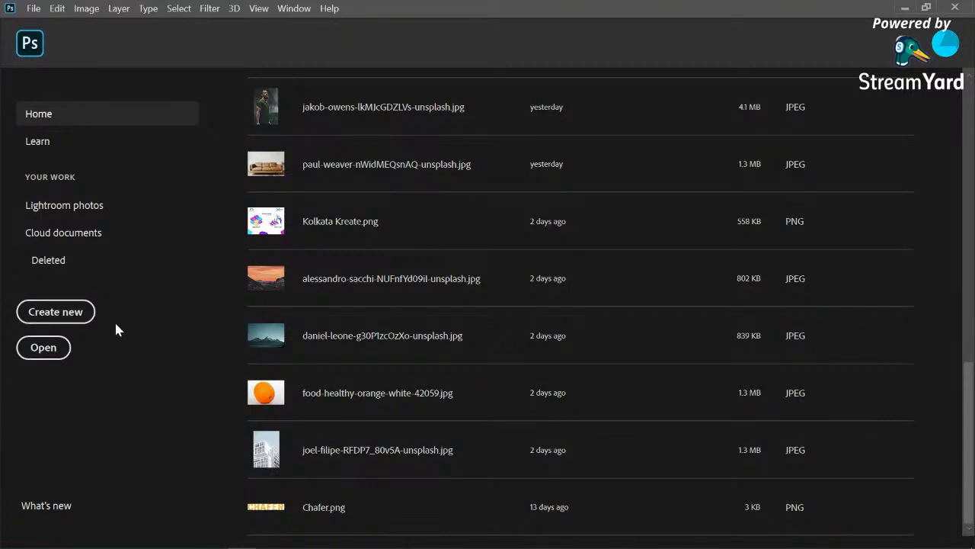
Step: Create a new 7 x 5 inch document at 300 pixels per inch in RGB Color with a white background
{"action": "left_click", "coordinate": [68, 319]}
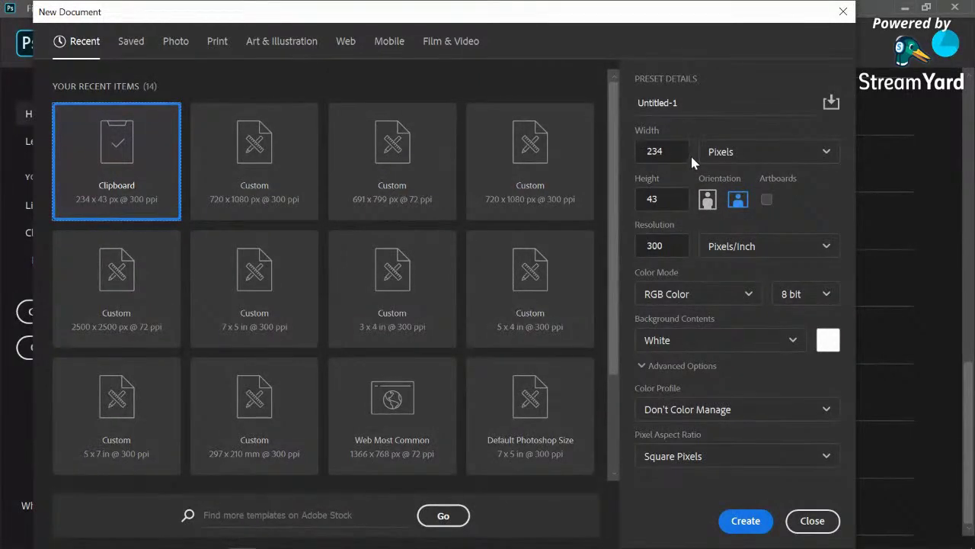
{"action": "left_click", "coordinate": [272, 163]}
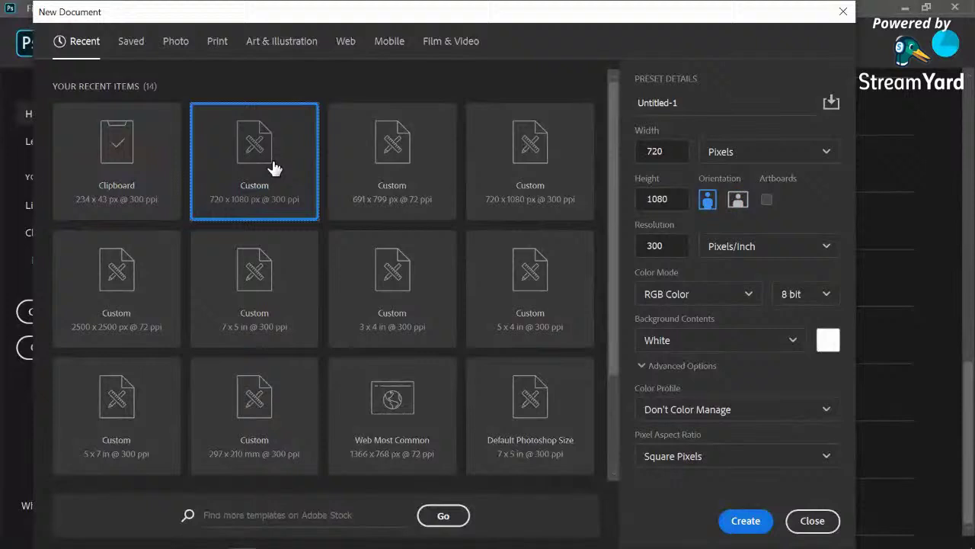
{"action": "left_click", "coordinate": [399, 170]}
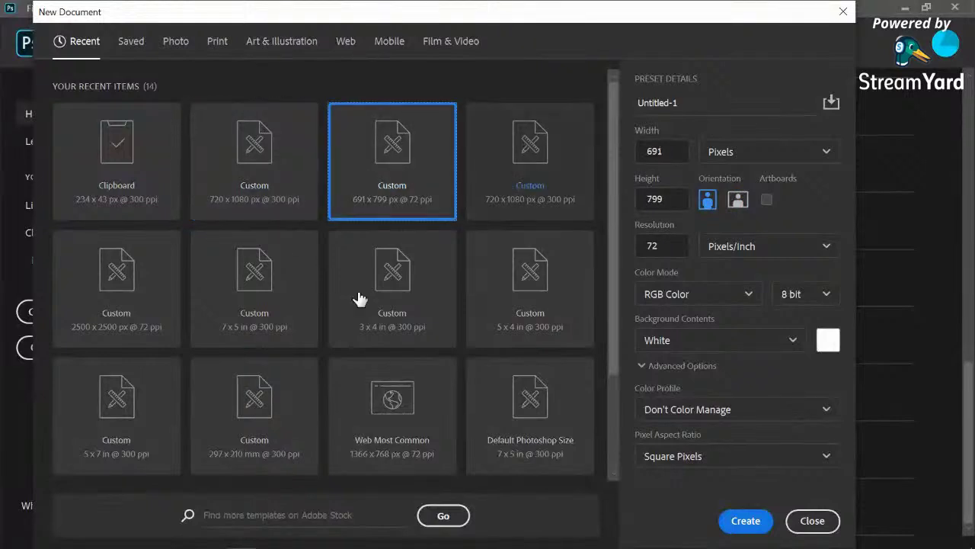
{"action": "left_click", "coordinate": [272, 296]}
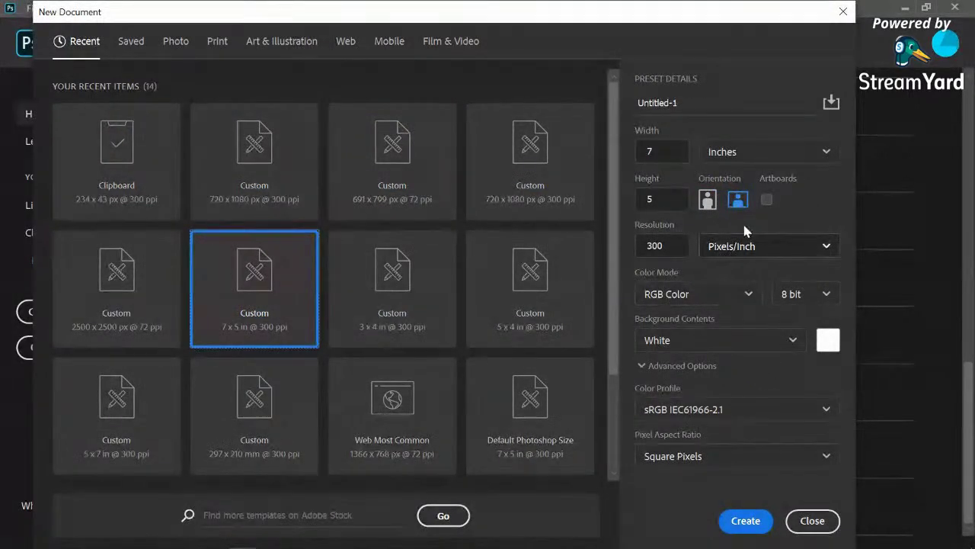
{"action": "left_click", "coordinate": [788, 340]}
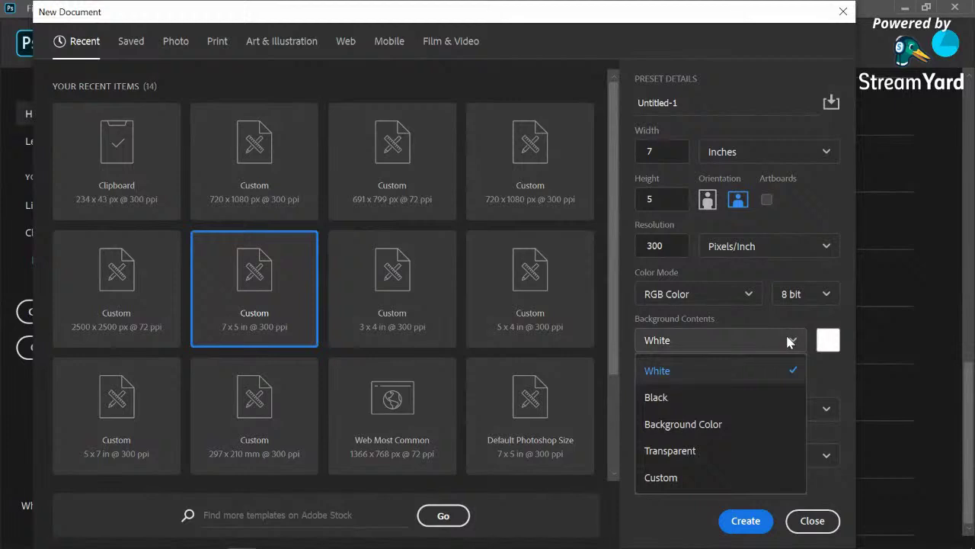
{"action": "left_click", "coordinate": [781, 372]}
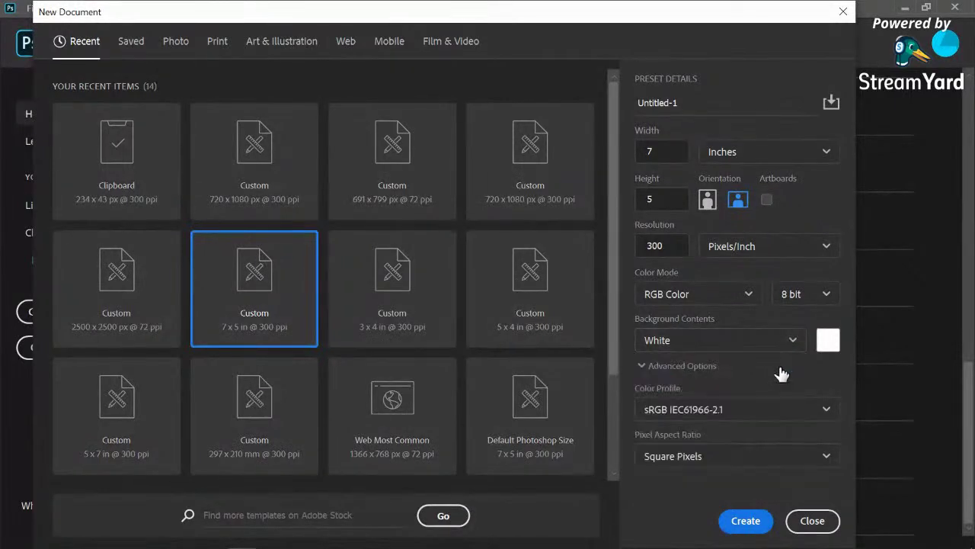
{"action": "left_click", "coordinate": [740, 516]}
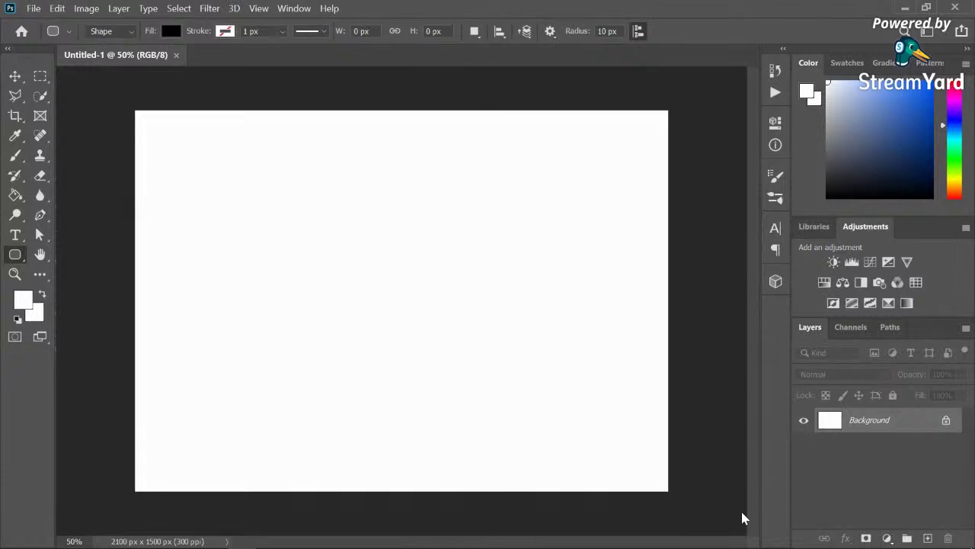
Step: Choose the Paint Bucket tool and pick a bright orange foreground colour by eye
{"action": "left_click", "coordinate": [14, 196]}
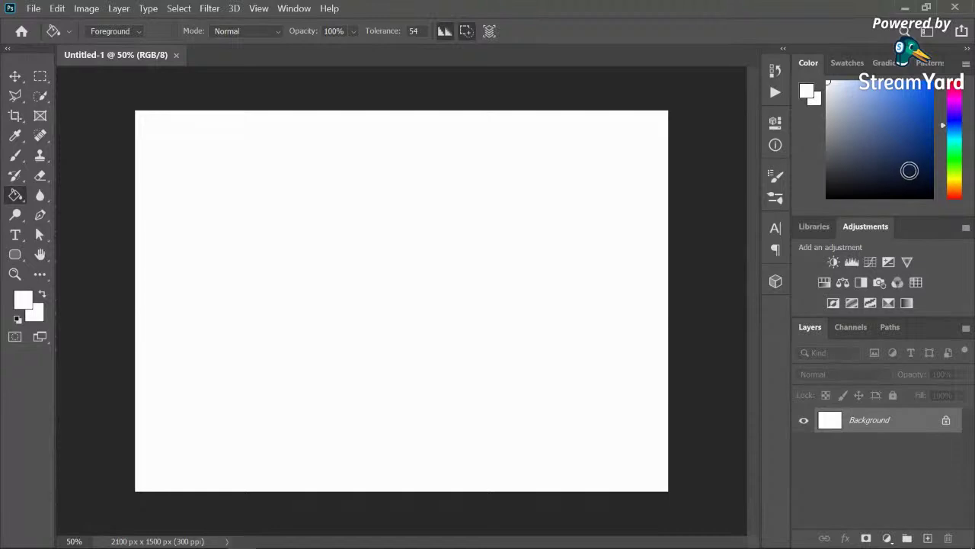
{"action": "left_click", "coordinate": [912, 163]}
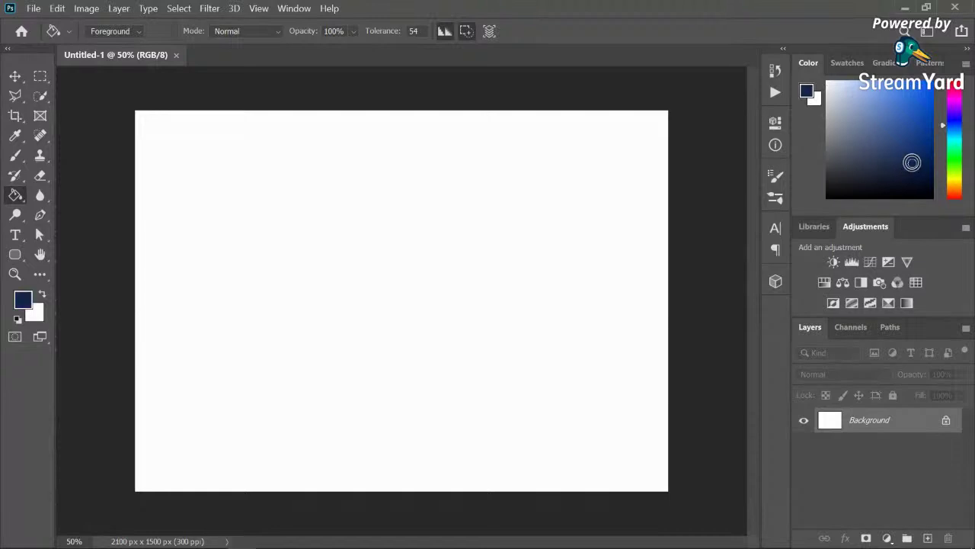
{"action": "left_click", "coordinate": [953, 193]}
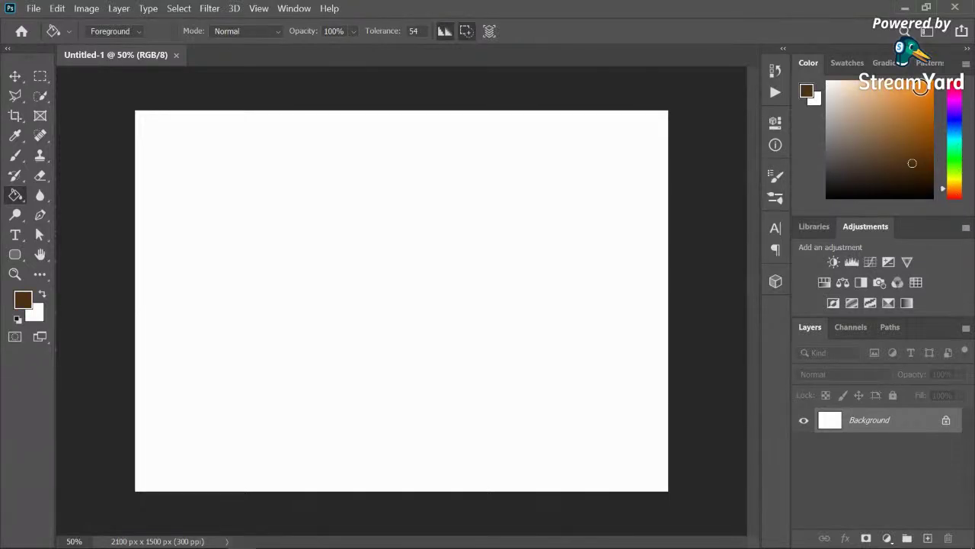
{"action": "left_click", "coordinate": [920, 86]}
{"action": "left_click_drag", "start_coordinate": [920, 87], "coordinate": [927, 91]}
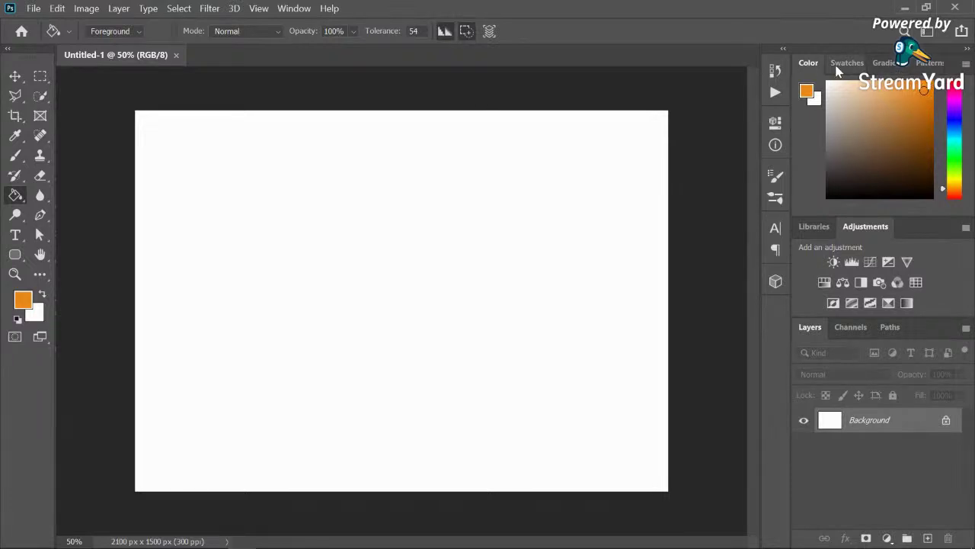
Step: Set the foreground colour to hex ff7c00 and fill the whole Background layer with it
{"action": "key", "text": "i"}
{"action": "left_click", "coordinate": [810, 95]}
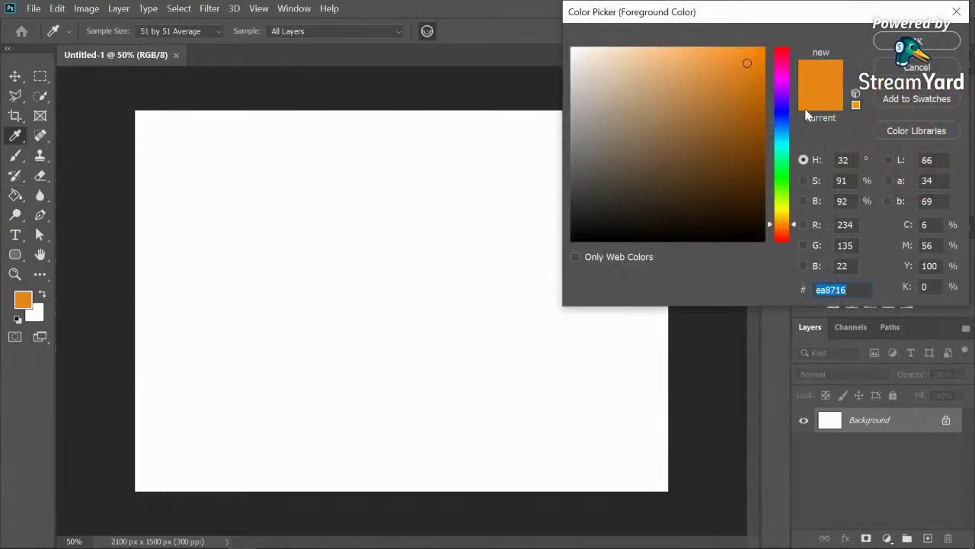
{"action": "left_click", "coordinate": [747, 109]}
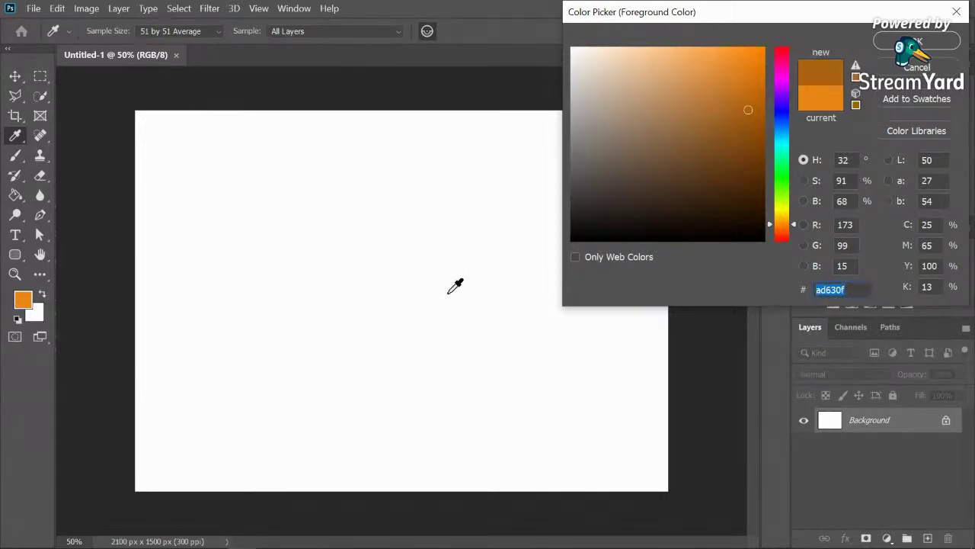
{"action": "type", "text": "ff"}
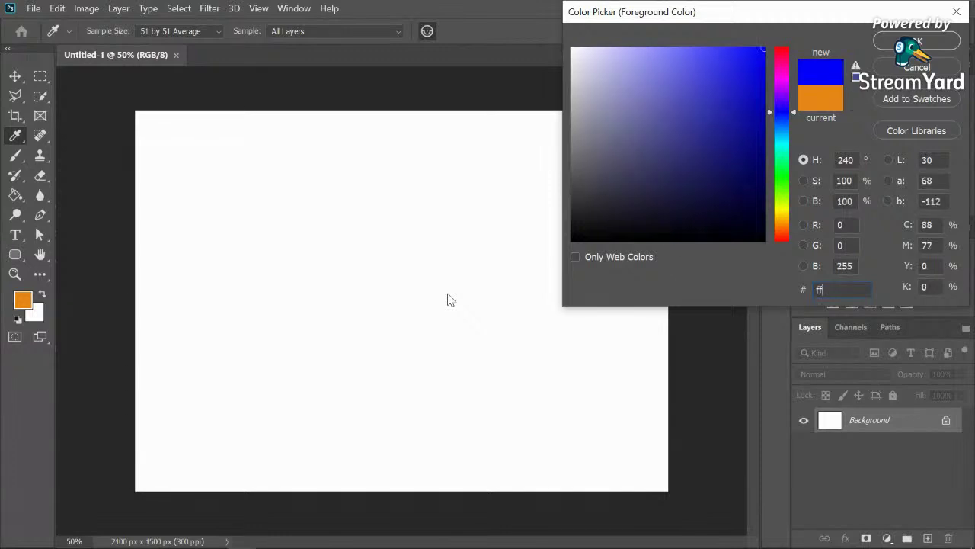
{"action": "type", "text": "7"}
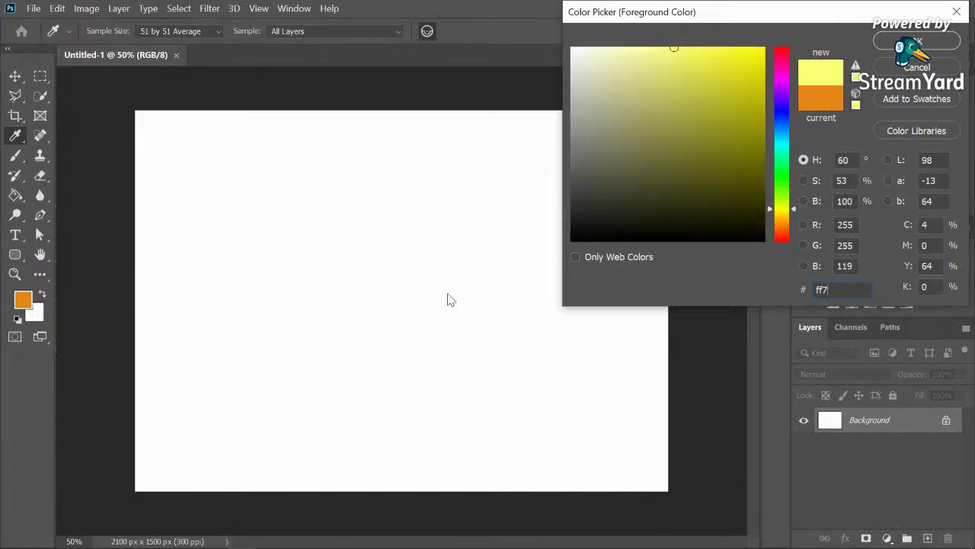
{"action": "type", "text": "c00"}
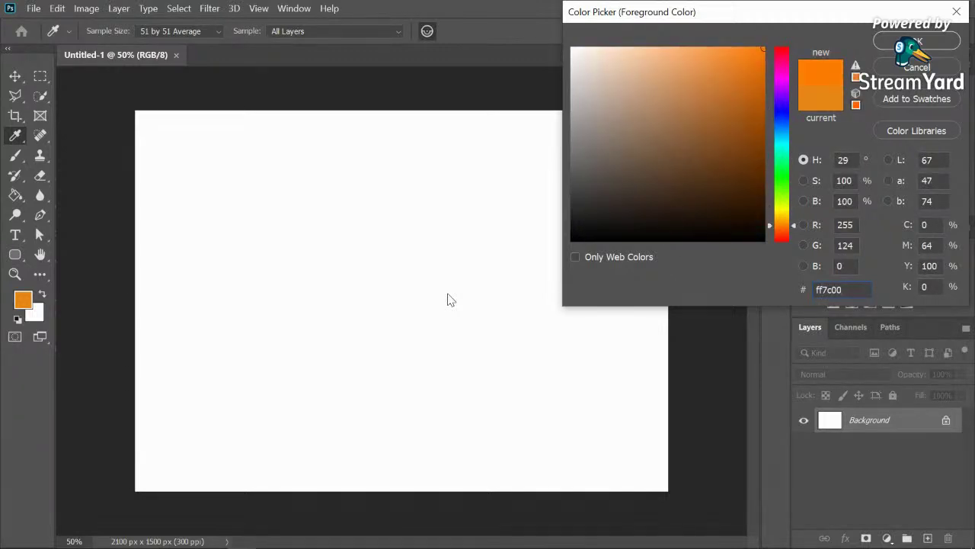
{"action": "key", "text": "Return"}
{"action": "key", "text": "g"}
{"action": "left_click", "coordinate": [448, 298]}
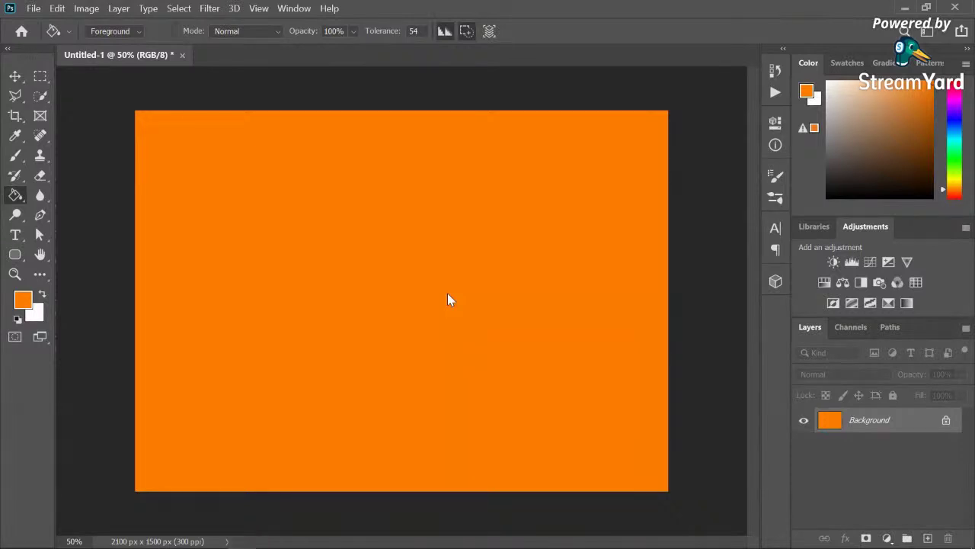
Step: Draw a wavy five-point curve about 2288 x 626 px across the canvas with the Curvature Pen tool, nudging its middle point slightly down
{"action": "left_click", "coordinate": [41, 215]}
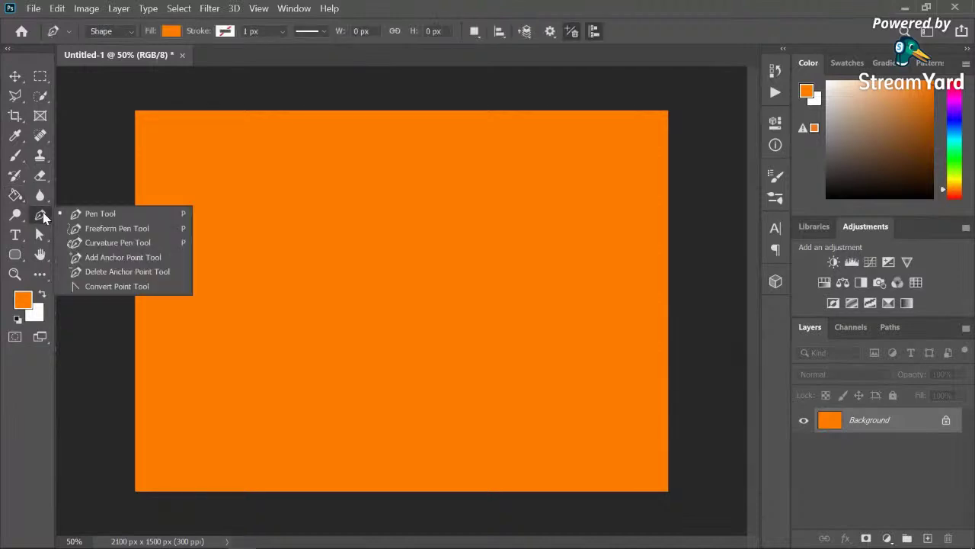
{"action": "left_click", "coordinate": [100, 244]}
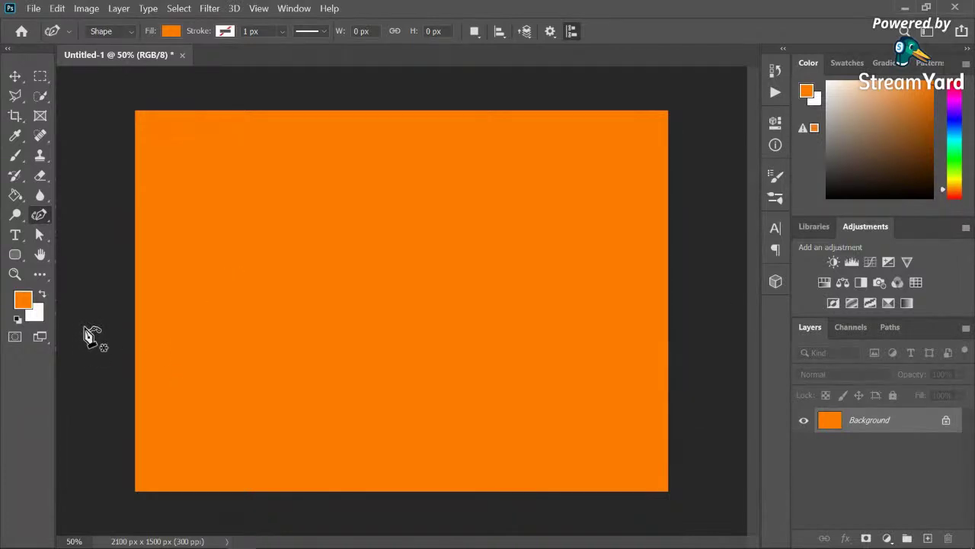
{"action": "left_click", "coordinate": [98, 254]}
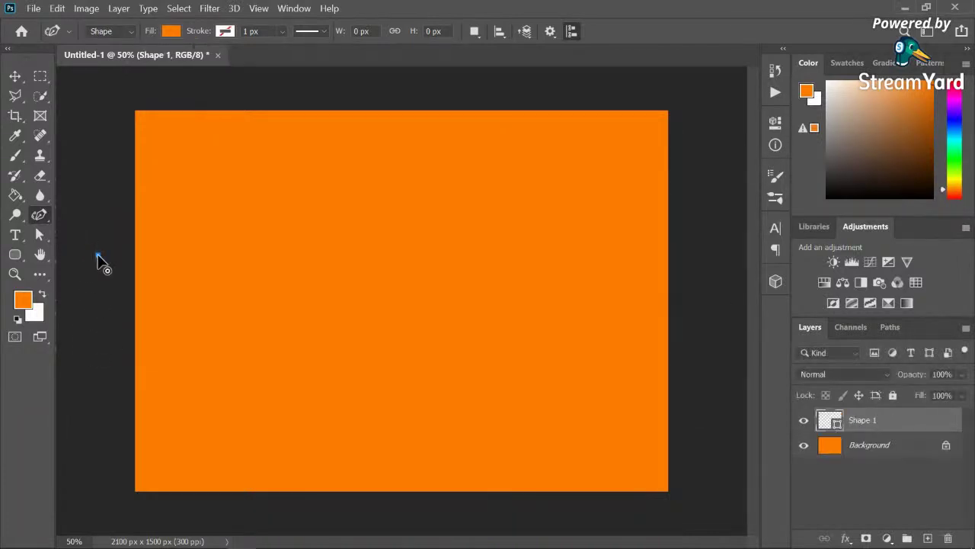
{"action": "left_click_drag", "start_coordinate": [272, 356], "coordinate": [217, 348]}
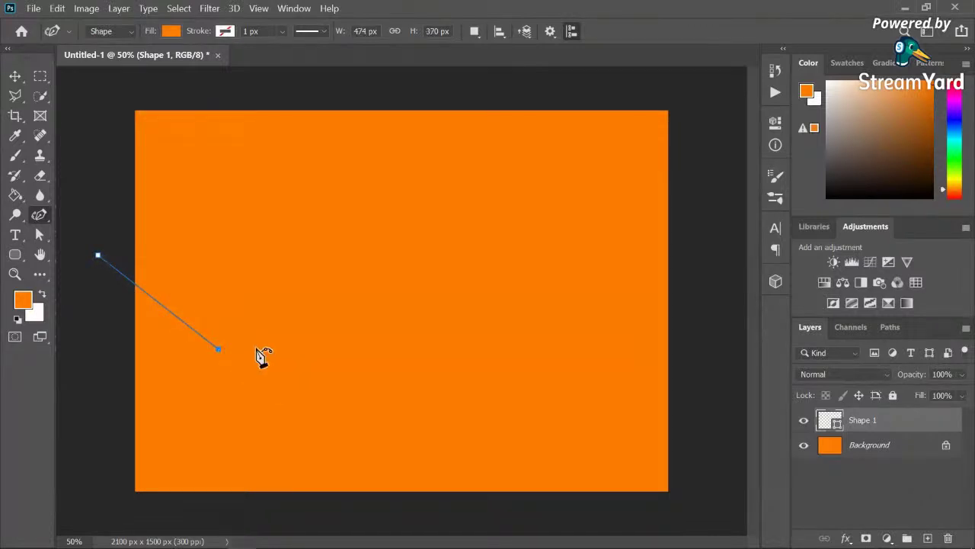
{"action": "left_click", "coordinate": [364, 326]}
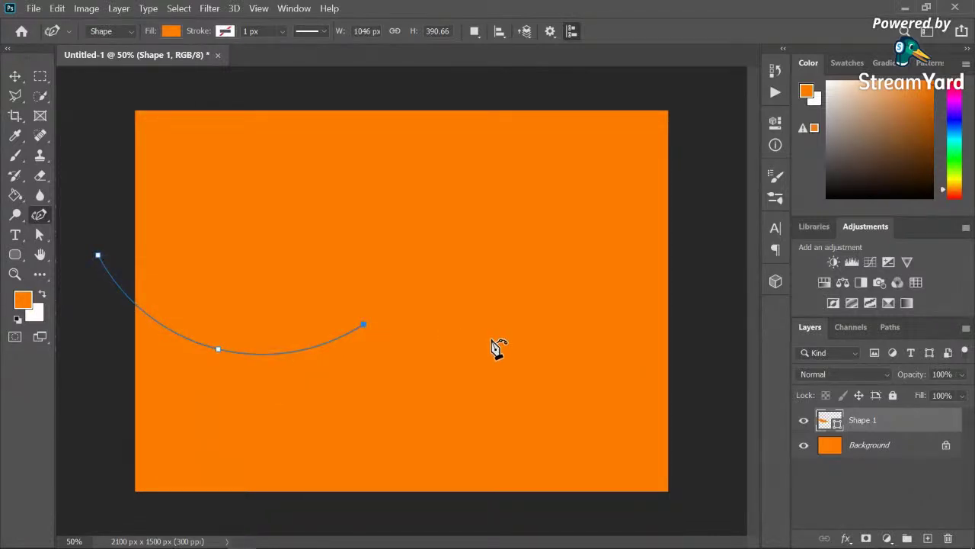
{"action": "left_click", "coordinate": [521, 341]}
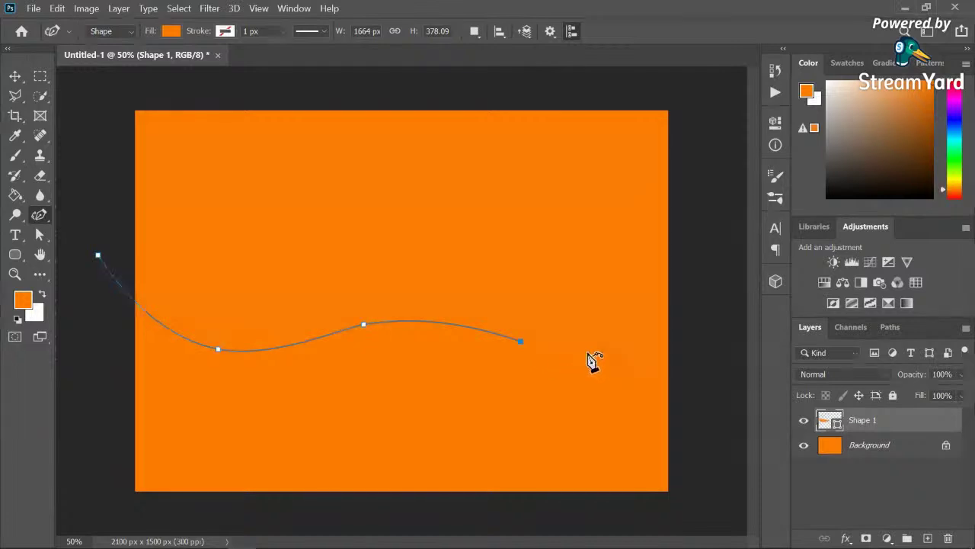
{"action": "left_click", "coordinate": [678, 414]}
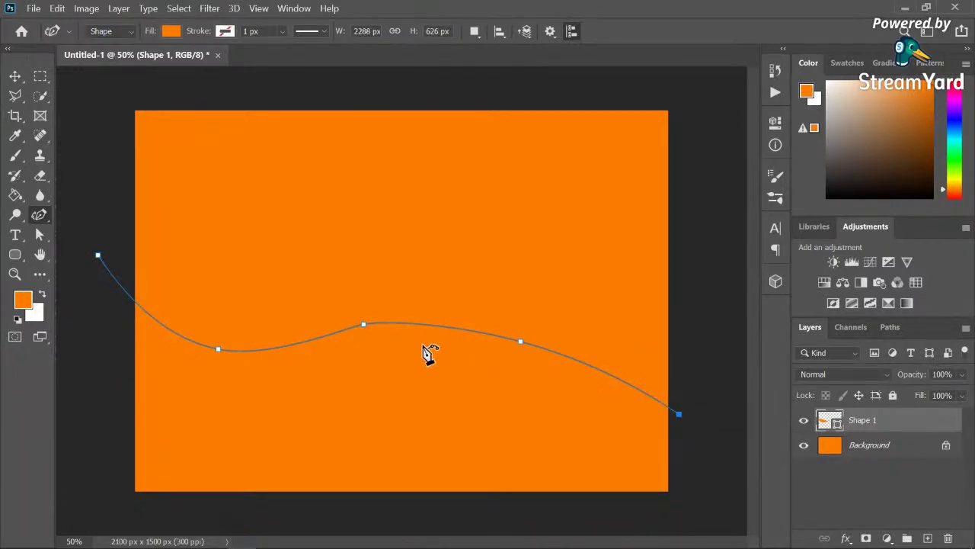
{"action": "left_click_drag", "start_coordinate": [364, 326], "coordinate": [357, 333]}
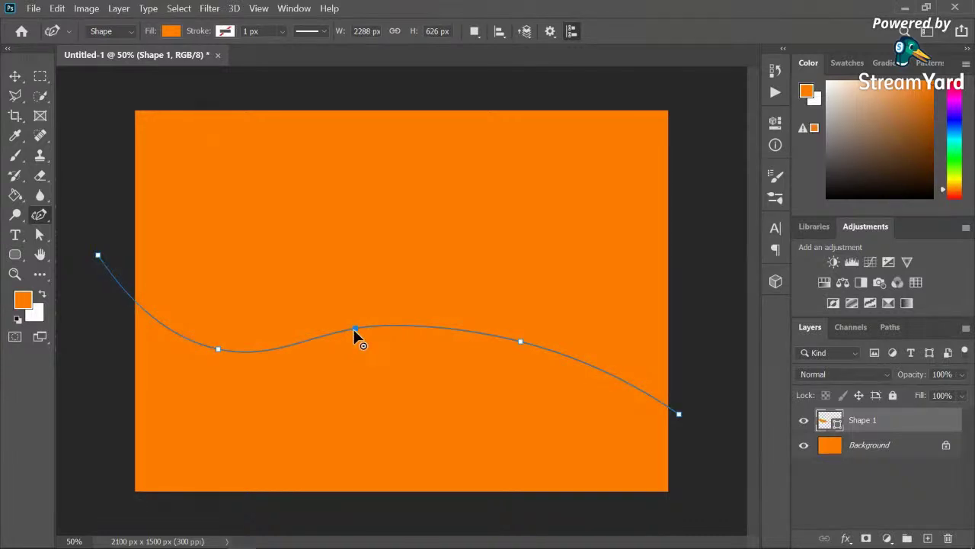
Step: Extend the curve with the Pen tool below the canvas and close it into a shape about 2320 x 1012 px
{"action": "right_click", "coordinate": [34, 221]}
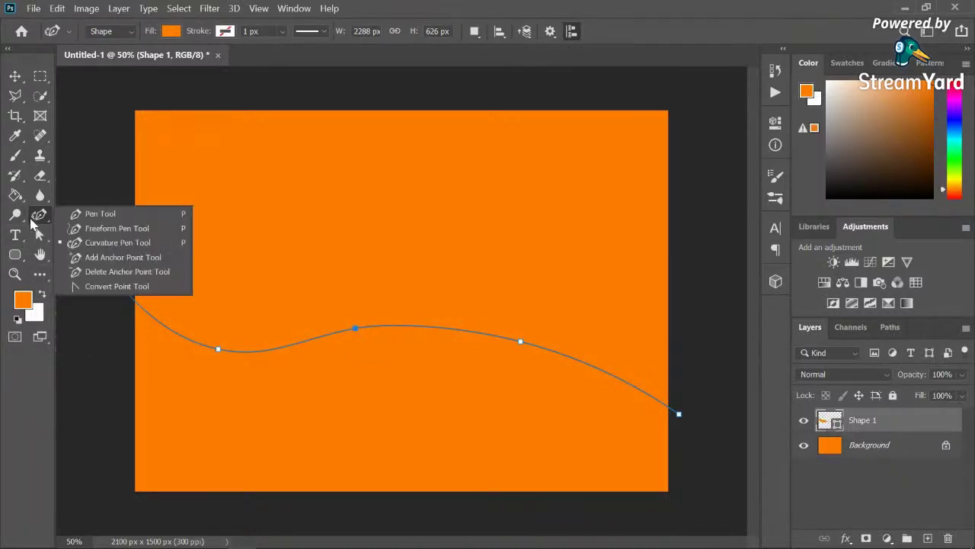
{"action": "left_click", "coordinate": [67, 214]}
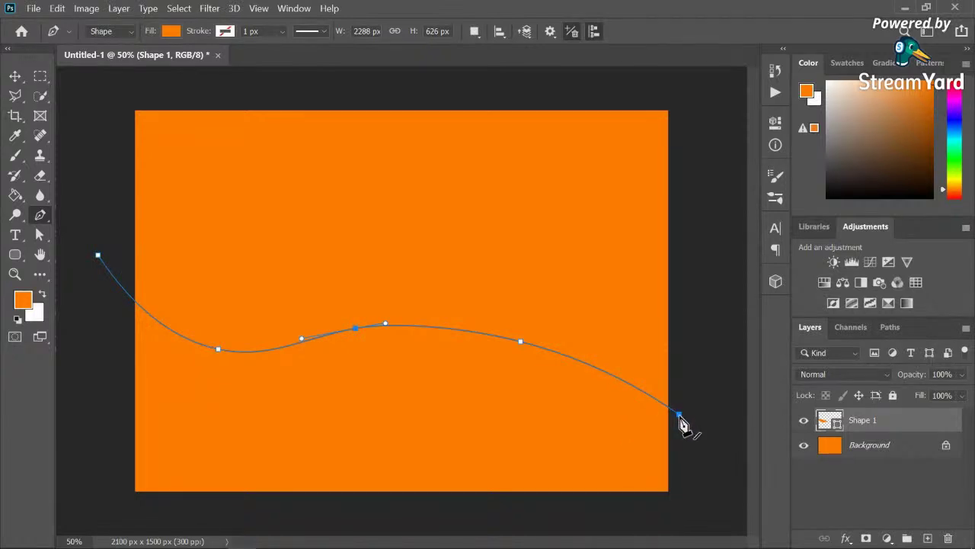
{"action": "left_click", "coordinate": [685, 495]}
{"action": "left_click", "coordinate": [520, 512]}
{"action": "left_click", "coordinate": [96, 508]}
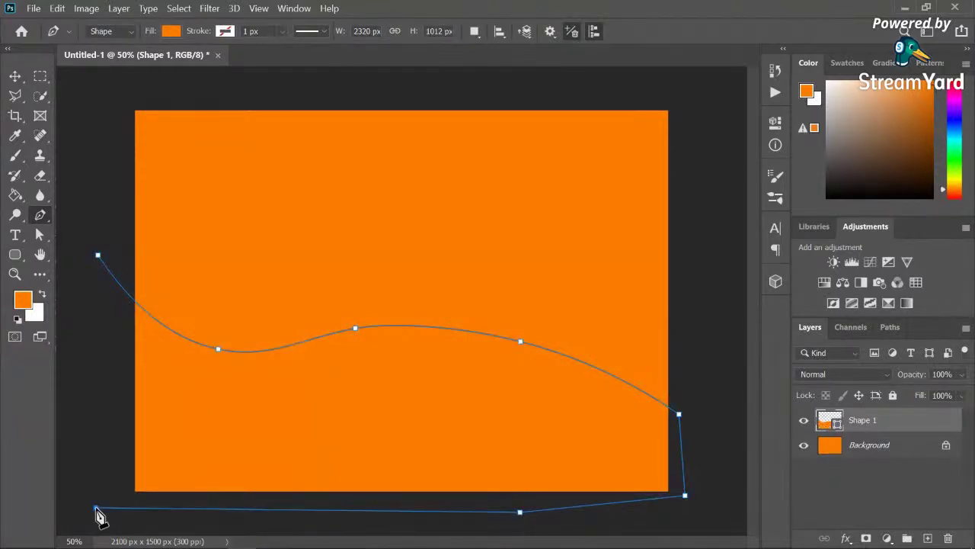
{"action": "left_click", "coordinate": [98, 256]}
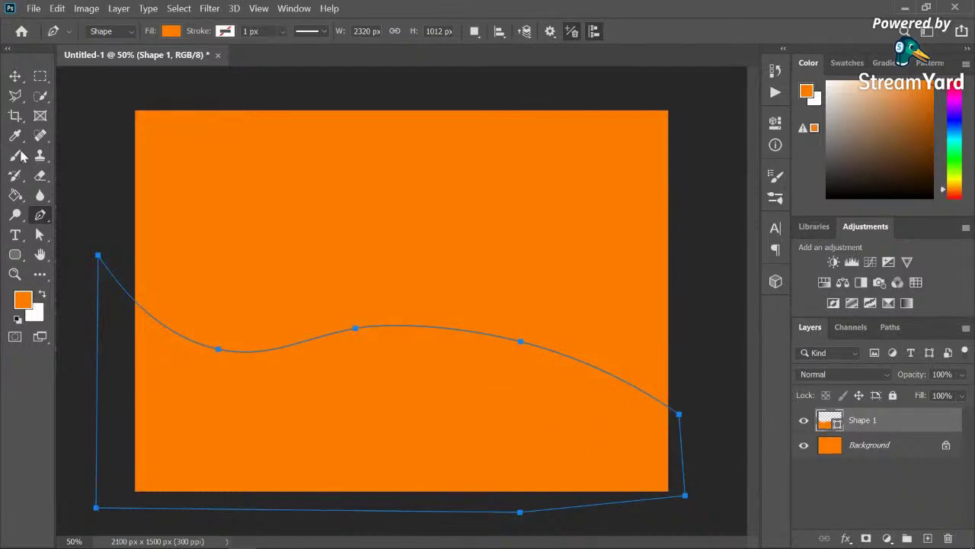
Step: Choose the Paint Bucket tool and pick a neutral dark grey, hex 5c5c5c, by eye for the foreground colour
{"action": "left_click", "coordinate": [14, 196]}
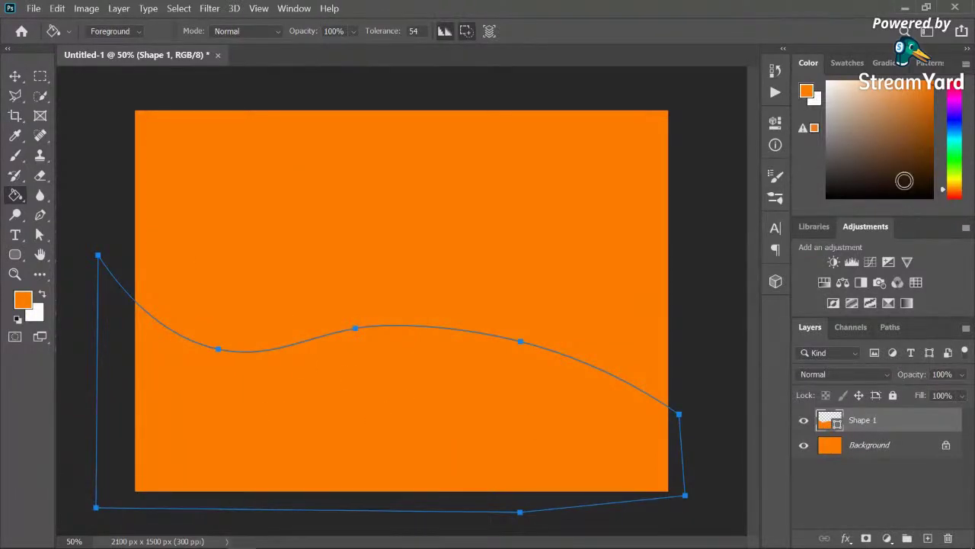
{"action": "left_click", "coordinate": [808, 92]}
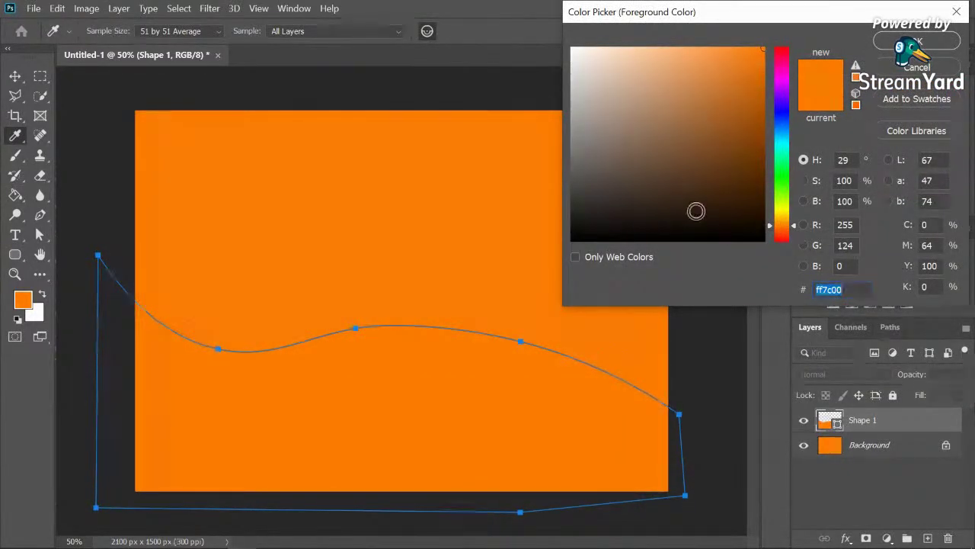
{"action": "left_click", "coordinate": [600, 187]}
{"action": "left_click_drag", "start_coordinate": [600, 187], "coordinate": [580, 176]}
{"action": "left_click", "coordinate": [576, 164]}
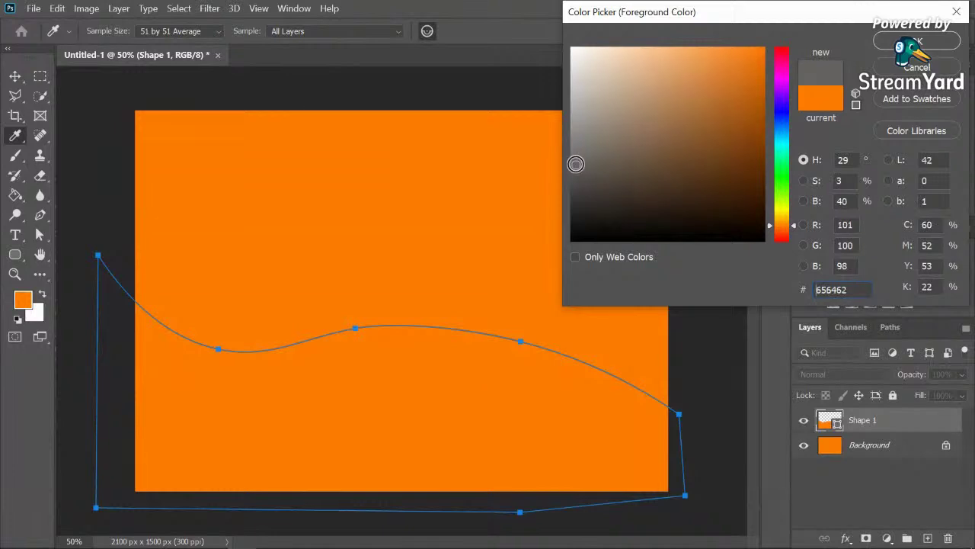
{"action": "left_click", "coordinate": [576, 179]}
{"action": "left_click", "coordinate": [581, 173]}
{"action": "left_click", "coordinate": [580, 172]}
{"action": "left_click_drag", "start_coordinate": [580, 174], "coordinate": [561, 171]}
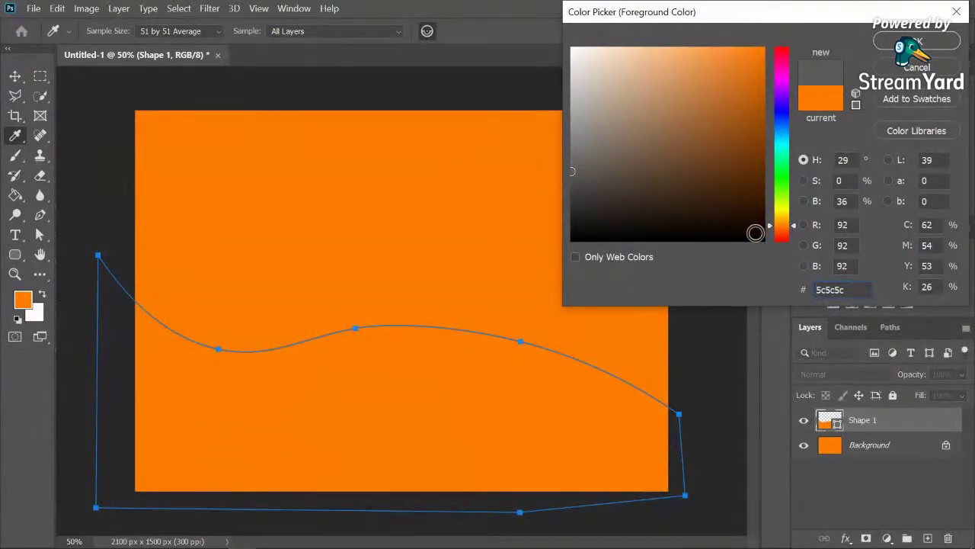
Step: Set the foreground colour to hex 70727f and return to the Paint Bucket tool
{"action": "left_click", "coordinate": [852, 288]}
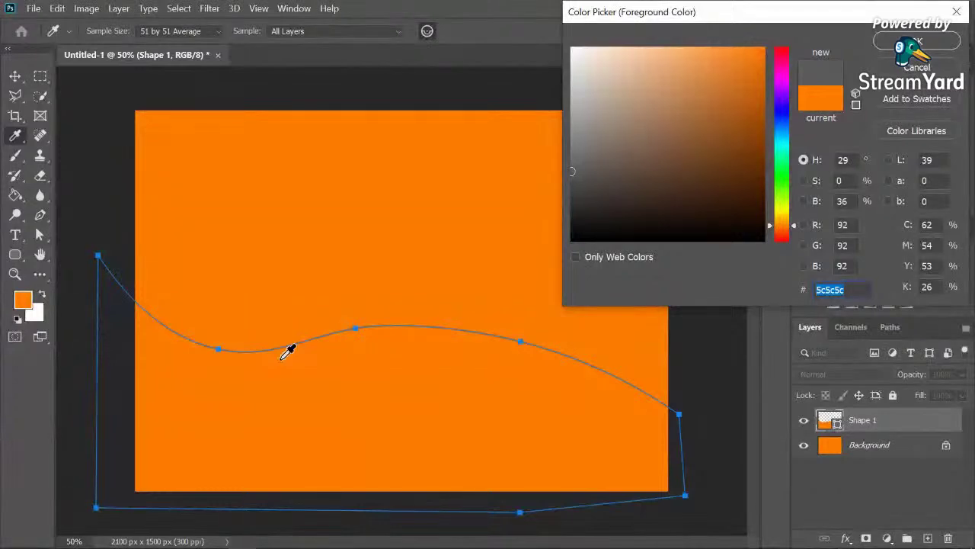
{"action": "type", "text": "707"}
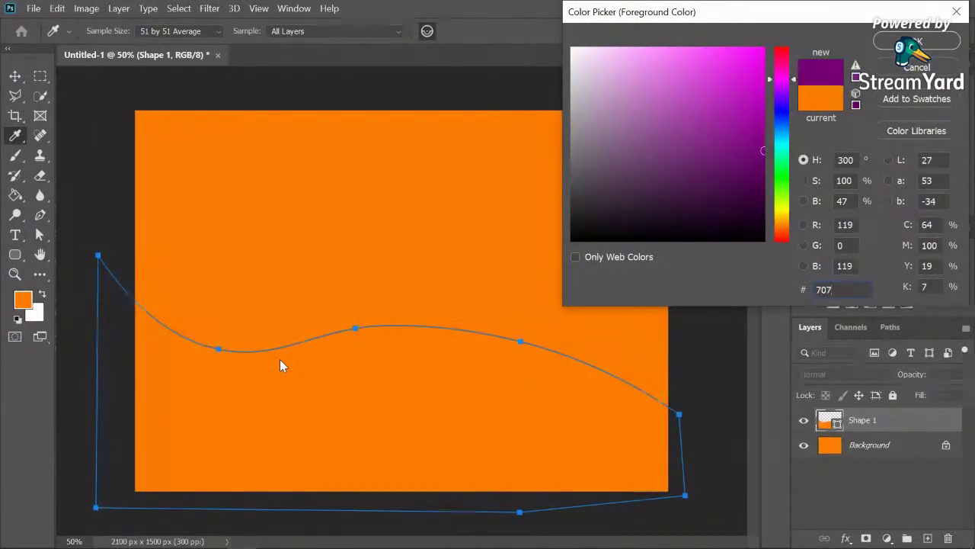
{"action": "type", "text": "27"}
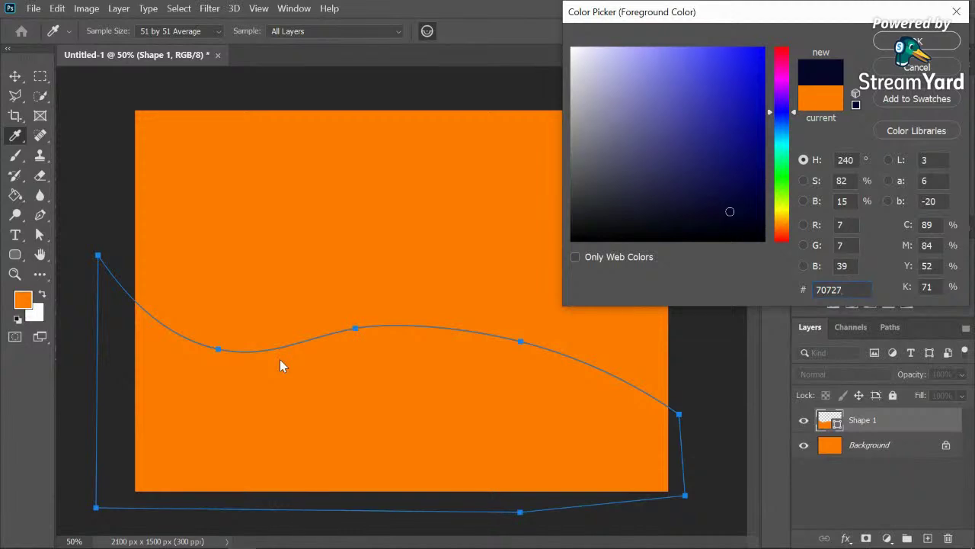
{"action": "type", "text": "f"}
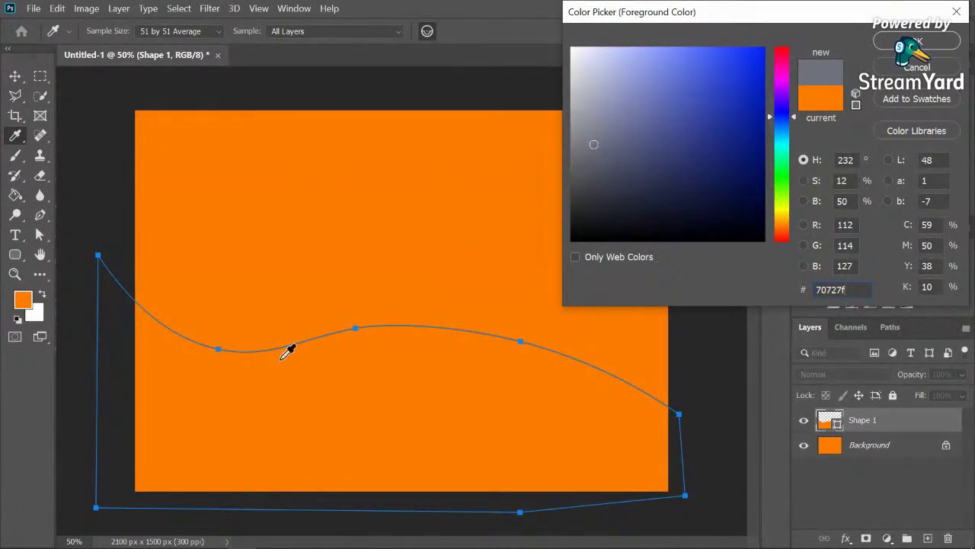
{"action": "key", "text": "Return"}
{"action": "key", "text": "g"}
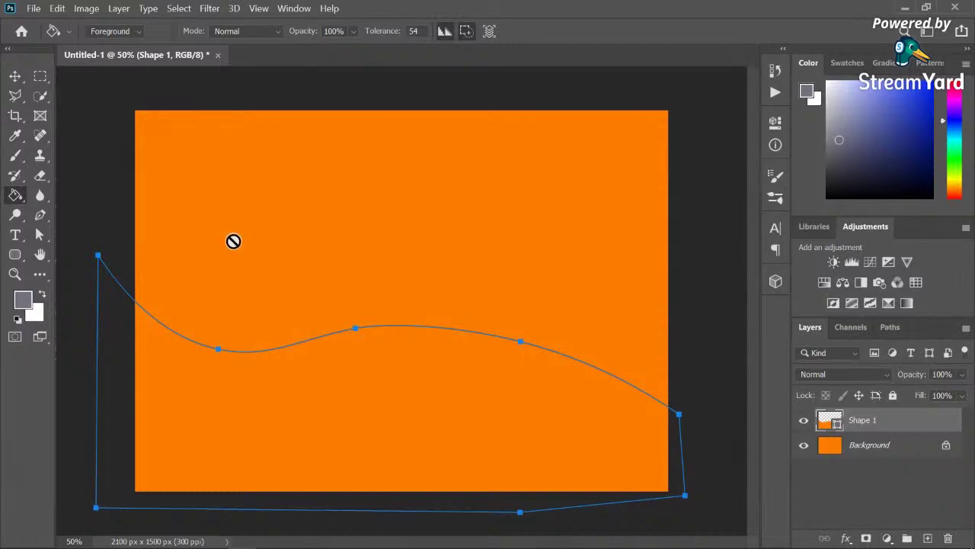
Step: With the Pen tool active, set the wavy shape's fill colour to hex 70727f, then switch to the Move tool
{"action": "left_click", "coordinate": [40, 215]}
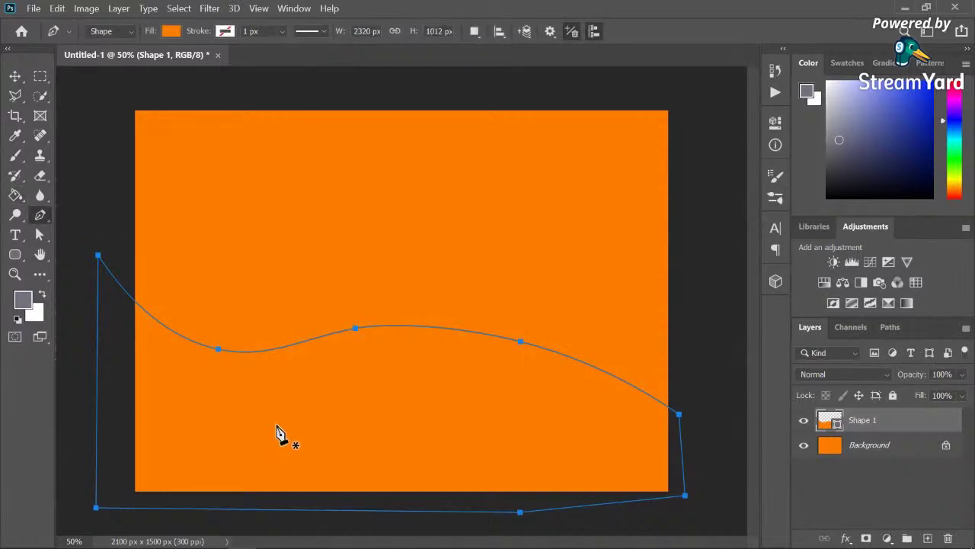
{"action": "left_click", "coordinate": [807, 93]}
{"action": "left_click", "coordinate": [917, 67]}
{"action": "left_click", "coordinate": [171, 33]}
{"action": "left_click", "coordinate": [264, 59]}
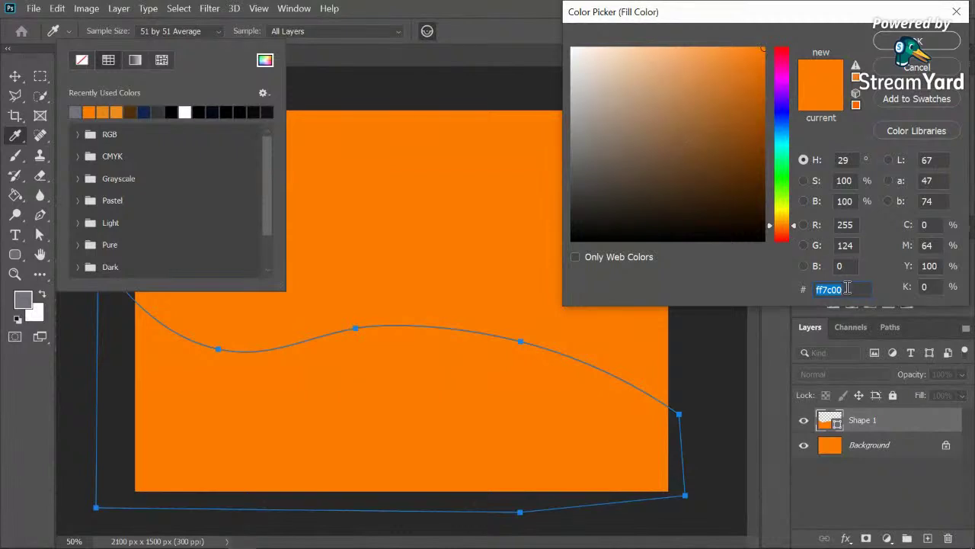
{"action": "left_click", "coordinate": [848, 291]}
{"action": "left_click_drag", "start_coordinate": [848, 291], "coordinate": [356, 292]}
{"action": "type", "text": "77"}
{"action": "key", "text": "BackSpace"}
{"action": "type", "text": "07"}
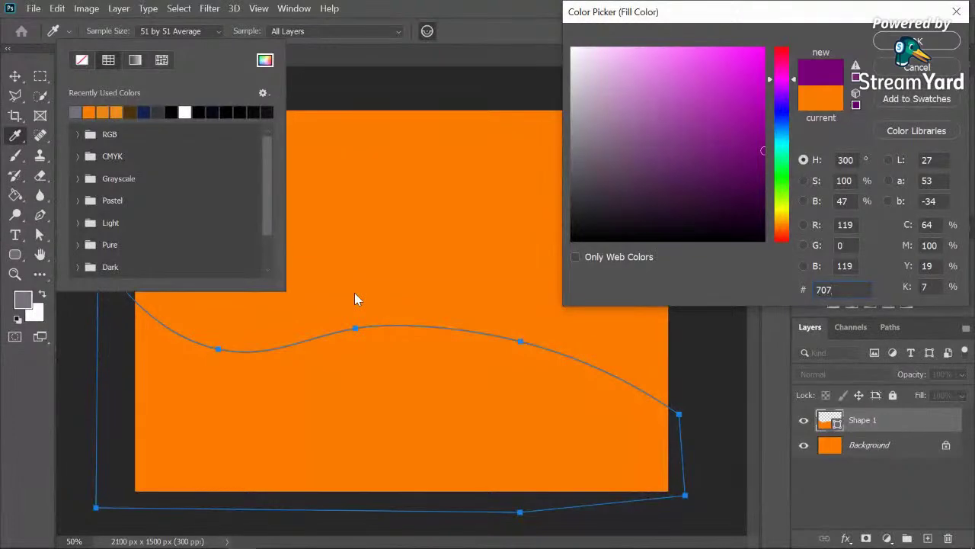
{"action": "type", "text": "07f"}
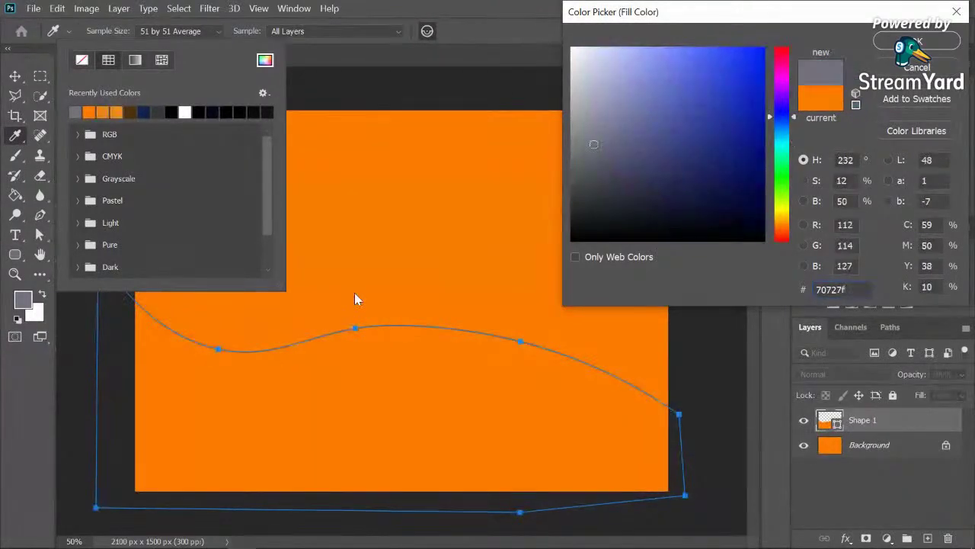
{"action": "key", "text": "Return"}
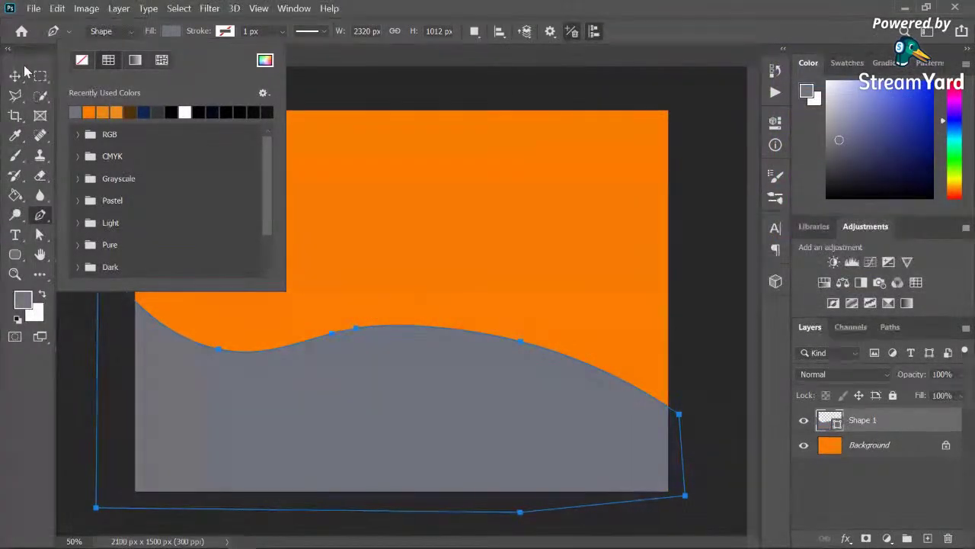
{"action": "left_click", "coordinate": [15, 76]}
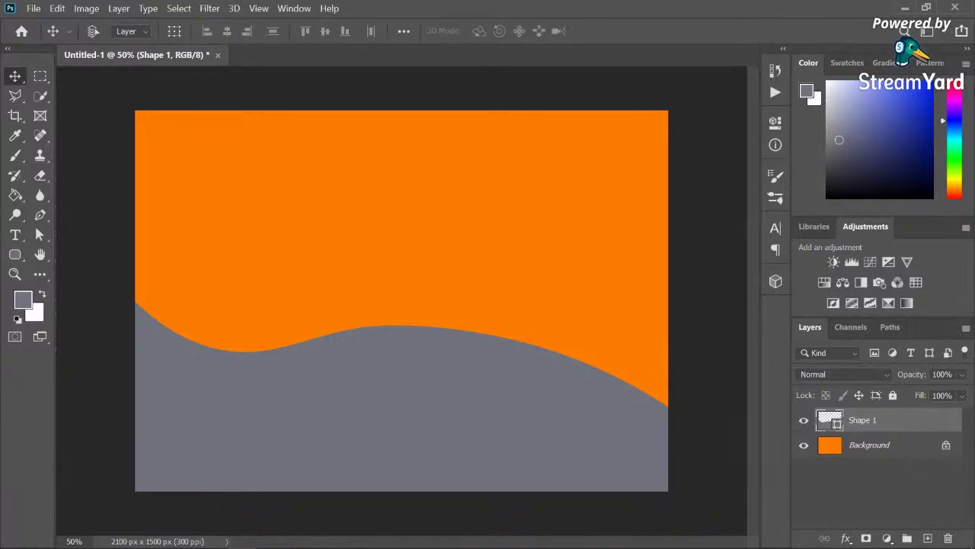
Step: Switch to the Chrome browser and load unsplash.com in a new tab
{"action": "mouse_move", "coordinate": [318, 533]}
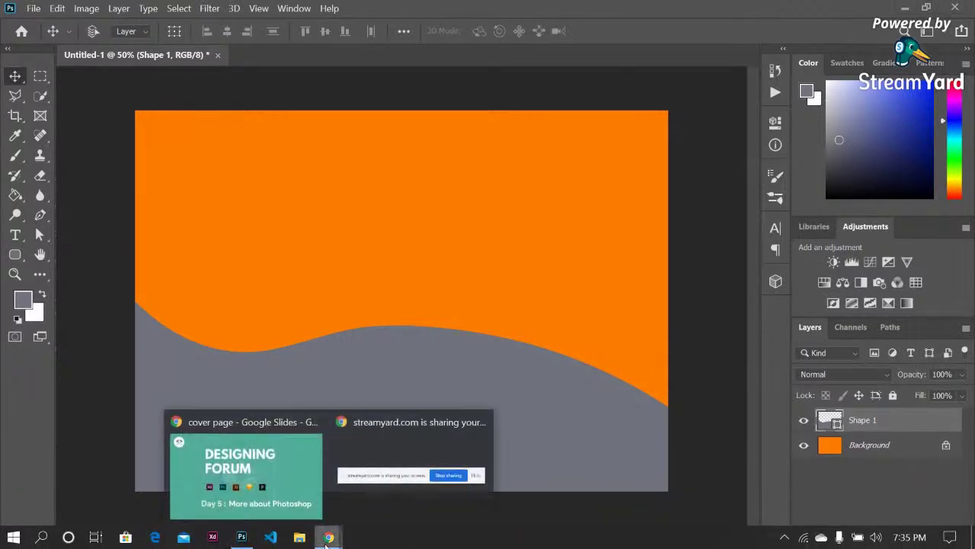
{"action": "left_click", "coordinate": [252, 486]}
{"action": "key", "text": "Escape"}
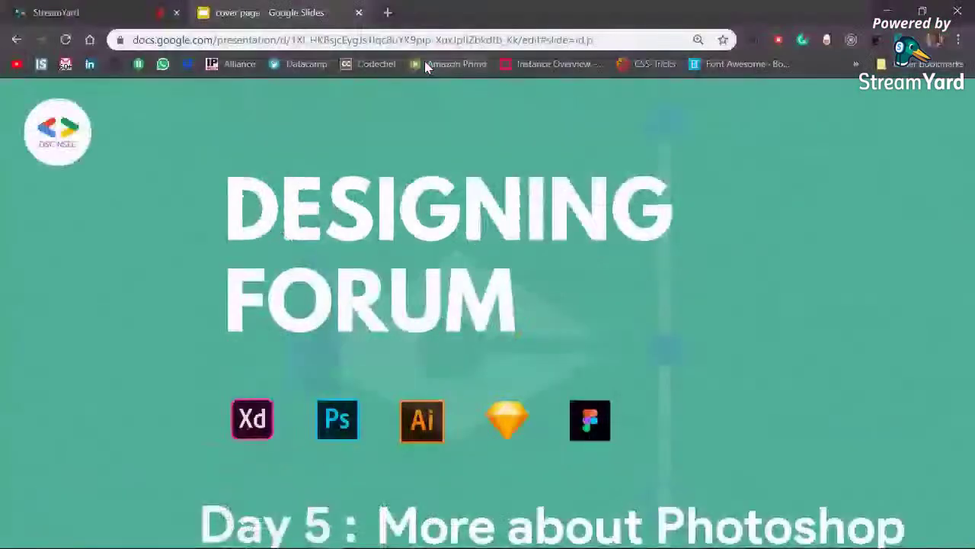
{"action": "left_click", "coordinate": [399, 13]}
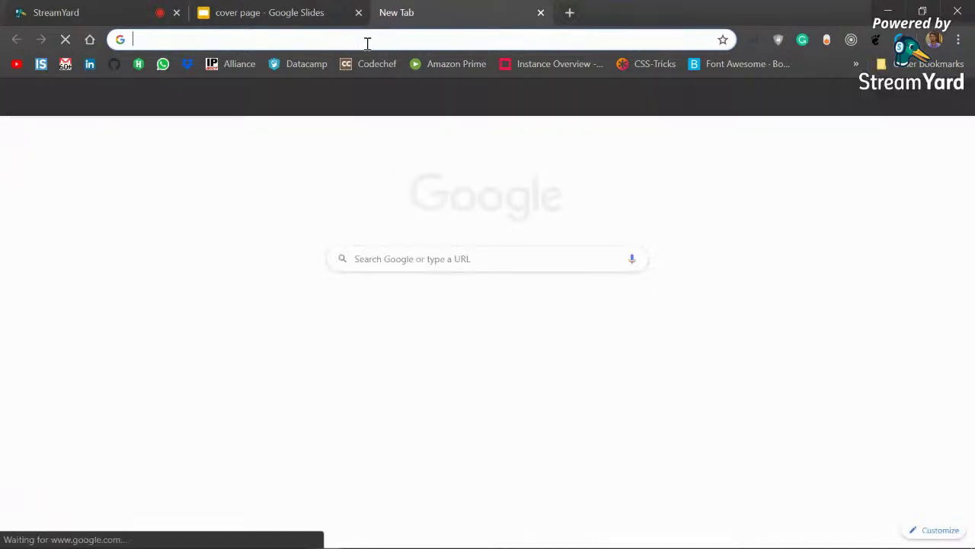
{"action": "type", "text": "unsplash.com"}
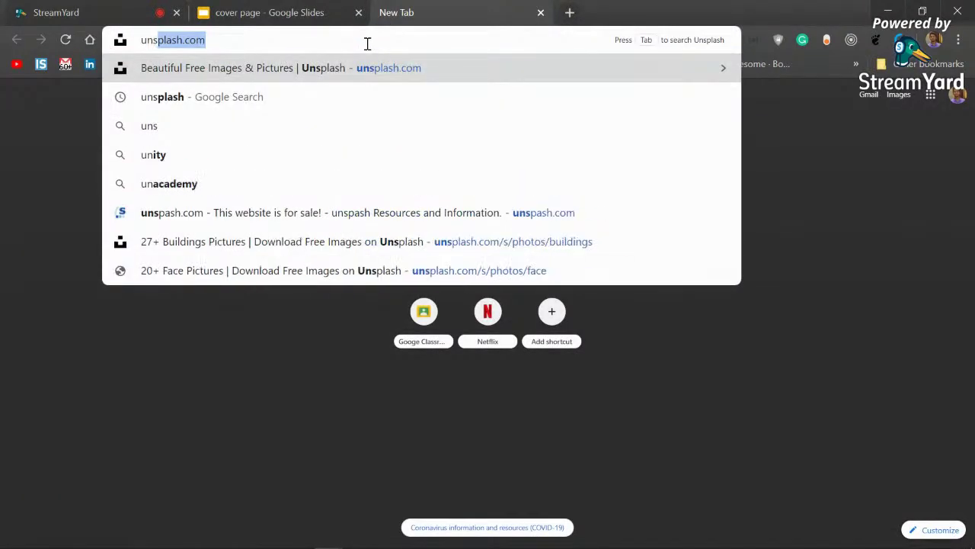
{"action": "key", "text": "Return"}
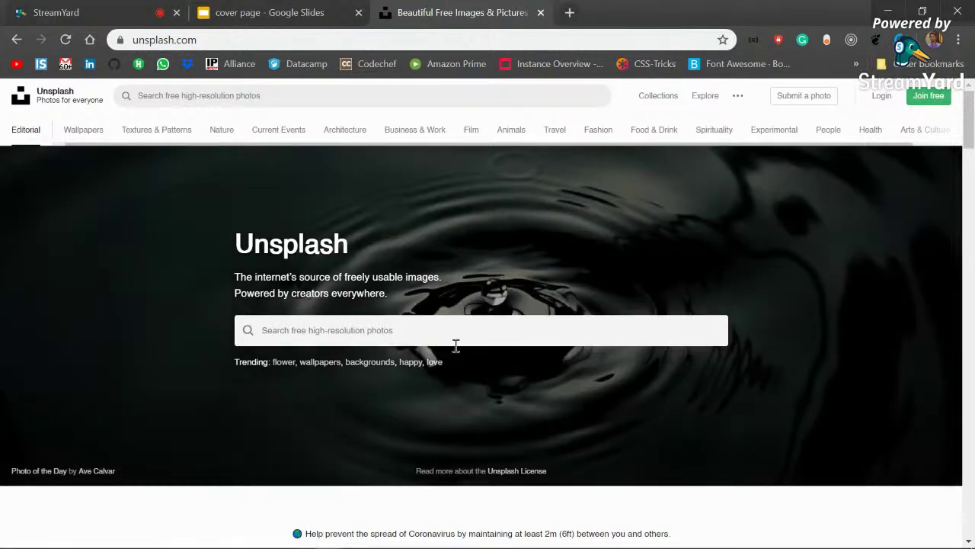
Step: Search Unsplash for sofa photos using the term "sofa"
{"action": "left_click", "coordinate": [451, 340]}
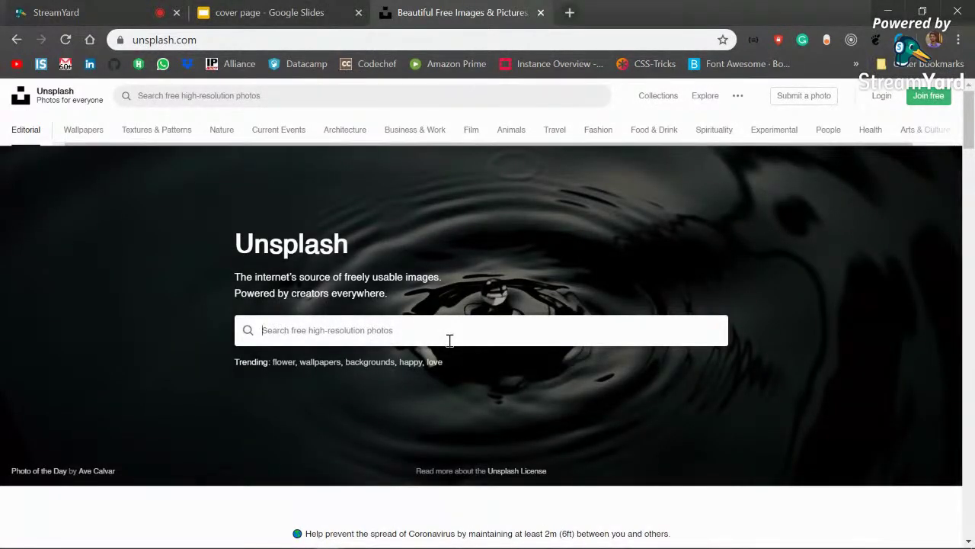
{"action": "scroll", "coordinate": [448, 338], "scroll_direction": "down", "scroll_amount": 3}
{"action": "scroll", "coordinate": [449, 338], "scroll_direction": "up", "scroll_amount": 3}
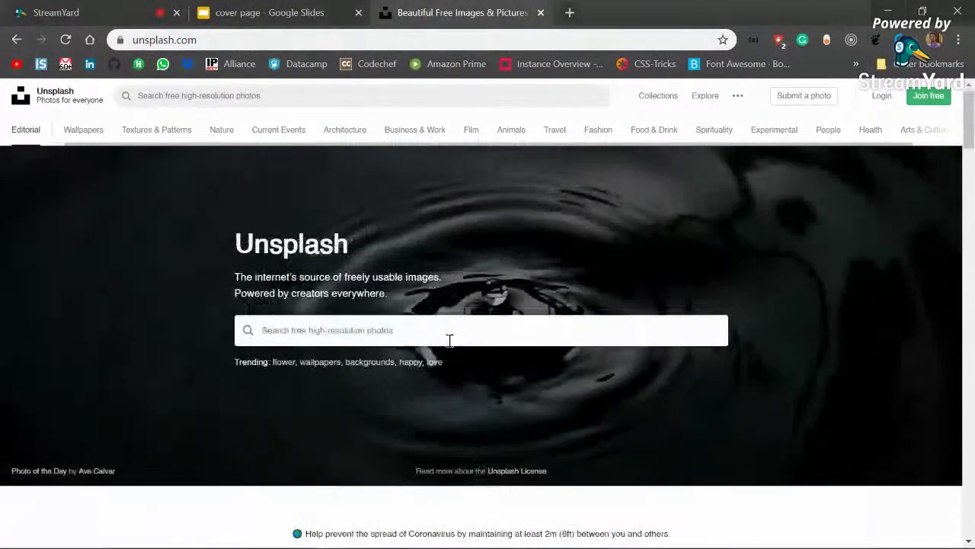
{"action": "type", "text": "sofa"}
{"action": "key", "text": "Return"}
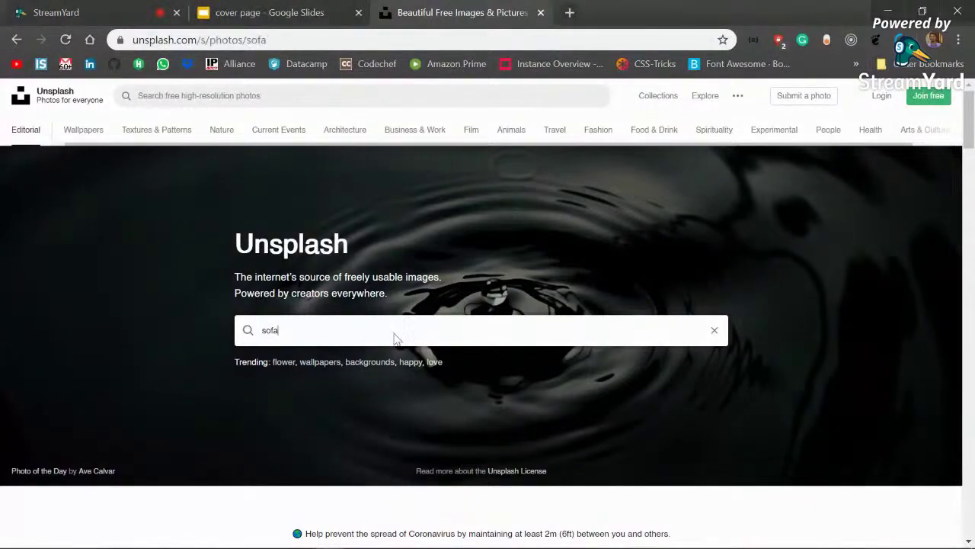
Step: Look through the sofa photo results for a complete sofa against a plain background
{"action": "scroll", "coordinate": [518, 361], "scroll_direction": "down", "scroll_amount": 4}
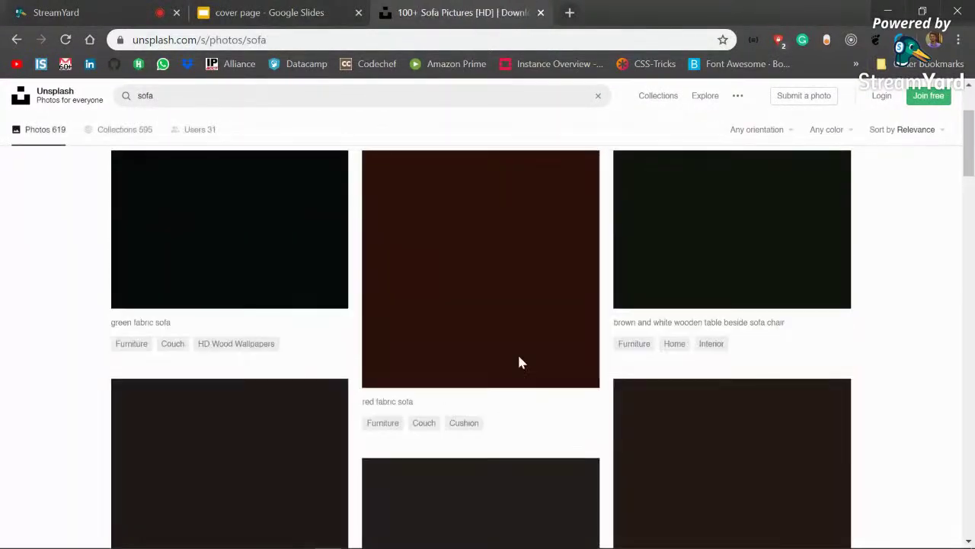
{"action": "scroll", "coordinate": [518, 358], "scroll_direction": "up", "scroll_amount": 3}
{"action": "scroll", "coordinate": [518, 354], "scroll_direction": "down", "scroll_amount": 7}
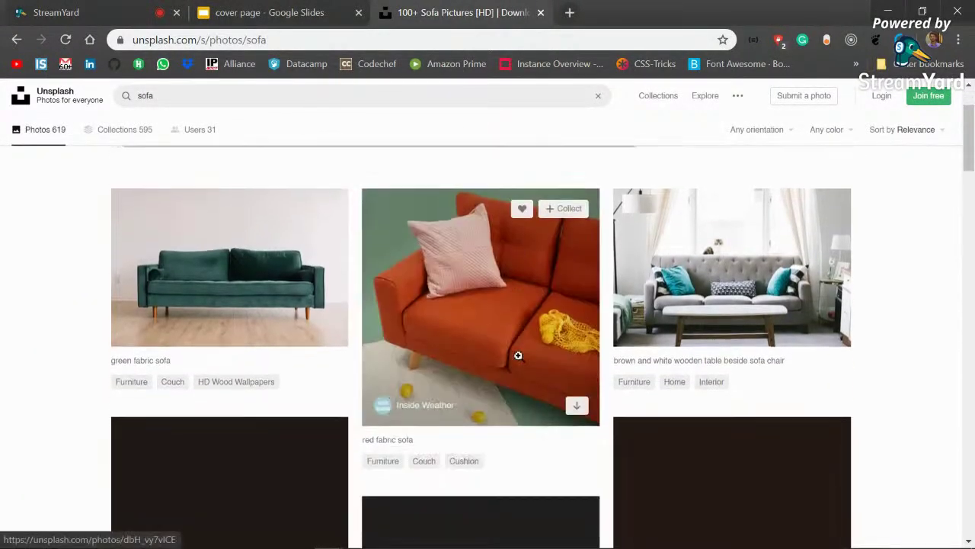
{"action": "scroll", "coordinate": [518, 356], "scroll_direction": "down", "scroll_amount": 6}
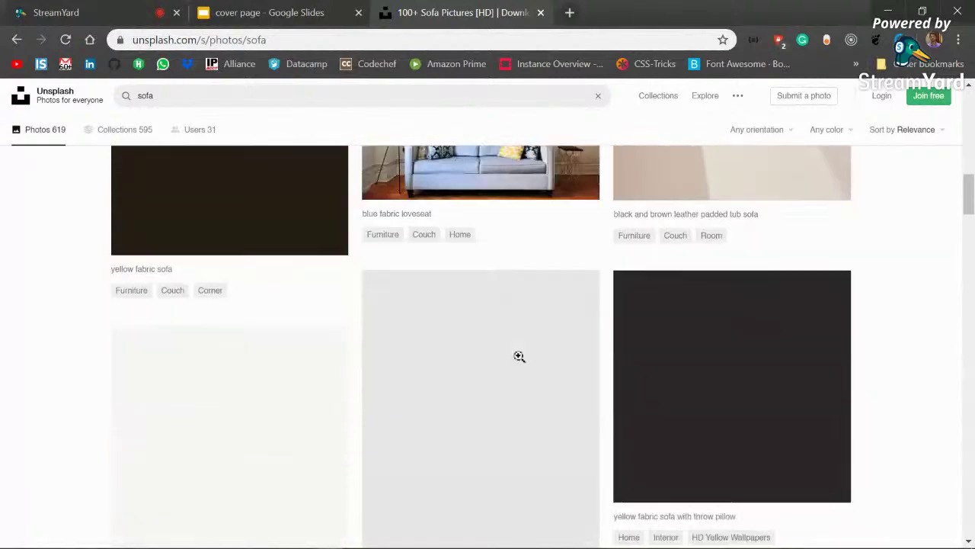
{"action": "scroll", "coordinate": [520, 358], "scroll_direction": "up", "scroll_amount": 3}
{"action": "scroll", "coordinate": [521, 363], "scroll_direction": "down", "scroll_amount": 2}
{"action": "scroll", "coordinate": [520, 360], "scroll_direction": "down", "scroll_amount": 5}
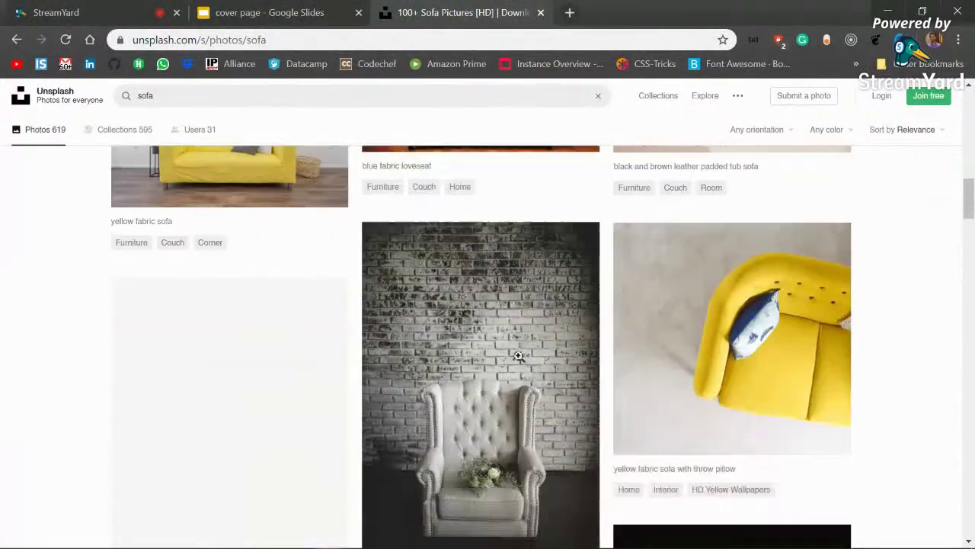
{"action": "scroll", "coordinate": [518, 355], "scroll_direction": "up", "scroll_amount": 1}
{"action": "scroll", "coordinate": [518, 355], "scroll_direction": "down", "scroll_amount": 7}
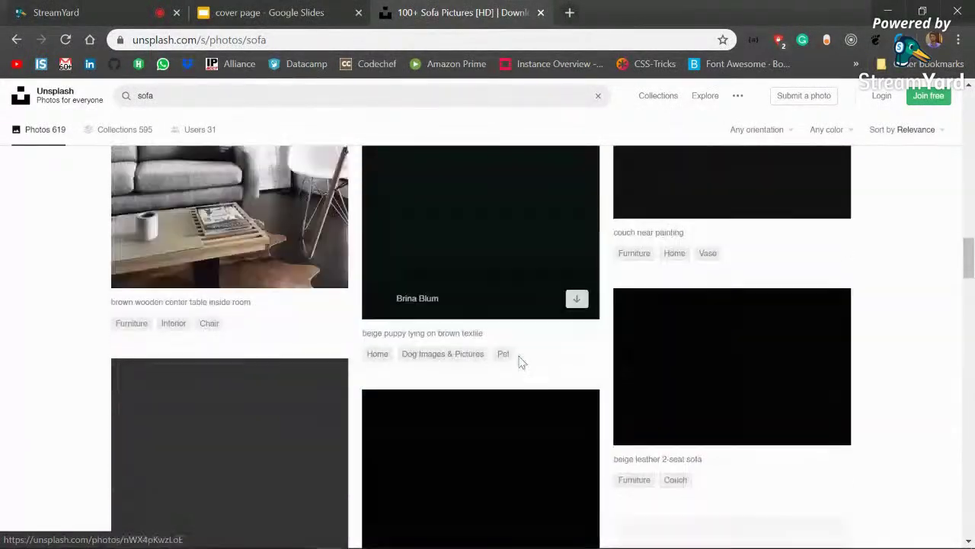
{"action": "scroll", "coordinate": [518, 355], "scroll_direction": "up", "scroll_amount": 3}
{"action": "scroll", "coordinate": [518, 355], "scroll_direction": "down", "scroll_amount": 2}
{"action": "scroll", "coordinate": [518, 355], "scroll_direction": "up", "scroll_amount": 1}
{"action": "scroll", "coordinate": [518, 355], "scroll_direction": "down", "scroll_amount": 4}
{"action": "scroll", "coordinate": [518, 355], "scroll_direction": "up", "scroll_amount": 5}
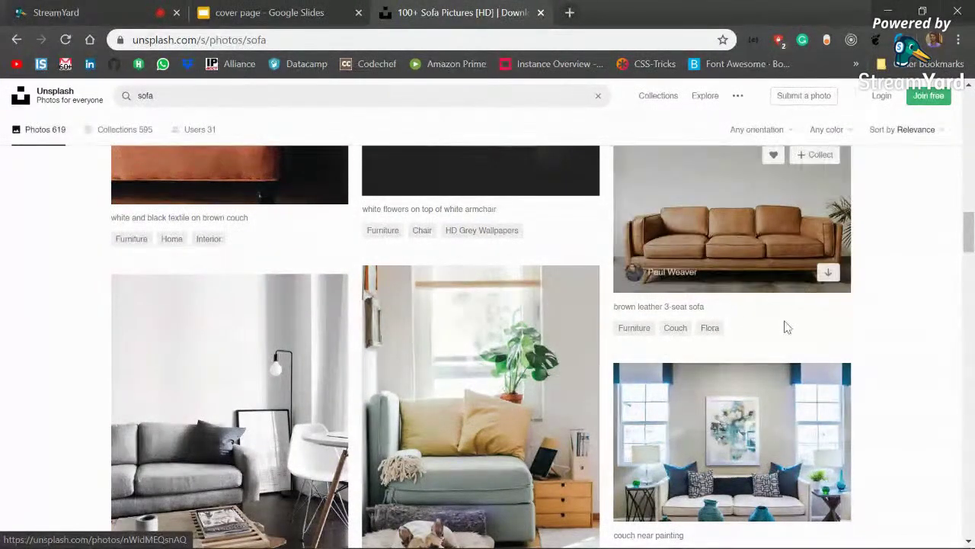
{"action": "scroll", "coordinate": [667, 356], "scroll_direction": "down", "scroll_amount": 4}
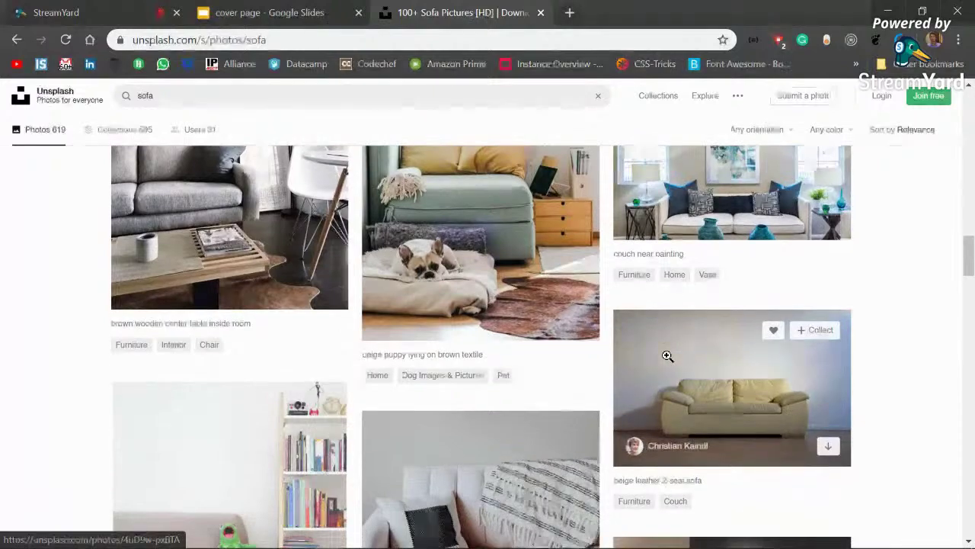
{"action": "scroll", "coordinate": [667, 356], "scroll_direction": "down", "scroll_amount": 4}
{"action": "scroll", "coordinate": [667, 356], "scroll_direction": "up", "scroll_amount": 1}
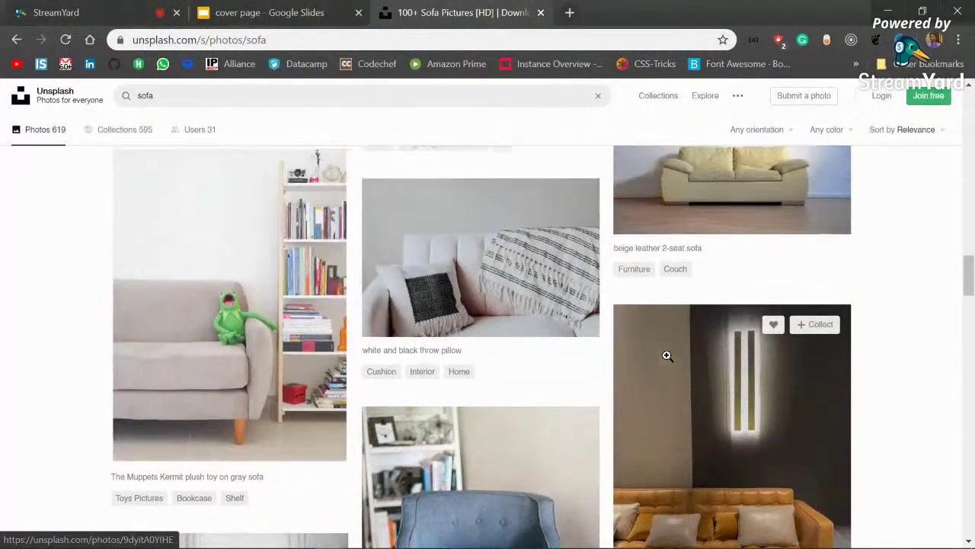
{"action": "scroll", "coordinate": [667, 356], "scroll_direction": "up", "scroll_amount": 8}
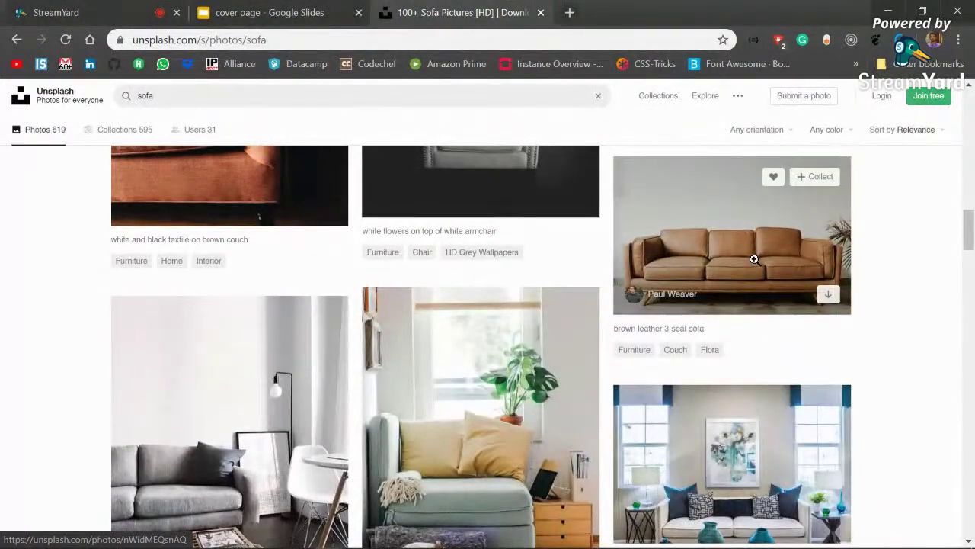
Step: Download the brown leather 3-seat sofa photo into the Day 5 folder on drive D: as "Sofa"
{"action": "left_click", "coordinate": [754, 259]}
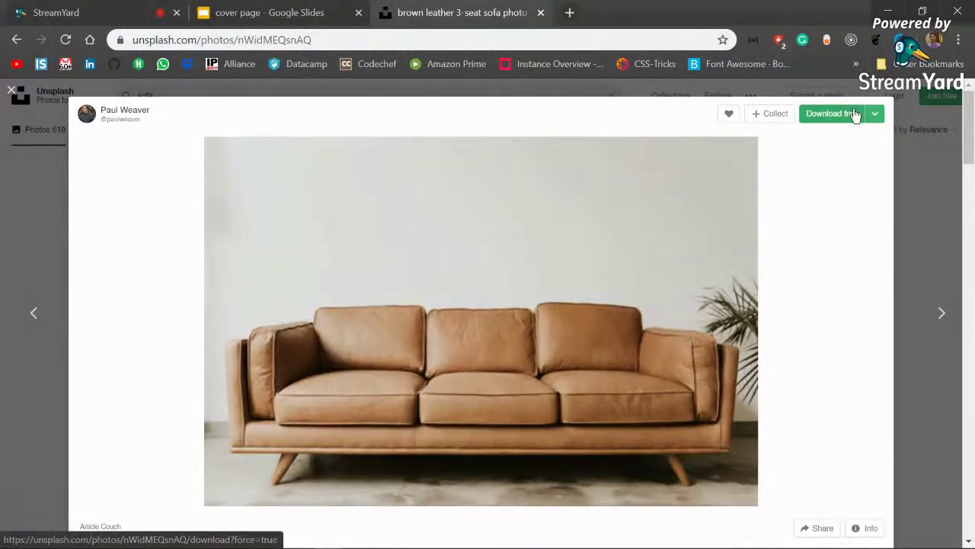
{"action": "left_click", "coordinate": [799, 122]}
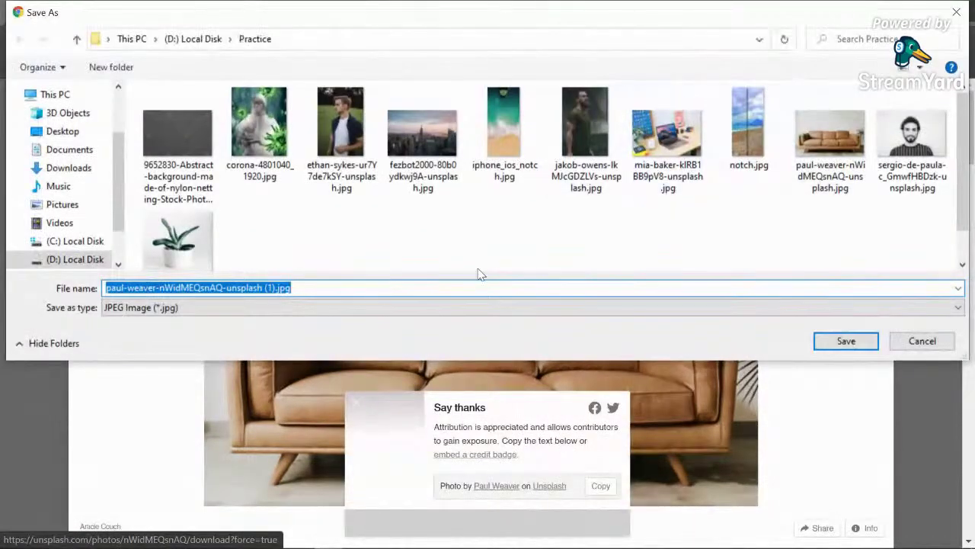
{"action": "left_click", "coordinate": [65, 261]}
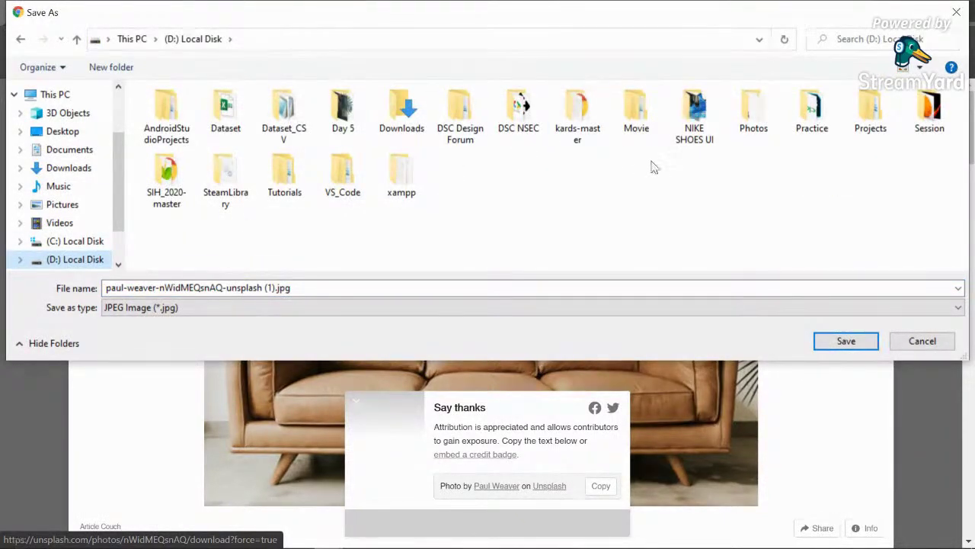
{"action": "double_click", "coordinate": [346, 116]}
{"action": "left_click", "coordinate": [691, 289]}
{"action": "key", "text": "ctrl+a"}
{"action": "key", "text": "BackSpace"}
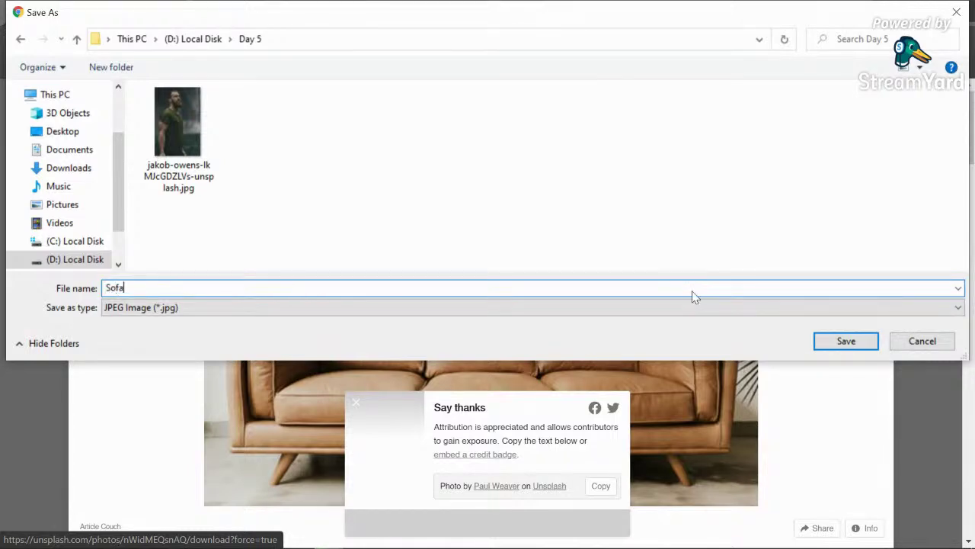
{"action": "type", "text": "Sofa"}
{"action": "key", "text": "Return"}
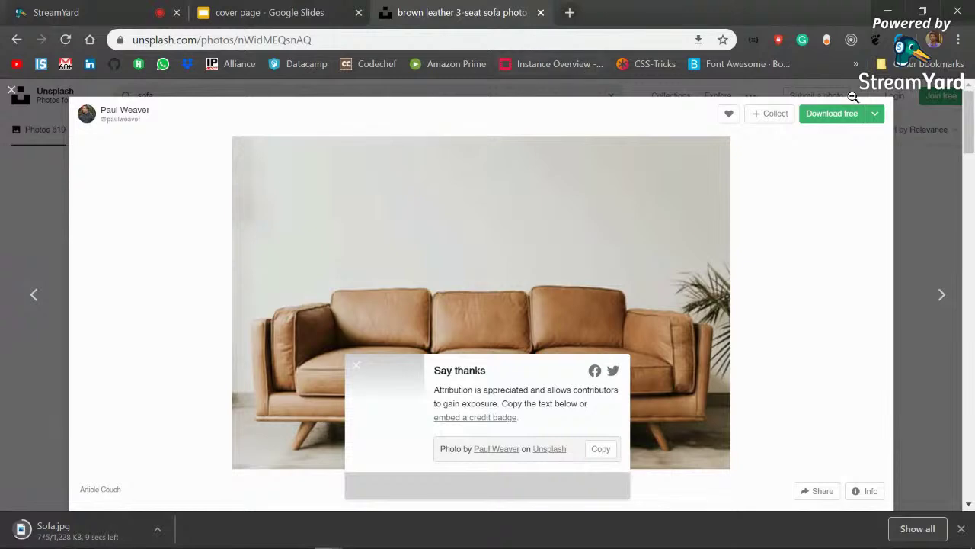
Step: Close the photo preview, switch to Photoshop and place the downloaded Sofa.jpg on the orange and grey canvas
{"action": "left_click", "coordinate": [20, 99]}
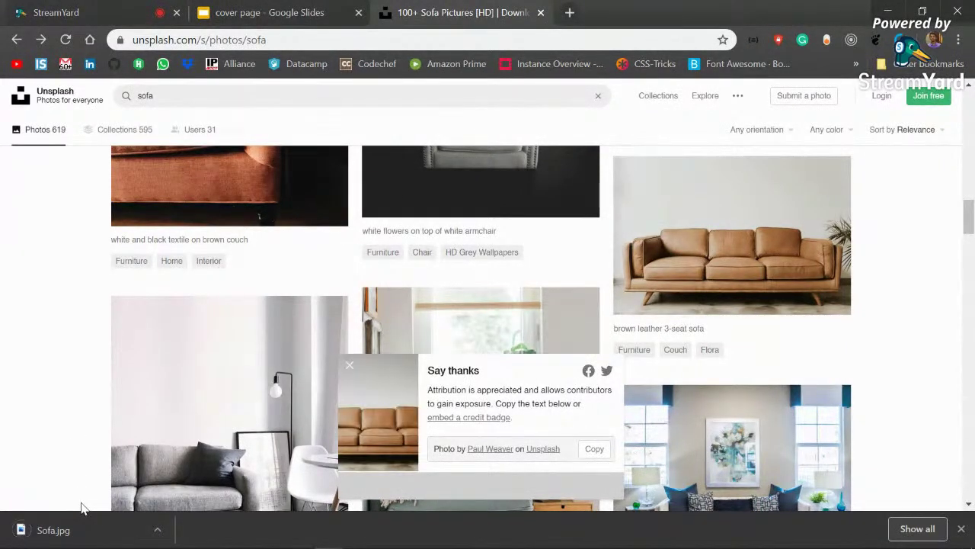
{"action": "left_click_drag", "start_coordinate": [72, 529], "coordinate": [381, 321]}
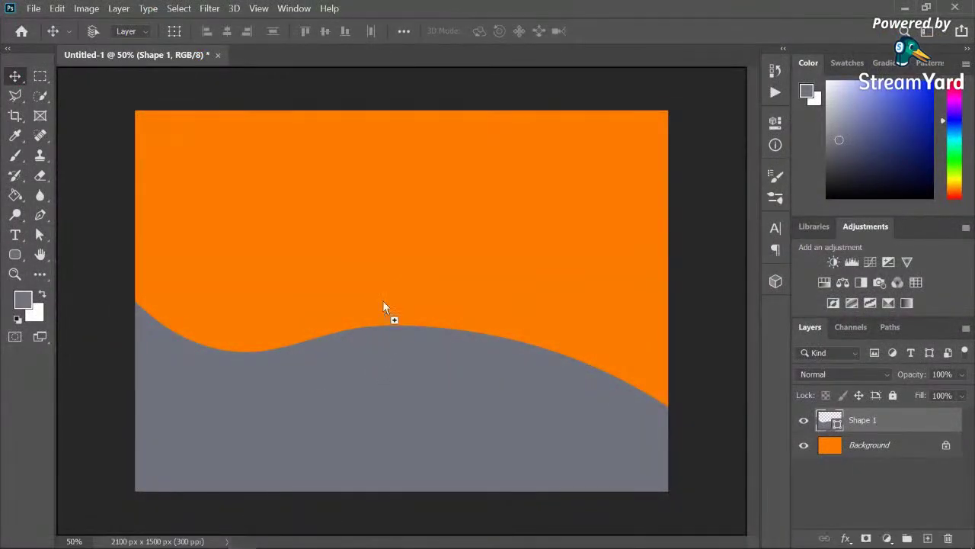
{"action": "left_click_drag", "start_coordinate": [384, 274], "coordinate": [384, 272]}
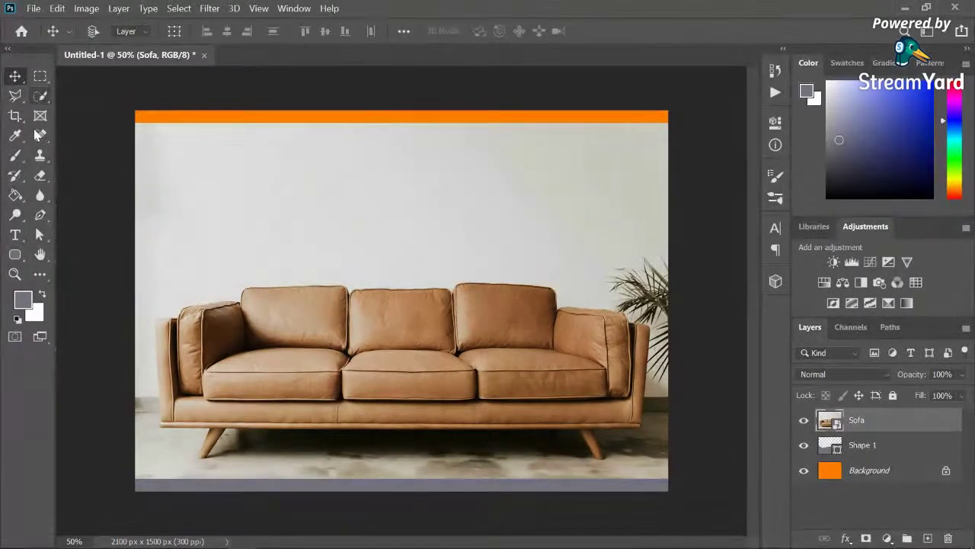
Step: Select the sofa's cushions, arms and base with the Quick Selection tool at brush size 35
{"action": "left_click", "coordinate": [34, 98]}
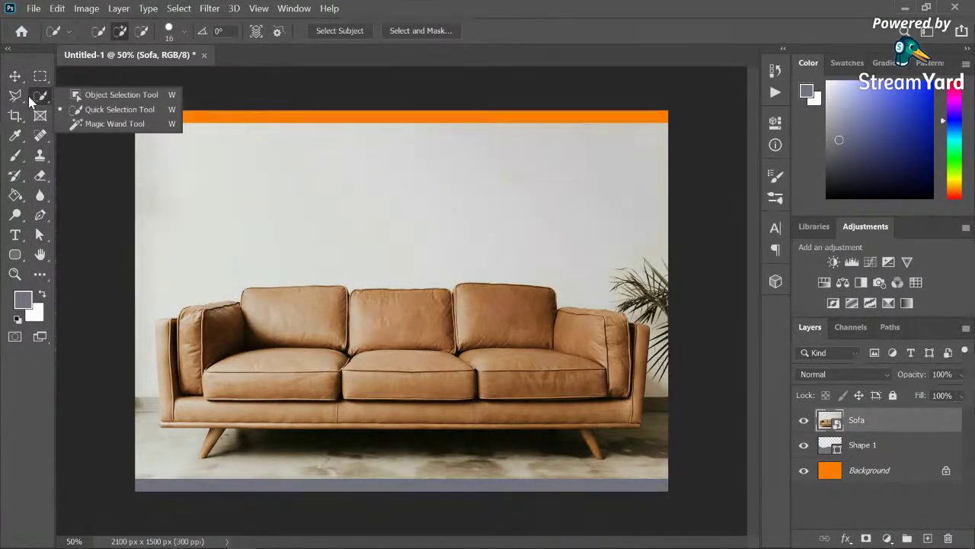
{"action": "left_click", "coordinate": [129, 112]}
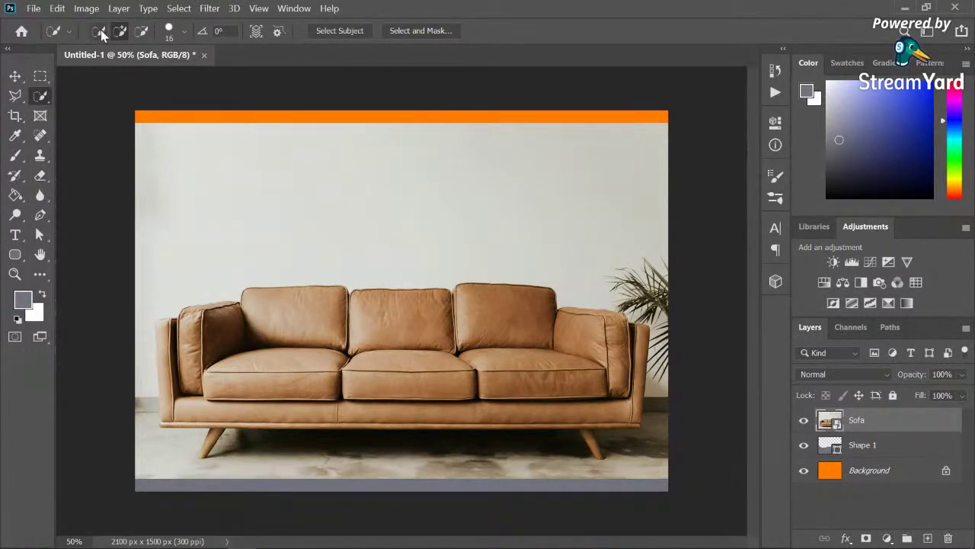
{"action": "left_click", "coordinate": [182, 34]}
{"action": "left_click_drag", "start_coordinate": [142, 75], "coordinate": [124, 74]}
{"action": "left_click", "coordinate": [285, 314]}
{"action": "mouse_move", "coordinate": [285, 318]}
{"action": "left_mouse_down"}
{"action": "mouse_move", "coordinate": [374, 333]}
{"action": "mouse_move", "coordinate": [490, 318]}
{"action": "mouse_move", "coordinate": [614, 326]}
{"action": "left_mouse_up"}
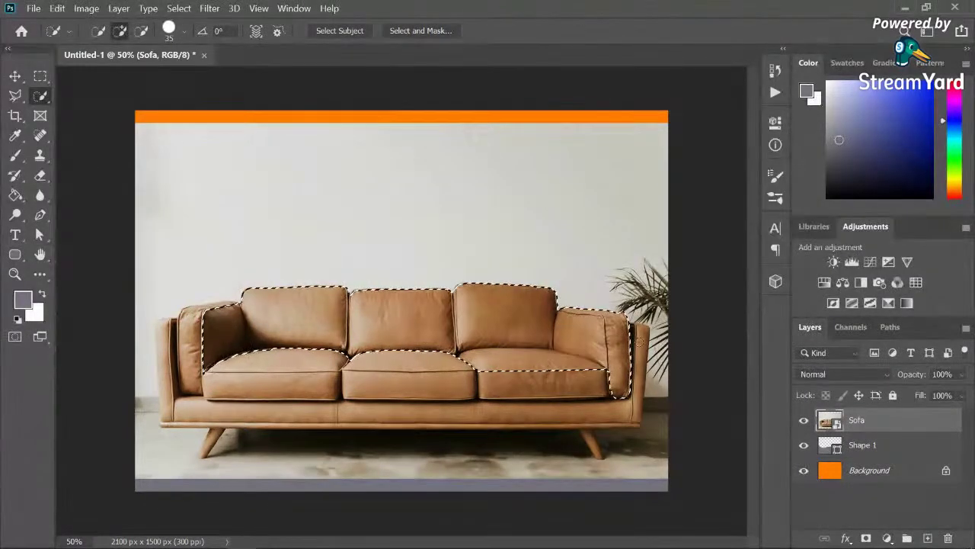
{"action": "left_click_drag", "start_coordinate": [618, 418], "coordinate": [441, 406]}
{"action": "mouse_move", "coordinate": [290, 408]}
{"action": "left_mouse_down"}
{"action": "mouse_move", "coordinate": [216, 404]}
{"action": "mouse_move", "coordinate": [186, 388]}
{"action": "mouse_move", "coordinate": [184, 339]}
{"action": "mouse_move", "coordinate": [206, 315]}
{"action": "mouse_move", "coordinate": [196, 314]}
{"action": "mouse_move", "coordinate": [217, 309]}
{"action": "mouse_move", "coordinate": [236, 309]}
{"action": "mouse_move", "coordinate": [164, 333]}
{"action": "mouse_move", "coordinate": [175, 425]}
{"action": "left_mouse_up"}
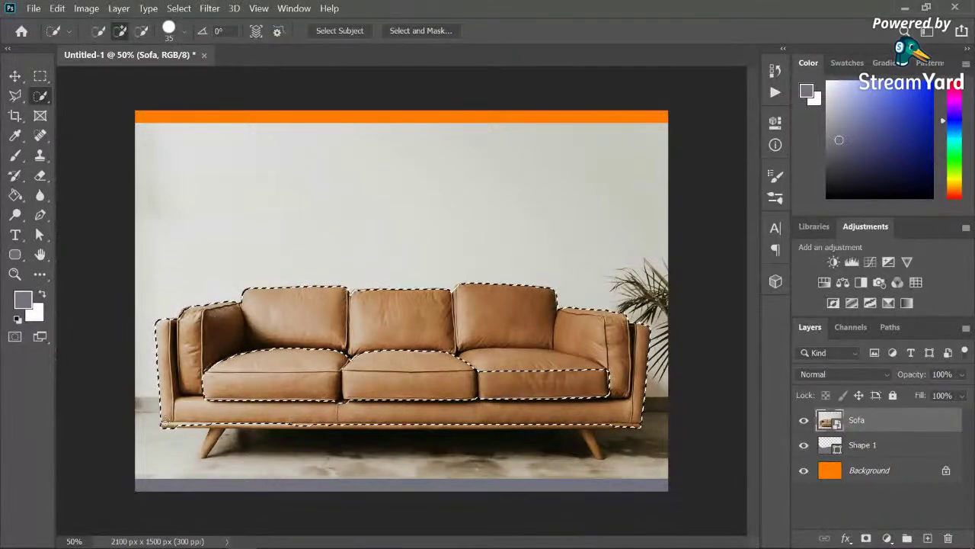
Step: Reduce the Quick Selection brush size to 18 and add both front sofa legs to the selection
{"action": "key", "text": "ctrl+plus"}
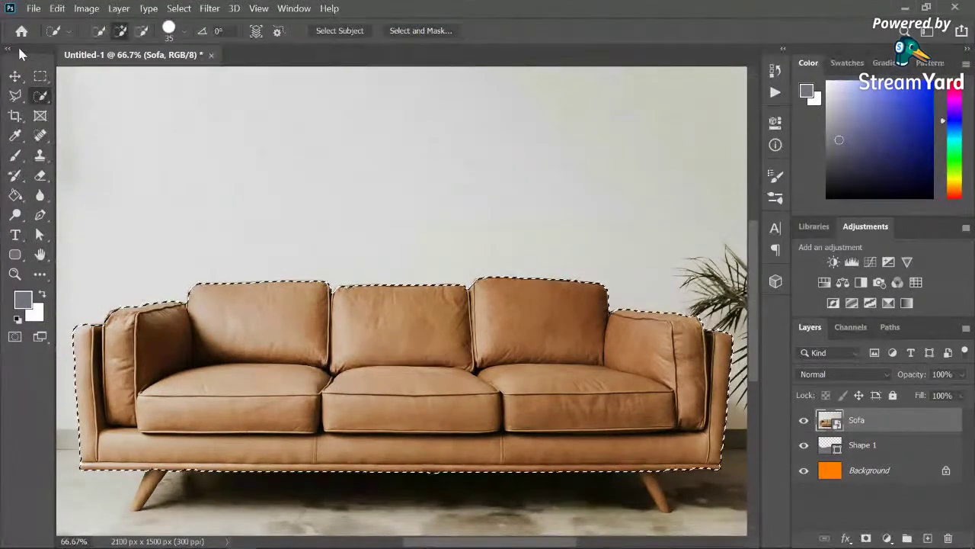
{"action": "left_click", "coordinate": [183, 33]}
{"action": "left_click_drag", "start_coordinate": [127, 77], "coordinate": [112, 74]}
{"action": "left_click", "coordinate": [568, 4]}
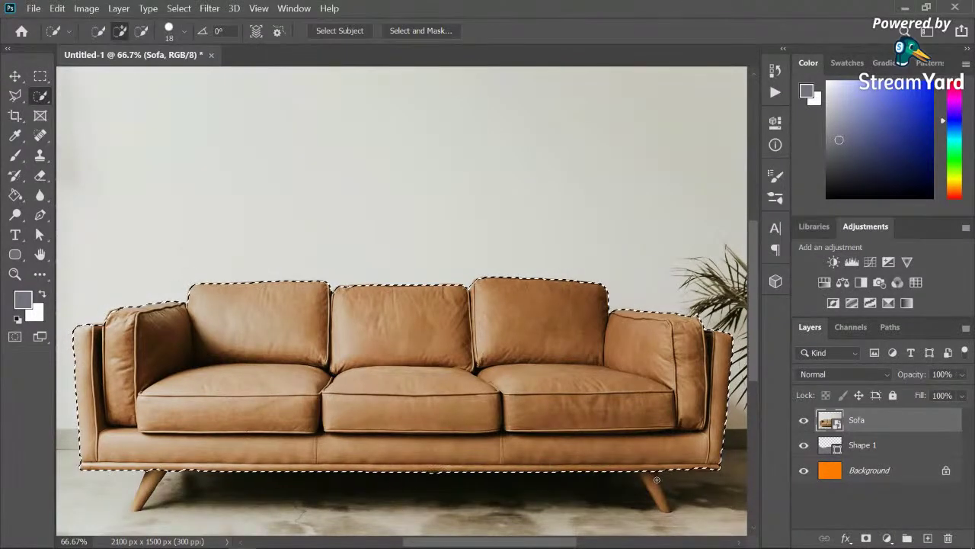
{"action": "left_click_drag", "start_coordinate": [647, 477], "coordinate": [648, 480]}
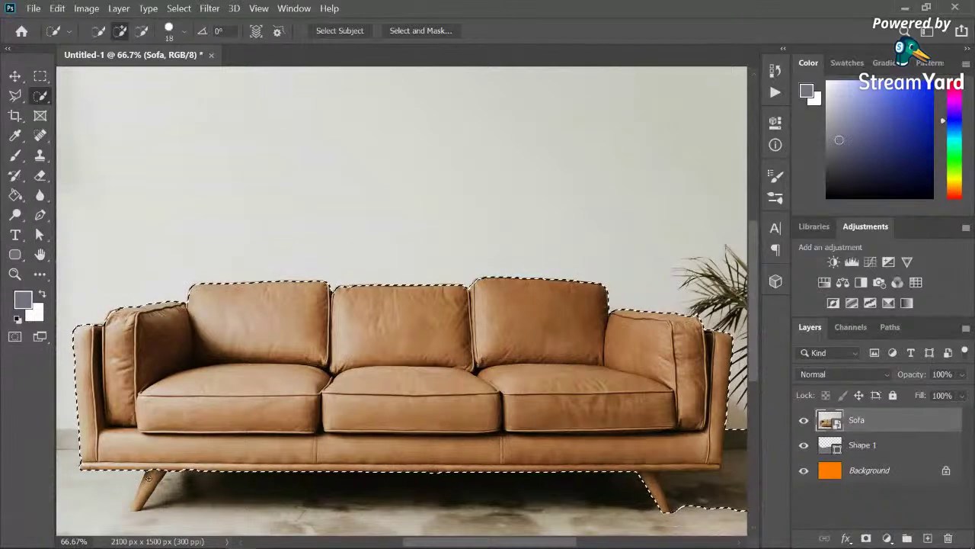
{"action": "left_click_drag", "start_coordinate": [141, 496], "coordinate": [136, 506]}
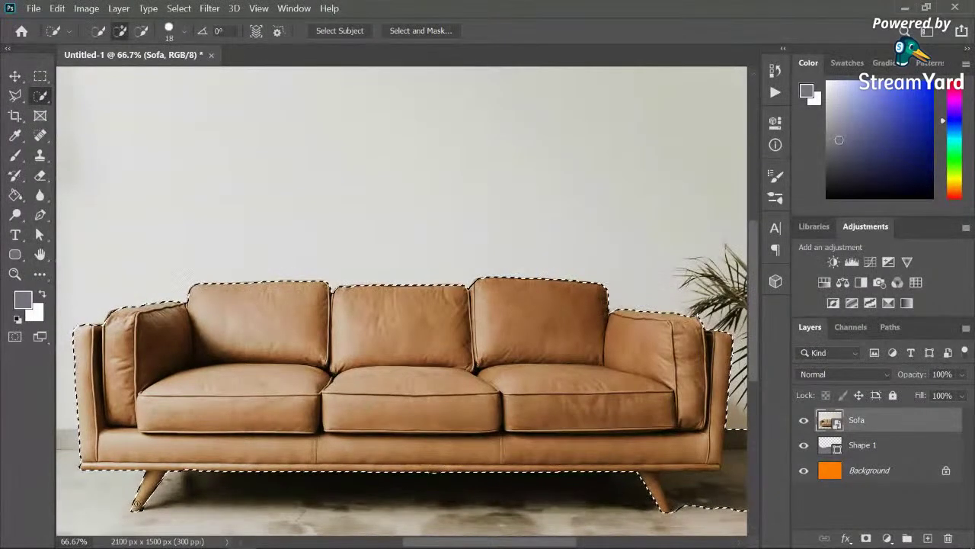
Step: Subtract the wall and floor area beside the sofa's right leg from the selection
{"action": "scroll", "coordinate": [680, 432], "scroll_direction": "right", "scroll_amount": 5}
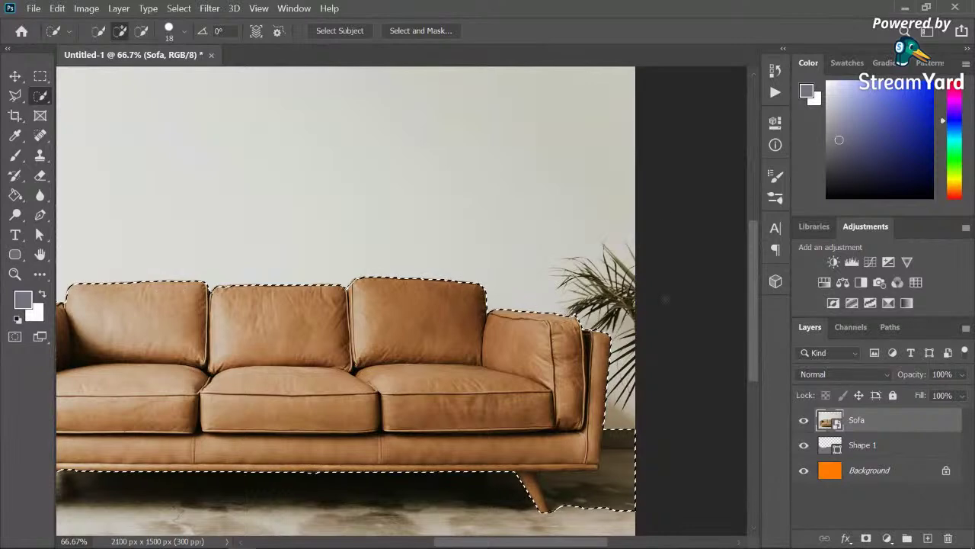
{"action": "key", "text": "alt"}
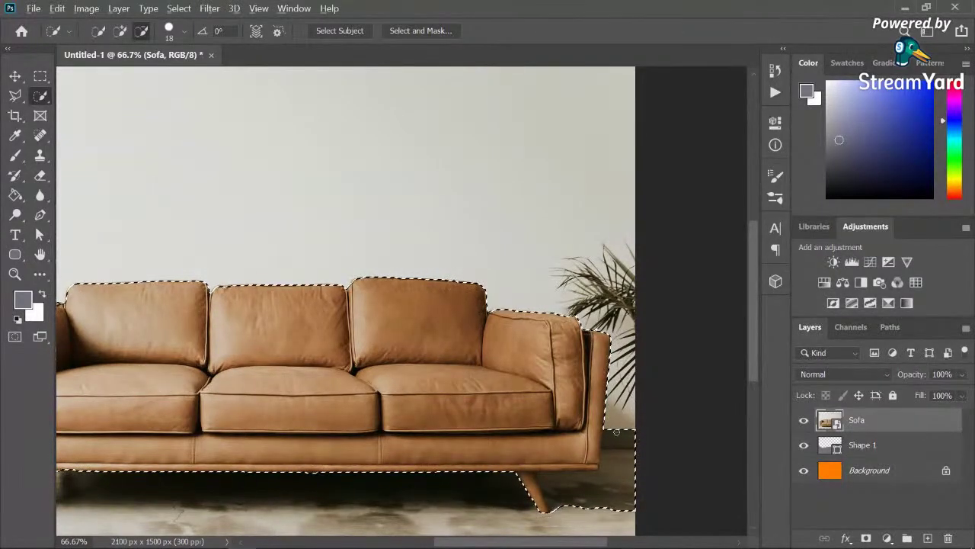
{"action": "key", "text": "ctrl+plus"}
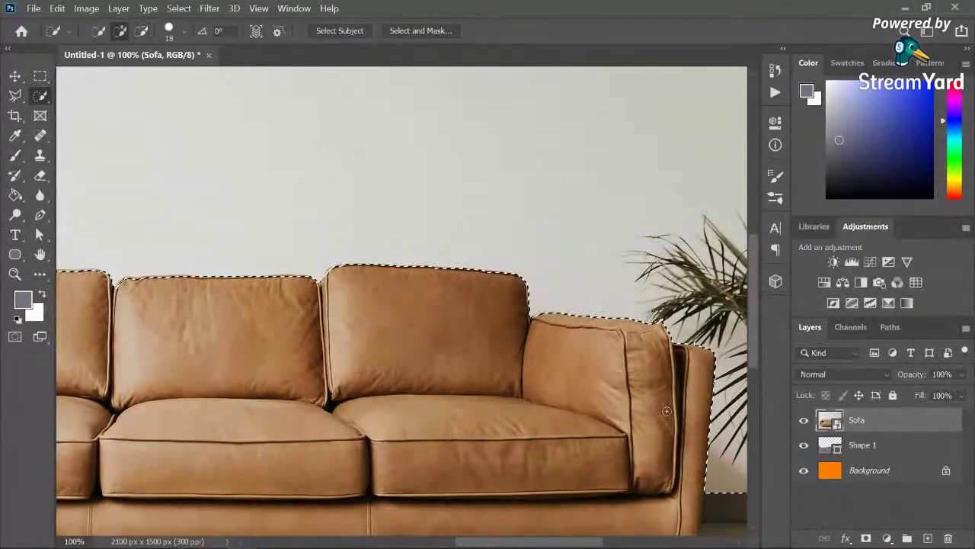
{"action": "scroll", "coordinate": [666, 411], "scroll_direction": "left", "scroll_amount": 2}
{"action": "scroll", "coordinate": [667, 410], "scroll_direction": "right", "scroll_amount": 3}
{"action": "scroll", "coordinate": [667, 410], "scroll_direction": "right", "scroll_amount": 3}
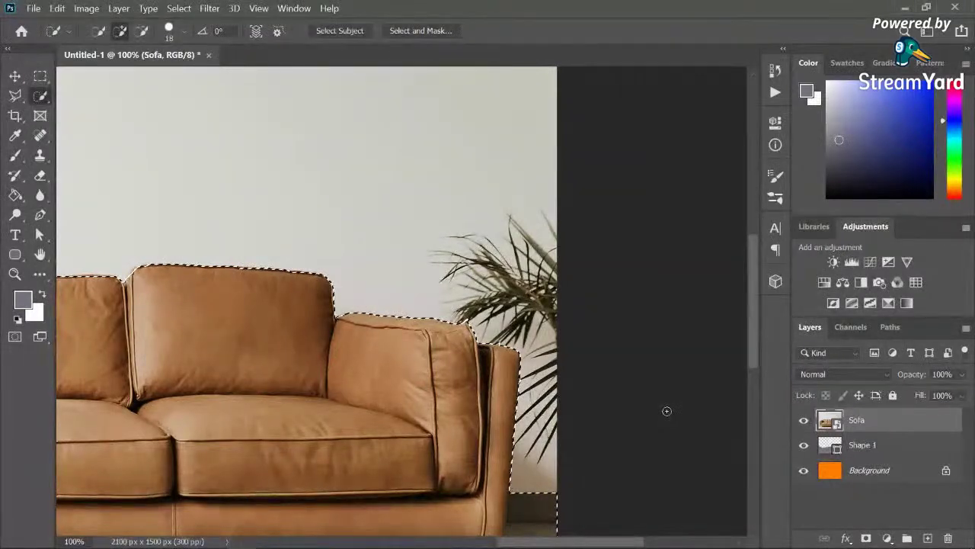
{"action": "scroll", "coordinate": [666, 410], "scroll_direction": "down", "scroll_amount": 3}
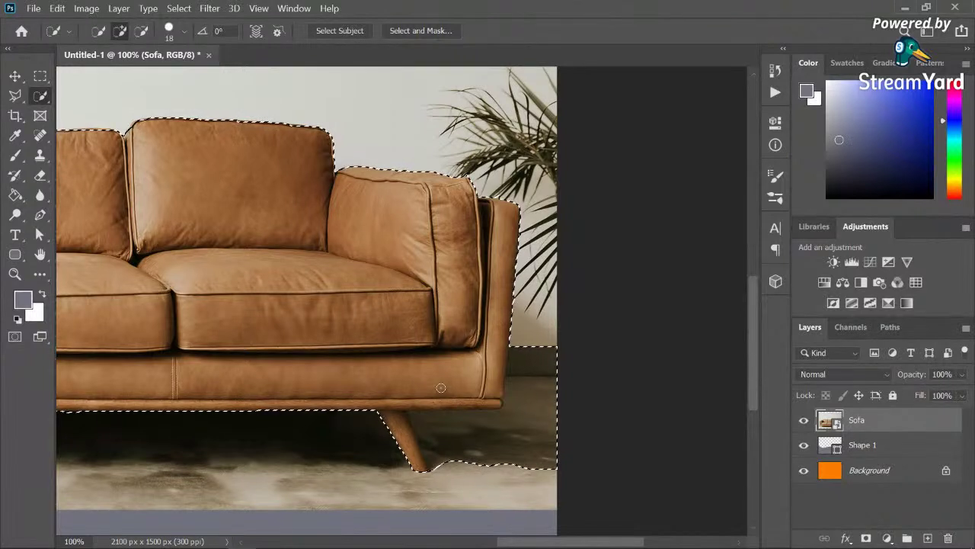
{"action": "key", "text": "alt"}
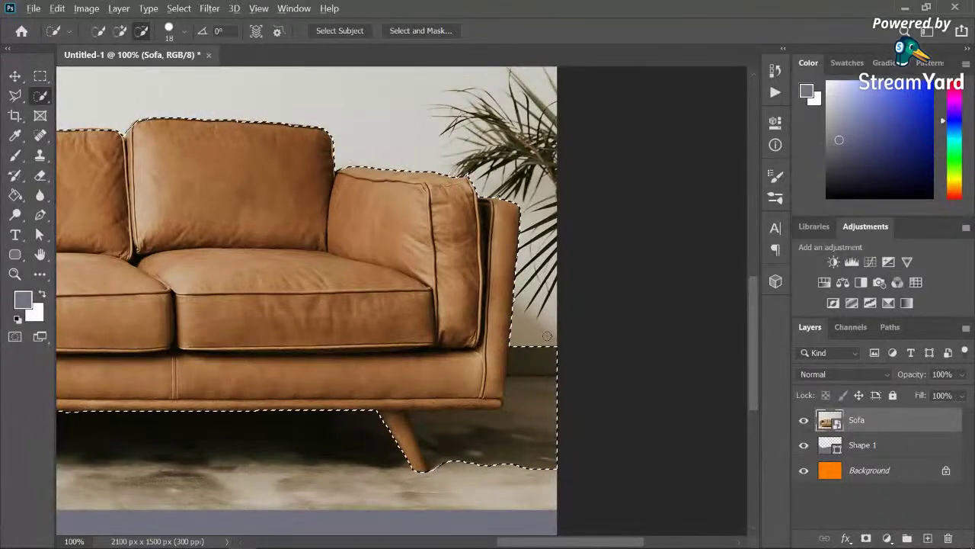
{"action": "left_click_drag", "start_coordinate": [547, 342], "coordinate": [541, 380]}
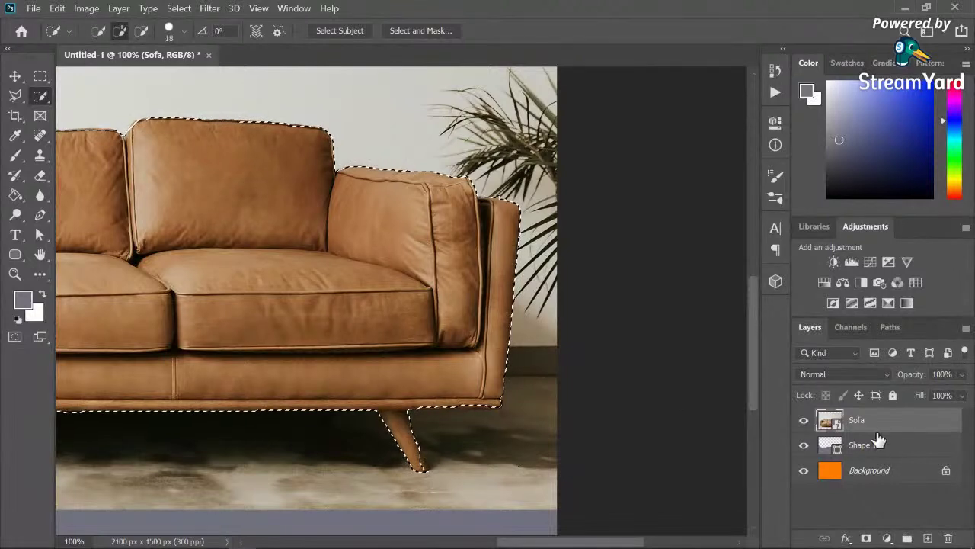
{"action": "left_click", "coordinate": [865, 537]}
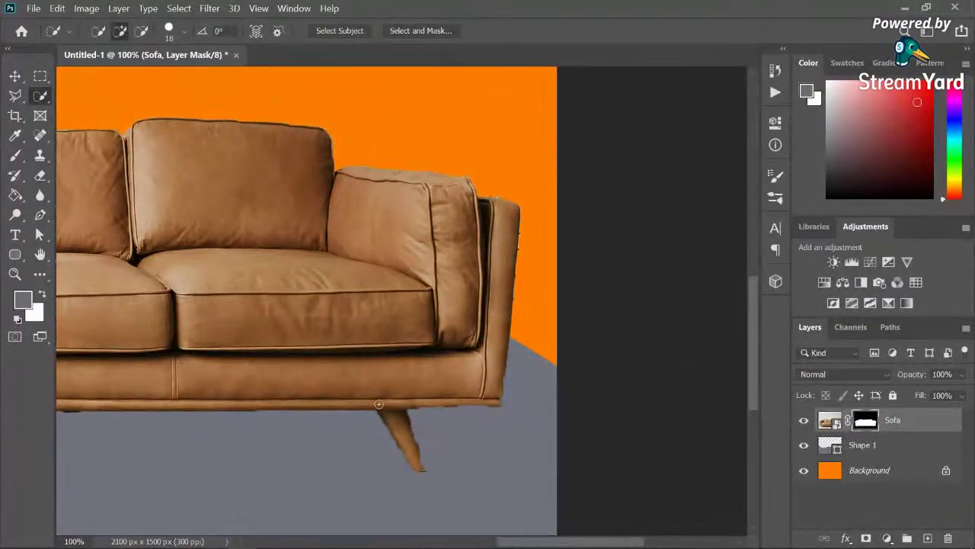
{"action": "key", "text": "ctrl+minus"}
{"action": "key", "text": "ctrl+minus"}
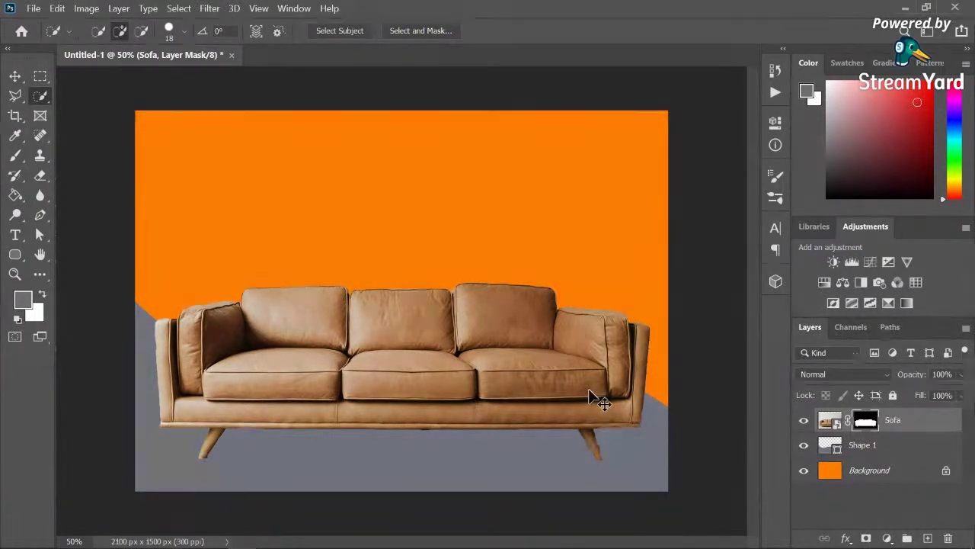
{"action": "key", "text": "ctrl+z"}
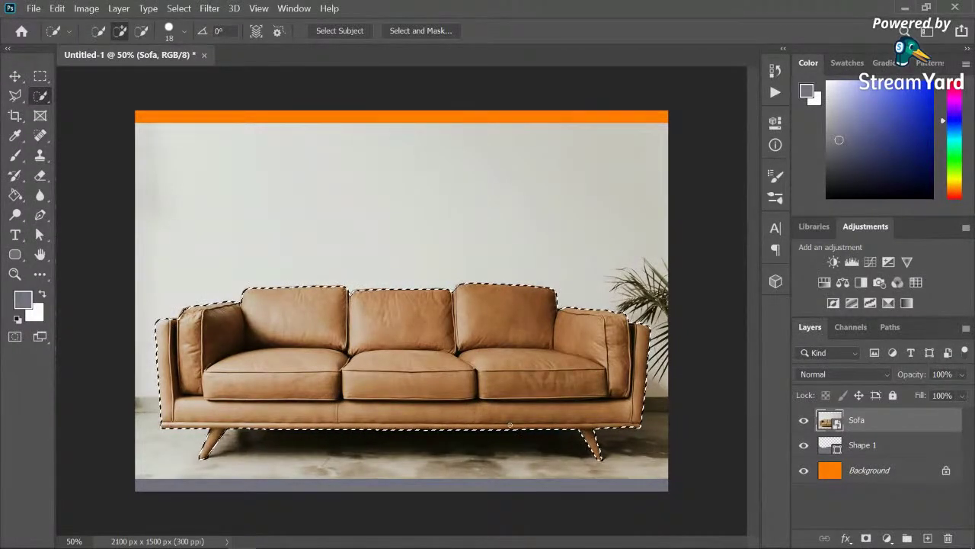
Step: Add a layer mask to the Sofa layer from the sofa selection to hide the photo's background
{"action": "scroll", "coordinate": [225, 432], "scroll_direction": "up", "scroll_amount": 1}
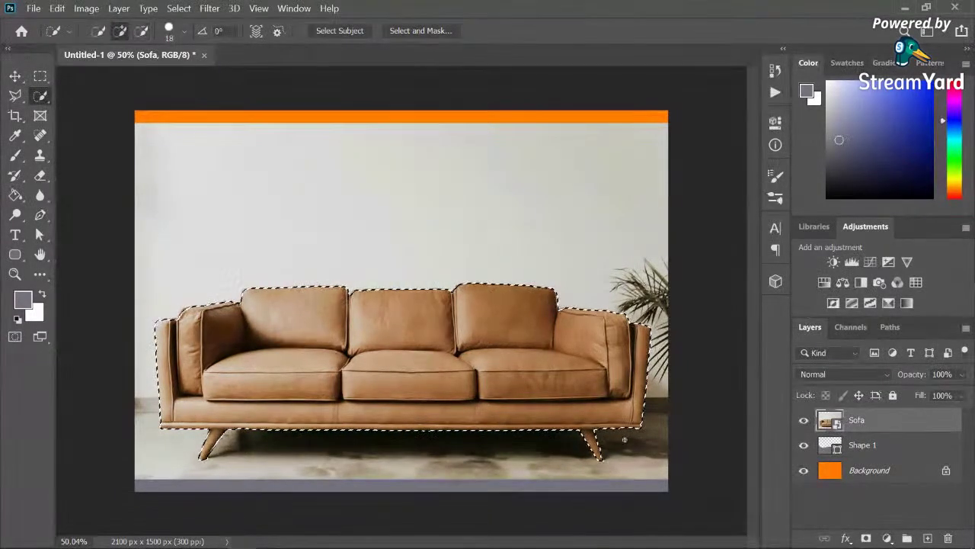
{"action": "left_click", "coordinate": [866, 538]}
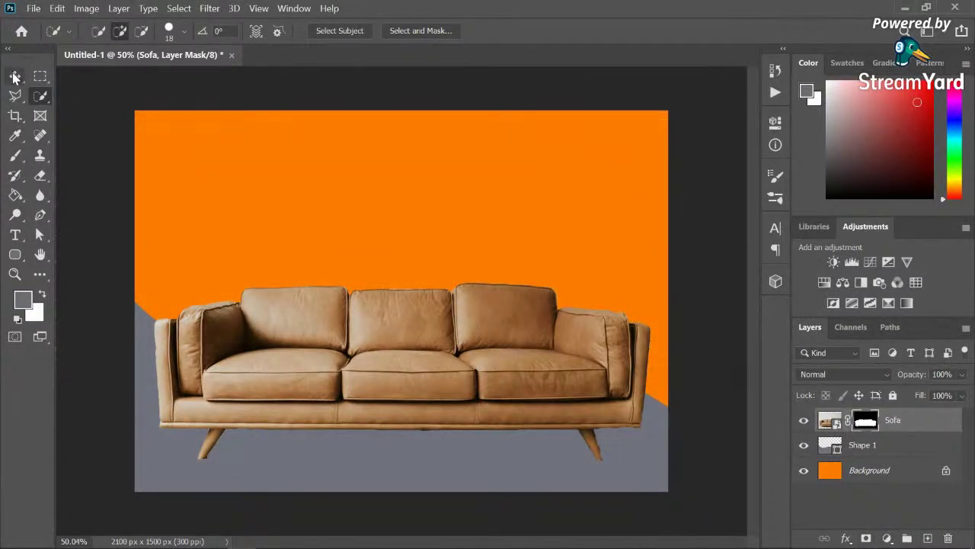
Step: Scale the masked sofa proportionally to about 58% and position it centrally over the crest of the grey wave
{"action": "left_click", "coordinate": [15, 76]}
{"action": "key", "text": "ctrl+t"}
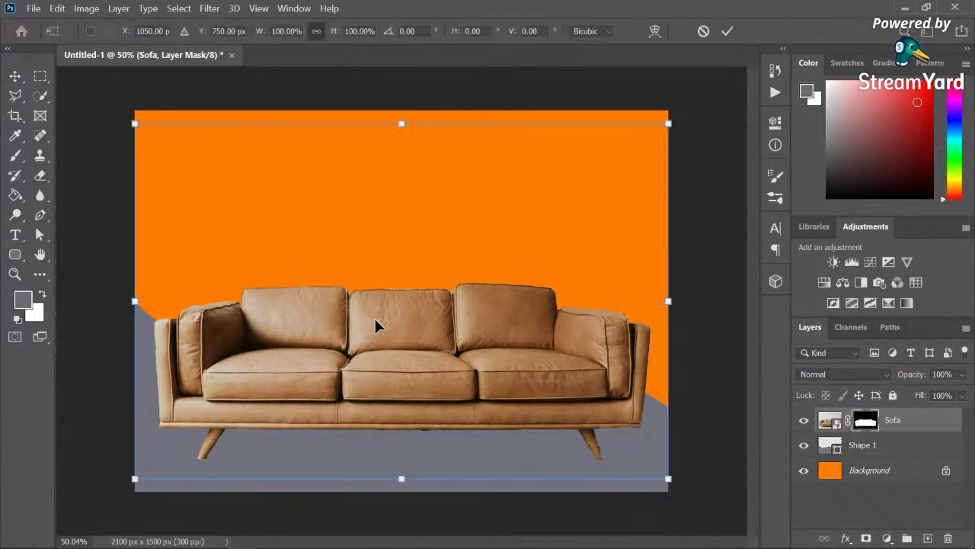
{"action": "left_click_drag", "start_coordinate": [669, 123], "coordinate": [344, 338]}
{"action": "left_click_drag", "start_coordinate": [326, 387], "coordinate": [405, 353]}
{"action": "left_click_drag", "start_coordinate": [469, 253], "coordinate": [568, 188]}
{"action": "left_click_drag", "start_coordinate": [441, 336], "coordinate": [433, 344]}
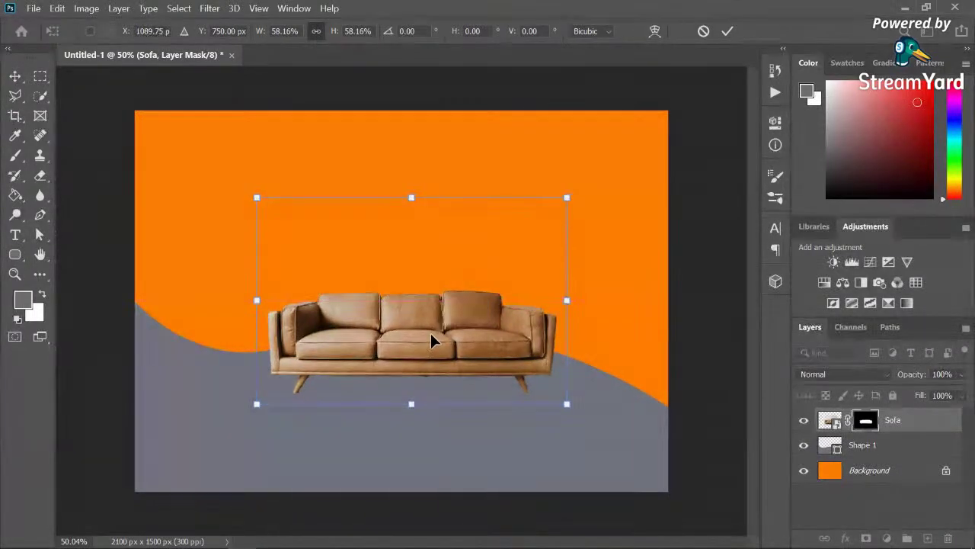
Step: Nudge the sofa down and slightly left to about X 1082 px, Y 798 px, and apply the transform
{"action": "key", "text": "Down"}
{"action": "key", "text": "Down"}
{"action": "key", "text": "Down"}
{"action": "key", "text": "Down"}
{"action": "key", "text": "Down"}
{"action": "key", "text": "Down"}
{"action": "key", "text": "Down"}
{"action": "key", "text": "Down"}
{"action": "key", "text": "Down"}
{"action": "key", "text": "Down"}
{"action": "key", "text": "Down"}
{"action": "key", "text": "Down"}
{"action": "key", "text": "Down"}
{"action": "key", "text": "Down"}
{"action": "key", "text": "Down"}
{"action": "key", "text": "Down"}
{"action": "key", "text": "Down"}
{"action": "key", "text": "Down"}
{"action": "key", "text": "Down"}
{"action": "key", "text": "Down"}
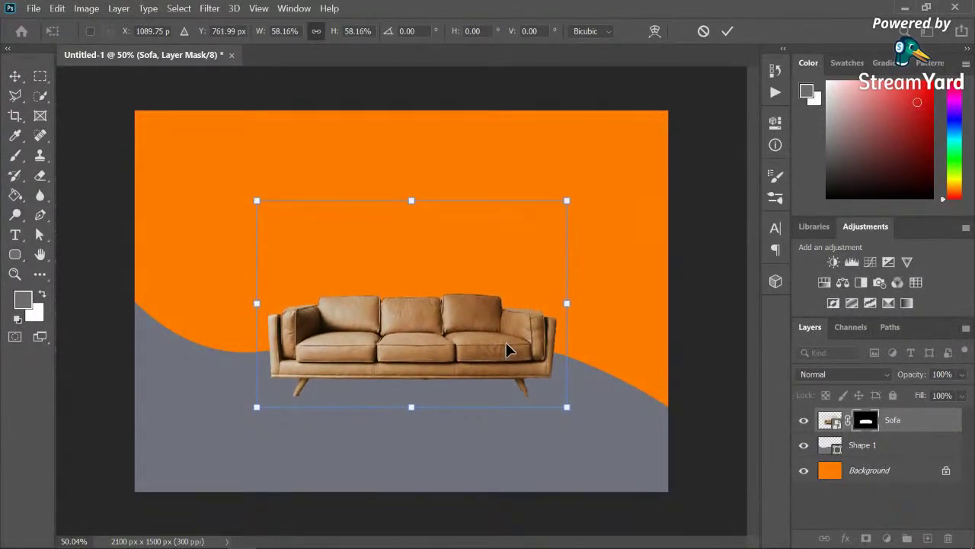
{"action": "key", "text": "Down"}
{"action": "key", "text": "Down"}
{"action": "key", "text": "Down"}
{"action": "key", "text": "Down"}
{"action": "key", "text": "Down"}
{"action": "key", "text": "Down"}
{"action": "key", "text": "Down"}
{"action": "key", "text": "Down"}
{"action": "key", "text": "Down"}
{"action": "key", "text": "Down"}
{"action": "key", "text": "Down"}
{"action": "key", "text": "Down"}
{"action": "key", "text": "Down"}
{"action": "key", "text": "Down"}
{"action": "key", "text": "Down"}
{"action": "key", "text": "Down"}
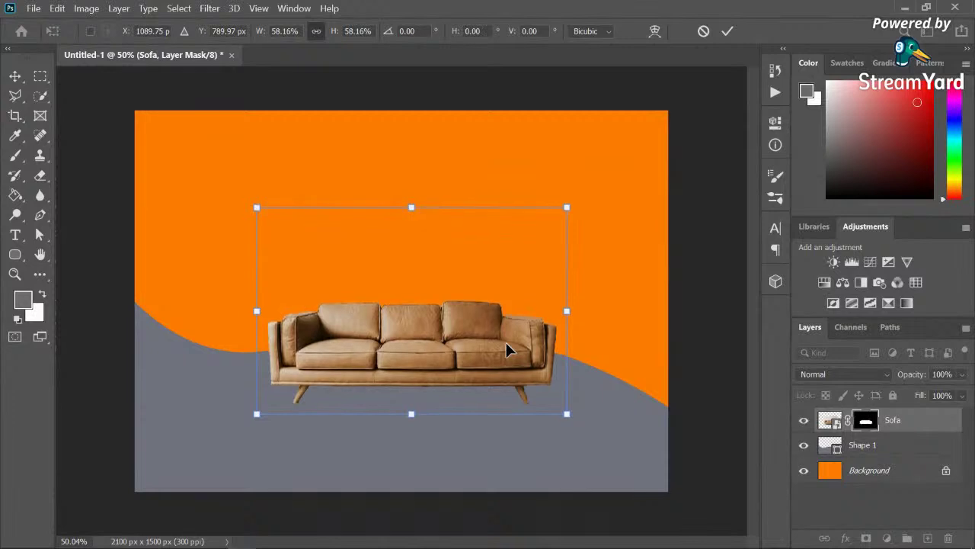
{"action": "key", "text": "Left"}
{"action": "key", "text": "Left"}
{"action": "key", "text": "Left"}
{"action": "key", "text": "Left"}
{"action": "key", "text": "Down"}
{"action": "key", "text": "Down"}
{"action": "key", "text": "Down"}
{"action": "key", "text": "Down"}
{"action": "key", "text": "Left"}
{"action": "key", "text": "Left"}
{"action": "key", "text": "Left"}
{"action": "key", "text": "Left"}
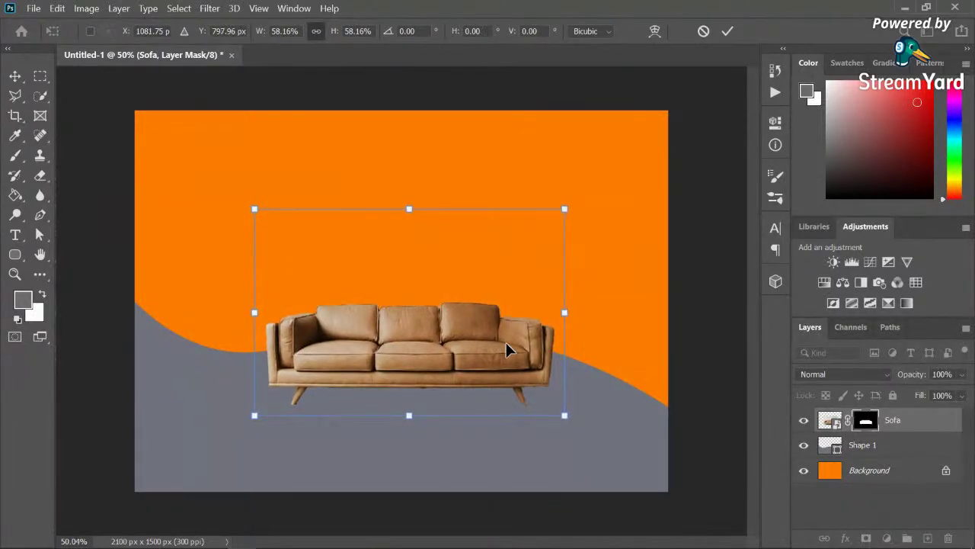
{"action": "left_click", "coordinate": [16, 76]}
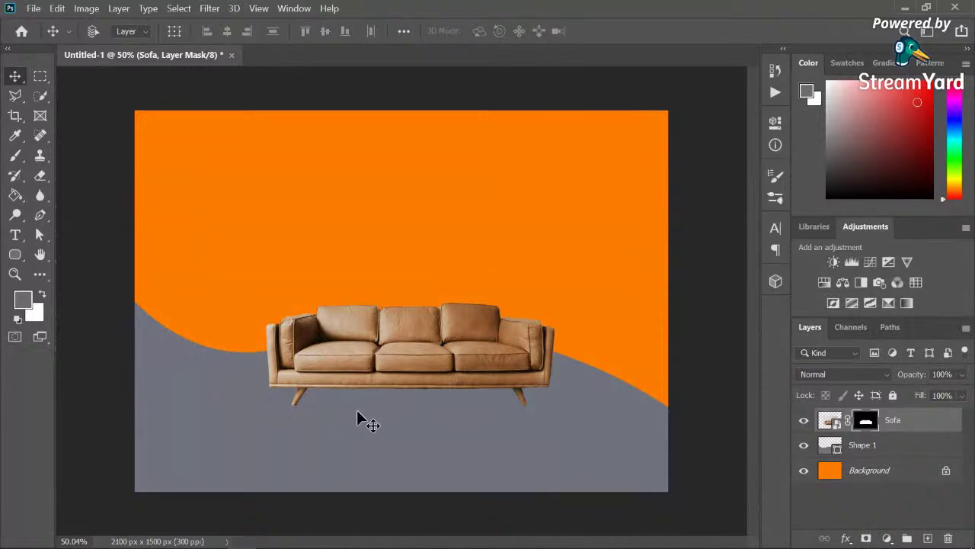
Step: Set up the Brush tool with a mid-grey foreground colour and a soft round tip at 1% hardness
{"action": "left_click", "coordinate": [15, 156]}
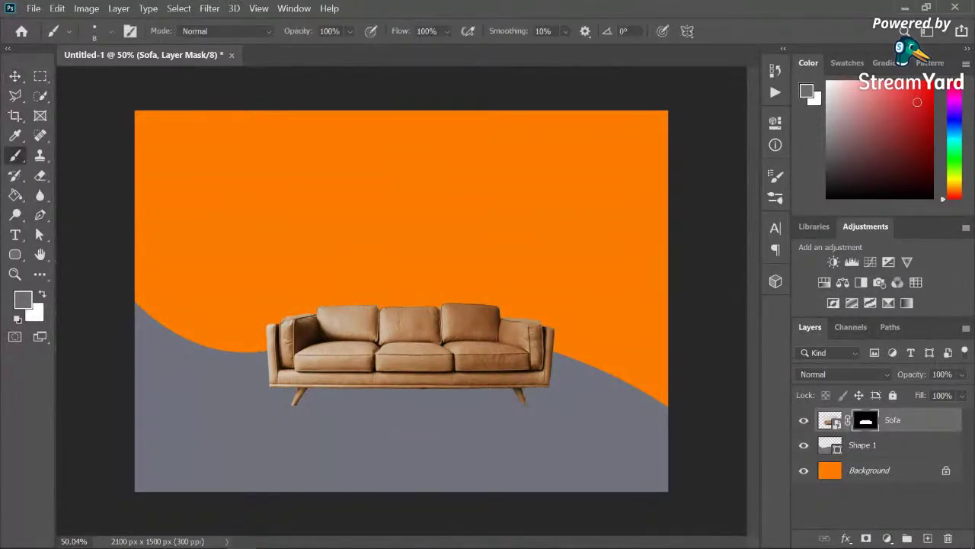
{"action": "mouse_move", "coordinate": [828, 149]}
{"action": "left_mouse_down"}
{"action": "mouse_move", "coordinate": [829, 158]}
{"action": "mouse_move", "coordinate": [826, 149]}
{"action": "left_mouse_up"}
{"action": "key", "text": "ctrl+z"}
{"action": "left_click", "coordinate": [111, 29]}
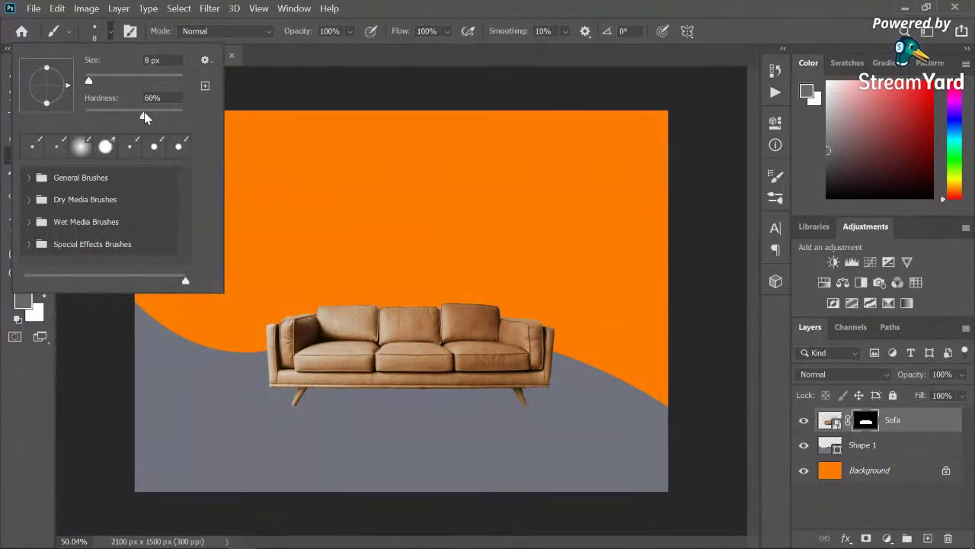
{"action": "left_click", "coordinate": [80, 146]}
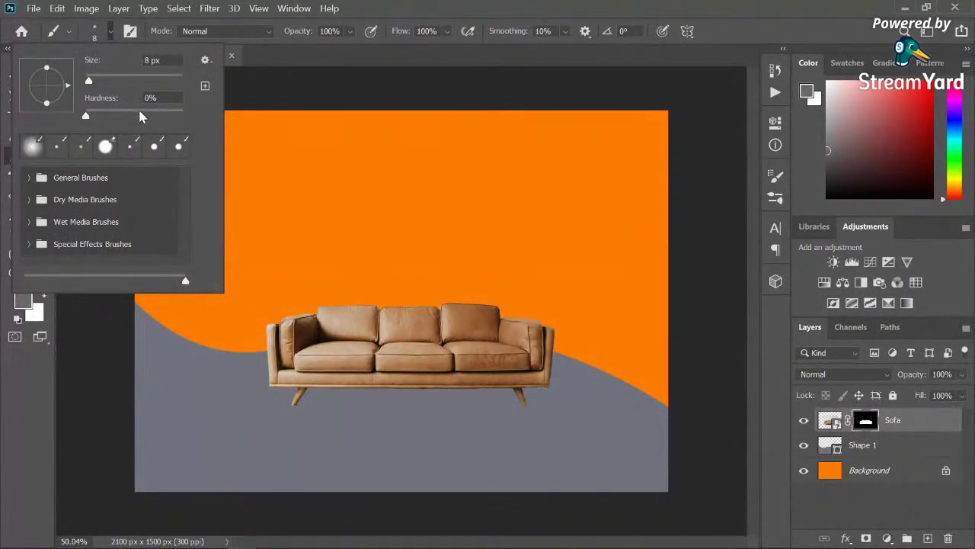
{"action": "left_click", "coordinate": [87, 117]}
{"action": "key", "text": "Return"}
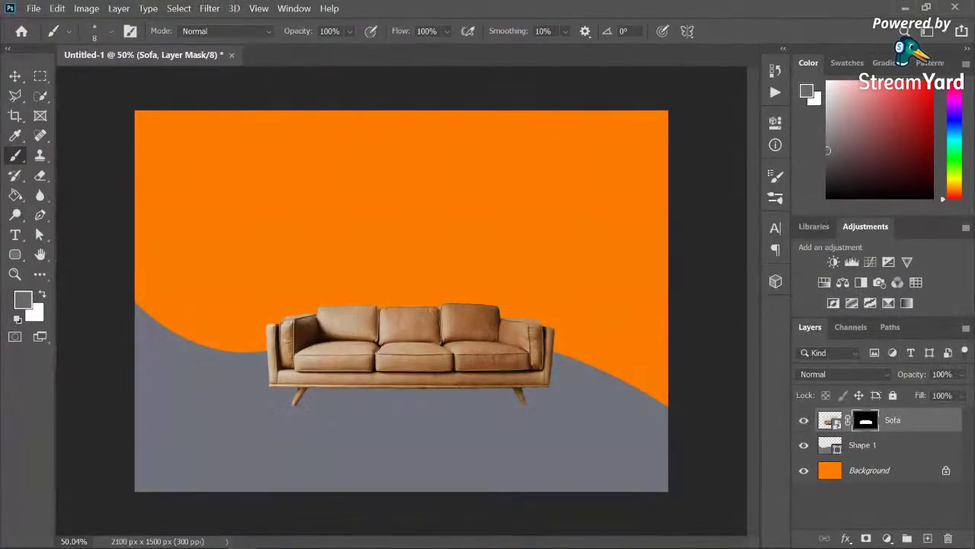
Step: Set the brush size to 75 px, try a short stroke beneath the sofa's left leg, and undo it
{"action": "left_click", "coordinate": [111, 38]}
{"action": "left_click", "coordinate": [121, 80]}
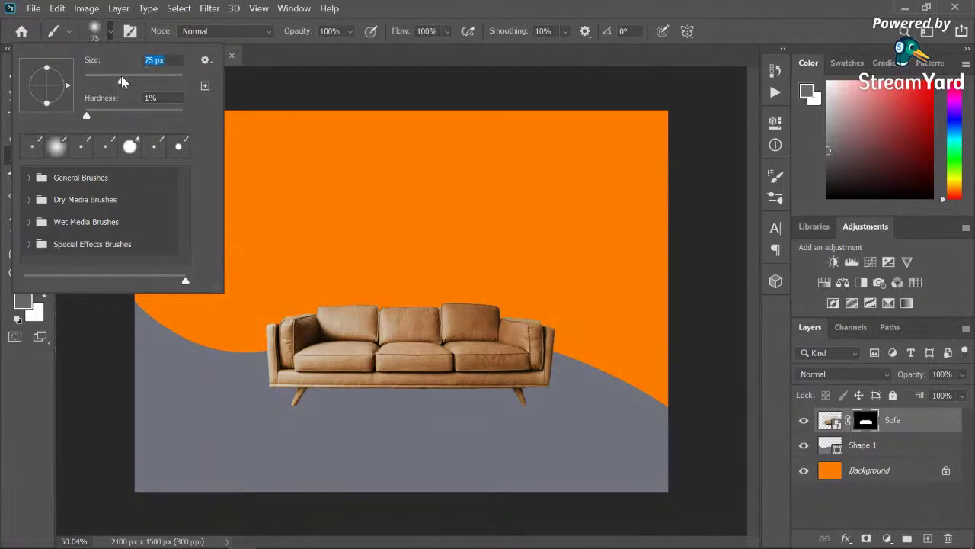
{"action": "key", "text": "Return"}
{"action": "mouse_move", "coordinate": [280, 418]}
{"action": "left_mouse_down"}
{"action": "mouse_move", "coordinate": [311, 413]}
{"action": "mouse_move", "coordinate": [294, 412]}
{"action": "mouse_move", "coordinate": [303, 412]}
{"action": "left_mouse_up"}
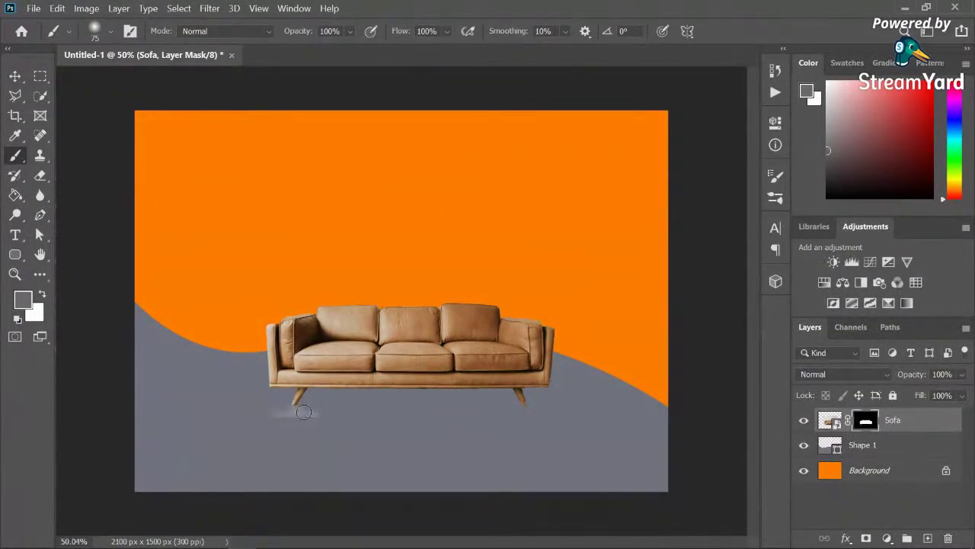
{"action": "key", "text": "ctrl+z"}
Step: Try a dark grey shadow stroke along the floor from the sofa's left leg towards its middle, and undo it
{"action": "left_click", "coordinate": [829, 171]}
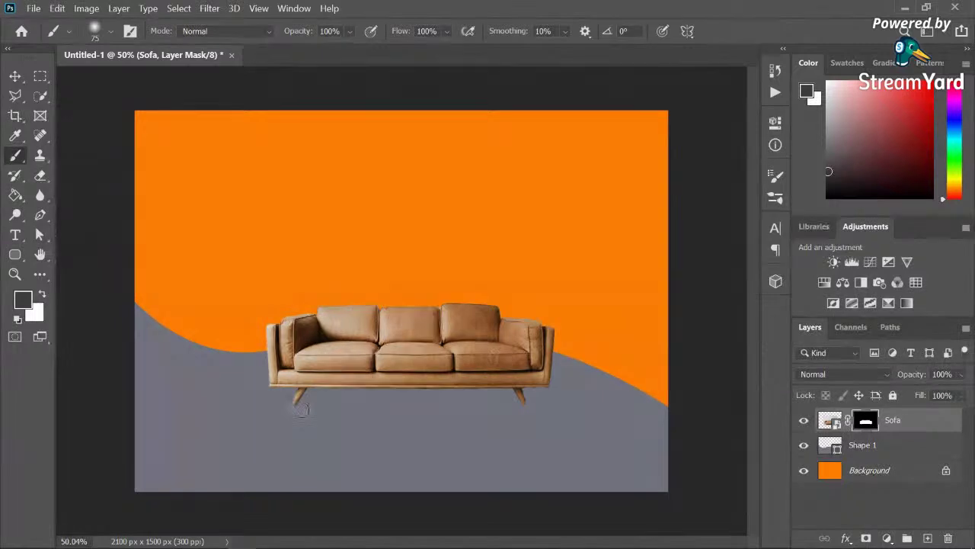
{"action": "left_click_drag", "start_coordinate": [269, 404], "coordinate": [390, 409]}
{"action": "key", "text": "ctrl+z"}
Step: Try painting a floor shadow under the whole sofa in darker grey with an 88 px brush at 13% hardness, and undo the middle strokes
{"action": "left_click", "coordinate": [832, 177]}
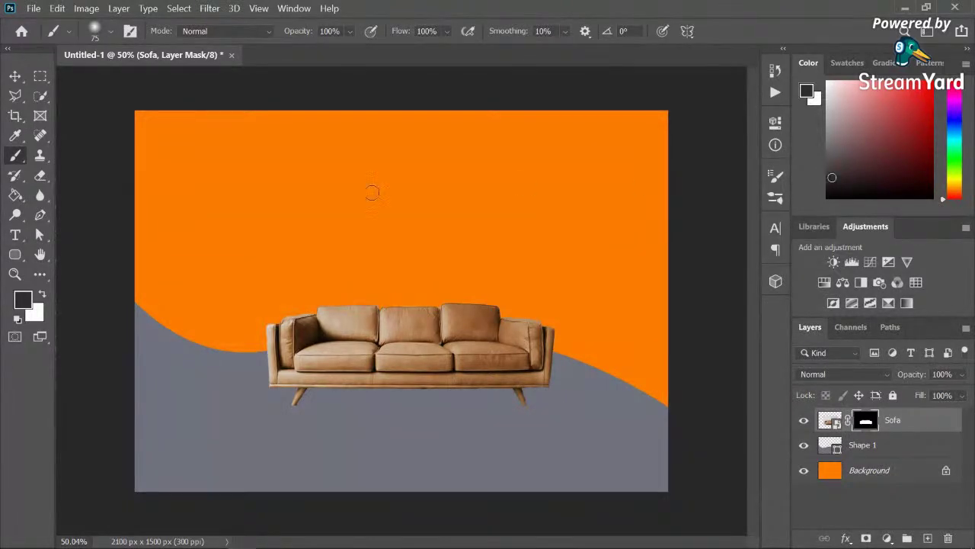
{"action": "left_click", "coordinate": [111, 32]}
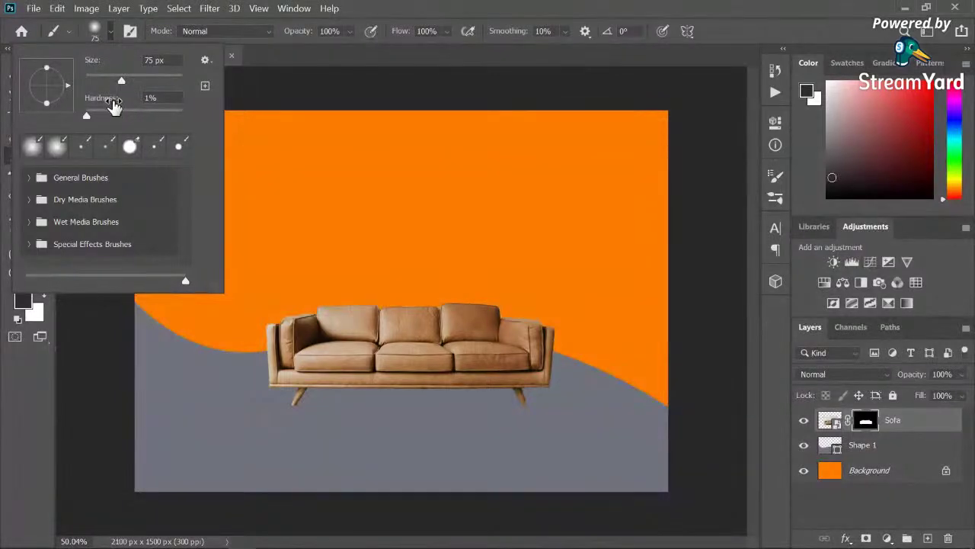
{"action": "left_click_drag", "start_coordinate": [123, 81], "coordinate": [129, 82]}
{"action": "left_click_drag", "start_coordinate": [87, 115], "coordinate": [97, 115]}
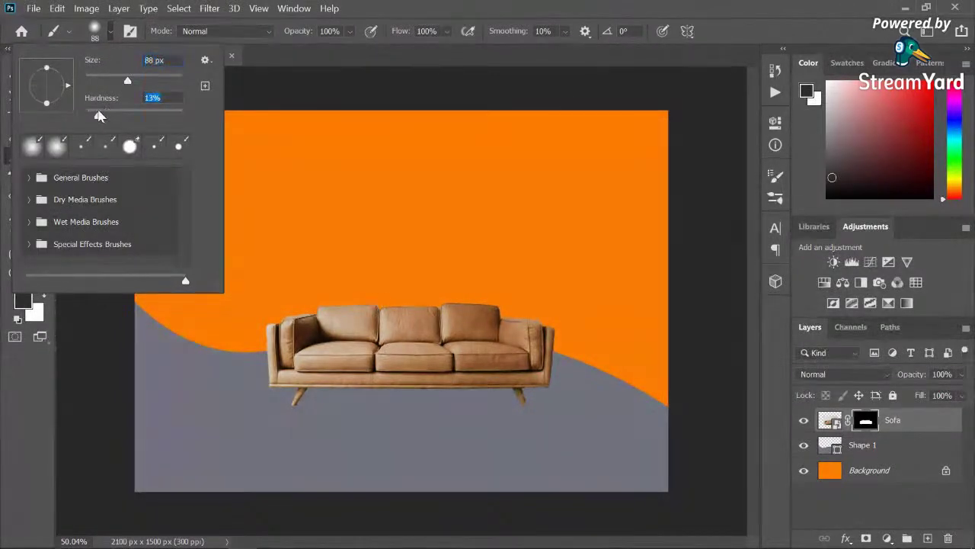
{"action": "left_click", "coordinate": [274, 391]}
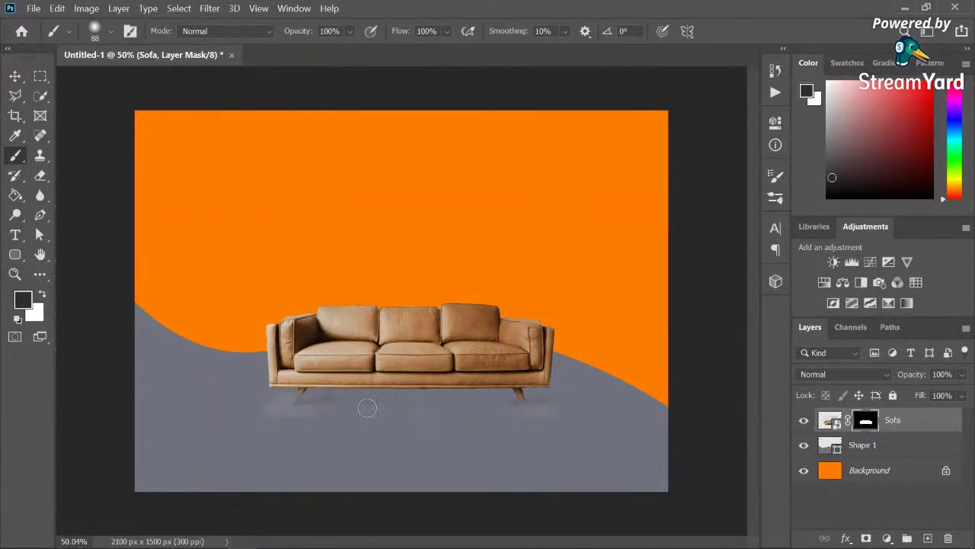
{"action": "left_click_drag", "start_coordinate": [348, 402], "coordinate": [503, 395]}
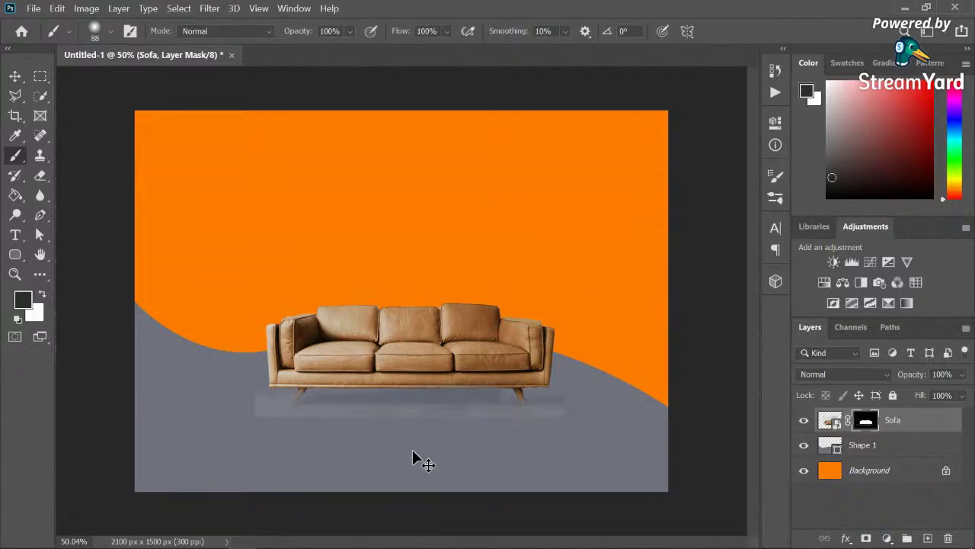
{"action": "key", "text": "v"}
{"action": "key", "text": "ctrl"}
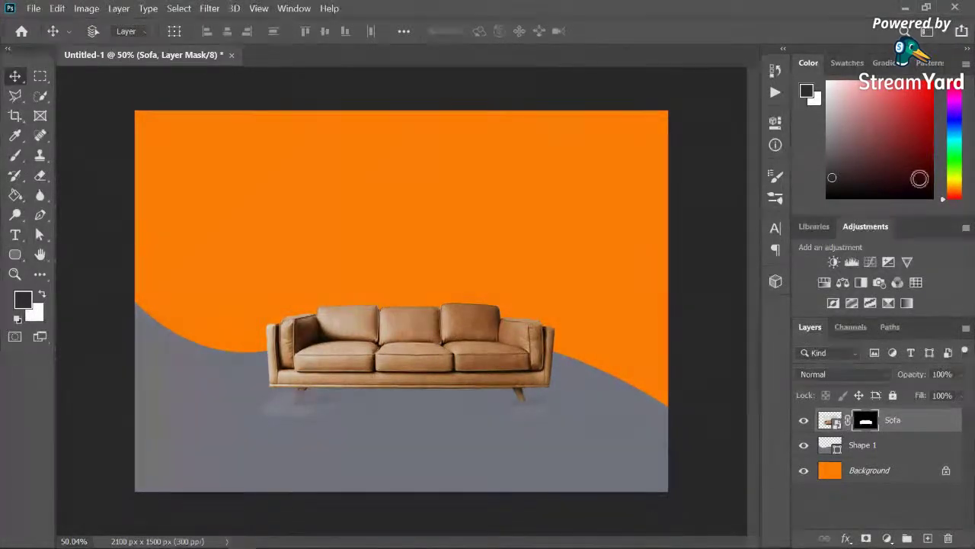
Step: Try painting near-black around the sofa's right leg with a 36 px brush, and undo the strokes
{"action": "left_click", "coordinate": [837, 194]}
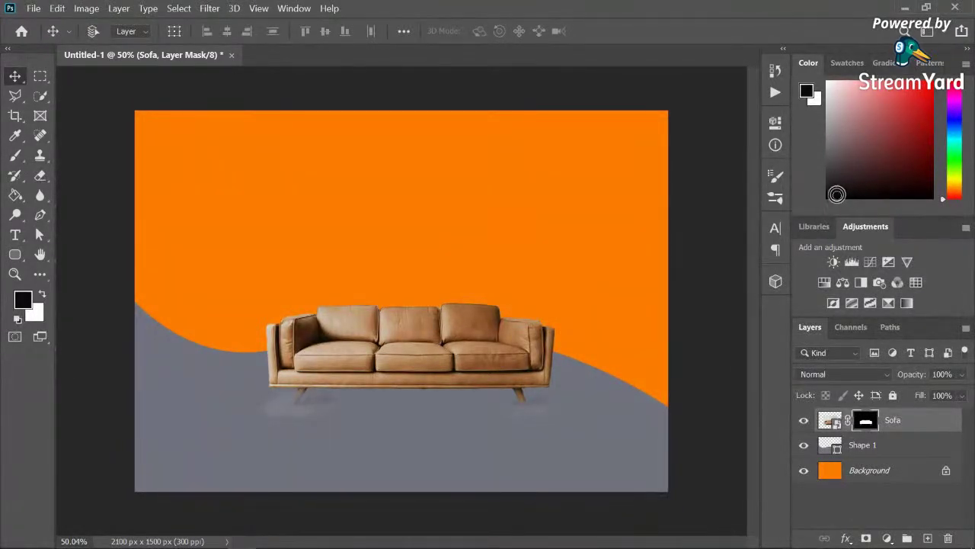
{"action": "left_click", "coordinate": [15, 136]}
{"action": "left_click", "coordinate": [14, 156]}
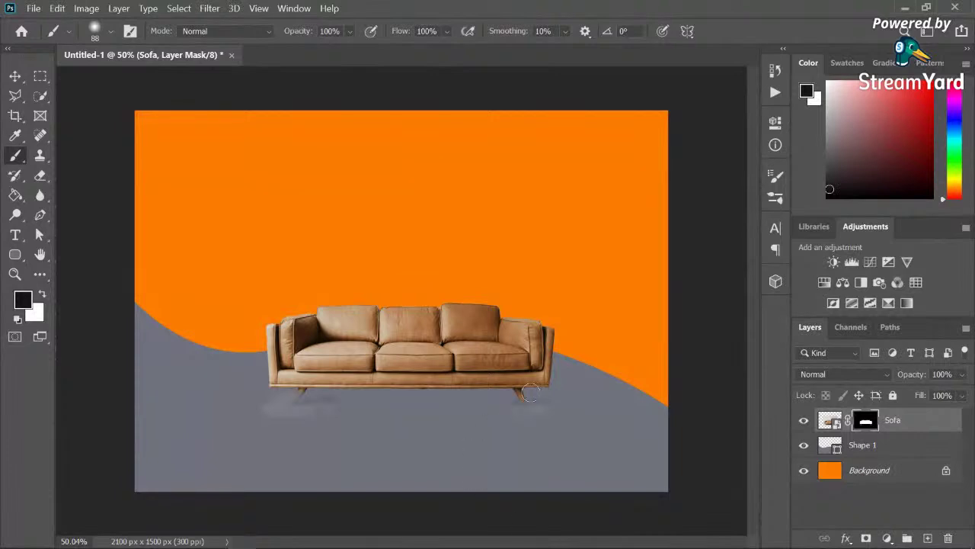
{"action": "left_click", "coordinate": [112, 33]}
{"action": "left_click", "coordinate": [102, 80]}
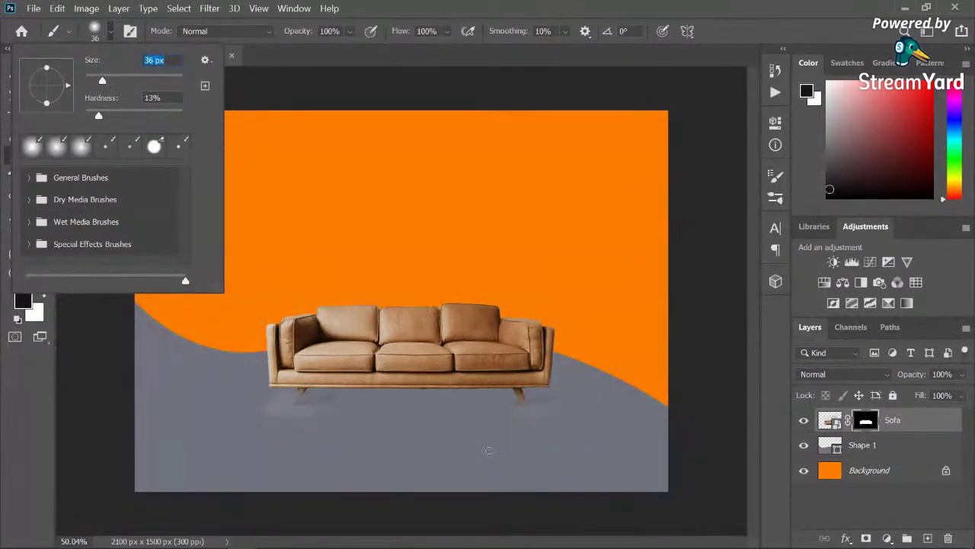
{"action": "key", "text": "Return"}
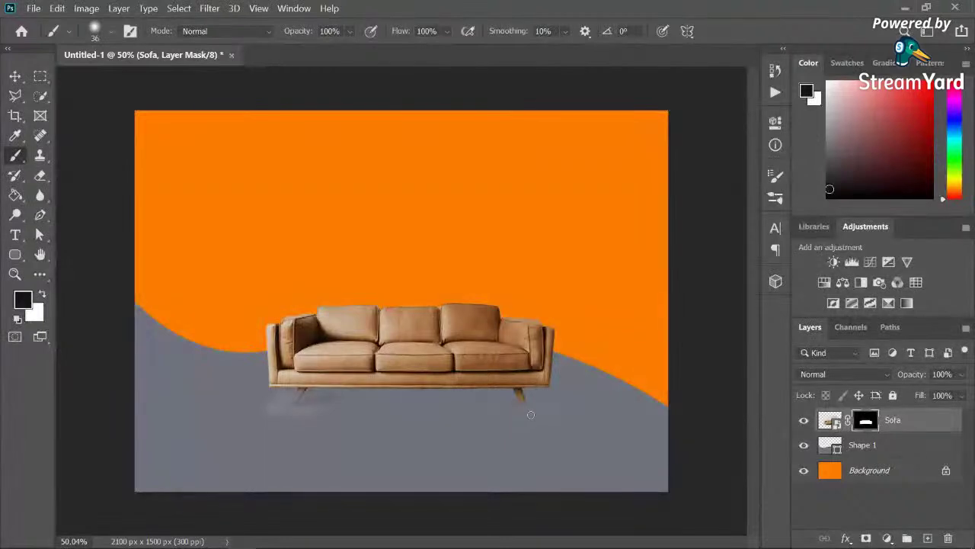
{"action": "left_click_drag", "start_coordinate": [531, 415], "coordinate": [113, 242]}
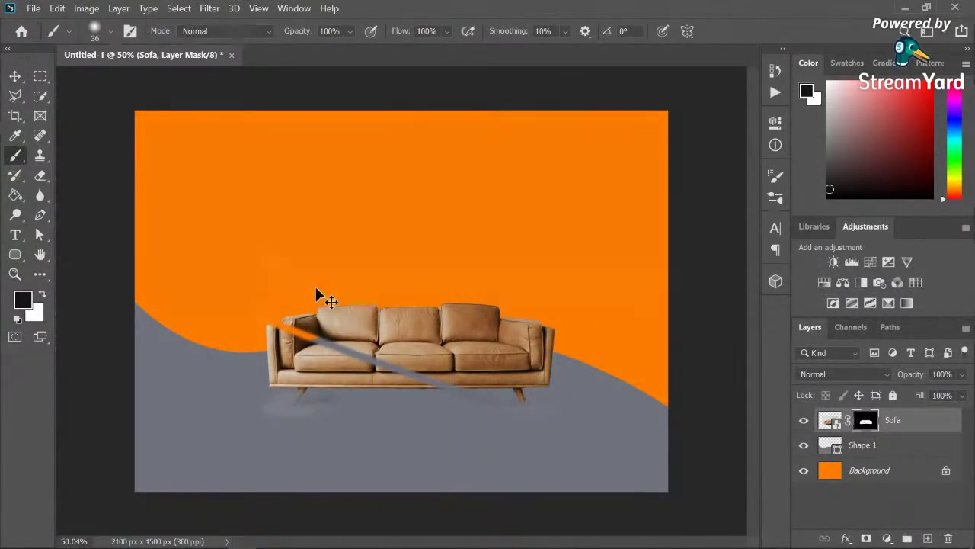
{"action": "key", "text": "ctrl+z"}
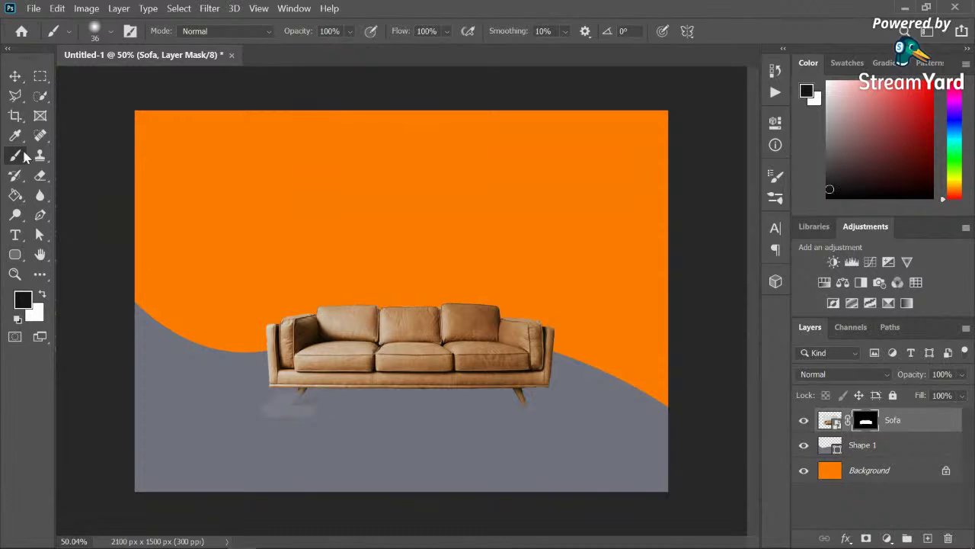
Step: Undo the remaining brush strokes on the sofa's mask and move the sofa up onto the orange area above the wave
{"action": "left_click", "coordinate": [15, 76]}
{"action": "left_click_drag", "start_coordinate": [421, 340], "coordinate": [387, 246]}
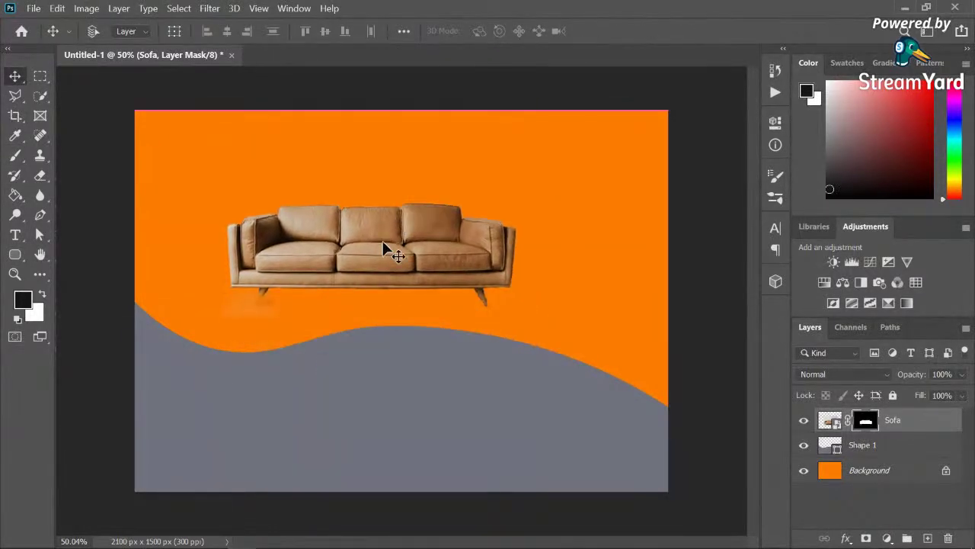
{"action": "key", "text": "ctrl+z"}
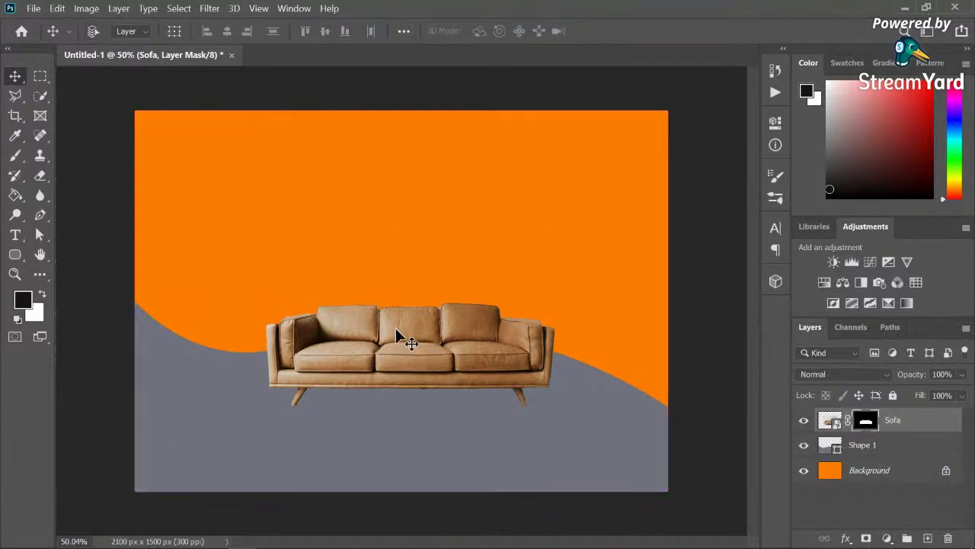
{"action": "left_click_drag", "start_coordinate": [400, 336], "coordinate": [375, 211]}
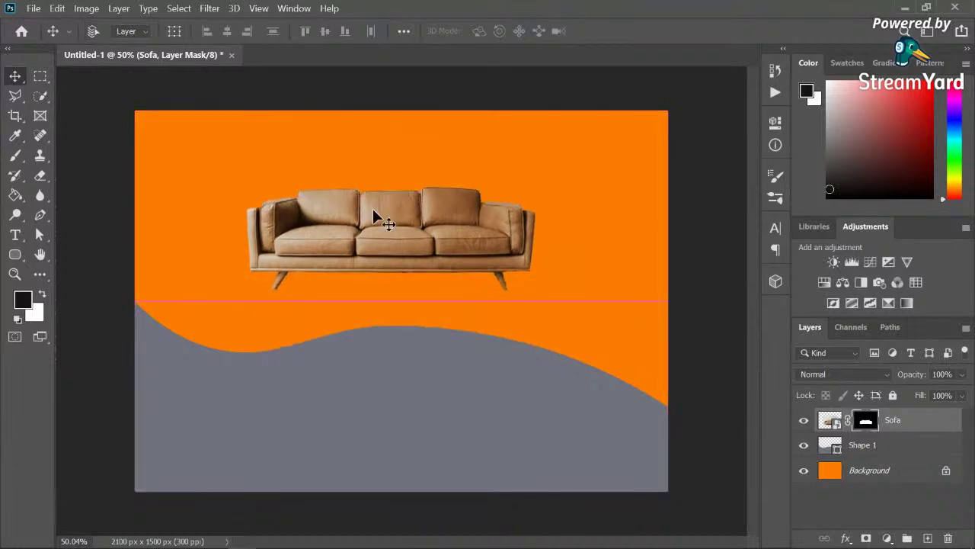
Step: Set the brush to a mid-grey colour, 55 px size and 1% hardness
{"action": "left_click", "coordinate": [15, 155]}
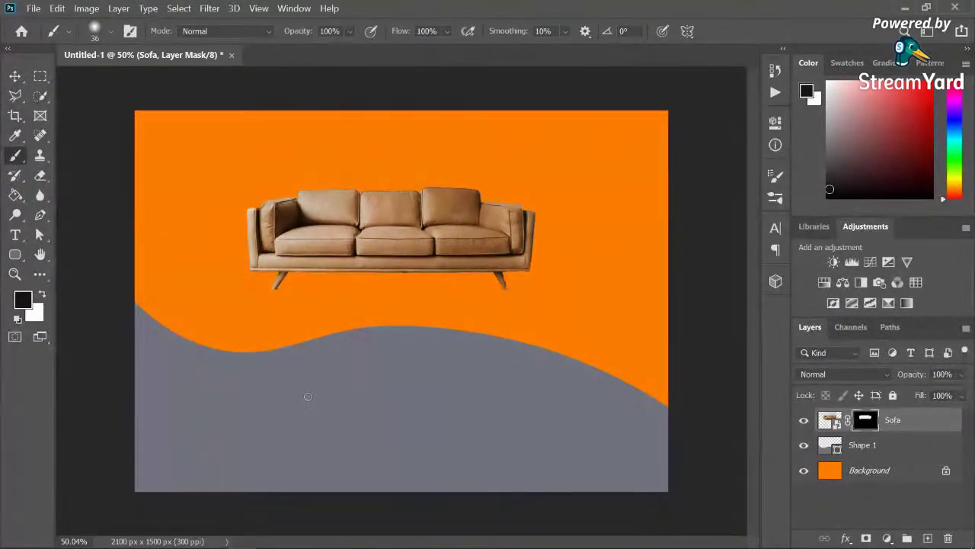
{"action": "left_click_drag", "start_coordinate": [829, 174], "coordinate": [829, 144]}
{"action": "left_click", "coordinate": [111, 32]}
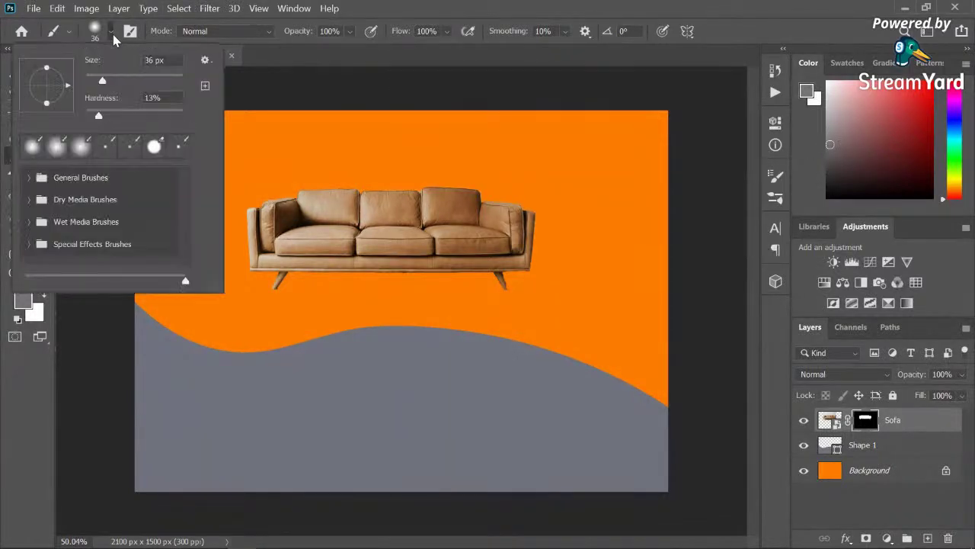
{"action": "left_click", "coordinate": [110, 77]}
{"action": "left_click", "coordinate": [53, 153]}
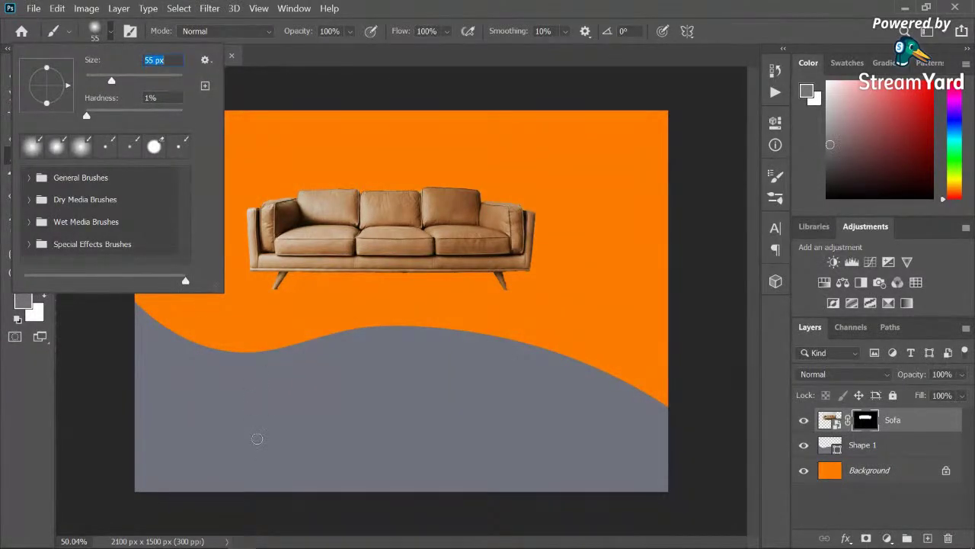
{"action": "left_click", "coordinate": [257, 438]}
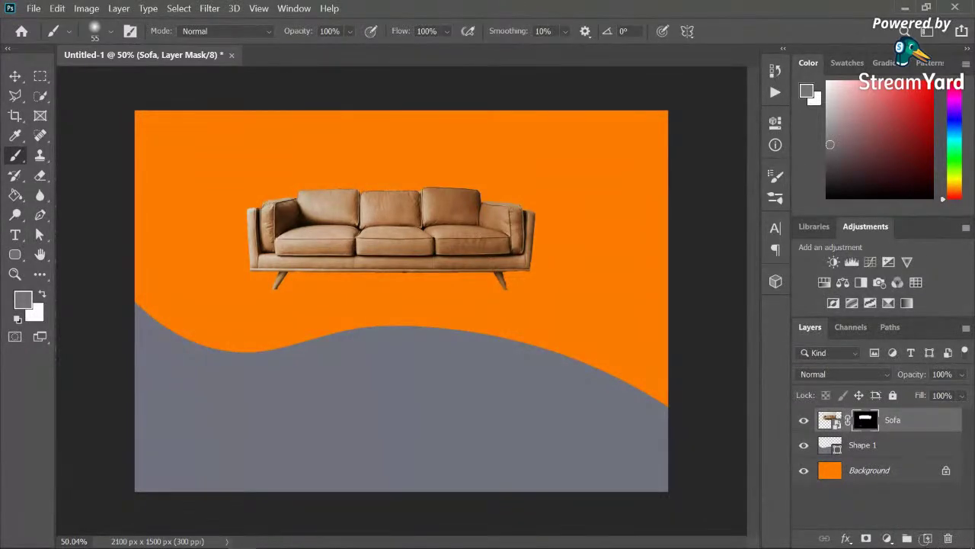
Step: Try two shadow strokes across the sofa's base on the layer mask, and undo both
{"action": "mouse_move", "coordinate": [480, 295]}
{"action": "left_mouse_down"}
{"action": "mouse_move", "coordinate": [370, 258]}
{"action": "mouse_move", "coordinate": [227, 253]}
{"action": "left_mouse_up"}
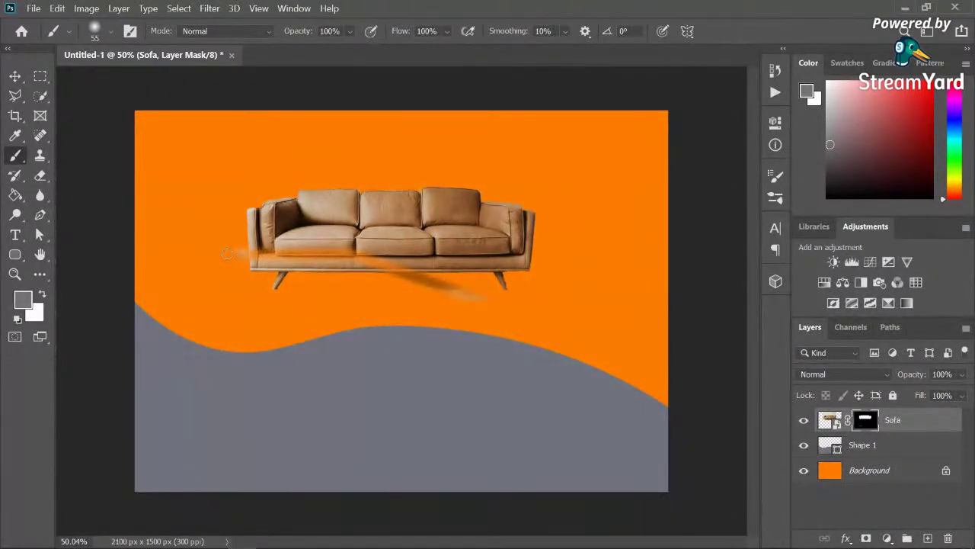
{"action": "left_click_drag", "start_coordinate": [312, 268], "coordinate": [405, 290]}
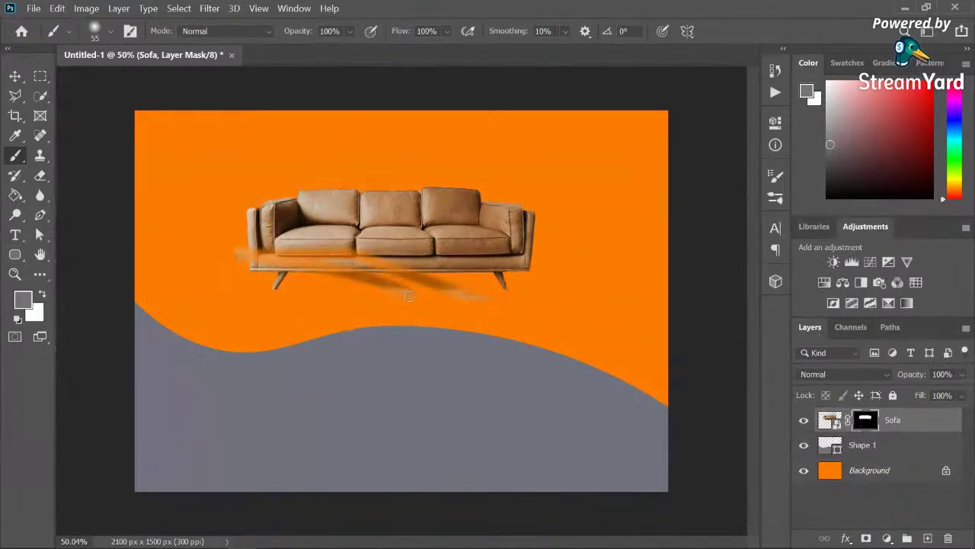
{"action": "key", "text": "ctrl+z"}
{"action": "key", "text": "ctrl+z"}
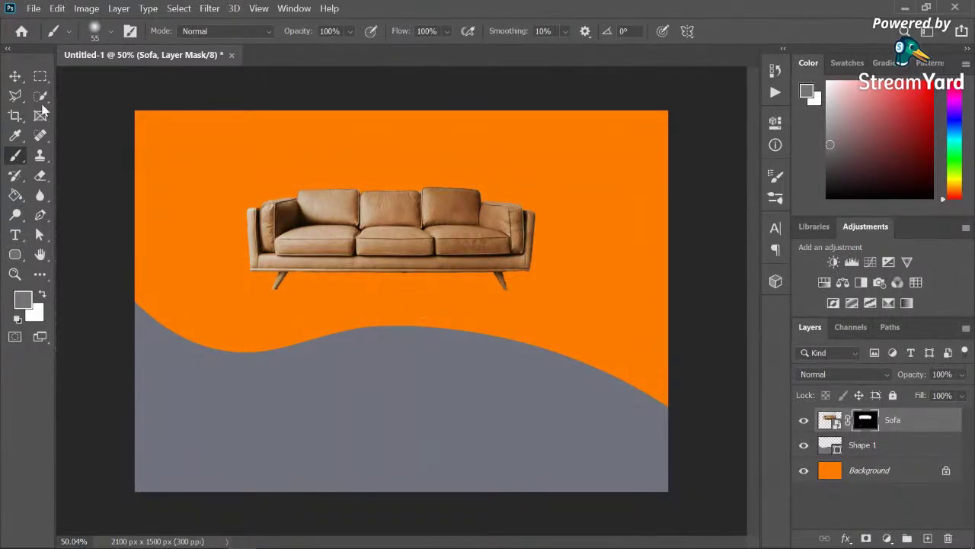
Step: Add a new layer above the Sofa layer and paint a short, soft dark grey stroke on the grey wave
{"action": "left_click", "coordinate": [15, 75]}
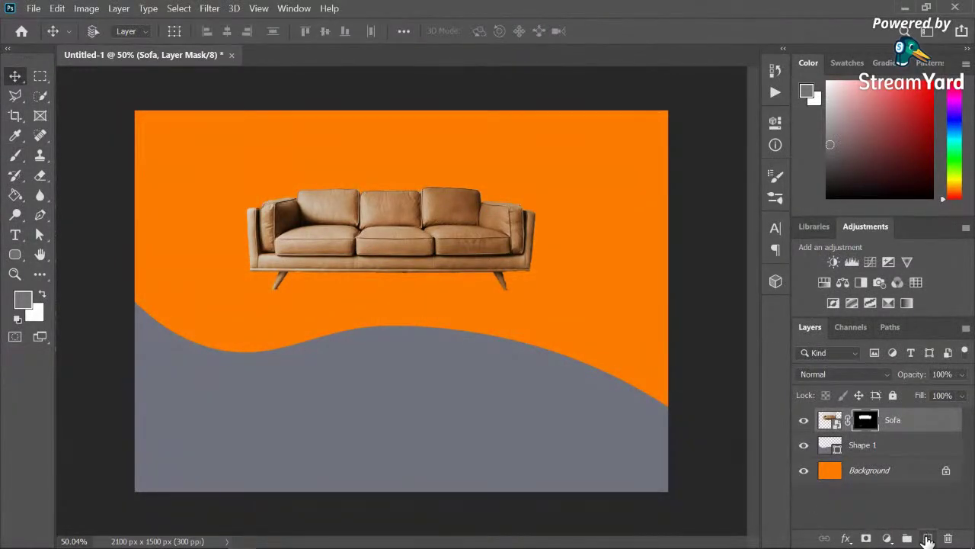
{"action": "left_click", "coordinate": [927, 538]}
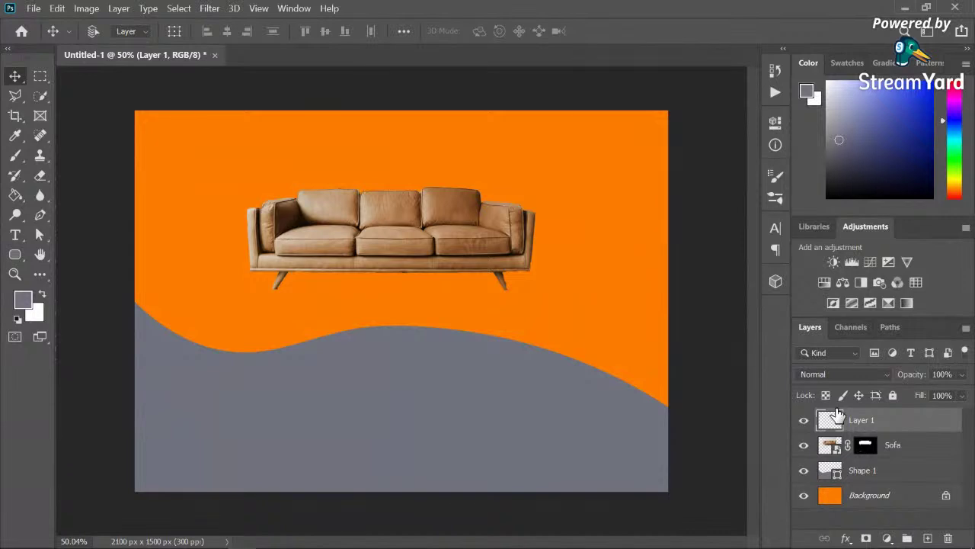
{"action": "left_click", "coordinate": [11, 137]}
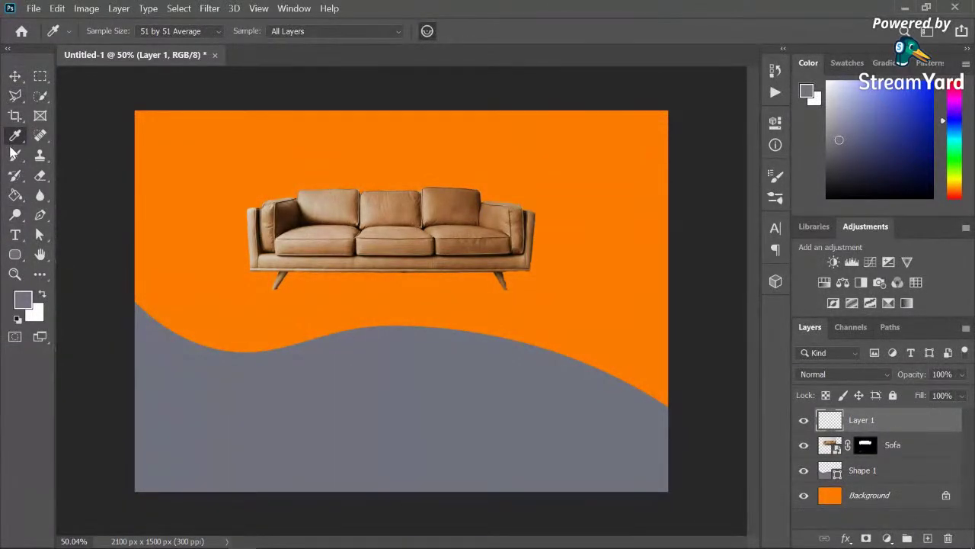
{"action": "left_click", "coordinate": [14, 153]}
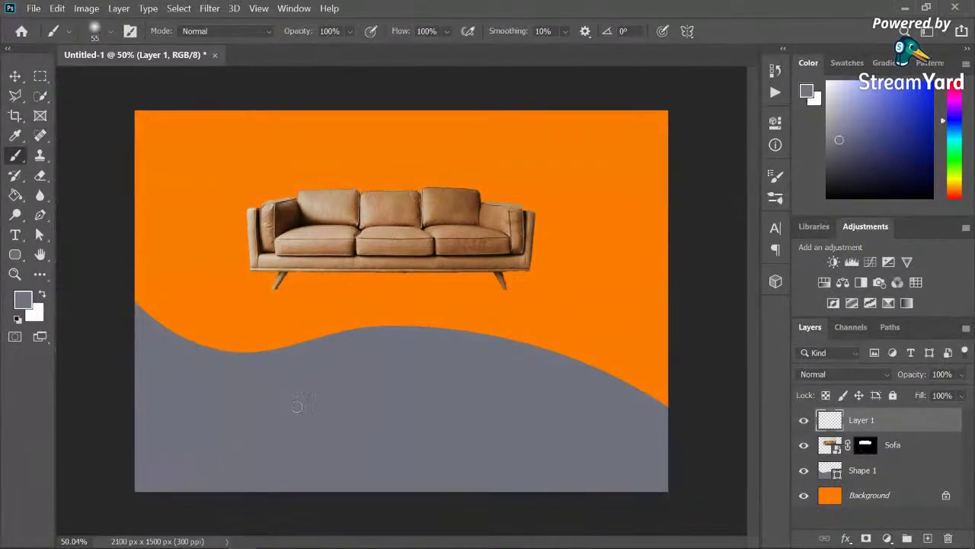
{"action": "left_click", "coordinate": [828, 174]}
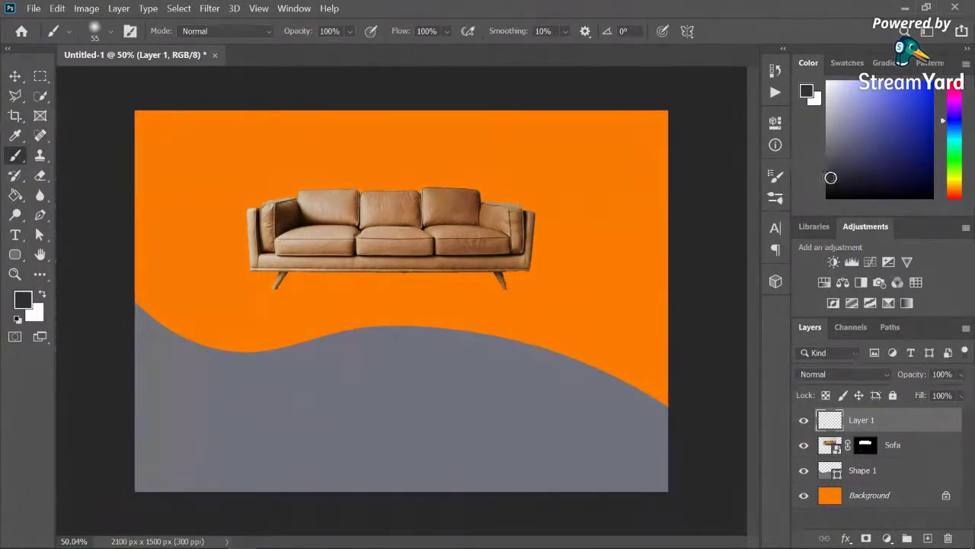
{"action": "left_click_drag", "start_coordinate": [300, 413], "coordinate": [317, 413]}
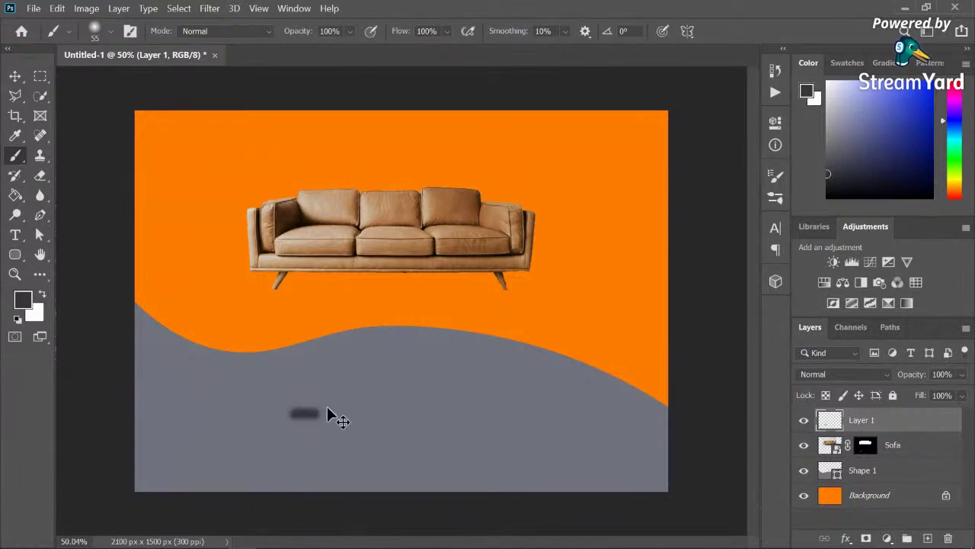
Step: Undo the dark test stroke on the grey wave and set the brush to 78 px size and 0% hardness
{"action": "key", "text": "ctrl+z"}
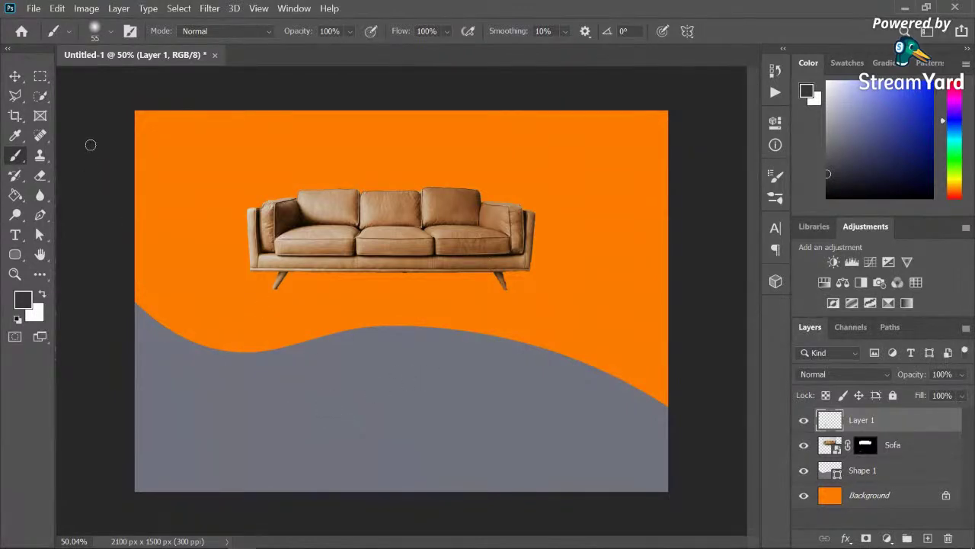
{"action": "left_click", "coordinate": [111, 31]}
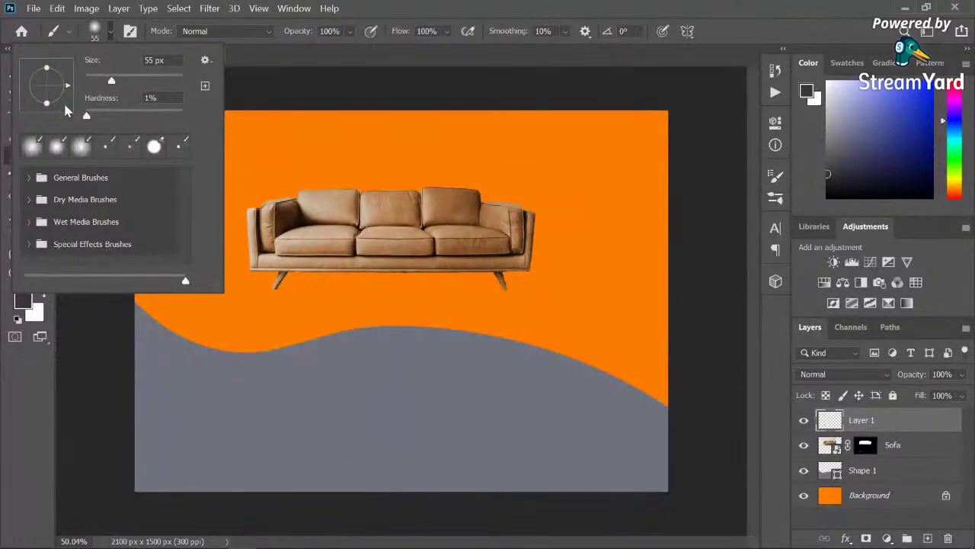
{"action": "left_click_drag", "start_coordinate": [109, 83], "coordinate": [122, 84]}
{"action": "key", "text": "Tab"}
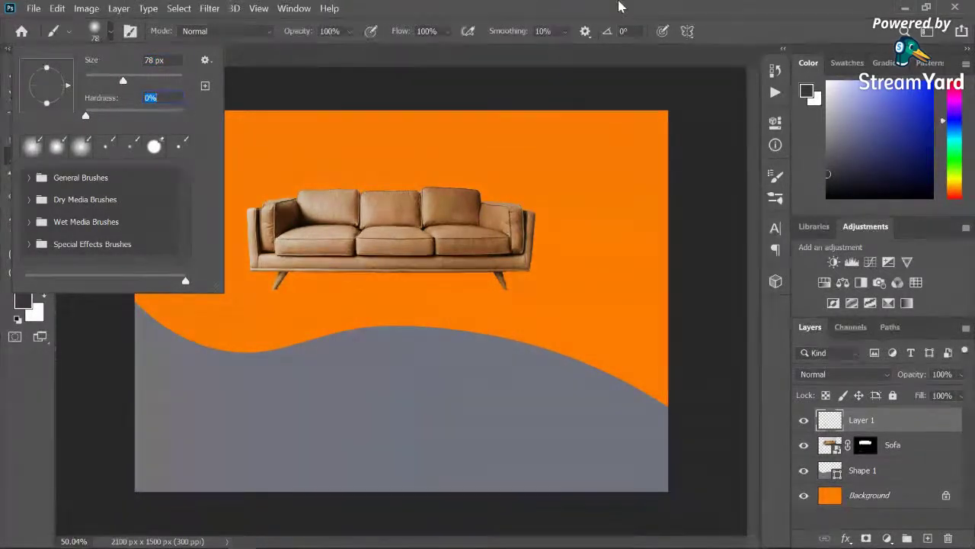
{"action": "key", "text": "Return"}
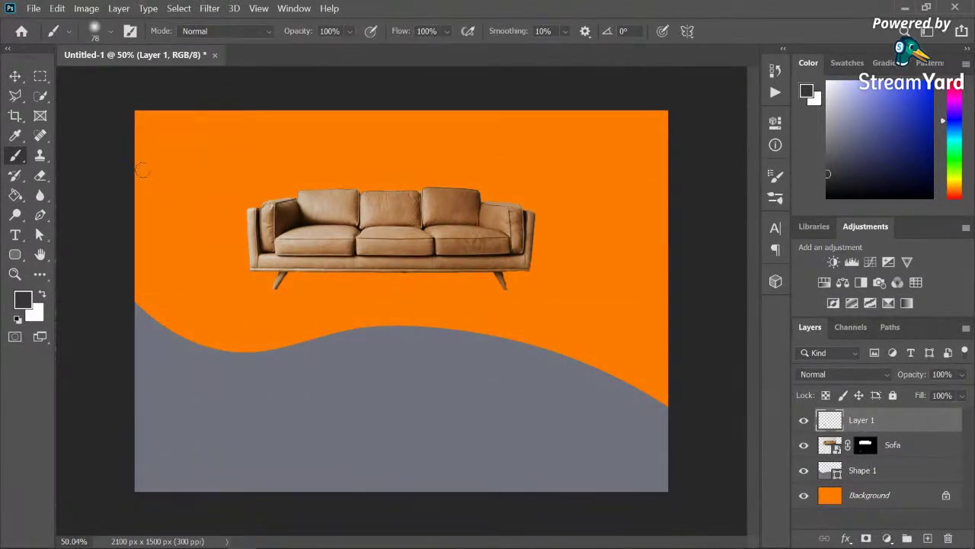
Step: Move the Sofa layer down so that the sofa stands on the grey wave near the horizontal centre
{"action": "left_click", "coordinate": [13, 79]}
{"action": "left_click_drag", "start_coordinate": [337, 199], "coordinate": [356, 322]}
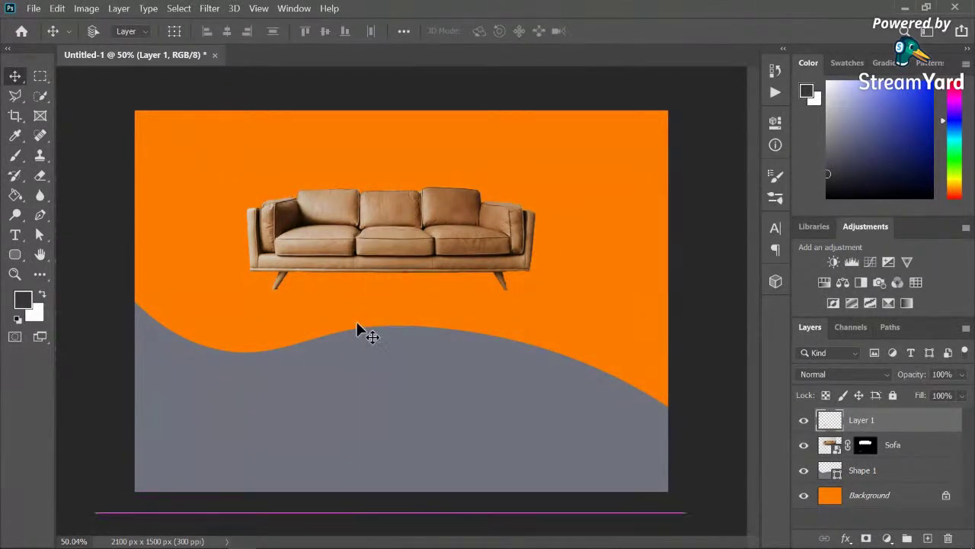
{"action": "left_click", "coordinate": [914, 445]}
{"action": "left_click_drag", "start_coordinate": [364, 218], "coordinate": [372, 329]}
{"action": "mouse_move", "coordinate": [441, 362]}
{"action": "left_mouse_down"}
{"action": "mouse_move", "coordinate": [443, 373]}
{"action": "mouse_move", "coordinate": [440, 365]}
{"action": "left_mouse_up"}
Step: Try enlarging the sofa slightly and painting a soft dark shadow on Layer 1 beneath its left leg
{"action": "key", "text": "ctrl+t"}
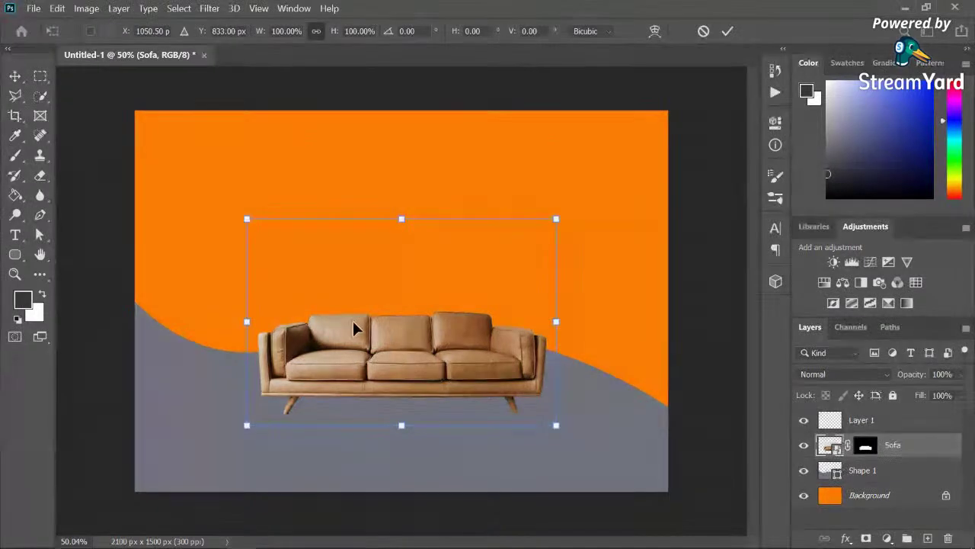
{"action": "left_click_drag", "start_coordinate": [247, 219], "coordinate": [215, 198]}
{"action": "left_click_drag", "start_coordinate": [362, 355], "coordinate": [375, 355]}
{"action": "left_click", "coordinate": [14, 155]}
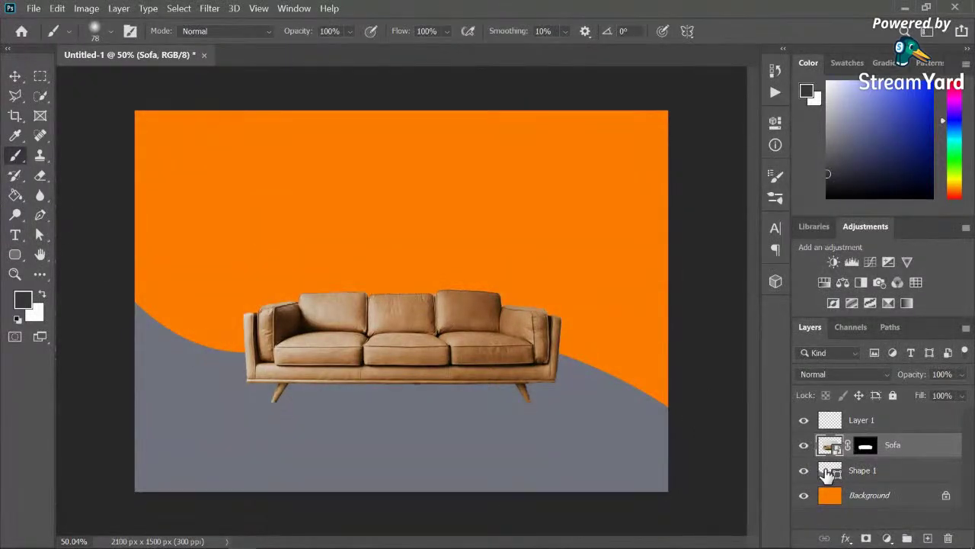
{"action": "left_click", "coordinate": [885, 421]}
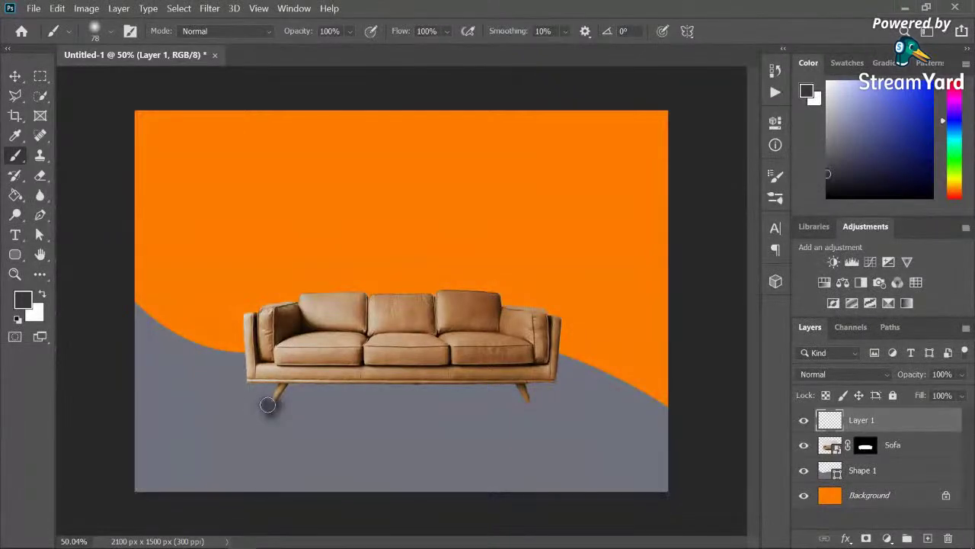
{"action": "mouse_move", "coordinate": [284, 408]}
{"action": "left_mouse_down"}
{"action": "mouse_move", "coordinate": [263, 403]}
{"action": "mouse_move", "coordinate": [298, 403]}
{"action": "left_mouse_up"}
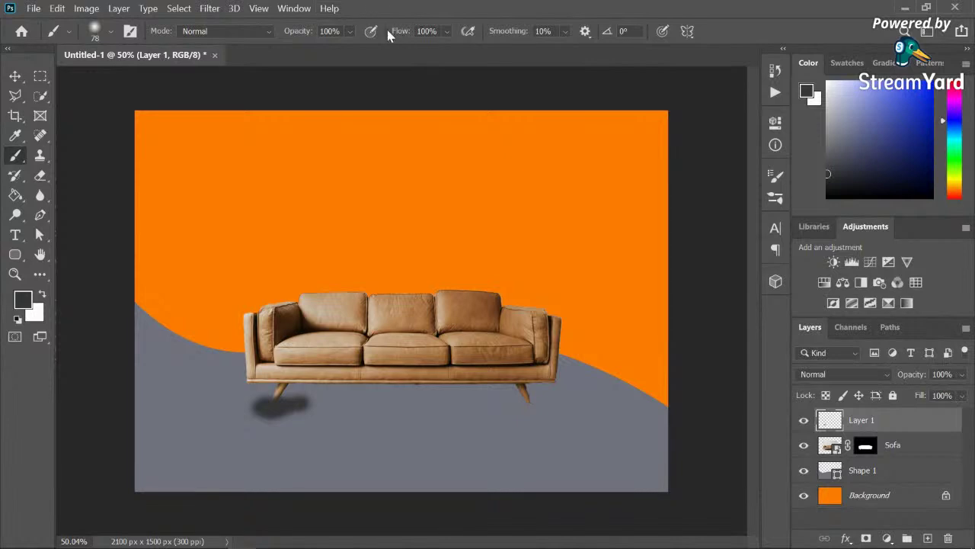
Step: Set the brush opacity to 1%, the flow to 41% and the smoothing to 97%
{"action": "left_click", "coordinate": [350, 31]}
{"action": "left_click_drag", "start_coordinate": [346, 50], "coordinate": [304, 55]}
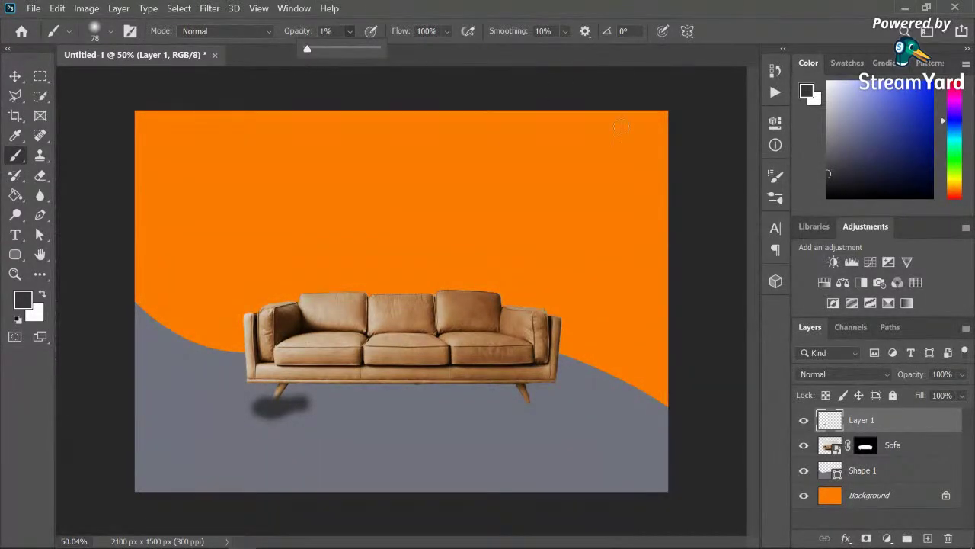
{"action": "left_click", "coordinate": [447, 32]}
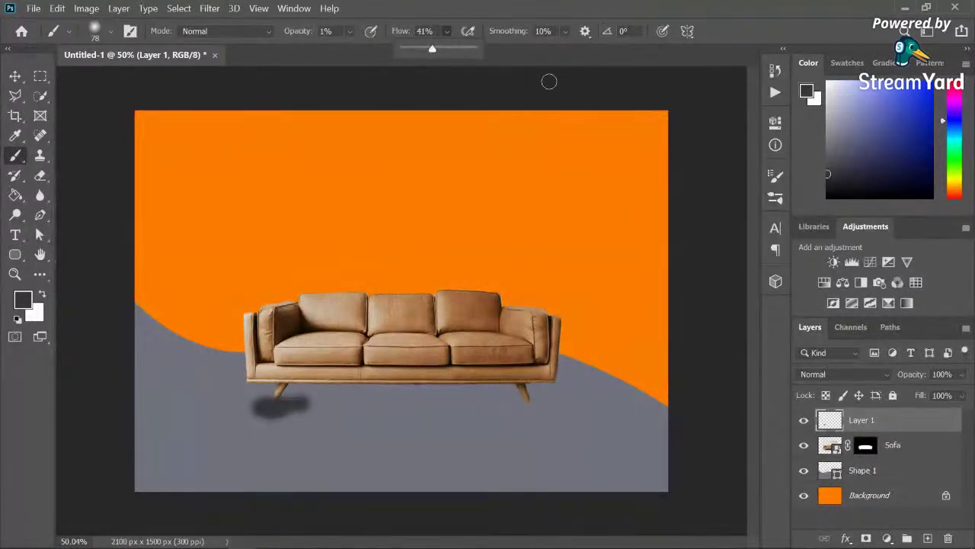
{"action": "left_click", "coordinate": [565, 32]}
{"action": "left_click_drag", "start_coordinate": [569, 49], "coordinate": [630, 51]}
Step: Undo the shadow strokes and the sofa's enlargement, and set the foreground colour to a dark grey
{"action": "left_click", "coordinate": [328, 408]}
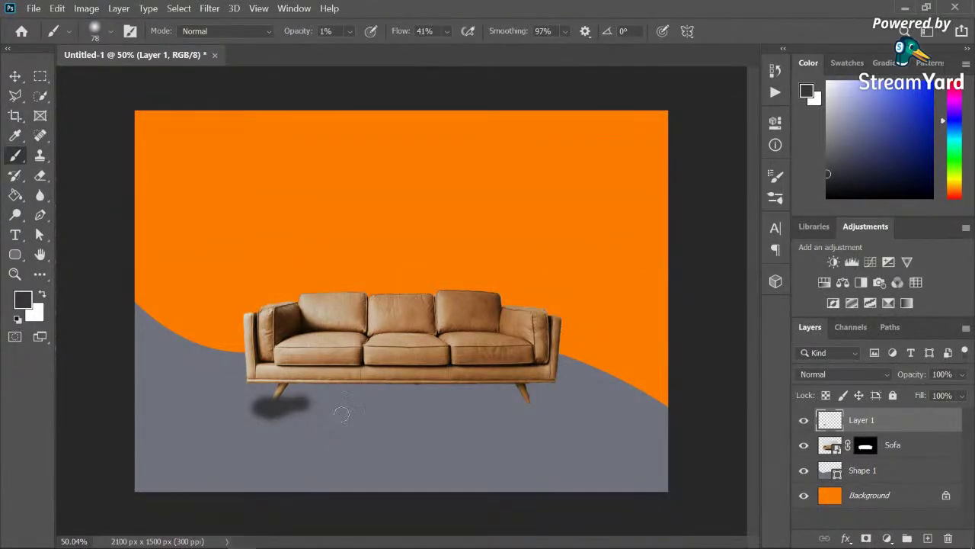
{"action": "key", "text": "ctrl+z"}
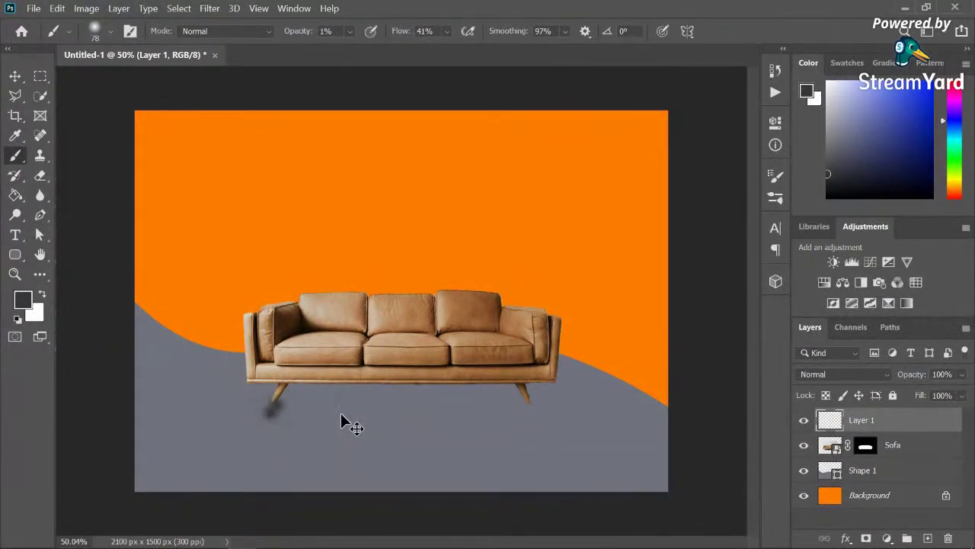
{"action": "key", "text": "ctrl+z"}
{"action": "key", "text": "ctrl+z"}
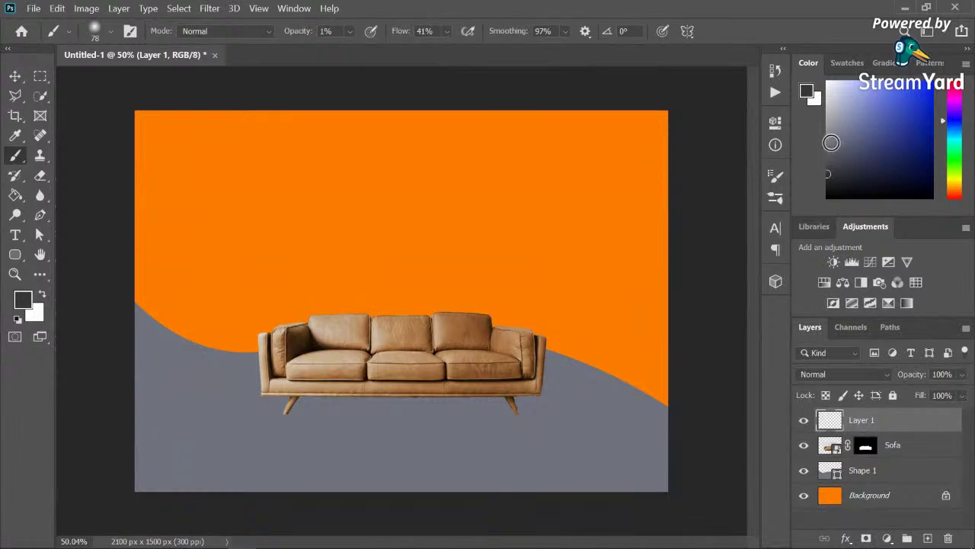
{"action": "left_click", "coordinate": [829, 147]}
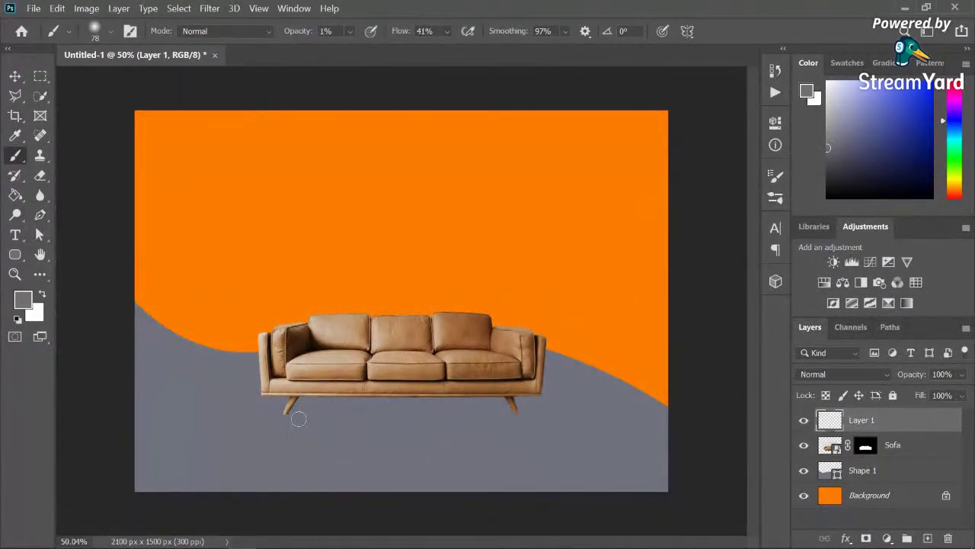
{"action": "left_click", "coordinate": [827, 166]}
Step: Draw a rectangle shape of about 1976 x 1380 px, inset slightly from the canvas edges
{"action": "left_click", "coordinate": [14, 76]}
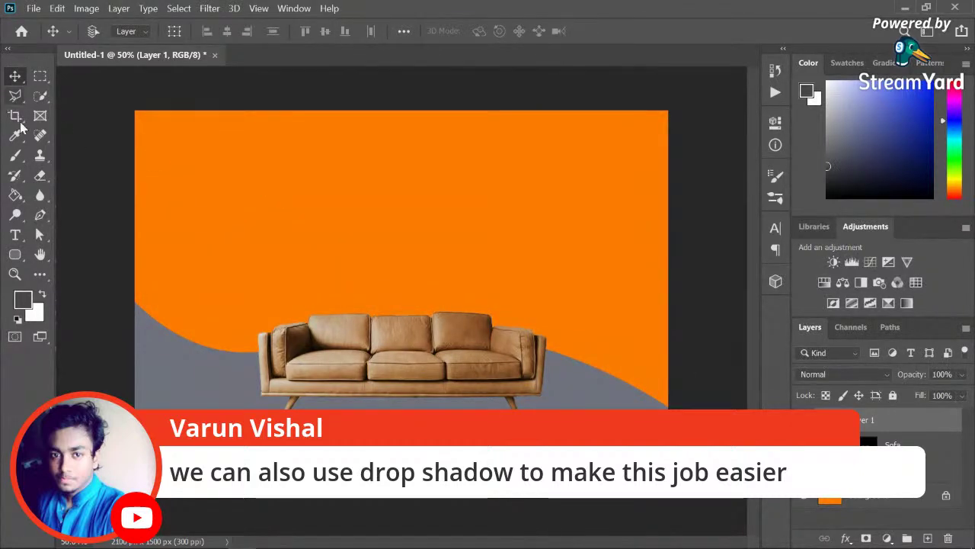
{"action": "left_click", "coordinate": [15, 234]}
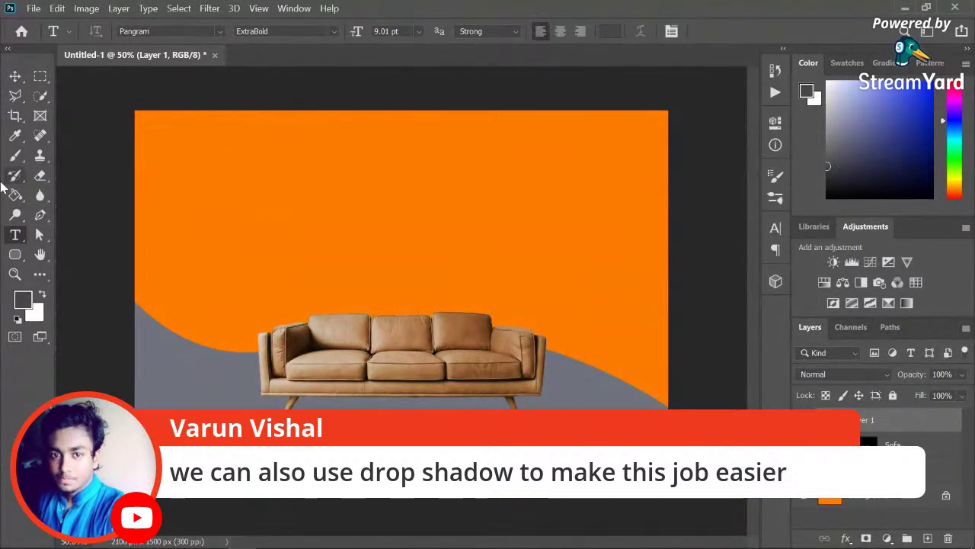
{"action": "left_click", "coordinate": [15, 253]}
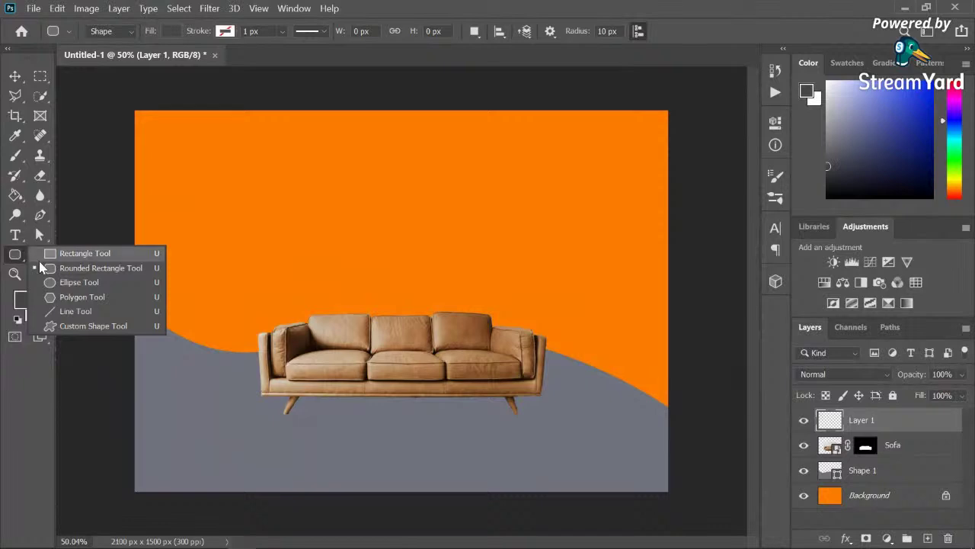
{"action": "left_click", "coordinate": [80, 253]}
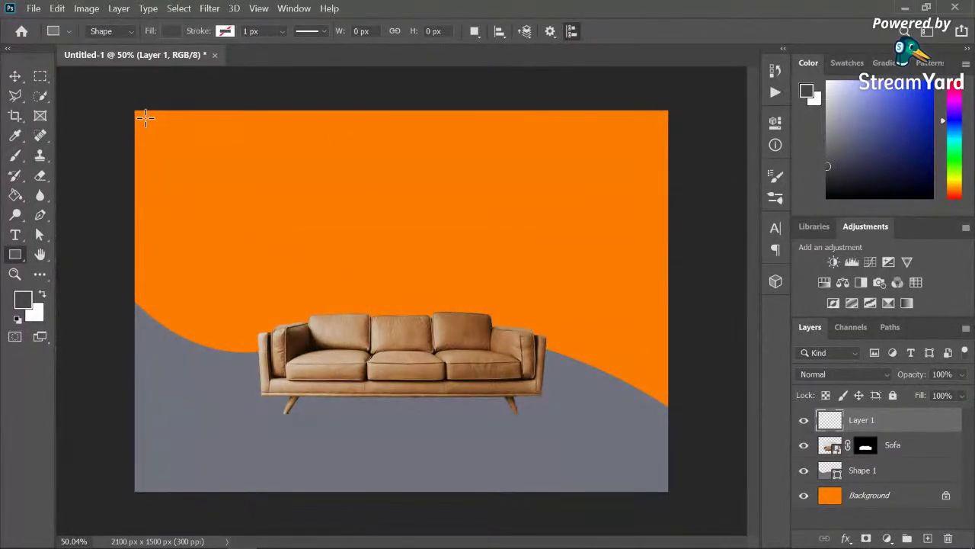
{"action": "left_click_drag", "start_coordinate": [151, 124], "coordinate": [653, 474]}
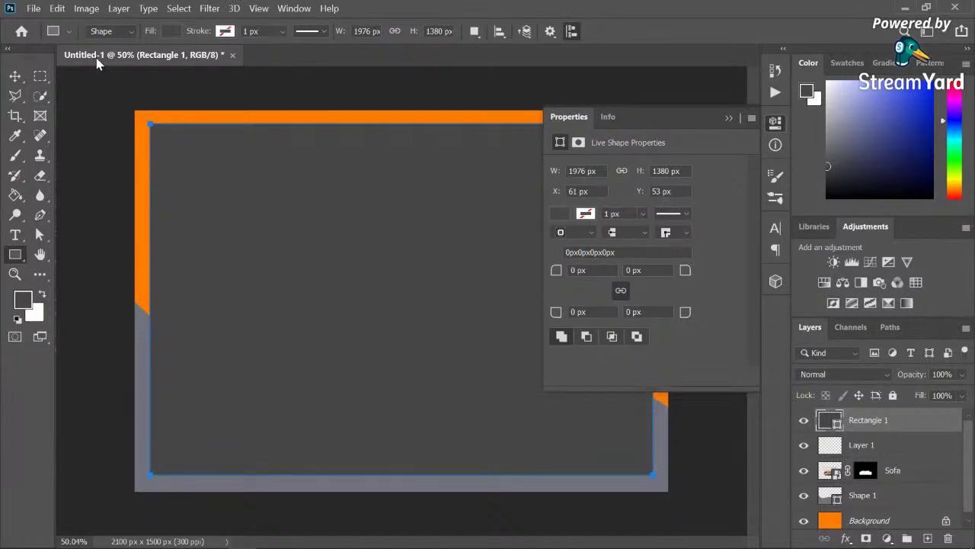
Step: Remove the rectangle's fill and give it a dark grey stroke 37.43 px wide
{"action": "left_click", "coordinate": [172, 32]}
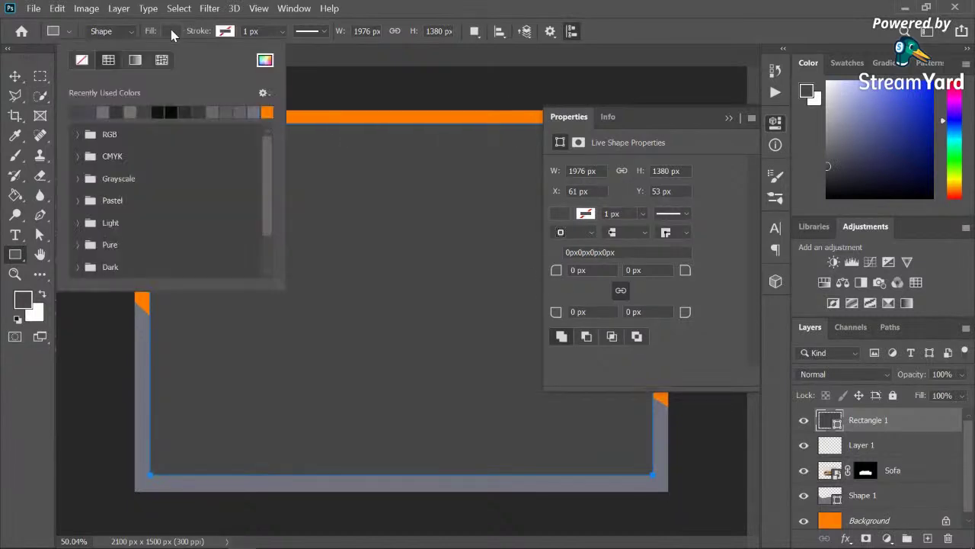
{"action": "left_click", "coordinate": [82, 59]}
{"action": "left_click", "coordinate": [236, 32]}
{"action": "left_click", "coordinate": [236, 32]}
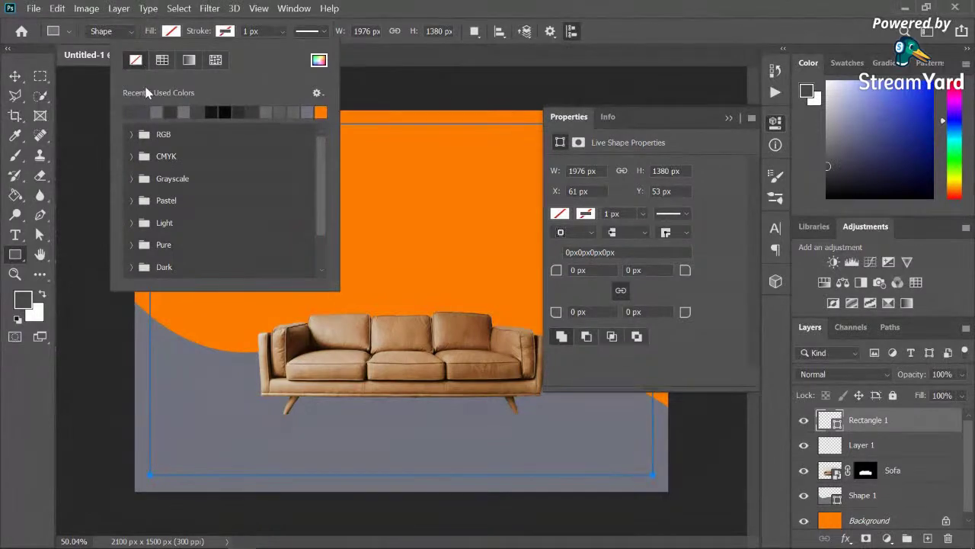
{"action": "left_click", "coordinate": [143, 112]}
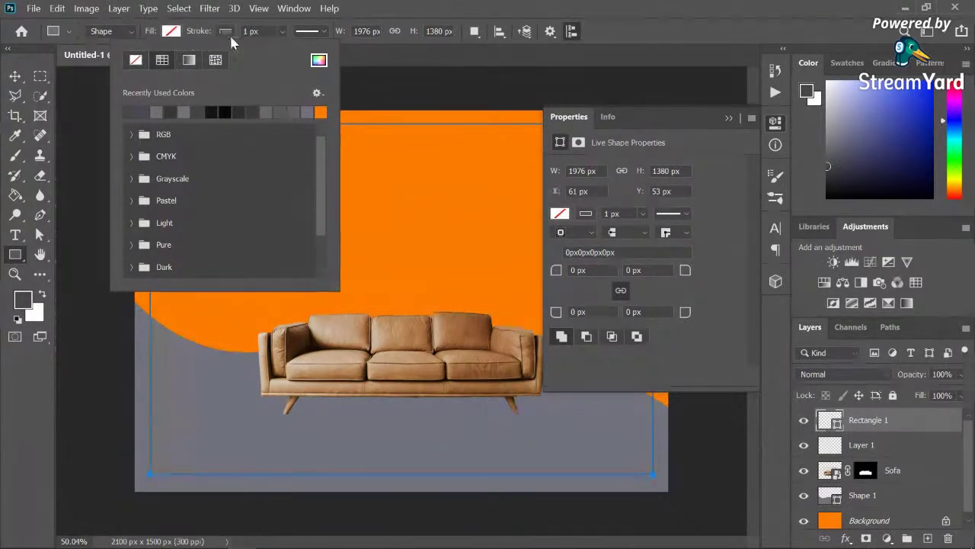
{"action": "left_click", "coordinate": [282, 31]}
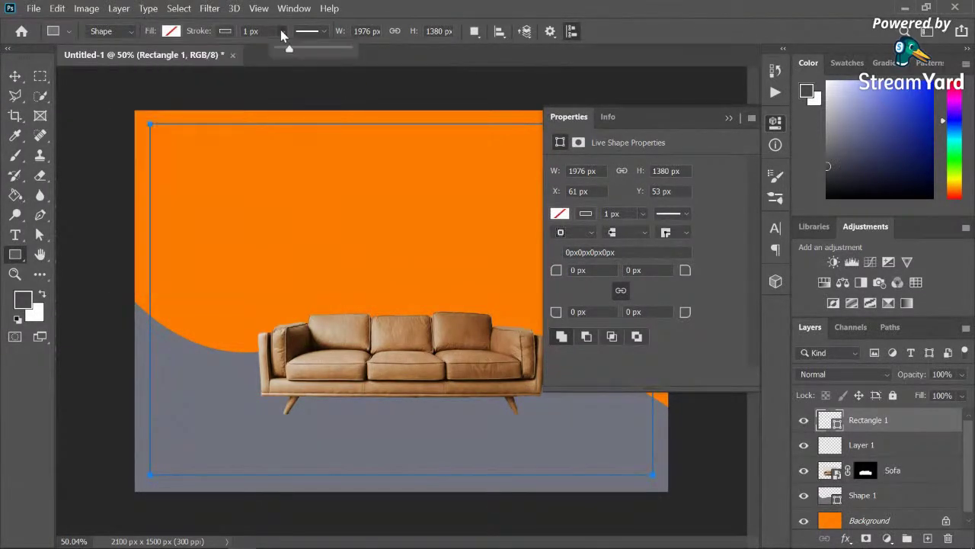
{"action": "mouse_move", "coordinate": [284, 49]}
{"action": "left_mouse_down"}
{"action": "mouse_move", "coordinate": [324, 51]}
{"action": "mouse_move", "coordinate": [300, 50]}
{"action": "left_mouse_up"}
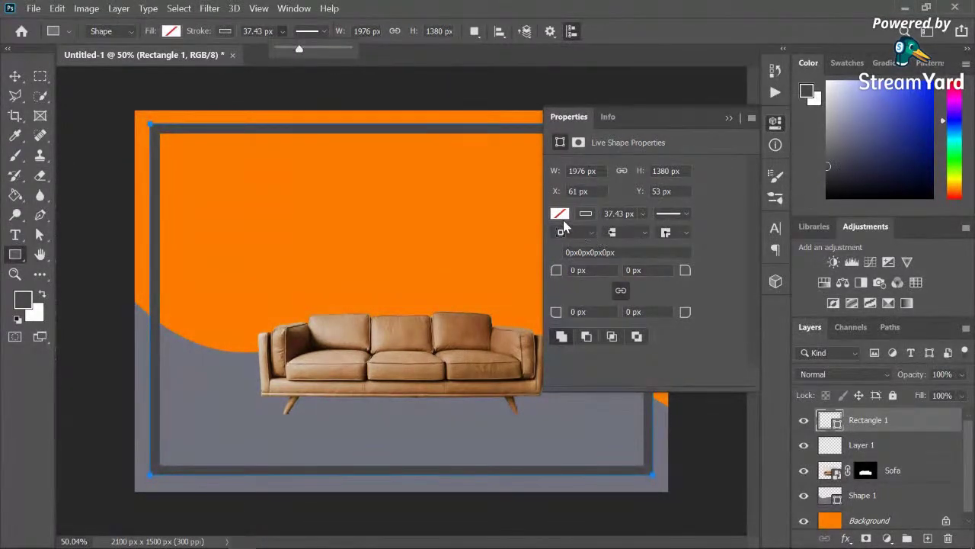
Step: Change the rectangle's stroke colour to white
{"action": "left_click", "coordinate": [563, 216]}
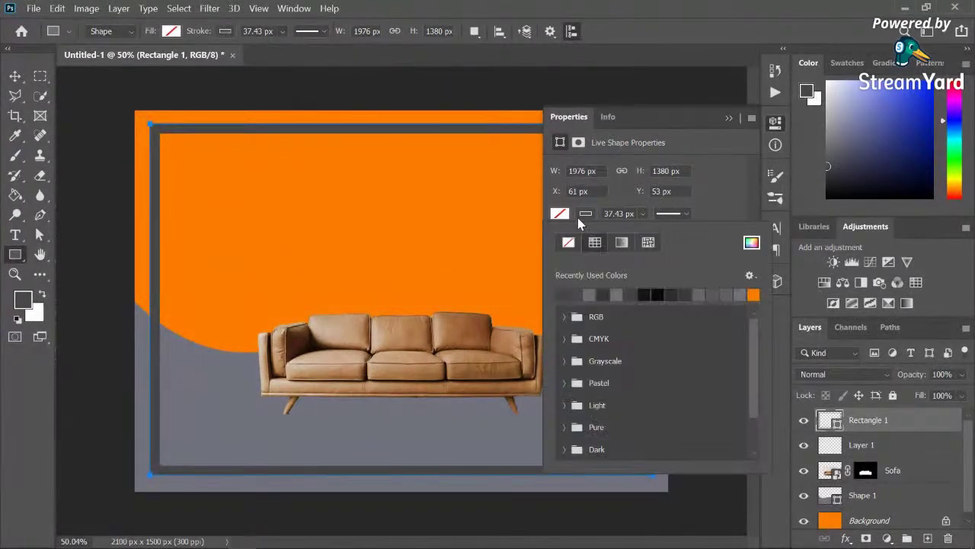
{"action": "left_click", "coordinate": [751, 242]}
{"action": "left_click", "coordinate": [541, 6]}
{"action": "key", "text": "Return"}
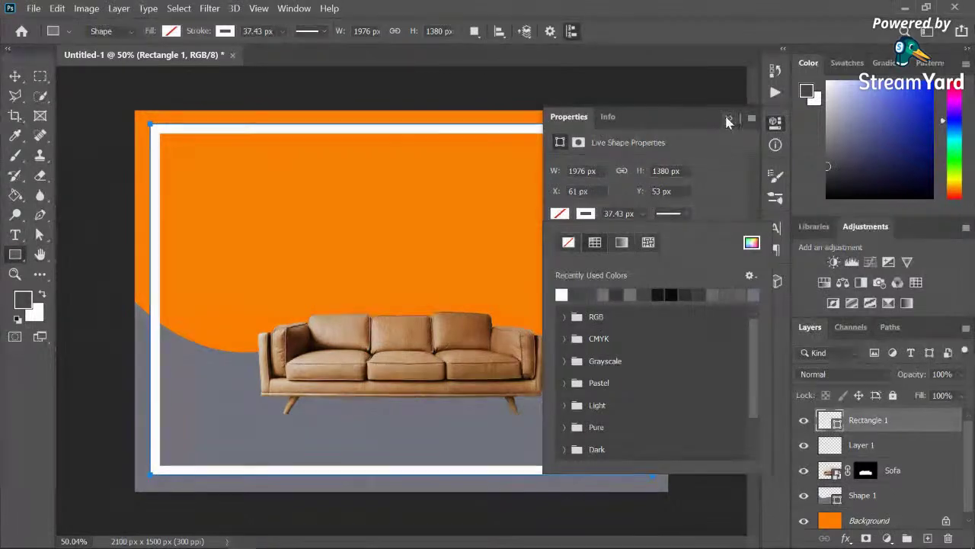
{"action": "left_click", "coordinate": [729, 117]}
{"action": "left_click", "coordinate": [15, 76]}
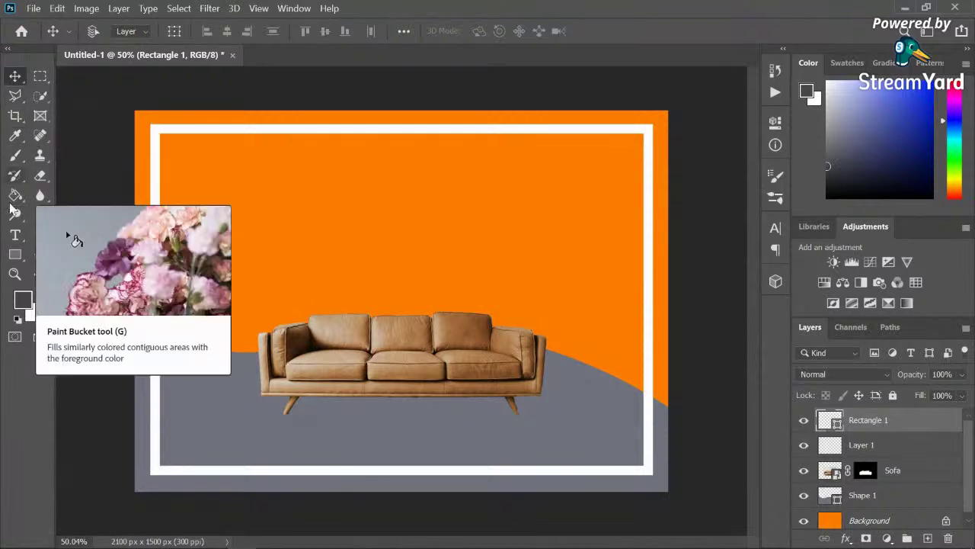
{"action": "left_click", "coordinate": [14, 234]}
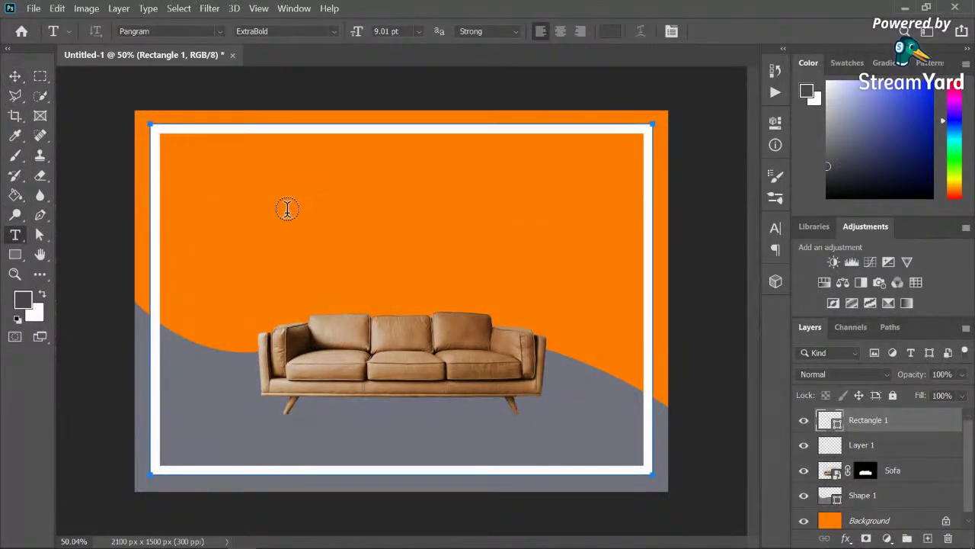
{"action": "right_click", "coordinate": [16, 235]}
{"action": "left_click", "coordinate": [66, 237]}
{"action": "left_click", "coordinate": [15, 76]}
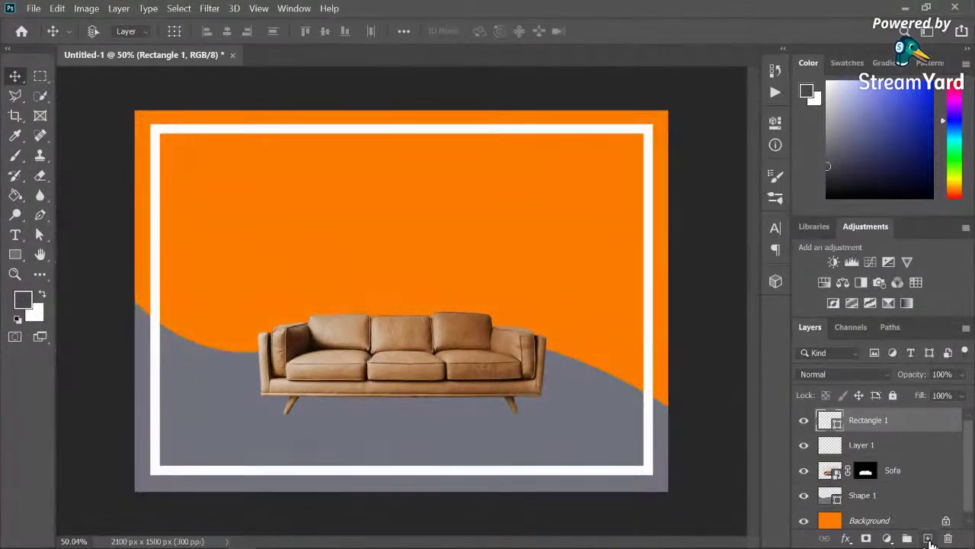
Step: Rename the white frame's layer from Rectangle 1 to Border
{"action": "double_click", "coordinate": [867, 422]}
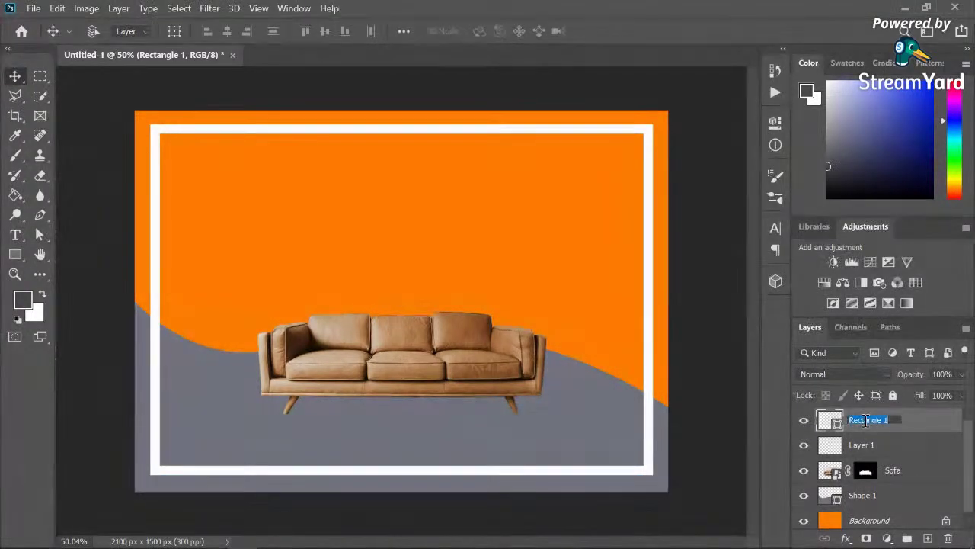
{"action": "key", "text": "BackSpace"}
{"action": "type", "text": "Border"}
{"action": "key", "text": "Return"}
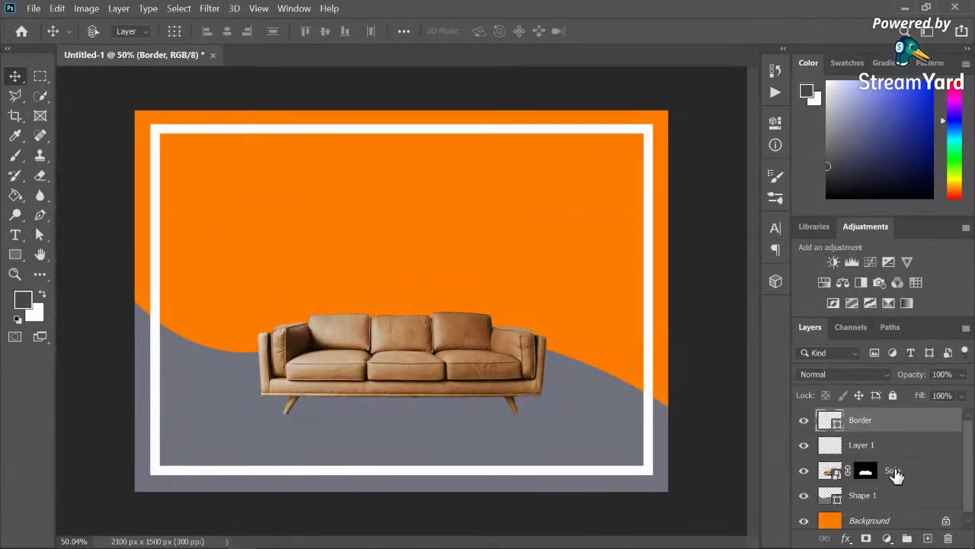
Step: Rename the grey wave's layer to Bg Shape and convert the locked Background into a regular layer
{"action": "left_click", "coordinate": [866, 496]}
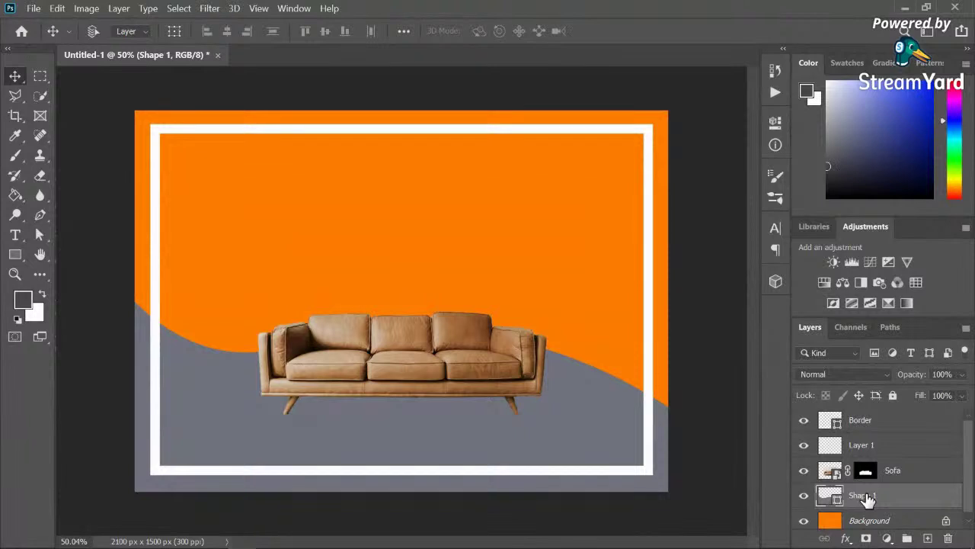
{"action": "double_click", "coordinate": [867, 496]}
{"action": "type", "text": "Bo Shape"}
{"action": "double_click", "coordinate": [872, 519]}
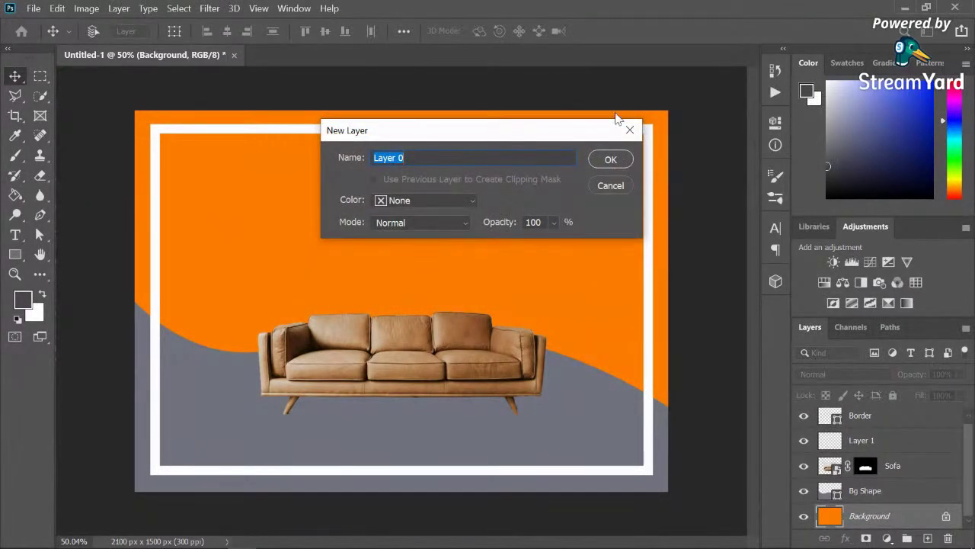
{"action": "left_click", "coordinate": [610, 159]}
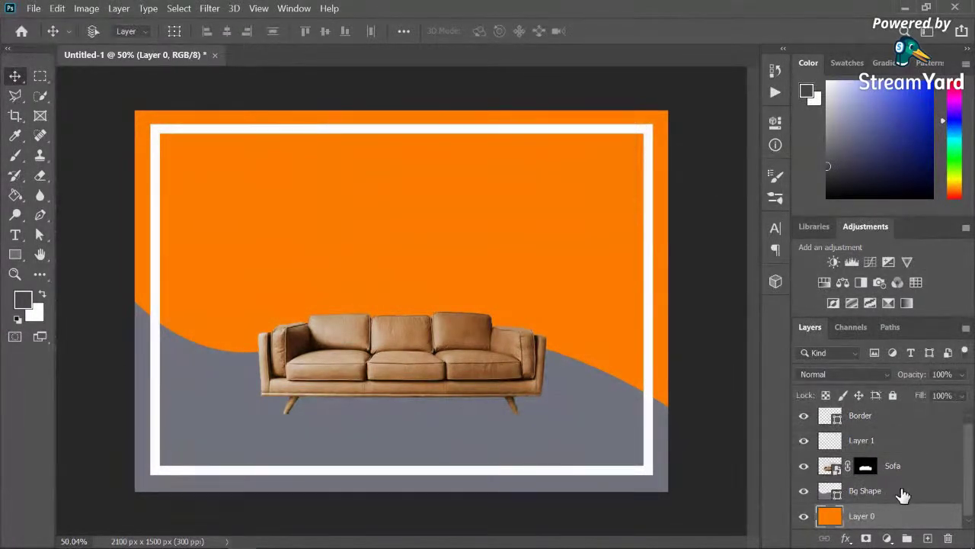
Step: Rename the orange layer from Layer 0 to Background
{"action": "double_click", "coordinate": [861, 516]}
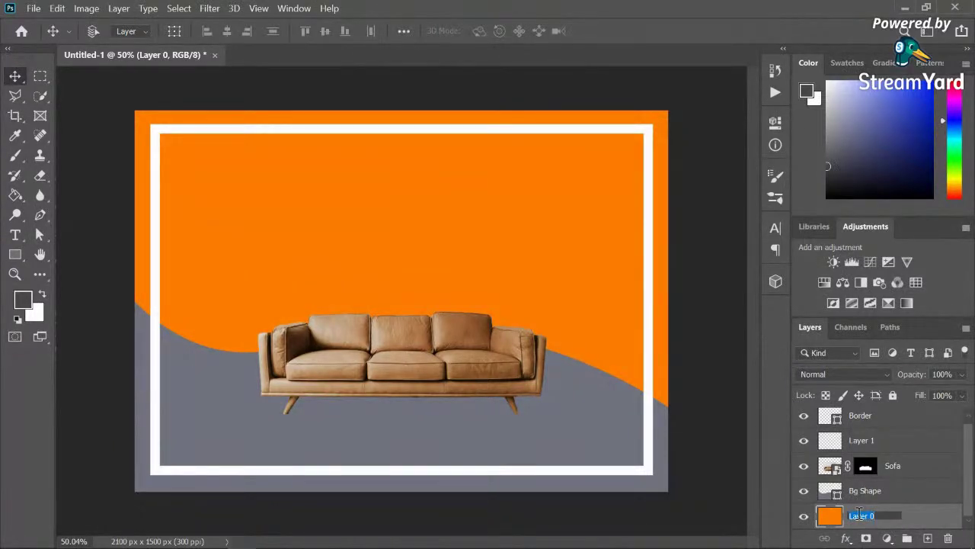
{"action": "type", "text": "Background"}
{"action": "key", "text": "Return"}
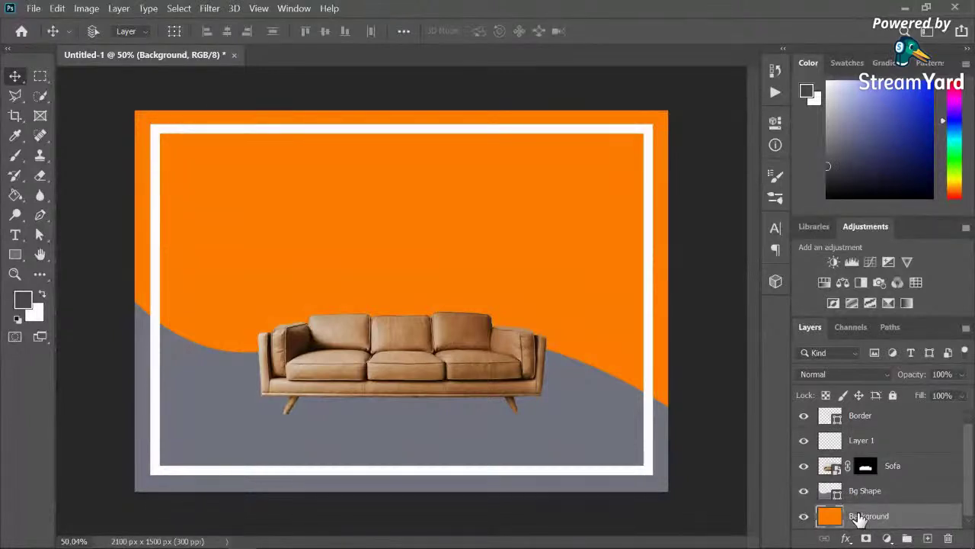
Step: Add a new layer, place it above the Border layer and rename it Text
{"action": "left_click", "coordinate": [927, 538]}
{"action": "left_click_drag", "start_coordinate": [909, 514], "coordinate": [929, 415]}
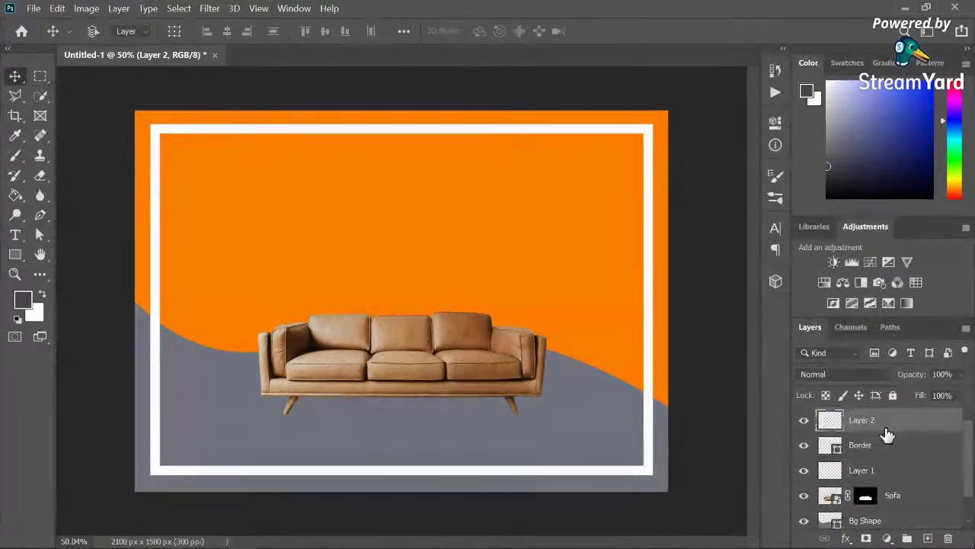
{"action": "double_click", "coordinate": [878, 420]}
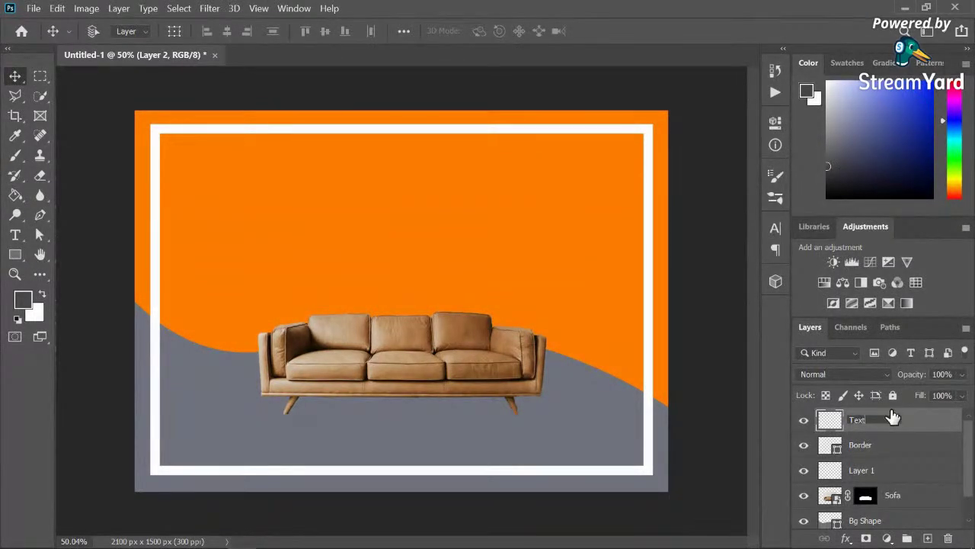
{"action": "key", "text": "Return"}
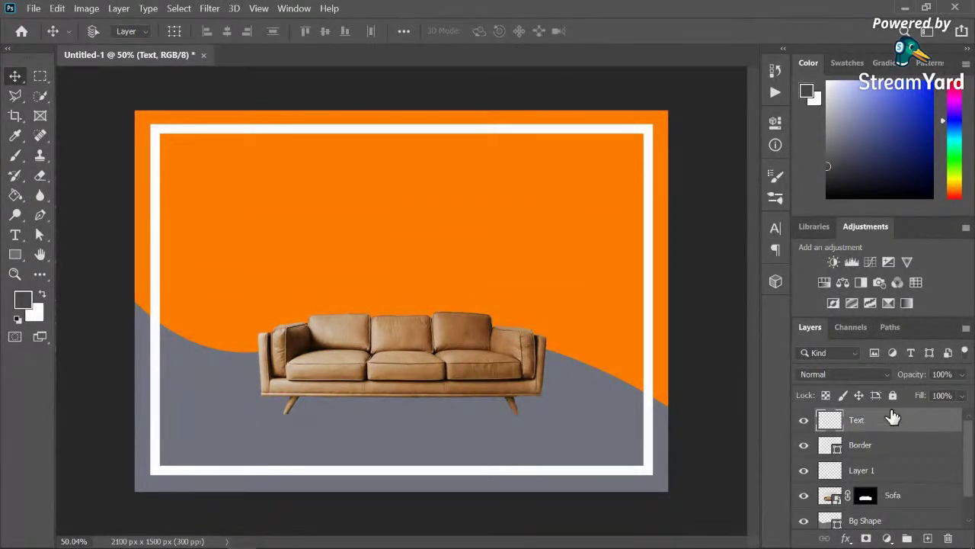
Step: Start an empty text line on the upper orange area with the Type tool and set its colour to white (ffffff)
{"action": "left_click", "coordinate": [23, 240]}
{"action": "left_click", "coordinate": [285, 180]}
{"action": "key", "text": "BackSpace"}
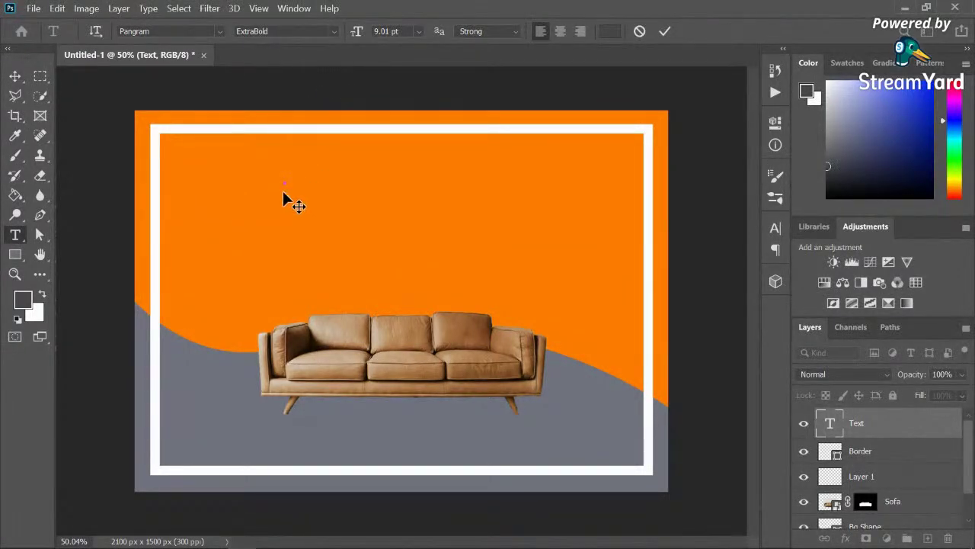
{"action": "left_click", "coordinate": [608, 31]}
{"action": "left_click_drag", "start_coordinate": [582, 97], "coordinate": [571, 46]}
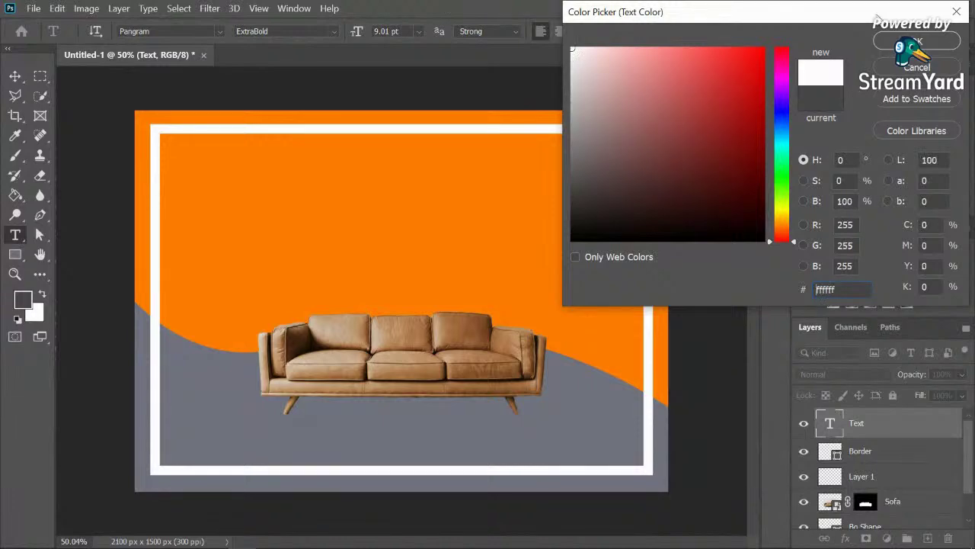
{"action": "left_click", "coordinate": [918, 42]}
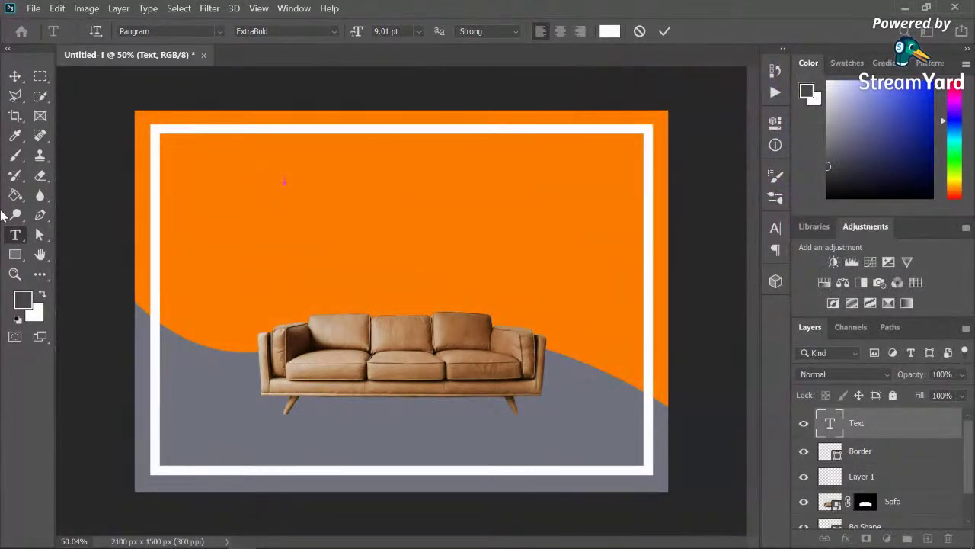
Step: Set the font size to 48 pt, enter SALE and move the word to the centre above the sofa
{"action": "left_click", "coordinate": [417, 31]}
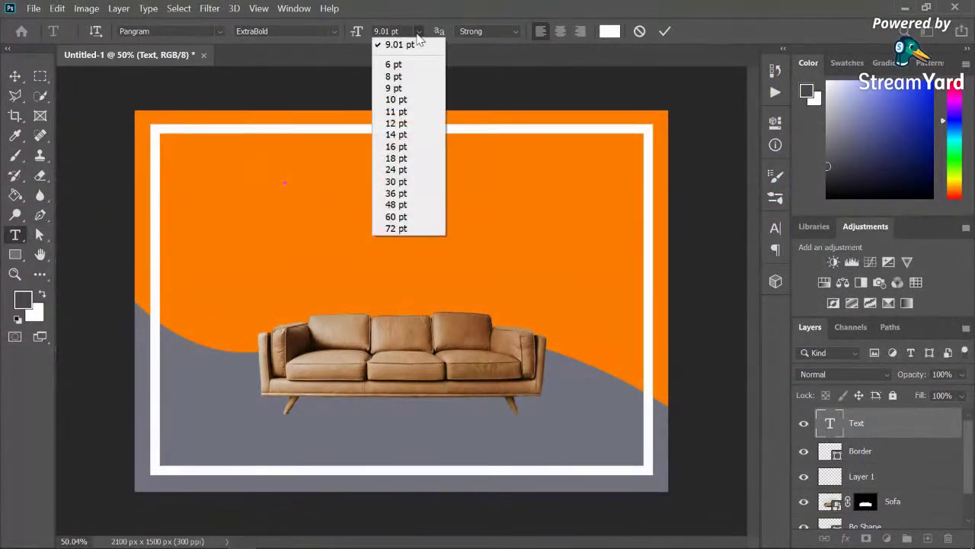
{"action": "left_click", "coordinate": [403, 204]}
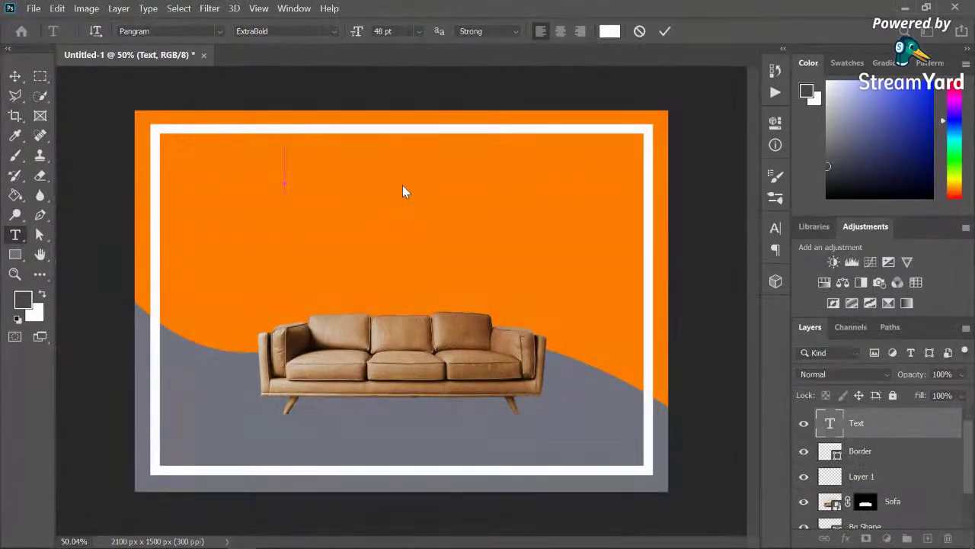
{"action": "type", "text": "SALE"}
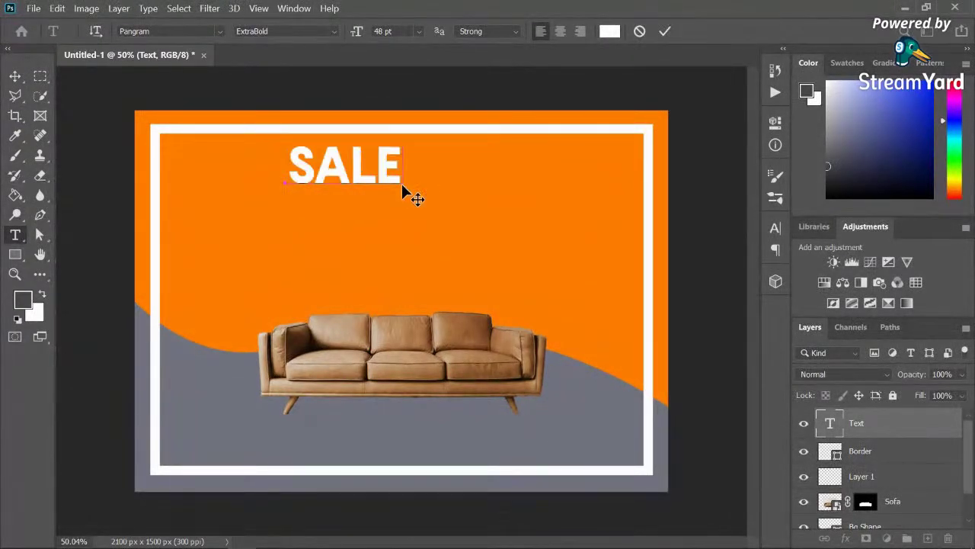
{"action": "left_click", "coordinate": [14, 76]}
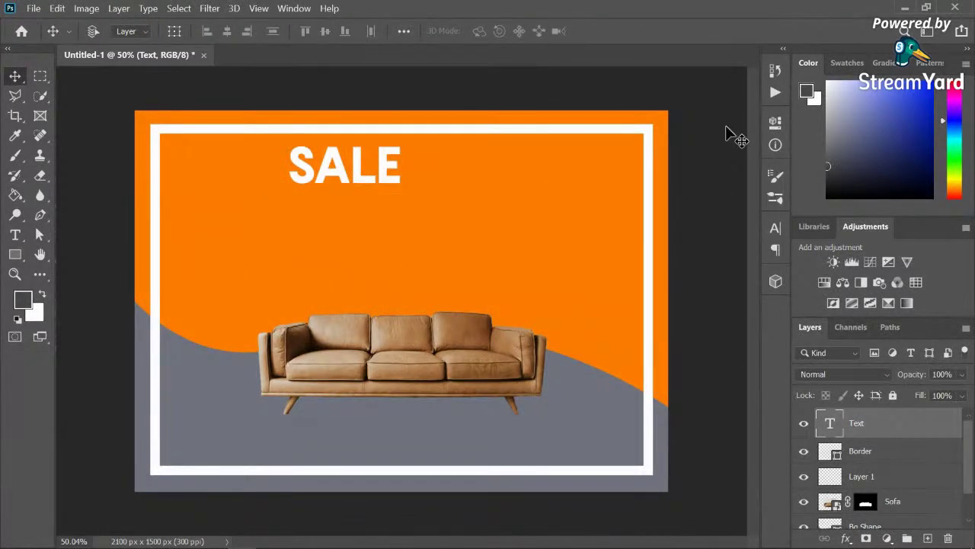
{"action": "left_click_drag", "start_coordinate": [355, 164], "coordinate": [417, 224]}
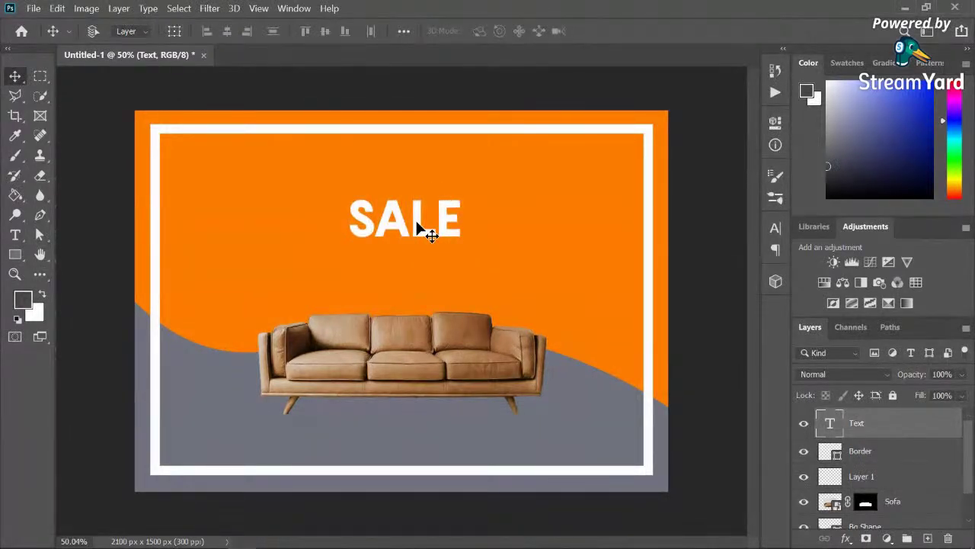
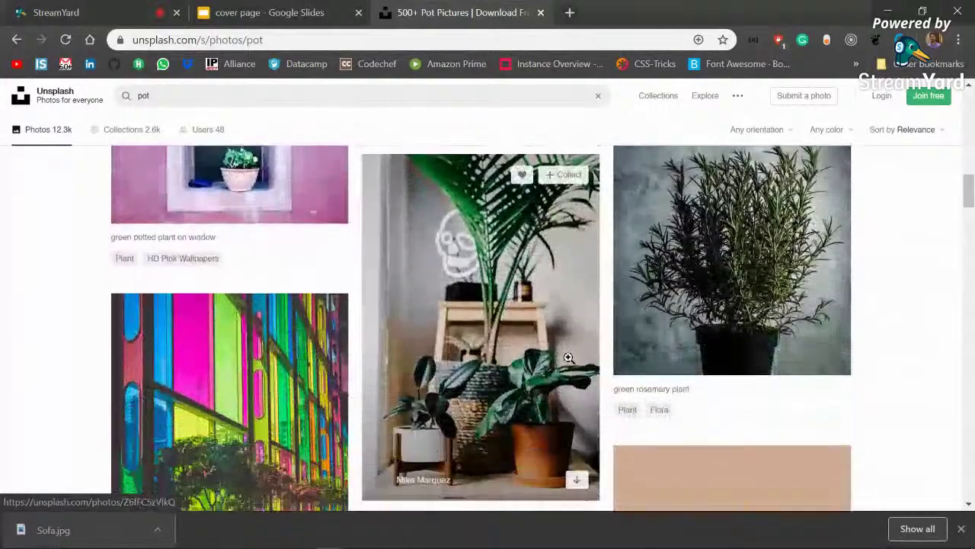
Step: Browse the Unsplash pot photos in the browser for a suitable potted plant picture
{"action": "scroll", "coordinate": [568, 358], "scroll_direction": "up", "scroll_amount": 1}
{"action": "scroll", "coordinate": [570, 364], "scroll_direction": "down", "scroll_amount": 8}
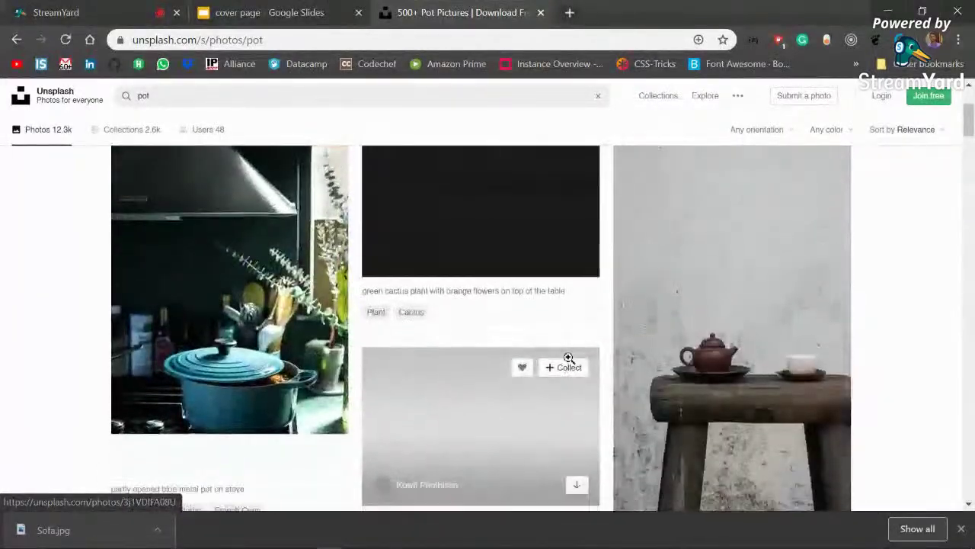
{"action": "scroll", "coordinate": [568, 357], "scroll_direction": "up", "scroll_amount": 5}
{"action": "scroll", "coordinate": [567, 357], "scroll_direction": "down", "scroll_amount": 10}
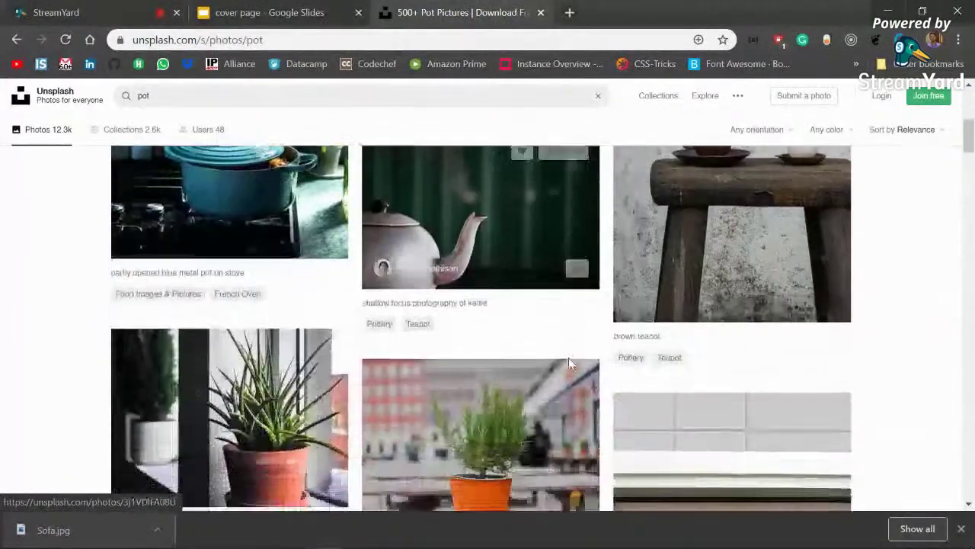
{"action": "scroll", "coordinate": [567, 357], "scroll_direction": "down", "scroll_amount": 10}
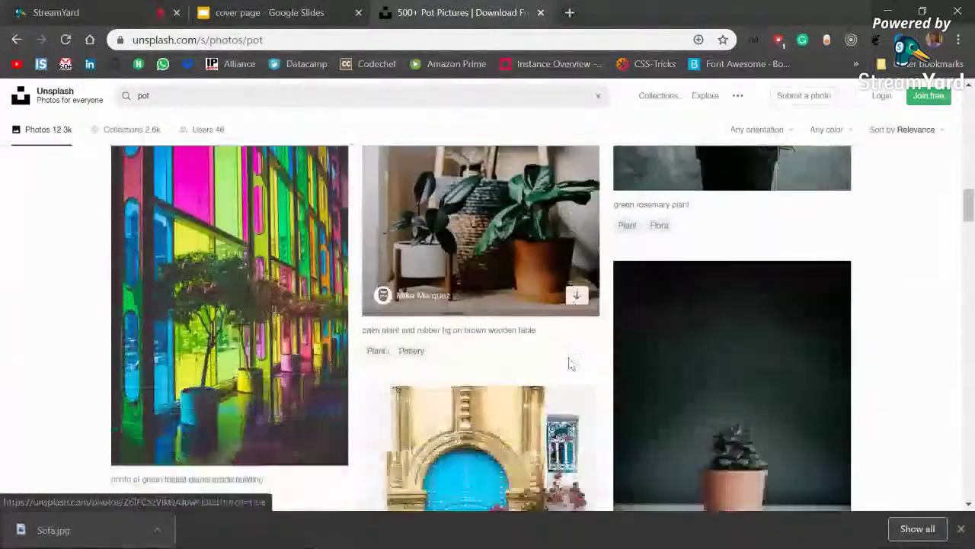
{"action": "scroll", "coordinate": [568, 358], "scroll_direction": "down", "scroll_amount": 7}
{"action": "scroll", "coordinate": [567, 357], "scroll_direction": "up", "scroll_amount": 4}
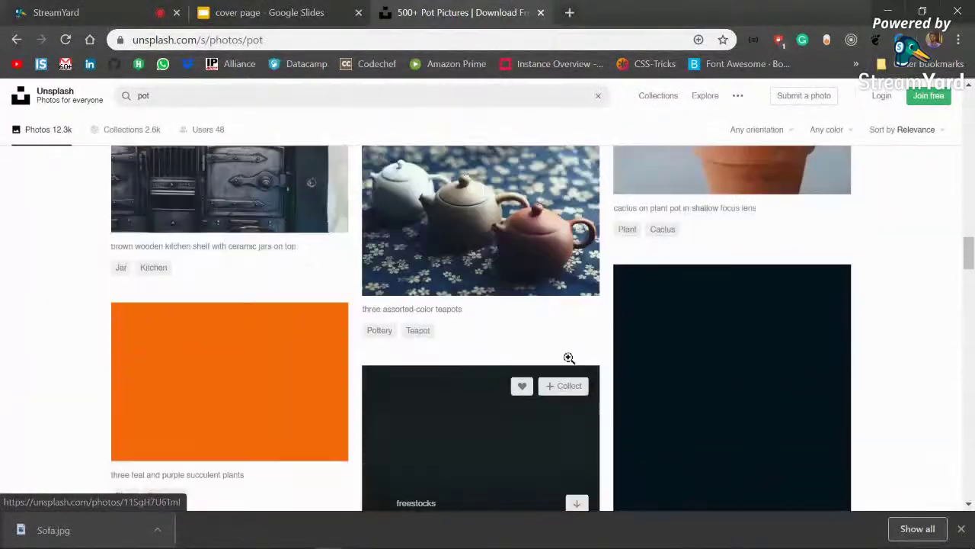
{"action": "scroll", "coordinate": [568, 358], "scroll_direction": "down", "scroll_amount": 7}
{"action": "scroll", "coordinate": [567, 357], "scroll_direction": "up", "scroll_amount": 4}
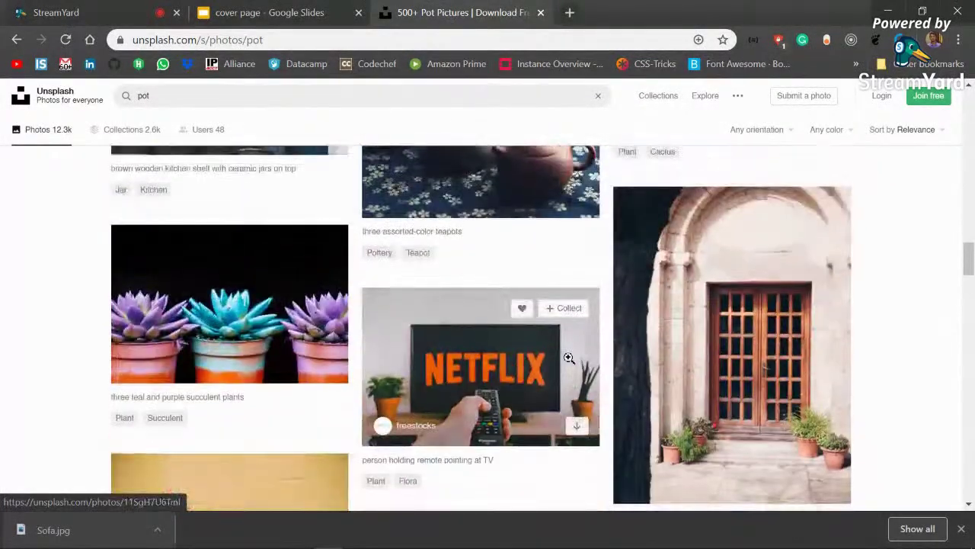
{"action": "scroll", "coordinate": [568, 358], "scroll_direction": "down", "scroll_amount": 4}
{"action": "scroll", "coordinate": [567, 358], "scroll_direction": "down", "scroll_amount": 4}
{"action": "scroll", "coordinate": [570, 360], "scroll_direction": "up", "scroll_amount": 2}
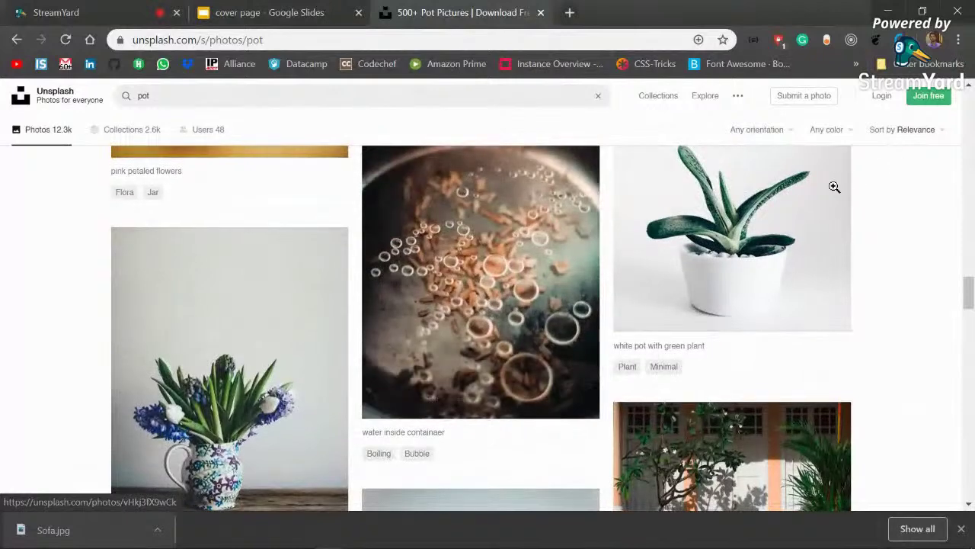
Step: Open the photo of the white pot with a green plant and download it to the Day 5 folder as Pot
{"action": "left_click", "coordinate": [822, 196]}
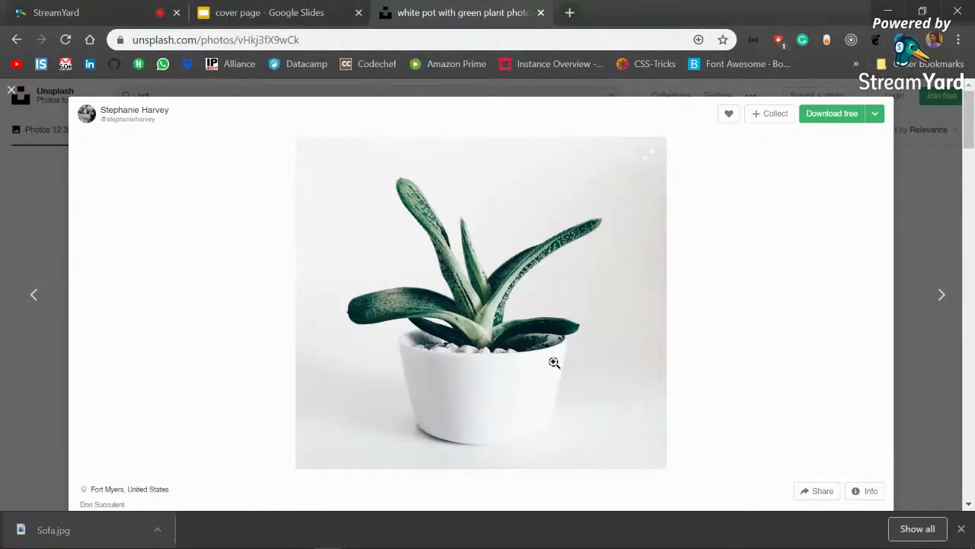
{"action": "left_click", "coordinate": [830, 114]}
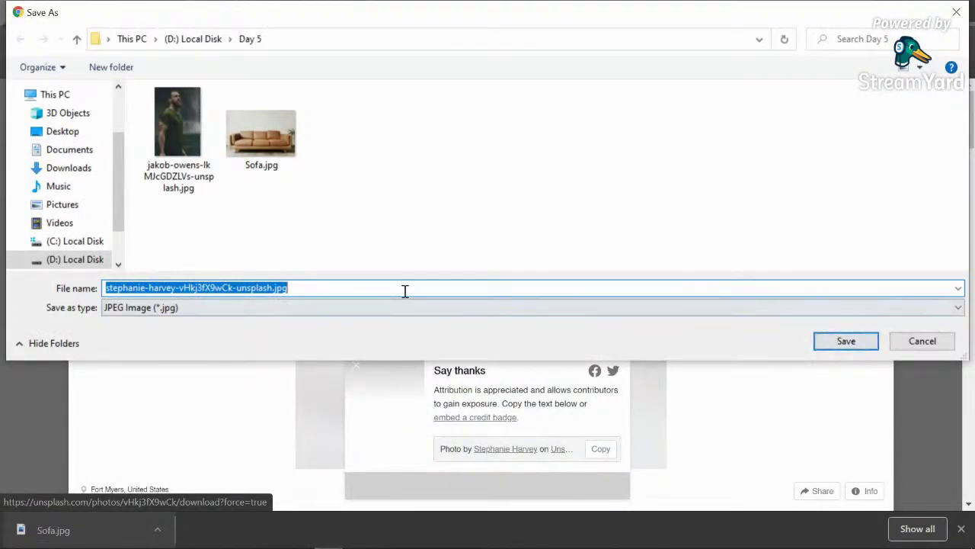
{"action": "key", "text": "BackSpace"}
{"action": "type", "text": "Pot"}
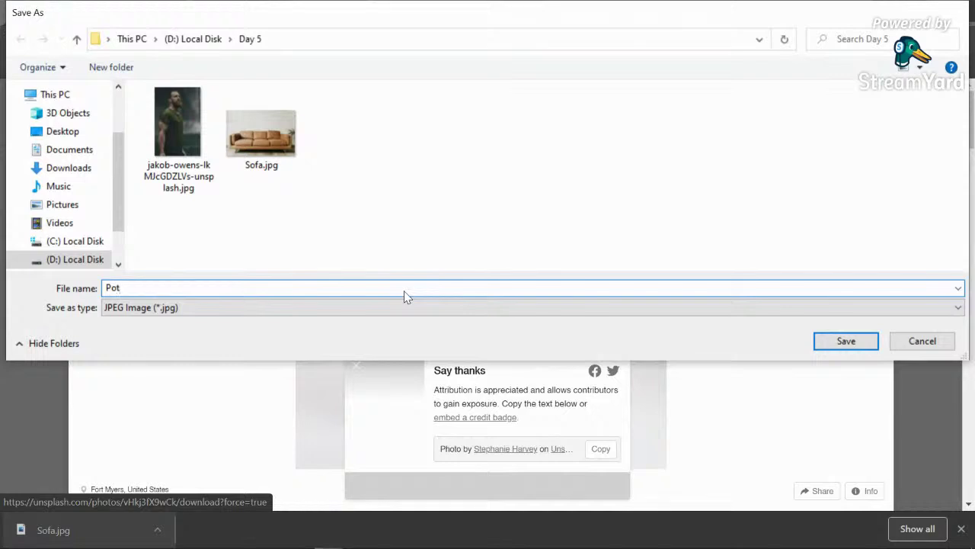
{"action": "key", "text": "Return"}
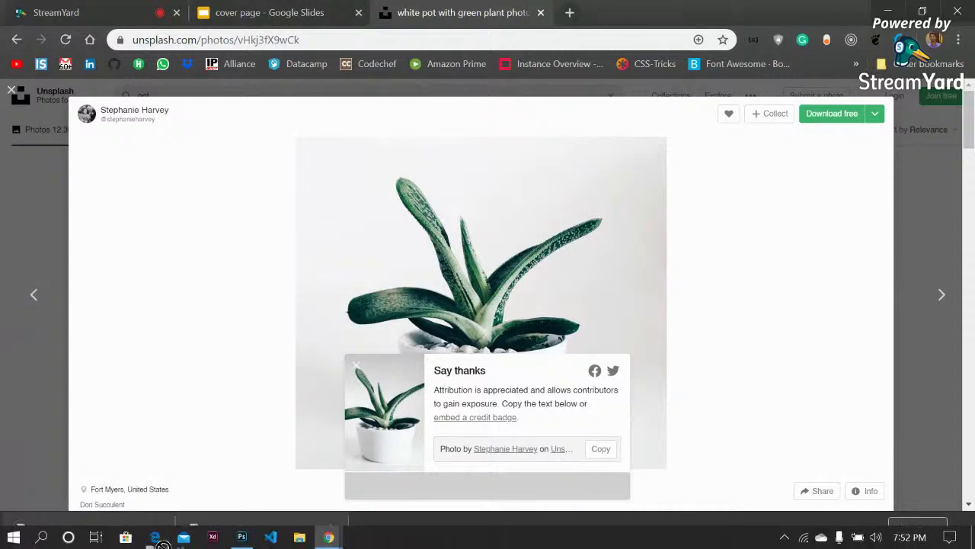
Step: Switch to Photoshop, place the downloaded Pot photo in the design and scale it down to about 8.93%
{"action": "left_click", "coordinate": [241, 536]}
{"action": "left_click_drag", "start_coordinate": [555, 331], "coordinate": [588, 333]}
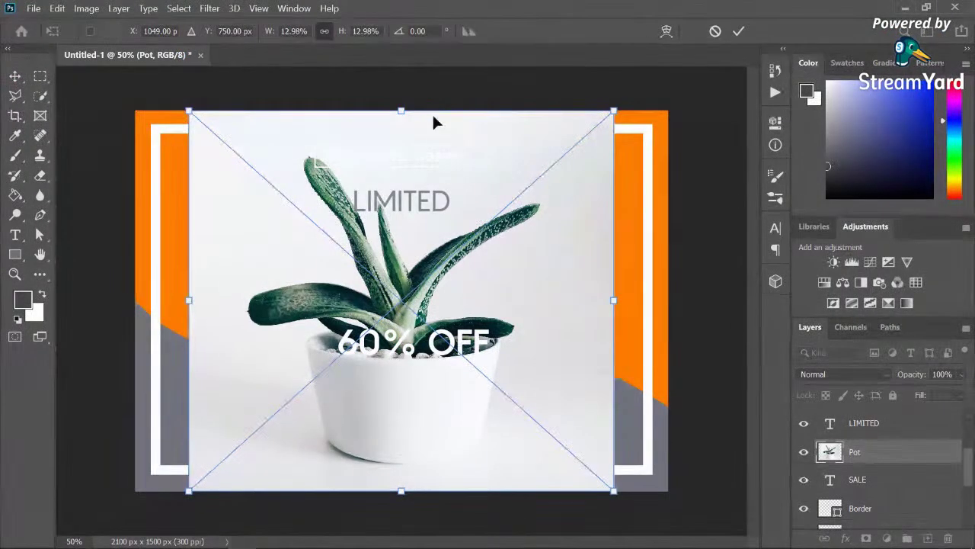
{"action": "left_click_drag", "start_coordinate": [614, 111], "coordinate": [480, 229]}
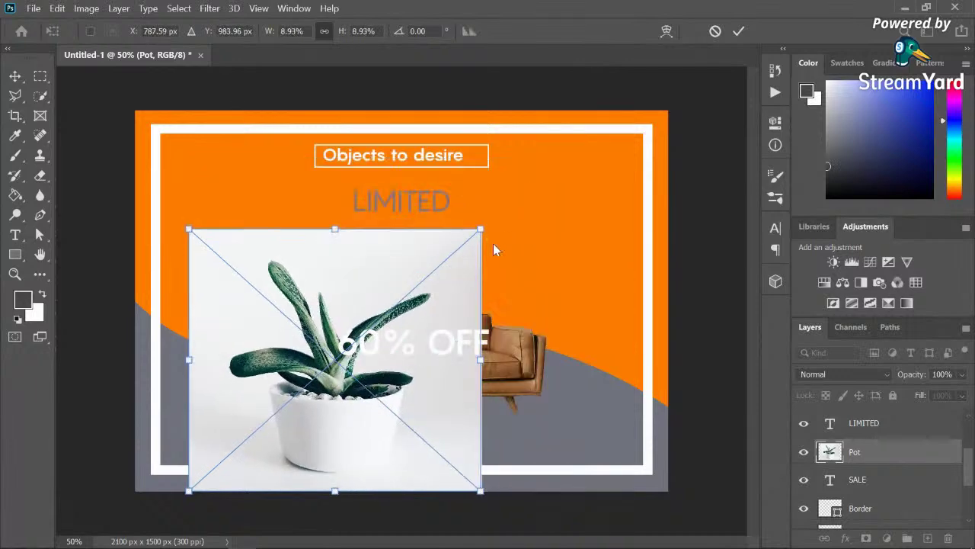
Step: Move the Pot layer to the top of the layer stack, above the Objects to desire text
{"action": "left_click_drag", "start_coordinate": [869, 462], "coordinate": [832, 395]}
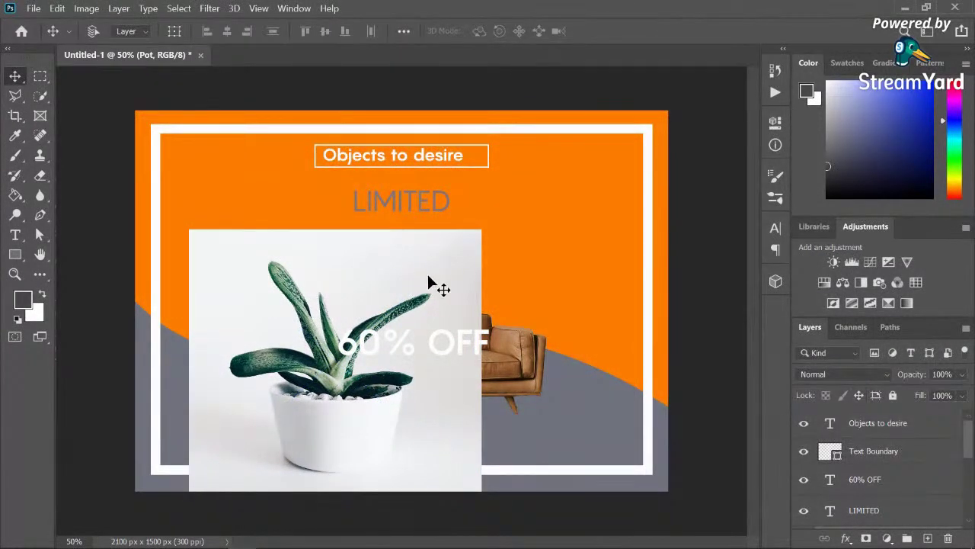
{"action": "left_click", "coordinate": [895, 451]}
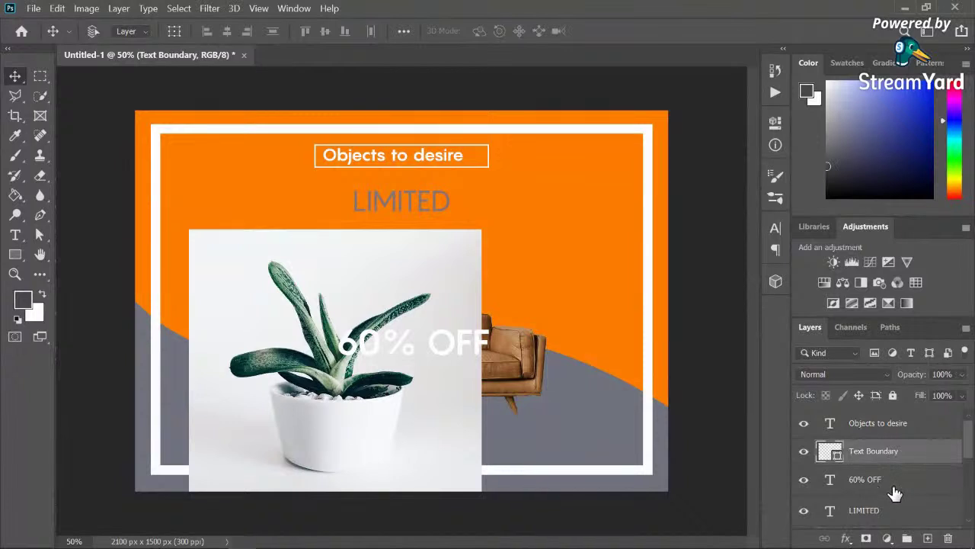
{"action": "scroll", "coordinate": [895, 480], "scroll_direction": "down", "scroll_amount": 5}
{"action": "scroll", "coordinate": [889, 494], "scroll_direction": "up", "scroll_amount": 5}
{"action": "scroll", "coordinate": [918, 485], "scroll_direction": "down", "scroll_amount": 2}
{"action": "left_click_drag", "start_coordinate": [905, 477], "coordinate": [888, 407]}
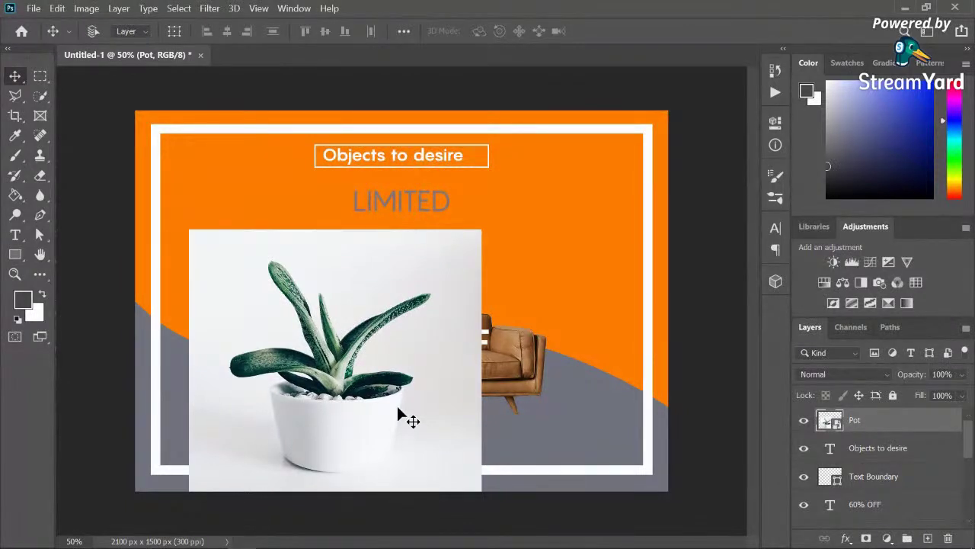
Step: Select the plant's leaves and the white pot's body with the Quick Selection tool
{"action": "left_click", "coordinate": [40, 97]}
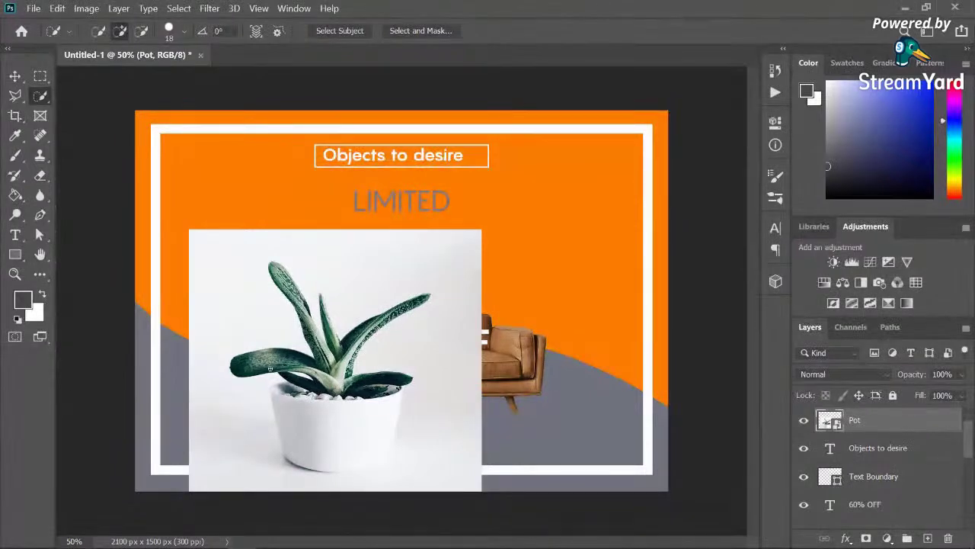
{"action": "mouse_move", "coordinate": [285, 365]}
{"action": "left_mouse_down"}
{"action": "mouse_move", "coordinate": [324, 372]}
{"action": "mouse_move", "coordinate": [338, 415]}
{"action": "mouse_move", "coordinate": [288, 423]}
{"action": "left_mouse_up"}
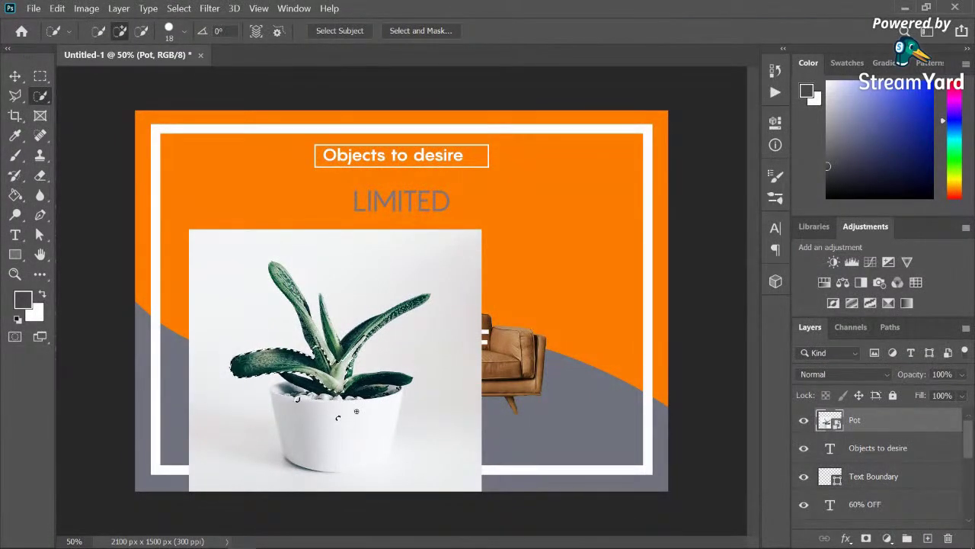
{"action": "key", "text": "ctrl+plus"}
{"action": "scroll", "coordinate": [272, 435], "scroll_direction": "down", "scroll_amount": 3}
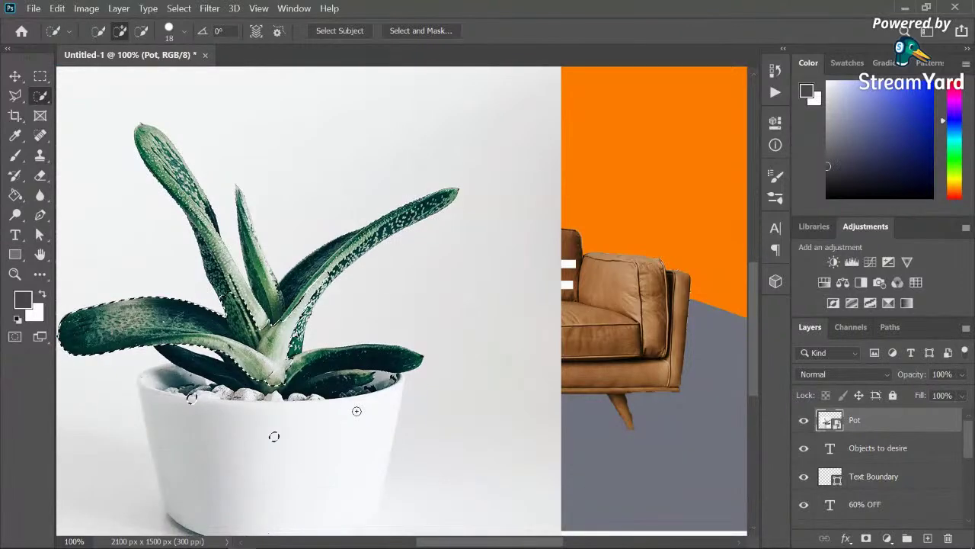
{"action": "mouse_move", "coordinate": [267, 433]}
{"action": "left_mouse_down"}
{"action": "mouse_move", "coordinate": [298, 458]}
{"action": "mouse_move", "coordinate": [323, 502]}
{"action": "mouse_move", "coordinate": [358, 525]}
{"action": "left_mouse_up"}
{"action": "scroll", "coordinate": [353, 516], "scroll_direction": "down", "scroll_amount": 2}
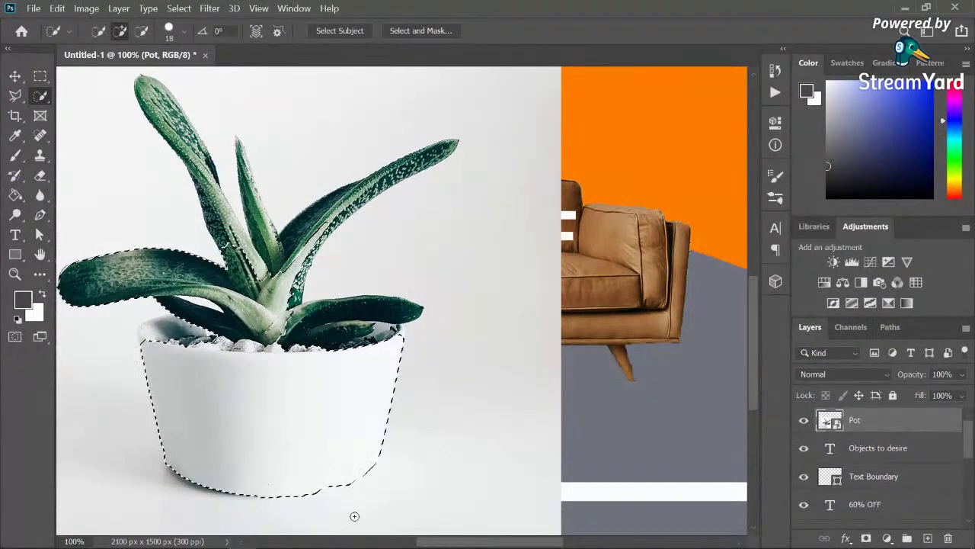
Step: Add the pot's back rim and the remaining unselected leaf areas to the selection
{"action": "left_click_drag", "start_coordinate": [305, 259], "coordinate": [225, 336]}
{"action": "left_click", "coordinate": [150, 332]}
{"action": "left_click", "coordinate": [150, 332]}
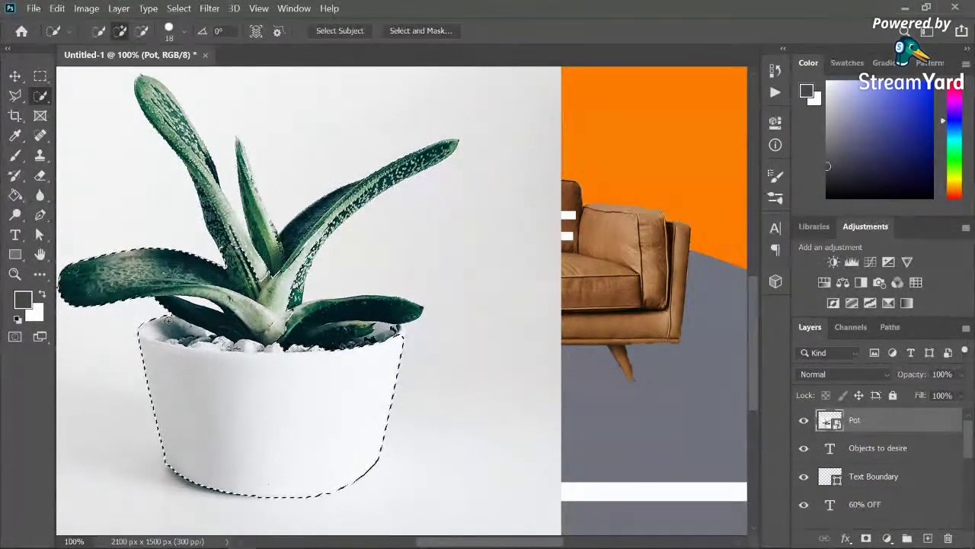
{"action": "left_click", "coordinate": [343, 328]}
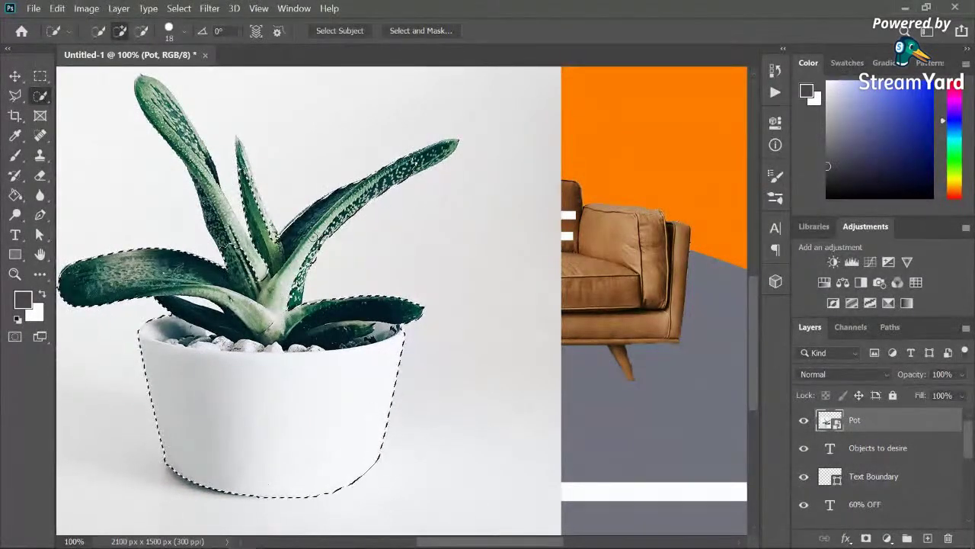
Step: Refine the selection along the plant's tall leaves with the Quick Selection tool, undoing strokes that spill into the background
{"action": "left_click", "coordinate": [371, 474]}
{"action": "key", "text": "ctrl+z"}
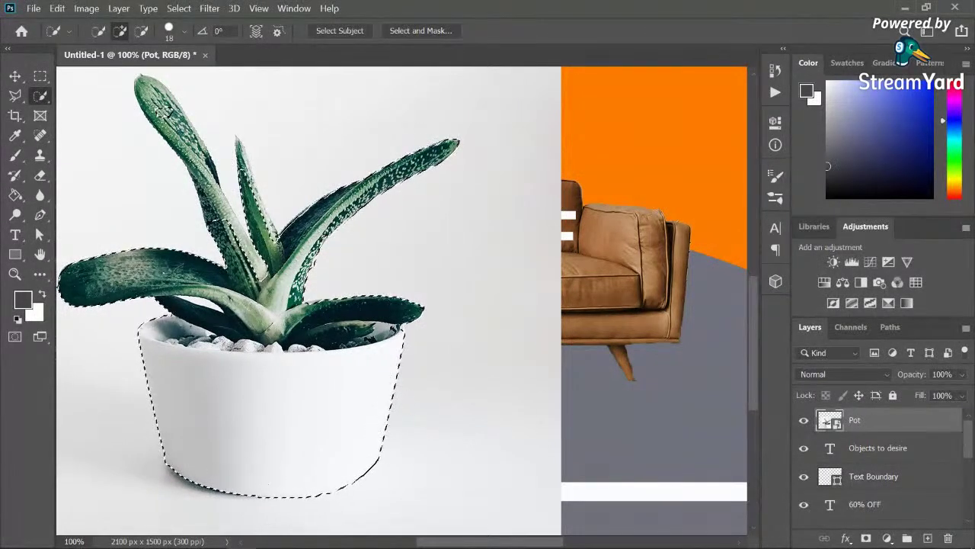
{"action": "left_click_drag", "start_coordinate": [164, 112], "coordinate": [155, 102]}
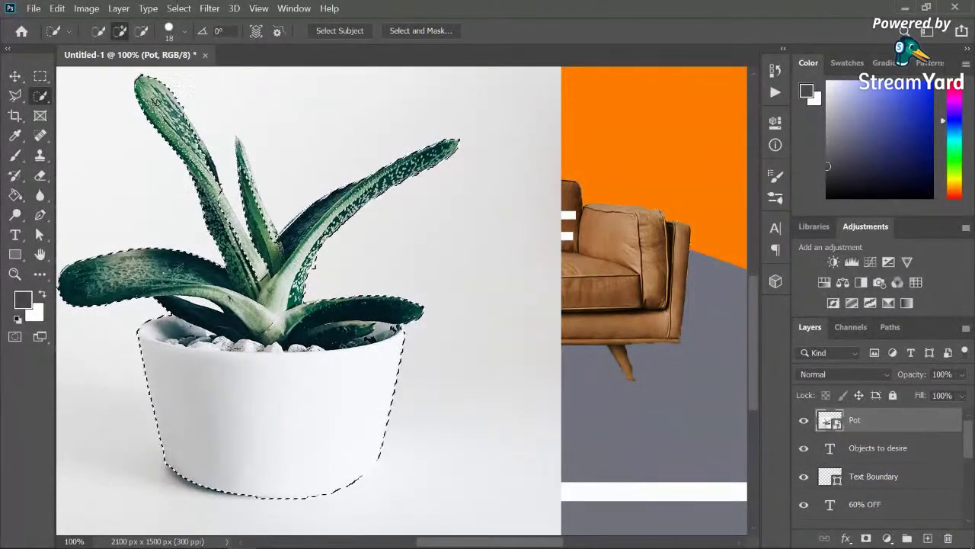
{"action": "left_click", "coordinate": [216, 168]}
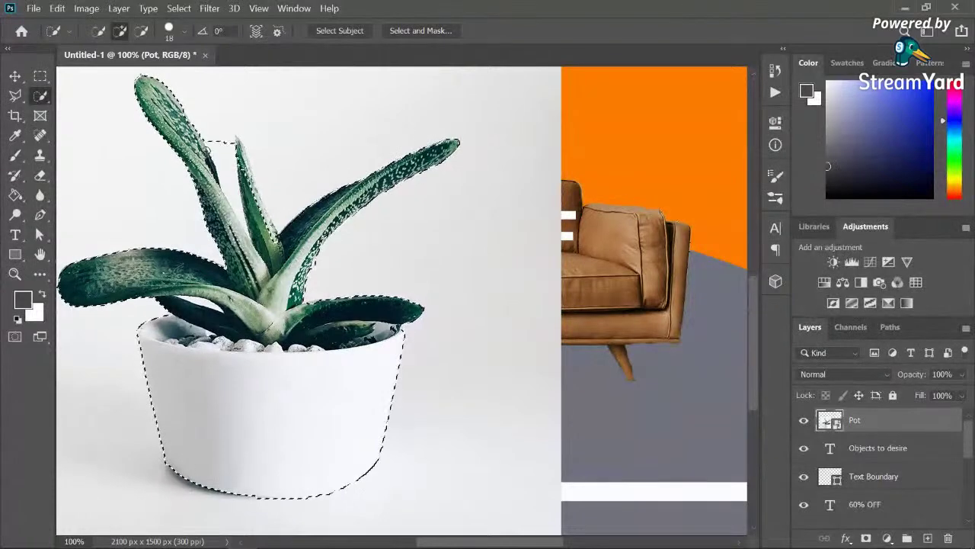
{"action": "key", "text": "ctrl+z"}
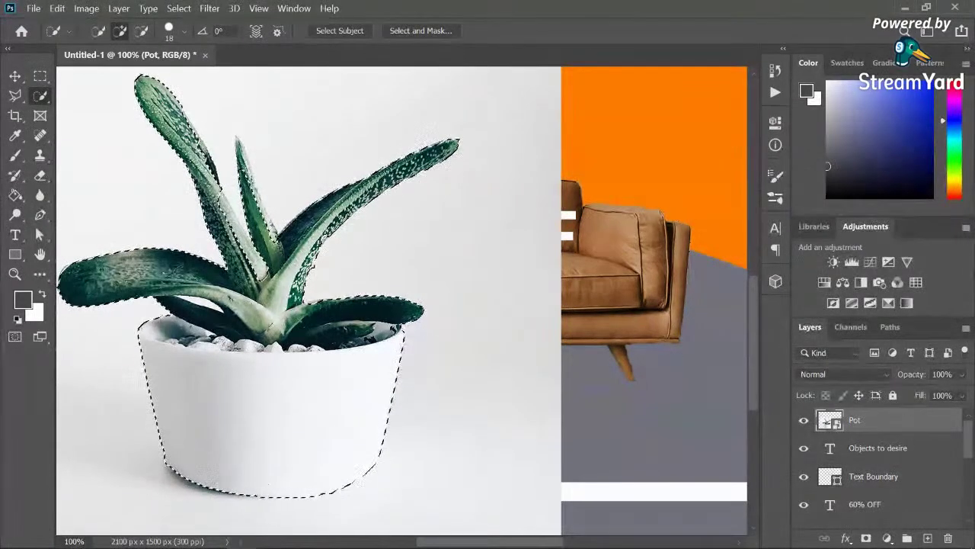
{"action": "left_click_drag", "start_coordinate": [230, 211], "coordinate": [242, 238]}
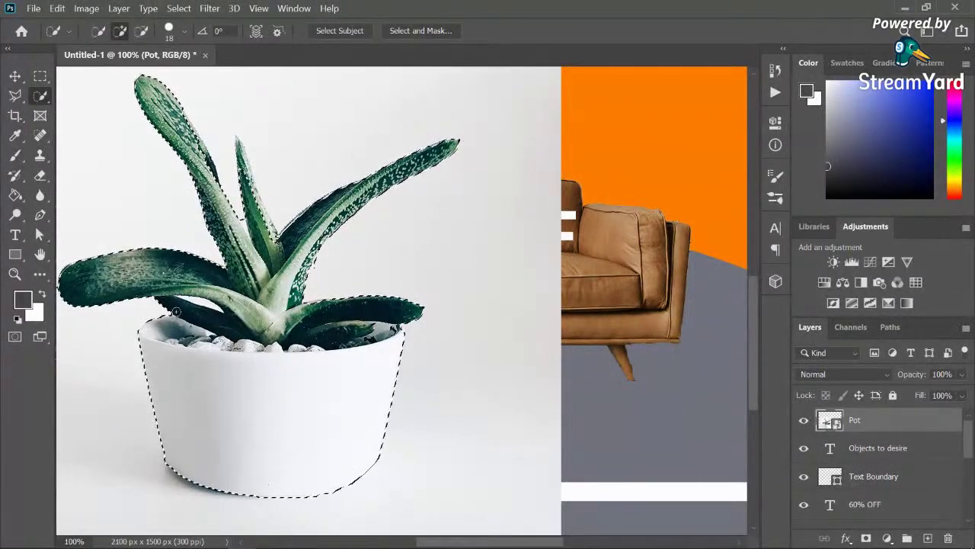
Step: Reduce the Quick Selection brush to 10 px, then 5 px, and clean up the selection in the gaps around the narrow leaf and pot rim
{"action": "key", "text": "alt"}
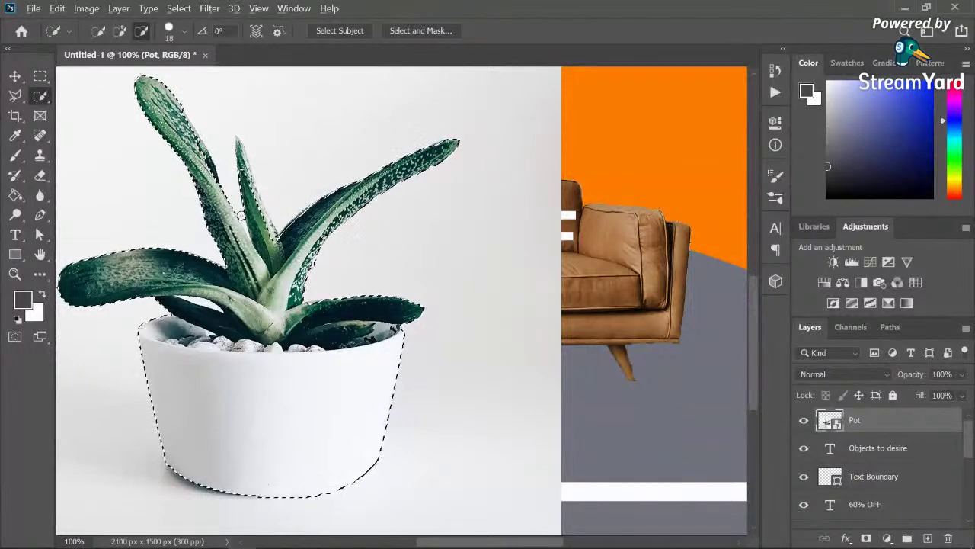
{"action": "left_click", "coordinate": [183, 31]}
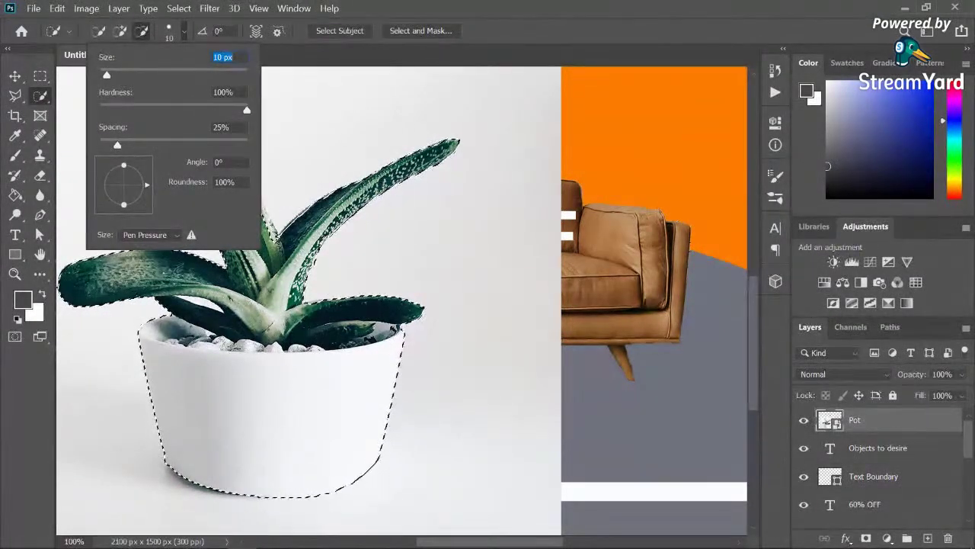
{"action": "left_click_drag", "start_coordinate": [149, 88], "coordinate": [242, 218]}
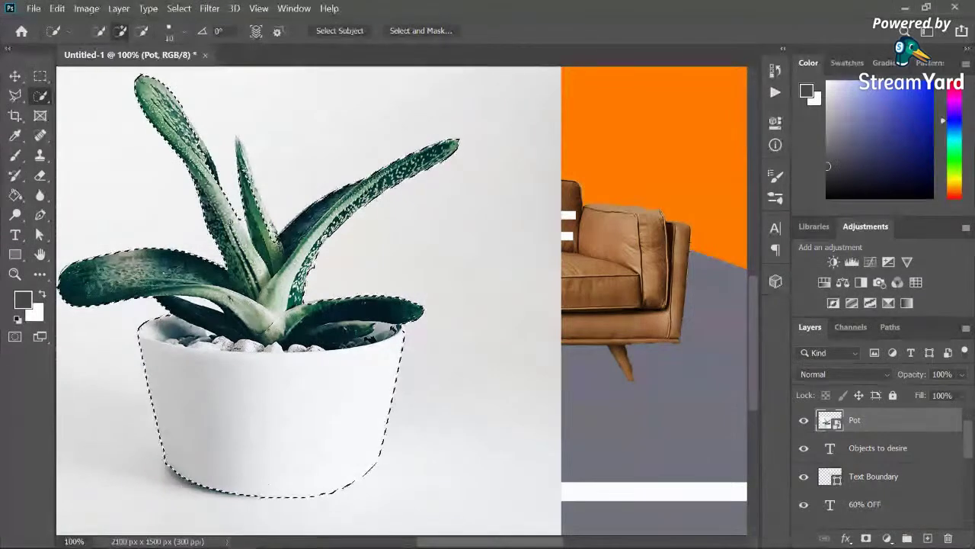
{"action": "key", "text": "alt"}
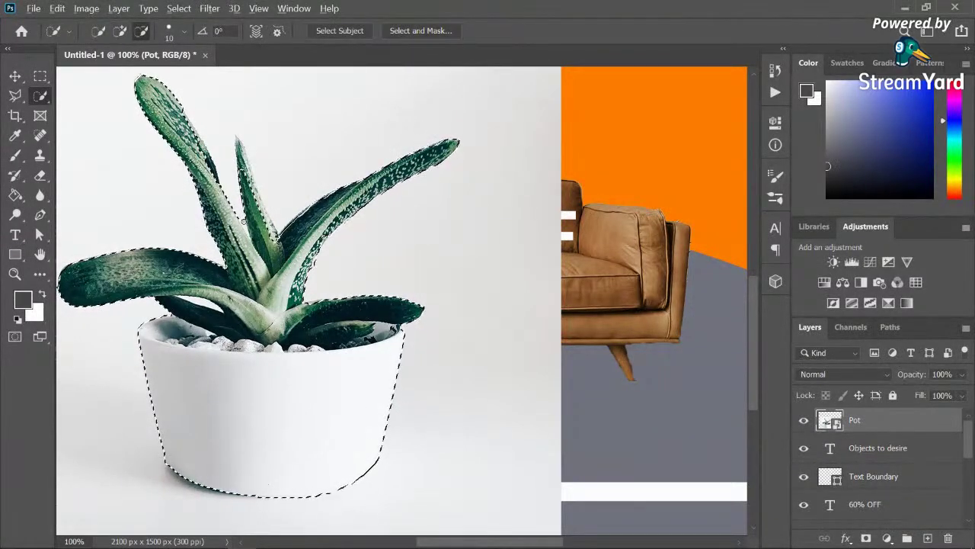
{"action": "scroll", "coordinate": [244, 225], "scroll_direction": "up", "scroll_amount": 1}
{"action": "scroll", "coordinate": [244, 225], "scroll_direction": "up", "scroll_amount": 1}
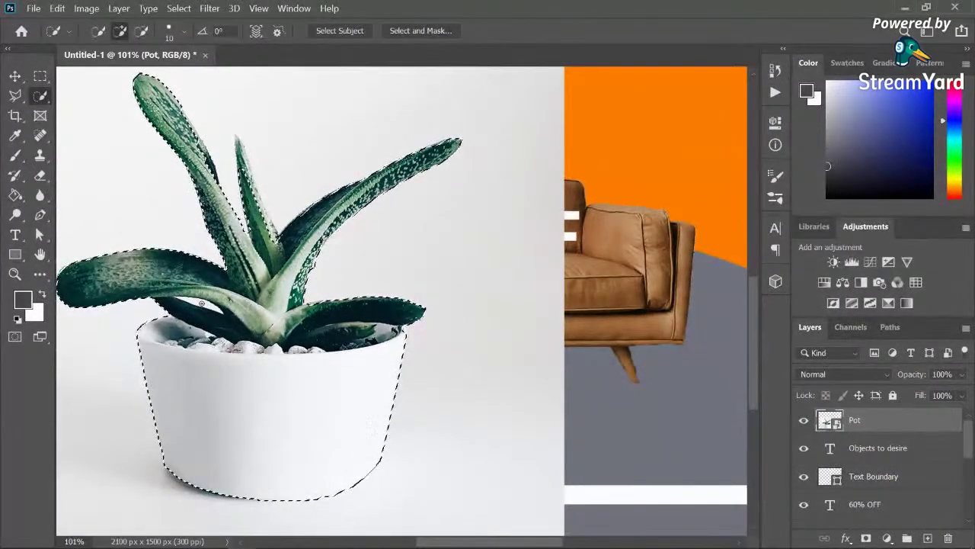
{"action": "mouse_move", "coordinate": [201, 303]}
{"action": "left_mouse_down"}
{"action": "mouse_move", "coordinate": [214, 311]}
{"action": "mouse_move", "coordinate": [199, 309]}
{"action": "left_mouse_up"}
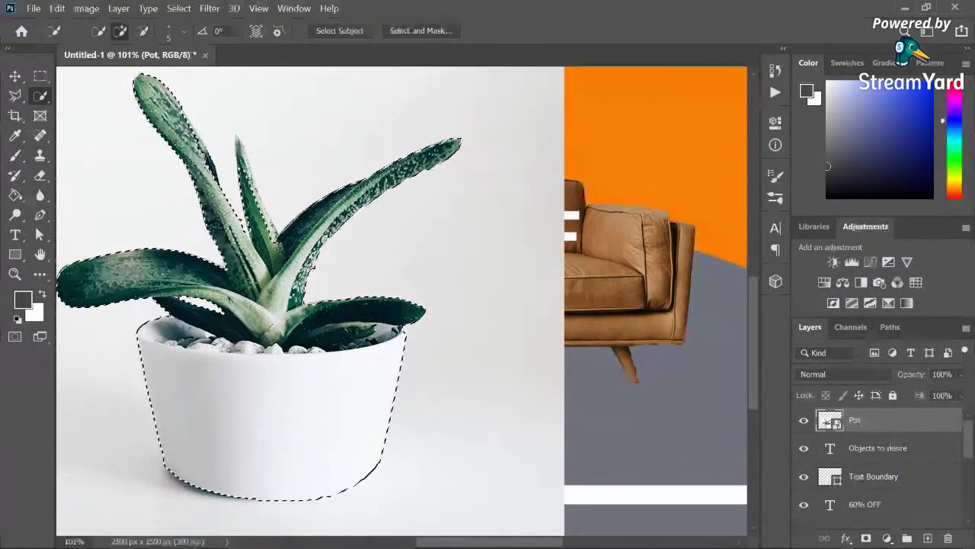
Step: Mask the Pot layer to the plant selection and move the cut-out pot over the sofa's right end
{"action": "left_click", "coordinate": [867, 538]}
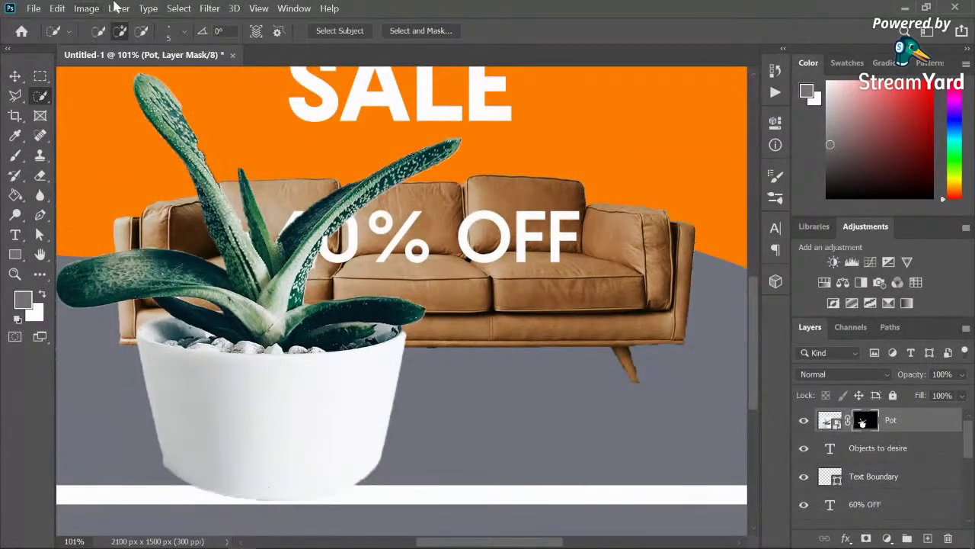
{"action": "left_click", "coordinate": [15, 76]}
{"action": "key", "text": "ctrl+minus"}
{"action": "key", "text": "ctrl+minus"}
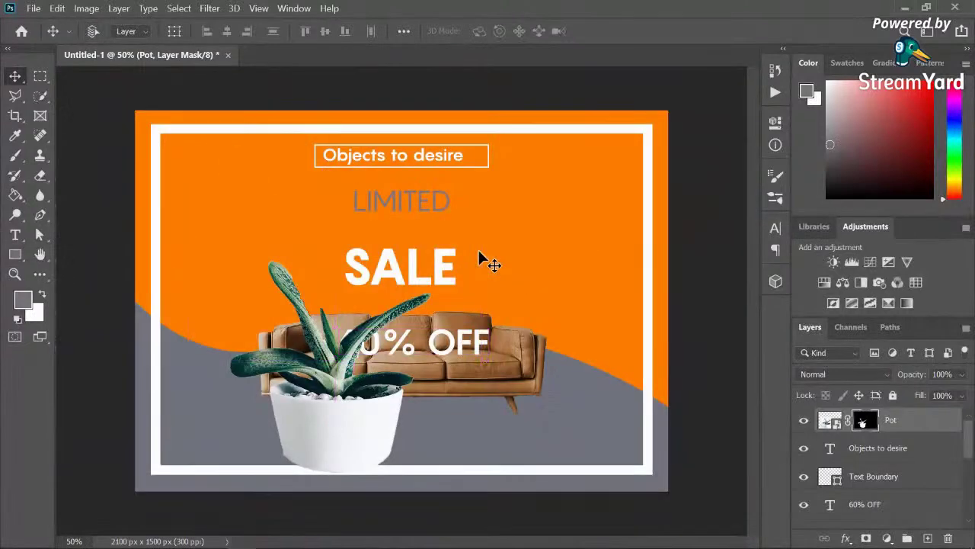
{"action": "left_click_drag", "start_coordinate": [315, 444], "coordinate": [580, 409]}
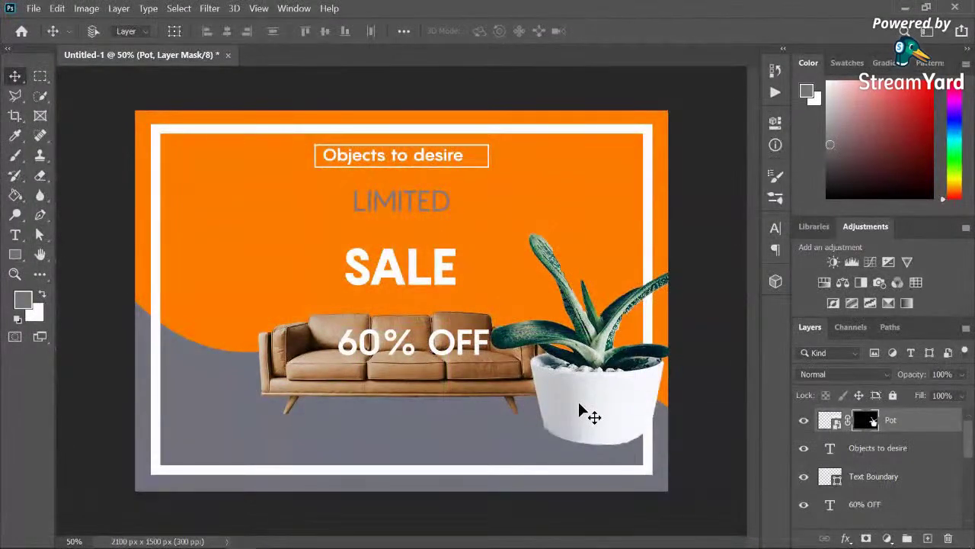
Step: Scale the cut-out pot to about 29.36% and place it just beside the sofa's right arm
{"action": "key", "text": "ctrl+t"}
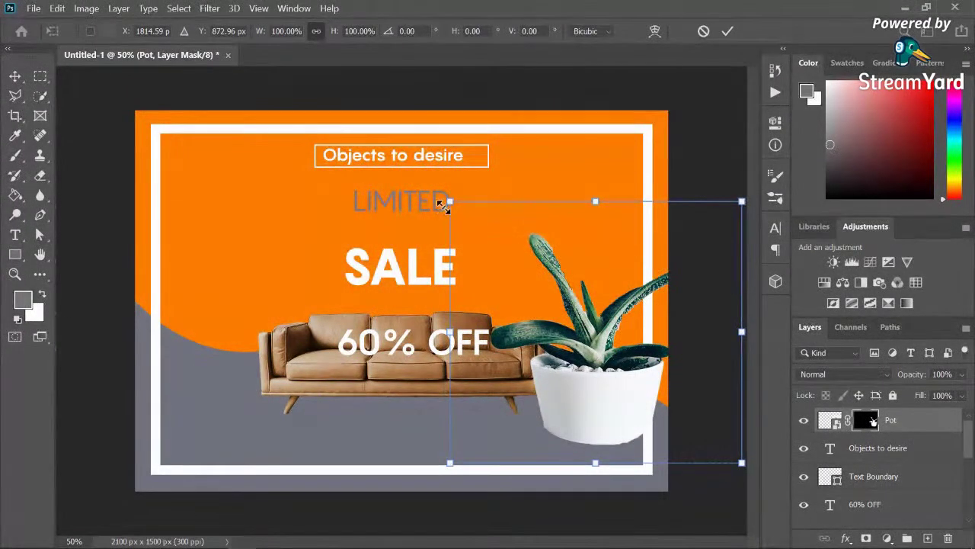
{"action": "left_click_drag", "start_coordinate": [446, 203], "coordinate": [562, 300]}
{"action": "left_click_drag", "start_coordinate": [649, 429], "coordinate": [608, 386]}
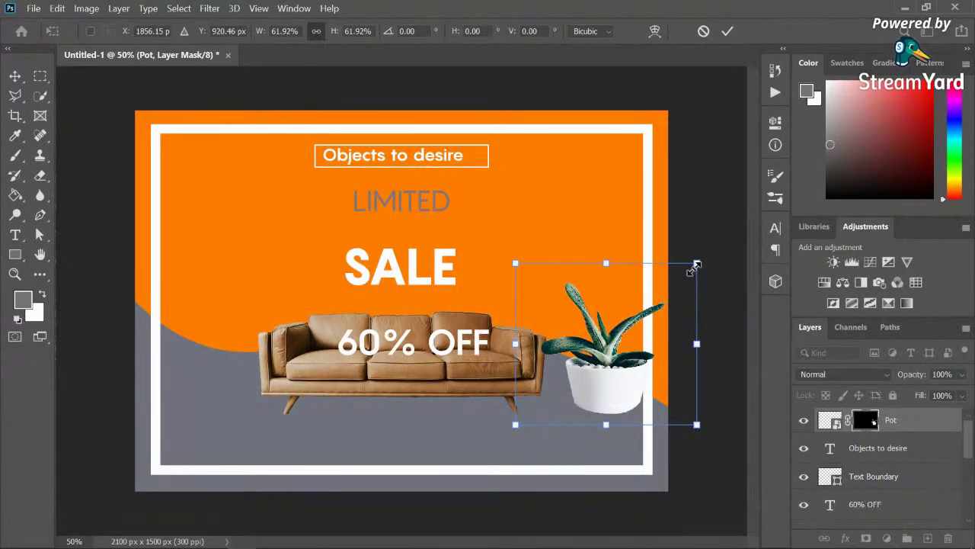
{"action": "left_click_drag", "start_coordinate": [695, 265], "coordinate": [631, 321]}
{"action": "left_click_drag", "start_coordinate": [573, 428], "coordinate": [594, 401]}
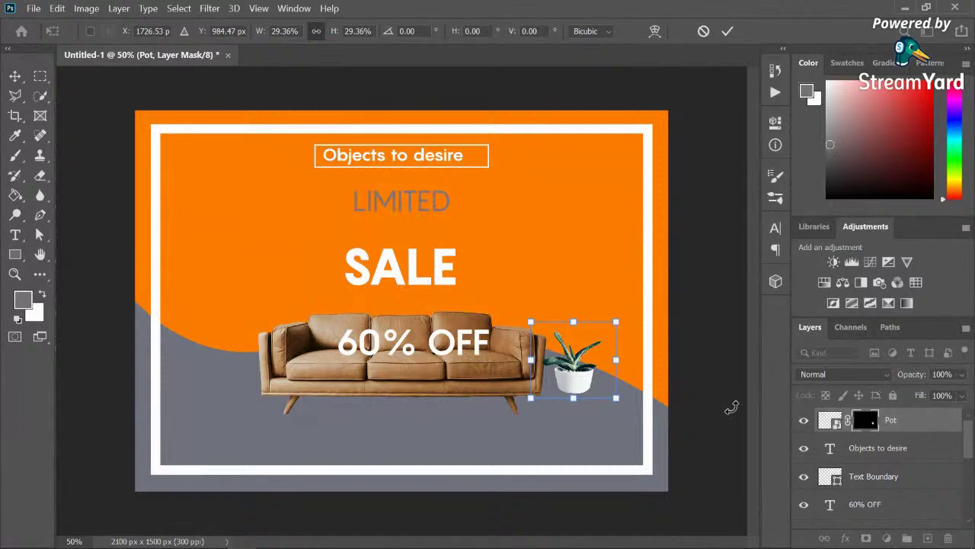
{"action": "key", "text": "Return"}
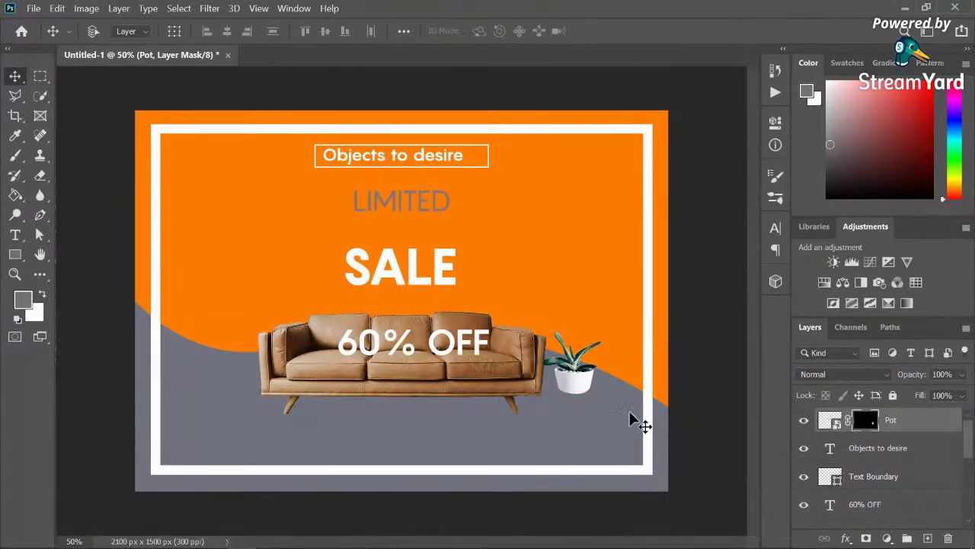
{"action": "mouse_move", "coordinate": [576, 383]}
{"action": "left_mouse_down"}
{"action": "mouse_move", "coordinate": [585, 396]}
{"action": "mouse_move", "coordinate": [577, 386]}
{"action": "left_mouse_up"}
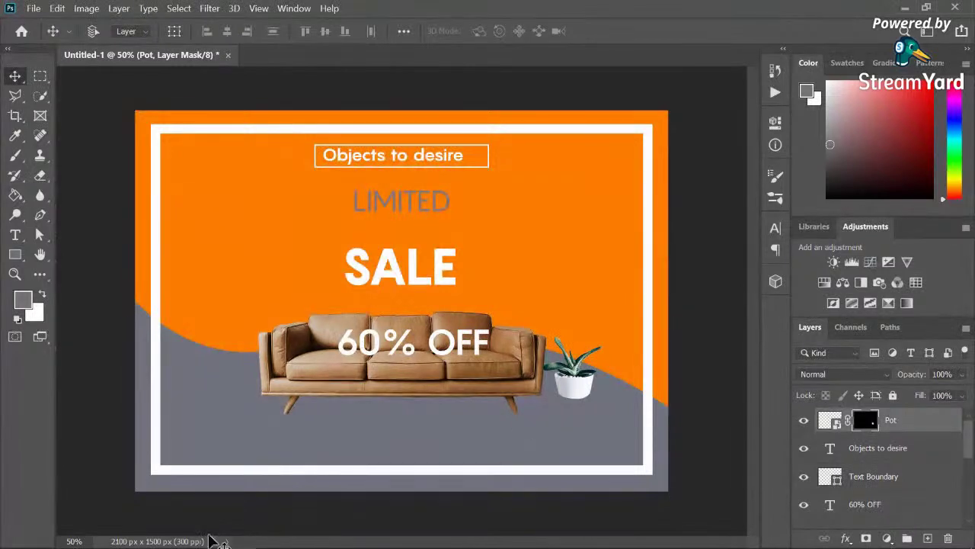
Step: Draw a rectangle about 573 x 83 px over the middle of the lower white border and fill it with the background orange ff7c00
{"action": "left_click", "coordinate": [16, 256]}
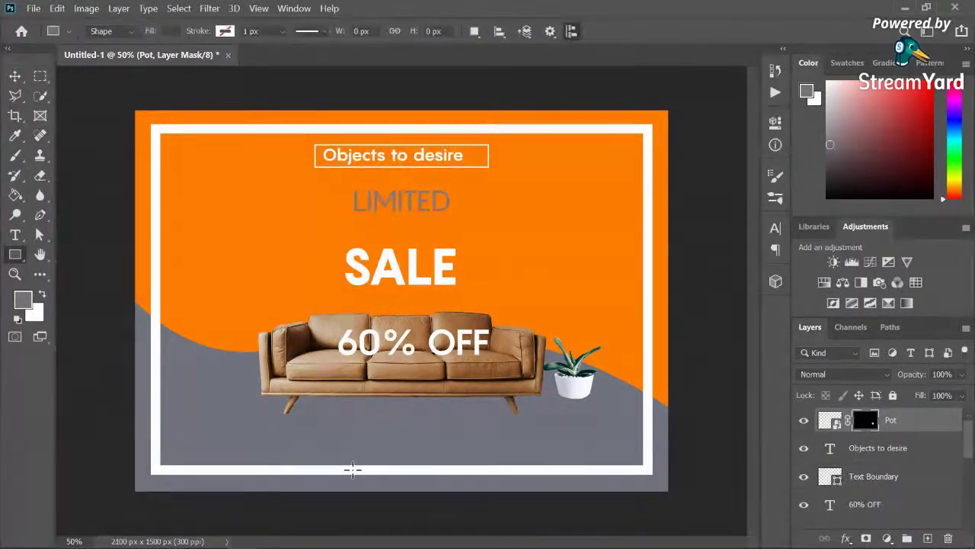
{"action": "left_click_drag", "start_coordinate": [344, 454], "coordinate": [489, 477]}
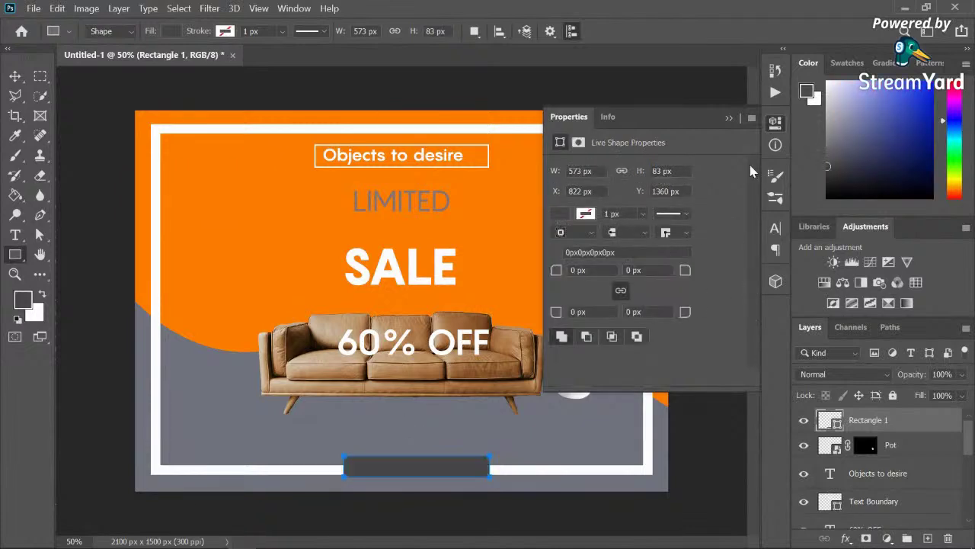
{"action": "left_click", "coordinate": [564, 215]}
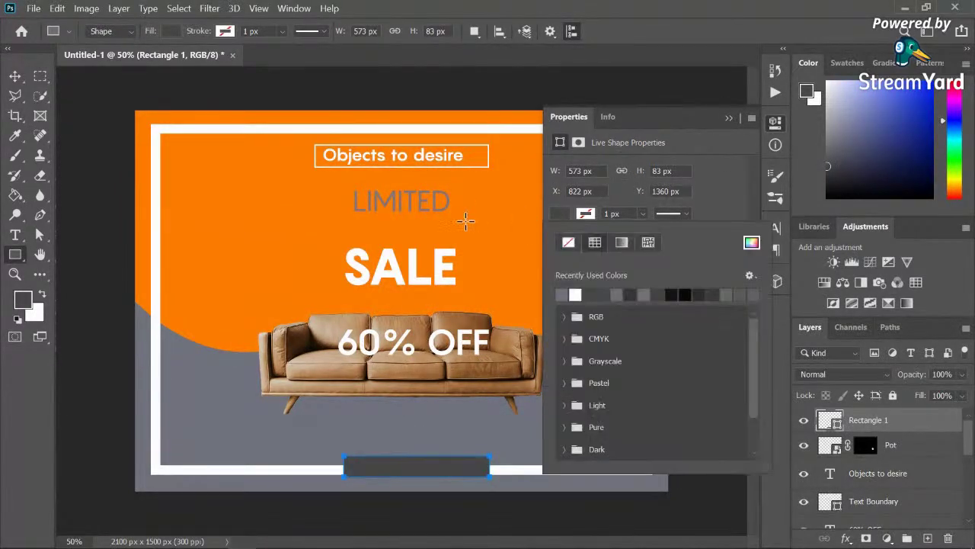
{"action": "left_click", "coordinate": [752, 242]}
{"action": "left_click", "coordinate": [317, 207]}
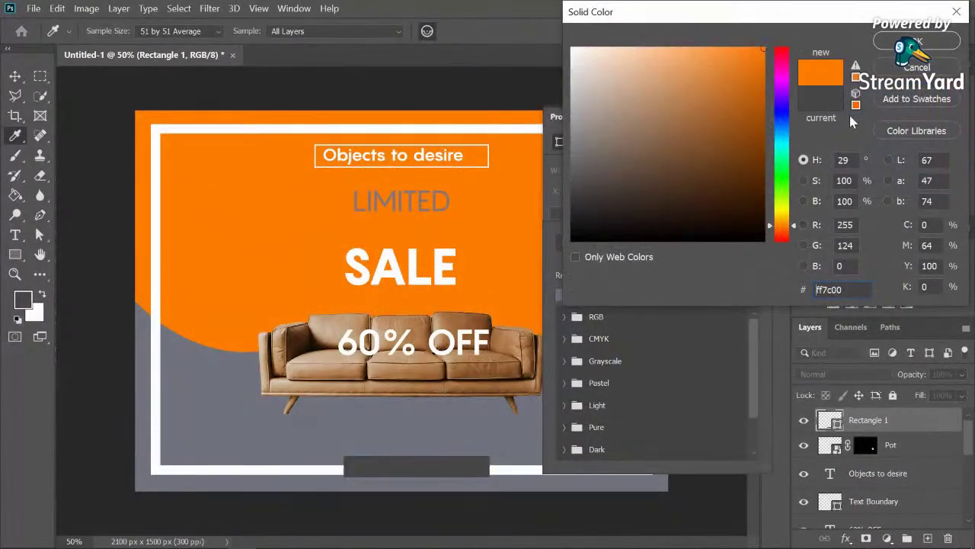
{"action": "left_click", "coordinate": [917, 42]}
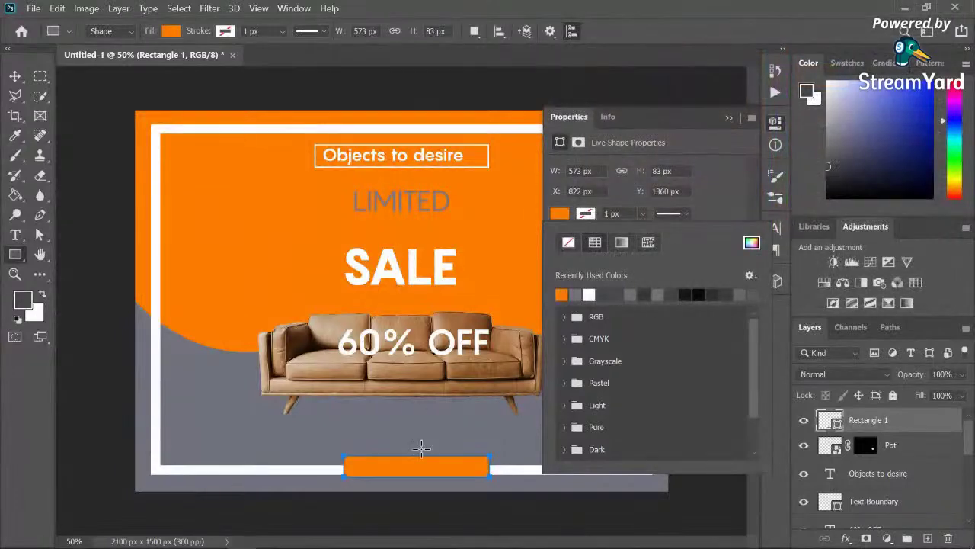
{"action": "left_click", "coordinate": [728, 119]}
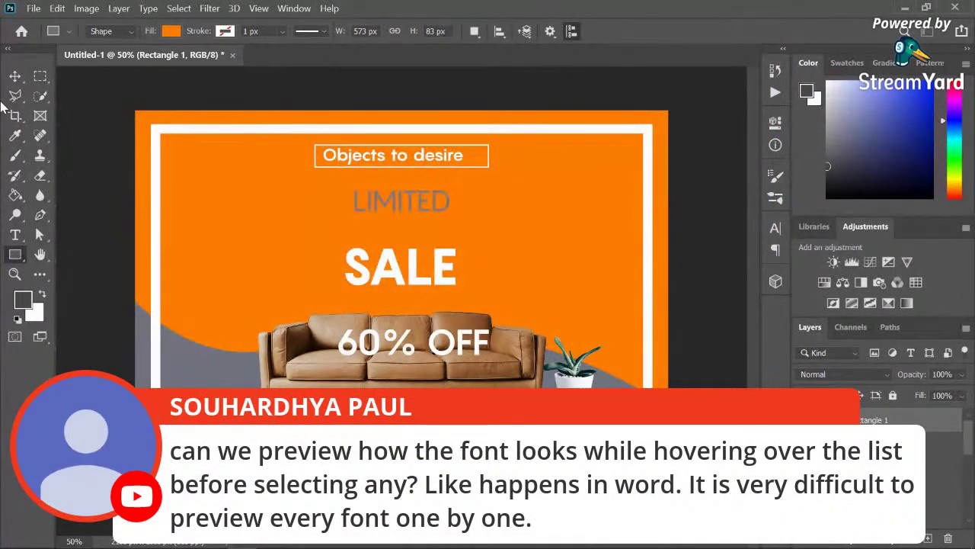
Step: Enlarge the orange rectangle proportionally to about 113.60%, keeping it over the middle of the lower white border
{"action": "left_click", "coordinate": [15, 77]}
{"action": "key", "text": "ctrl+t"}
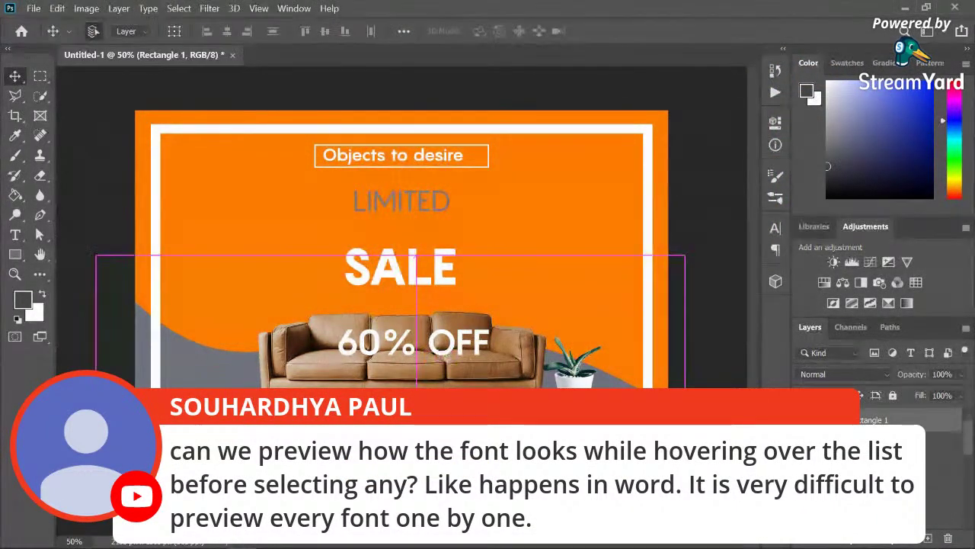
{"action": "left_click_drag", "start_coordinate": [416, 456], "coordinate": [416, 451]}
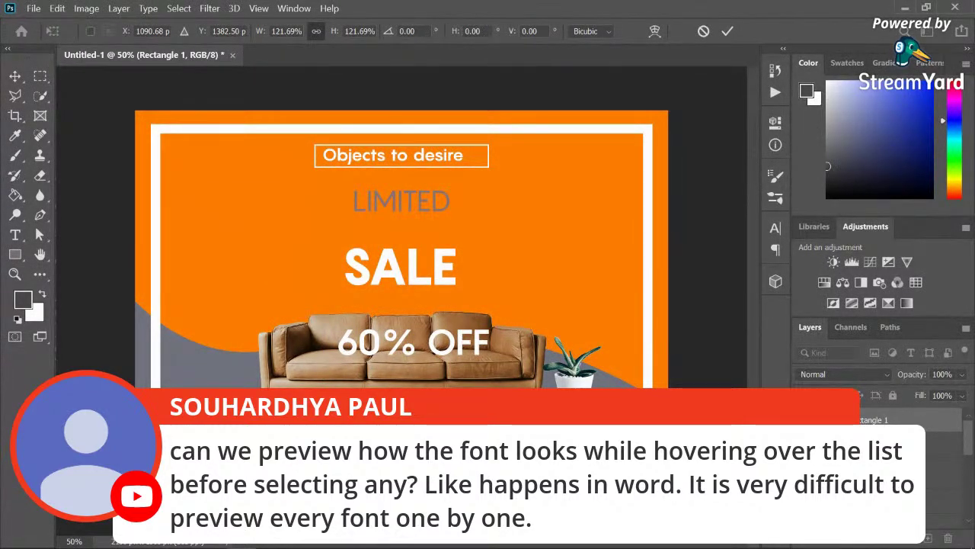
{"action": "mouse_move", "coordinate": [472, 461]}
{"action": "left_mouse_down"}
{"action": "mouse_move", "coordinate": [451, 461]}
{"action": "mouse_move", "coordinate": [488, 462]}
{"action": "left_mouse_up"}
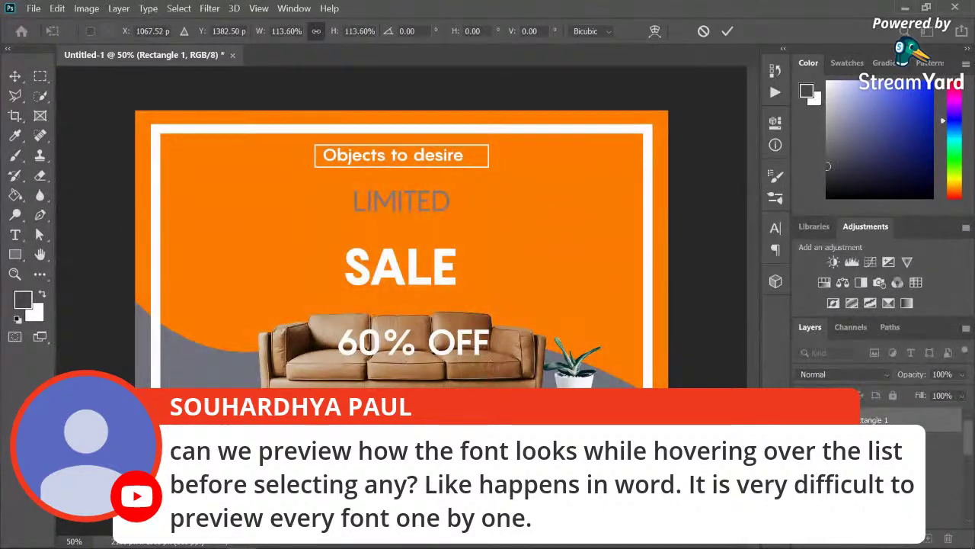
{"action": "left_click", "coordinate": [15, 76]}
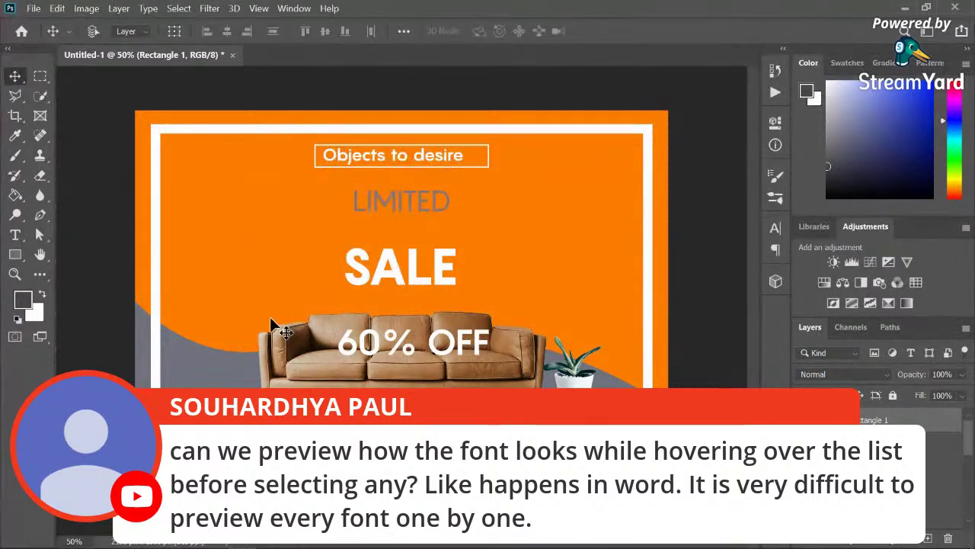
{"action": "left_click", "coordinate": [14, 235]}
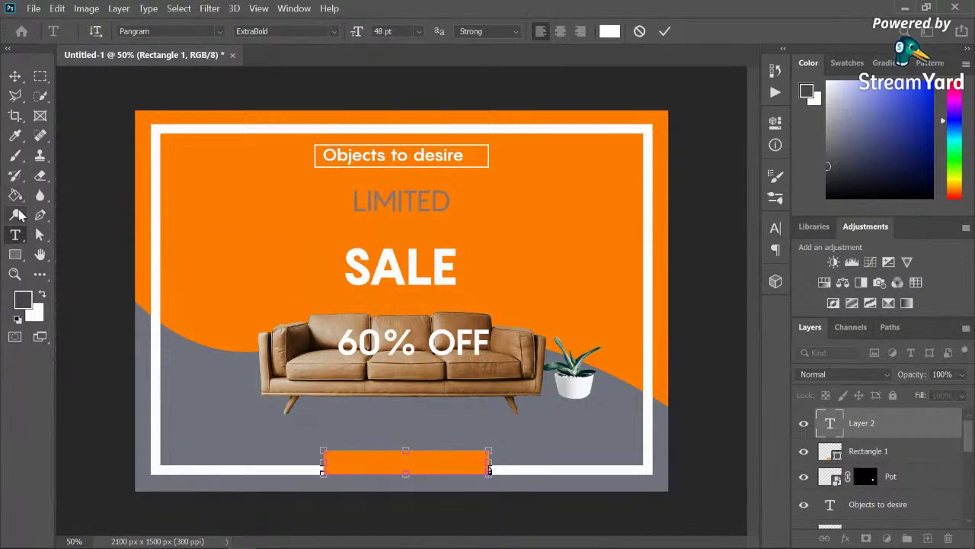
{"action": "left_click", "coordinate": [910, 456]}
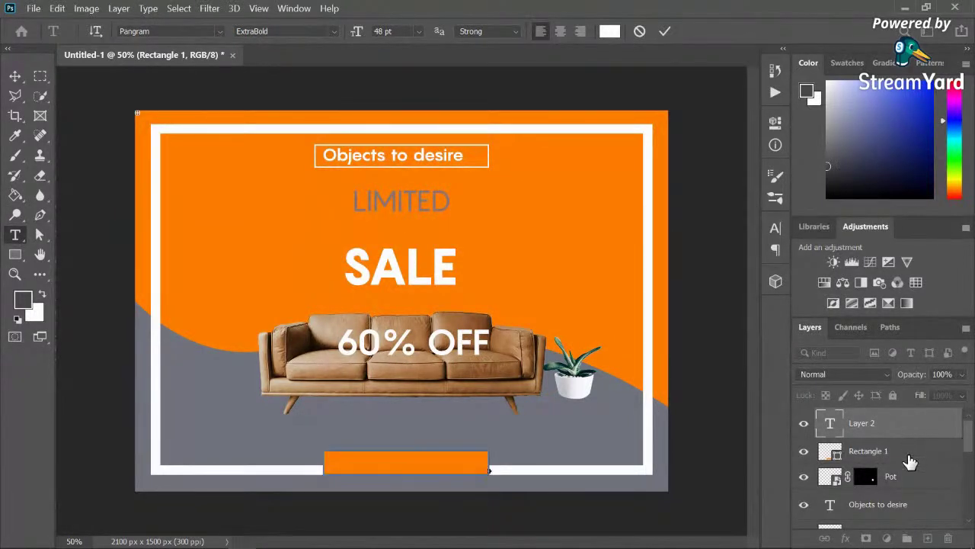
{"action": "left_click_drag", "start_coordinate": [884, 424], "coordinate": [948, 538]}
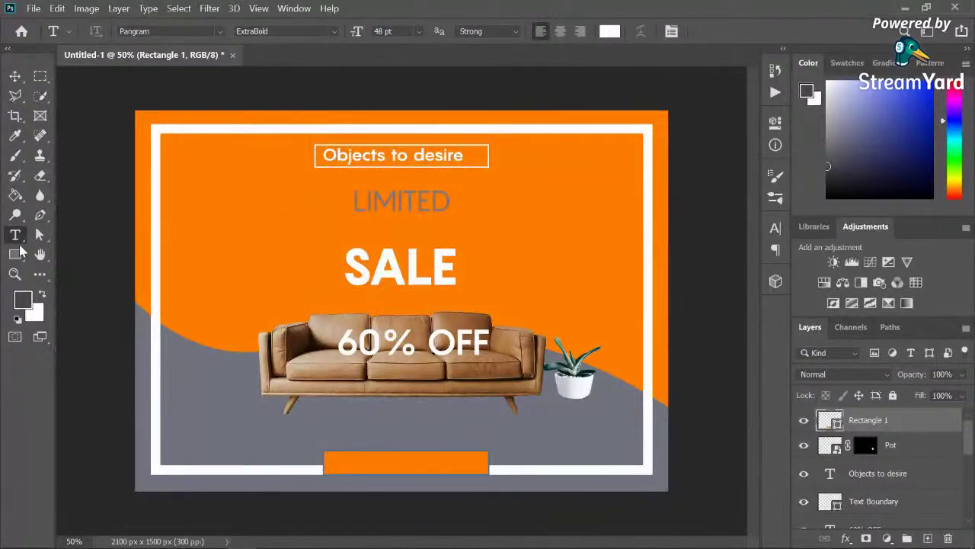
Step: Add the white text GRAB NOW in Pangram ExtraBold 48 pt on the orange area left of the SALE heading
{"action": "left_click", "coordinate": [191, 224]}
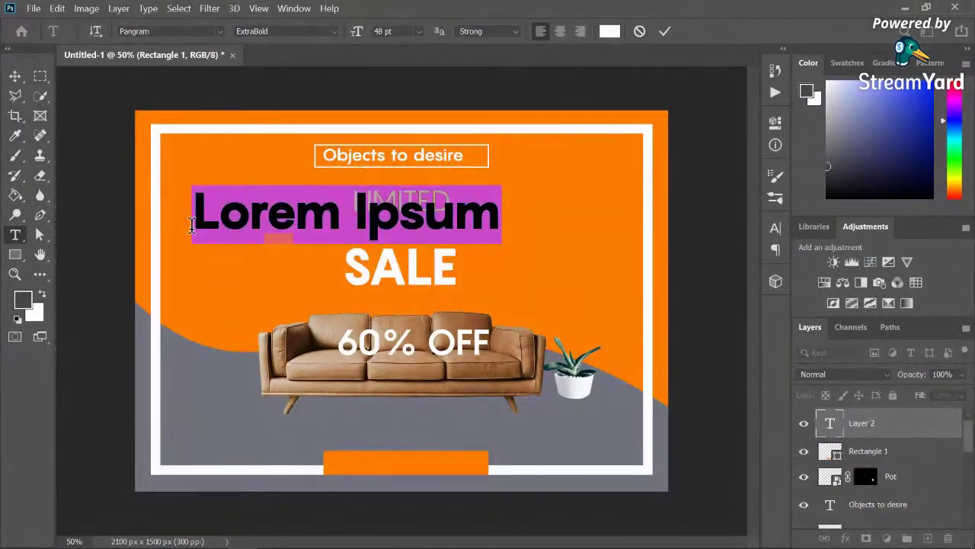
{"action": "key", "text": "BackSpace"}
{"action": "type", "text": "GRAB NOE"}
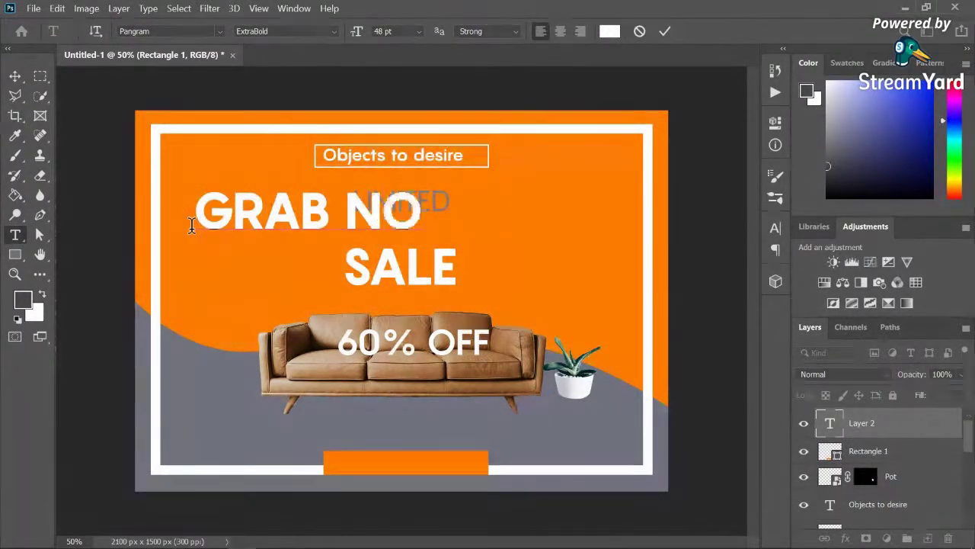
{"action": "key", "text": "BackSpace"}
{"action": "type", "text": "W"}
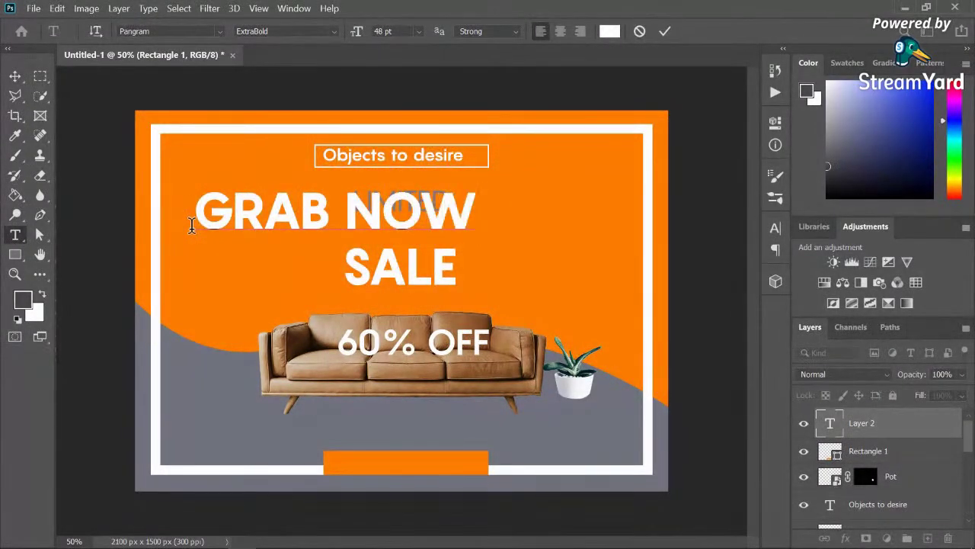
Step: Scale the GRAB NOW text to 32.50% and centre it on the orange rectangle in the lower white border
{"action": "left_click", "coordinate": [15, 76]}
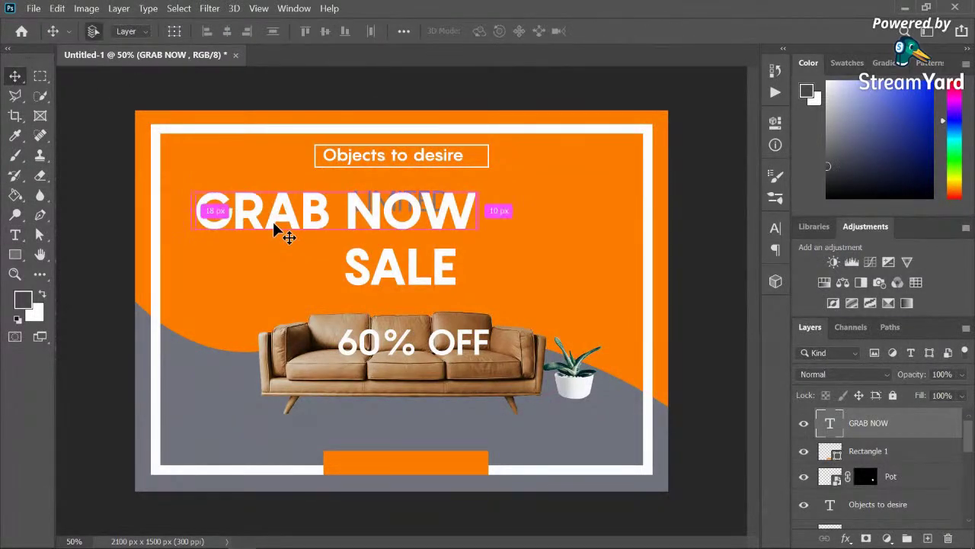
{"action": "key", "text": "ctrl+t"}
{"action": "left_click_drag", "start_coordinate": [477, 185], "coordinate": [432, 468]}
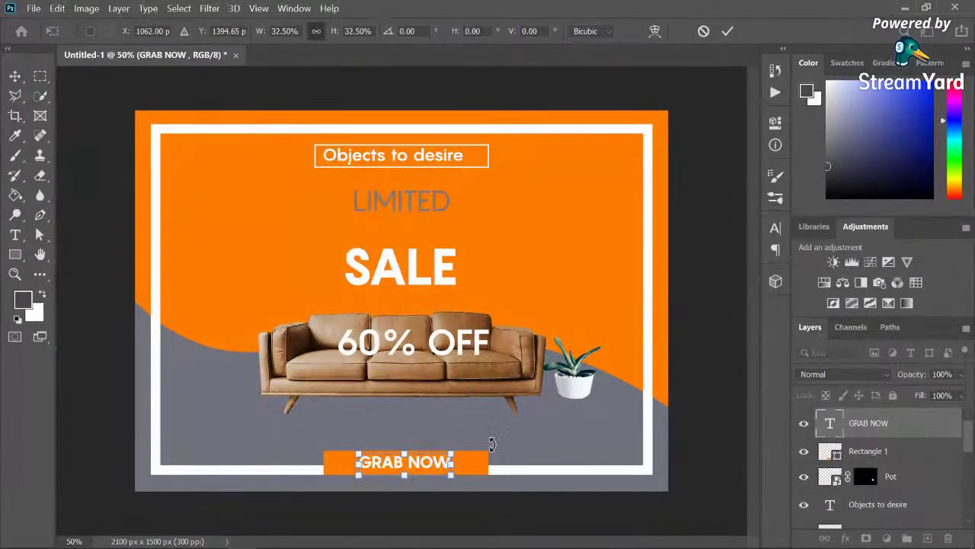
{"action": "key", "text": "Return"}
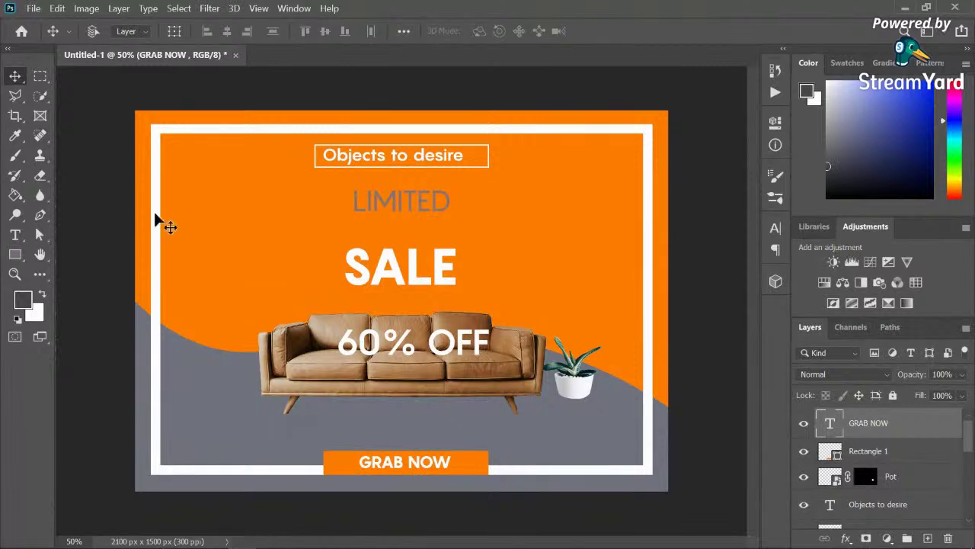
Step: Rename the orange rectangle's layer as GRAB BG RECTANGLE
{"action": "left_click", "coordinate": [913, 451]}
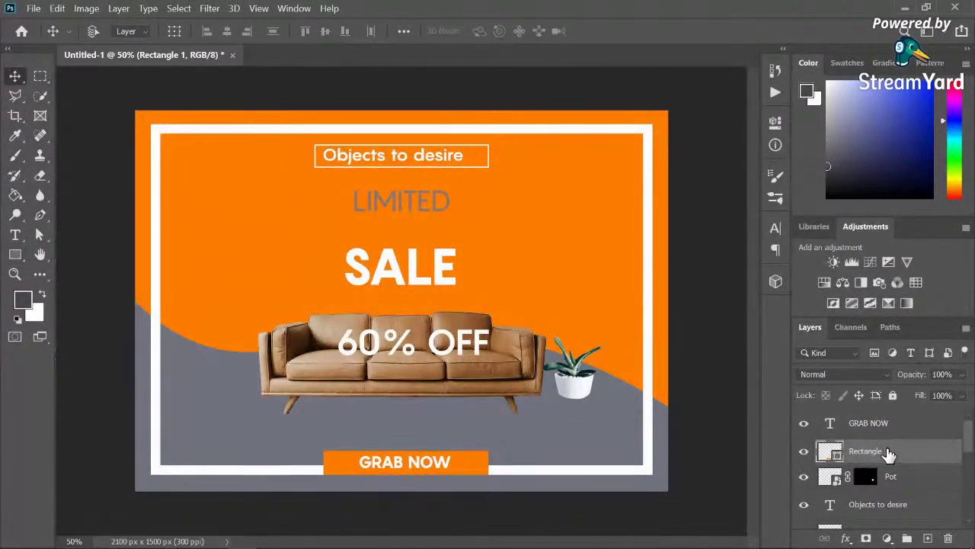
{"action": "double_click", "coordinate": [869, 451]}
{"action": "type", "text": "GRAB"}
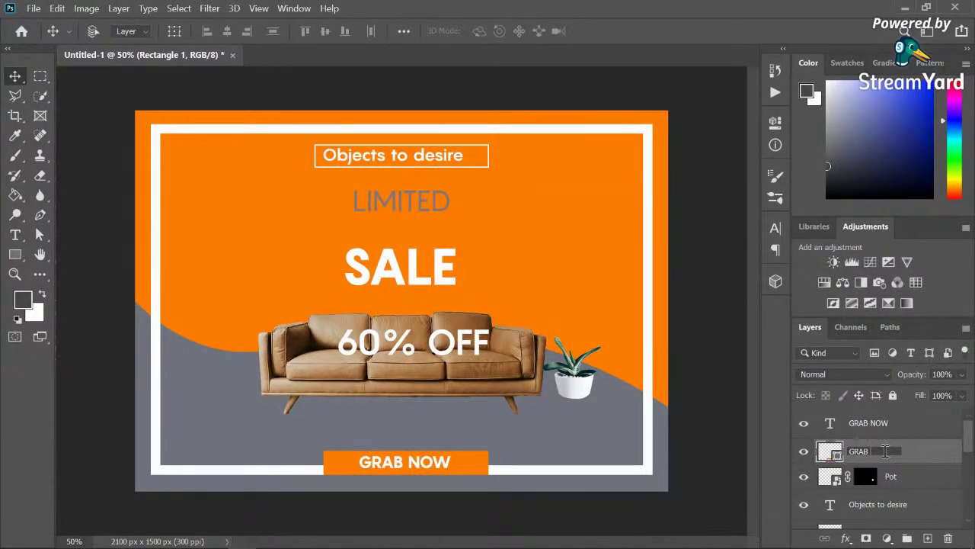
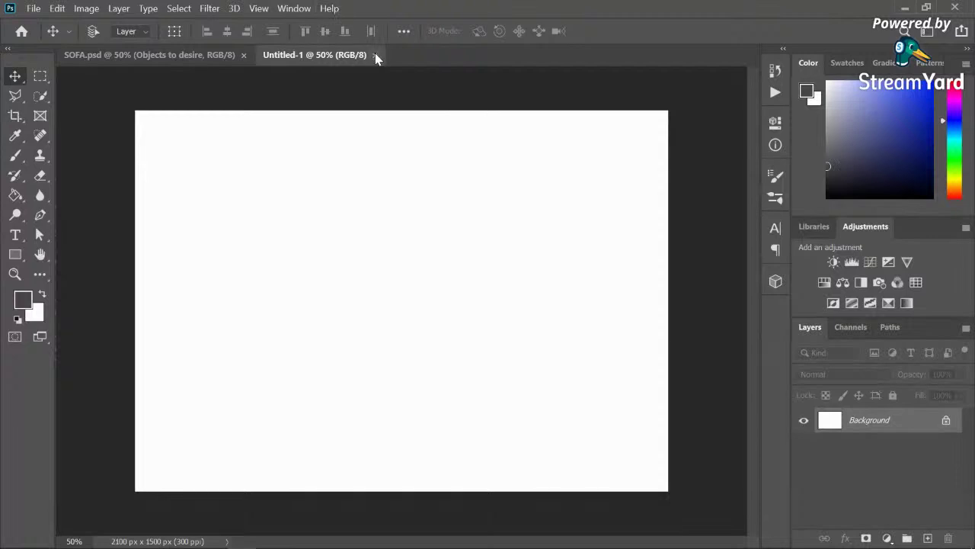
Step: Replace the blank document with a new 3 x 4 inch, 300 ppi RGB document and unlock its background layer
{"action": "left_click", "coordinate": [375, 55]}
{"action": "left_click", "coordinate": [31, 8]}
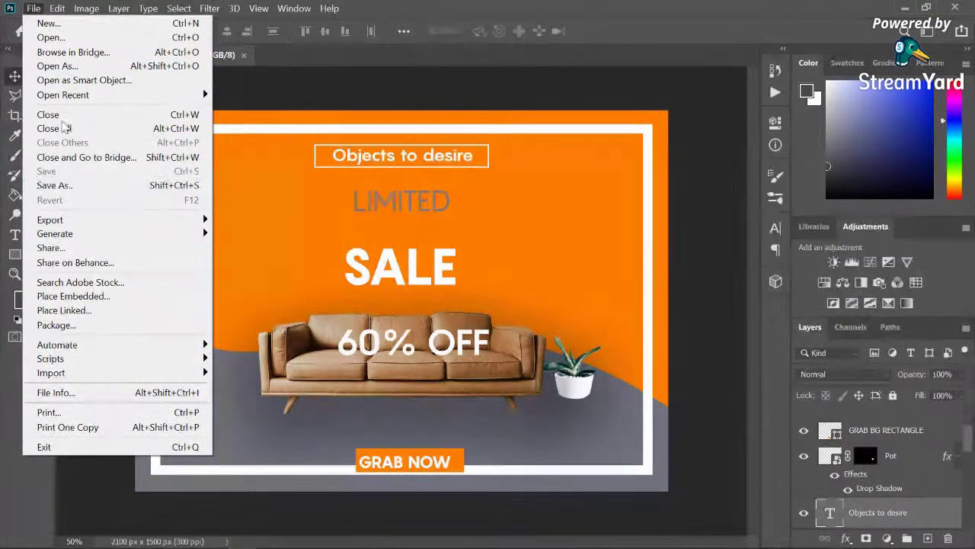
{"action": "left_click", "coordinate": [49, 23]}
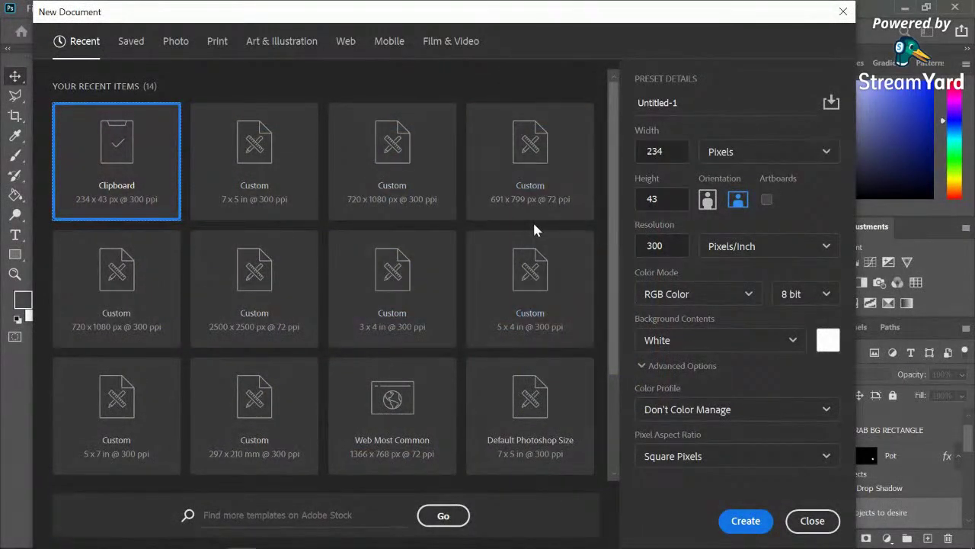
{"action": "left_click", "coordinate": [453, 256]}
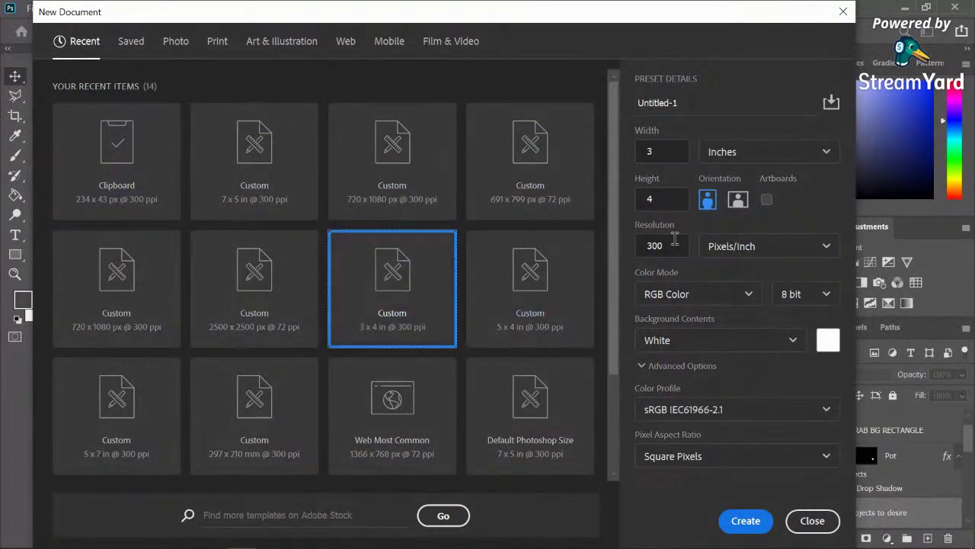
{"action": "left_click", "coordinate": [731, 520]}
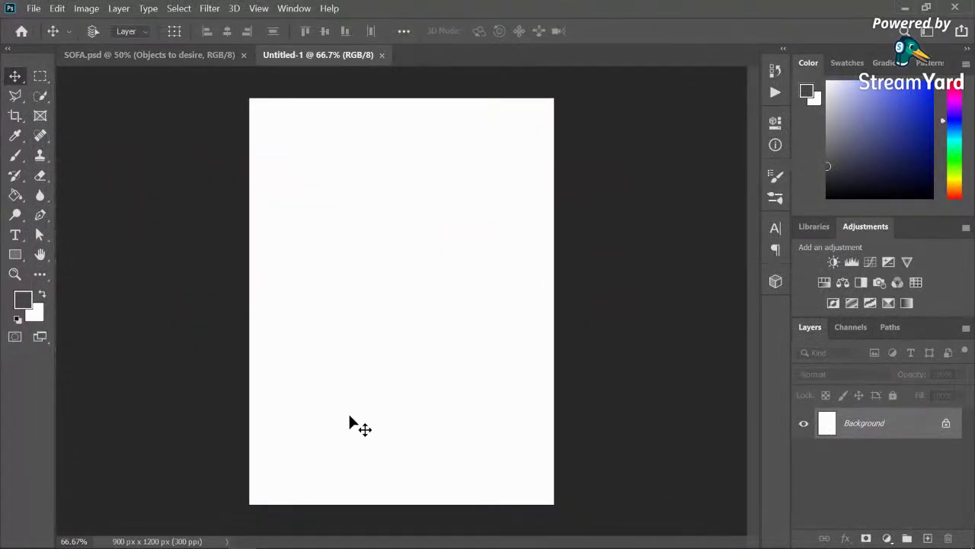
{"action": "left_click", "coordinate": [945, 423]}
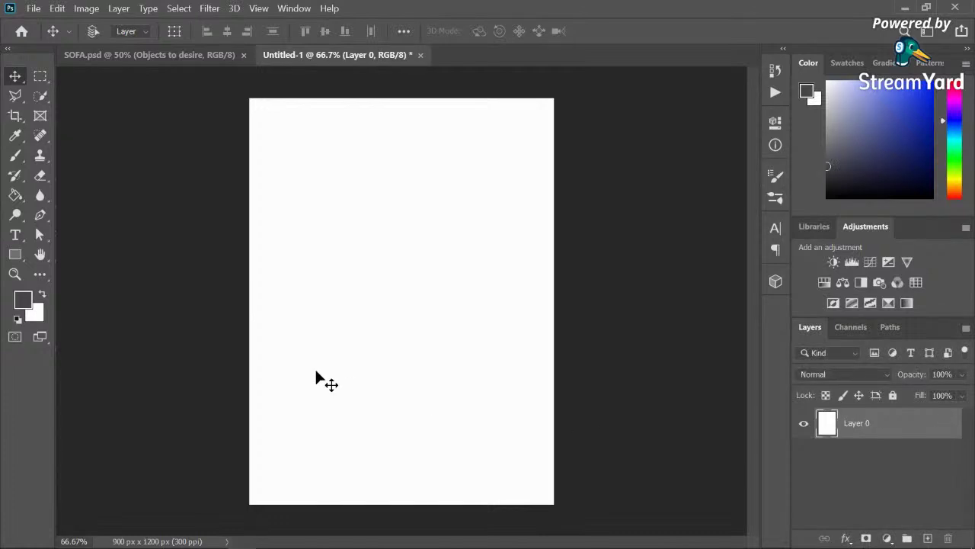
Step: Set the foreground colour to 02b040 and fill the whole canvas with it using the Paint Bucket
{"action": "left_click", "coordinate": [15, 195]}
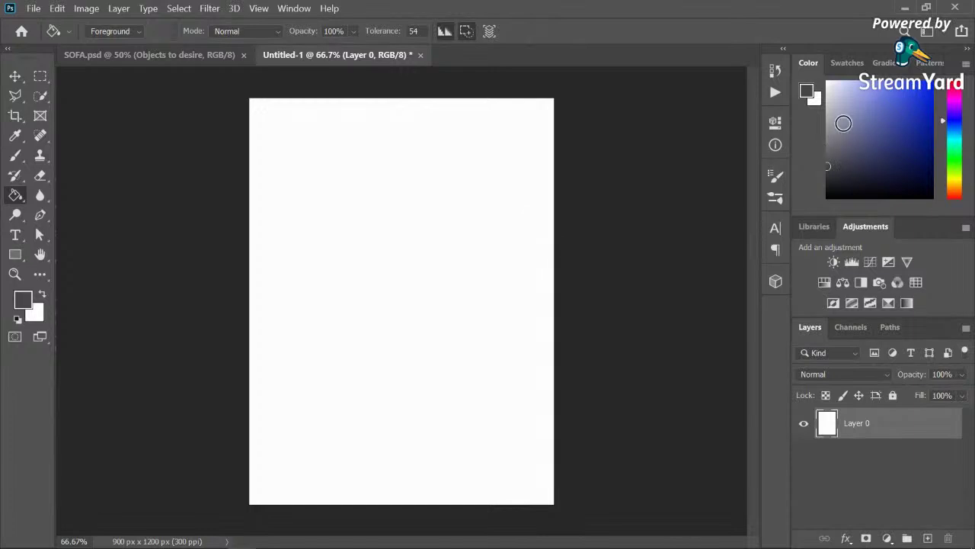
{"action": "left_click", "coordinate": [812, 89]}
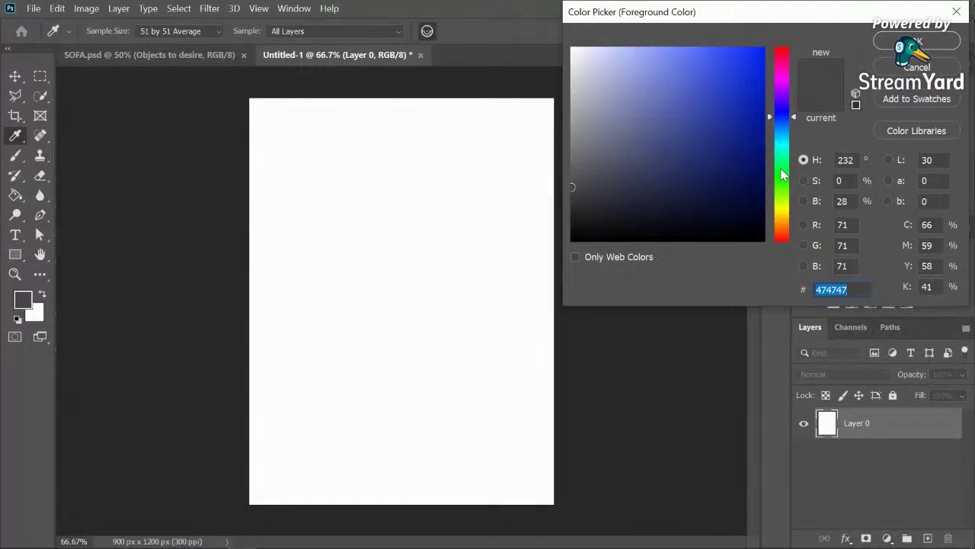
{"action": "left_click_drag", "start_coordinate": [781, 118], "coordinate": [781, 88]}
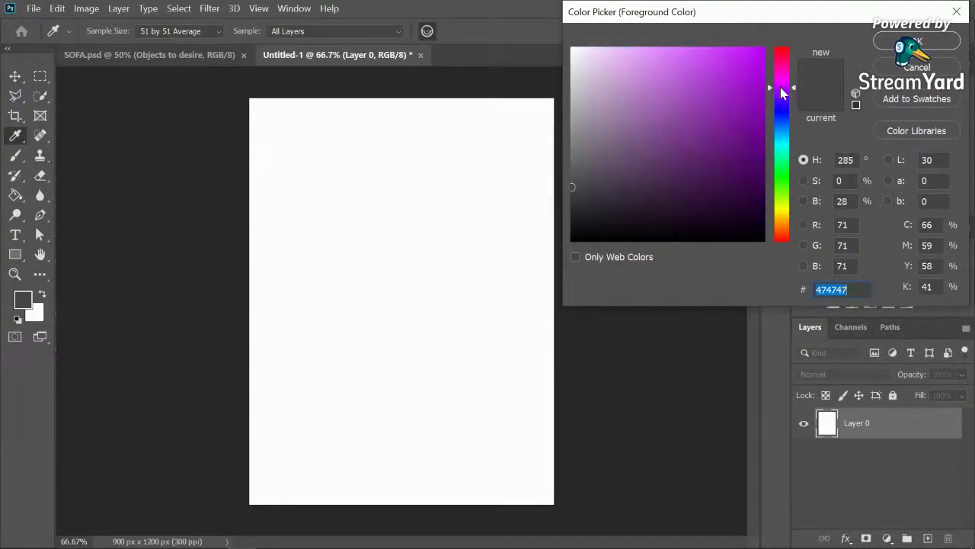
{"action": "left_click", "coordinate": [736, 116]}
{"action": "mouse_move", "coordinate": [736, 116]}
{"action": "left_mouse_down"}
{"action": "mouse_move", "coordinate": [761, 144]}
{"action": "mouse_move", "coordinate": [762, 114]}
{"action": "left_mouse_up"}
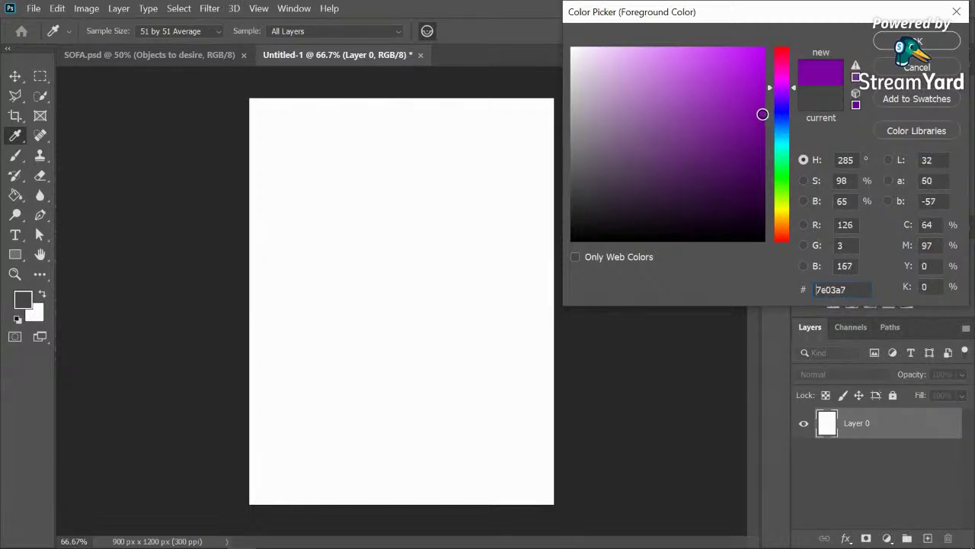
{"action": "double_click", "coordinate": [856, 289]}
{"action": "key", "text": "BackSpace"}
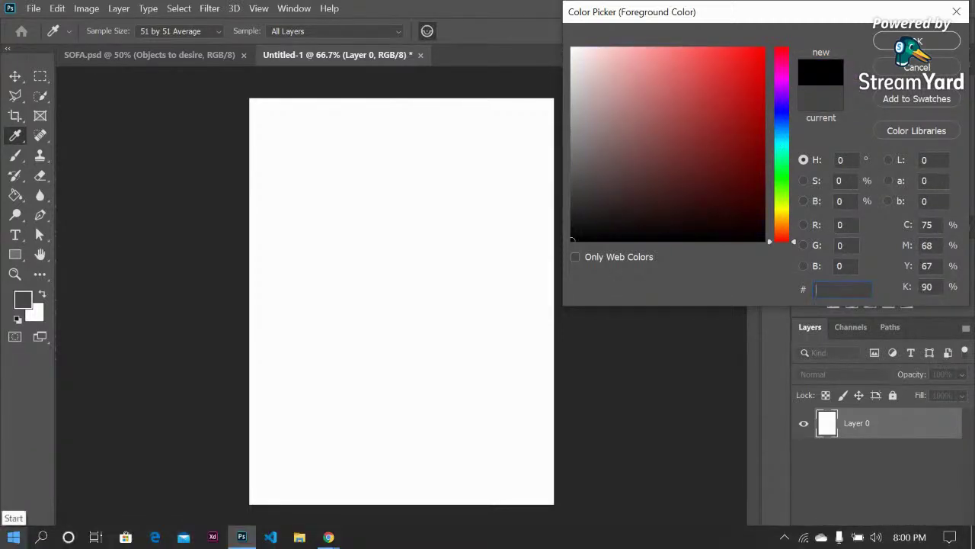
{"action": "type", "text": "2"}
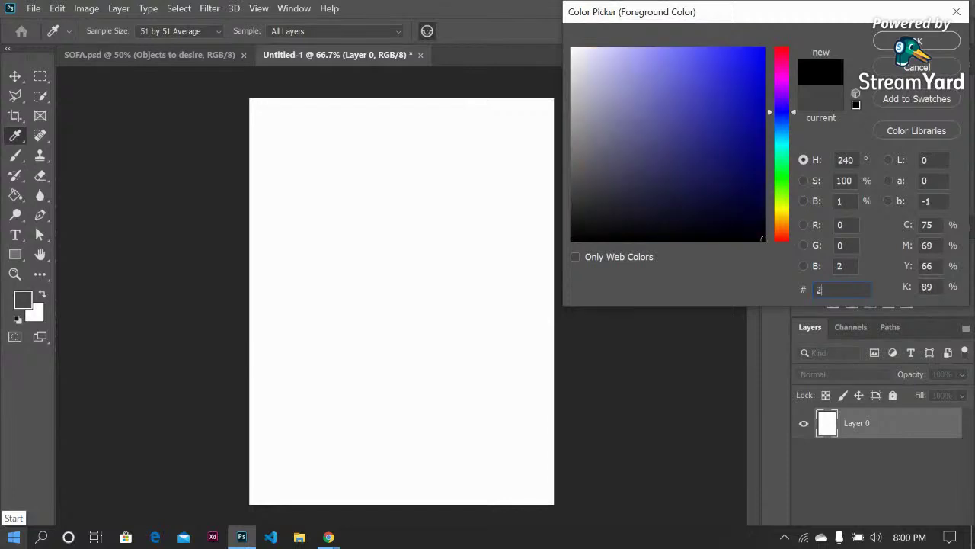
{"action": "type", "text": "b040"}
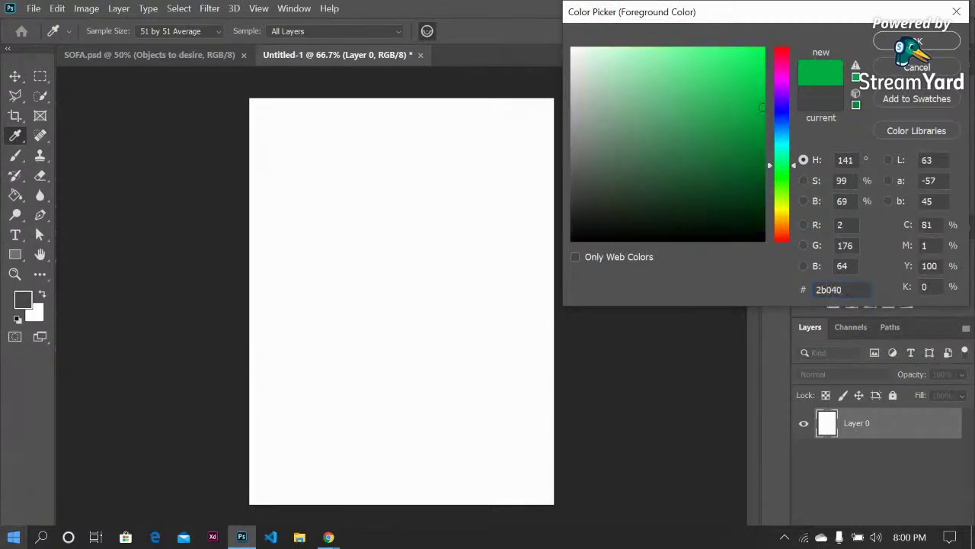
{"action": "key", "text": "Return"}
{"action": "key", "text": "g"}
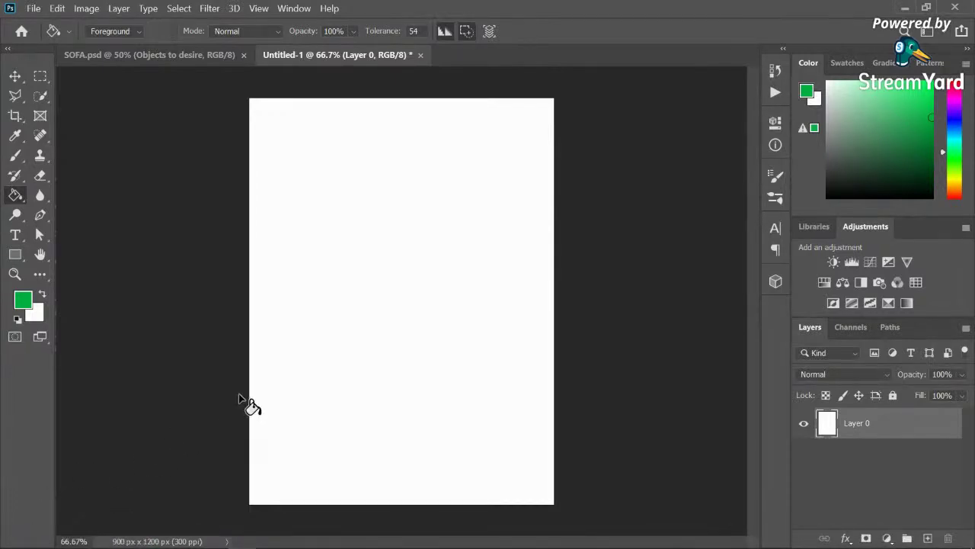
{"action": "left_click", "coordinate": [312, 383]}
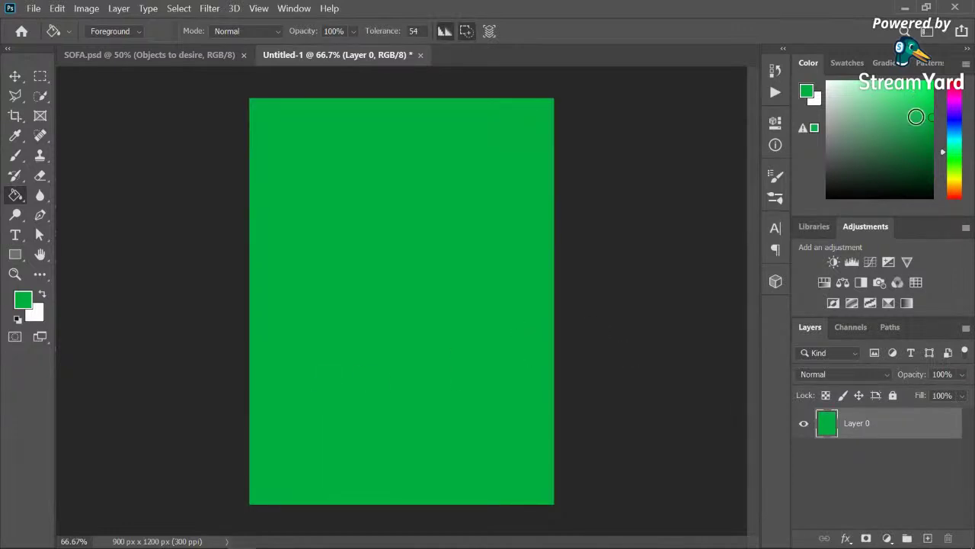
Step: Correct the foreground colour to dark purple 2b0340 and refill the canvas with it
{"action": "left_click_drag", "start_coordinate": [916, 117], "coordinate": [921, 120]}
{"action": "left_click", "coordinate": [809, 92]}
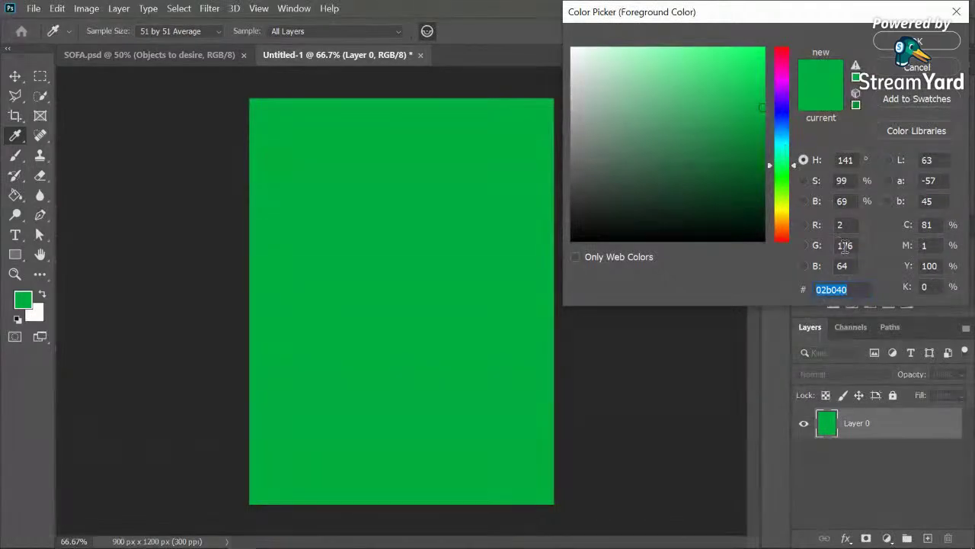
{"action": "left_click", "coordinate": [862, 289]}
{"action": "type", "text": "3"}
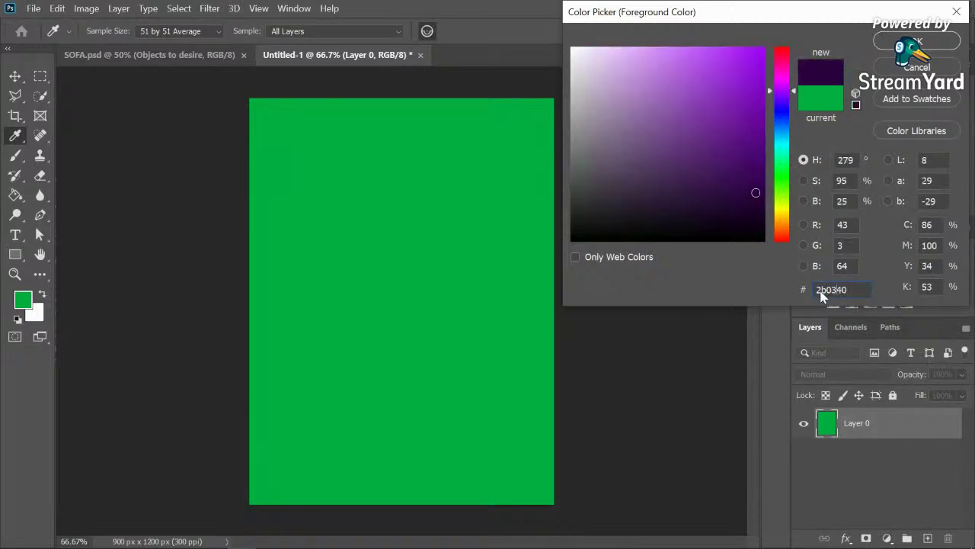
{"action": "key", "text": "Return"}
{"action": "left_click", "coordinate": [395, 281]}
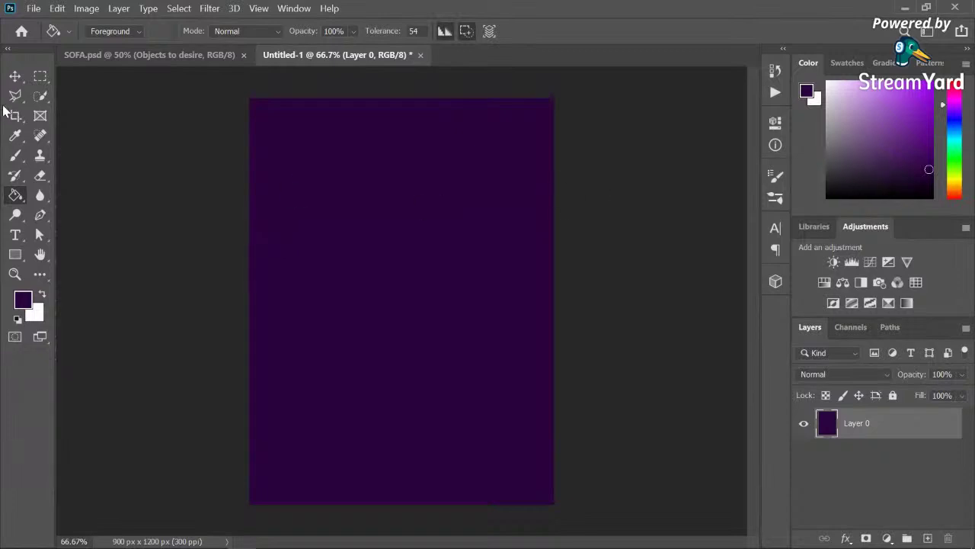
{"action": "left_click", "coordinate": [14, 76]}
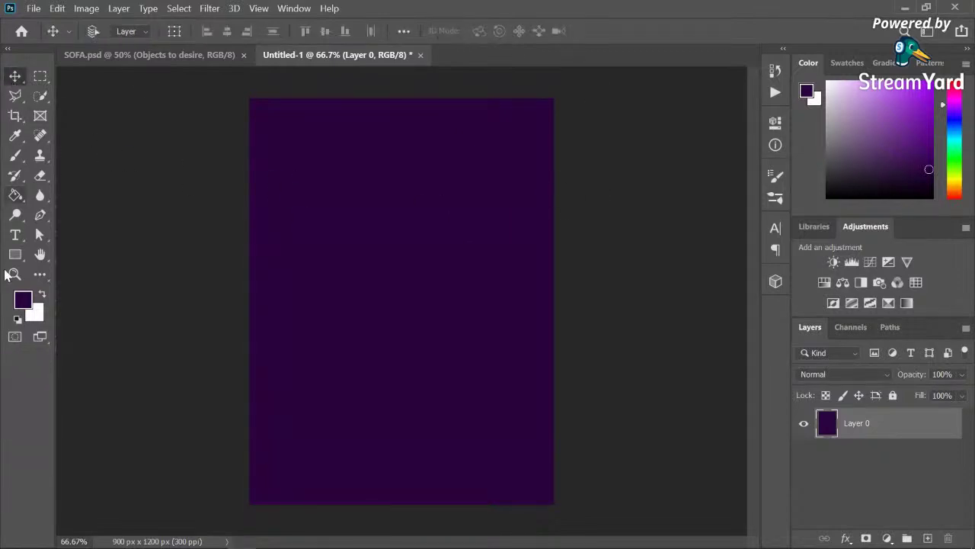
Step: Start a new shape with the Curvature Pen, placing its first anchor just above the canvas's upper-left corner
{"action": "left_click", "coordinate": [44, 218]}
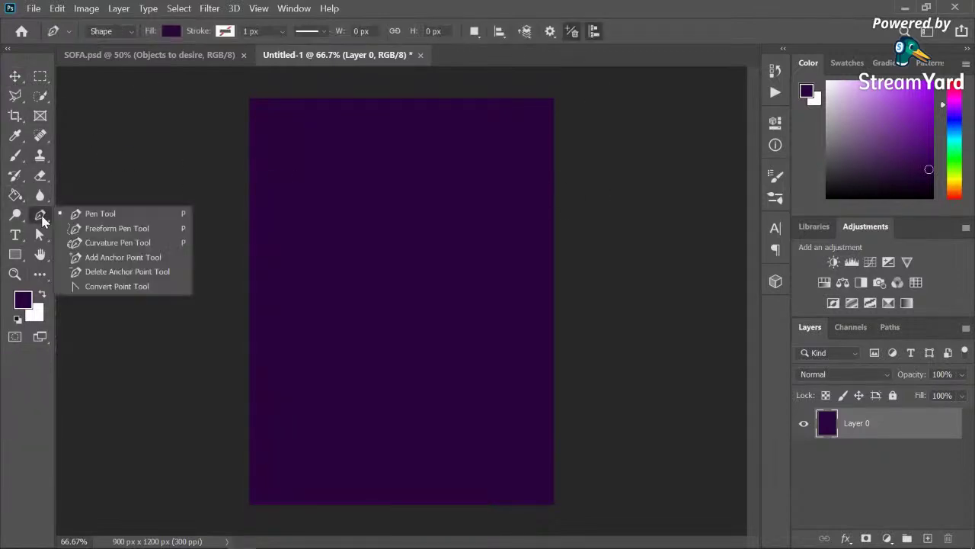
{"action": "left_click", "coordinate": [84, 240]}
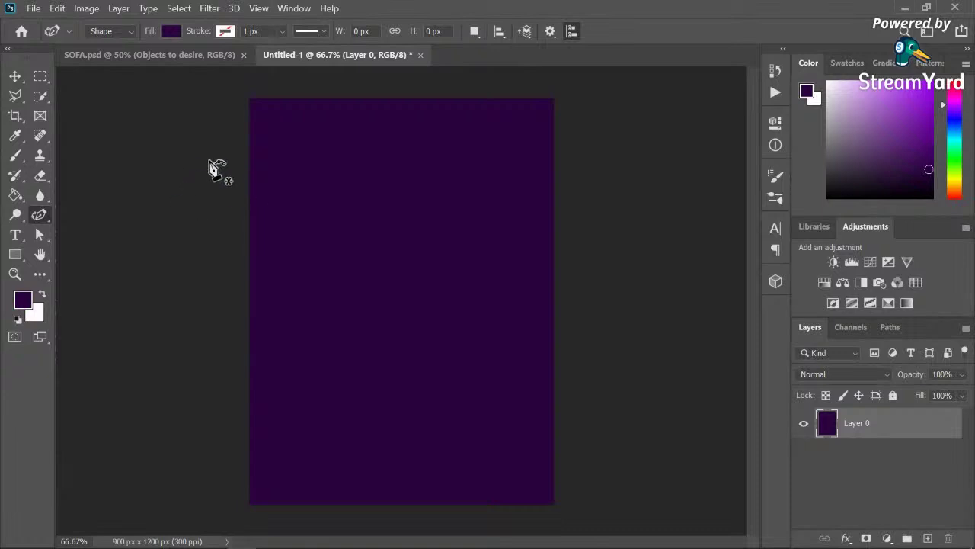
{"action": "left_click", "coordinate": [260, 86]}
{"action": "left_click", "coordinate": [304, 183]}
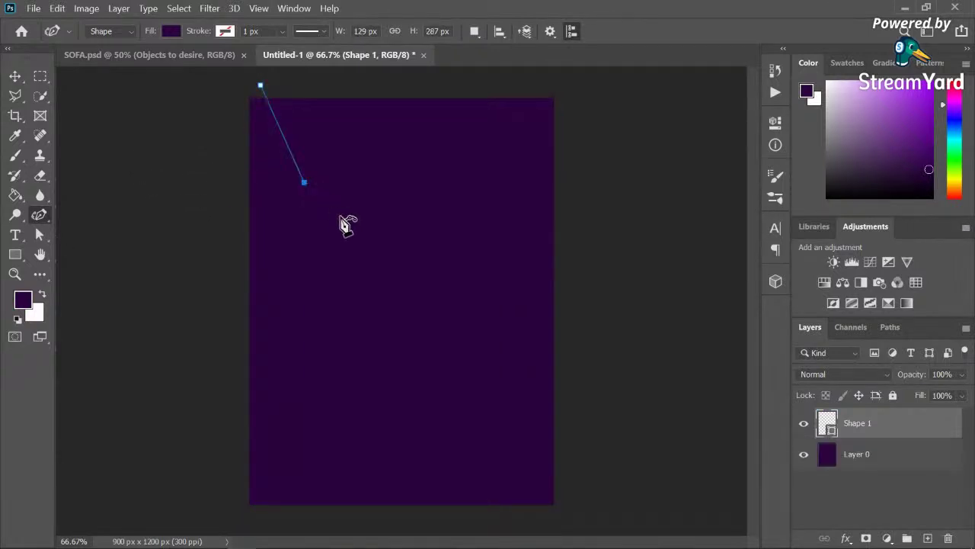
{"action": "left_click", "coordinate": [428, 250]}
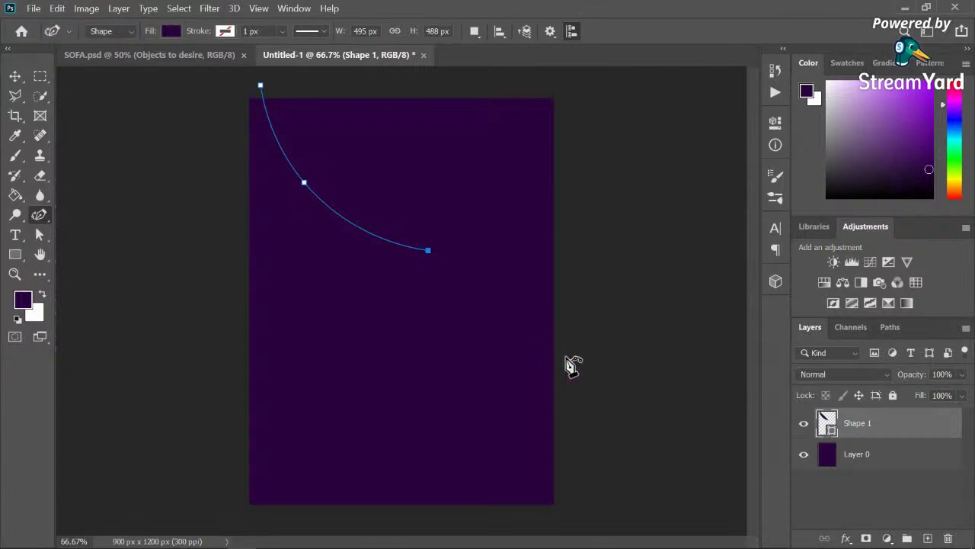
{"action": "left_click", "coordinate": [591, 390]}
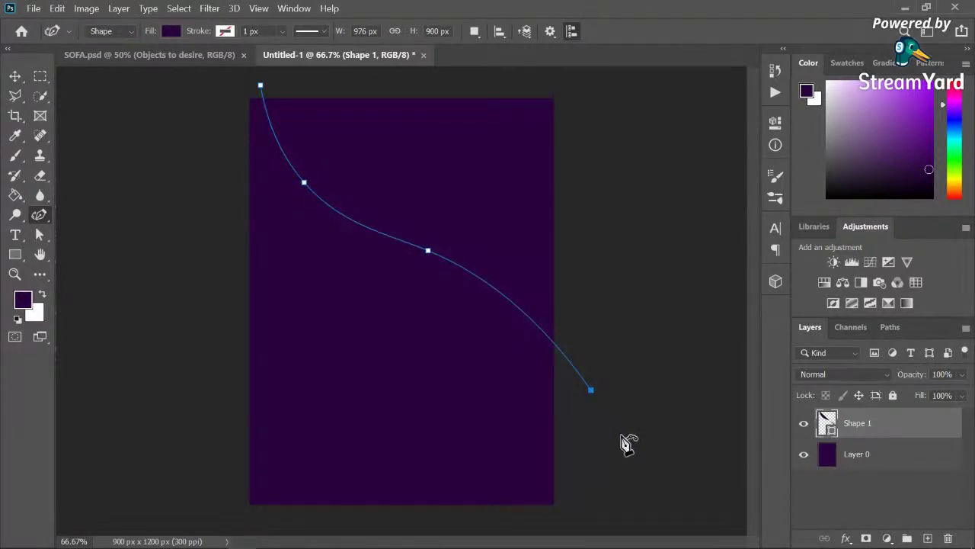
{"action": "key", "text": "ctrl+z"}
{"action": "key", "text": "ctrl+z"}
{"action": "key", "text": "ctrl+z"}
Step: Draw a wavy diagonal edge down past the canvas's right side and close it with straight Pen segments, making a shape about 1020 x 776 px
{"action": "left_click", "coordinate": [304, 152]}
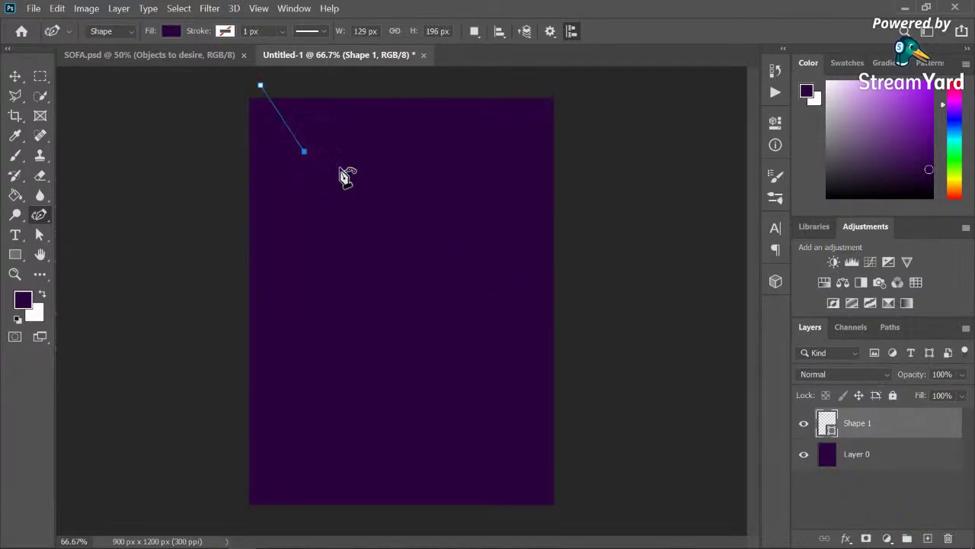
{"action": "left_click", "coordinate": [370, 182]}
{"action": "left_click", "coordinate": [460, 267]}
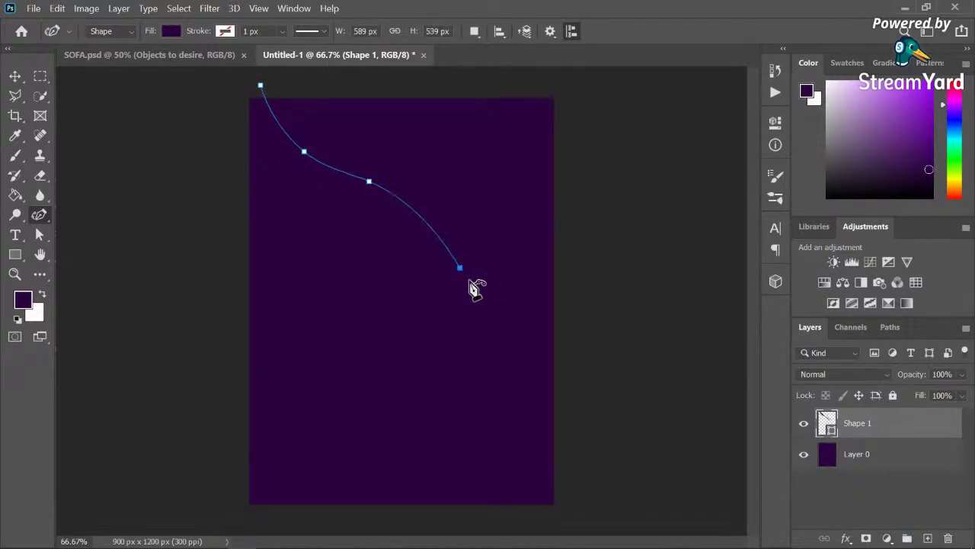
{"action": "left_click", "coordinate": [601, 347]}
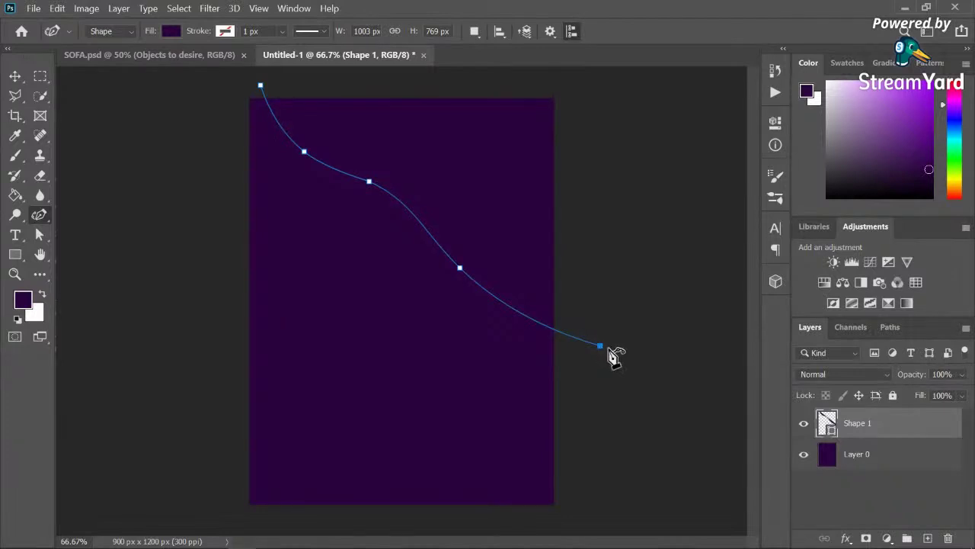
{"action": "right_click", "coordinate": [44, 219]}
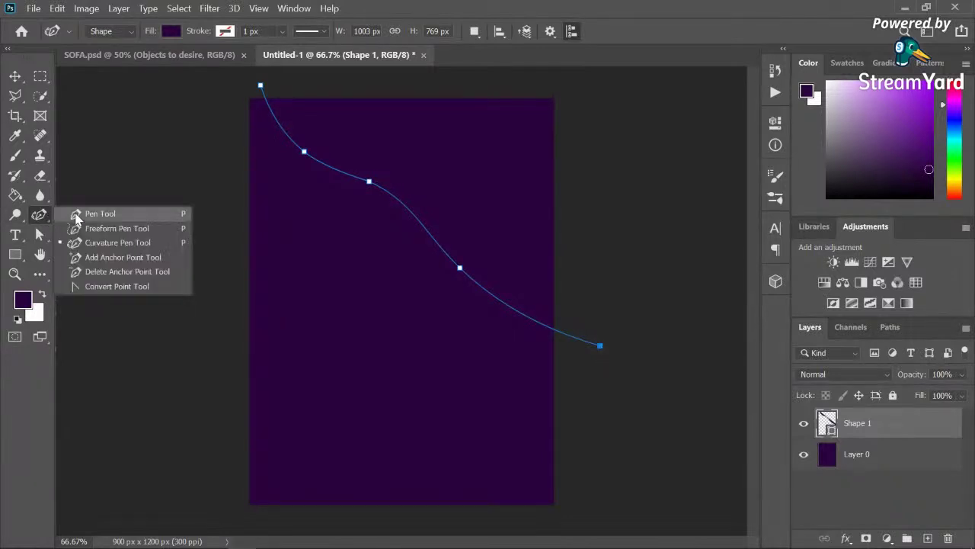
{"action": "left_click", "coordinate": [76, 220]}
{"action": "left_click", "coordinate": [606, 82]}
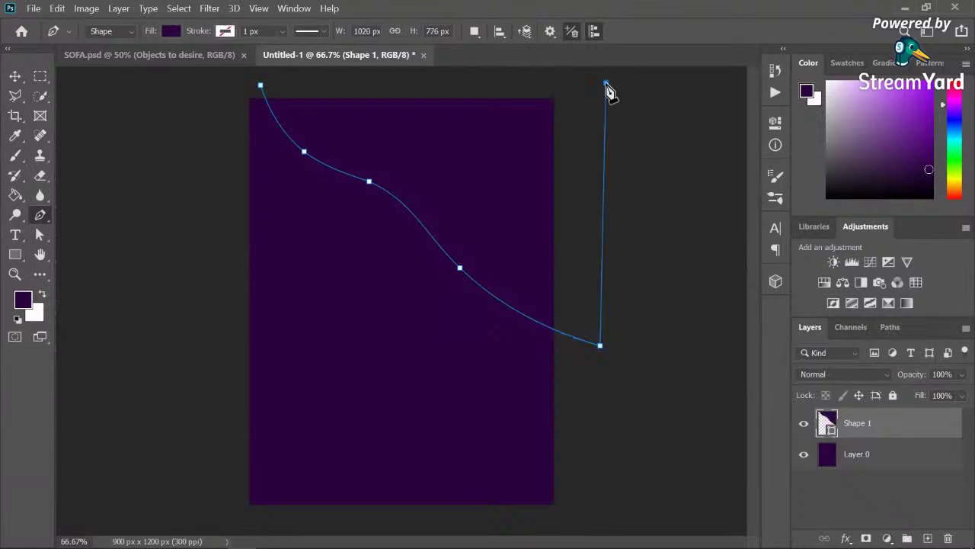
{"action": "left_click", "coordinate": [260, 86]}
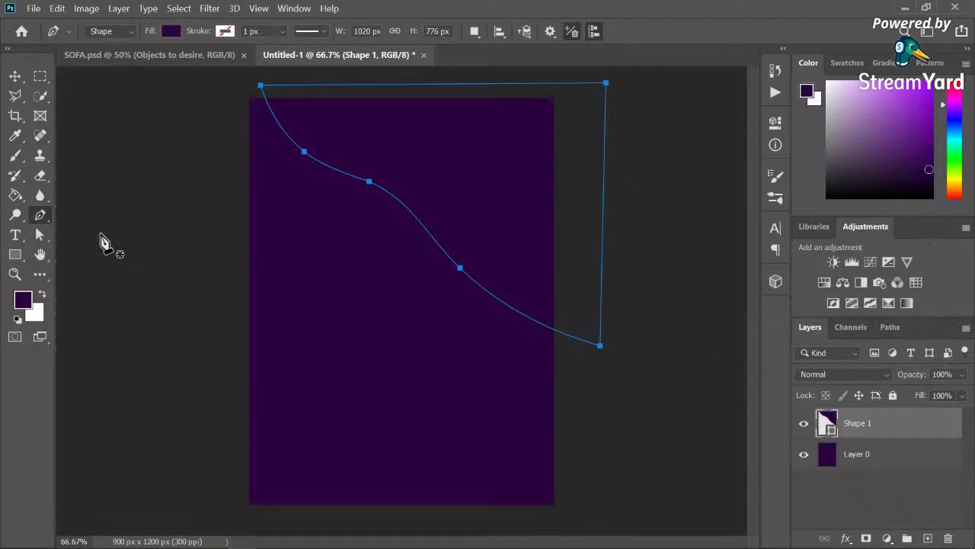
Step: Set the wavy shape's fill colour to 34034d
{"action": "left_click", "coordinate": [171, 31]}
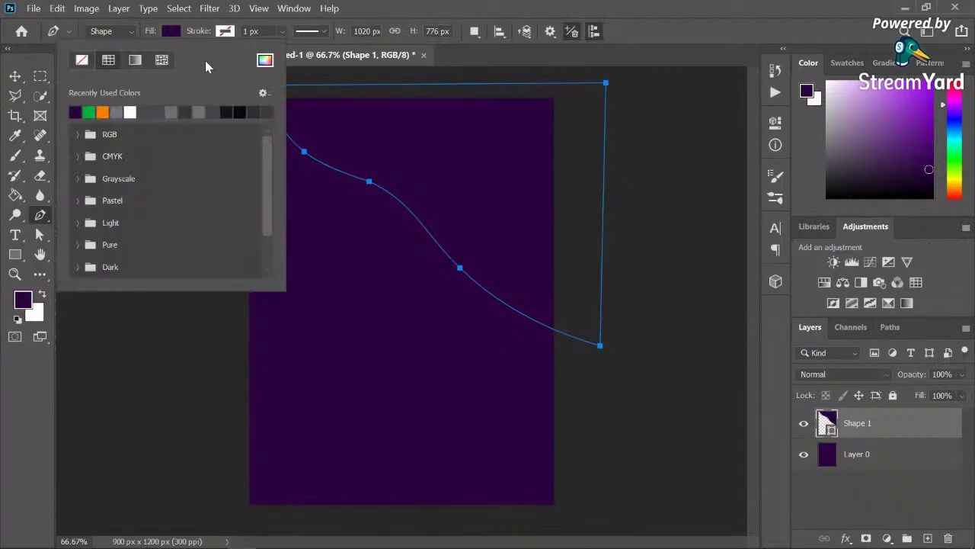
{"action": "left_click", "coordinate": [265, 59]}
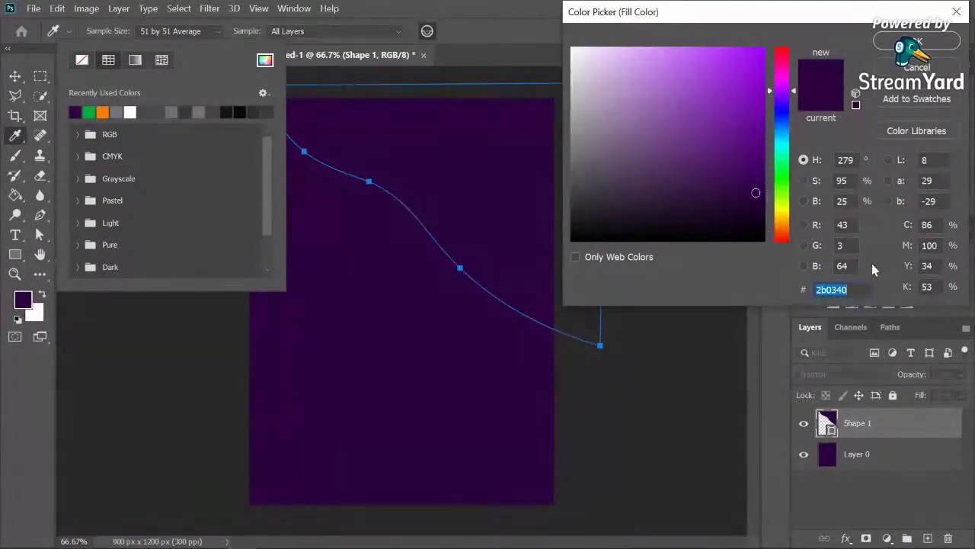
{"action": "key", "text": "BackSpace"}
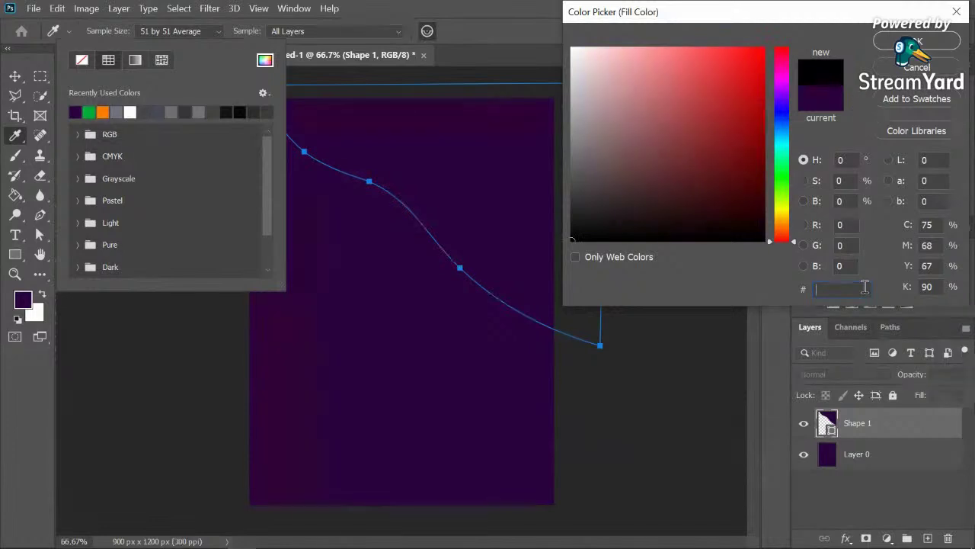
{"action": "type", "text": "3"}
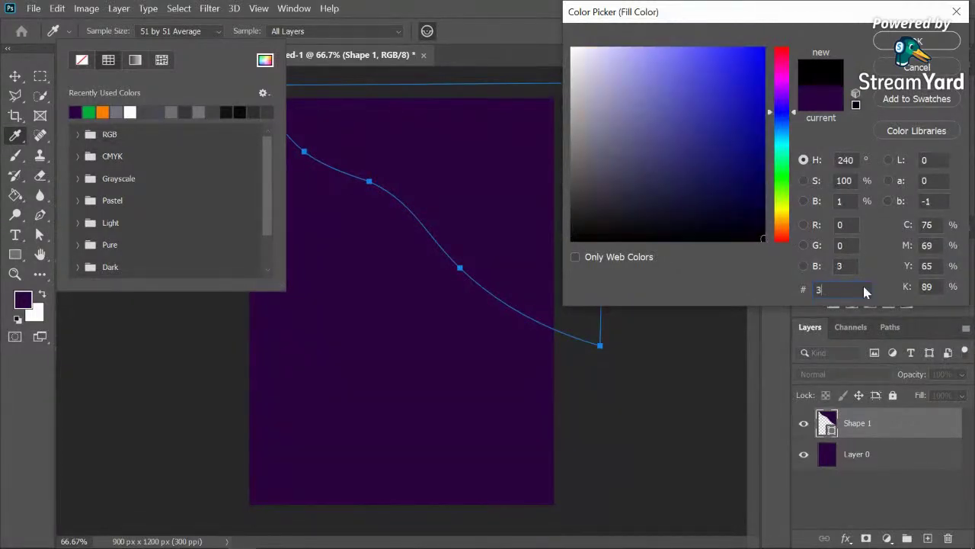
{"action": "type", "text": "4034d"}
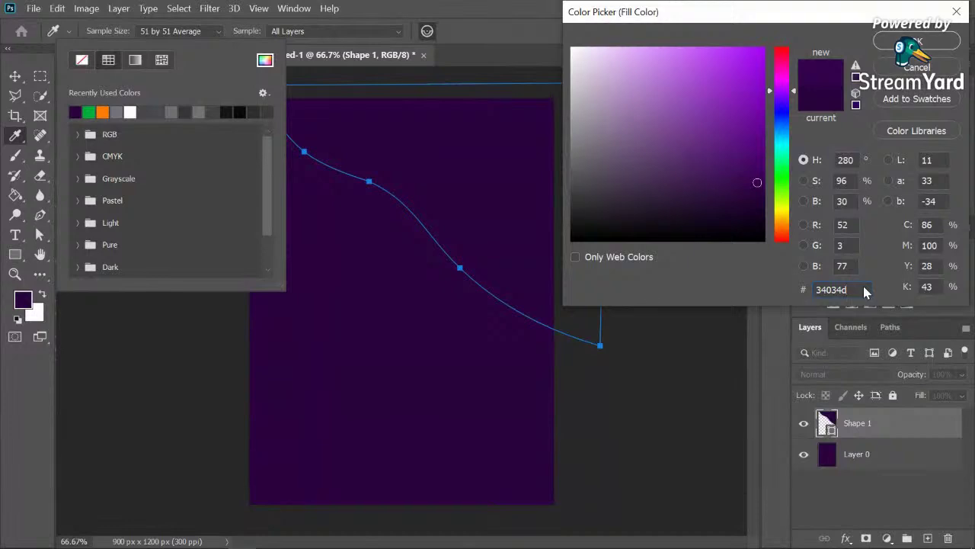
{"action": "key", "text": "Return"}
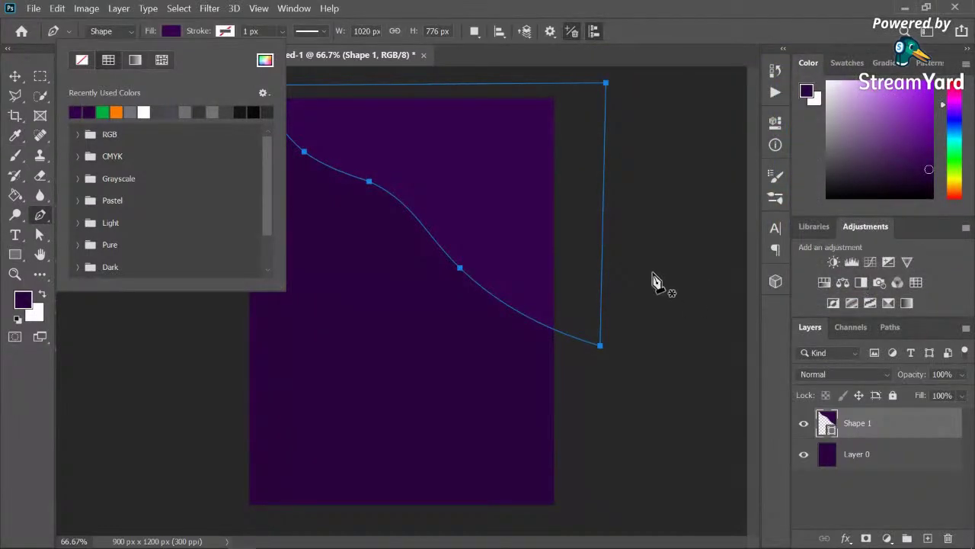
Step: Move the wavy shape slightly down and try to remove its anchor points beyond the canvas's right side
{"action": "key", "text": "v"}
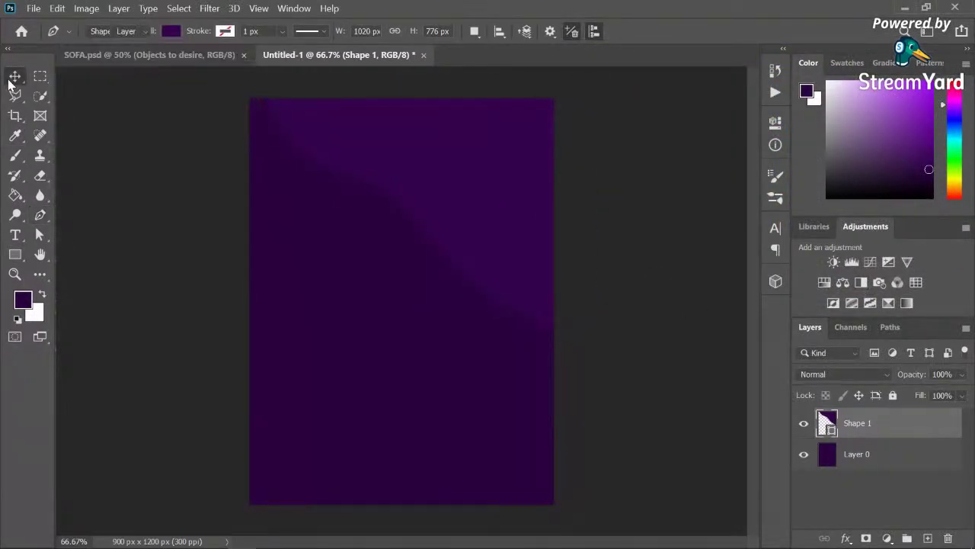
{"action": "mouse_move", "coordinate": [499, 160]}
{"action": "left_mouse_down"}
{"action": "mouse_move", "coordinate": [498, 193]}
{"action": "mouse_move", "coordinate": [492, 173]}
{"action": "mouse_move", "coordinate": [485, 201]}
{"action": "mouse_move", "coordinate": [488, 174]}
{"action": "left_mouse_up"}
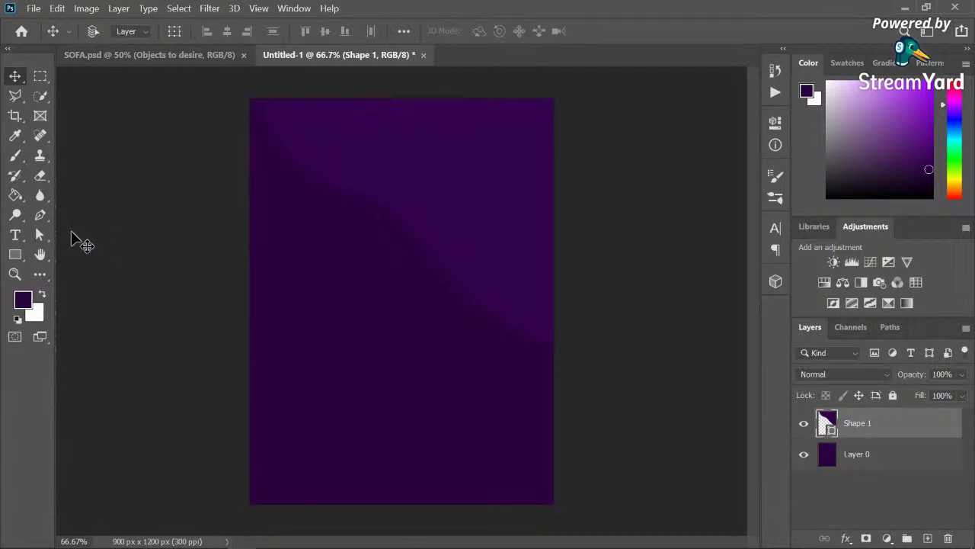
{"action": "left_click", "coordinate": [38, 218]}
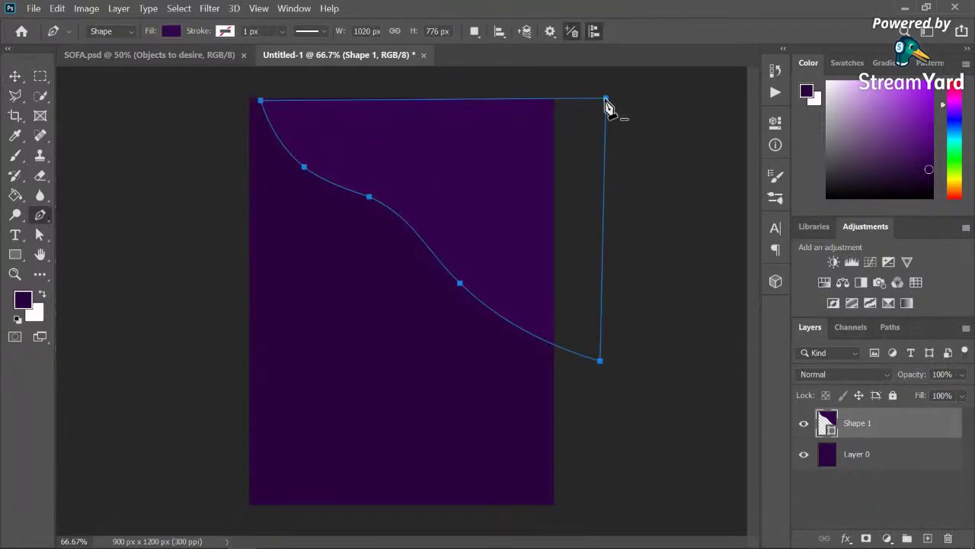
{"action": "left_click", "coordinate": [605, 99]}
{"action": "key", "text": "ctrl+z"}
{"action": "left_click", "coordinate": [601, 363]}
Step: Undo the recent edits to the shape until only the open wavy curve remains
{"action": "key", "text": "ctrl+z"}
{"action": "key", "text": "ctrl+z"}
{"action": "key", "text": "ctrl+z"}
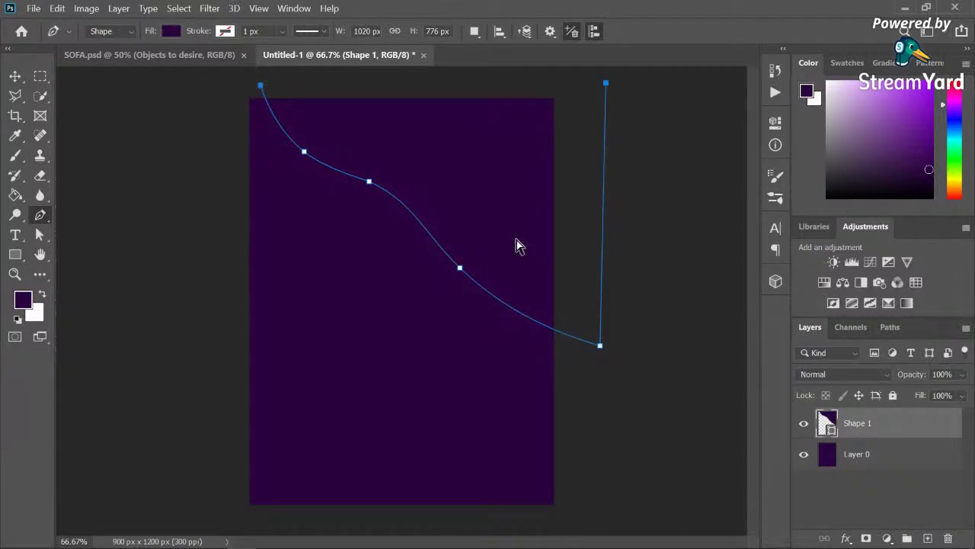
{"action": "key", "text": "ctrl+minus"}
{"action": "key", "text": "ctrl+minus"}
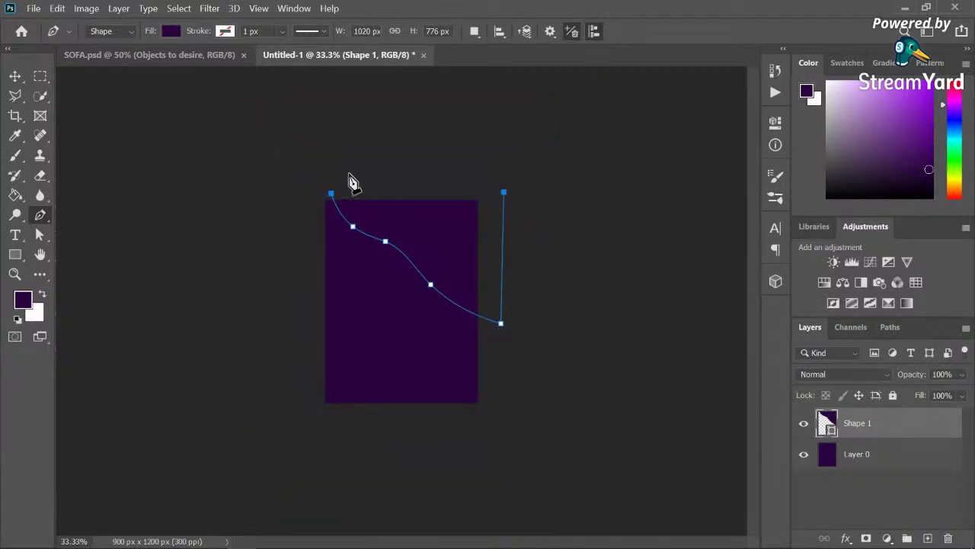
{"action": "key", "text": "ctrl+z"}
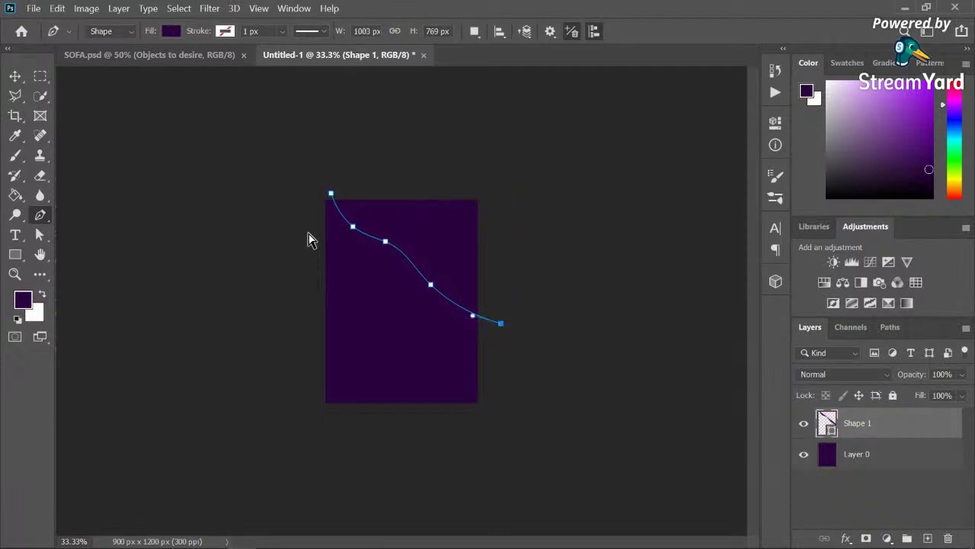
Step: Close the wavy curve through higher anchors well above the canvas using the Pen and Curvature Pen, making a shape about 1207 x 1211 px
{"action": "left_click", "coordinate": [529, 150]}
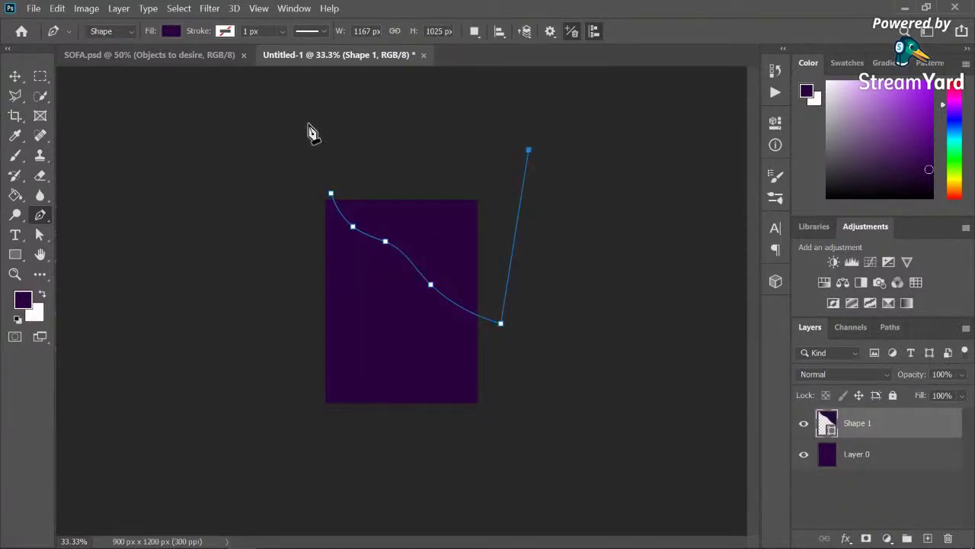
{"action": "left_click", "coordinate": [364, 118]}
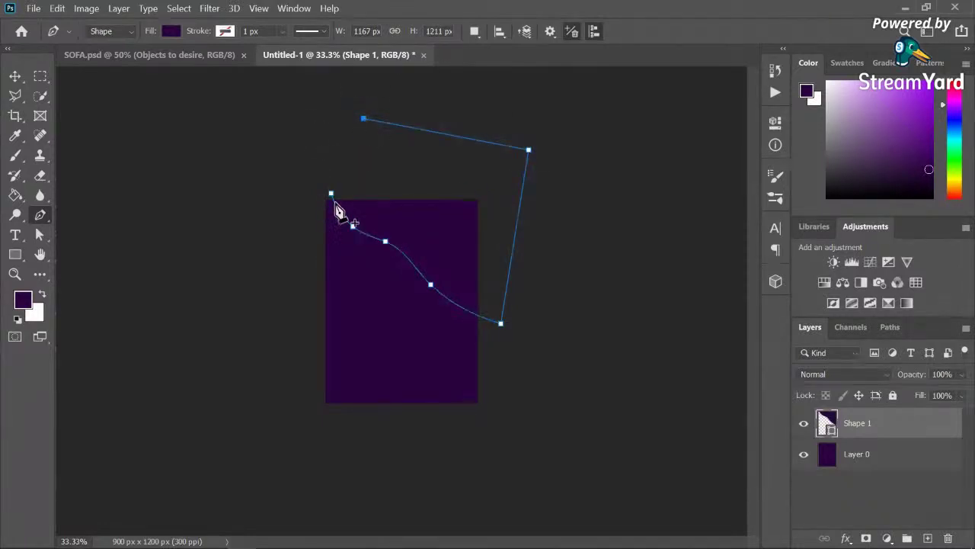
{"action": "right_click", "coordinate": [41, 215]}
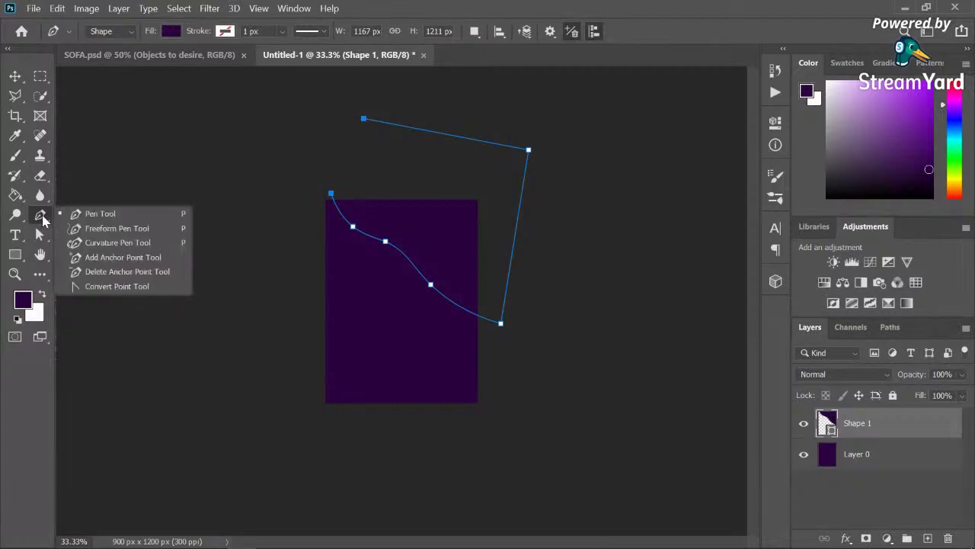
{"action": "left_click", "coordinate": [118, 243]}
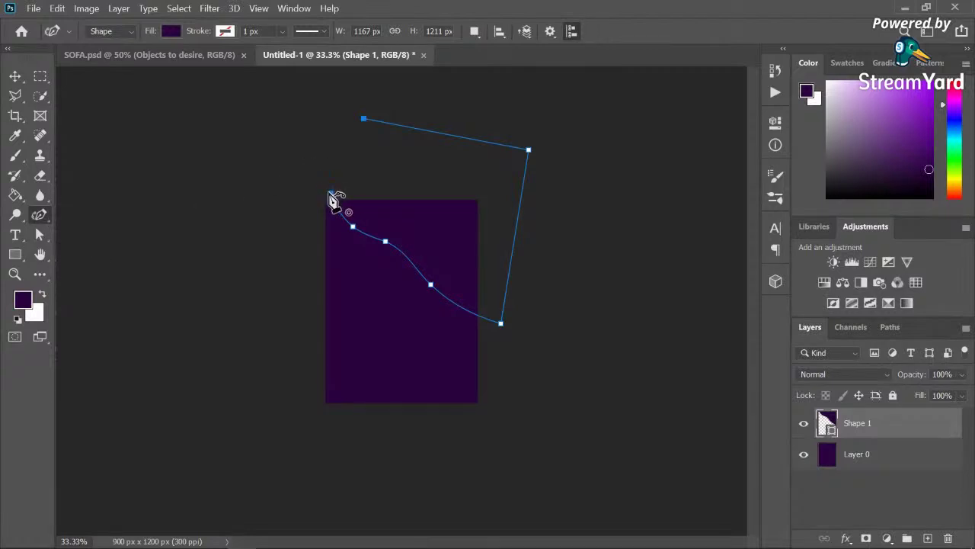
{"action": "left_click", "coordinate": [325, 159]}
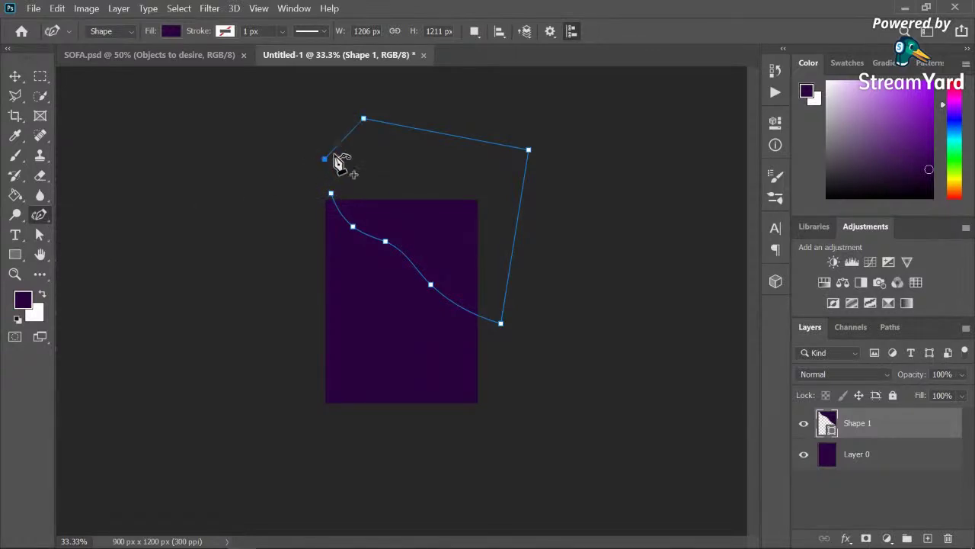
{"action": "left_click", "coordinate": [331, 194]}
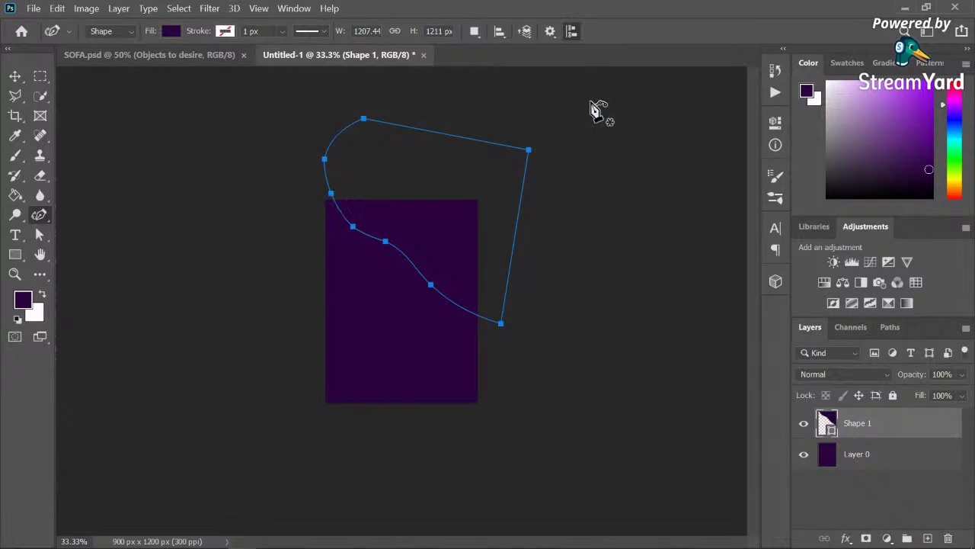
{"action": "key", "text": "Return"}
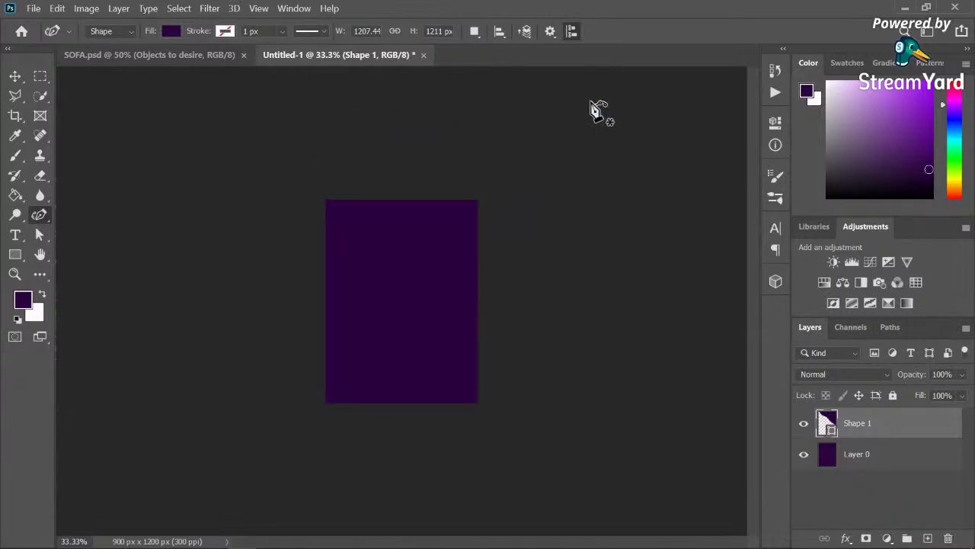
{"action": "key", "text": "ctrl+z"}
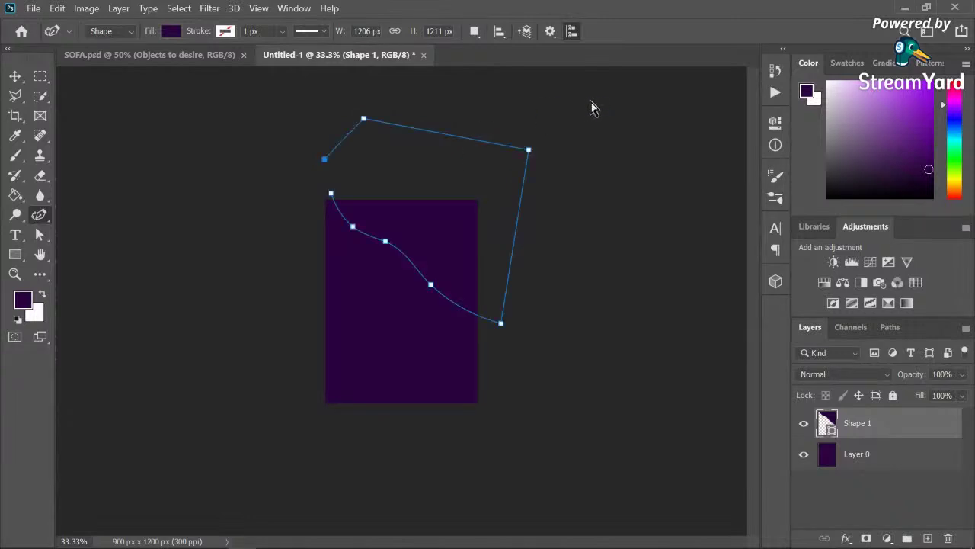
{"action": "left_click", "coordinate": [331, 194]}
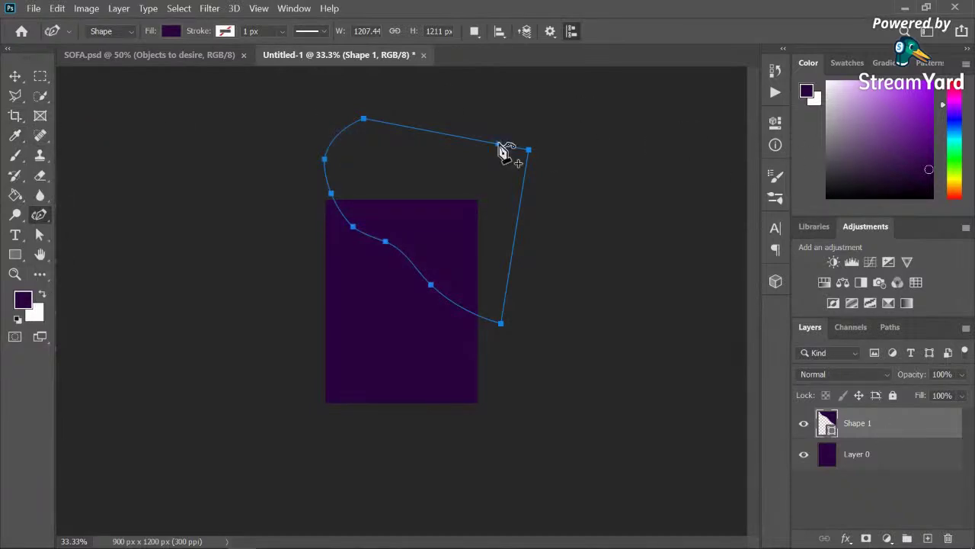
Step: Fill the newly closed wavy shape with the slightly lighter purple 34034d
{"action": "left_click", "coordinate": [170, 31]}
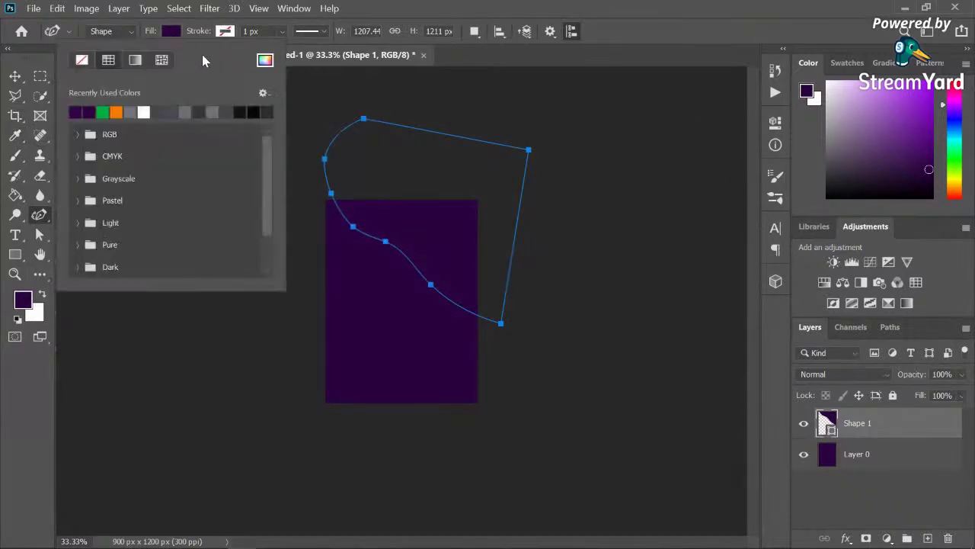
{"action": "left_click", "coordinate": [264, 59]}
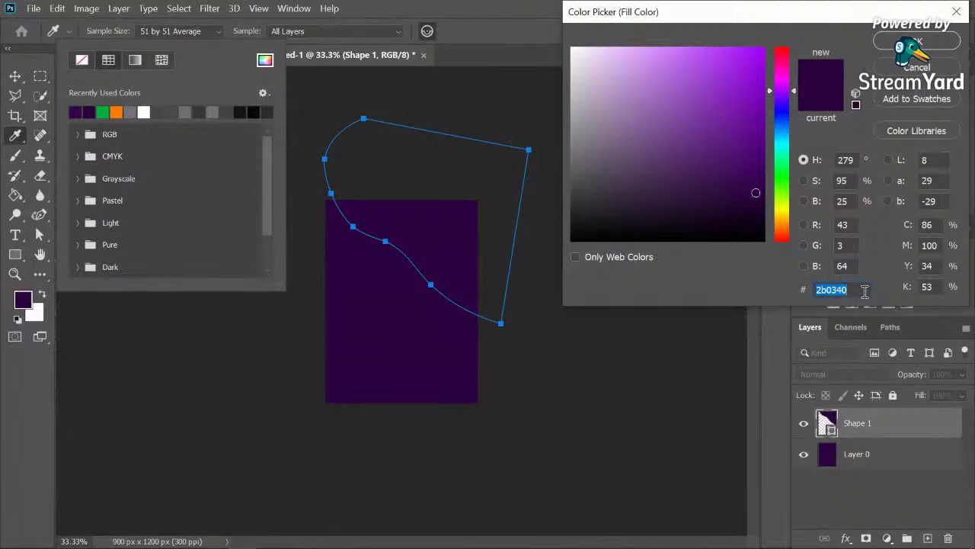
{"action": "key", "text": "BackSpace"}
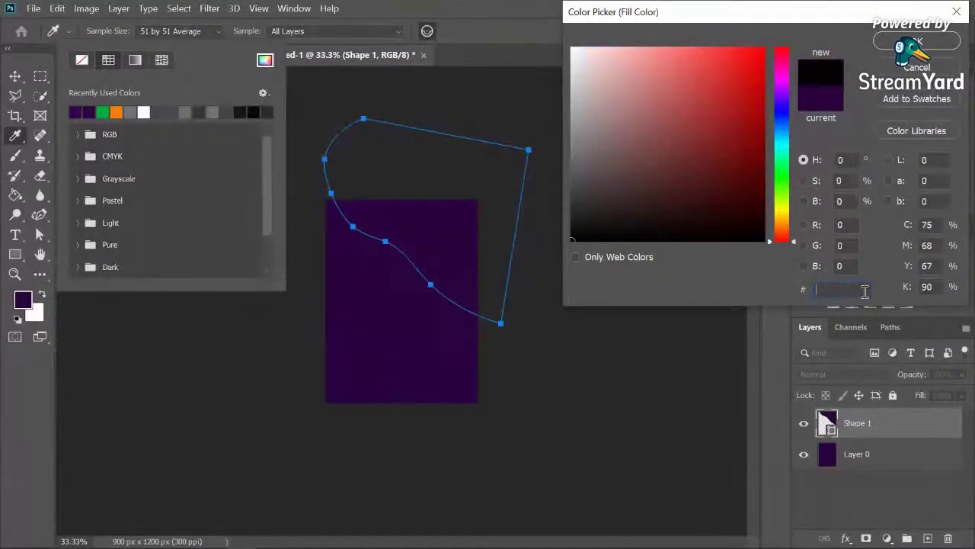
{"action": "type", "text": "3403"}
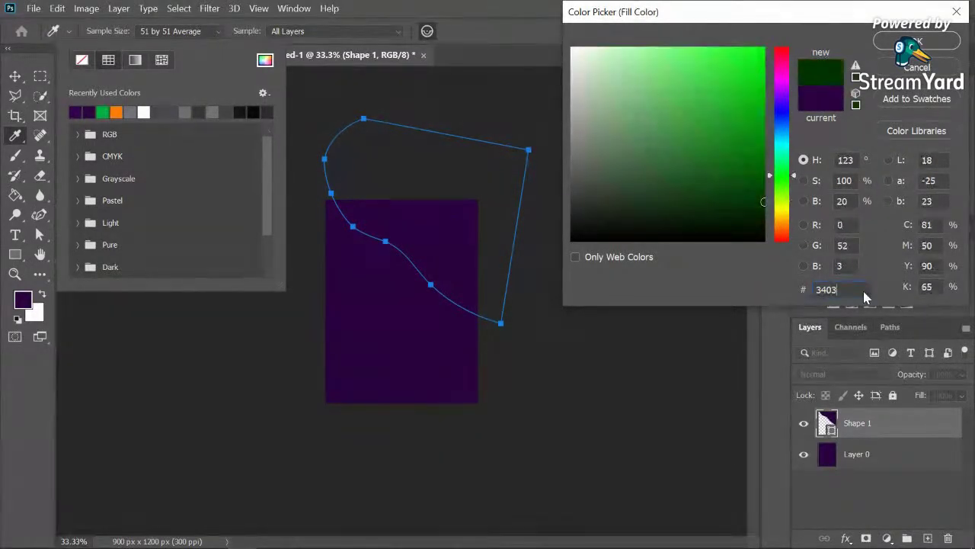
{"action": "type", "text": "4"}
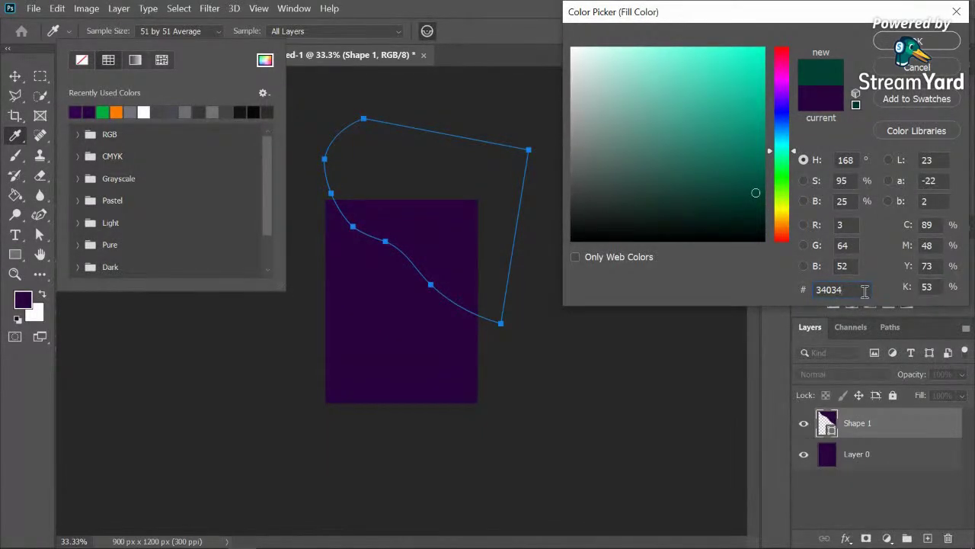
{"action": "type", "text": "d"}
{"action": "key", "text": "Return"}
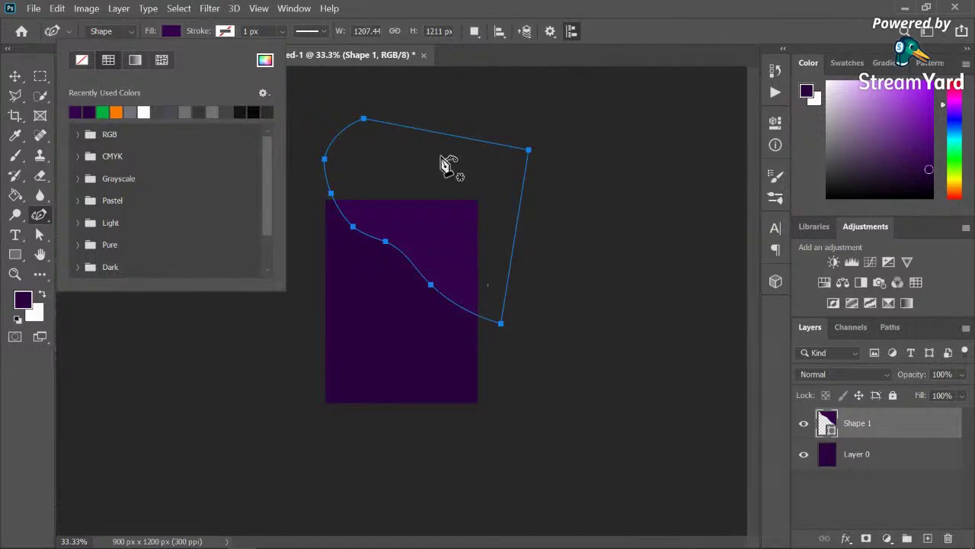
{"action": "left_click", "coordinate": [517, 230]}
{"action": "key", "text": "Escape"}
Step: Move the shape down and rotate it slightly counterclockwise with Free Transform, so its wavy edge crosses the middle of the canvas
{"action": "key", "text": "ctrl+plus"}
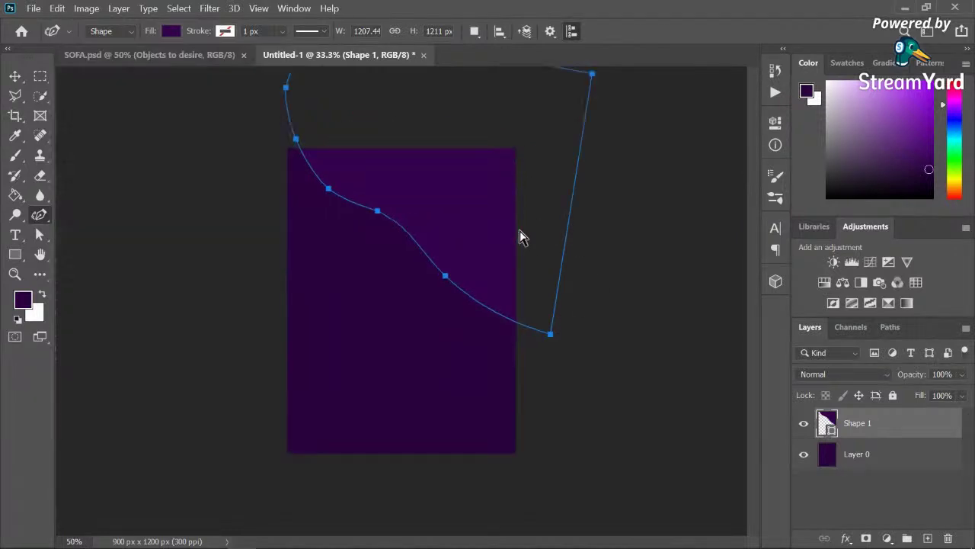
{"action": "key", "text": "ctrl+plus"}
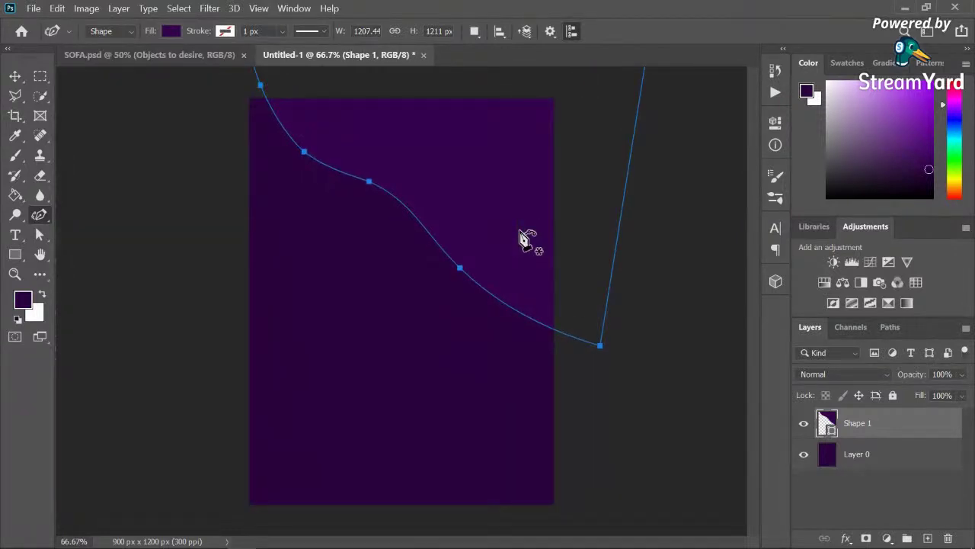
{"action": "left_click", "coordinate": [16, 76]}
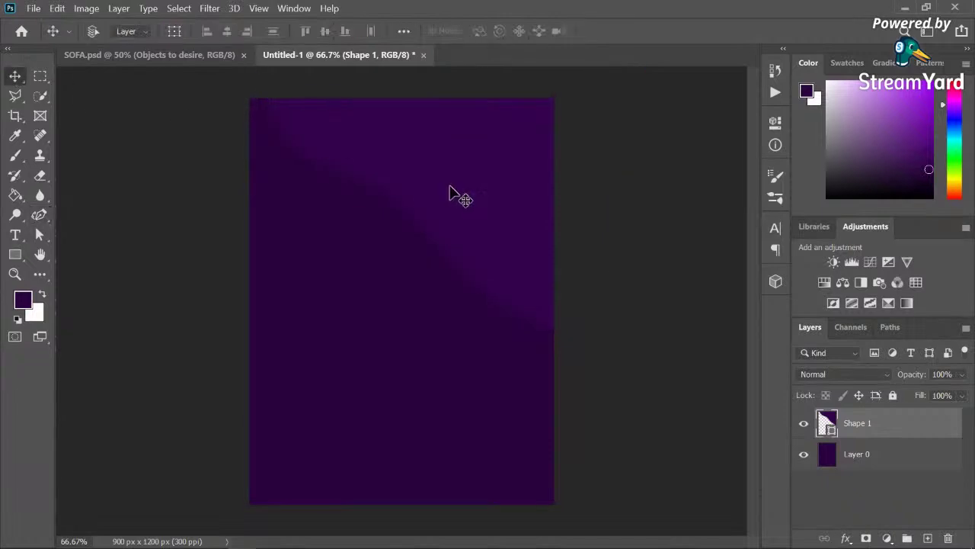
{"action": "left_click_drag", "start_coordinate": [448, 191], "coordinate": [490, 250]}
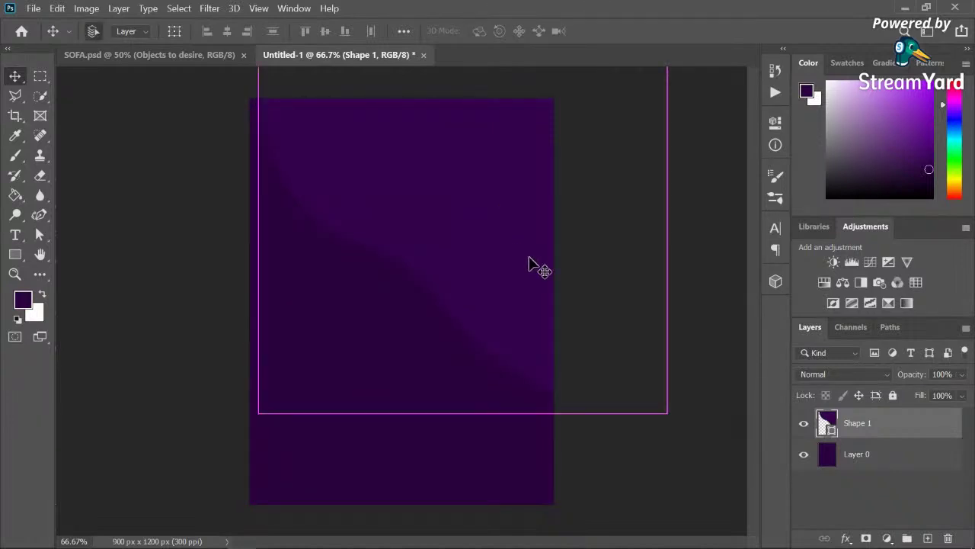
{"action": "key", "text": "ctrl+t"}
{"action": "left_click_drag", "start_coordinate": [708, 425], "coordinate": [727, 381]}
{"action": "mouse_move", "coordinate": [450, 218]}
{"action": "left_mouse_down"}
{"action": "mouse_move", "coordinate": [468, 227]}
{"action": "mouse_move", "coordinate": [442, 217]}
{"action": "mouse_move", "coordinate": [445, 200]}
{"action": "left_mouse_up"}
{"action": "left_click_drag", "start_coordinate": [496, 237], "coordinate": [474, 272]}
{"action": "key", "text": "Return"}
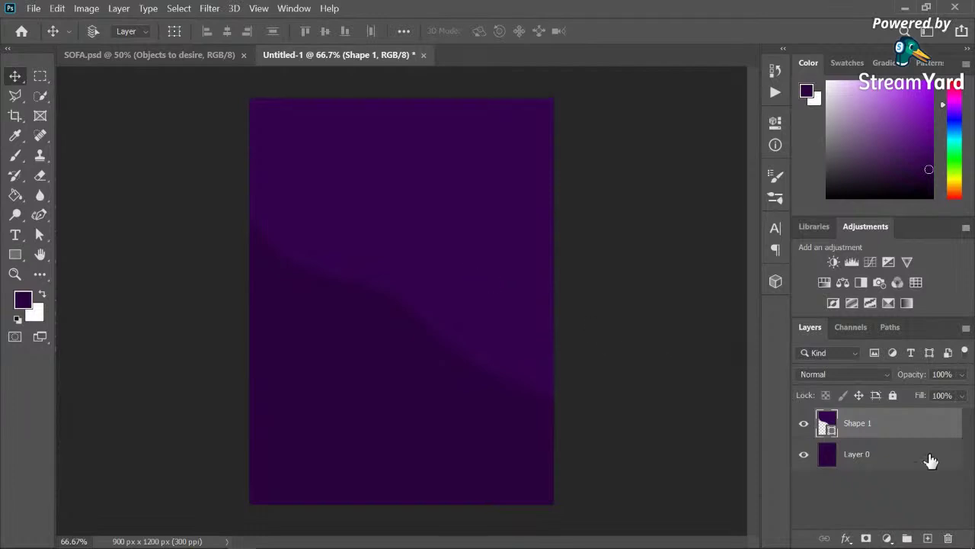
Step: Duplicate the Shape 1 layer and name the copy shape2
{"action": "right_click", "coordinate": [892, 426]}
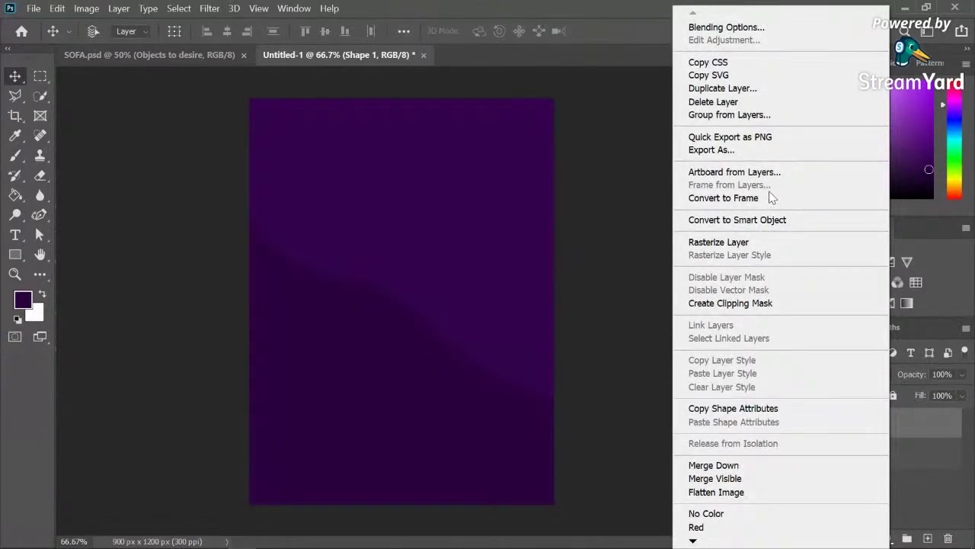
{"action": "left_click", "coordinate": [719, 89]}
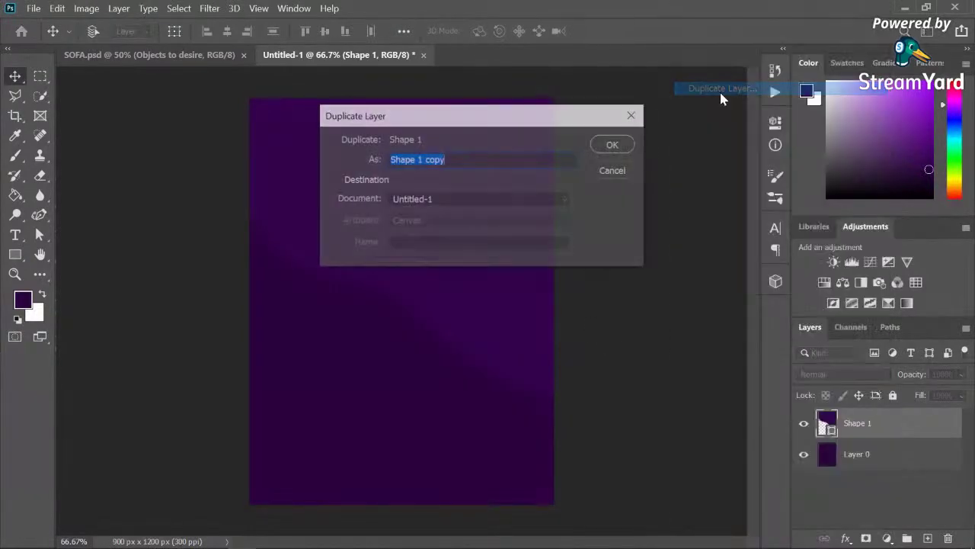
{"action": "key", "text": "BackSpace"}
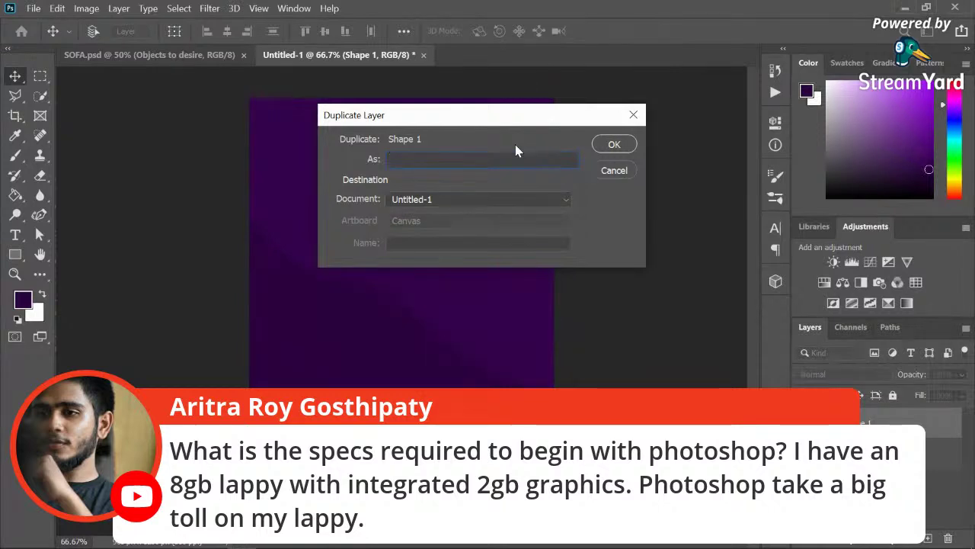
{"action": "type", "text": "shape2"}
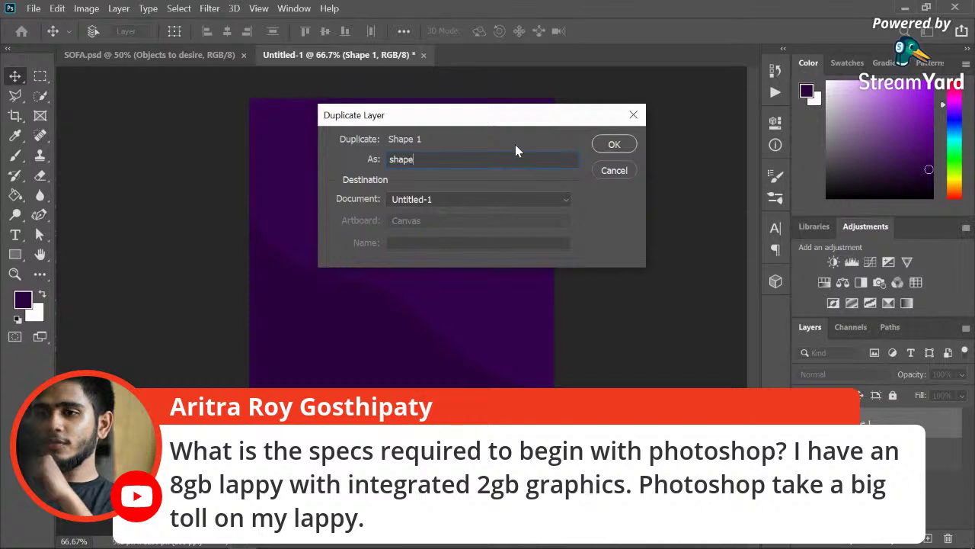
{"action": "key", "text": "Return"}
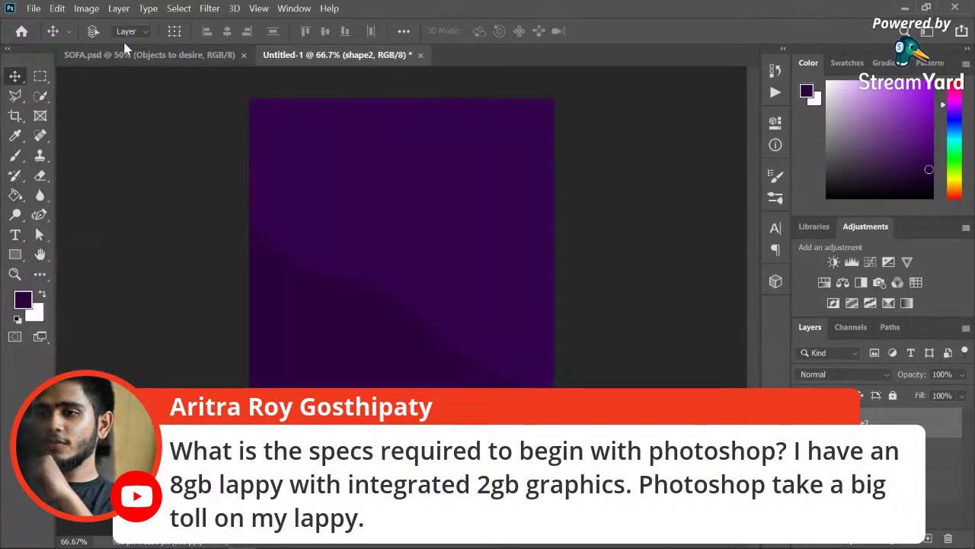
Step: Fill shape2 with the lighter purple 420165 and move it up and slightly right to expose a wavy band of Shape 1
{"action": "left_click", "coordinate": [38, 216]}
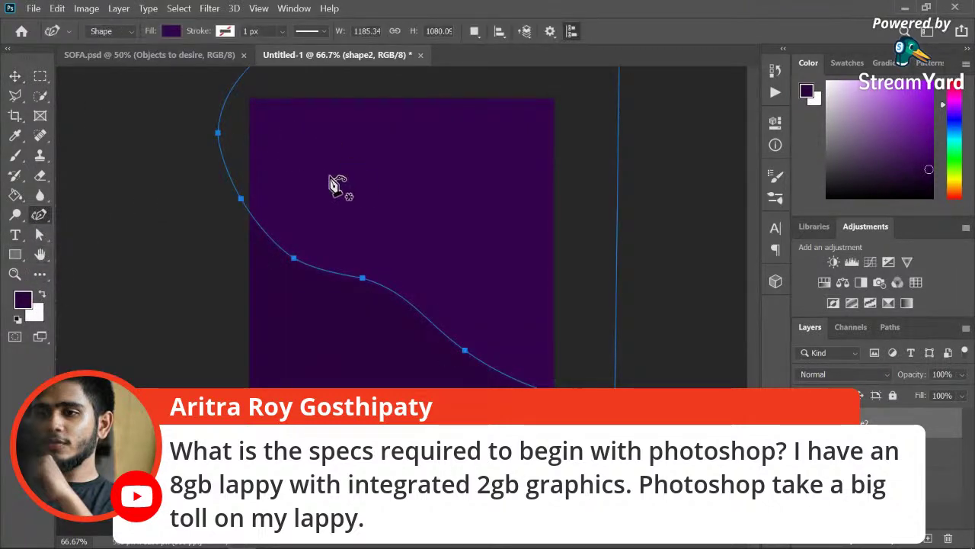
{"action": "left_click", "coordinate": [171, 32]}
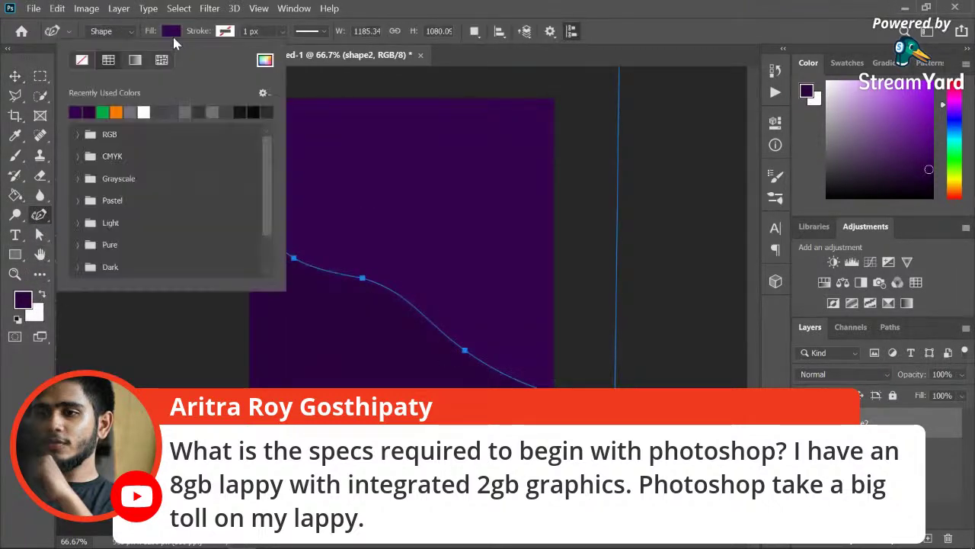
{"action": "left_click", "coordinate": [264, 60]}
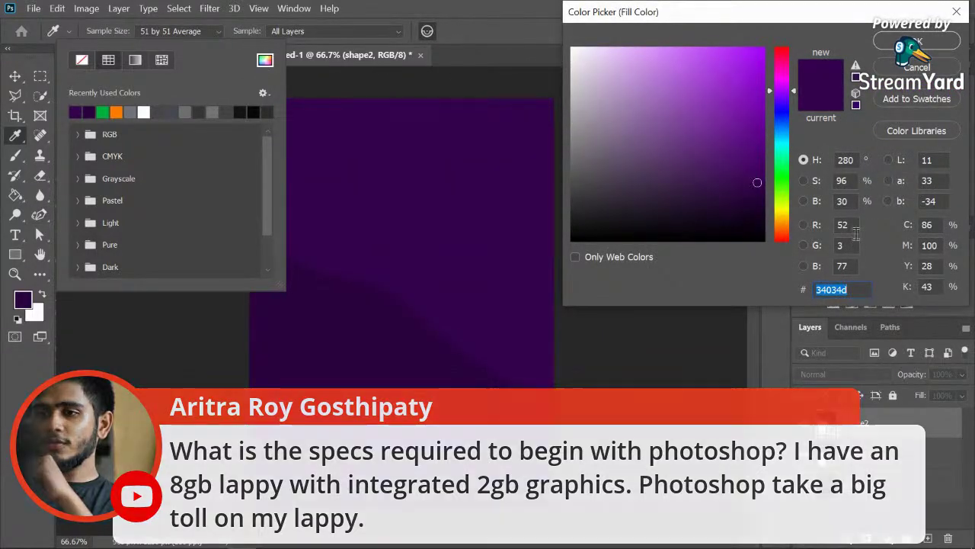
{"action": "key", "text": "BackSpace"}
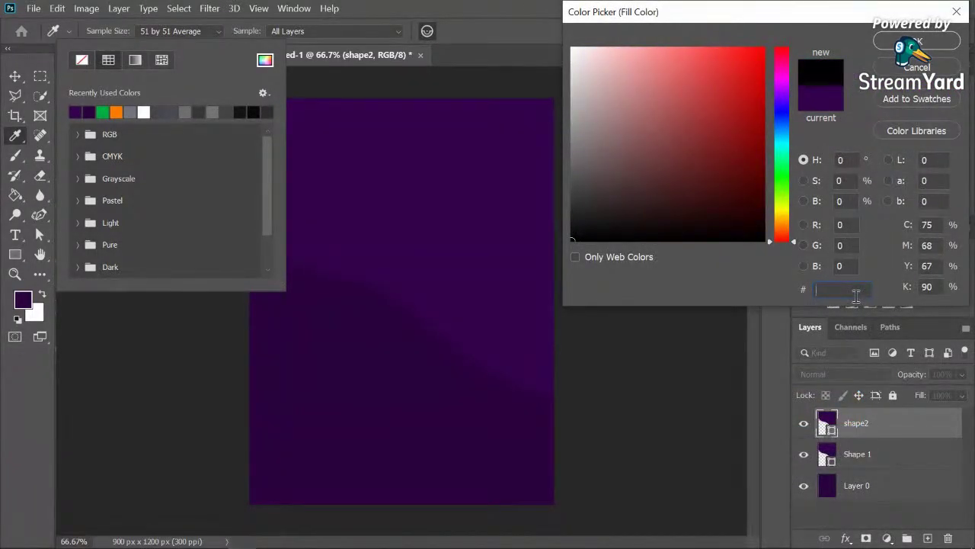
{"action": "type", "text": "42"}
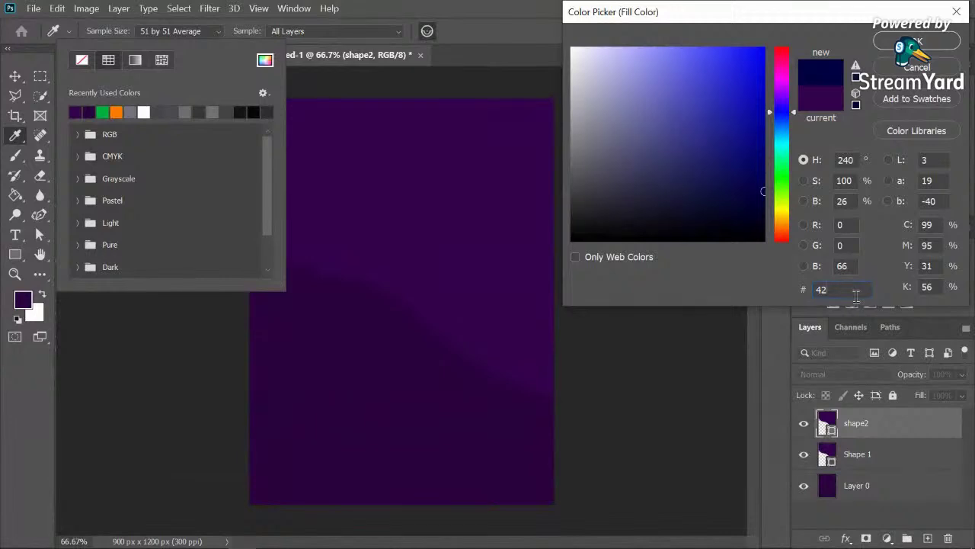
{"action": "type", "text": "0165"}
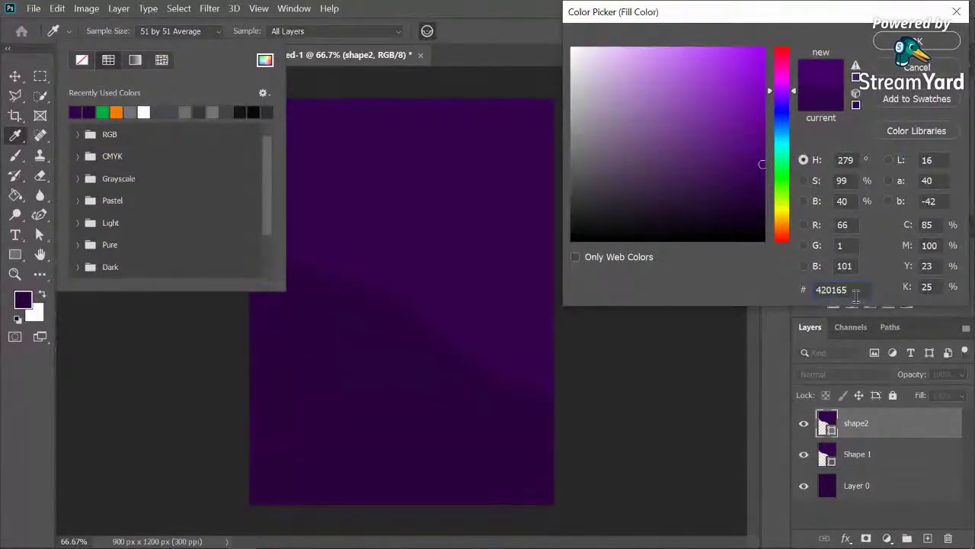
{"action": "key", "text": "Return"}
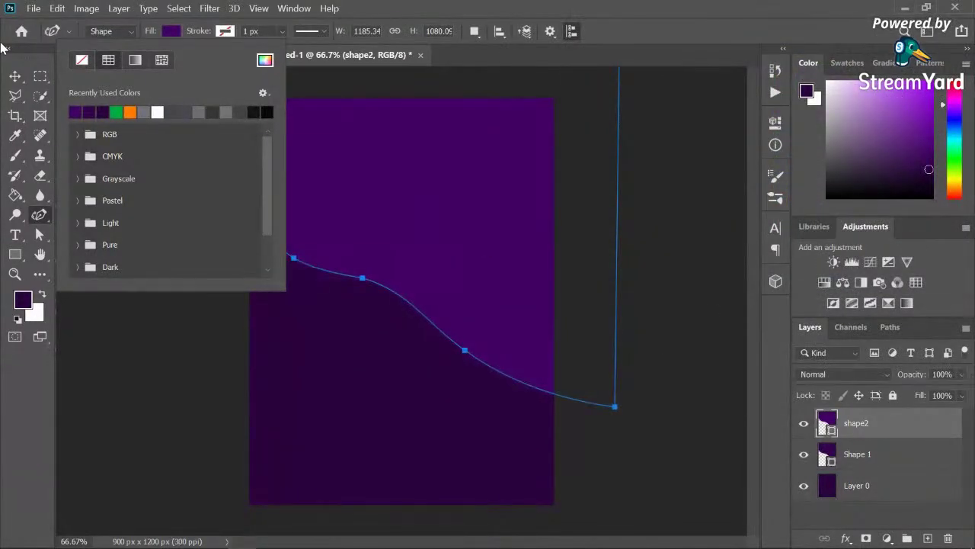
{"action": "left_click", "coordinate": [15, 76]}
{"action": "left_click_drag", "start_coordinate": [433, 203], "coordinate": [457, 164]}
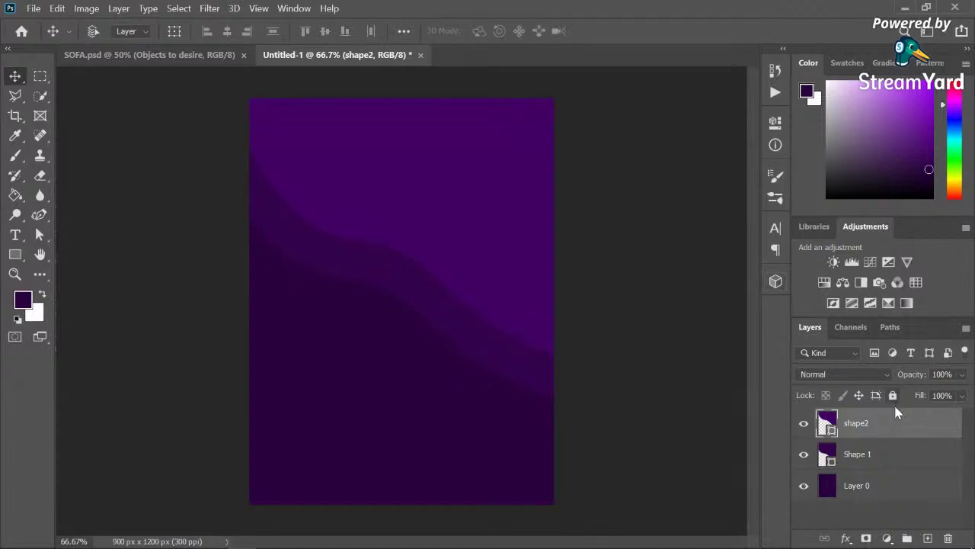
{"action": "right_click", "coordinate": [893, 423]}
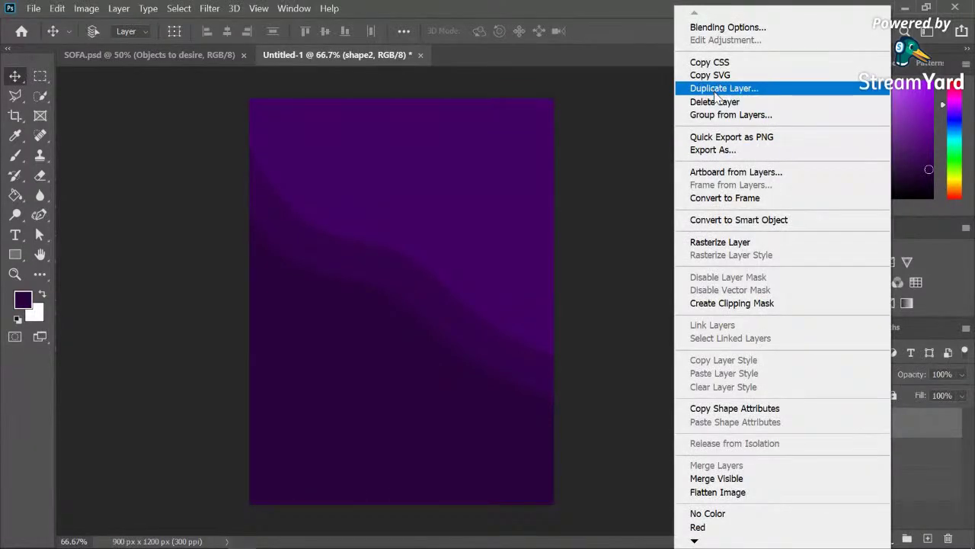
{"action": "left_click", "coordinate": [930, 424]}
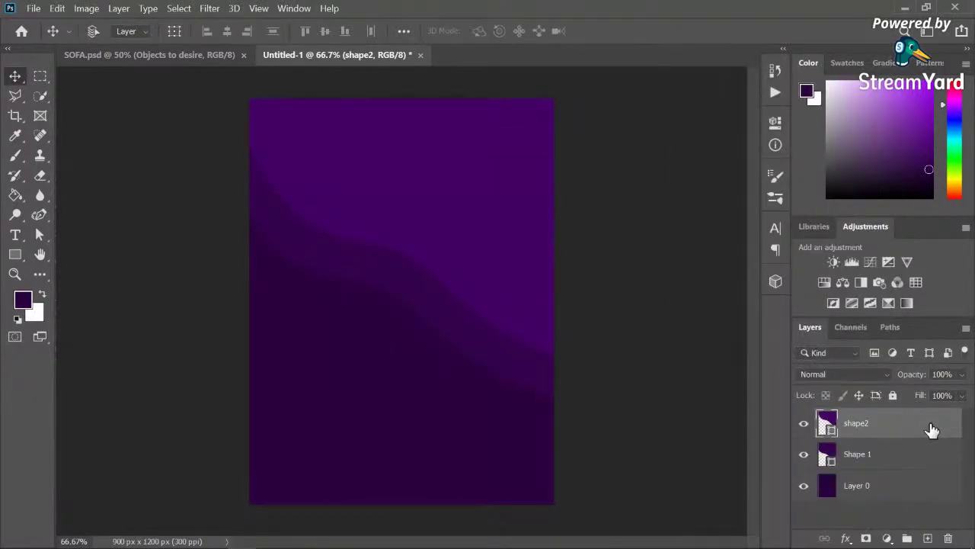
{"action": "right_click", "coordinate": [931, 430]}
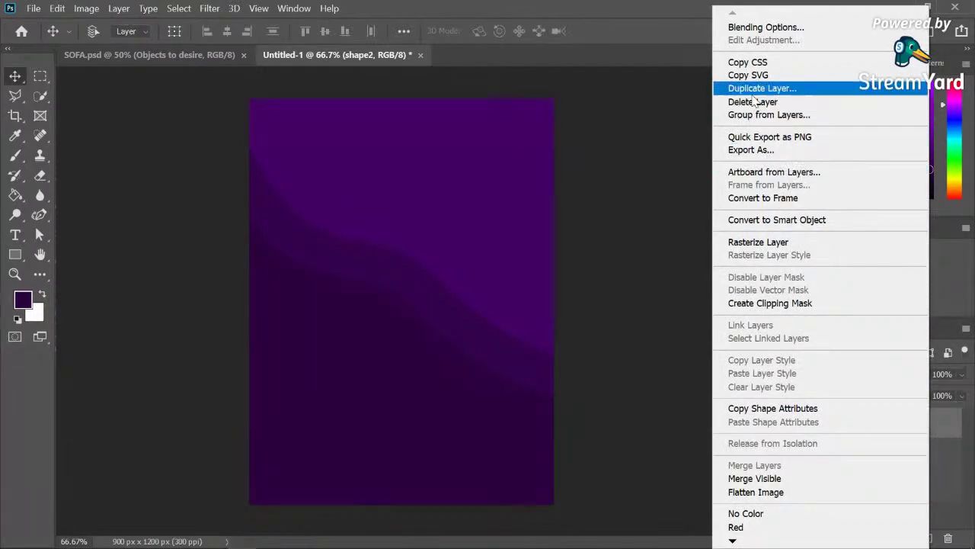
{"action": "left_click", "coordinate": [937, 423]}
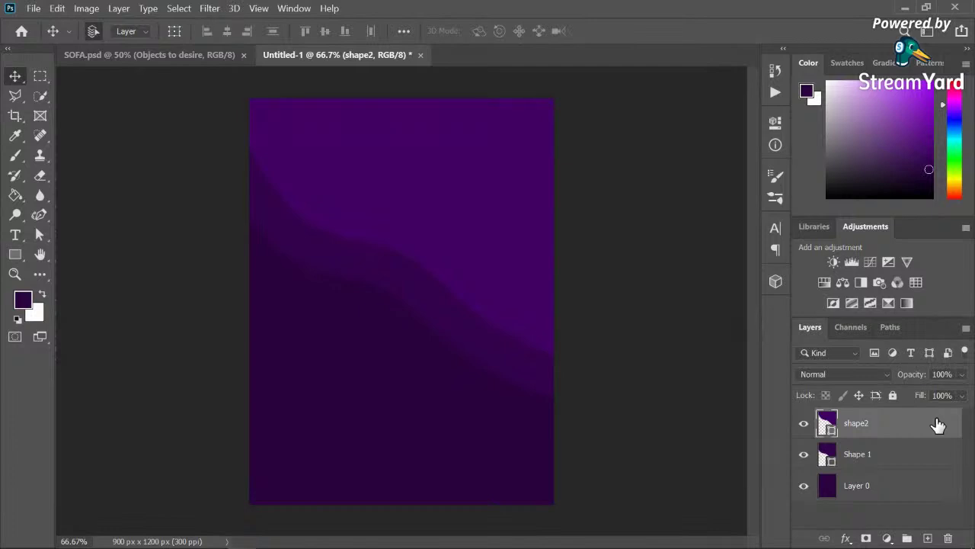
Step: Duplicate the shape2 layer and rename the copy Shape3
{"action": "key", "text": "ctrl+j"}
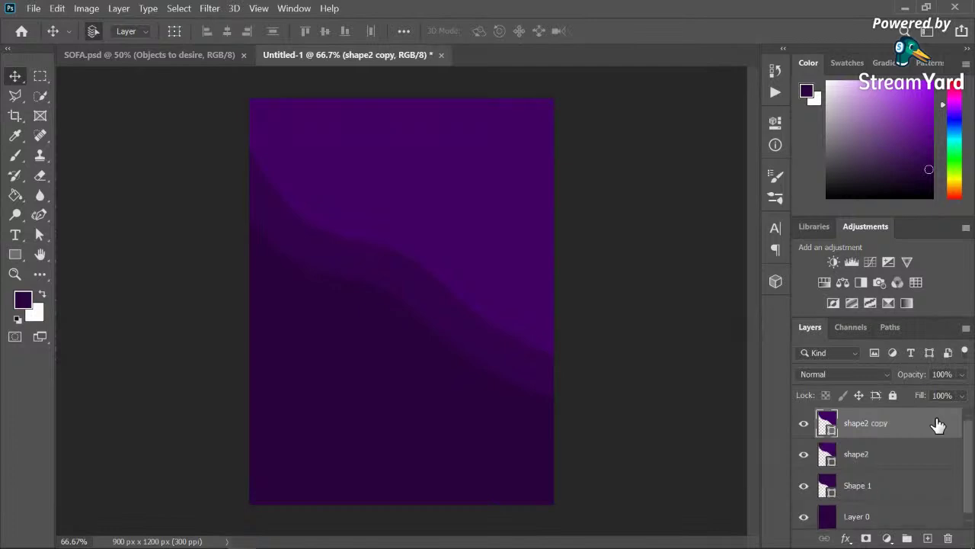
{"action": "double_click", "coordinate": [865, 424]}
{"action": "type", "text": "Shape3"}
{"action": "key", "text": "Return"}
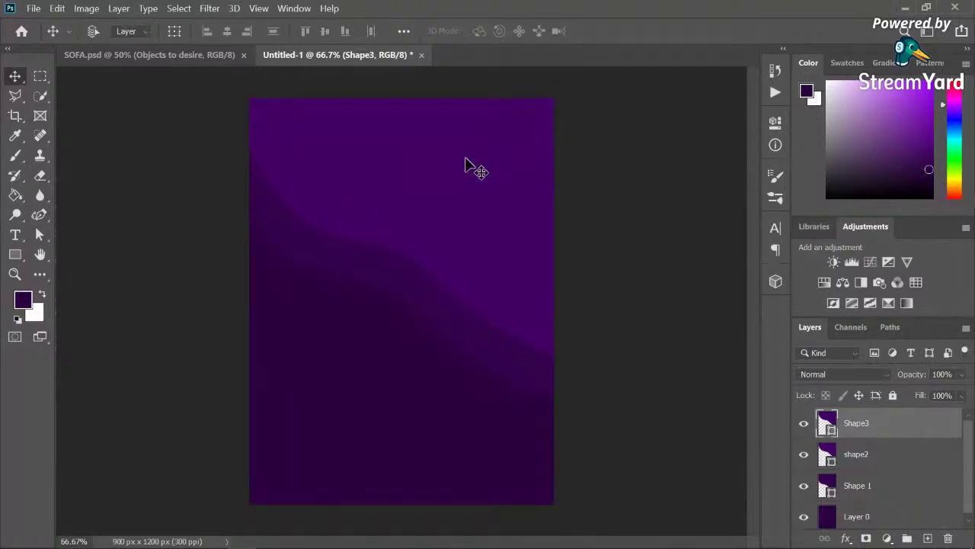
Step: Change the fill color of Shape3 to the lighter purple 4e0277
{"action": "left_click", "coordinate": [39, 214]}
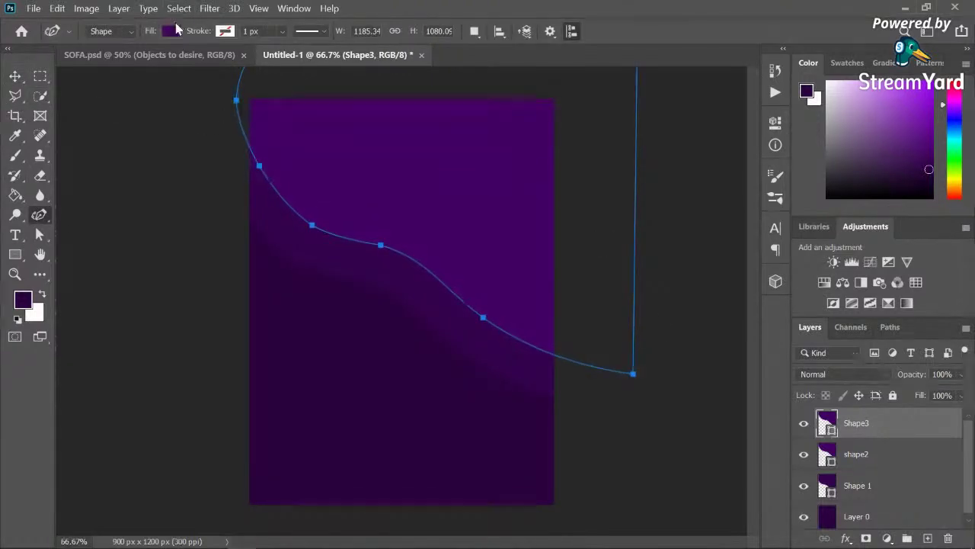
{"action": "left_click", "coordinate": [170, 30]}
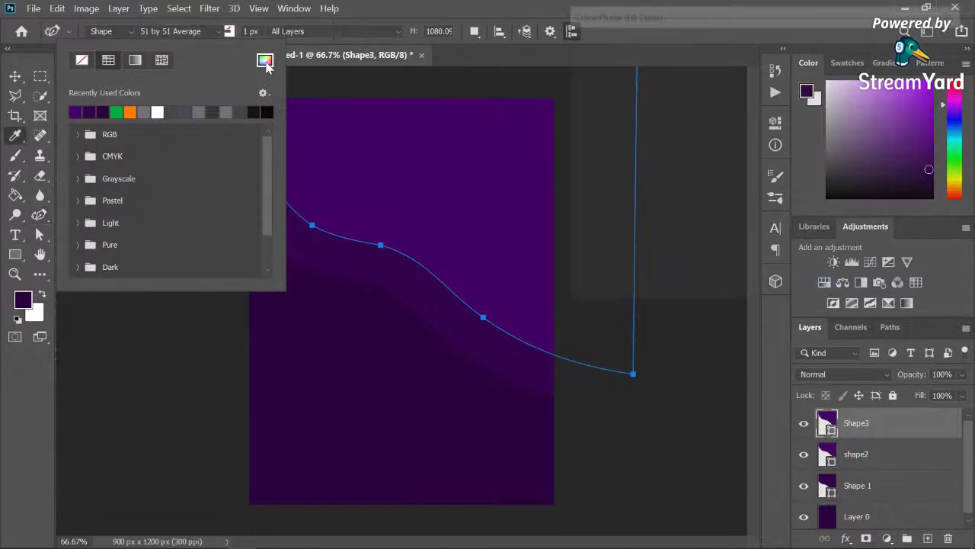
{"action": "key", "text": "BackSpace"}
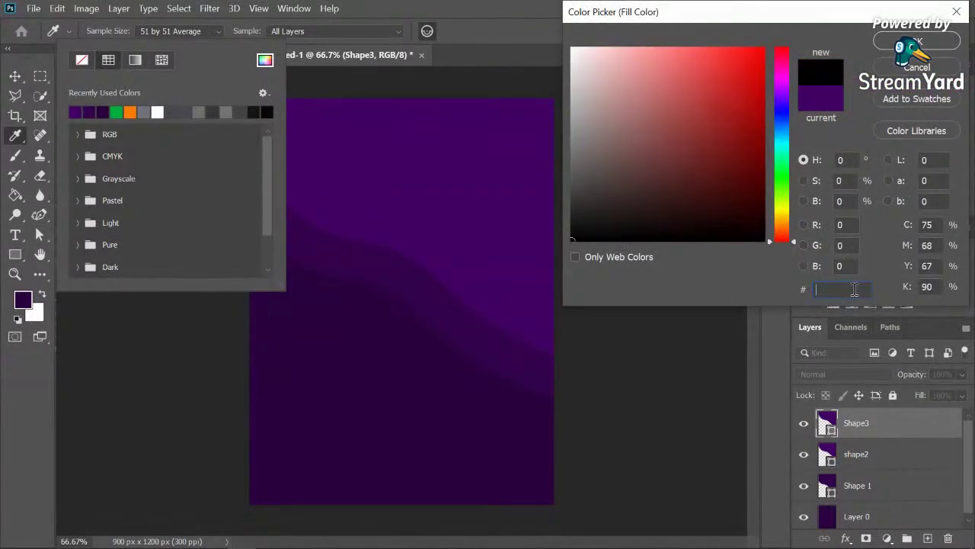
{"action": "type", "text": "4e"}
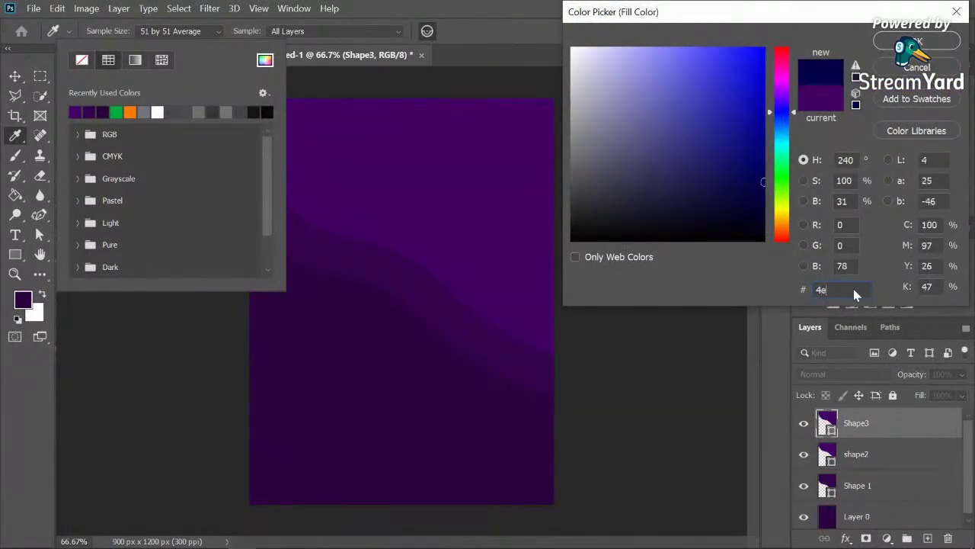
{"action": "type", "text": "02"}
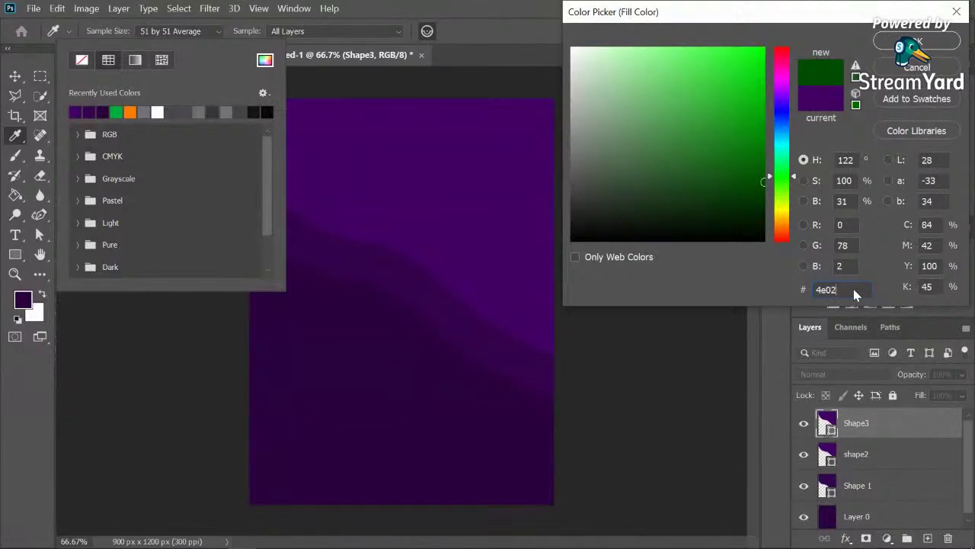
{"action": "type", "text": "77"}
{"action": "key", "text": "Return"}
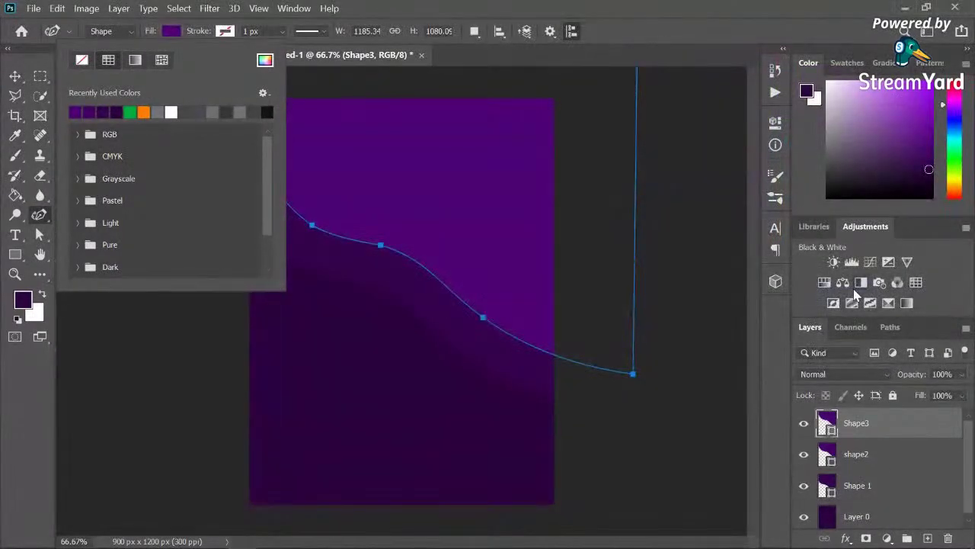
Step: Move Shape3 up and slightly right so that a wavy band of shape2 shows beneath its edge
{"action": "left_click", "coordinate": [15, 75]}
{"action": "left_click", "coordinate": [14, 76]}
{"action": "left_click_drag", "start_coordinate": [390, 207], "coordinate": [413, 173]}
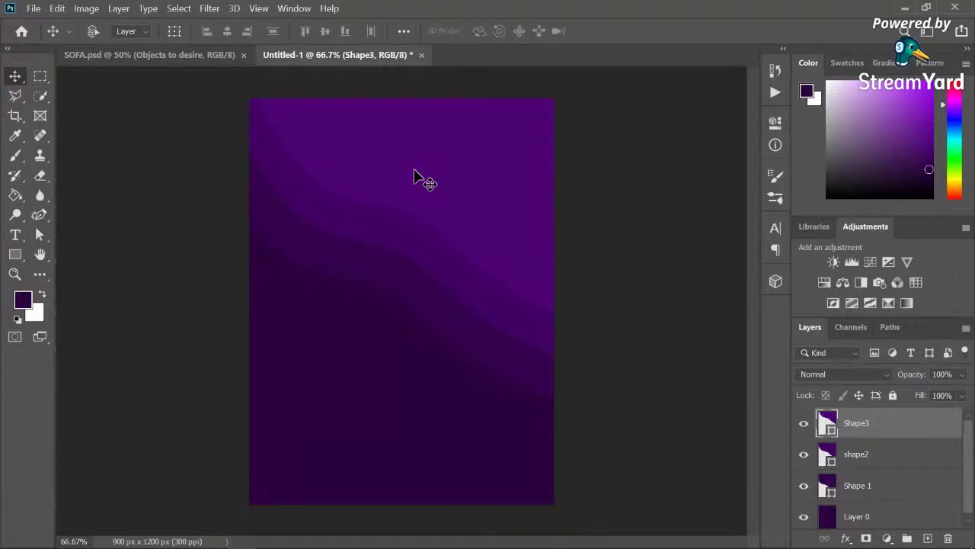
Step: Duplicate the Shape3 layer and name the copy Shape4
{"action": "right_click", "coordinate": [876, 428]}
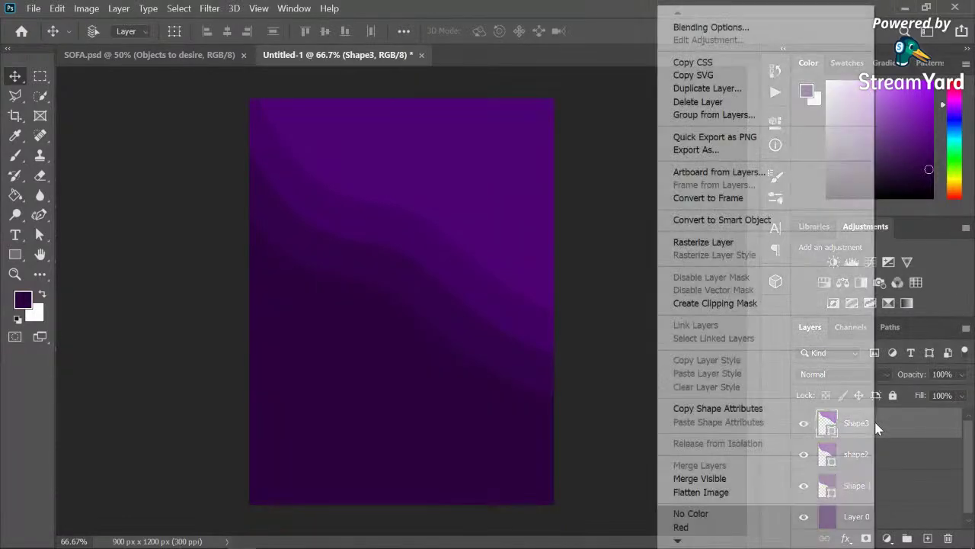
{"action": "left_click", "coordinate": [707, 88]}
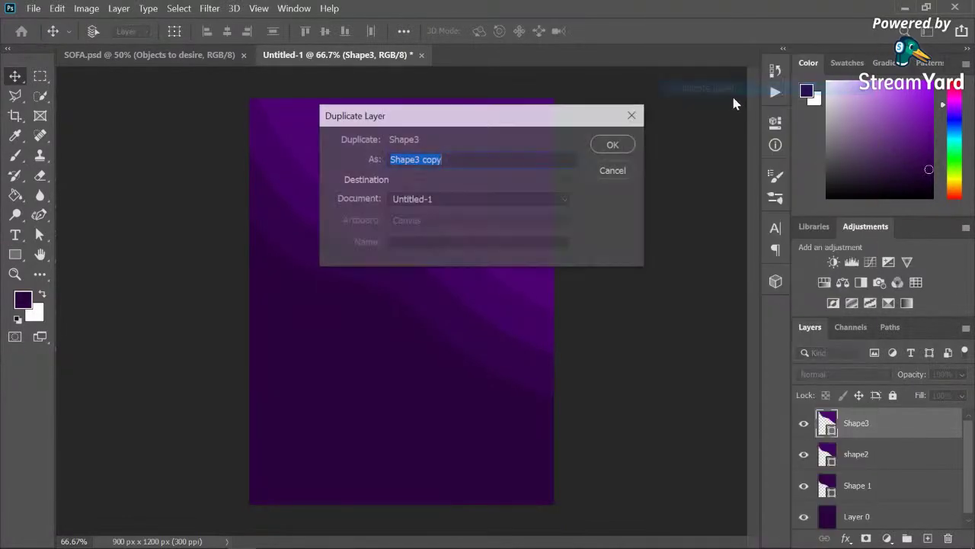
{"action": "left_click", "coordinate": [439, 157]}
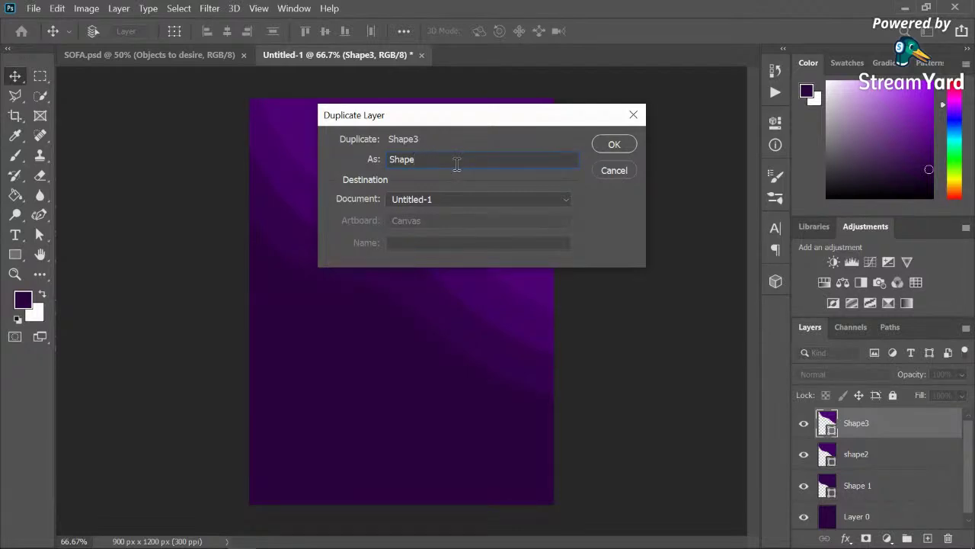
{"action": "type", "text": "4"}
{"action": "key", "text": "Return"}
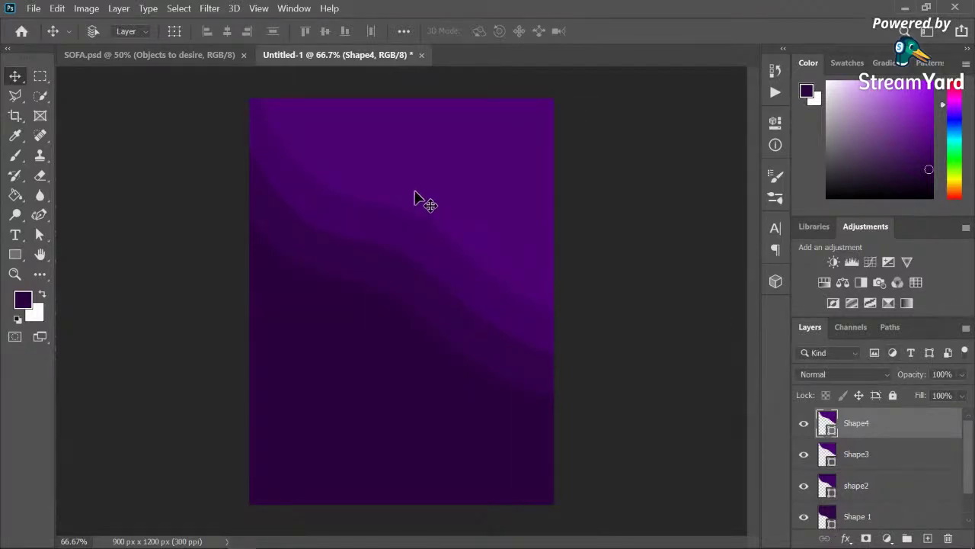
Step: Change the fill color of Shape4 to the lighter purple 5a0289
{"action": "left_click", "coordinate": [40, 214]}
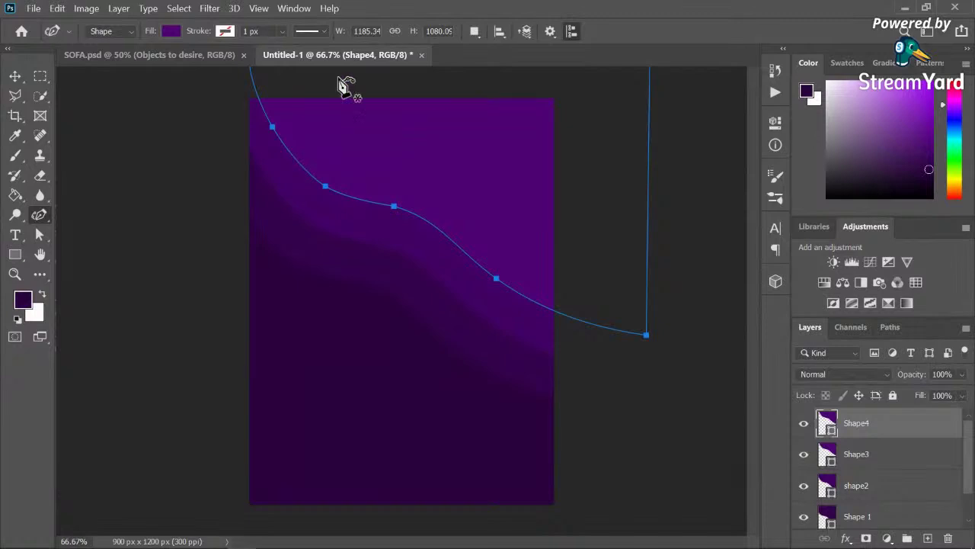
{"action": "left_click", "coordinate": [171, 32]}
{"action": "left_click", "coordinate": [264, 59]}
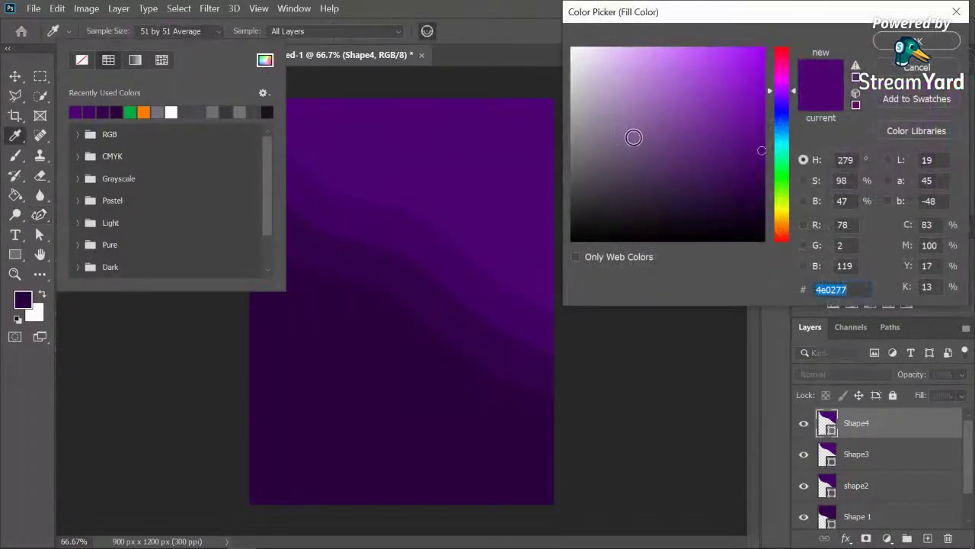
{"action": "key", "text": "BackSpace"}
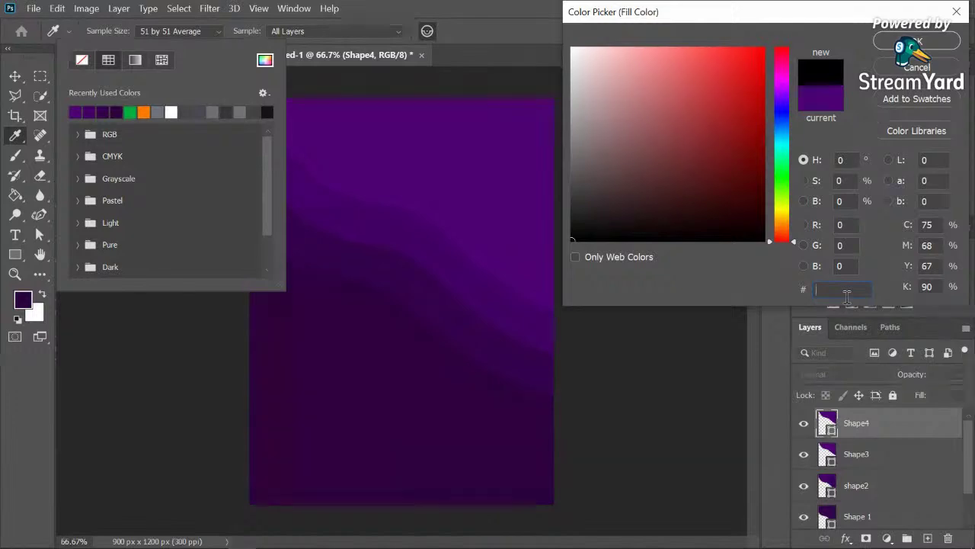
{"action": "type", "text": "5"}
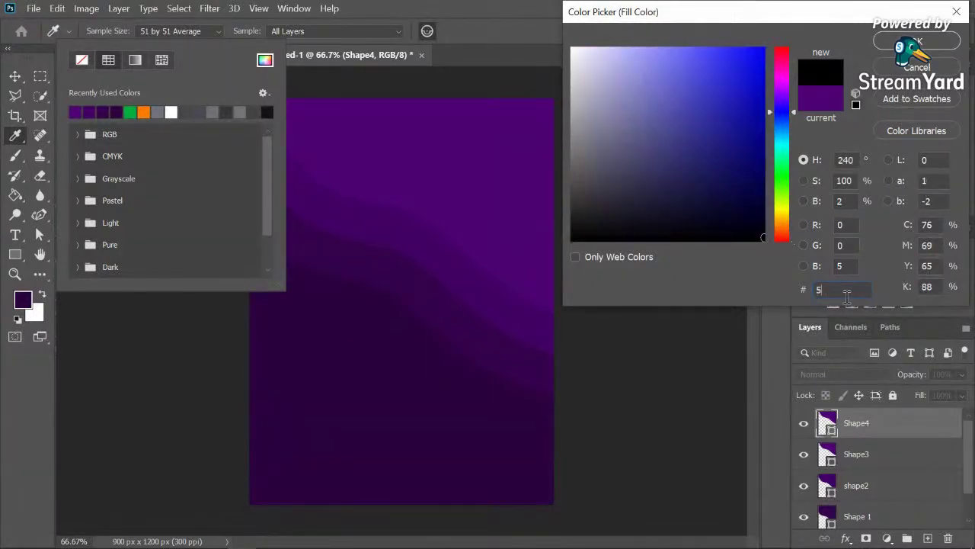
{"action": "type", "text": "a0289"}
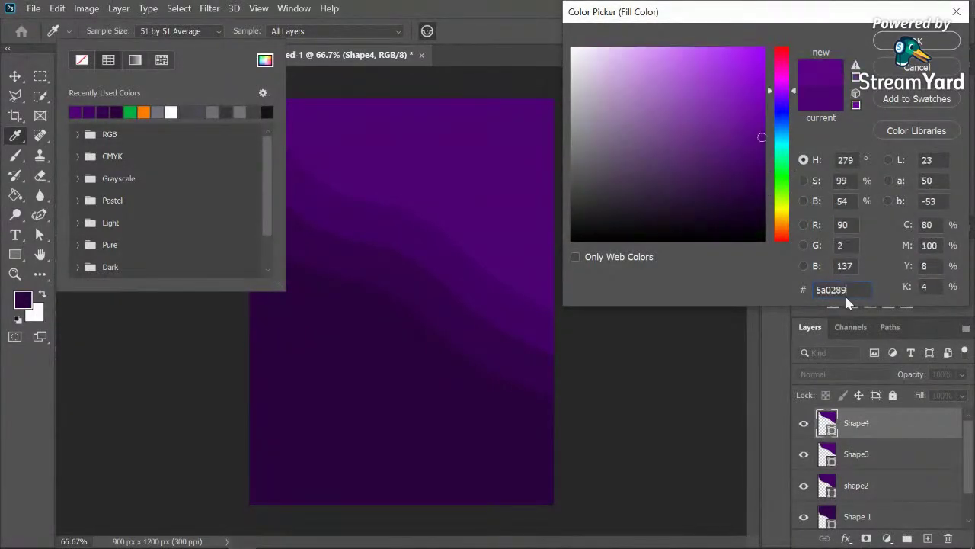
{"action": "key", "text": "Return"}
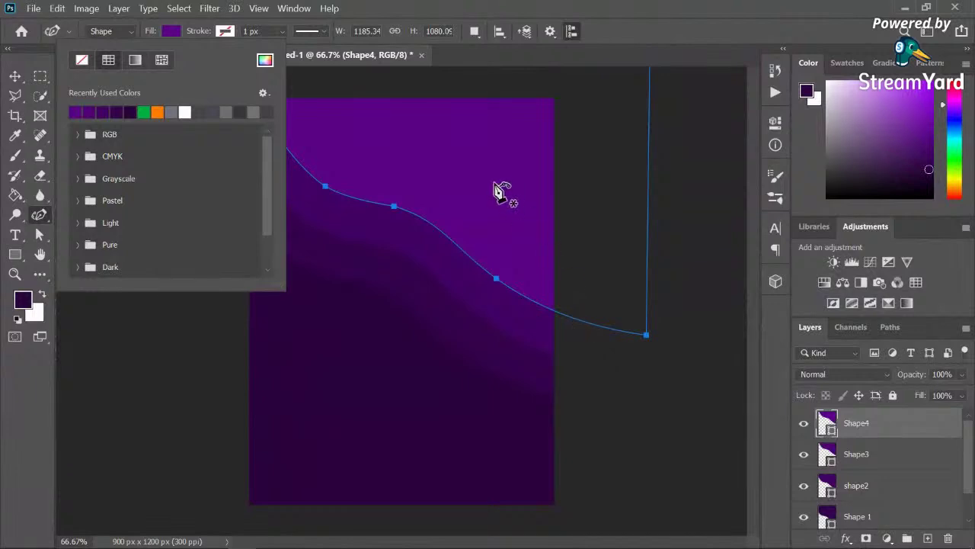
Step: Move Shape4 up and slightly right so that a wavy band of Shape3 shows beneath its edge
{"action": "left_click", "coordinate": [16, 76]}
{"action": "left_click_drag", "start_coordinate": [417, 156], "coordinate": [436, 120]}
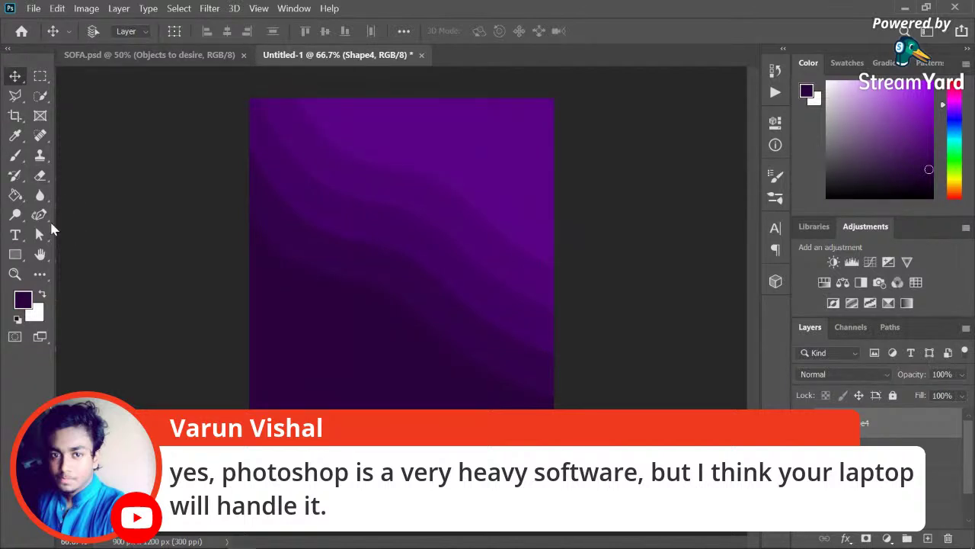
{"action": "left_click", "coordinate": [15, 235]}
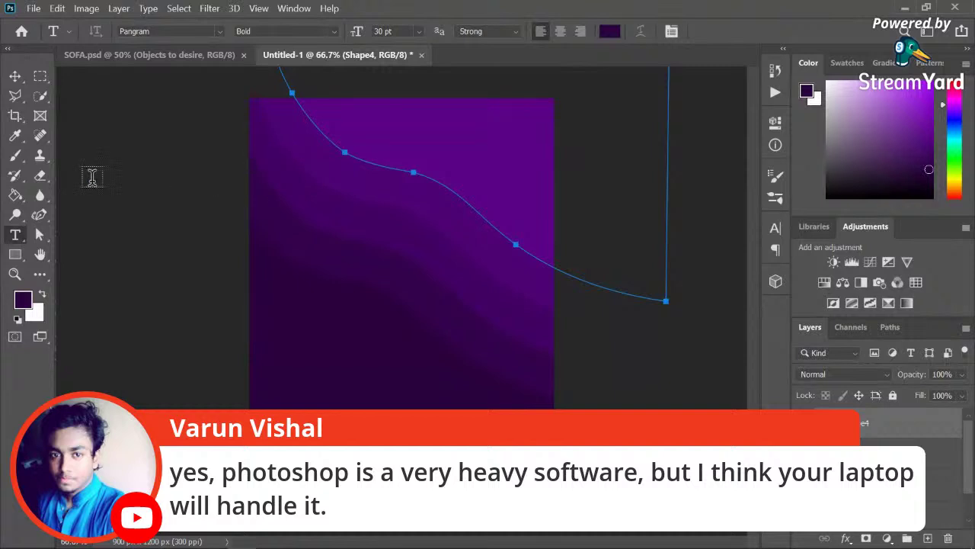
{"action": "left_click", "coordinate": [39, 234]}
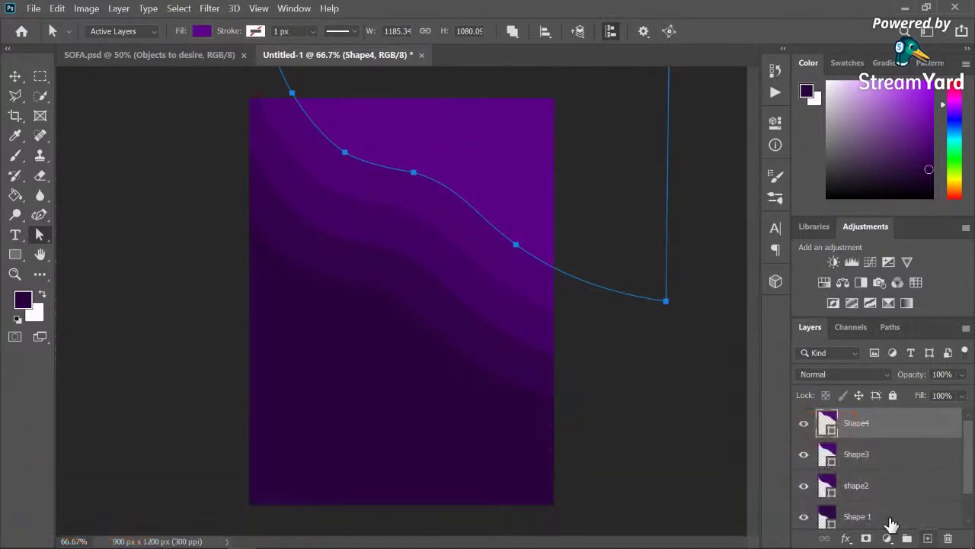
Step: Add a new layer above Shape4, draw a paragraph text box over the canvas's upper-left area and clear its placeholder text
{"action": "left_click", "coordinate": [926, 539]}
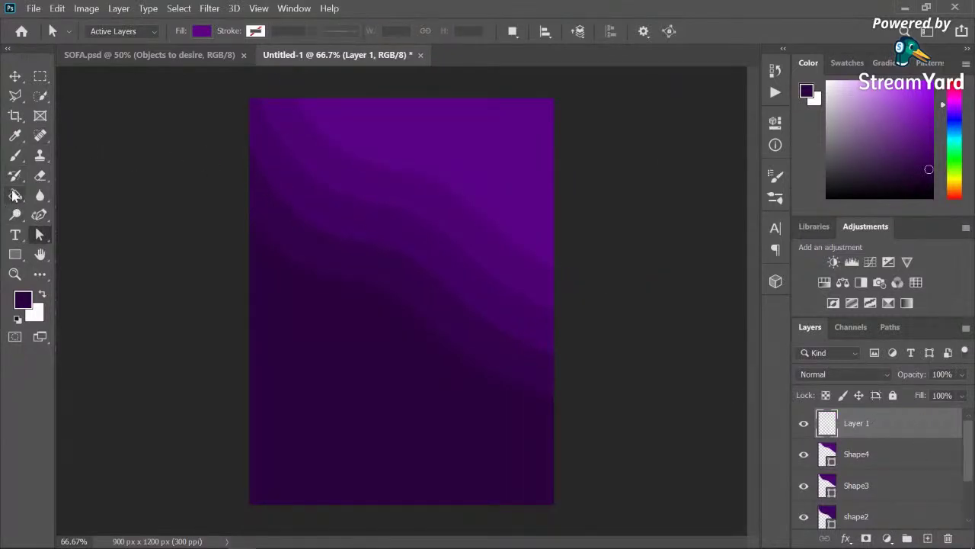
{"action": "left_click", "coordinate": [15, 235]}
{"action": "left_click_drag", "start_coordinate": [271, 165], "coordinate": [418, 354]}
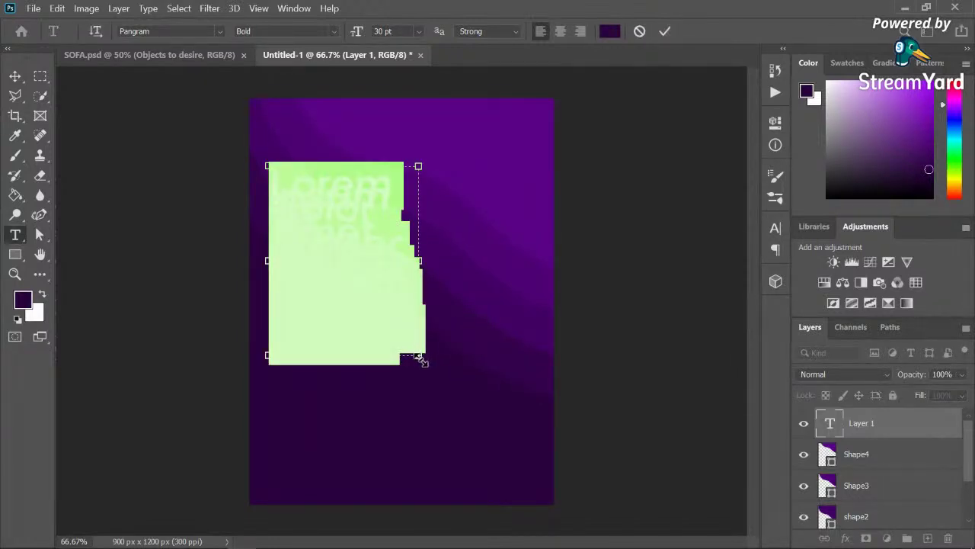
{"action": "left_click", "coordinate": [402, 349]}
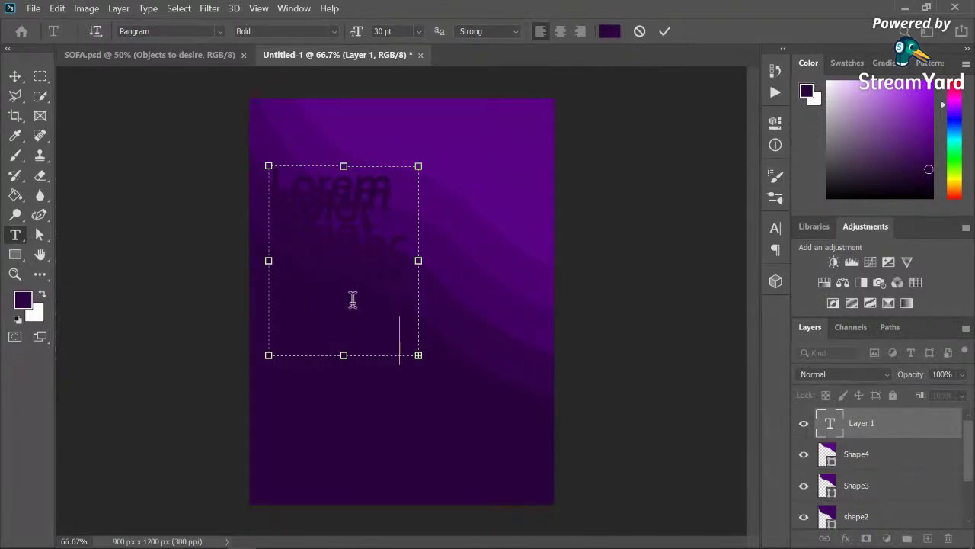
{"action": "key", "text": "ctrl+a"}
{"action": "key", "text": "BackSpace"}
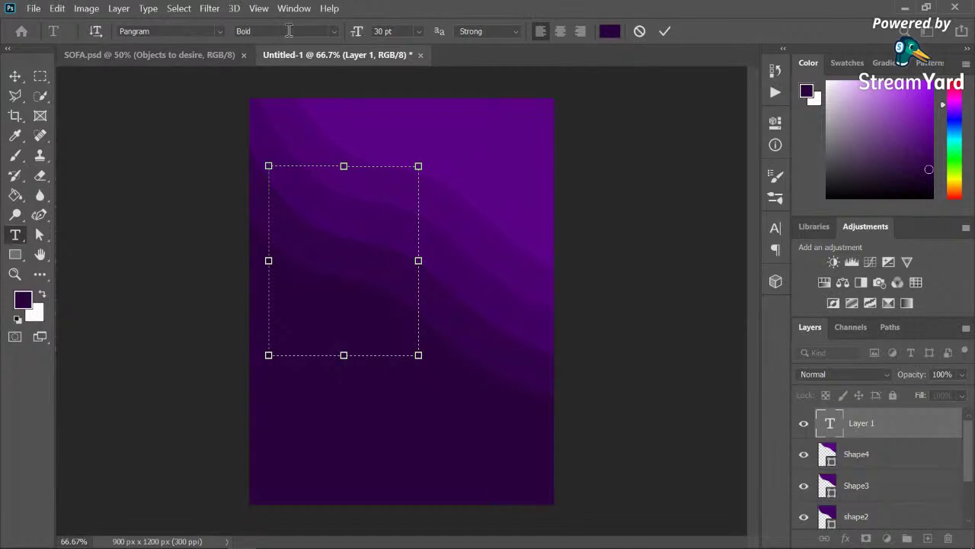
Step: Set the font style to ExtraBold and enter "SOCIAL MEDIA SIMPLE DESIGNS." in the text box, widening and heightening the box to fit
{"action": "left_click", "coordinate": [330, 32]}
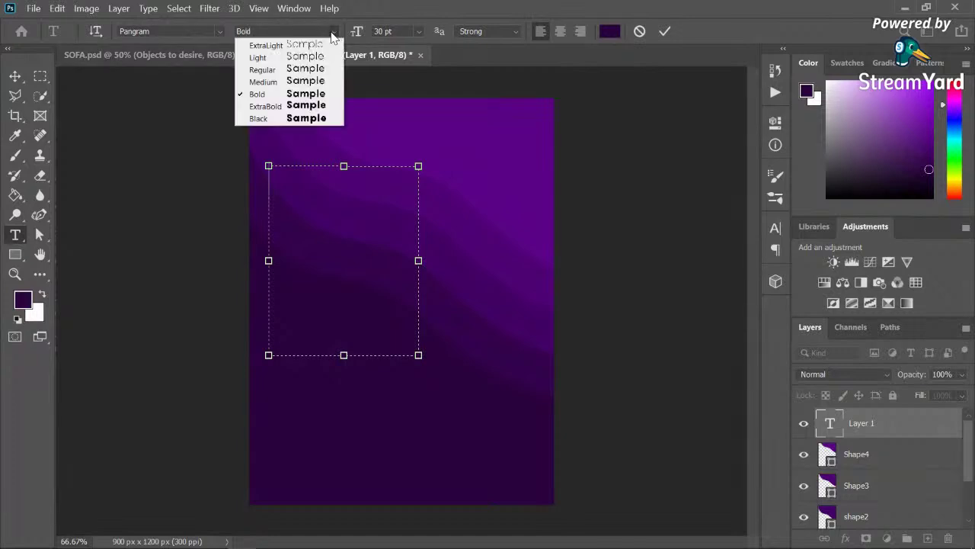
{"action": "left_click", "coordinate": [291, 110]}
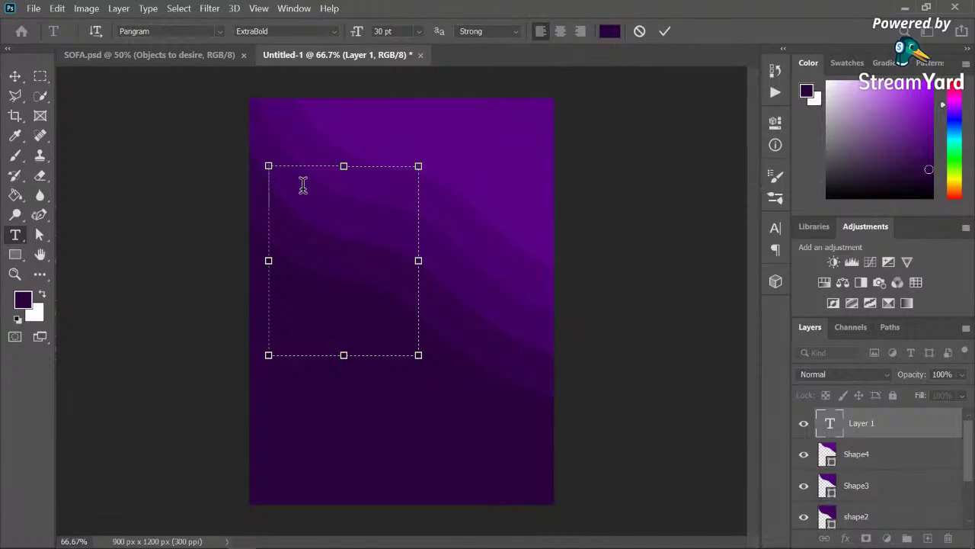
{"action": "type", "text": "SOCIA"}
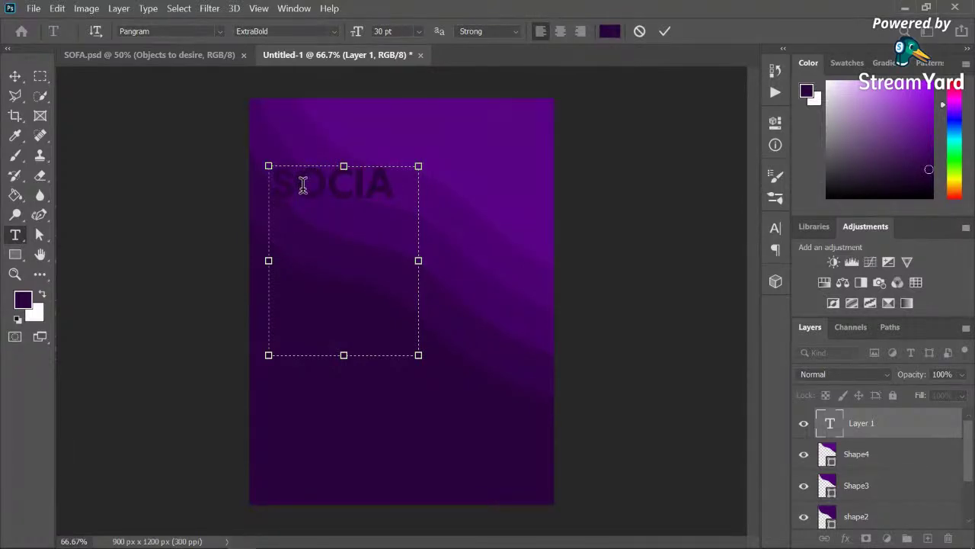
{"action": "left_click_drag", "start_coordinate": [418, 261], "coordinate": [468, 259]}
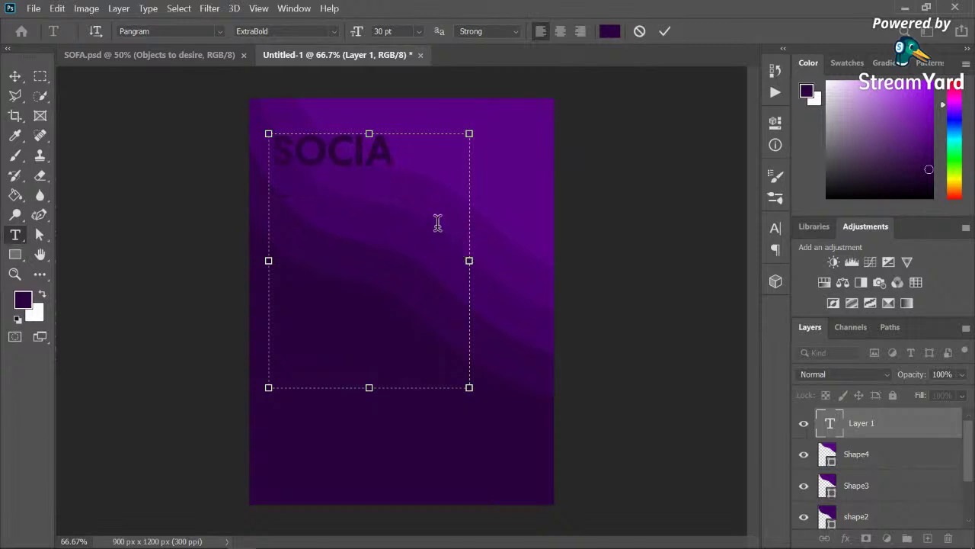
{"action": "type", "text": "L MEDIA "}
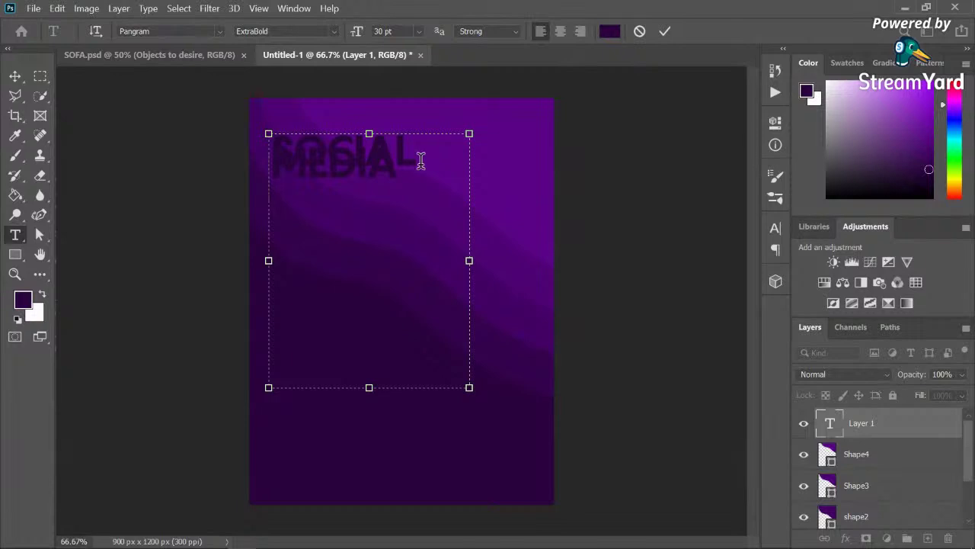
{"action": "type", "text": "SIMPLE "}
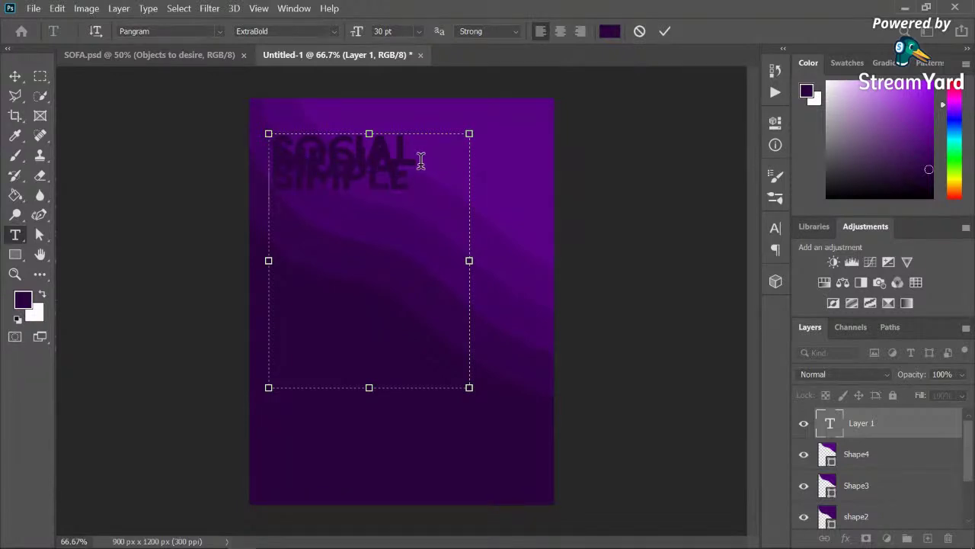
{"action": "type", "text": "DESIGNS."}
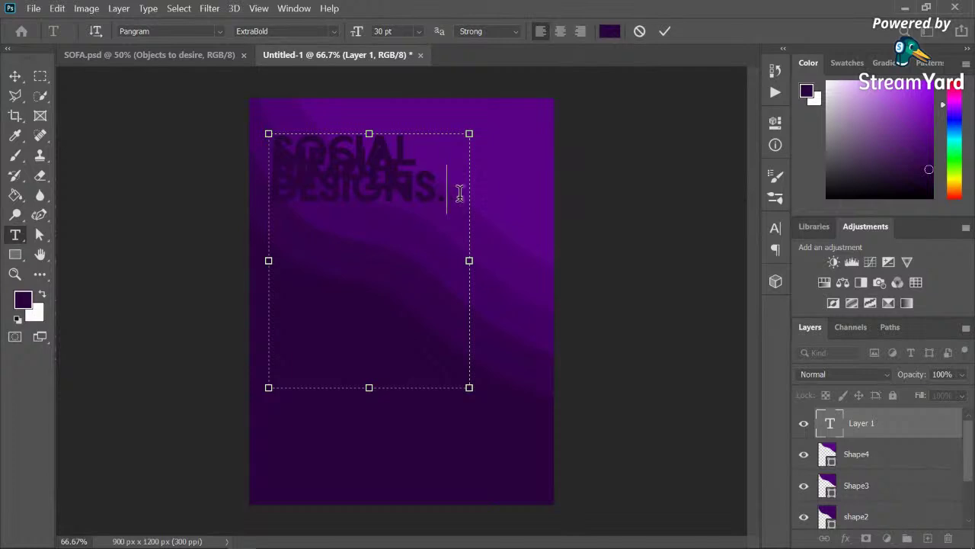
Step: Select the whole headline text and set its leading to Auto
{"action": "left_click_drag", "start_coordinate": [462, 190], "coordinate": [148, 120]}
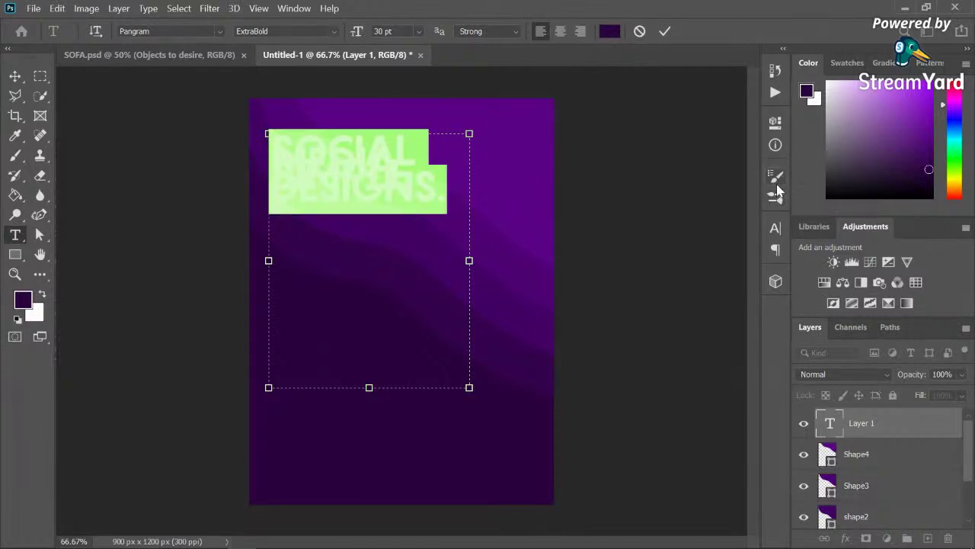
{"action": "left_click", "coordinate": [775, 230]}
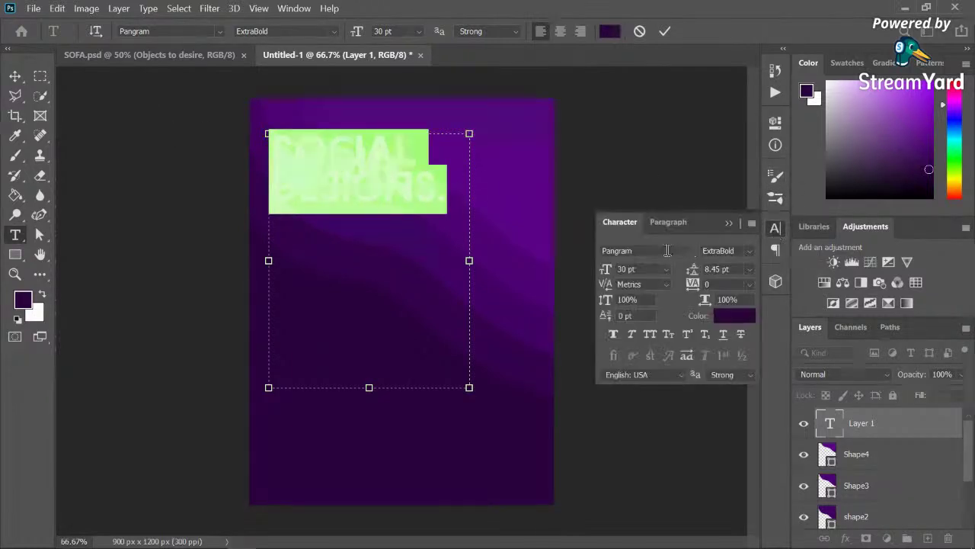
{"action": "left_click", "coordinate": [749, 270]}
{"action": "left_click", "coordinate": [732, 282]}
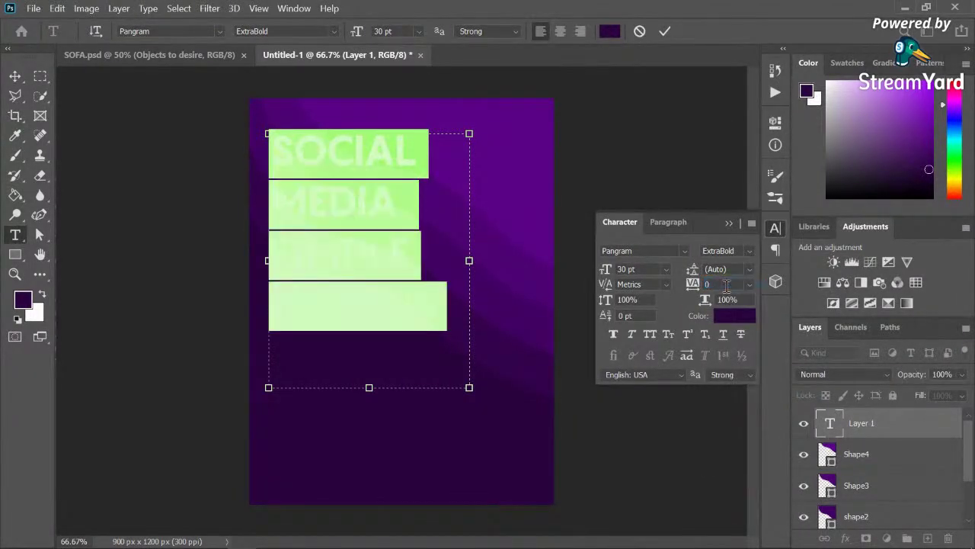
Step: Try tighter leading values of 6 pt, 10 pt and 12 pt on the headline
{"action": "left_click", "coordinate": [749, 270]}
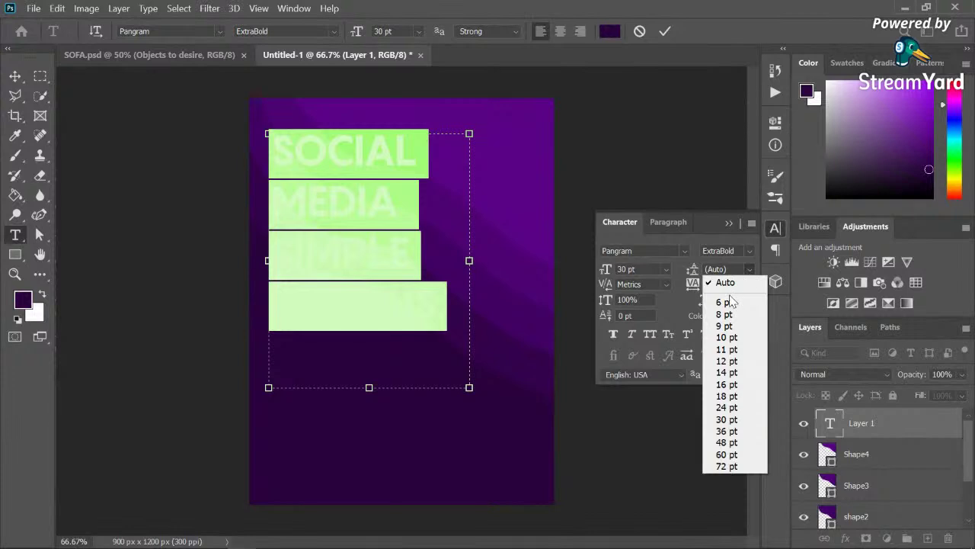
{"action": "left_click", "coordinate": [725, 302]}
{"action": "left_click", "coordinate": [749, 270]}
{"action": "left_click", "coordinate": [737, 337]}
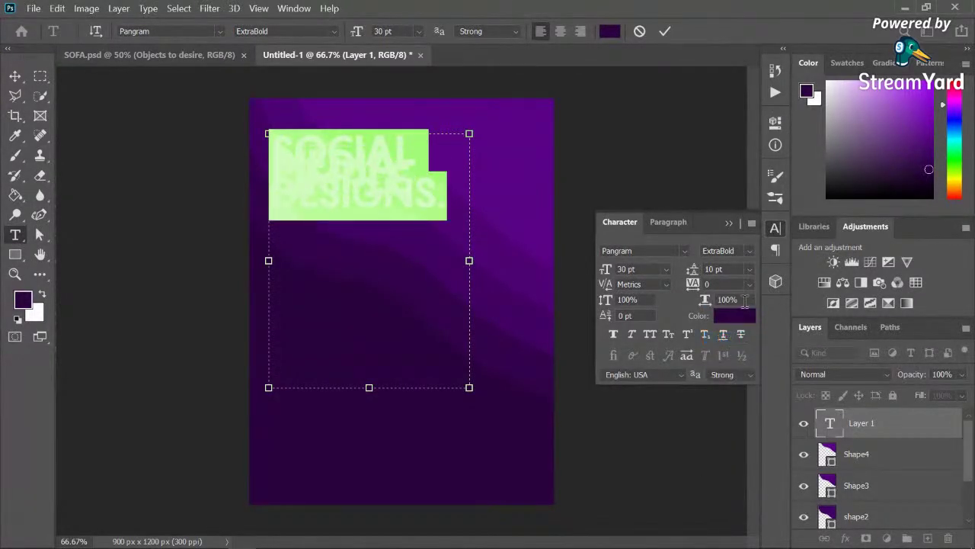
{"action": "left_click", "coordinate": [750, 285]}
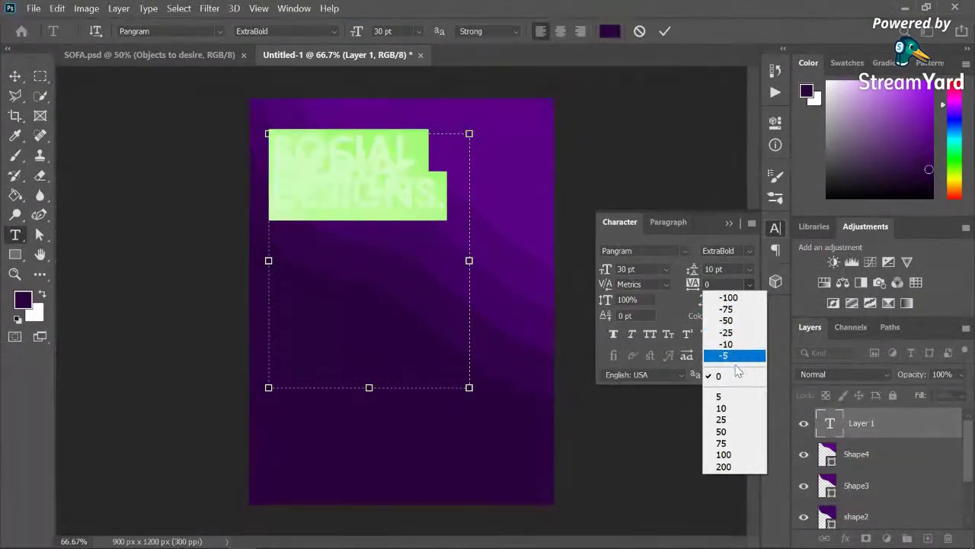
{"action": "left_click", "coordinate": [754, 278]}
{"action": "left_click", "coordinate": [750, 269]}
{"action": "left_click", "coordinate": [728, 362]}
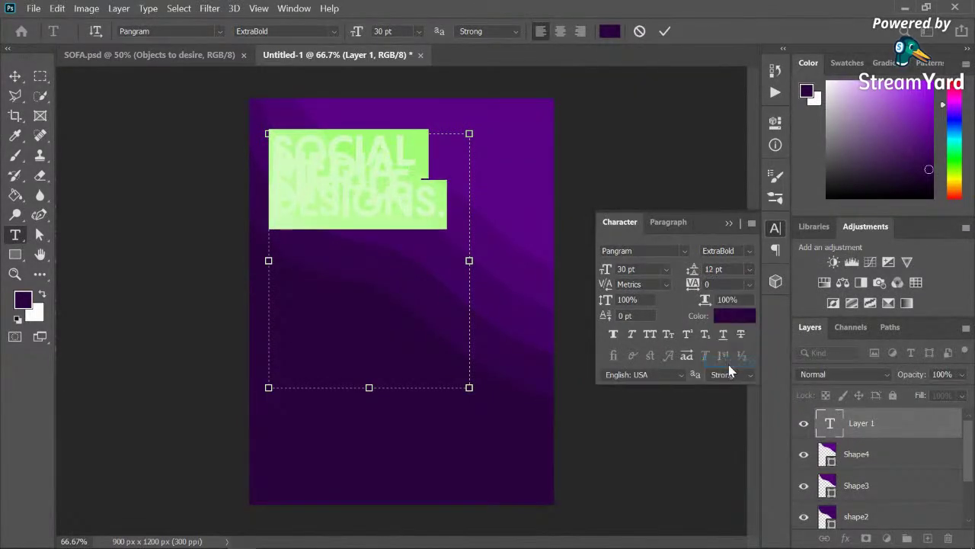
Step: Set the headline's leading to 18 pt and reopen the leading choices
{"action": "left_click", "coordinate": [748, 268]}
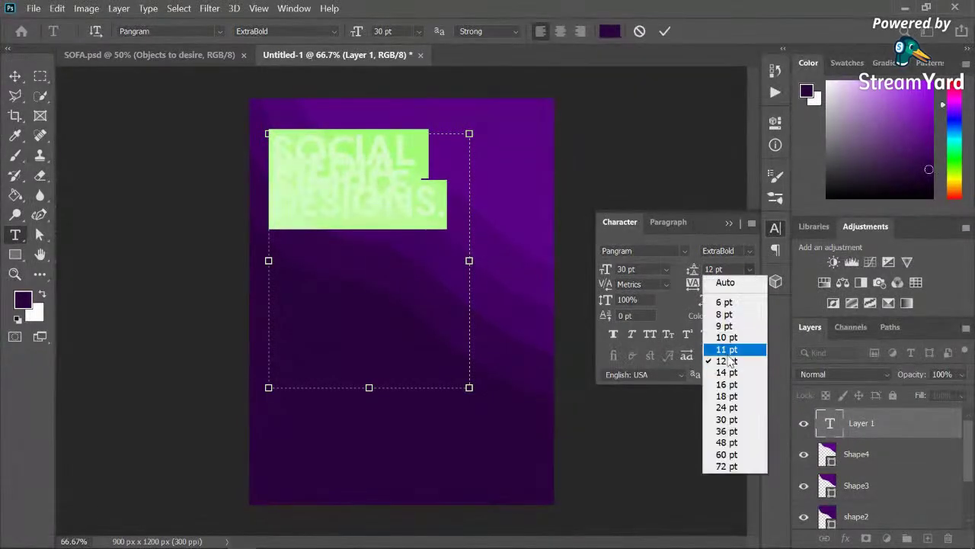
{"action": "left_click", "coordinate": [727, 396]}
{"action": "left_click", "coordinate": [749, 284]}
{"action": "left_click", "coordinate": [749, 286]}
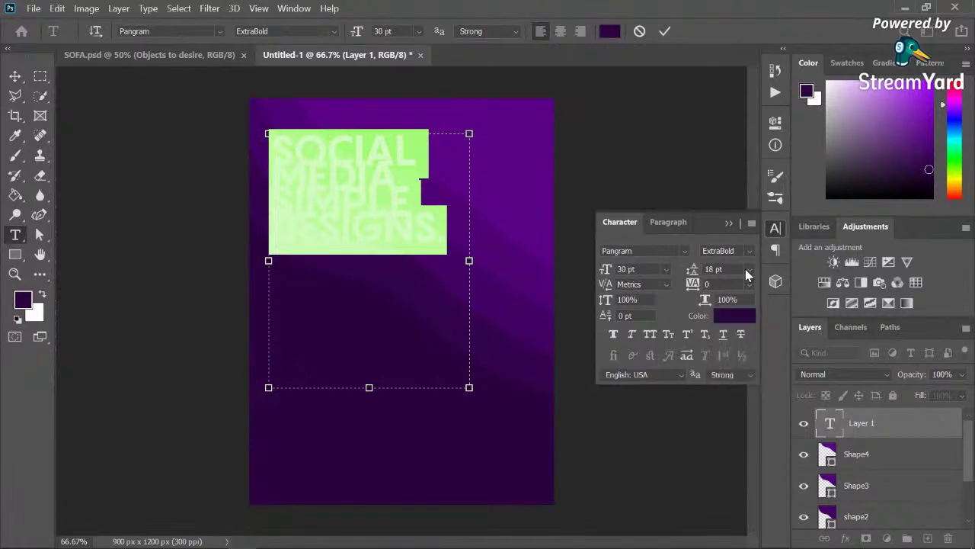
{"action": "left_click", "coordinate": [749, 269]}
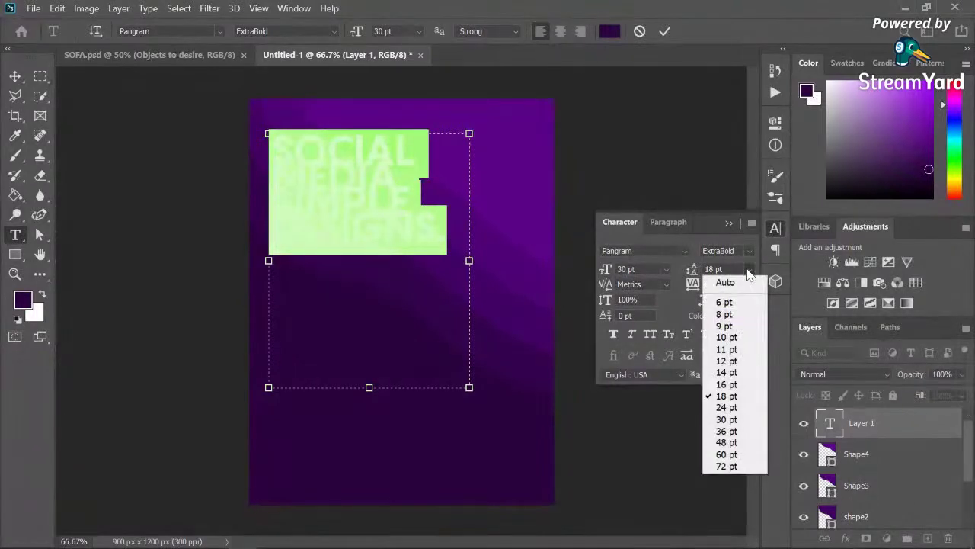
Step: Set the leading of the SOCIAL MEDIA SIMPLE DESIGNS. headline to 24 pt and commit the text
{"action": "left_click", "coordinate": [733, 402]}
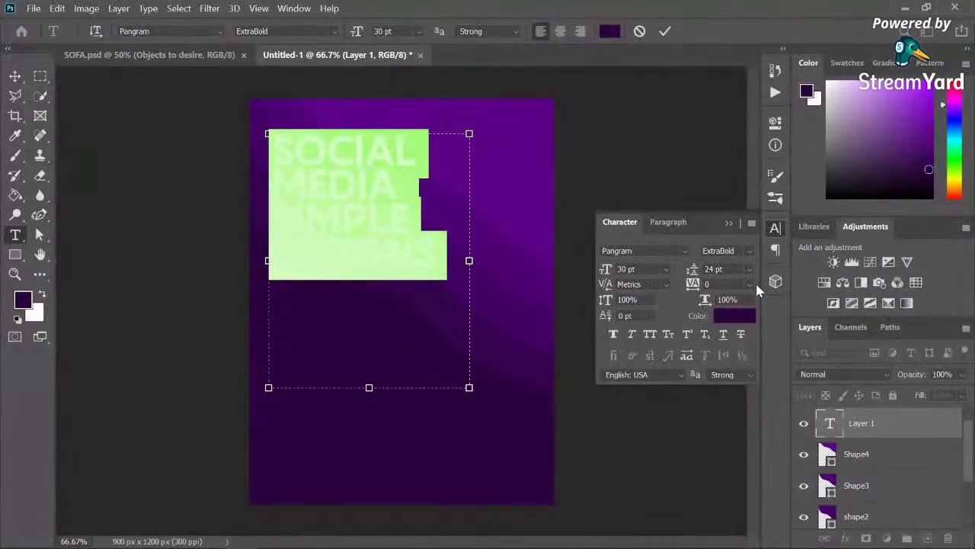
{"action": "left_click", "coordinate": [15, 76]}
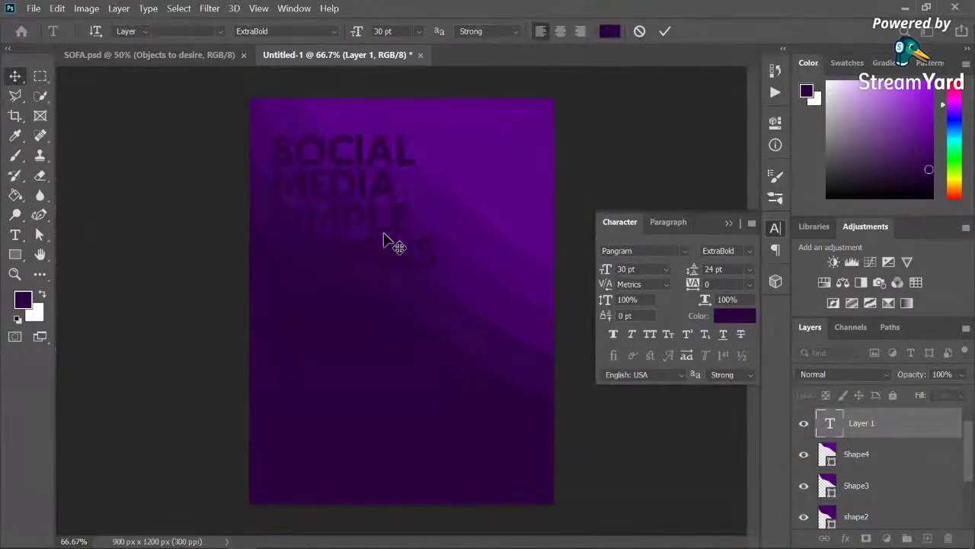
{"action": "left_click", "coordinate": [734, 224]}
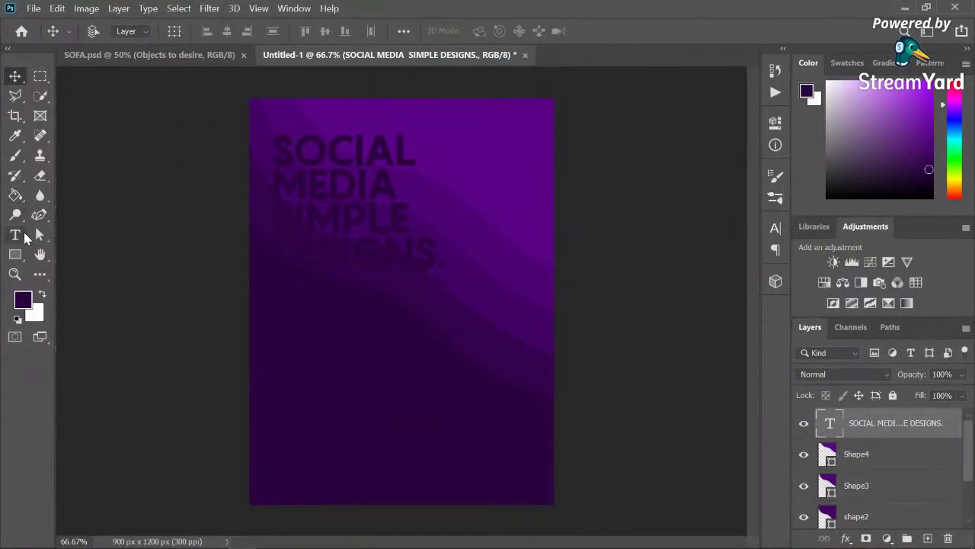
Step: Recolour the whole headline to blue 006caa and move it slightly down and to the left on the poster
{"action": "left_click", "coordinate": [24, 237]}
{"action": "left_click", "coordinate": [441, 256]}
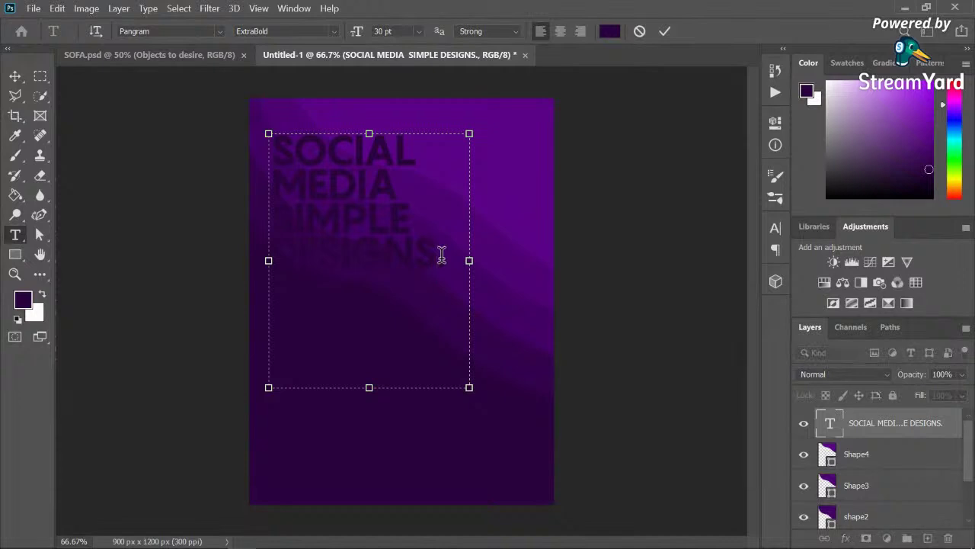
{"action": "key", "text": "ctrl+a"}
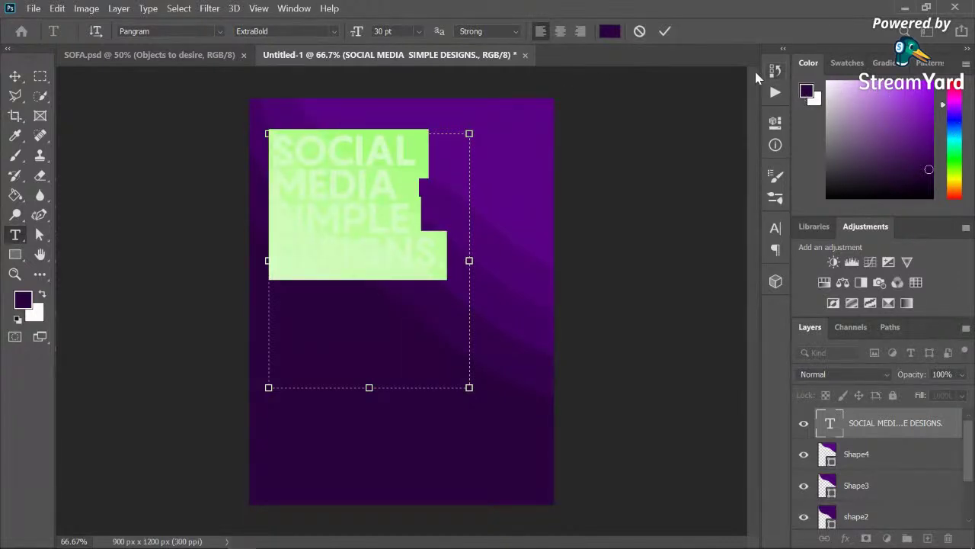
{"action": "left_click", "coordinate": [610, 31]}
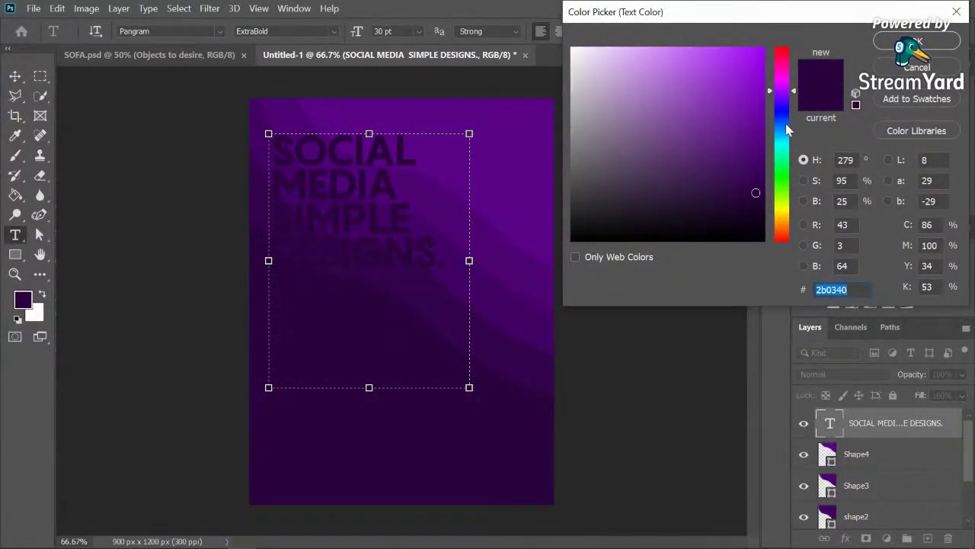
{"action": "left_click_drag", "start_coordinate": [779, 76], "coordinate": [767, 12]}
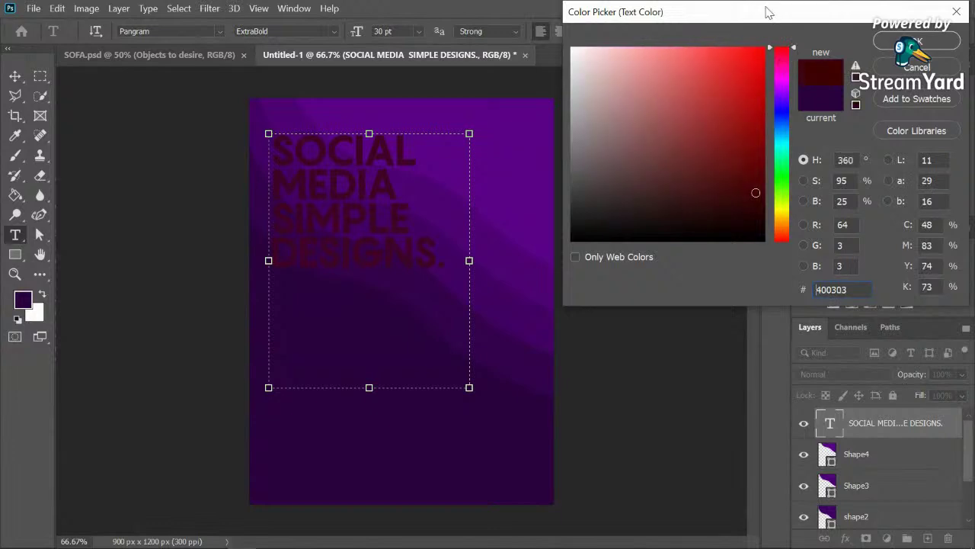
{"action": "left_click", "coordinate": [751, 65]}
{"action": "left_click_drag", "start_coordinate": [753, 79], "coordinate": [770, 131]}
{"action": "left_click", "coordinate": [768, 113]}
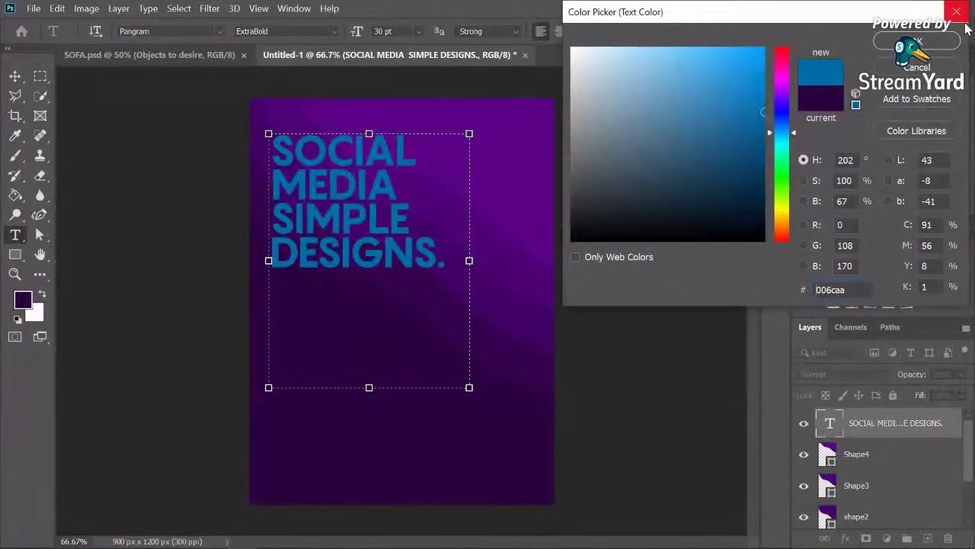
{"action": "left_click", "coordinate": [916, 41]}
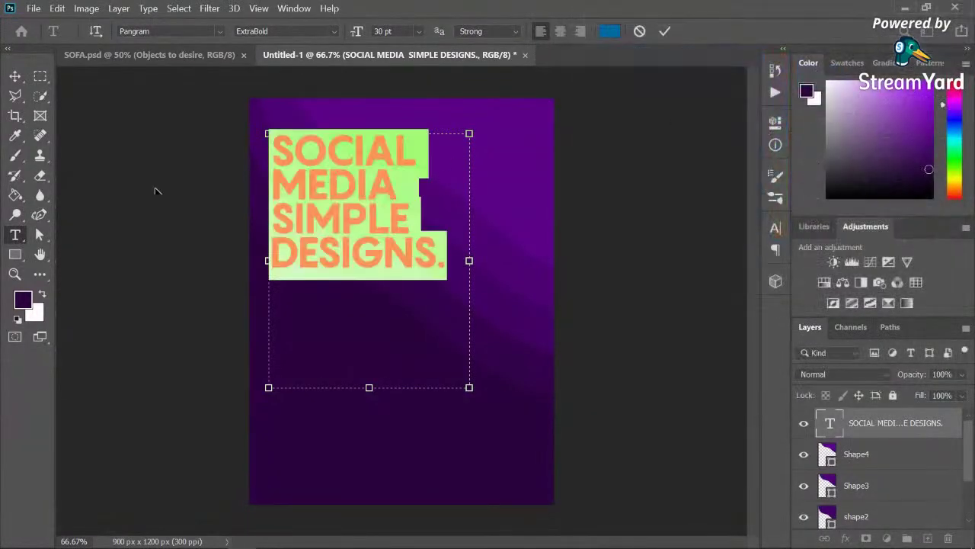
{"action": "left_click", "coordinate": [15, 76]}
{"action": "mouse_move", "coordinate": [333, 203]}
{"action": "left_mouse_down"}
{"action": "mouse_move", "coordinate": [324, 249]}
{"action": "mouse_move", "coordinate": [320, 214]}
{"action": "mouse_move", "coordinate": [329, 211]}
{"action": "left_mouse_up"}
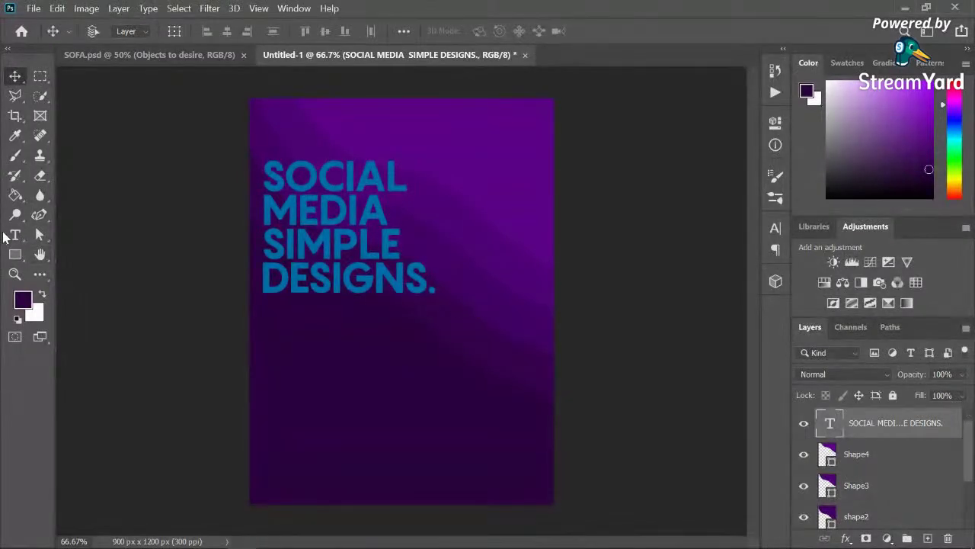
{"action": "left_click", "coordinate": [10, 239]}
{"action": "left_click_drag", "start_coordinate": [269, 353], "coordinate": [459, 478]}
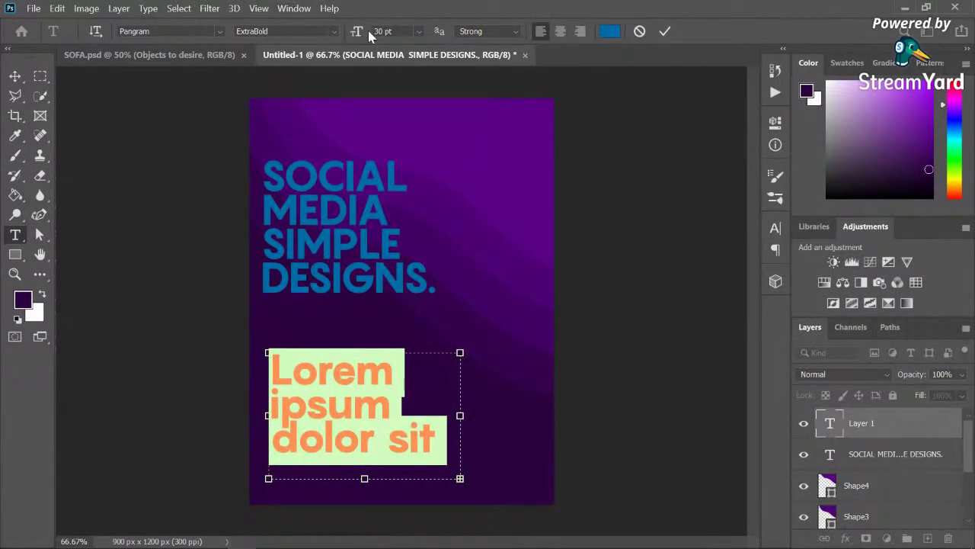
{"action": "left_click", "coordinate": [418, 32]}
{"action": "left_click", "coordinate": [409, 65]}
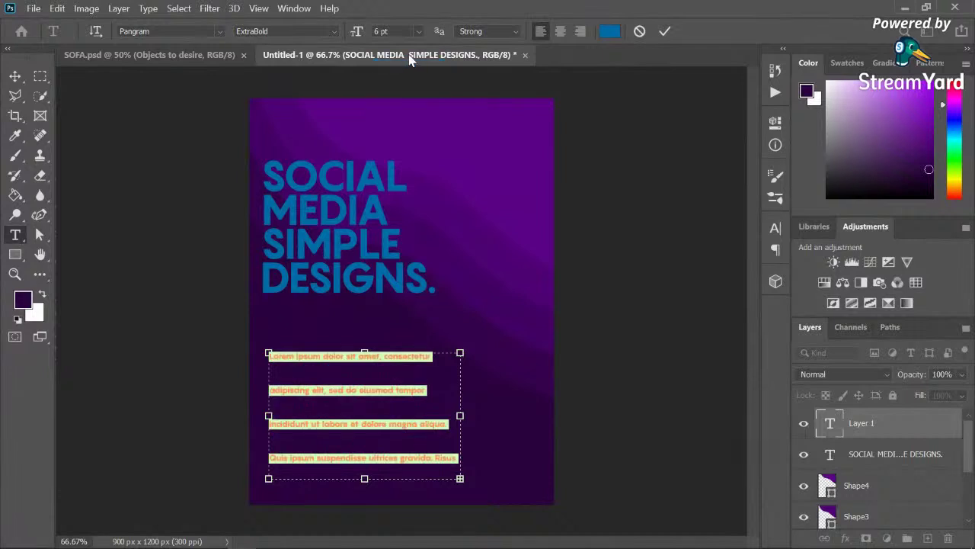
{"action": "left_click", "coordinate": [335, 32]}
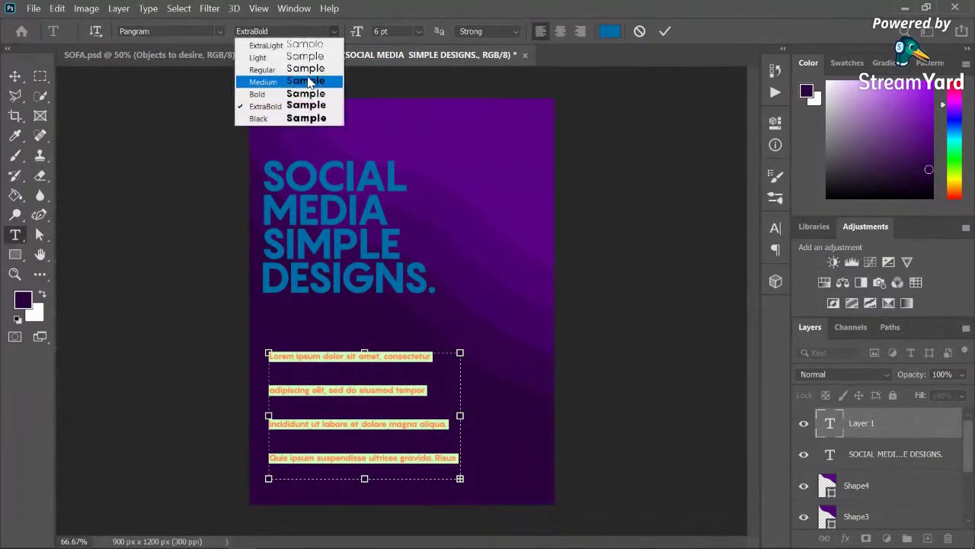
{"action": "left_click", "coordinate": [263, 66]}
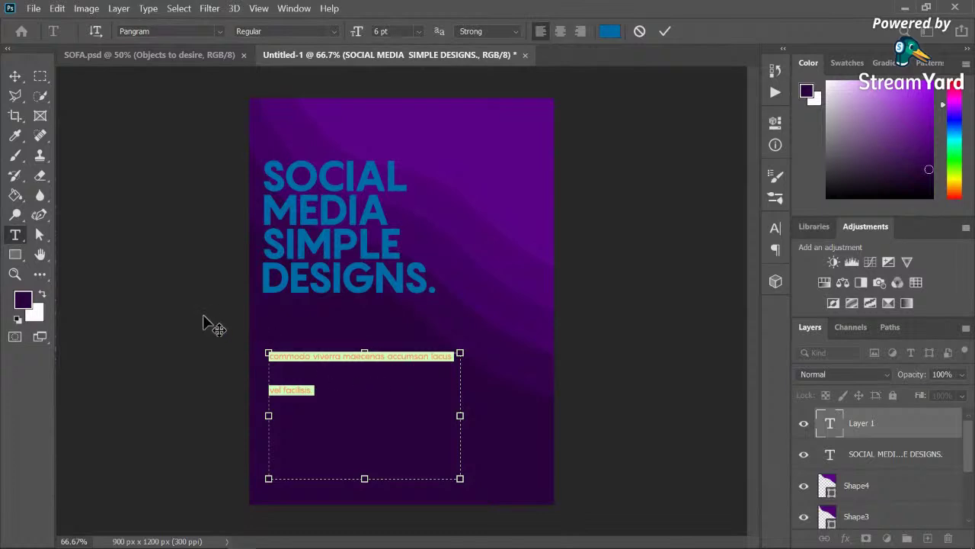
{"action": "left_click", "coordinate": [895, 433]}
{"action": "left_click_drag", "start_coordinate": [893, 428], "coordinate": [949, 537]}
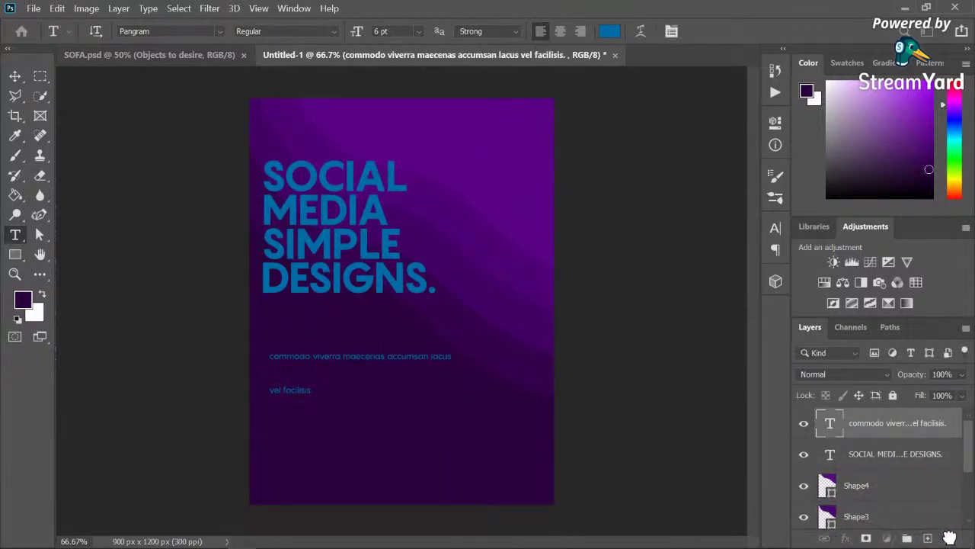
{"action": "left_click", "coordinate": [949, 538]}
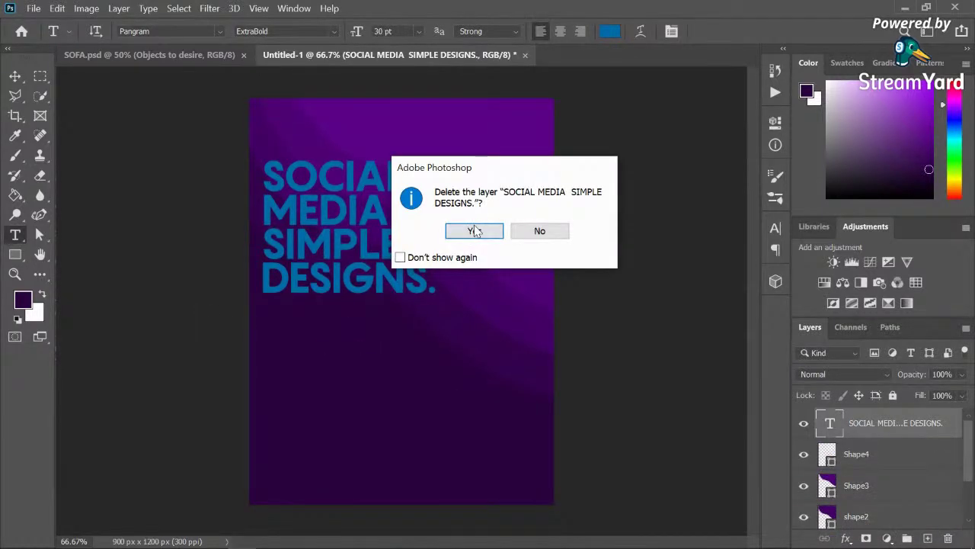
{"action": "left_click", "coordinate": [473, 231]}
{"action": "key", "text": "ctrl+z"}
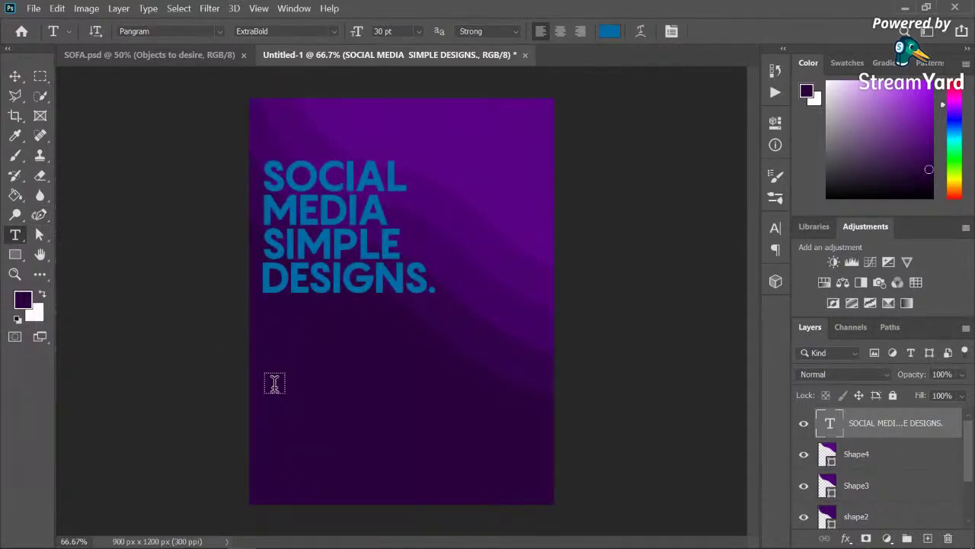
Step: Add a placeholder paragraph text box below the headline near the poster's lower left and set its font size to 12 pt
{"action": "left_click_drag", "start_coordinate": [269, 374], "coordinate": [411, 480]}
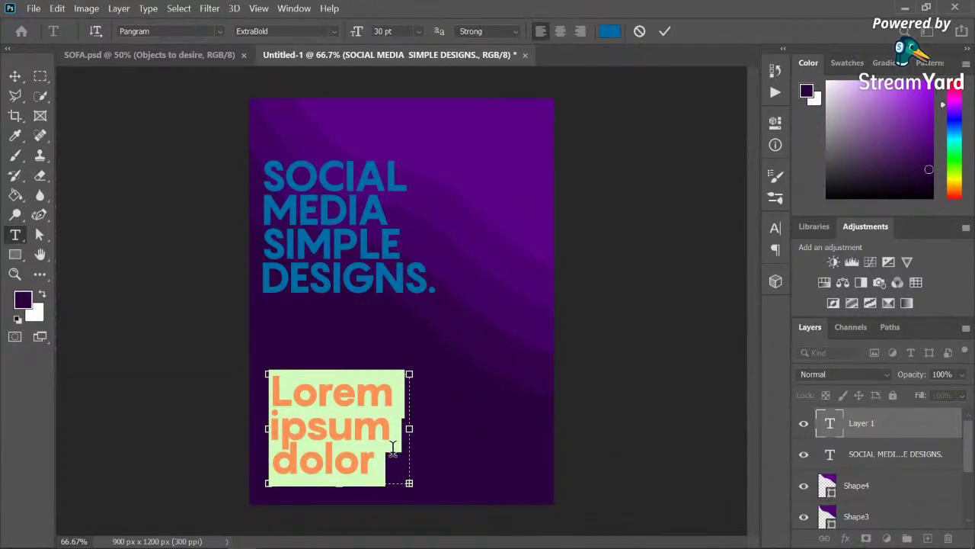
{"action": "left_click", "coordinate": [418, 32]}
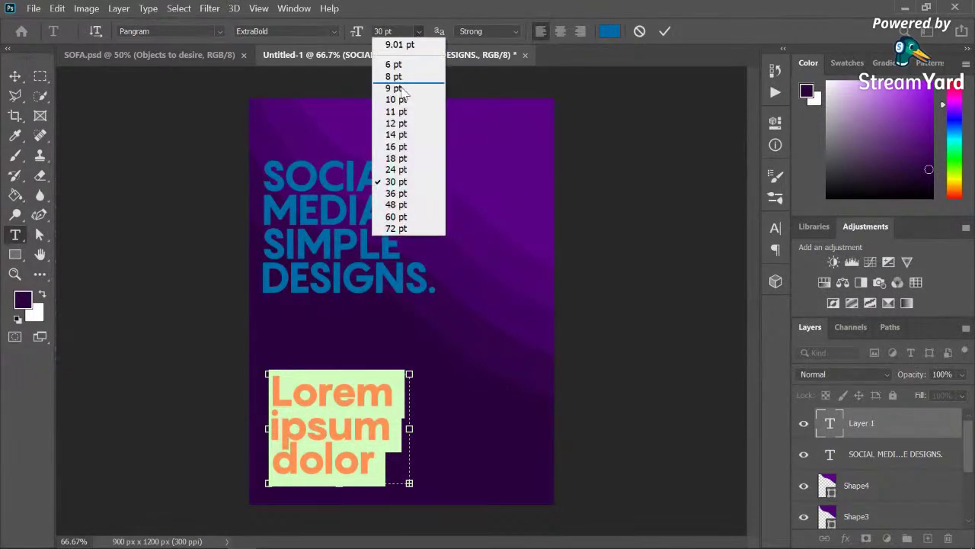
{"action": "left_click", "coordinate": [404, 124]}
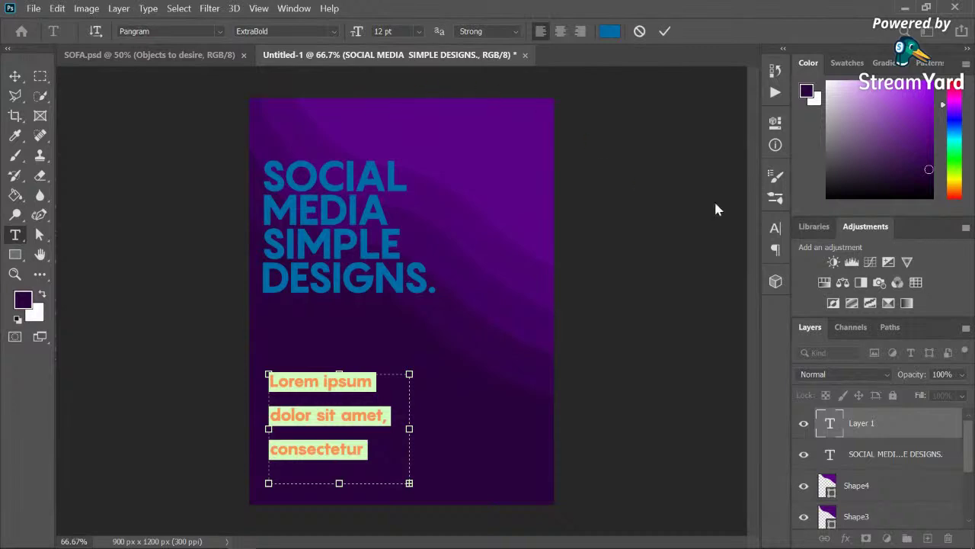
Step: Set the leading of the placeholder paragraph to 10 pt
{"action": "left_click", "coordinate": [775, 227]}
{"action": "left_click", "coordinate": [750, 269]}
{"action": "left_click", "coordinate": [727, 280]}
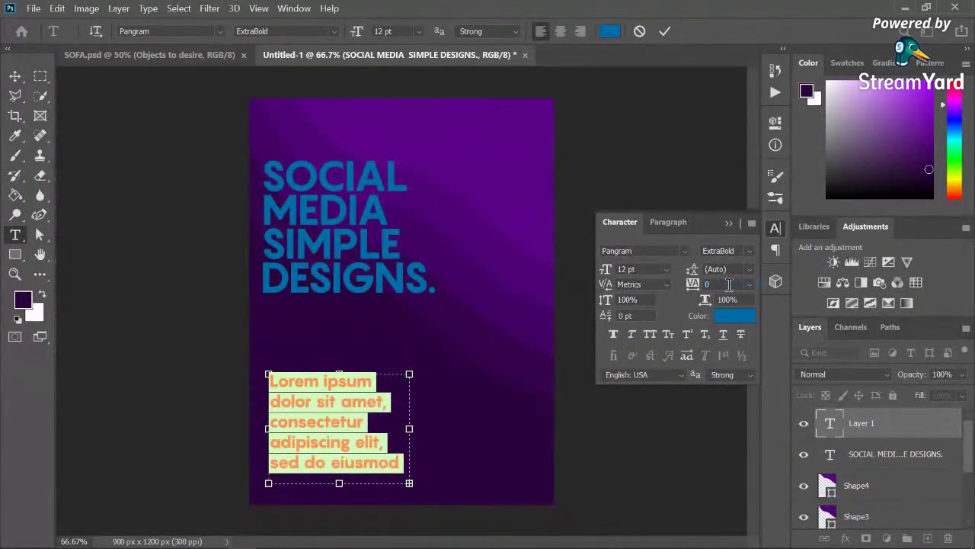
{"action": "left_click", "coordinate": [749, 269]}
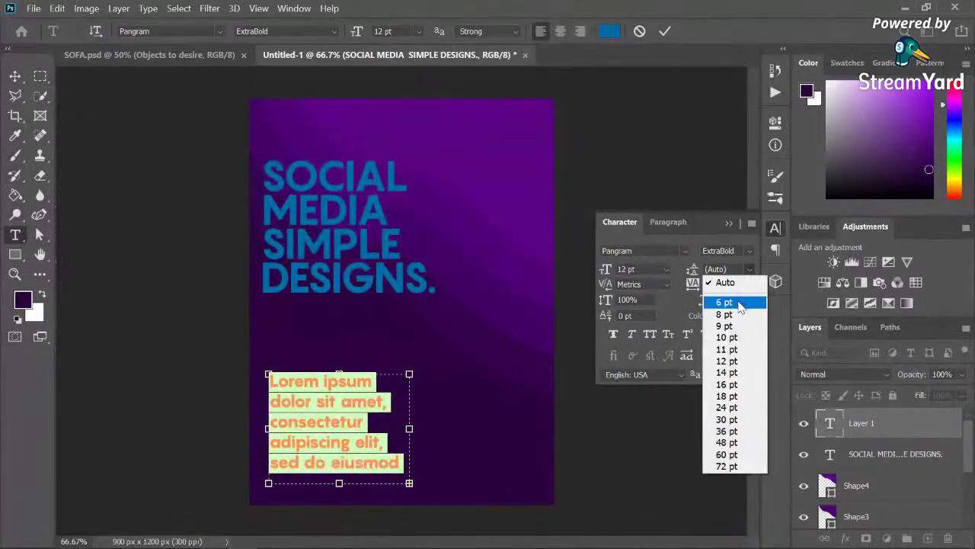
{"action": "left_click", "coordinate": [736, 302]}
{"action": "left_click", "coordinate": [749, 269]}
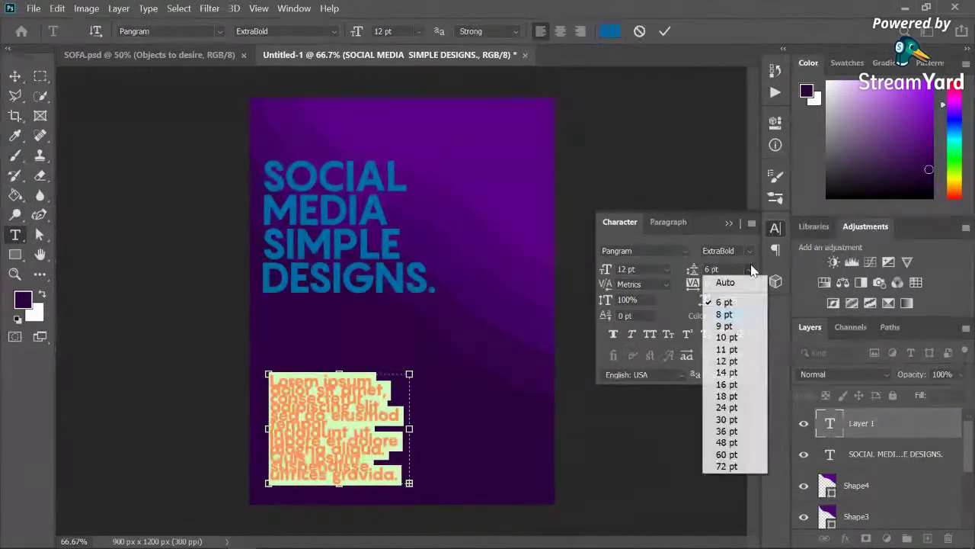
{"action": "left_click", "coordinate": [735, 337]}
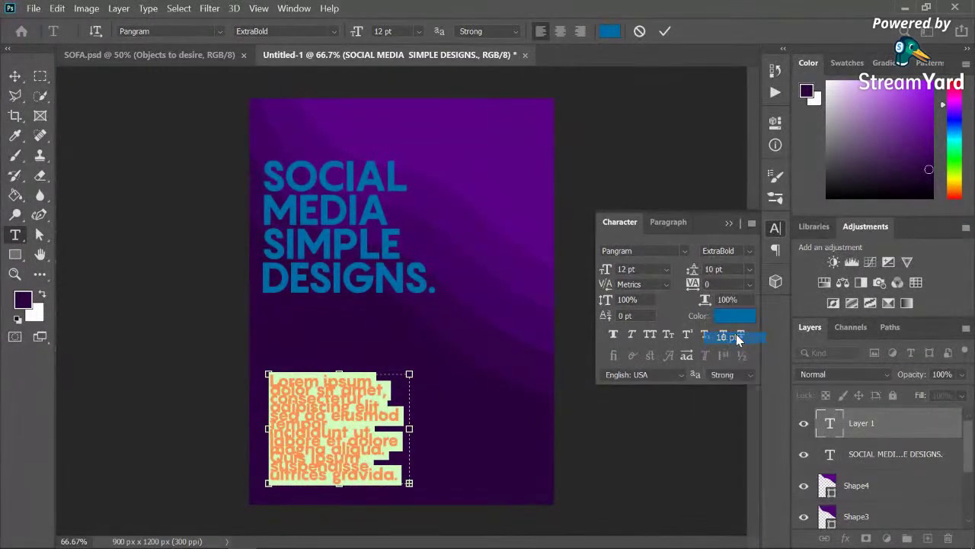
Step: Commit the placeholder paragraph and move it slightly up and to the left beneath the headline
{"action": "left_click", "coordinate": [15, 76]}
{"action": "left_click_drag", "start_coordinate": [341, 407], "coordinate": [329, 389]}
{"action": "left_click", "coordinate": [727, 224]}
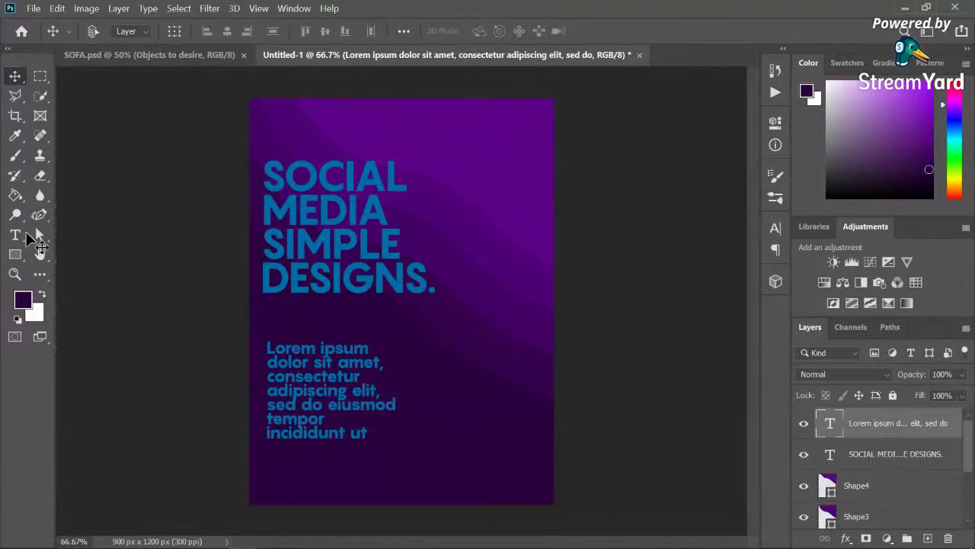
Step: Change the active shape tool from the Rectangle to the Ellipse tool
{"action": "left_click", "coordinate": [16, 255]}
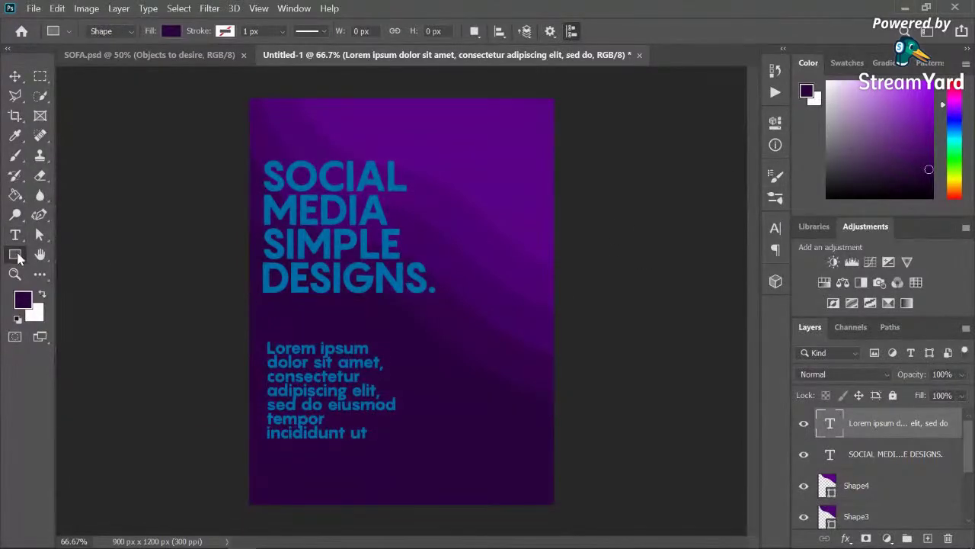
{"action": "right_click", "coordinate": [16, 255]}
{"action": "left_click", "coordinate": [68, 281]}
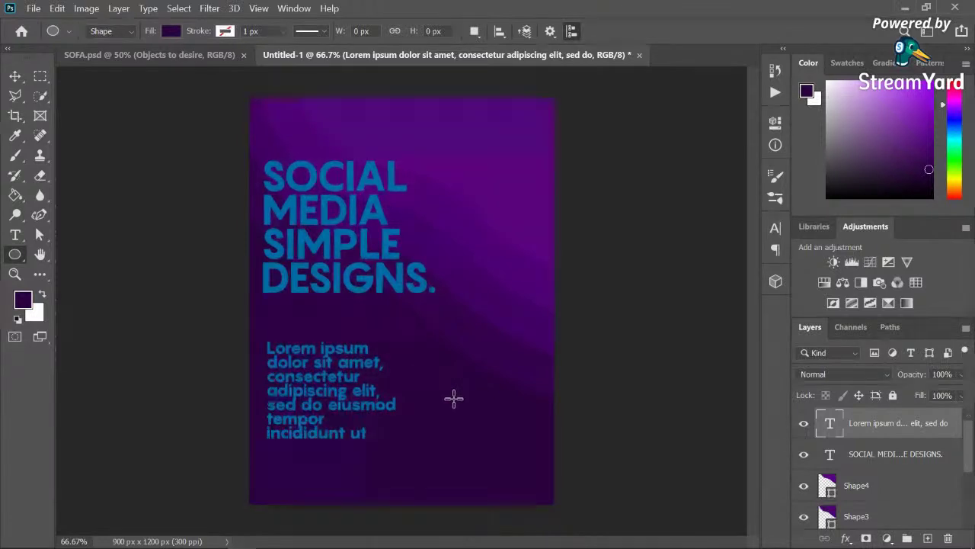
{"action": "left_click_drag", "start_coordinate": [440, 378], "coordinate": [540, 481]}
{"action": "left_click_drag", "start_coordinate": [541, 479], "coordinate": [541, 477]}
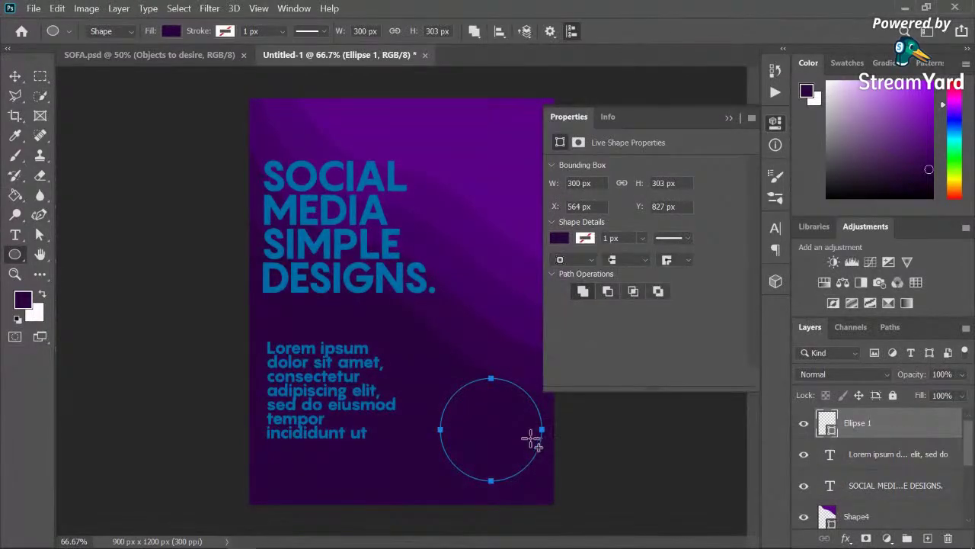
{"action": "key", "text": "ctrl+z"}
{"action": "key", "text": "ctrl+shift+z"}
{"action": "key", "text": "ctrl+z"}
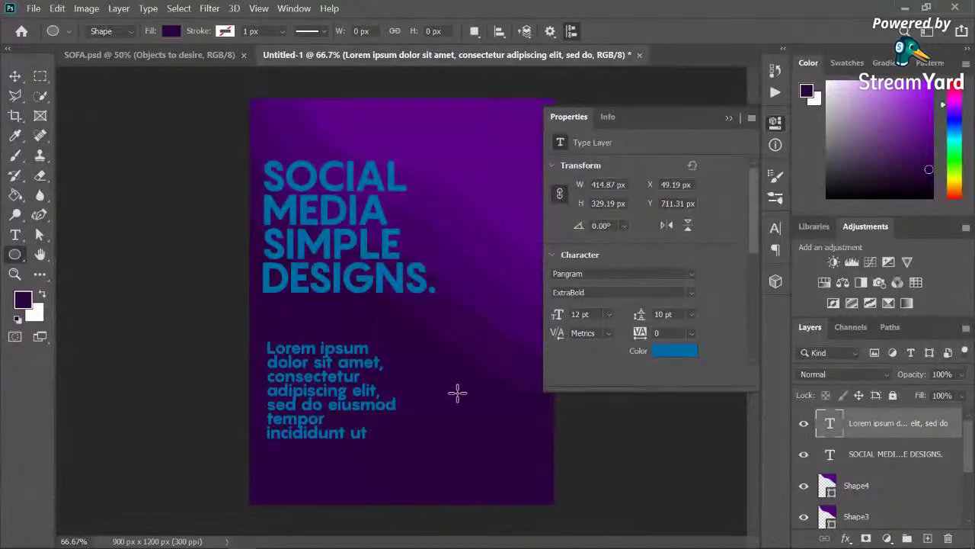
Step: Draw a circle about 276 px in diameter in the poster's lower-right area and fill it with white
{"action": "left_click_drag", "start_coordinate": [446, 393], "coordinate": [556, 485]}
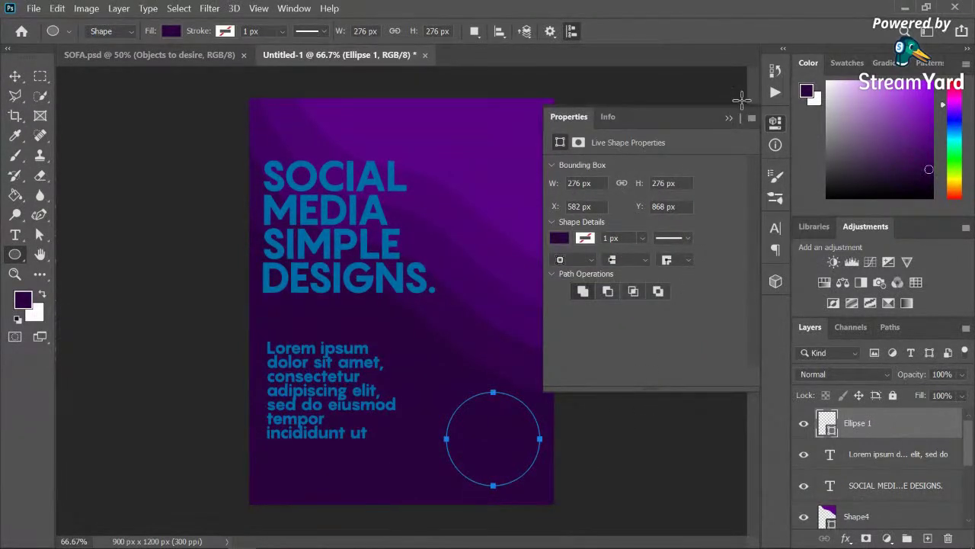
{"action": "left_click", "coordinate": [750, 110]}
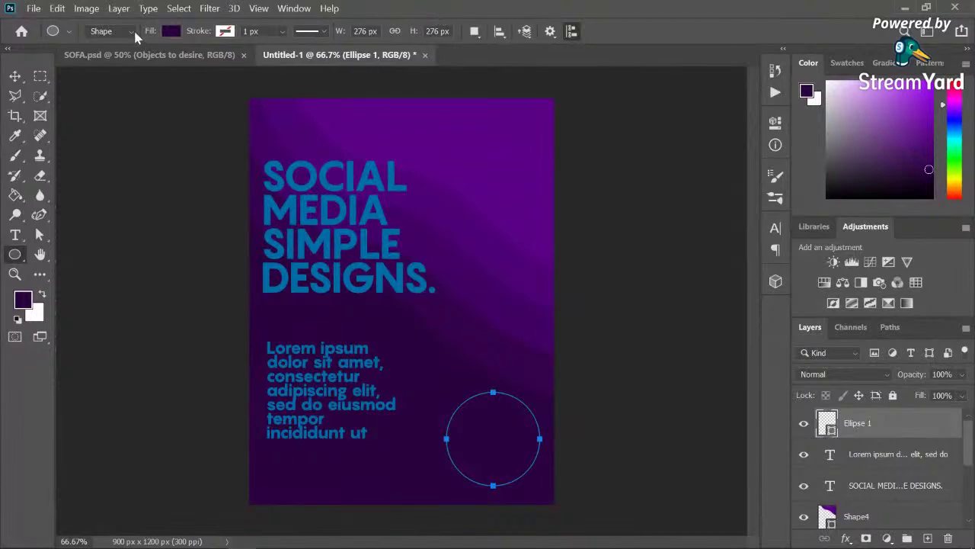
{"action": "left_click", "coordinate": [169, 31]}
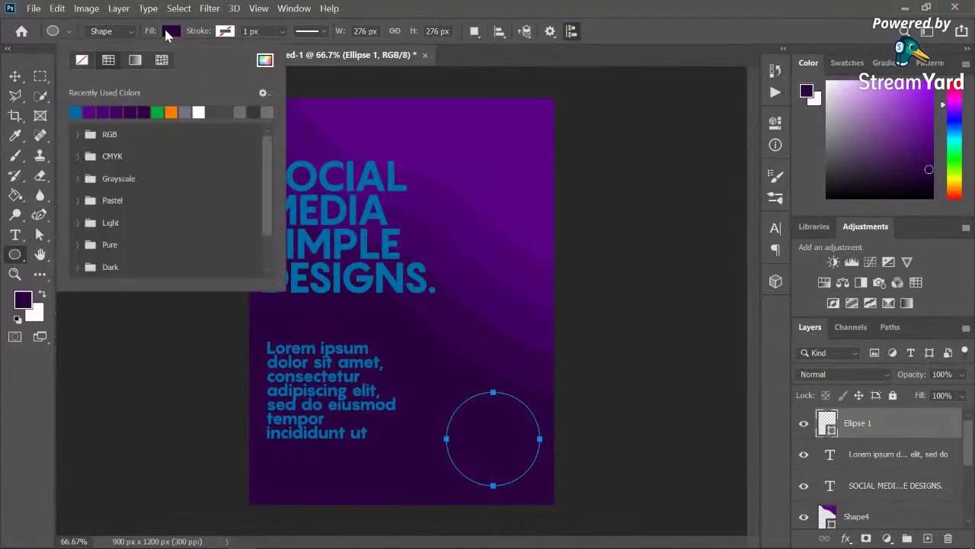
{"action": "left_click", "coordinate": [198, 112]}
{"action": "left_click", "coordinate": [657, 7]}
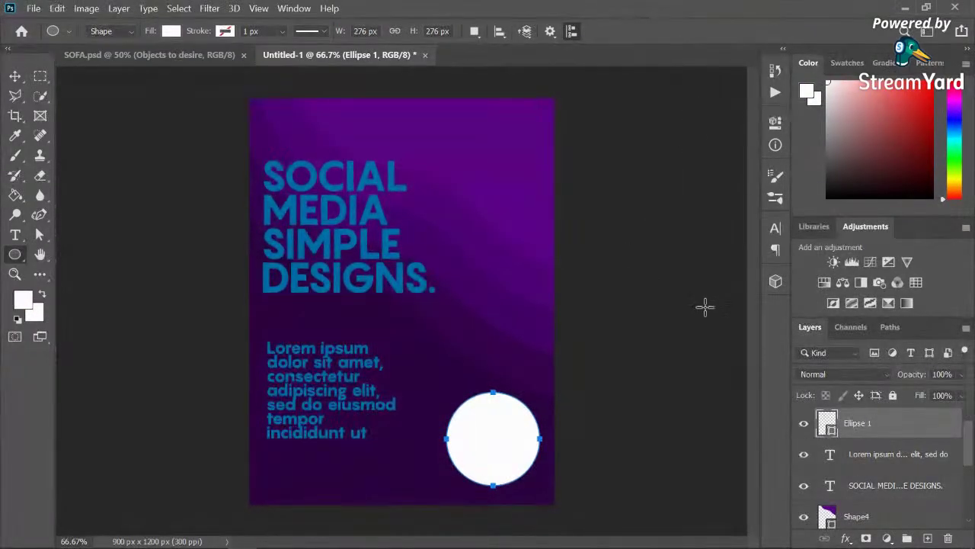
{"action": "left_click", "coordinate": [15, 76]}
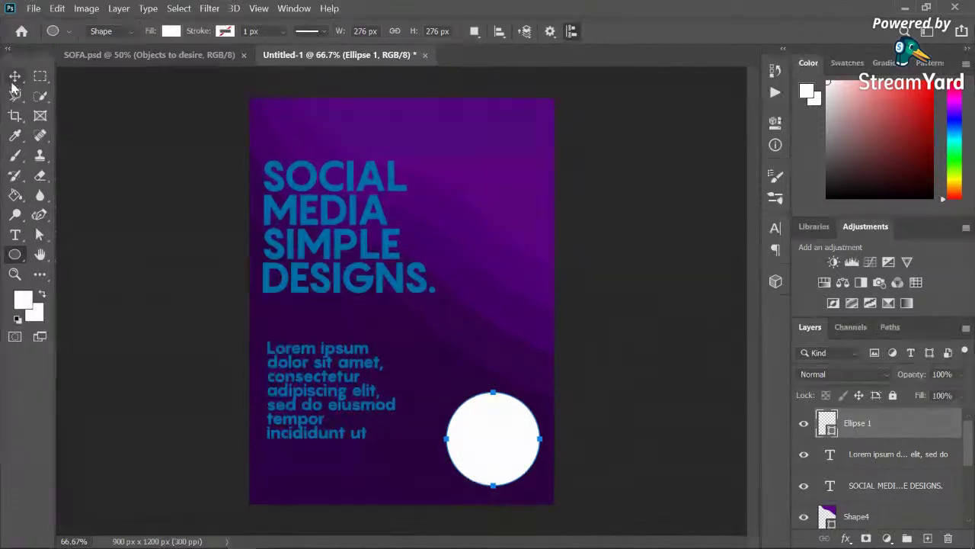
Step: Place the bearded man's portrait photo from the D: drive's Day 5 folder into the poster and shift it down toward the lower-left
{"action": "left_click", "coordinate": [299, 536]}
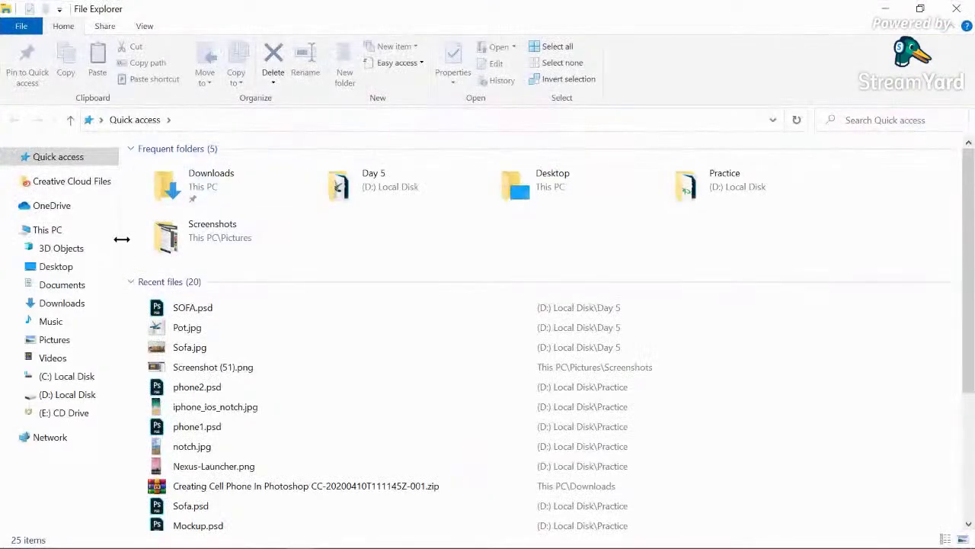
{"action": "left_click", "coordinate": [80, 396]}
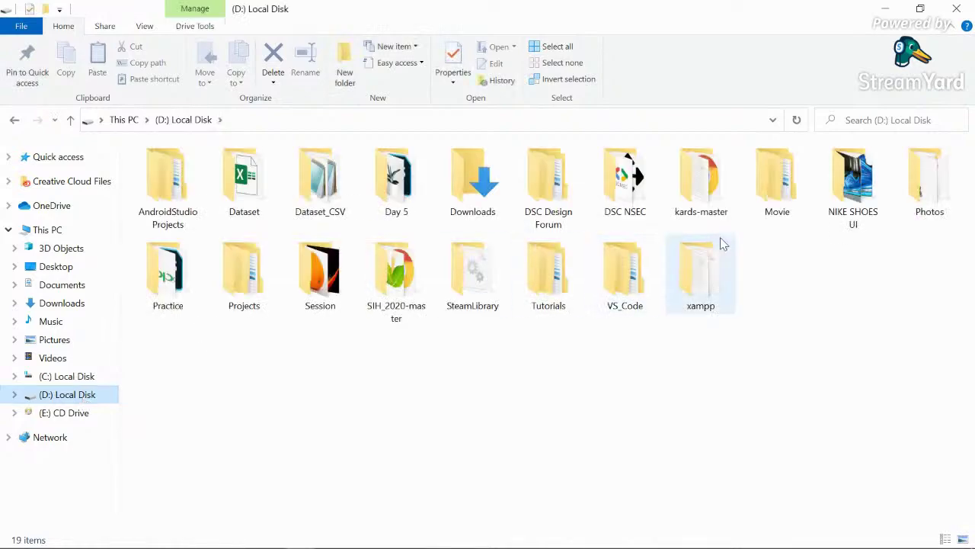
{"action": "left_click", "coordinate": [400, 178]}
{"action": "double_click", "coordinate": [400, 177]}
{"action": "left_click_drag", "start_coordinate": [182, 162], "coordinate": [503, 443]}
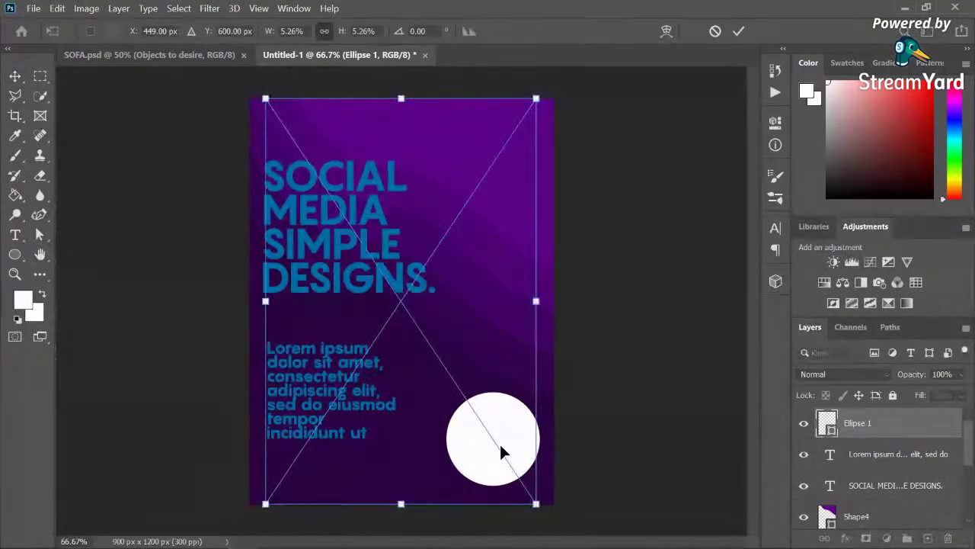
{"action": "left_click_drag", "start_coordinate": [410, 258], "coordinate": [357, 297]}
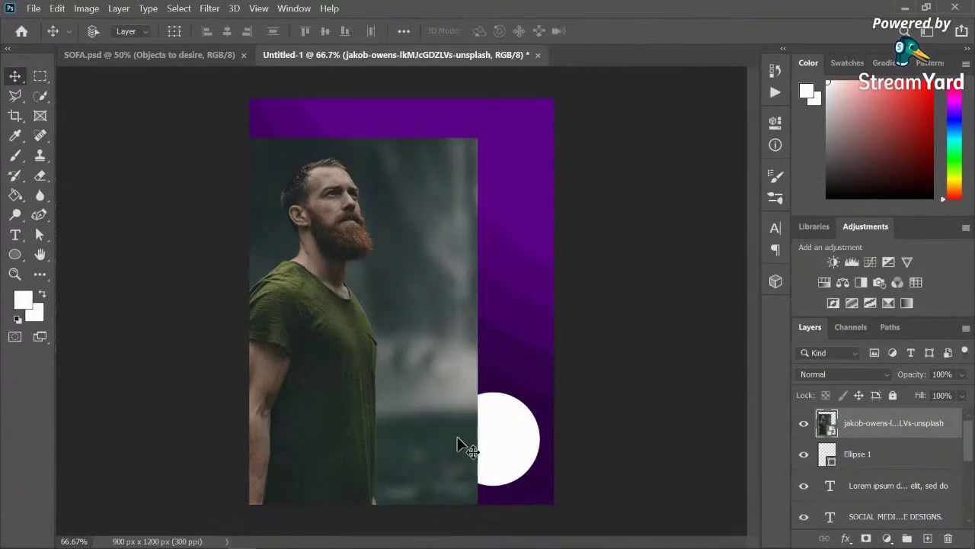
Step: Bring the white circle above the photo, enlarge it to 171.47%, and place it over the man's head and shoulders
{"action": "left_click", "coordinate": [877, 452]}
{"action": "left_click_drag", "start_coordinate": [518, 419], "coordinate": [534, 221]}
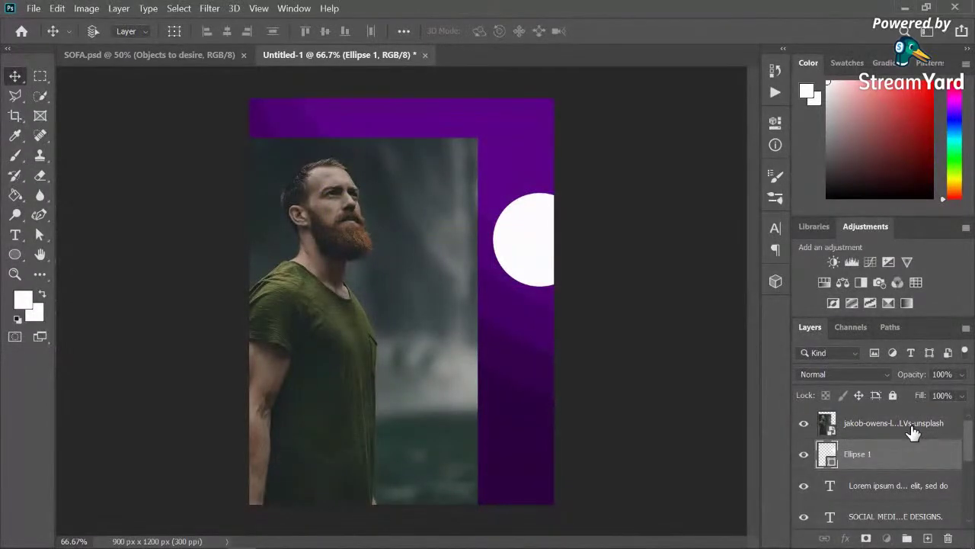
{"action": "left_click_drag", "start_coordinate": [912, 463], "coordinate": [887, 411]}
{"action": "left_click_drag", "start_coordinate": [524, 243], "coordinate": [319, 213]}
{"action": "key", "text": "ctrl+t"}
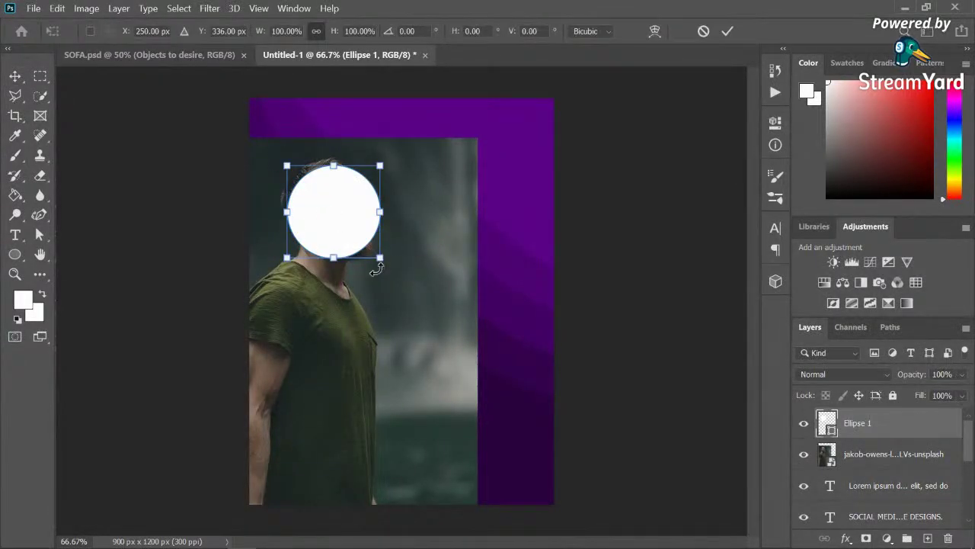
{"action": "left_click_drag", "start_coordinate": [380, 258], "coordinate": [460, 309]}
{"action": "left_click_drag", "start_coordinate": [378, 242], "coordinate": [348, 225]}
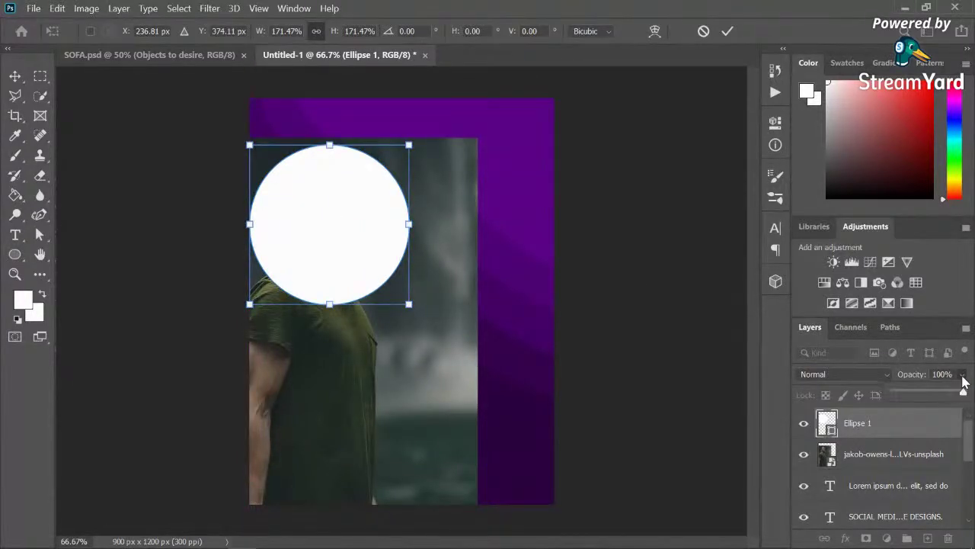
Step: Lower the circle's opacity to 26% and shift it slightly down to frame the man's head
{"action": "left_click_drag", "start_coordinate": [950, 394], "coordinate": [914, 399]}
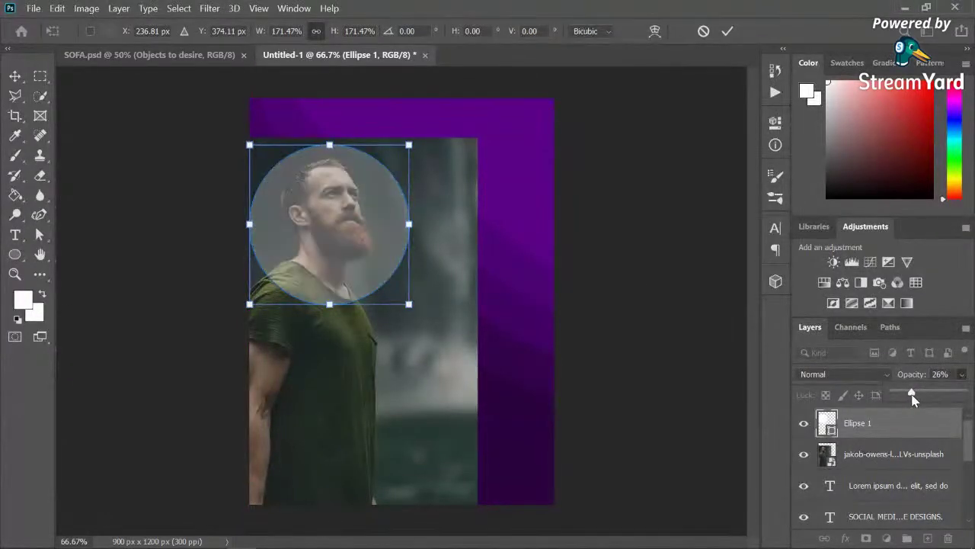
{"action": "key", "text": "Return"}
{"action": "key", "text": "Return"}
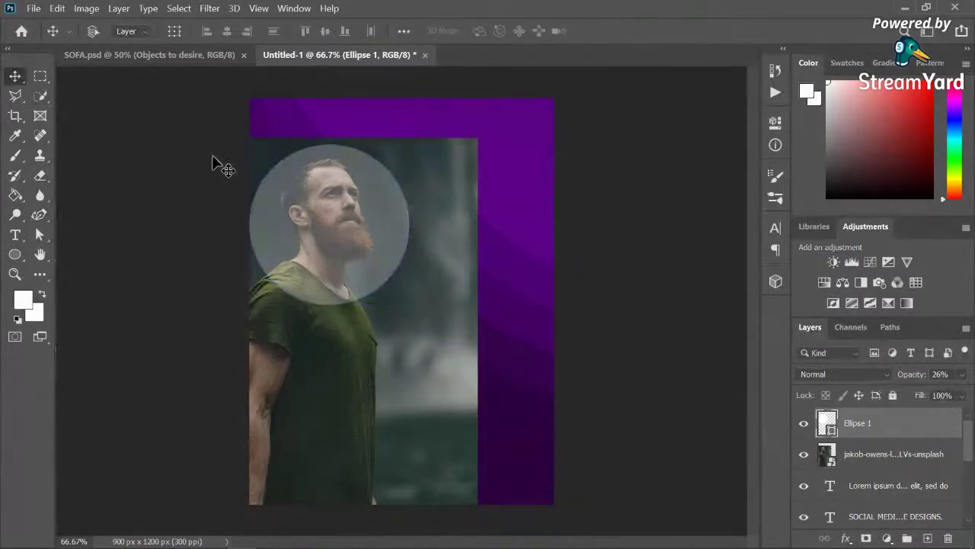
{"action": "left_click_drag", "start_coordinate": [329, 203], "coordinate": [331, 212]}
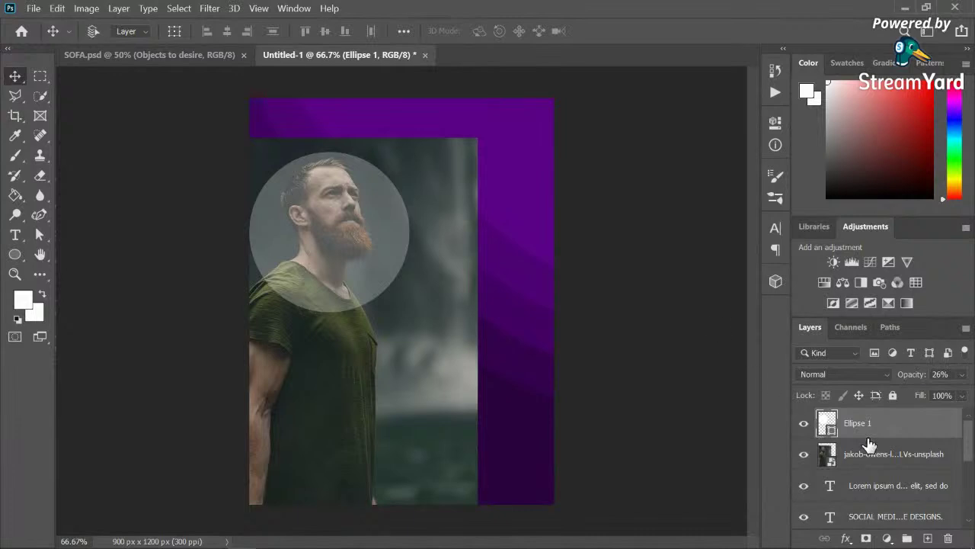
Step: Stack the photo layer above the circle and clip the photo to the circle with a clipping mask
{"action": "left_click_drag", "start_coordinate": [891, 463], "coordinate": [881, 417]}
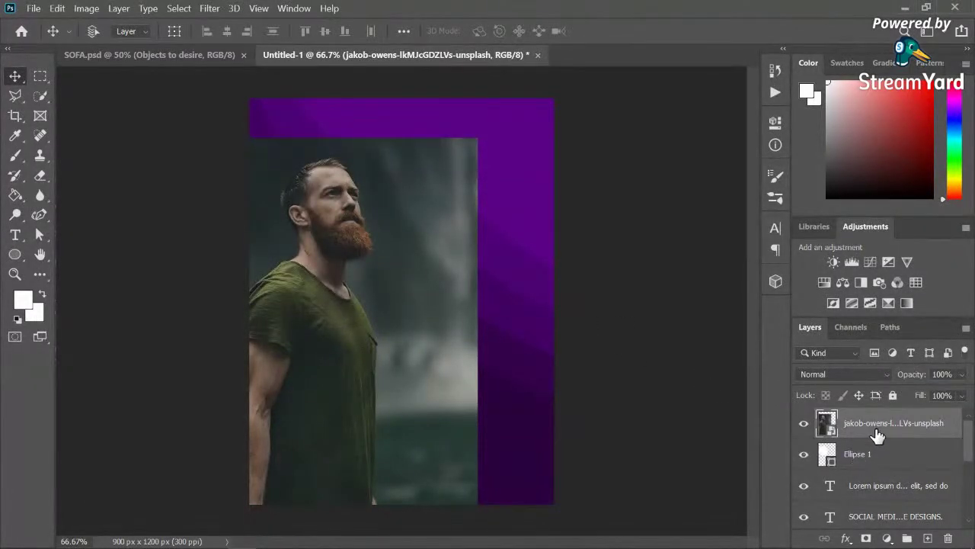
{"action": "left_click", "coordinate": [866, 534]}
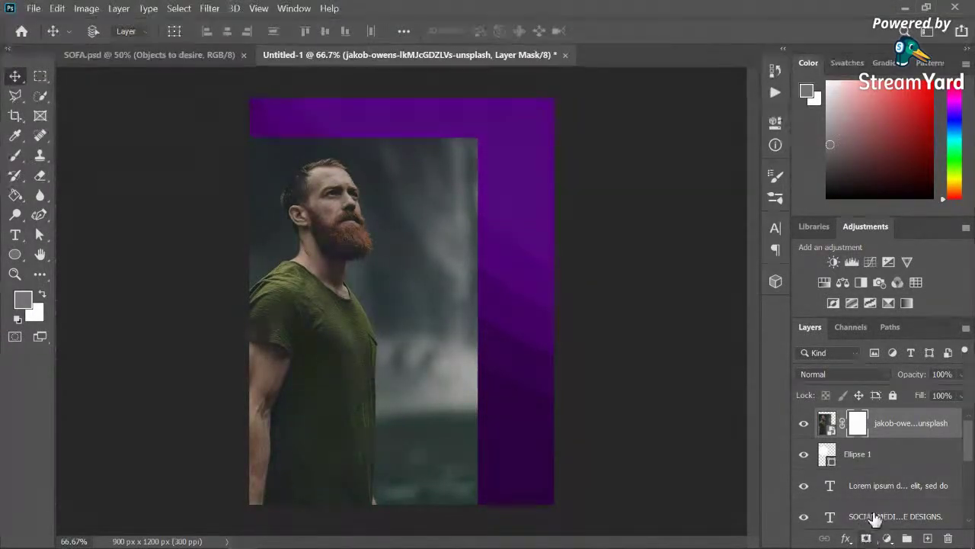
{"action": "key", "text": "ctrl+z"}
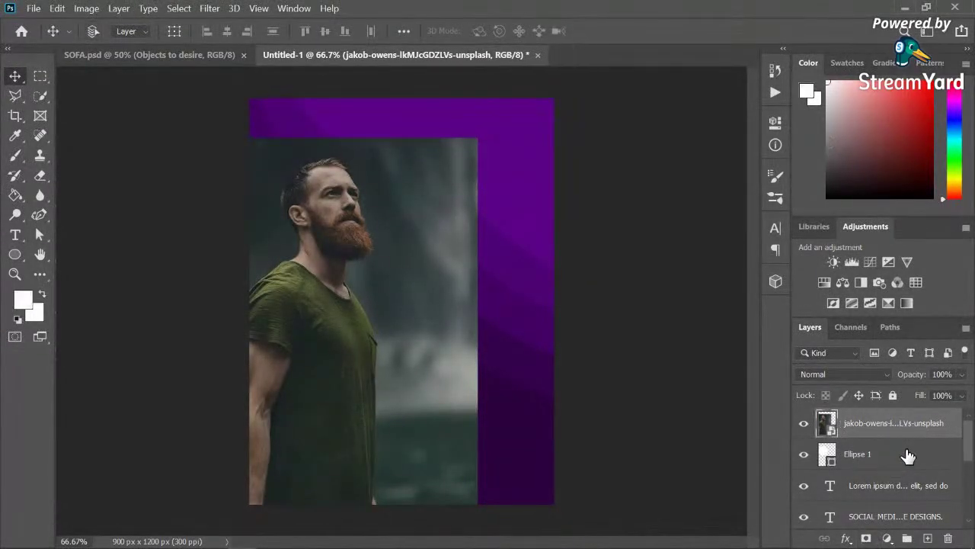
{"action": "left_click", "coordinate": [844, 430], "text": "alt"}
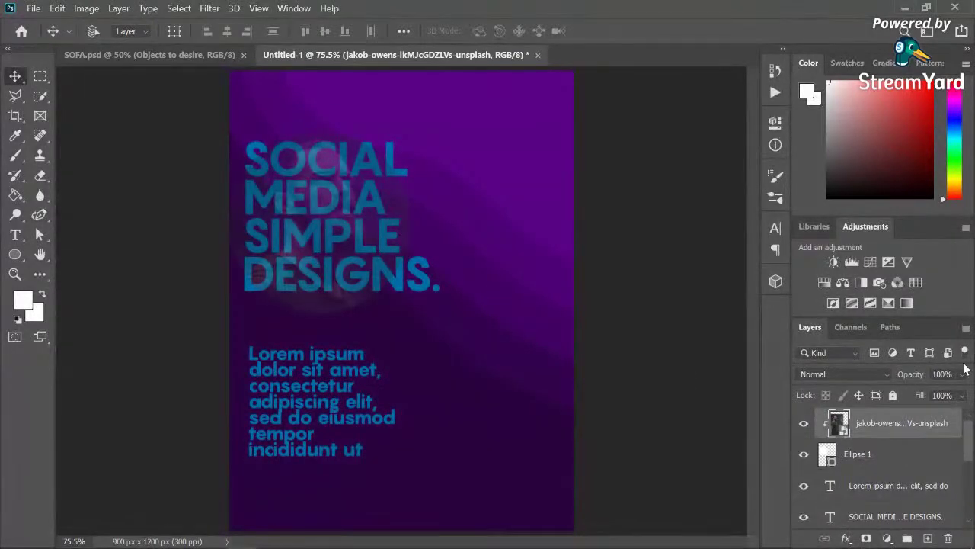
Step: Restore the circle's opacity to 100% and nudge its position around the portrait
{"action": "left_click", "coordinate": [906, 451]}
{"action": "left_click", "coordinate": [963, 374]}
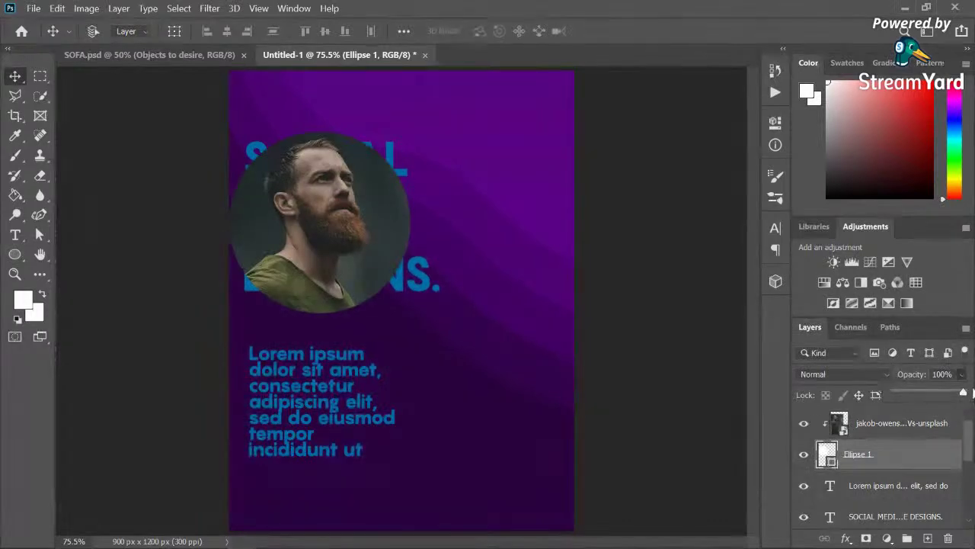
{"action": "mouse_move", "coordinate": [304, 226]}
{"action": "left_mouse_down"}
{"action": "mouse_move", "coordinate": [355, 238]}
{"action": "mouse_move", "coordinate": [319, 224]}
{"action": "mouse_move", "coordinate": [303, 228]}
{"action": "mouse_move", "coordinate": [308, 236]}
{"action": "left_mouse_up"}
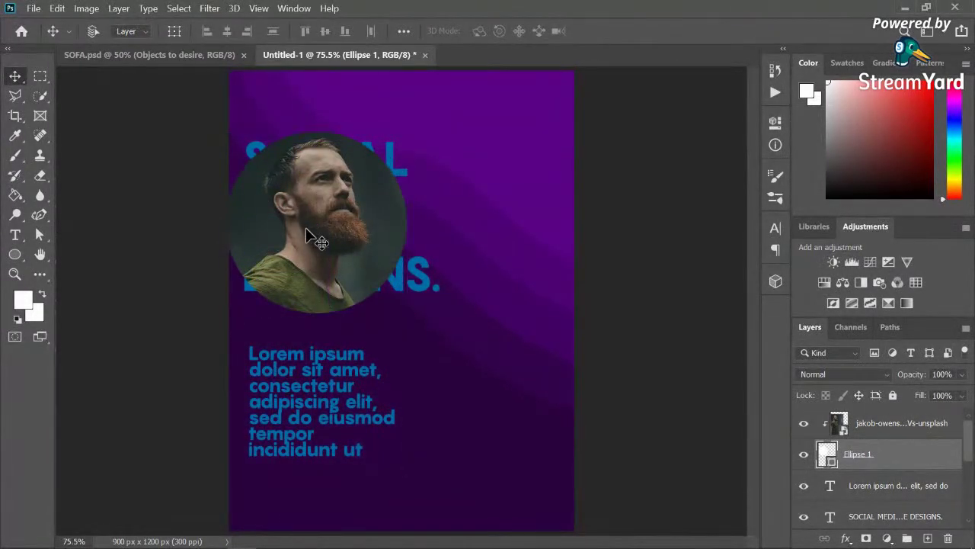
Step: Move the photo and its clipping circle together to the poster's lower-right area
{"action": "left_click", "coordinate": [913, 431], "text": "shift"}
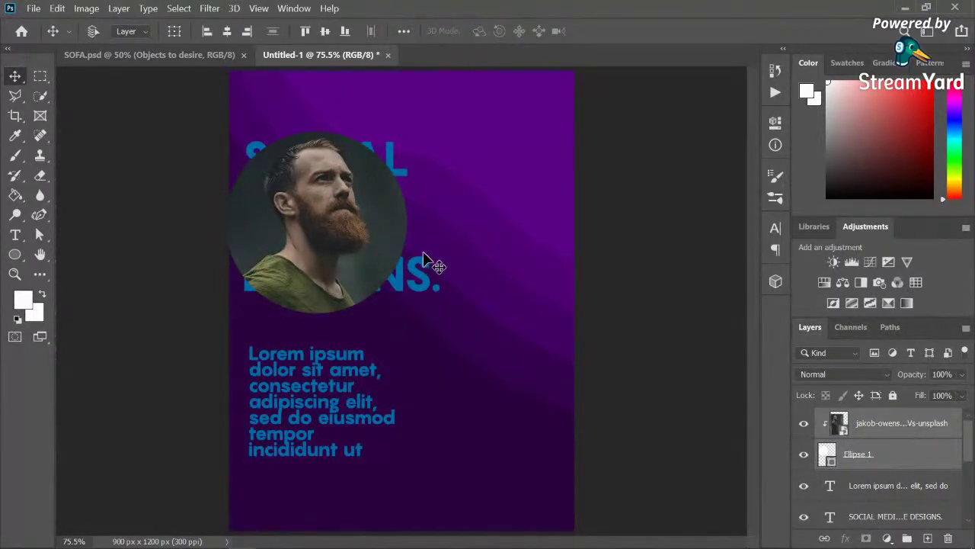
{"action": "left_click", "coordinate": [918, 466]}
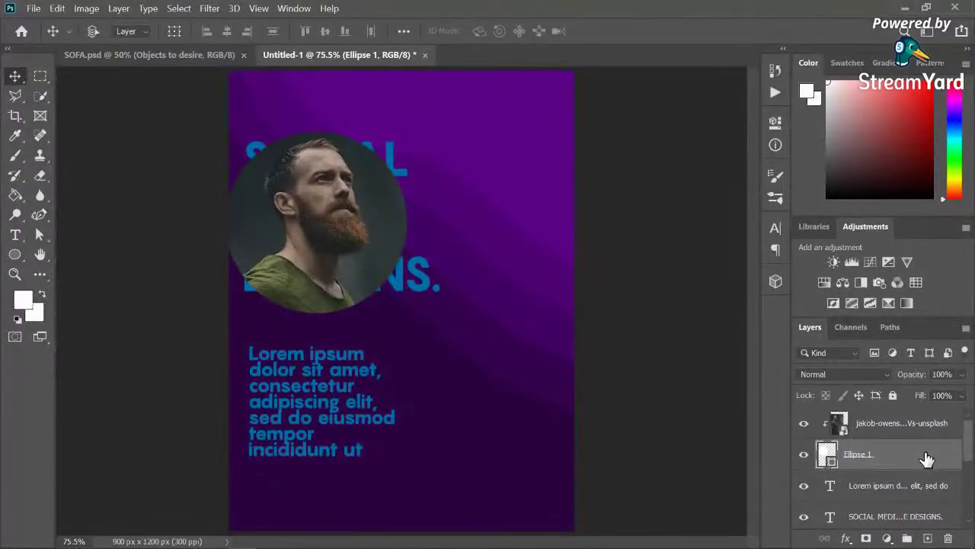
{"action": "left_click", "coordinate": [884, 432], "text": "shift"}
{"action": "left_click_drag", "start_coordinate": [352, 228], "coordinate": [515, 443]}
Step: Scale the photo and circle down together to a circle about 351 px in diameter and position them beside the paragraph
{"action": "key", "text": "ctrl+t"}
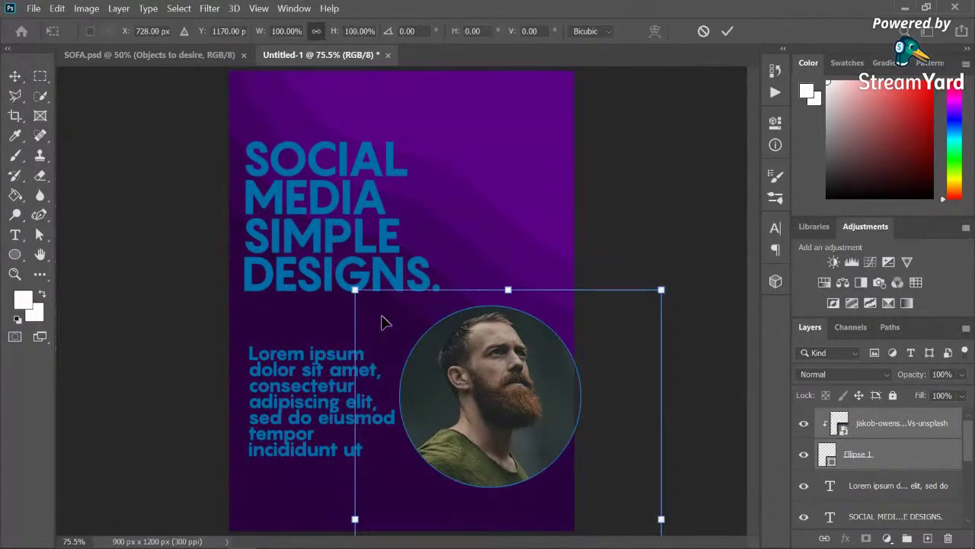
{"action": "left_click_drag", "start_coordinate": [354, 290], "coordinate": [458, 378]}
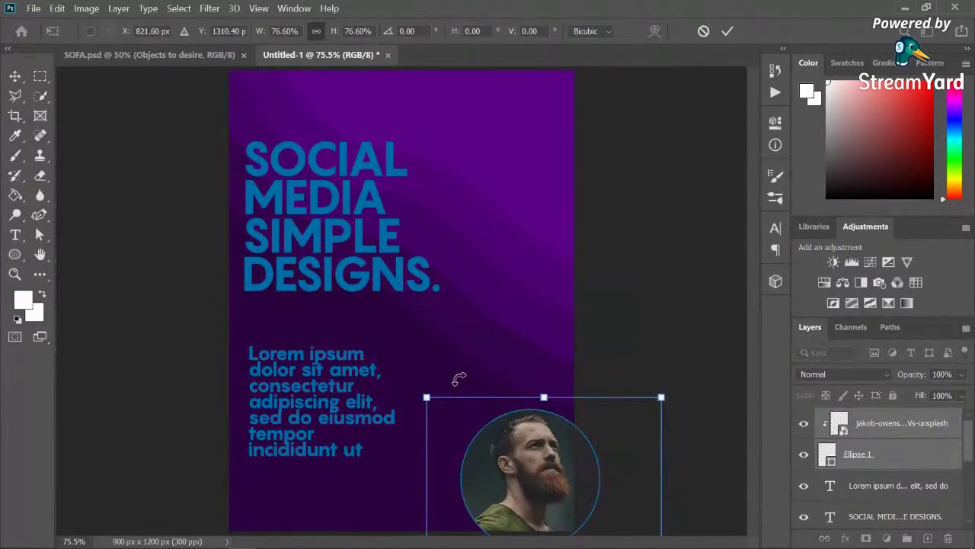
{"action": "left_click_drag", "start_coordinate": [550, 466], "coordinate": [520, 408]}
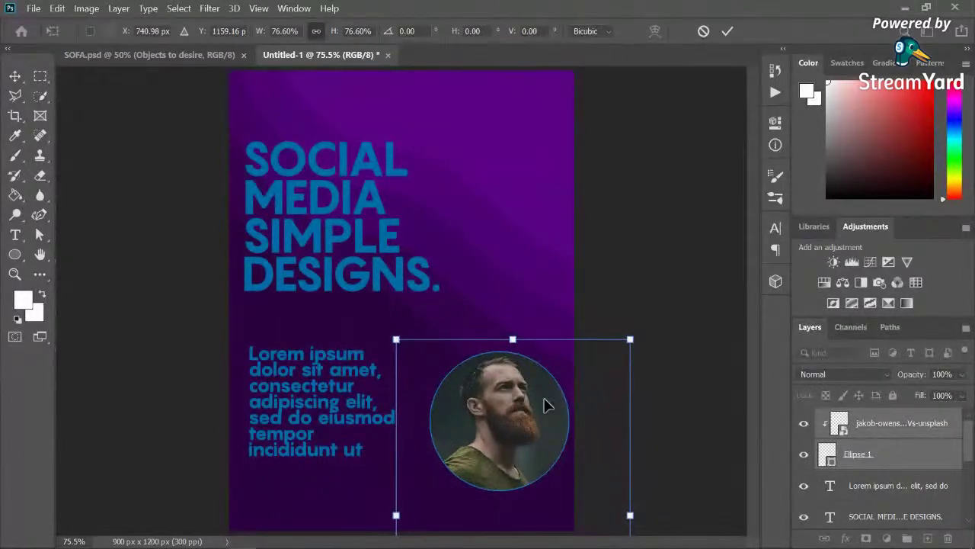
{"action": "left_click_drag", "start_coordinate": [630, 336], "coordinate": [623, 347]}
{"action": "left_click_drag", "start_coordinate": [516, 438], "coordinate": [480, 441]}
{"action": "key", "text": "Return"}
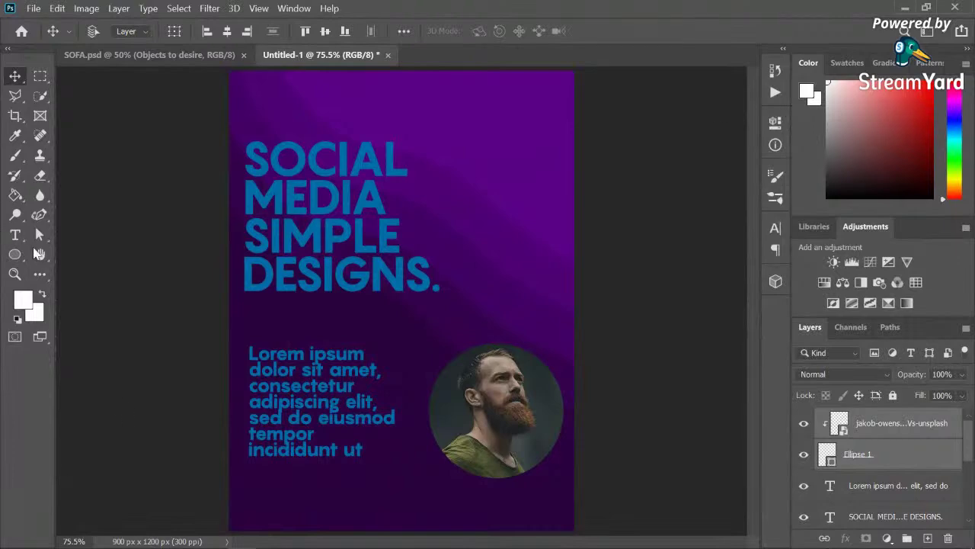
Step: Try deleting the circle layer beneath the photo and undo the deletion
{"action": "left_click", "coordinate": [14, 254]}
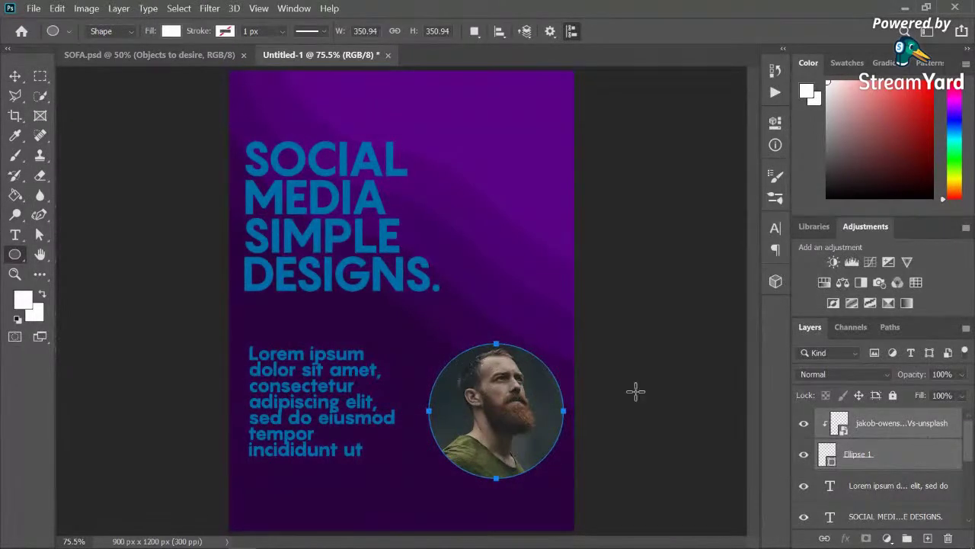
{"action": "left_click", "coordinate": [891, 455]}
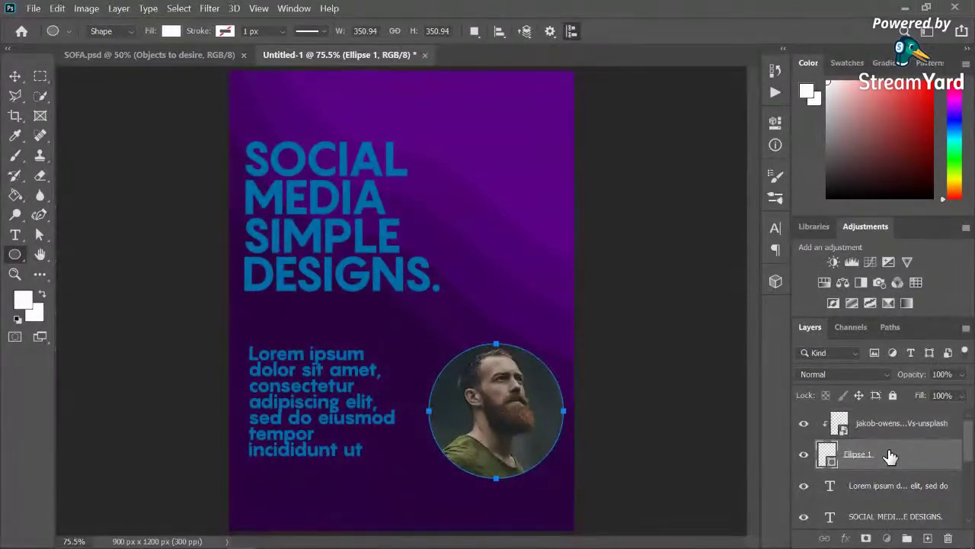
{"action": "right_click", "coordinate": [891, 455]}
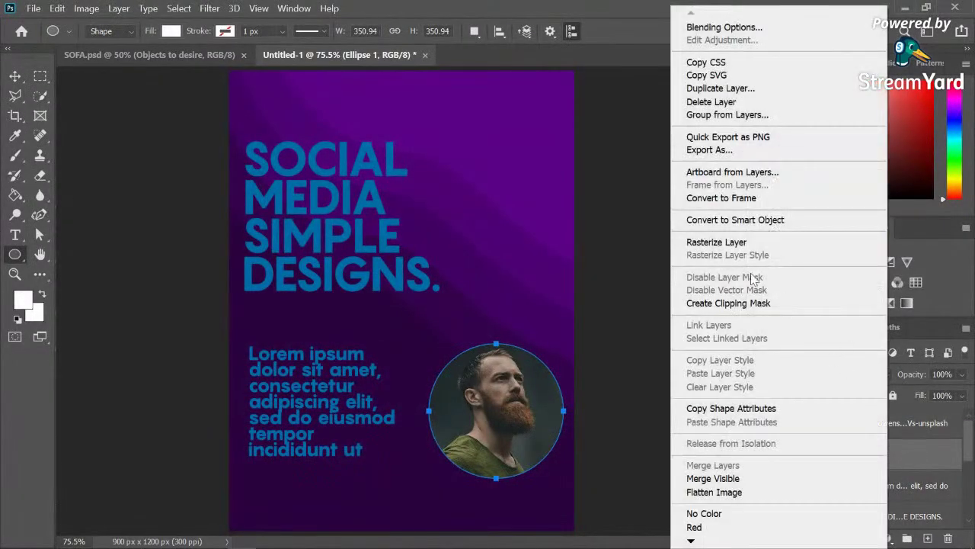
{"action": "left_click", "coordinate": [695, 103]}
{"action": "left_click", "coordinate": [466, 231]}
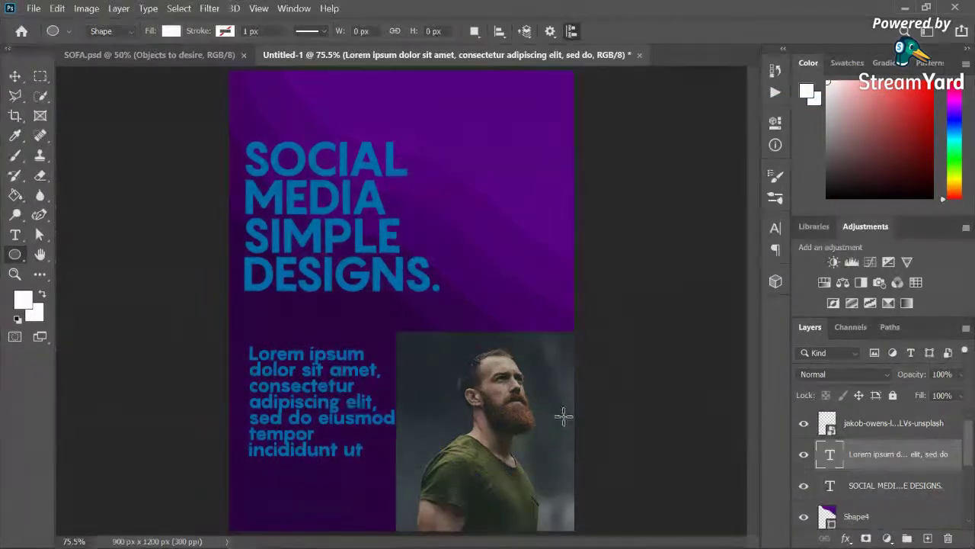
{"action": "key", "text": "ctrl+z"}
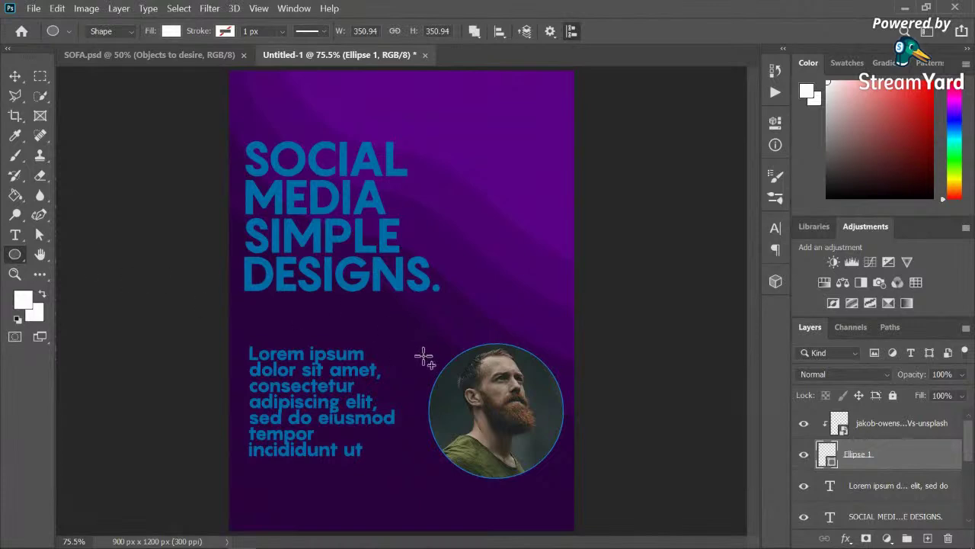
Step: Try drawing a second circle about 347 px in diameter on the clipping circle's layer and undo it
{"action": "left_click_drag", "start_coordinate": [447, 353], "coordinate": [579, 488]}
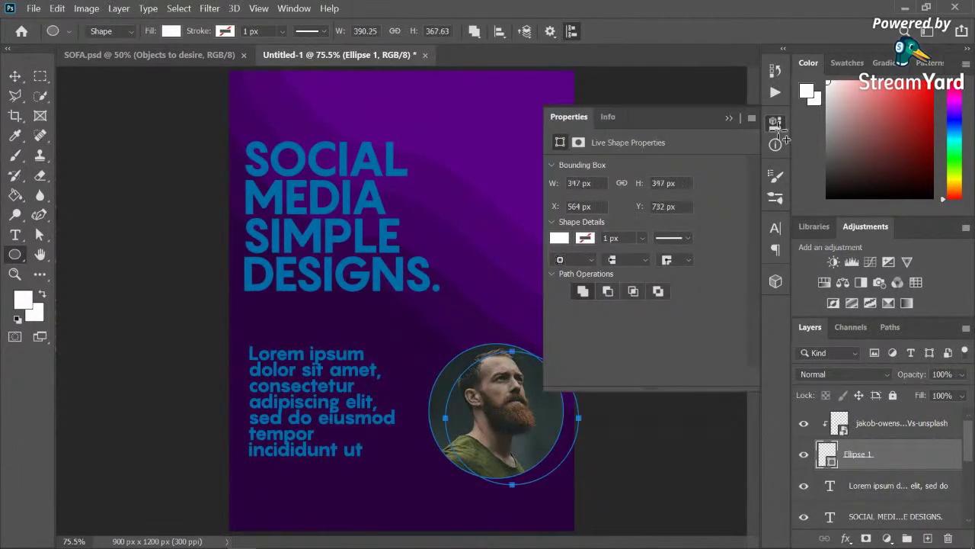
{"action": "left_click", "coordinate": [750, 110]}
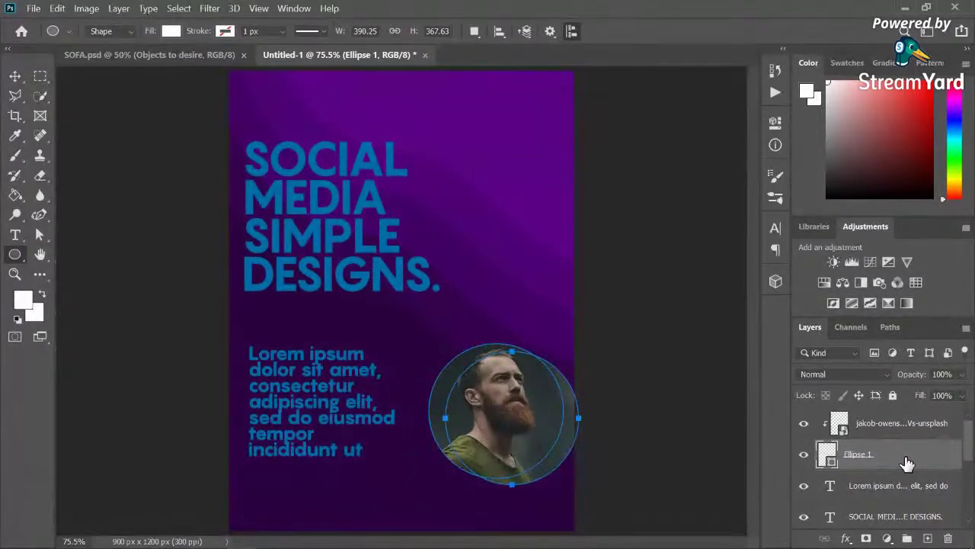
{"action": "scroll", "coordinate": [907, 463], "scroll_direction": "down", "scroll_amount": 5}
{"action": "scroll", "coordinate": [906, 463], "scroll_direction": "up", "scroll_amount": 5}
{"action": "key", "text": "ctrl+z"}
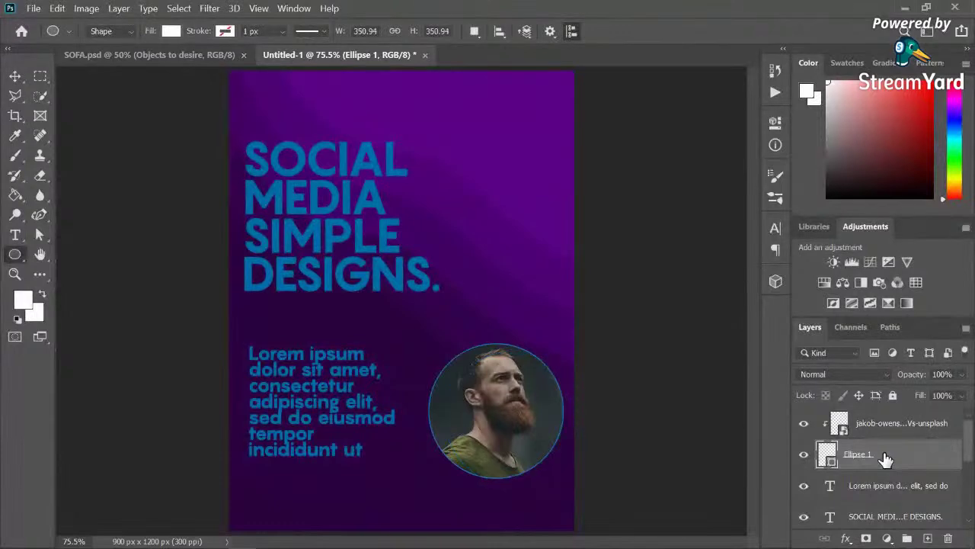
Step: Add a layer beneath the clipping circle and draw a white circle about 396 px in diameter there, offset to the lower right
{"action": "left_click", "coordinate": [929, 540]}
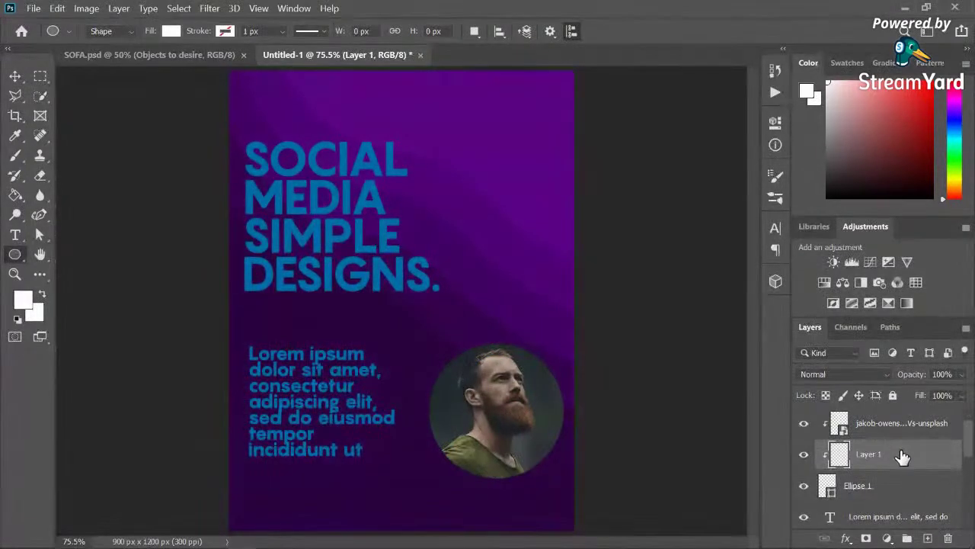
{"action": "key", "text": "ctrl+z"}
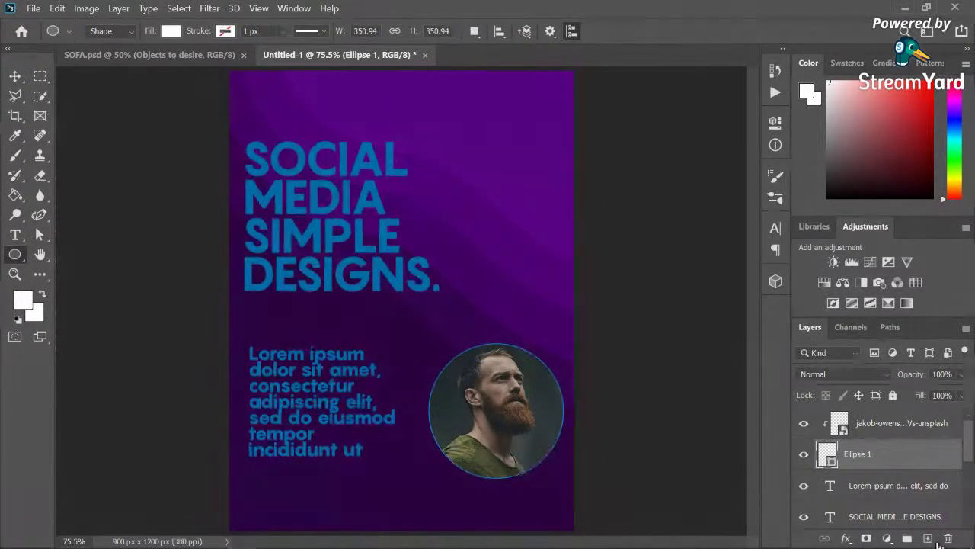
{"action": "left_click", "coordinate": [892, 495]}
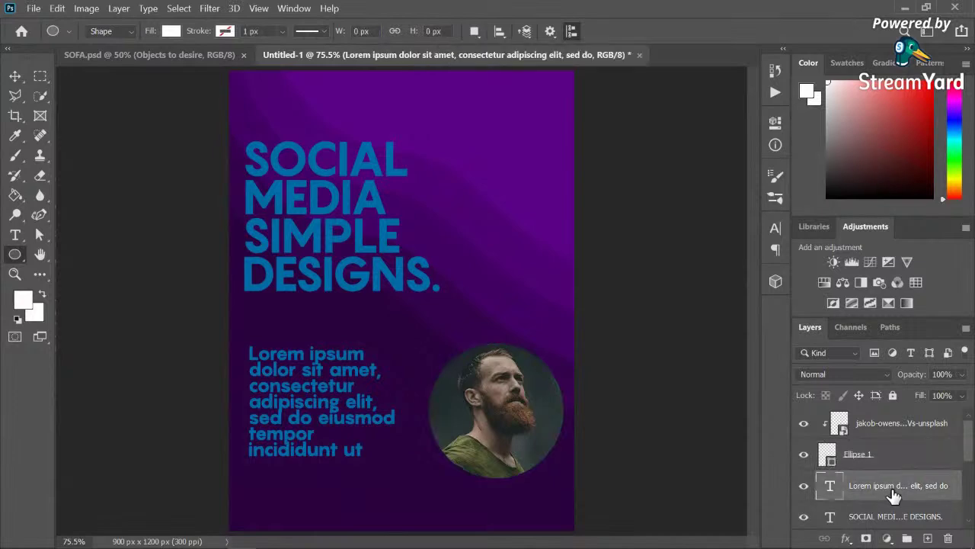
{"action": "left_click", "coordinate": [928, 539]}
{"action": "left_click_drag", "start_coordinate": [886, 488], "coordinate": [870, 457]}
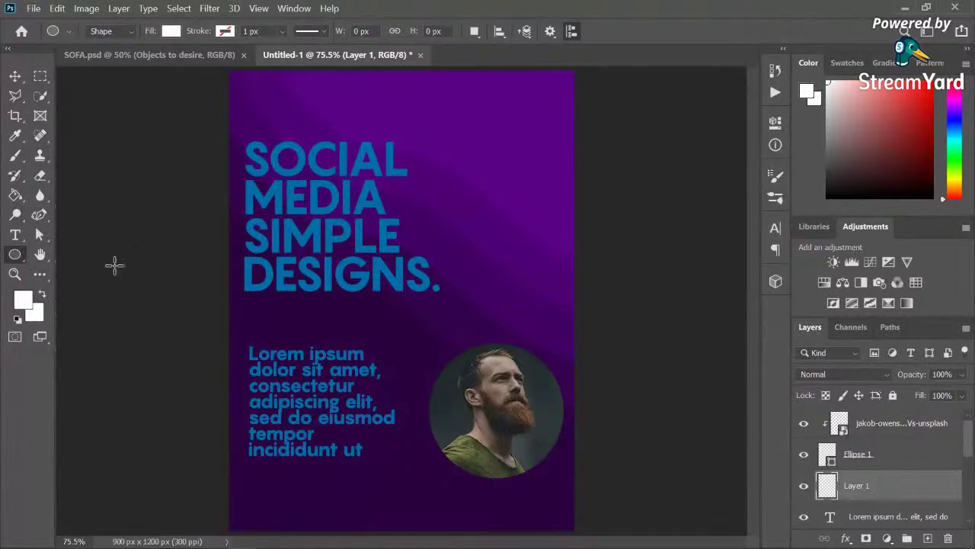
{"action": "mouse_move", "coordinate": [449, 359]}
{"action": "left_mouse_down"}
{"action": "mouse_move", "coordinate": [561, 488]}
{"action": "mouse_move", "coordinate": [603, 510]}
{"action": "left_mouse_up"}
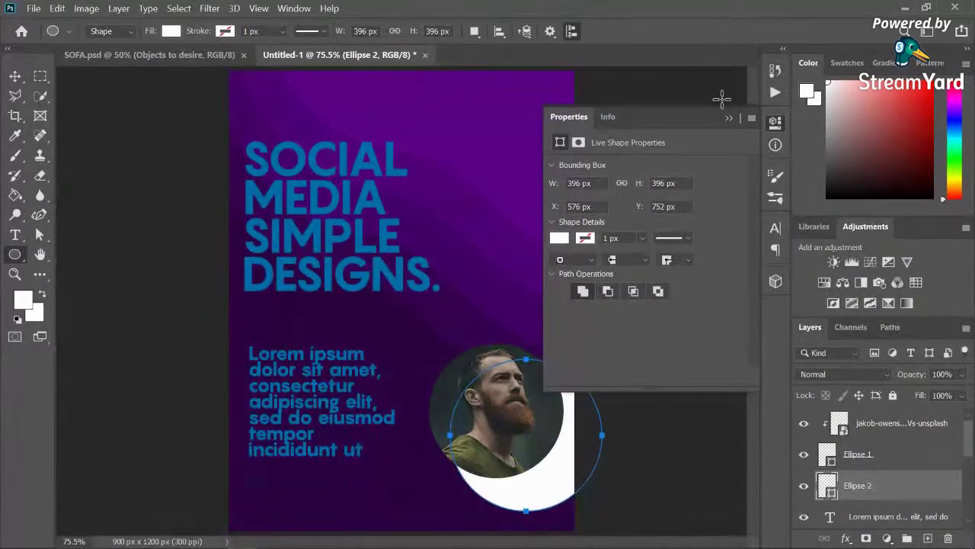
Step: Recolor the white accent circle behind the portrait to purple 430167, sampled from the poster background
{"action": "left_click", "coordinate": [729, 119]}
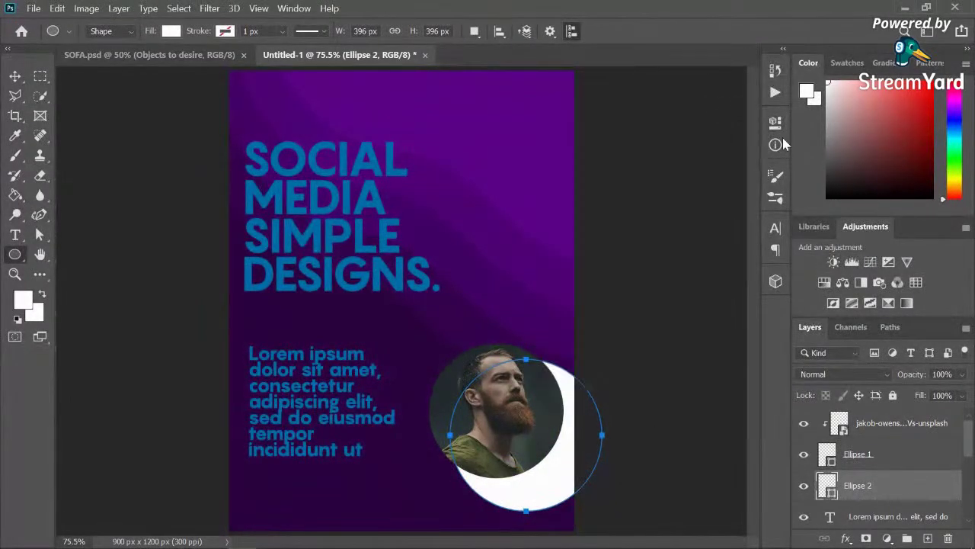
{"action": "left_click", "coordinate": [169, 30]}
{"action": "left_click", "coordinate": [261, 59]}
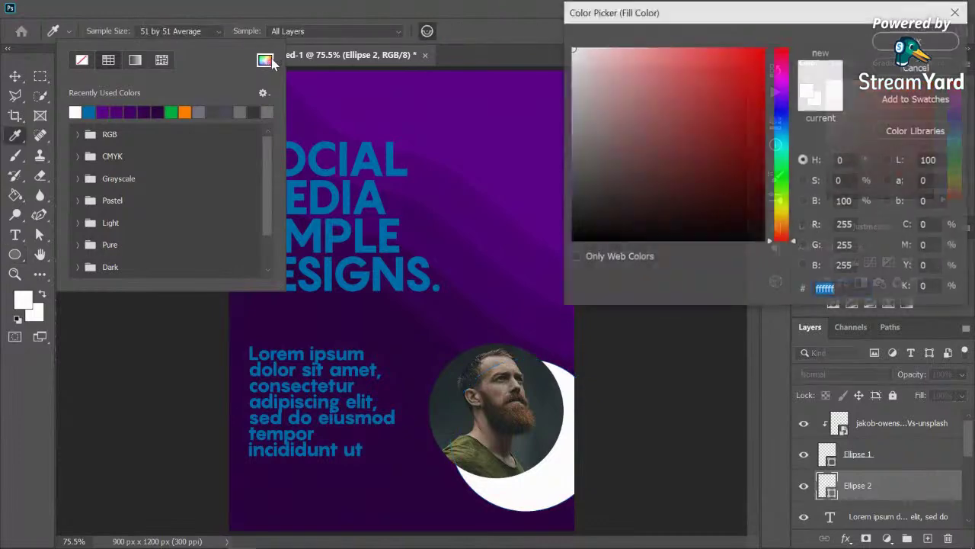
{"action": "left_click", "coordinate": [496, 278]}
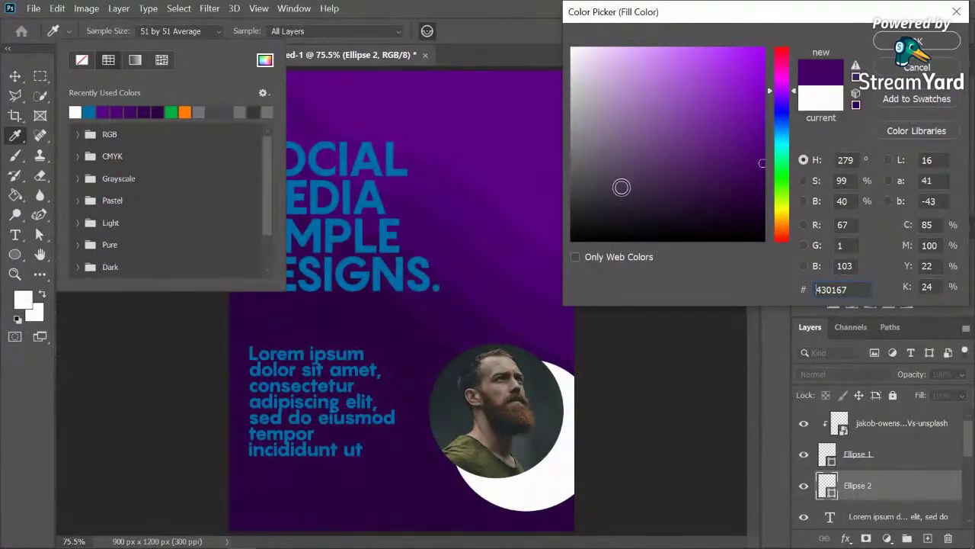
{"action": "left_click", "coordinate": [944, 42]}
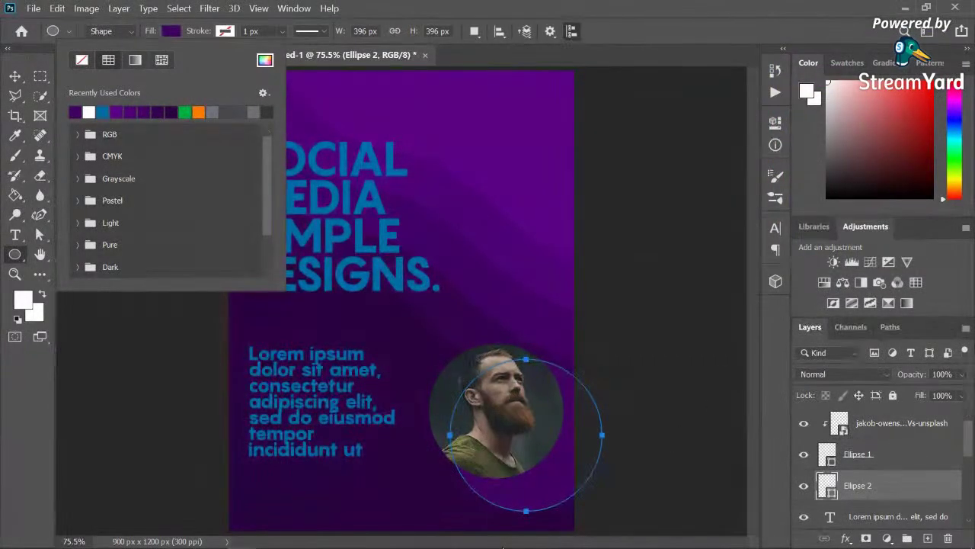
Step: Scale the purple accent circle to about 85% and position it behind the portrait as a thin crescent along the lower right edge
{"action": "left_click", "coordinate": [19, 78]}
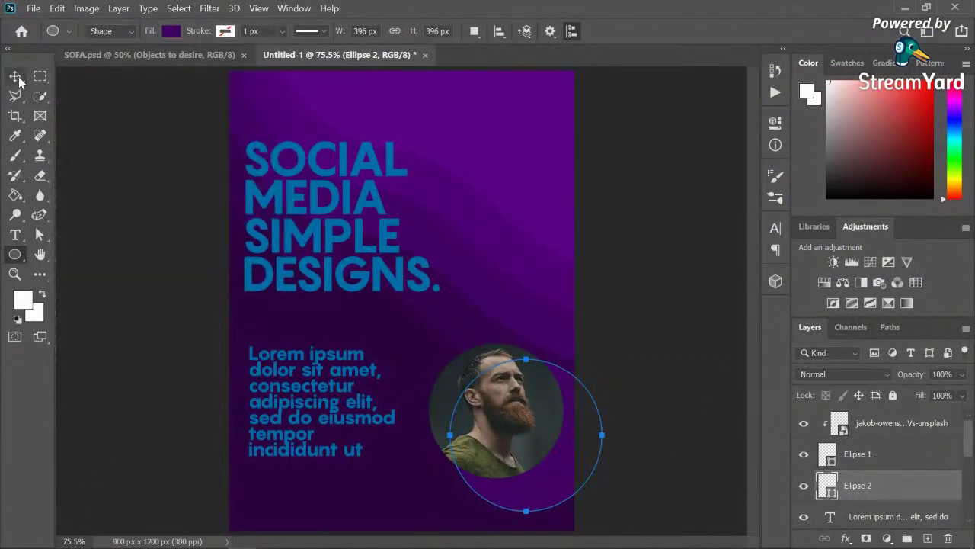
{"action": "key", "text": "ctrl+t"}
{"action": "left_click_drag", "start_coordinate": [594, 468], "coordinate": [565, 453]}
{"action": "left_click_drag", "start_coordinate": [573, 346], "coordinate": [528, 392]}
{"action": "left_click_drag", "start_coordinate": [495, 444], "coordinate": [533, 427]}
{"action": "left_click_drag", "start_coordinate": [568, 371], "coordinate": [582, 352]}
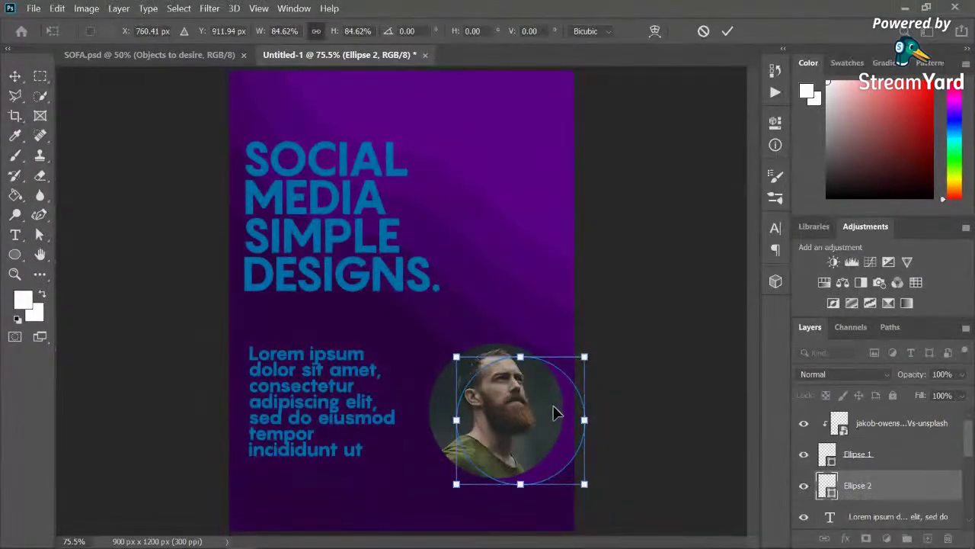
{"action": "left_click_drag", "start_coordinate": [554, 412], "coordinate": [539, 412]}
{"action": "key", "text": "Left"}
{"action": "key", "text": "Left"}
{"action": "key", "text": "Left"}
{"action": "key", "text": "Left"}
{"action": "key", "text": "Left"}
{"action": "key", "text": "Left"}
{"action": "key", "text": "Left"}
{"action": "key", "text": "Left"}
{"action": "key", "text": "Up"}
{"action": "key", "text": "Up"}
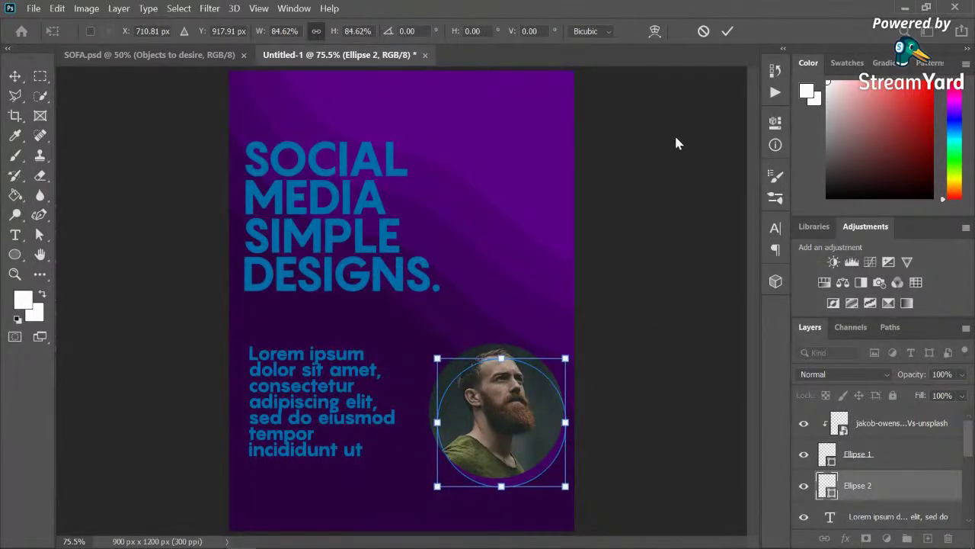
{"action": "key", "text": "Return"}
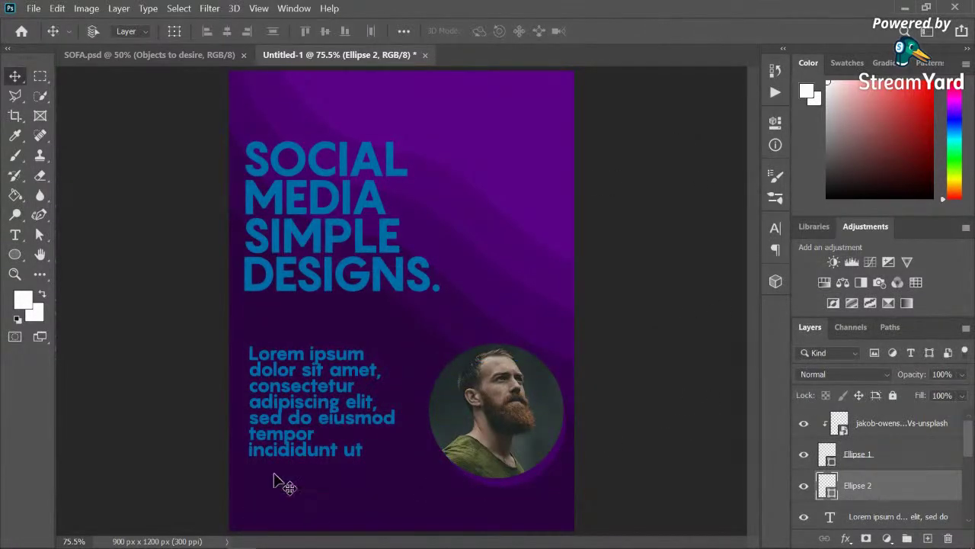
Step: Add the text "#style" in 12 pt Pangram ExtraBold and align it below the paragraph near the poster's lower edge
{"action": "left_click", "coordinate": [16, 234]}
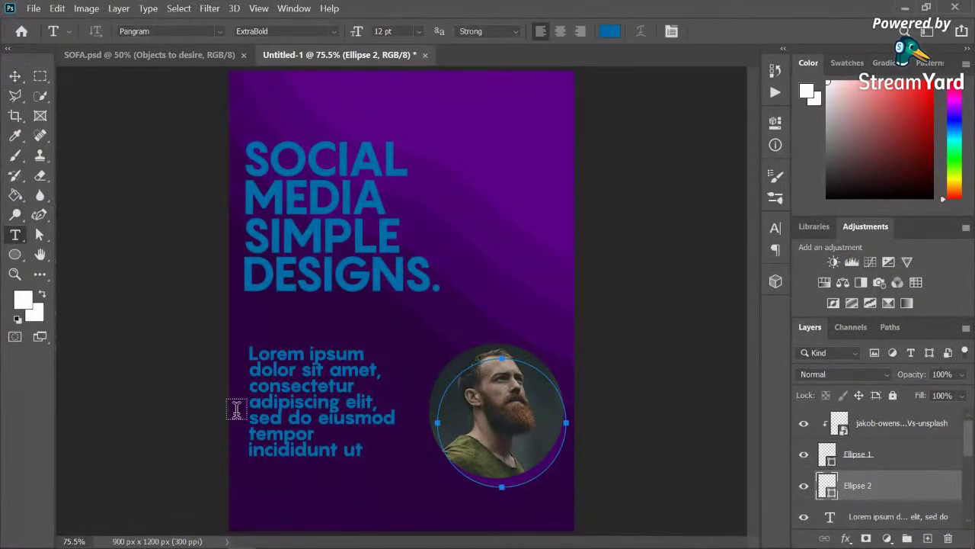
{"action": "left_click", "coordinate": [258, 490]}
{"action": "key", "text": "BackSpace"}
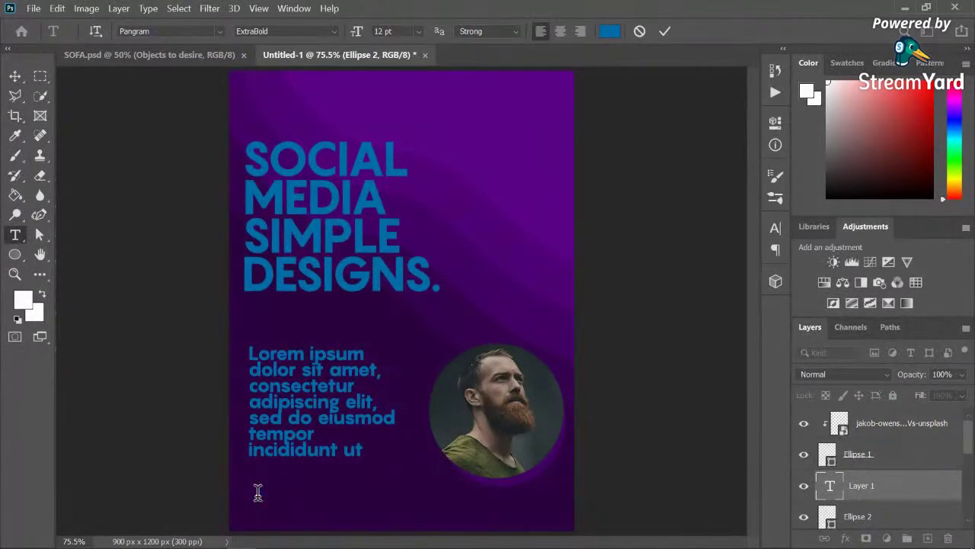
{"action": "type", "text": "#style"}
{"action": "left_click", "coordinate": [15, 76]}
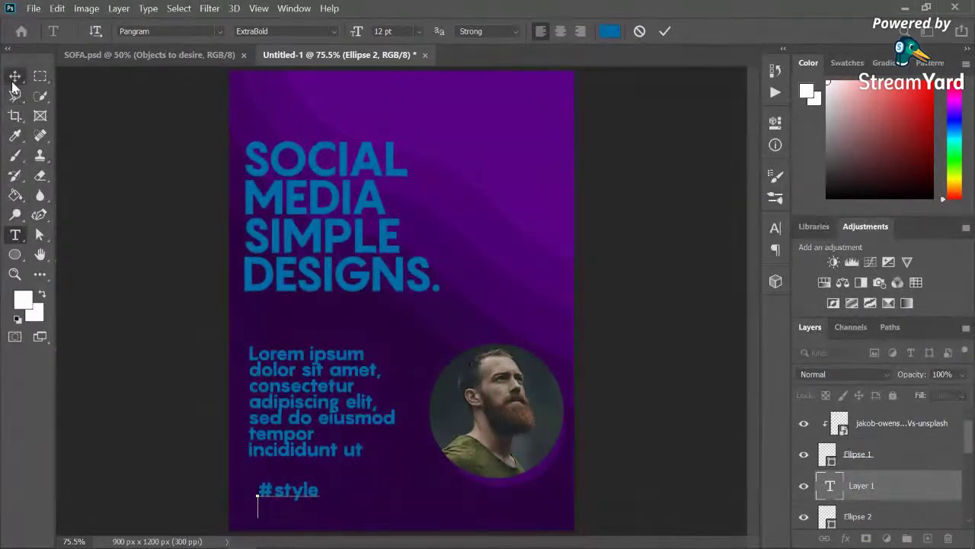
{"action": "left_click_drag", "start_coordinate": [279, 497], "coordinate": [268, 512]}
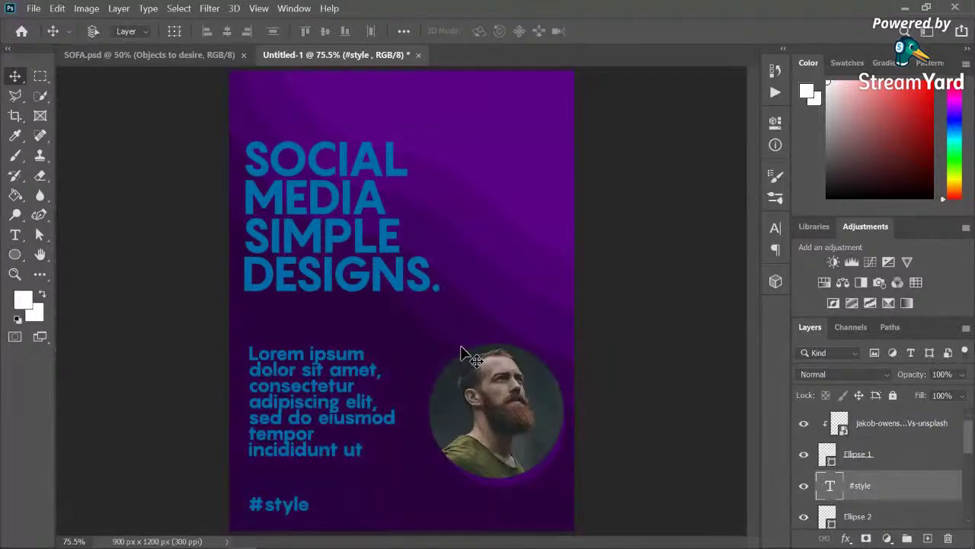
Step: Save the poster as a Photoshop file named INSTA POST in the Day 5 folder with Maximize Compatibility on
{"action": "left_click", "coordinate": [33, 7]}
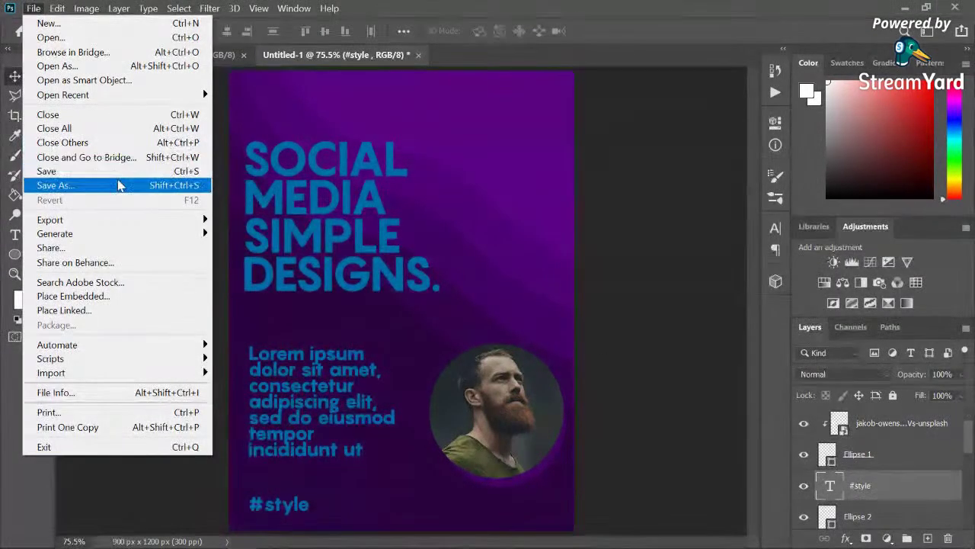
{"action": "left_click", "coordinate": [55, 185]}
{"action": "left_click", "coordinate": [523, 394]}
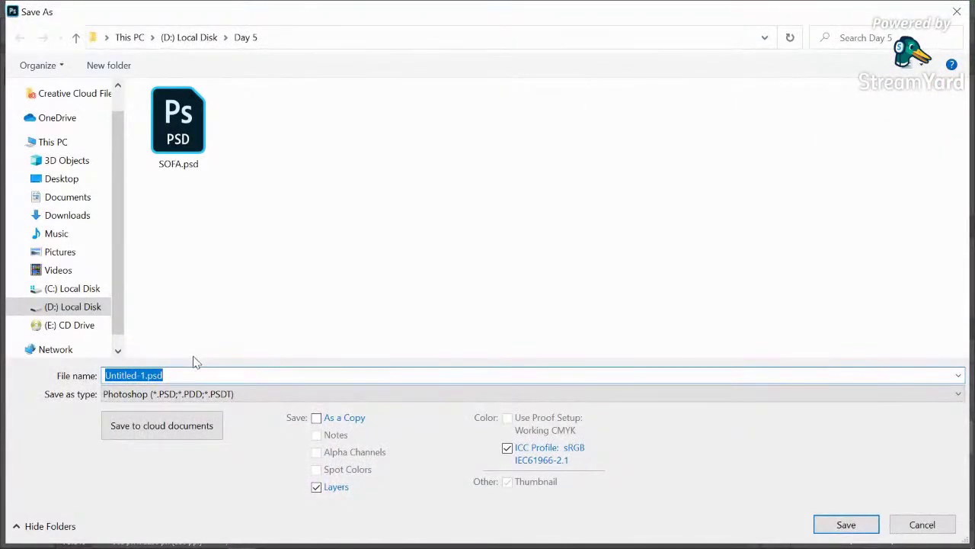
{"action": "key", "text": "BackSpace"}
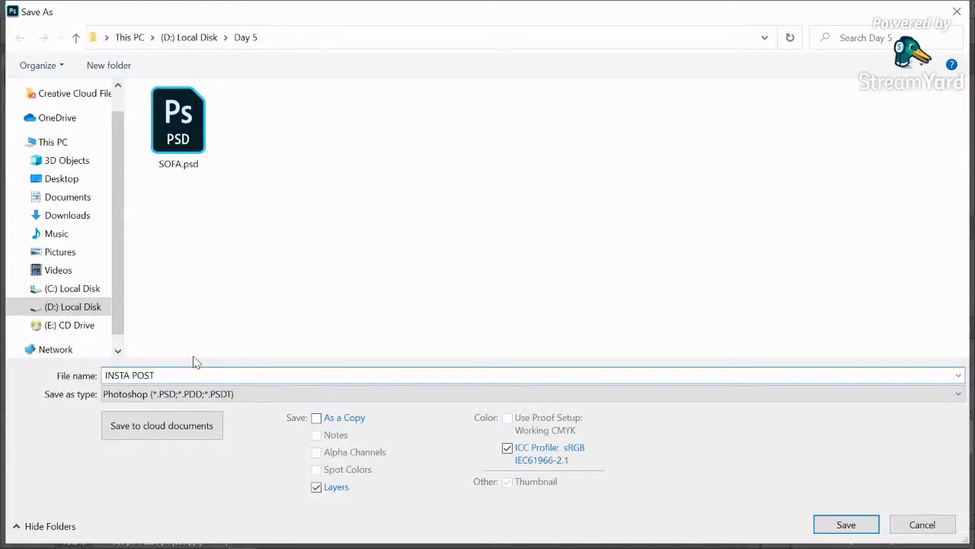
{"action": "key", "text": "Return"}
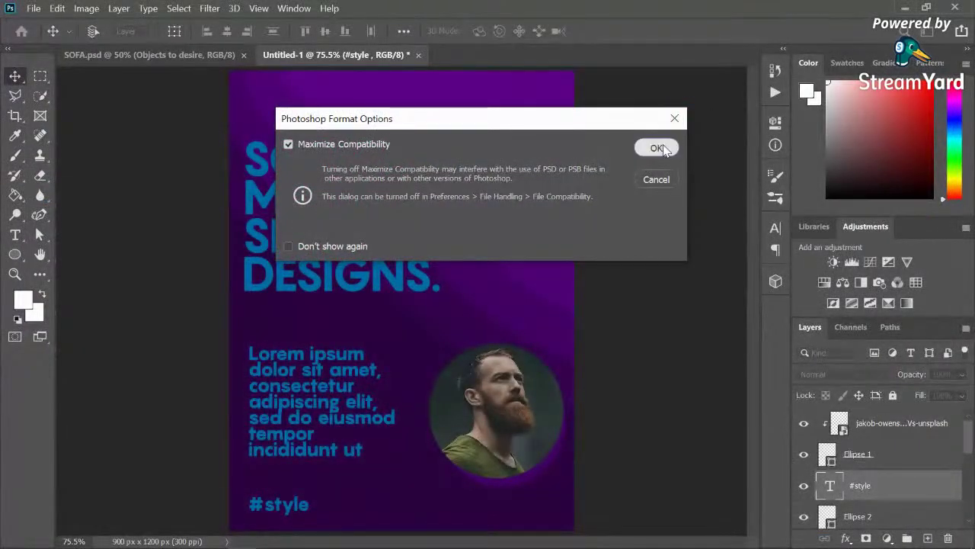
{"action": "left_click", "coordinate": [660, 148]}
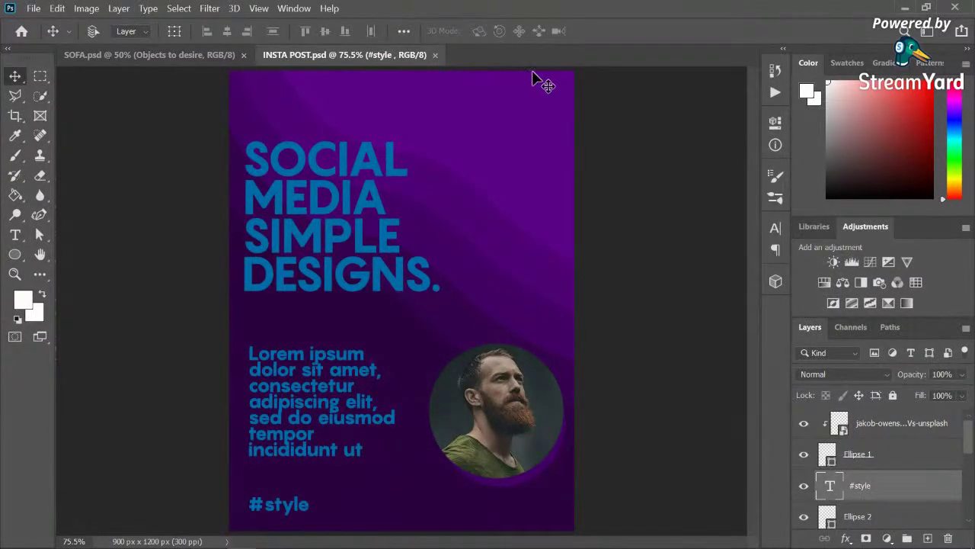
Step: Create a new 3 x 4 inch RGB document at 300 ppi with a white background and unlock its background layer
{"action": "key", "text": "ctrl+n"}
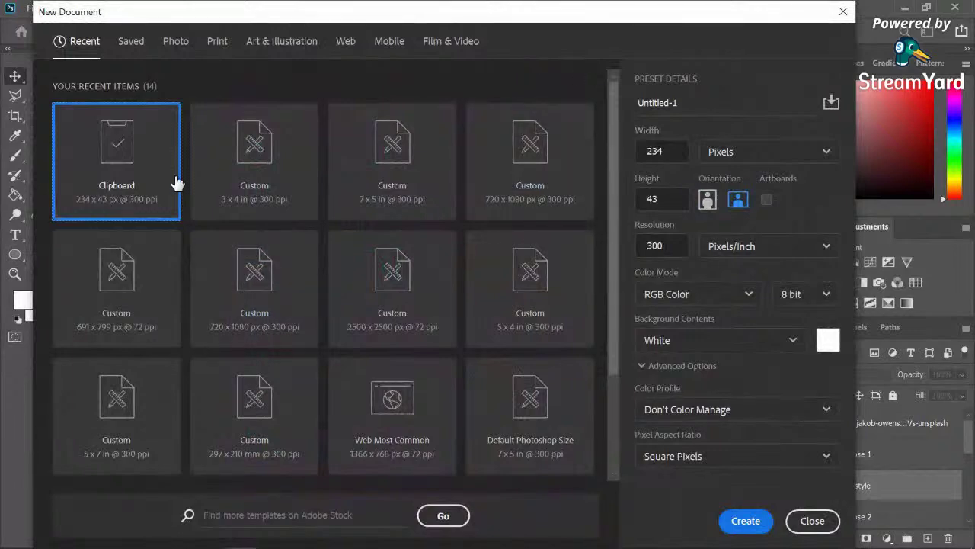
{"action": "left_click", "coordinate": [287, 206]}
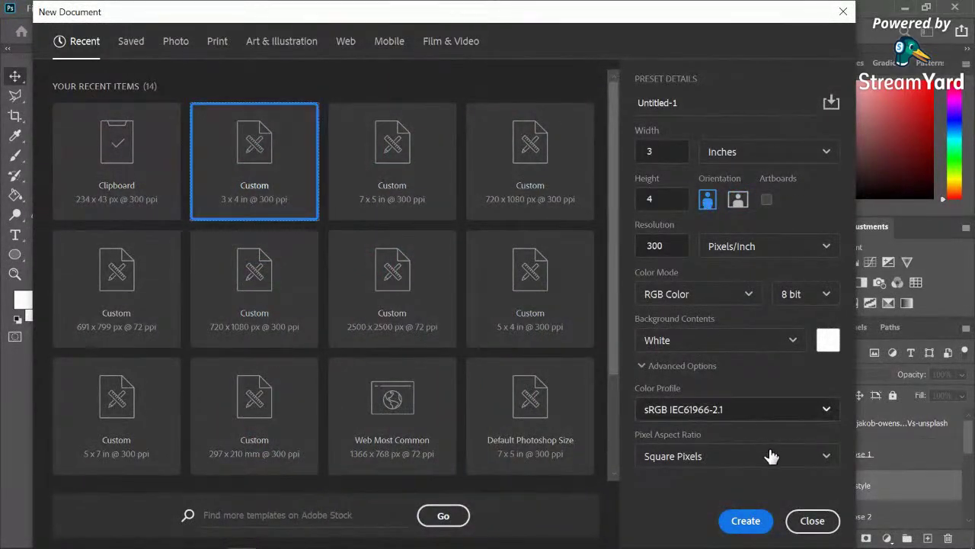
{"action": "left_click", "coordinate": [758, 520]}
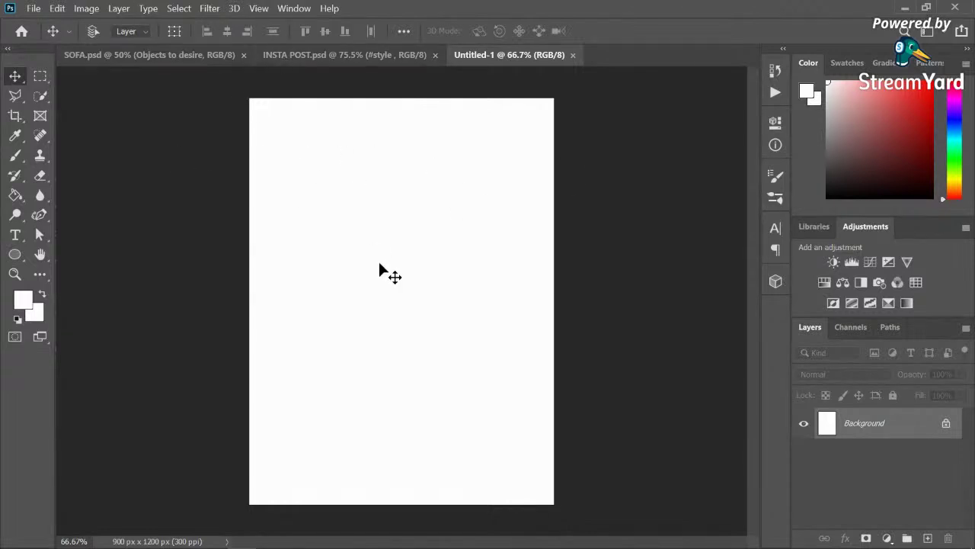
{"action": "left_click", "coordinate": [17, 256]}
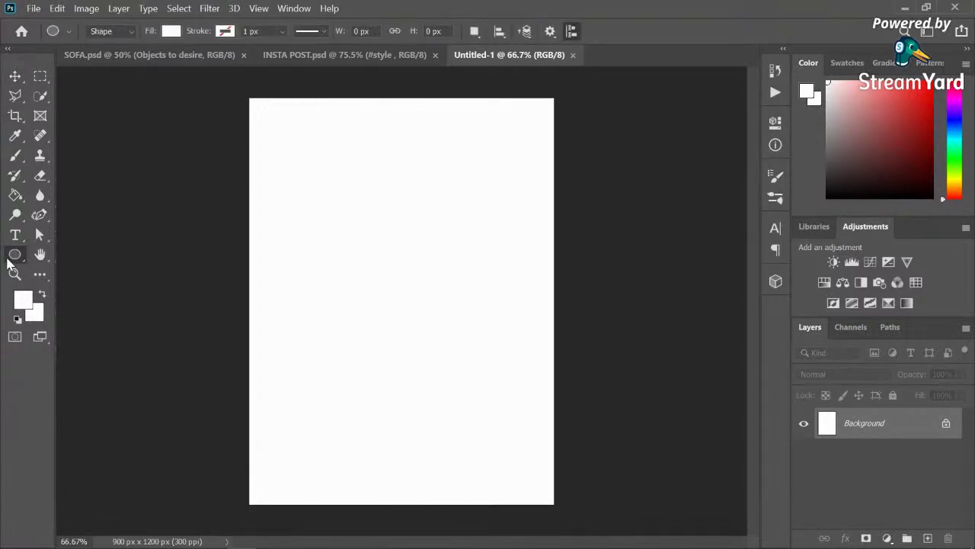
{"action": "left_click", "coordinate": [945, 422]}
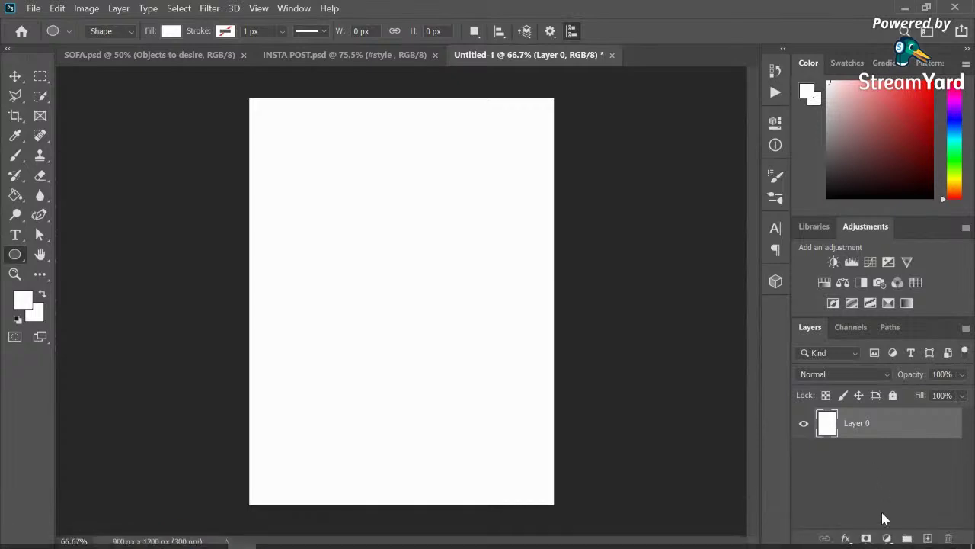
Step: Add a Solid Color fill layer in dark green 163a2b above the base layer
{"action": "left_click", "coordinate": [886, 538]}
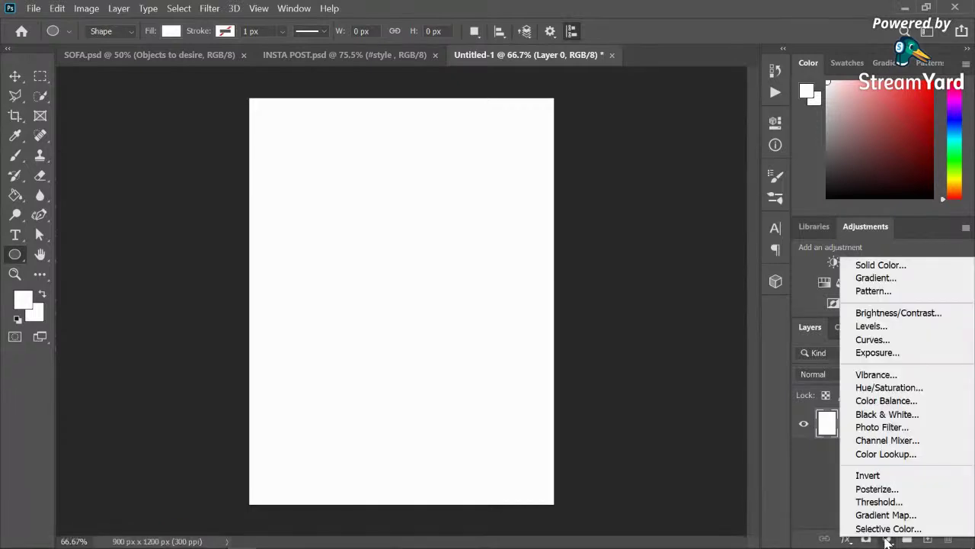
{"action": "left_click", "coordinate": [913, 266]}
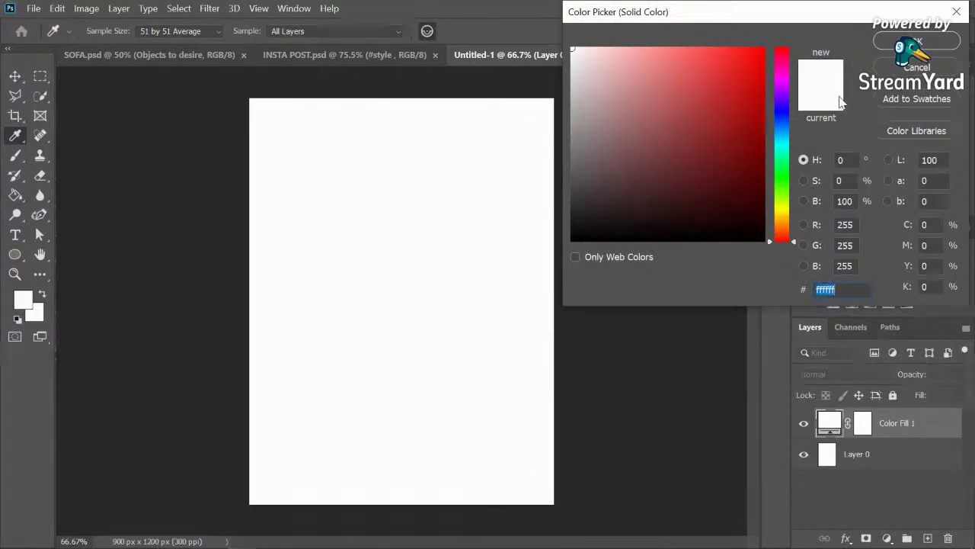
{"action": "left_click", "coordinate": [785, 150]}
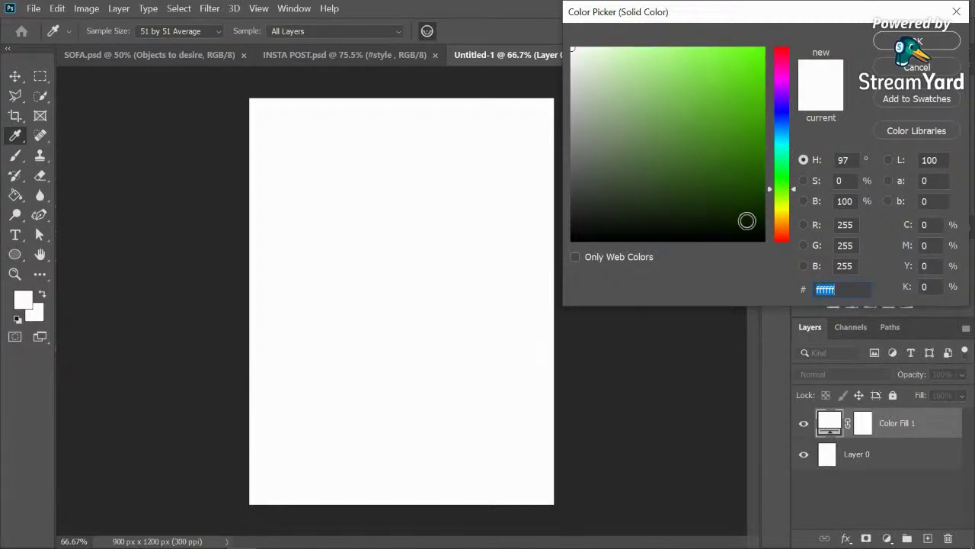
{"action": "type", "text": "0d1f02"}
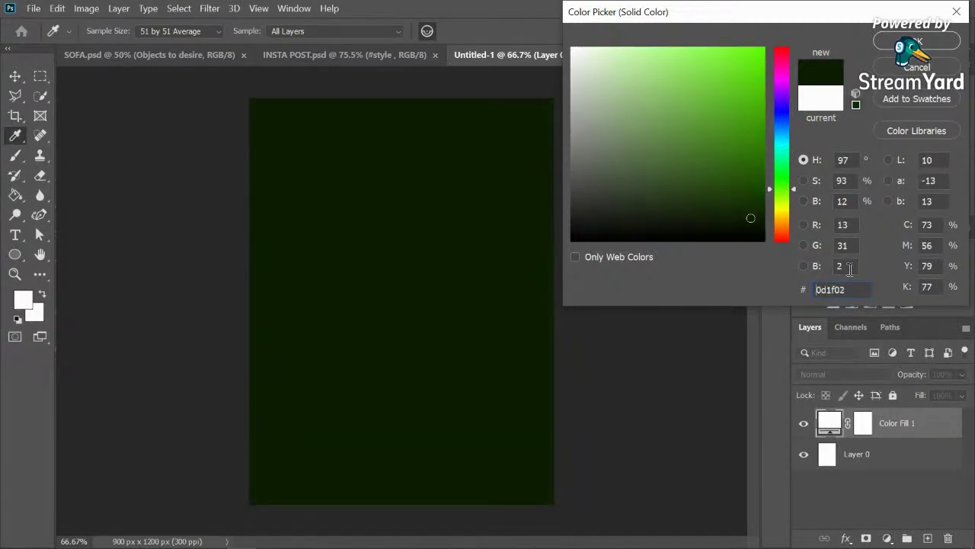
{"action": "key", "text": "ctrl+a"}
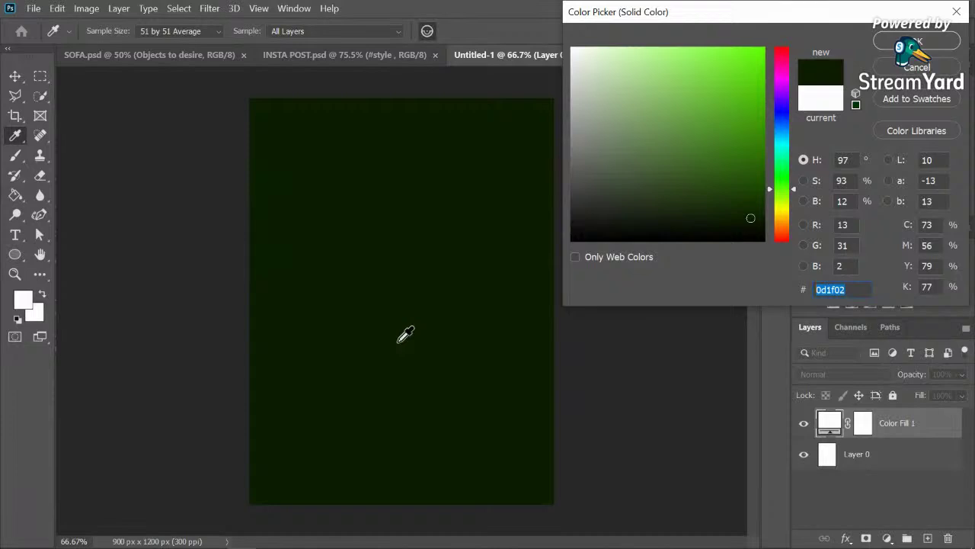
{"action": "type", "text": "163"}
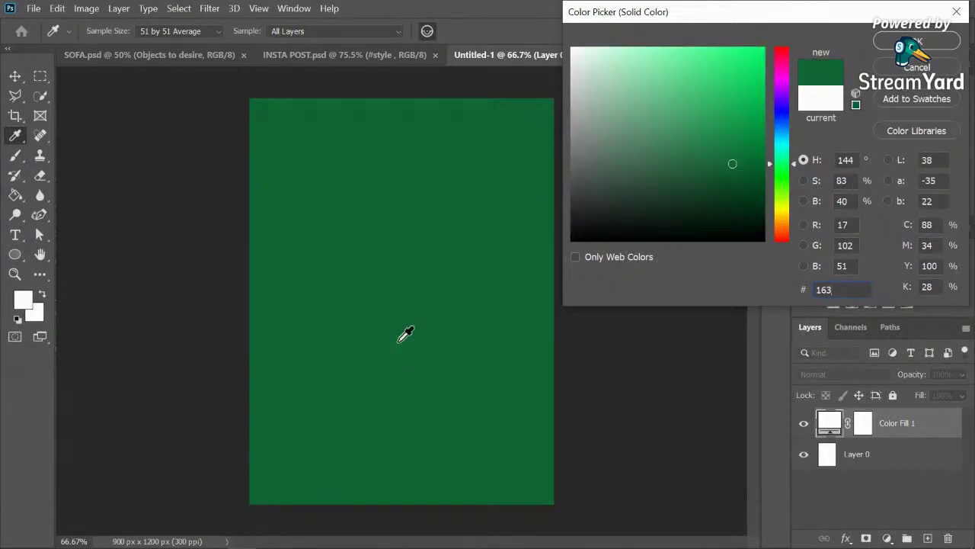
{"action": "type", "text": "a2b"}
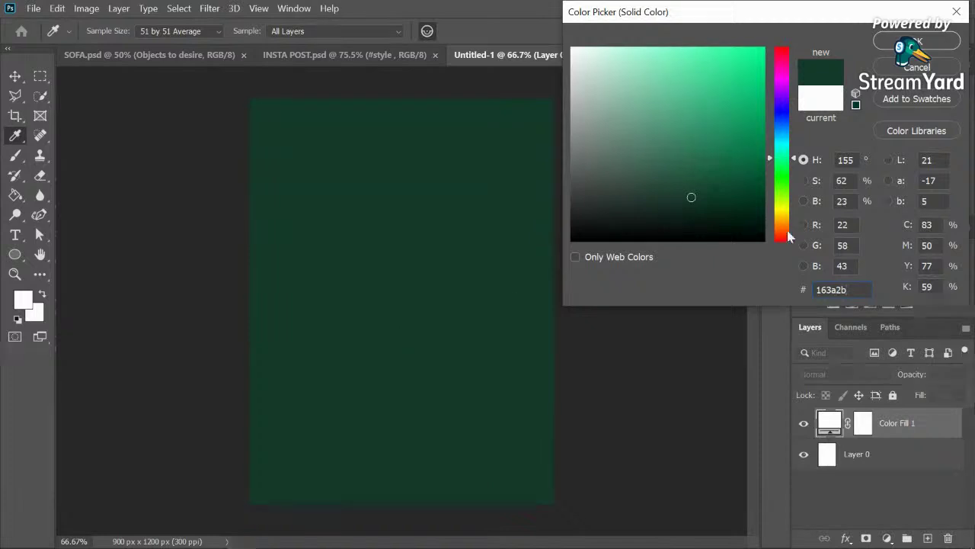
{"action": "left_click", "coordinate": [887, 38]}
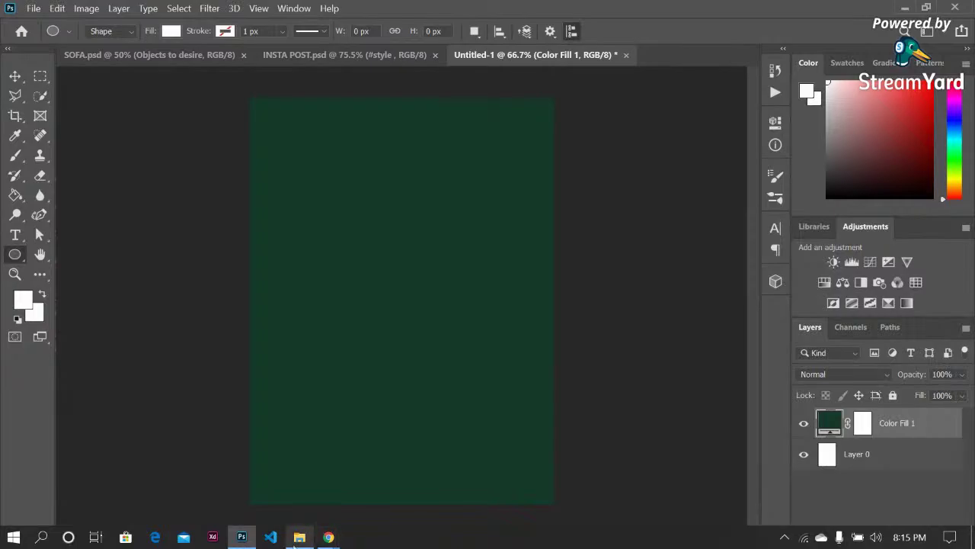
Step: Place the virus_PNG51 image from the file explorer, scaled to about 18% in the lower right area of the canvas
{"action": "left_click", "coordinate": [299, 536]}
{"action": "left_click_drag", "start_coordinate": [591, 187], "coordinate": [505, 426]}
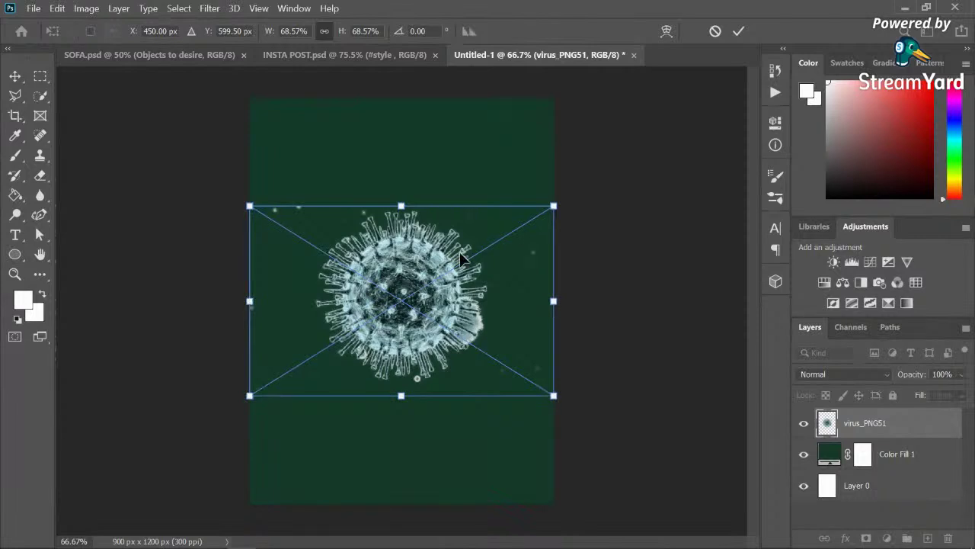
{"action": "left_click_drag", "start_coordinate": [554, 206], "coordinate": [499, 410]}
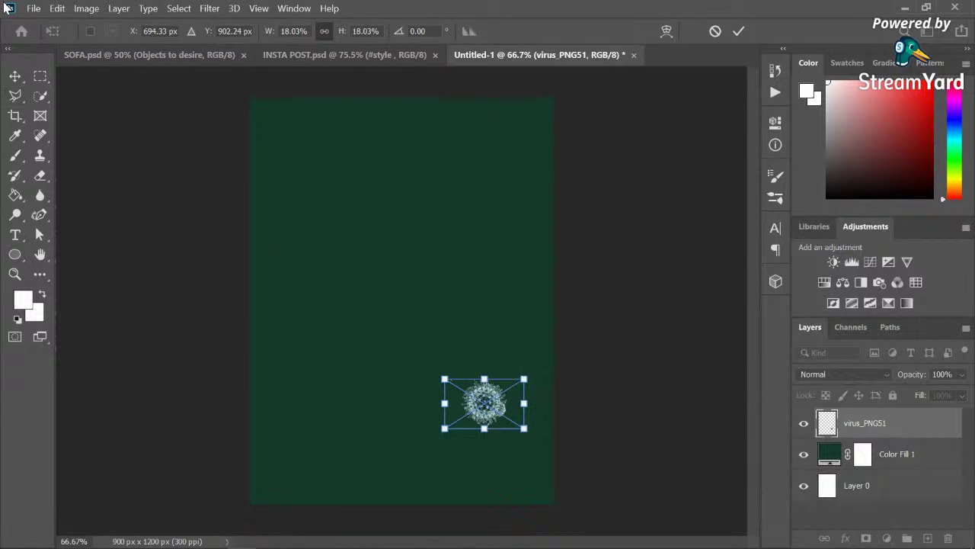
{"action": "left_click", "coordinate": [40, 95]}
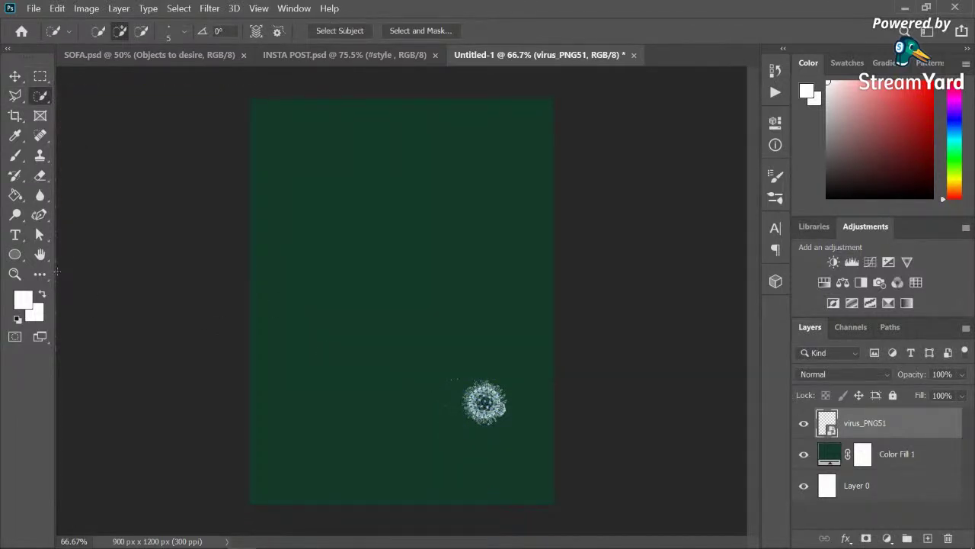
{"action": "left_click", "coordinate": [15, 76]}
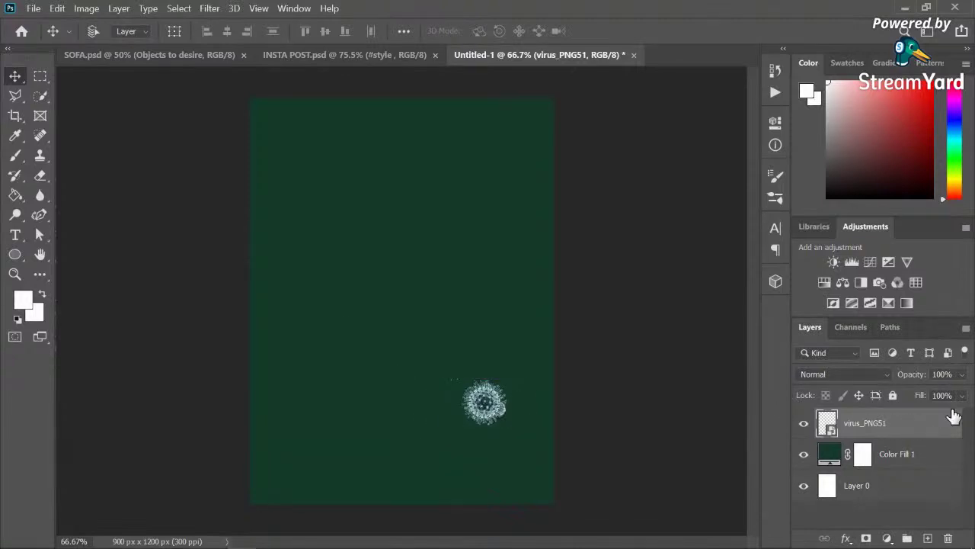
Step: Rename the placed virus image's layer to "VIRUS !"
{"action": "double_click", "coordinate": [884, 423]}
{"action": "key", "text": "BackSpace"}
{"action": "type", "text": "VIRUS !"}
{"action": "key", "text": "Return"}
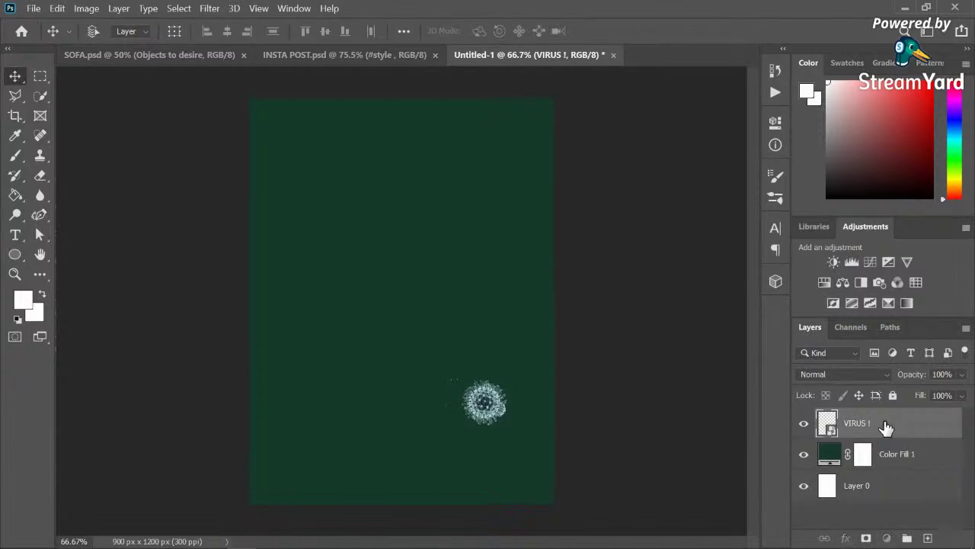
Step: Rename the virus layer to "VIRUS 1" and duplicate it twice
{"action": "double_click", "coordinate": [869, 421]}
{"action": "key", "text": "Return"}
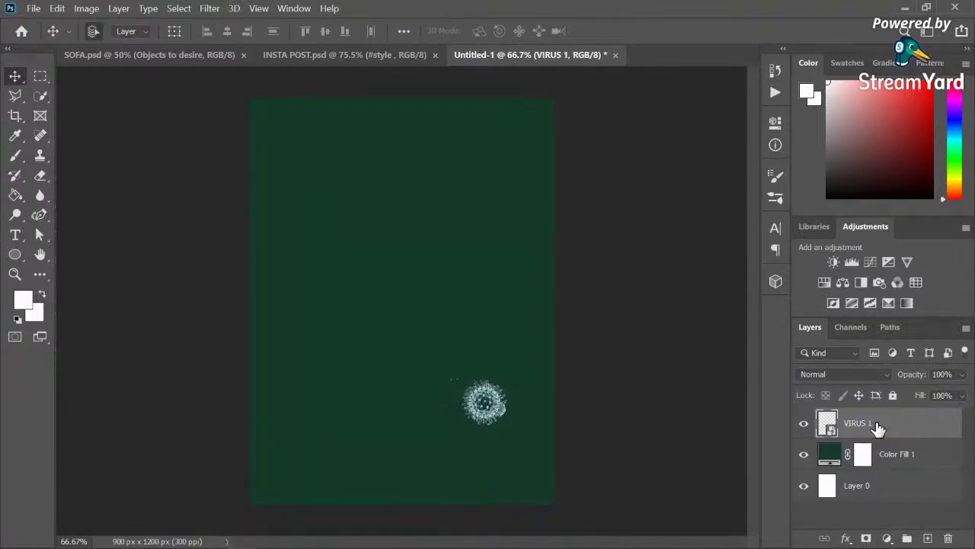
{"action": "key", "text": "ctrl+j"}
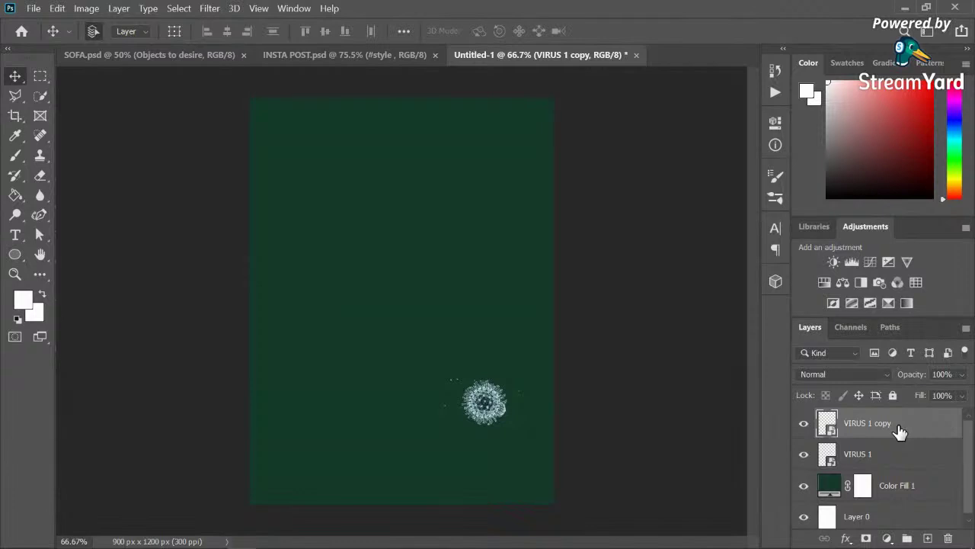
{"action": "key", "text": "ctrl+j"}
Step: Enlarge the topmost virus copy to about 41% and place it in the upper left area of the canvas
{"action": "left_click_drag", "start_coordinate": [483, 399], "coordinate": [445, 294]}
{"action": "key", "text": "ctrl+t"}
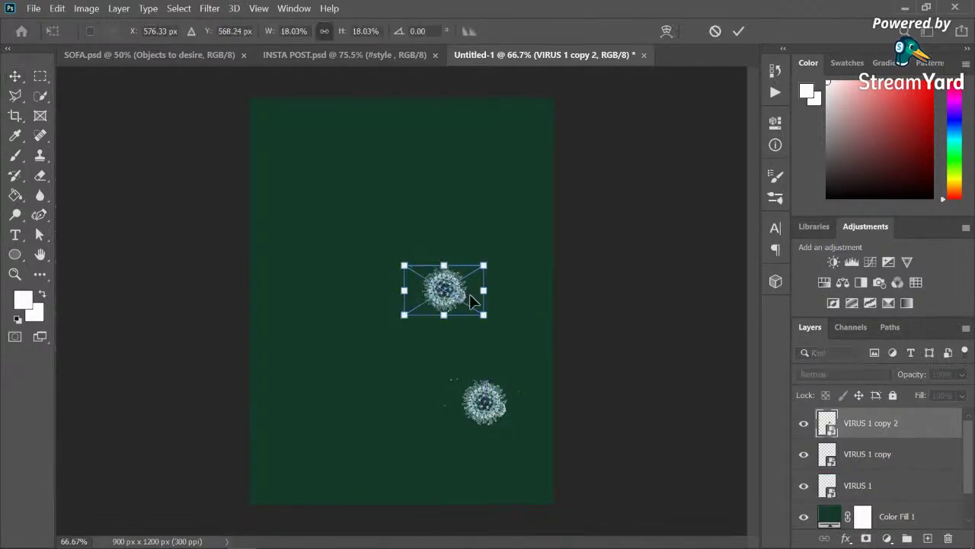
{"action": "left_click_drag", "start_coordinate": [485, 314], "coordinate": [362, 282]}
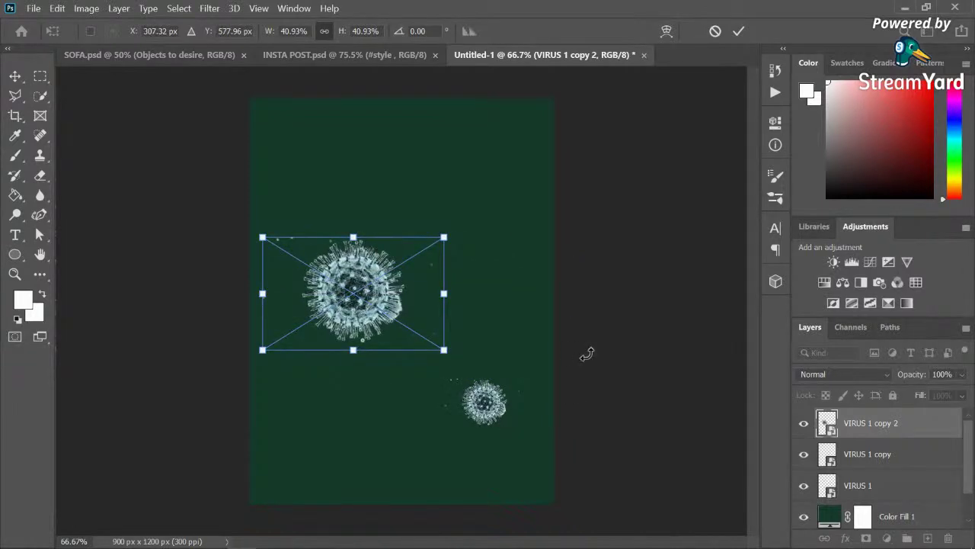
{"action": "key", "text": "Return"}
{"action": "left_click_drag", "start_coordinate": [493, 410], "coordinate": [451, 352]}
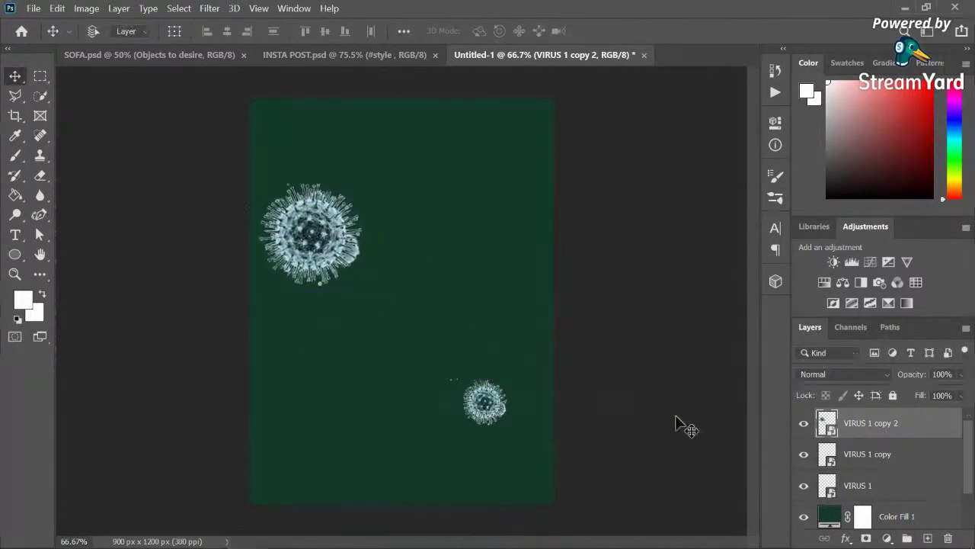
Step: Move the VIRUS 1 copy layer to the upper right area of the canvas and shrink it to a tiny virus
{"action": "left_click", "coordinate": [853, 461]}
{"action": "left_click_drag", "start_coordinate": [490, 398], "coordinate": [474, 240]}
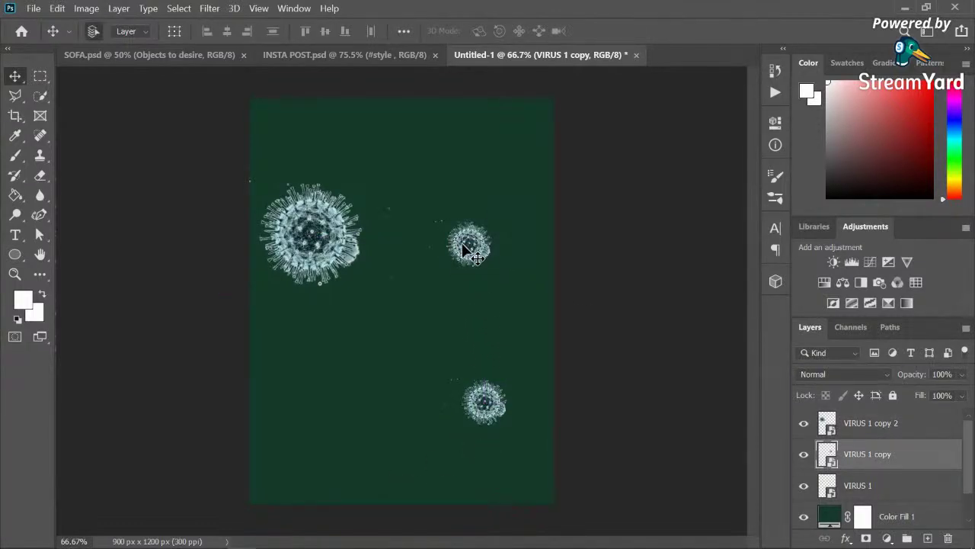
{"action": "key", "text": "ctrl+t"}
{"action": "left_click_drag", "start_coordinate": [508, 272], "coordinate": [447, 232]}
{"action": "key", "text": "Return"}
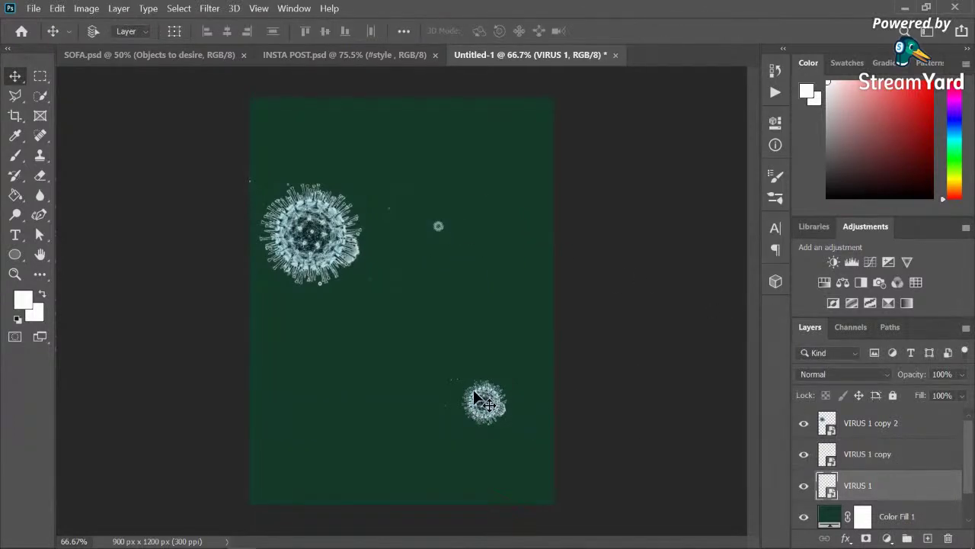
Step: Enlarge the original VIRUS 1 image so that it runs off the lower right corner of the canvas
{"action": "key", "text": "ctrl+t"}
{"action": "left_click_drag", "start_coordinate": [524, 429], "coordinate": [664, 516]}
{"action": "left_click_drag", "start_coordinate": [533, 441], "coordinate": [440, 420]}
{"action": "left_click_drag", "start_coordinate": [583, 499], "coordinate": [646, 542]}
{"action": "mouse_move", "coordinate": [461, 415]}
{"action": "left_mouse_down"}
{"action": "mouse_move", "coordinate": [499, 438]}
{"action": "mouse_move", "coordinate": [470, 425]}
{"action": "left_mouse_up"}
{"action": "key", "text": "Return"}
Step: Reposition the medium virus near the canvas centre and the tiny virus near the right edge, leaving the VIRUS 1 copy 2 layer selected
{"action": "mouse_move", "coordinate": [333, 242]}
{"action": "left_mouse_down"}
{"action": "mouse_move", "coordinate": [401, 288]}
{"action": "mouse_move", "coordinate": [333, 260]}
{"action": "left_mouse_up"}
{"action": "left_click_drag", "start_coordinate": [355, 227], "coordinate": [447, 312]}
{"action": "left_click", "coordinate": [848, 451]}
{"action": "left_click", "coordinate": [885, 424]}
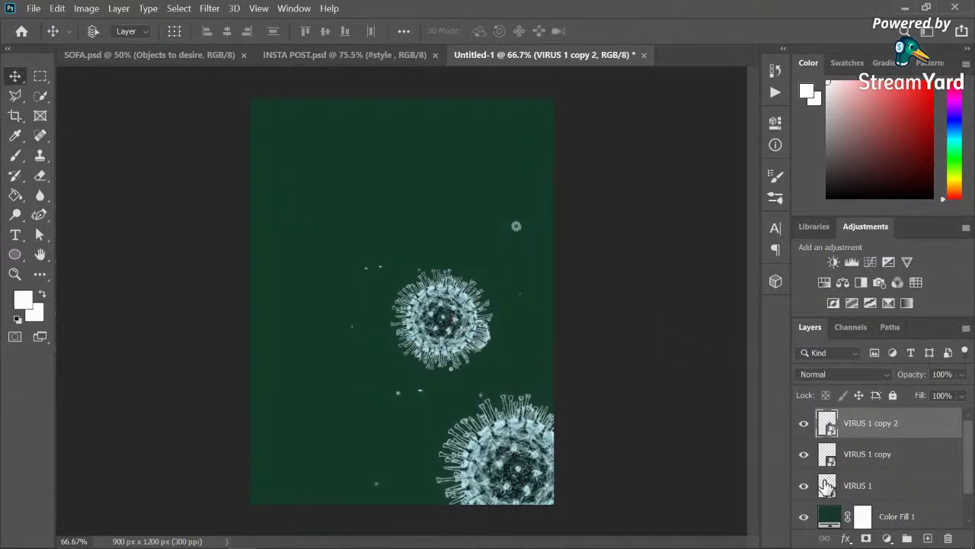
Step: Add a Gradient Map adjustment layer above all the virus layers using the dark teal to pink-red gradient preset
{"action": "left_click", "coordinate": [847, 538]}
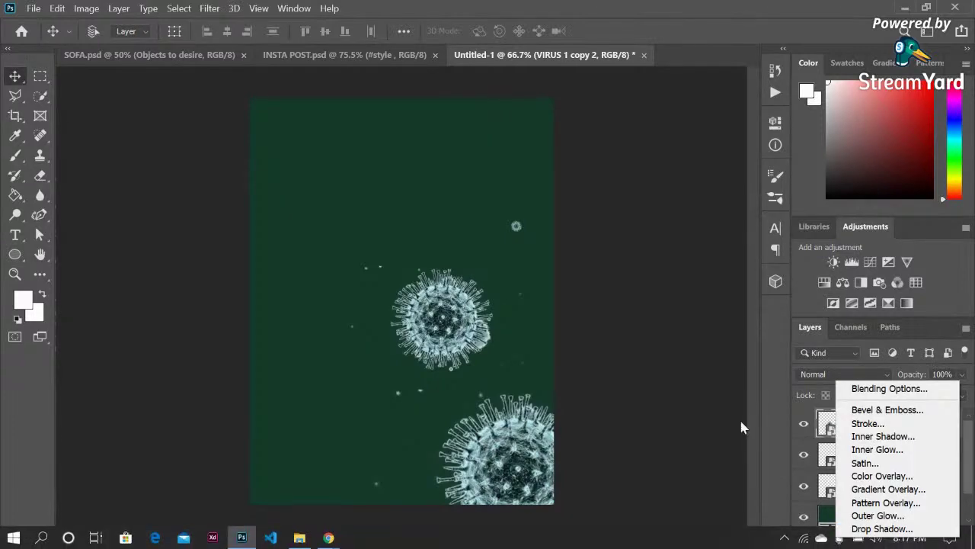
{"action": "left_click", "coordinate": [771, 429]}
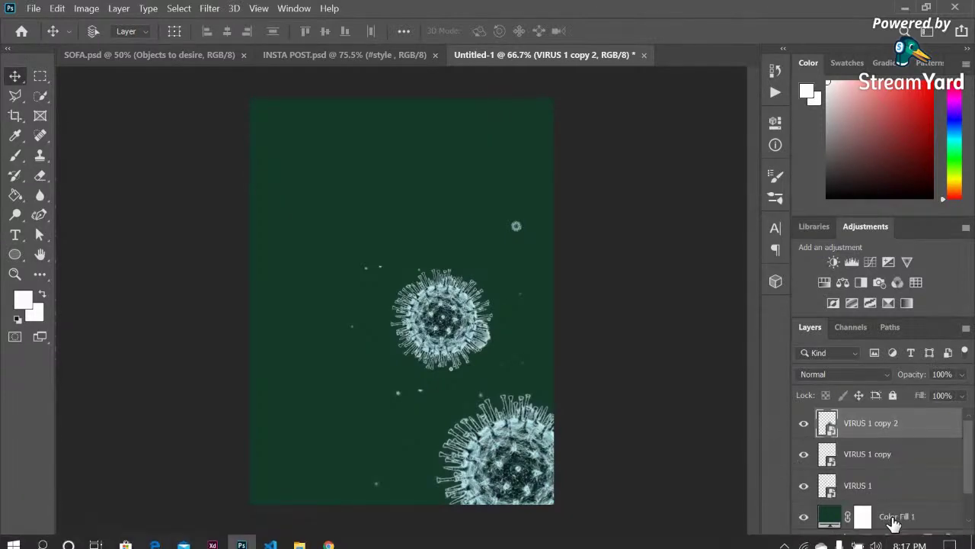
{"action": "left_click", "coordinate": [888, 538]}
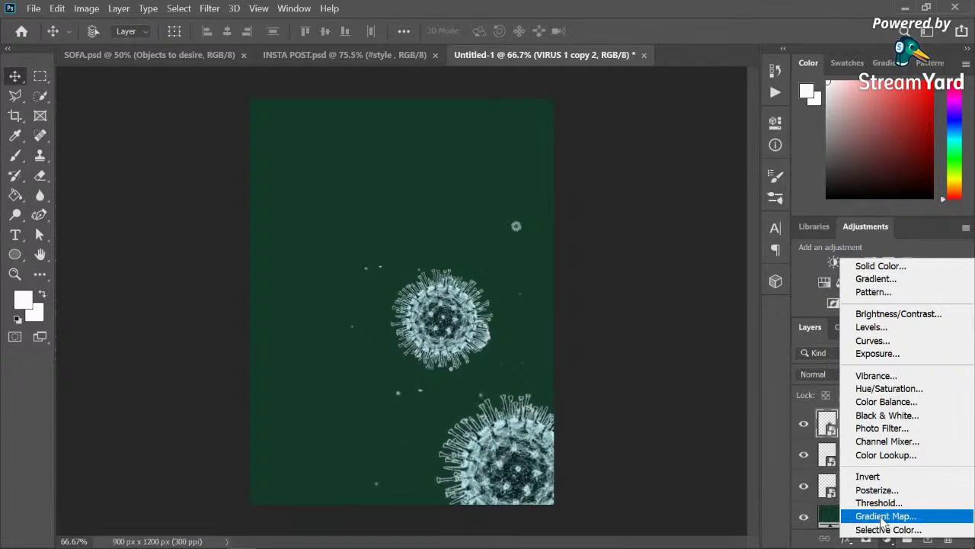
{"action": "left_click", "coordinate": [880, 517]}
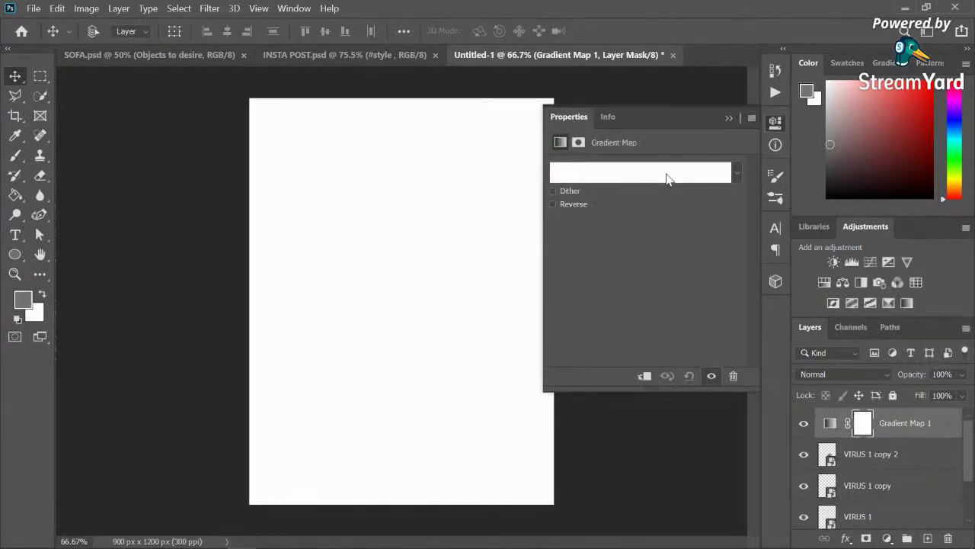
{"action": "left_click", "coordinate": [736, 175]}
{"action": "left_click", "coordinate": [574, 284]}
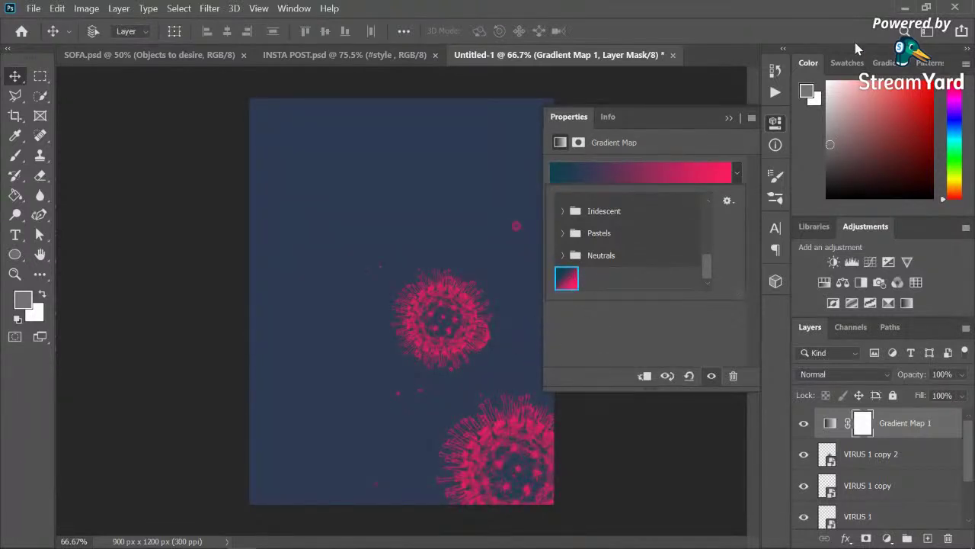
{"action": "left_click", "coordinate": [739, 119]}
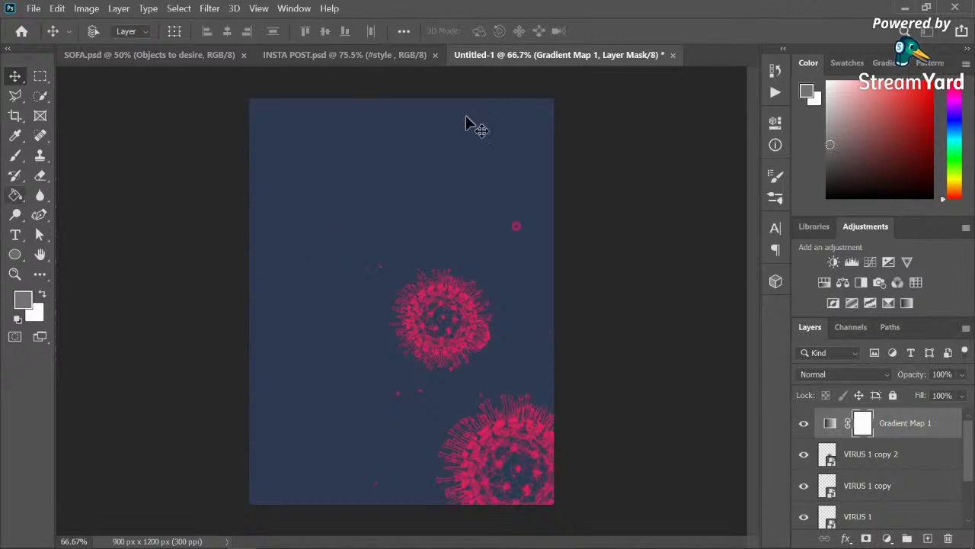
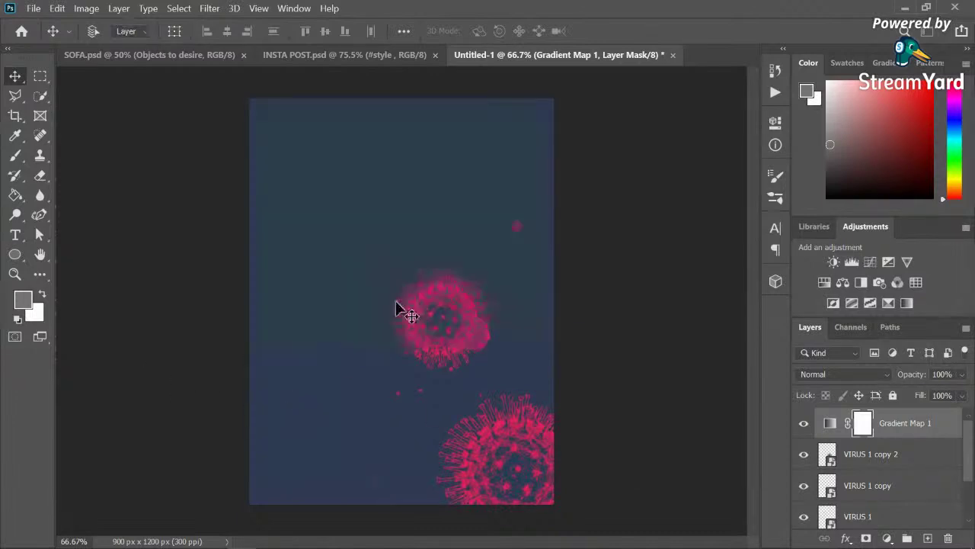
Step: Start a text layer near the top of the canvas in Pangram ExtraBold at 12 pt
{"action": "left_click", "coordinate": [13, 234]}
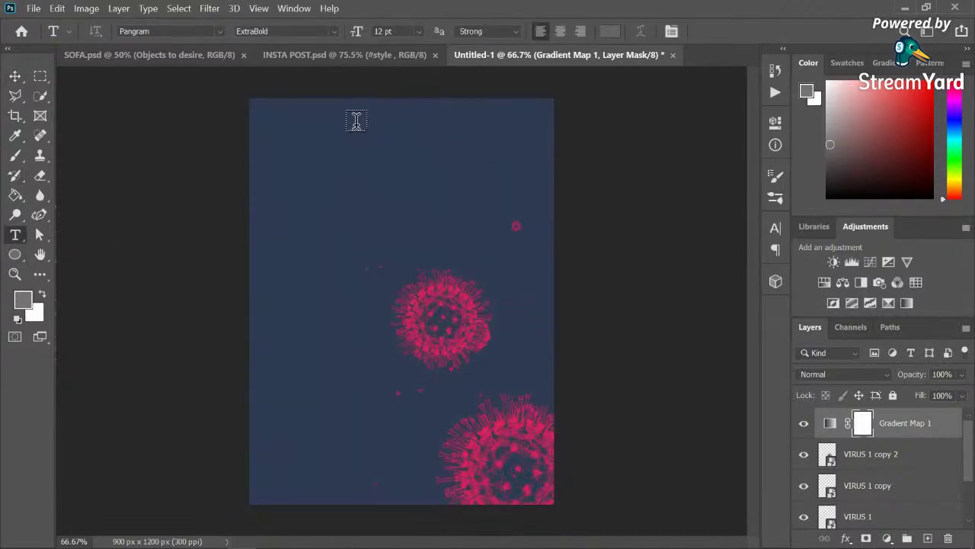
{"action": "left_click", "coordinate": [355, 119]}
{"action": "key", "text": "BackSpace"}
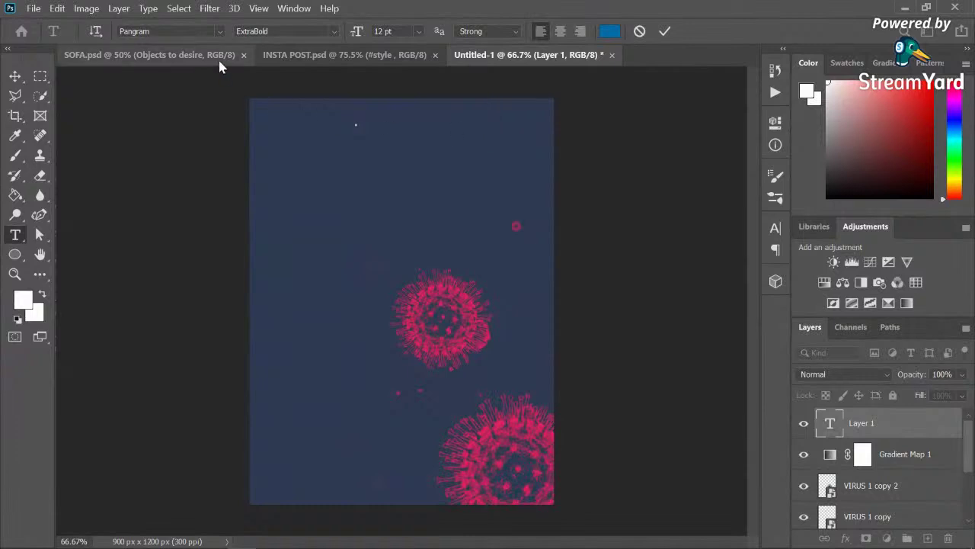
{"action": "left_click", "coordinate": [334, 30]}
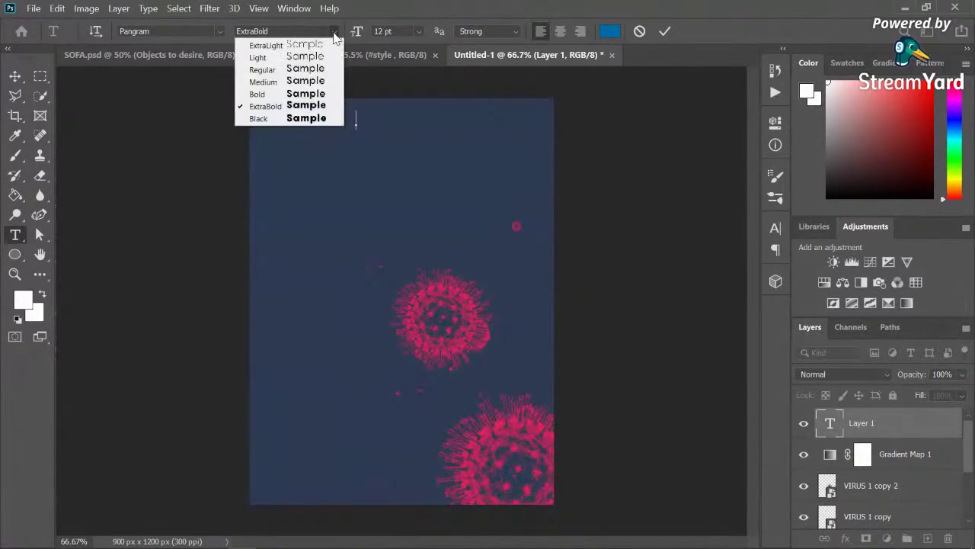
{"action": "left_click", "coordinate": [296, 110]}
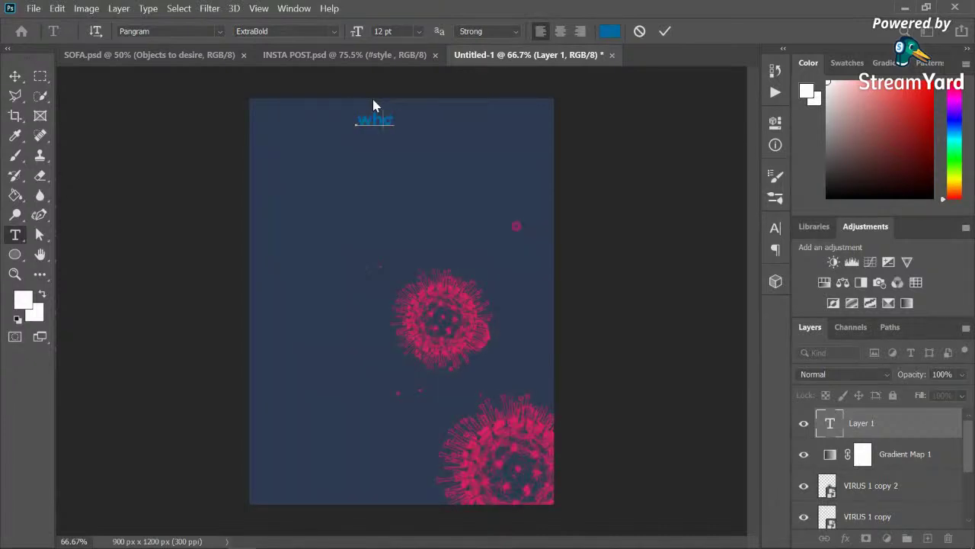
Step: Set the text color to off-white f5f0f0
{"action": "left_click", "coordinate": [609, 31]}
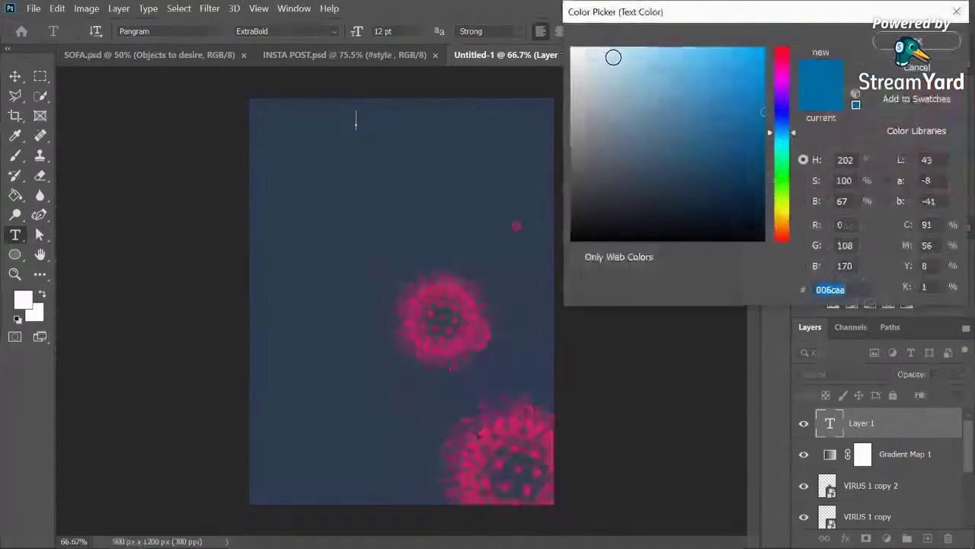
{"action": "type", "text": "ffff"}
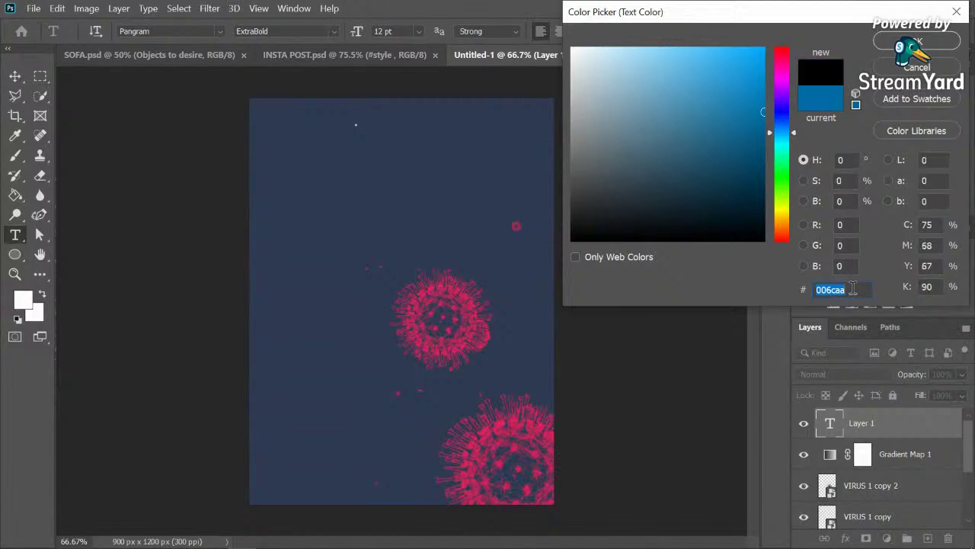
{"action": "type", "text": "ff"}
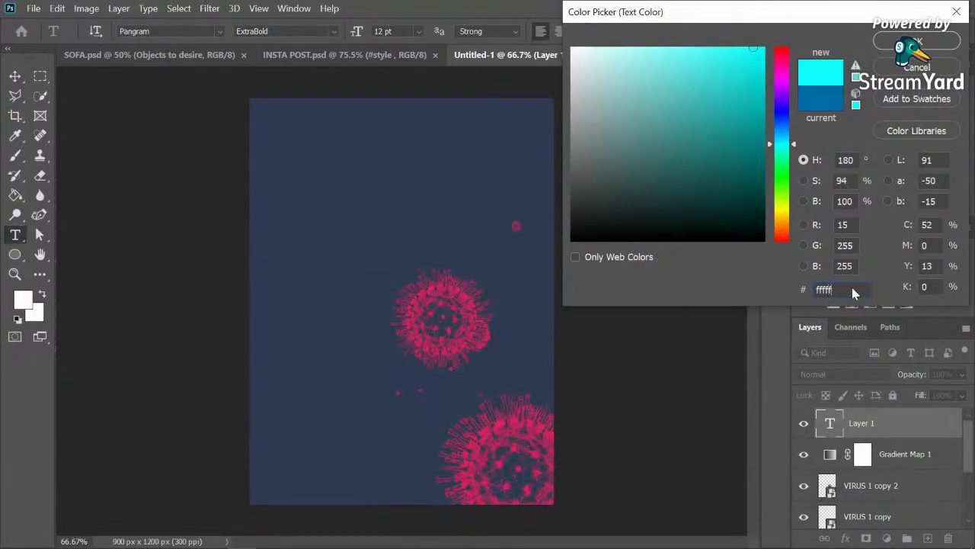
{"action": "key", "text": "Return"}
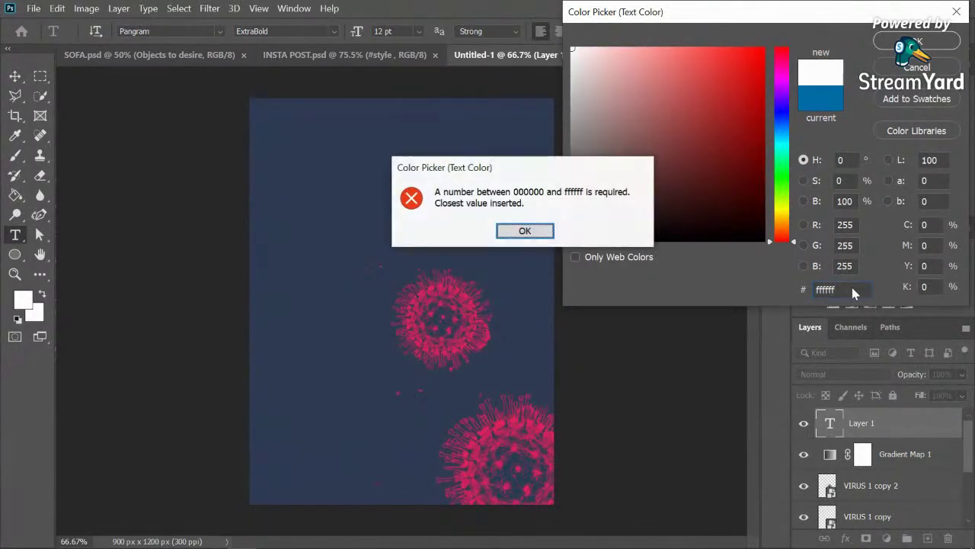
{"action": "left_click", "coordinate": [546, 234]}
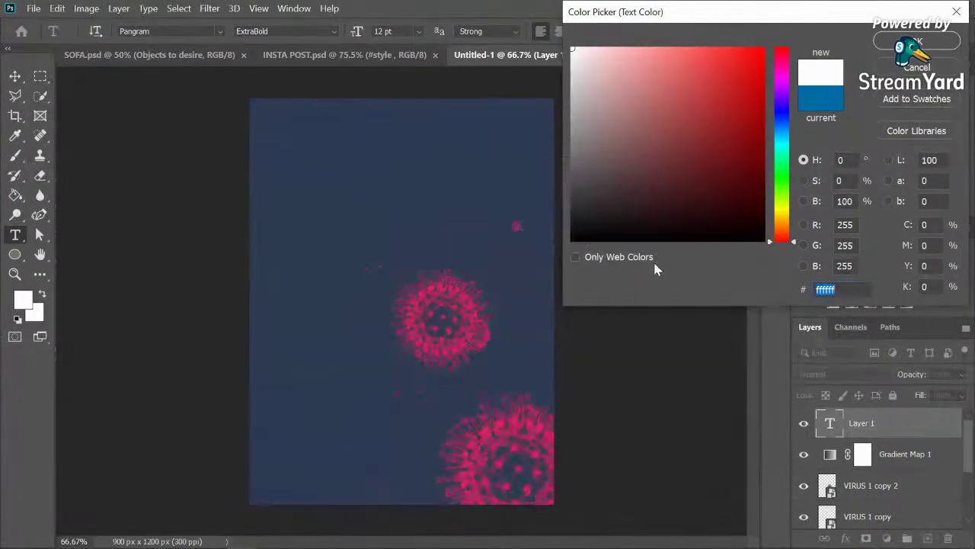
{"action": "left_click", "coordinate": [868, 289]}
{"action": "left_click", "coordinate": [931, 45]}
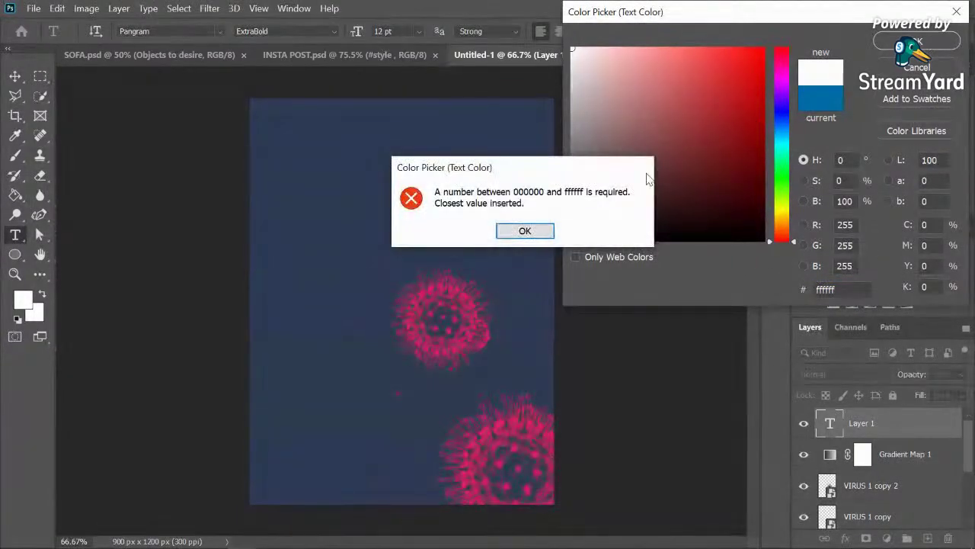
{"action": "left_click", "coordinate": [550, 227]}
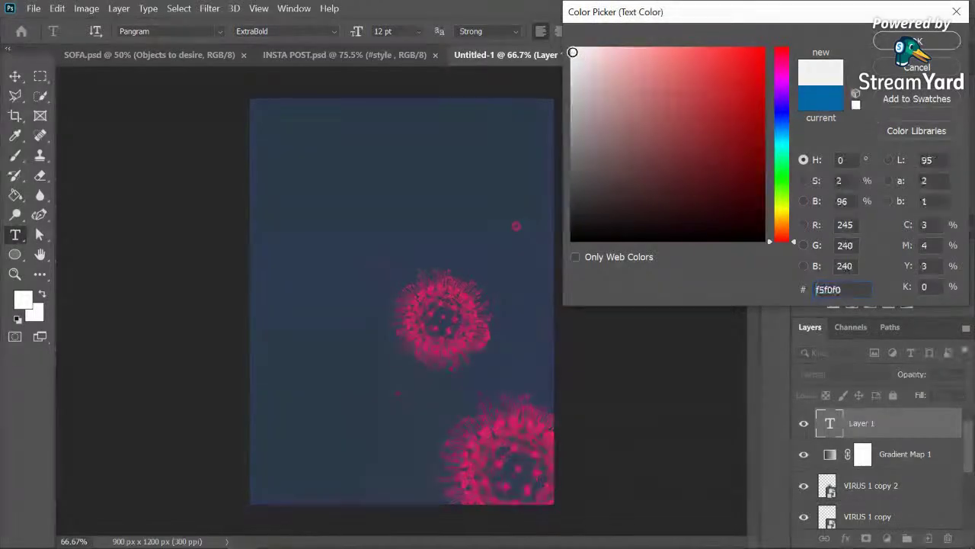
{"action": "left_click", "coordinate": [917, 42]}
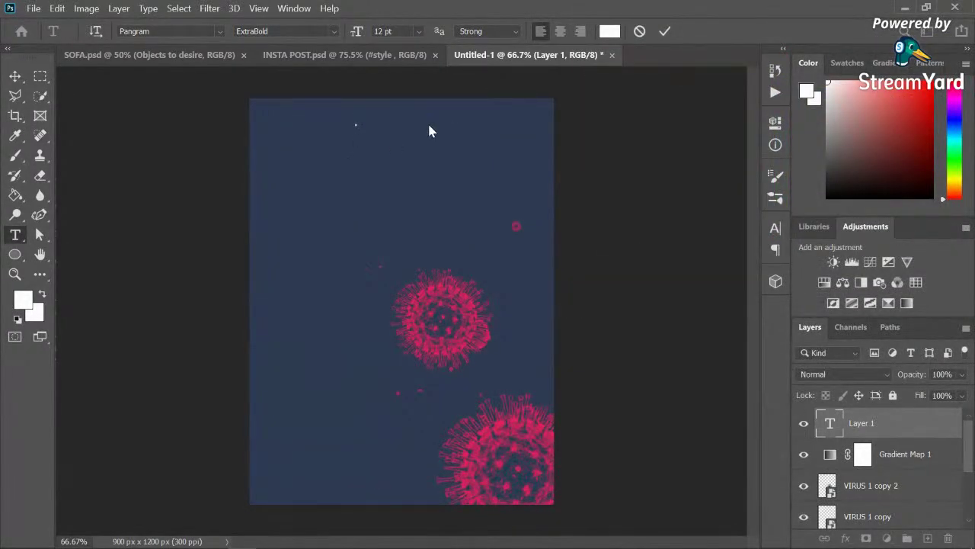
Step: Enter the heading "what you need to know" on two lines, breaking after "you", and commit the text
{"action": "type", "text": "what"}
{"action": "type", "text": "you need to know"}
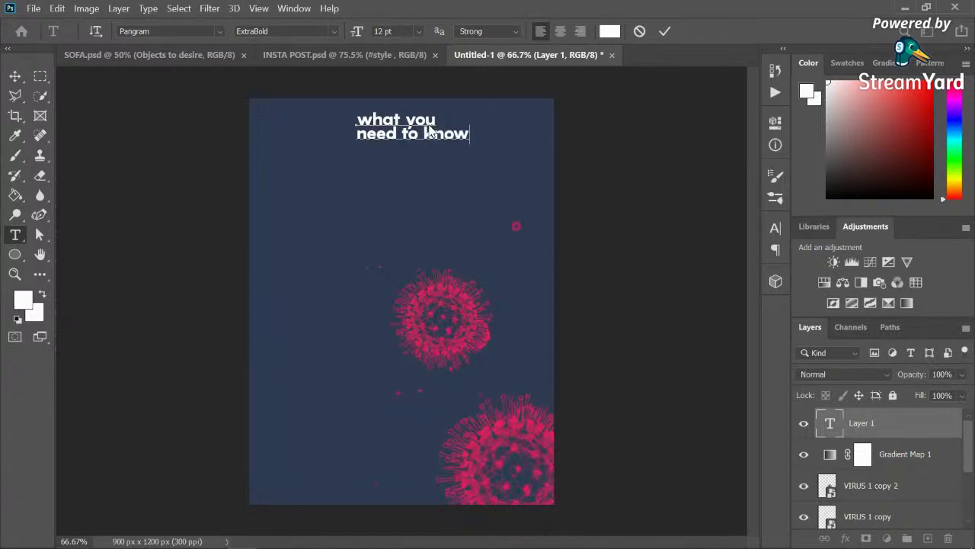
{"action": "left_click", "coordinate": [15, 75]}
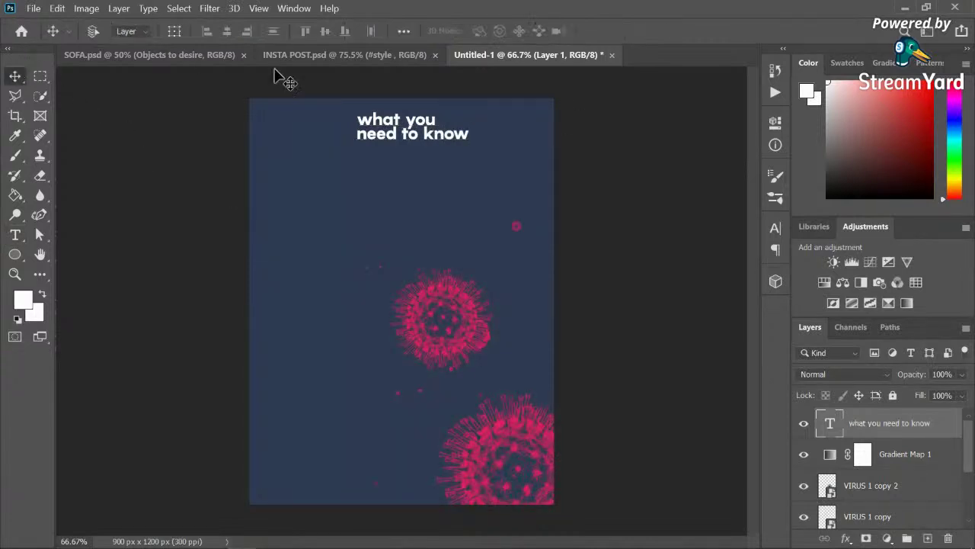
Step: Change the heading's second line, "need to know", to the Medium font weight
{"action": "left_click", "coordinate": [16, 234]}
{"action": "left_click_drag", "start_coordinate": [467, 136], "coordinate": [220, 135]}
{"action": "left_click", "coordinate": [337, 31]}
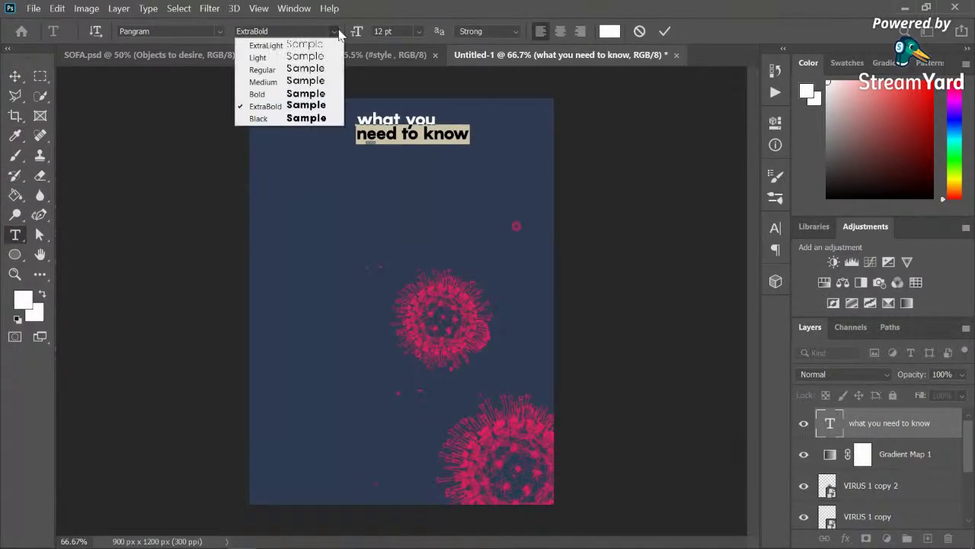
{"action": "left_click", "coordinate": [303, 81]}
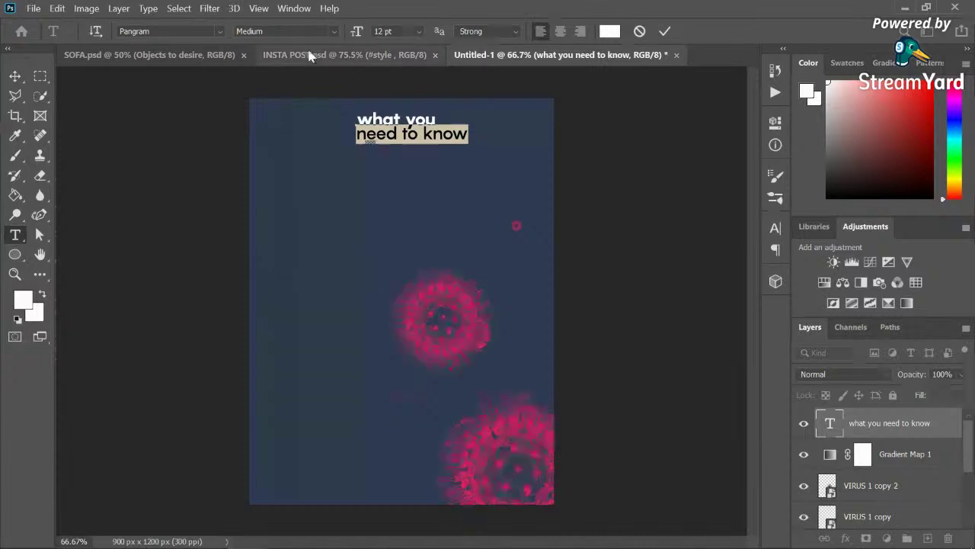
{"action": "left_click", "coordinate": [337, 31]}
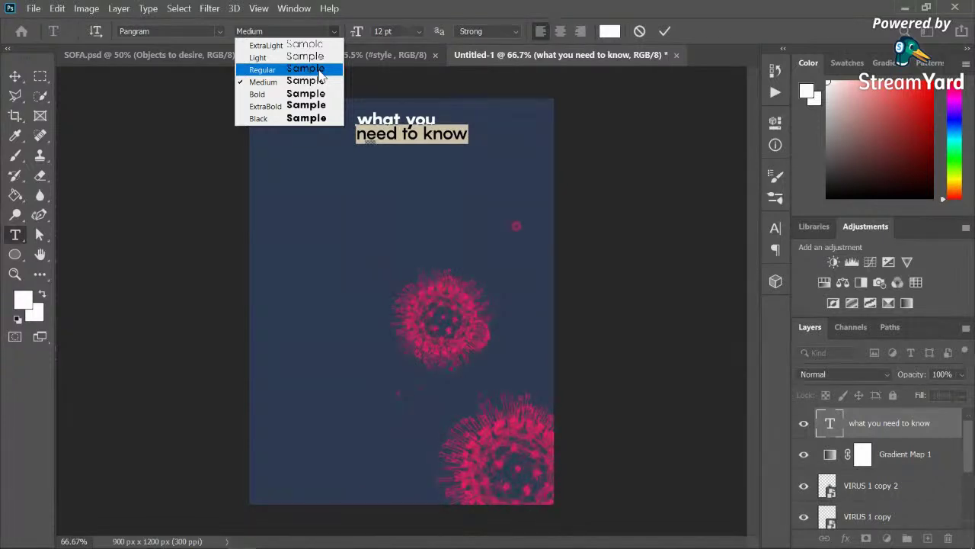
{"action": "left_click", "coordinate": [13, 75]}
{"action": "left_click", "coordinate": [461, 133]}
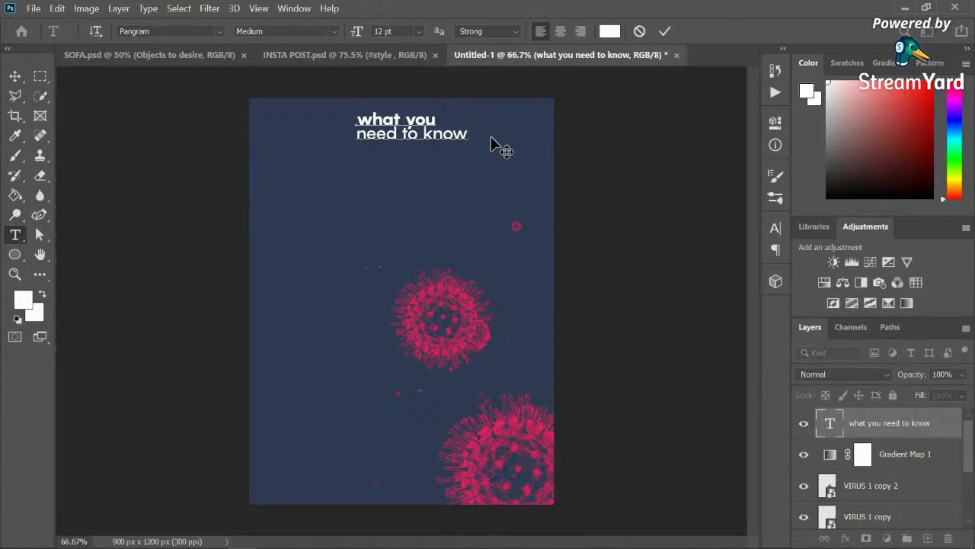
Step: Select both lines of the heading and set the font size to 36 pt
{"action": "left_click_drag", "start_coordinate": [473, 138], "coordinate": [333, 72]}
{"action": "left_click", "coordinate": [419, 31]}
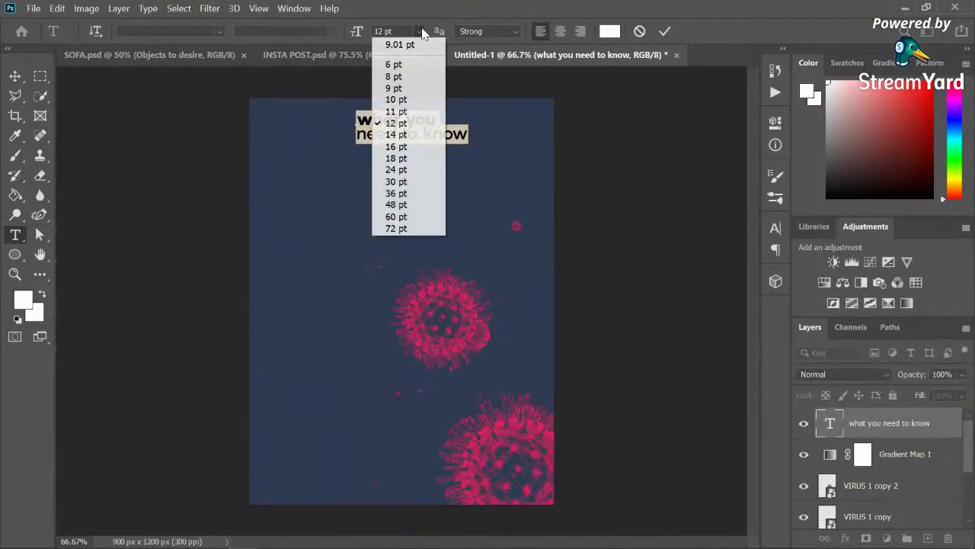
{"action": "left_click", "coordinate": [396, 193]}
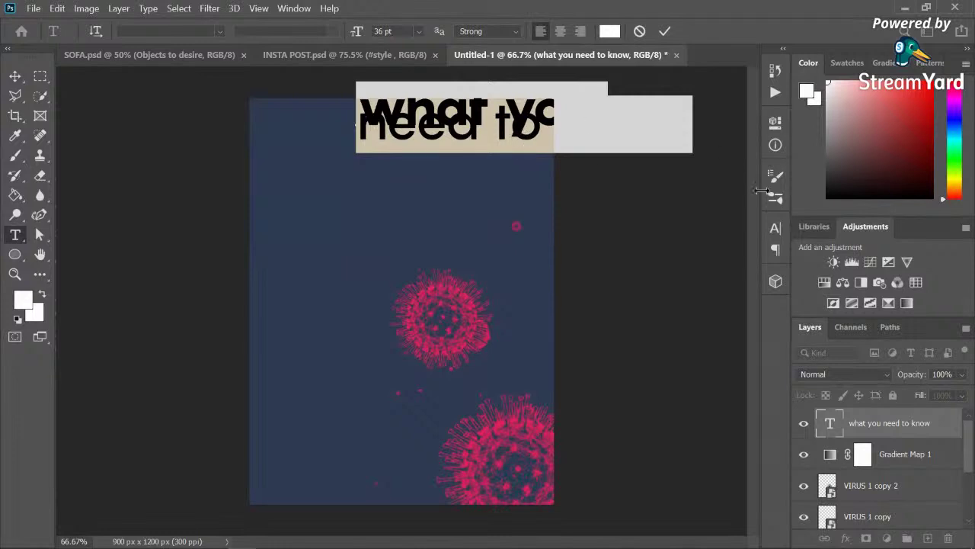
Step: Set the leading of the selected two-line heading to 27 pt
{"action": "left_click", "coordinate": [777, 228]}
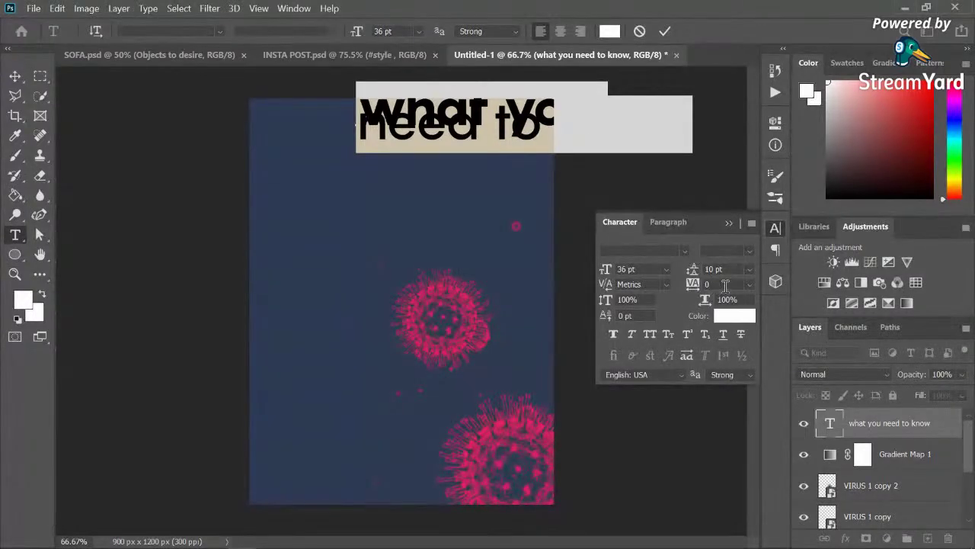
{"action": "left_click", "coordinate": [749, 271]}
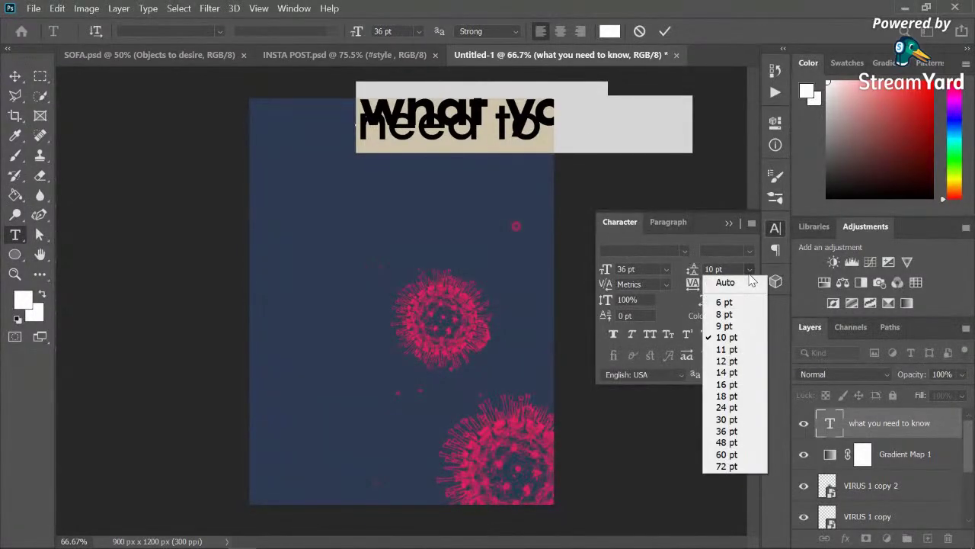
{"action": "left_click", "coordinate": [743, 361]}
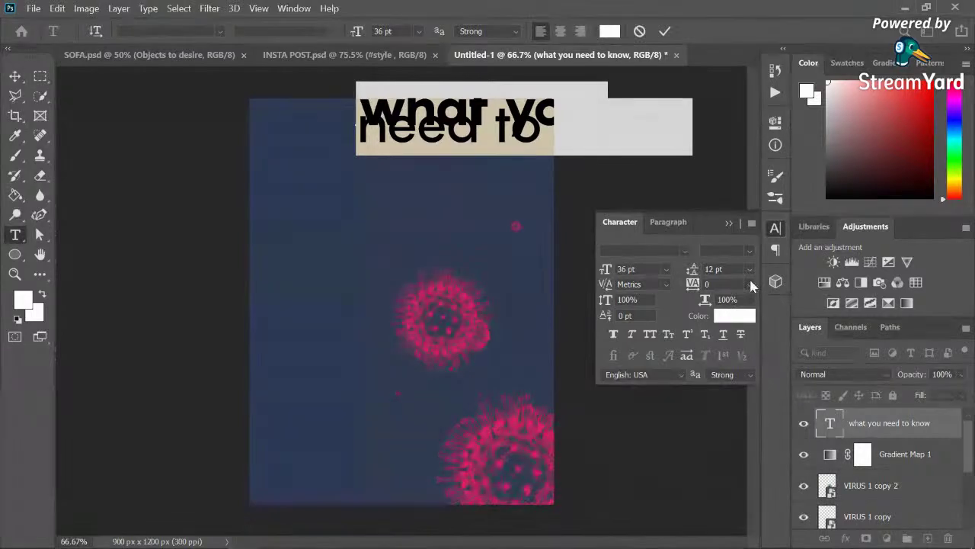
{"action": "left_click", "coordinate": [750, 270]}
{"action": "left_click", "coordinate": [742, 394]}
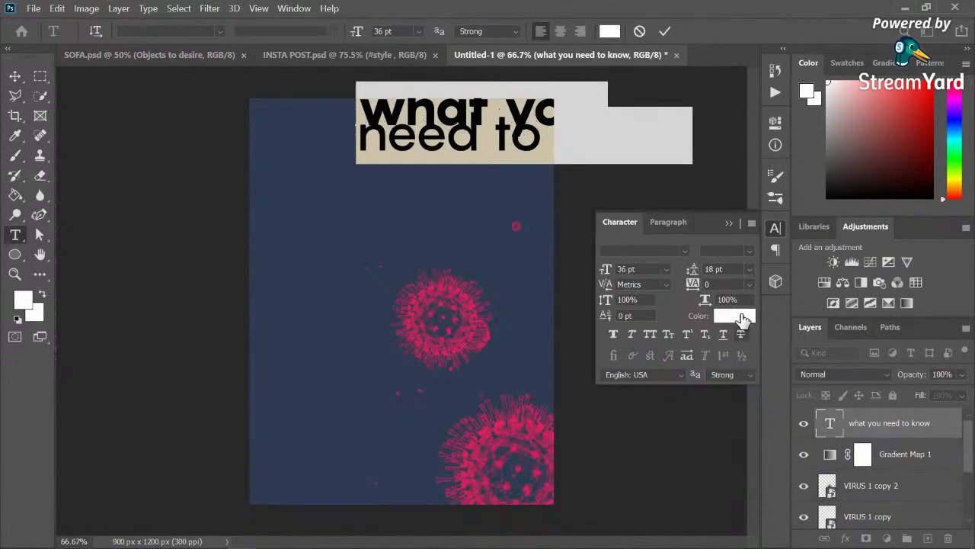
{"action": "left_click", "coordinate": [749, 273]}
{"action": "left_click", "coordinate": [730, 408]}
{"action": "left_click", "coordinate": [749, 274]}
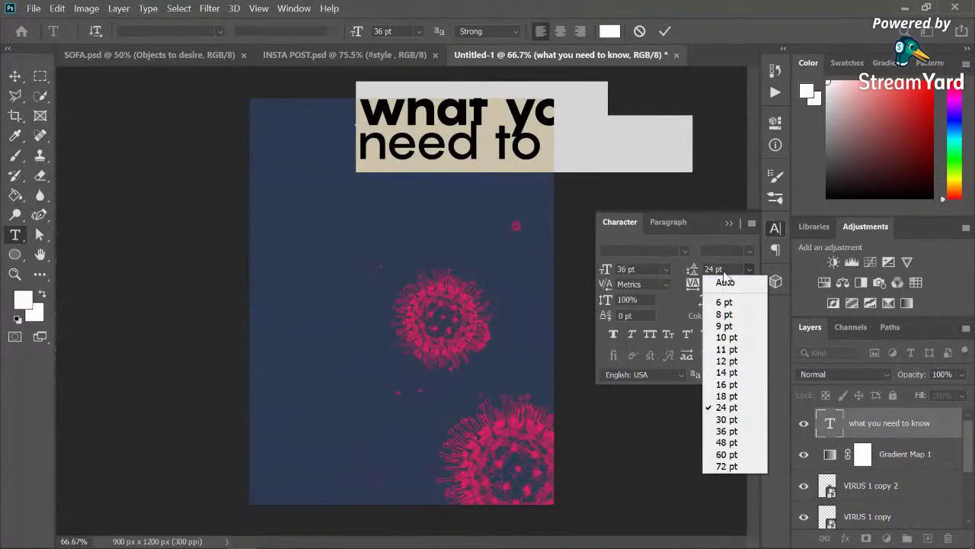
{"action": "left_click", "coordinate": [725, 271]}
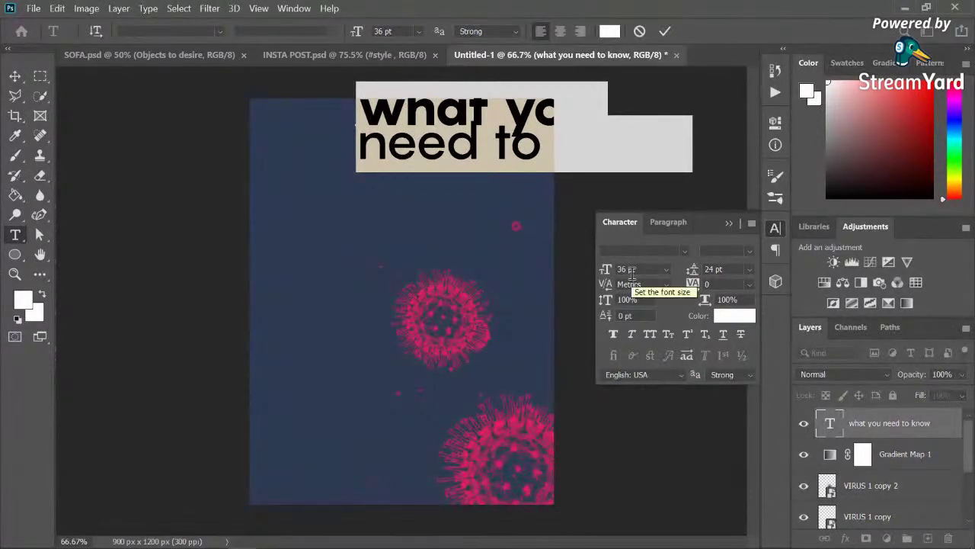
{"action": "left_click", "coordinate": [716, 268]}
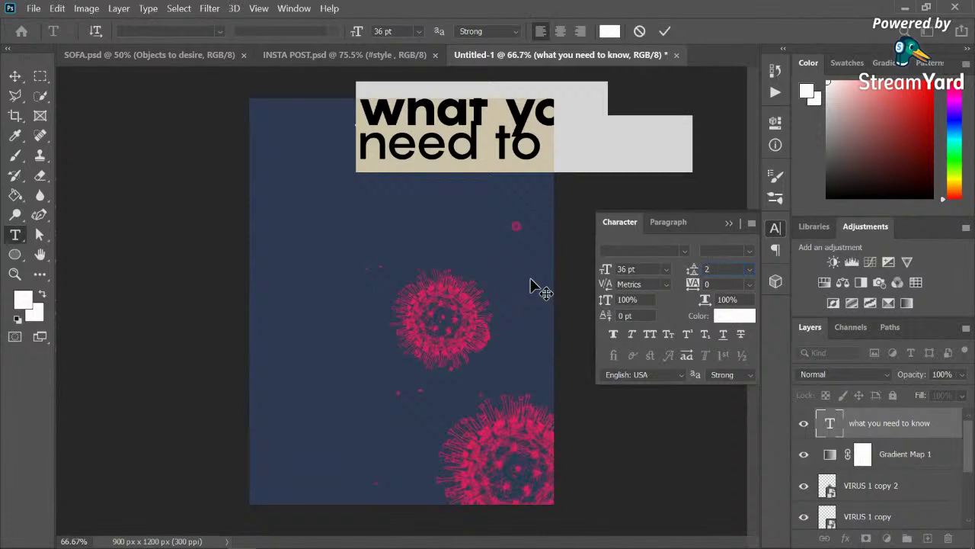
{"action": "key", "text": "Return"}
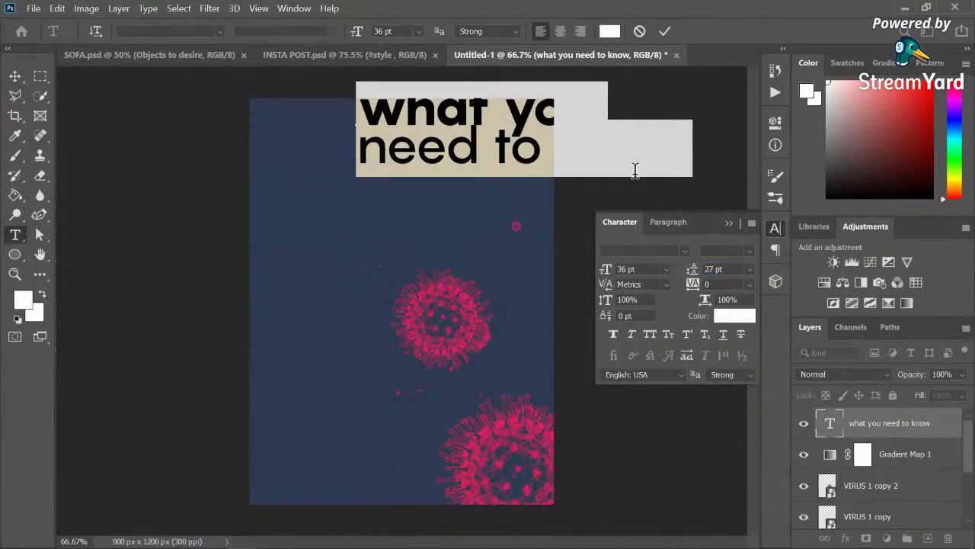
Step: Scale the heading to about 69.5% and position it near the poster's upper edge, fully inside the canvas
{"action": "left_click", "coordinate": [15, 77]}
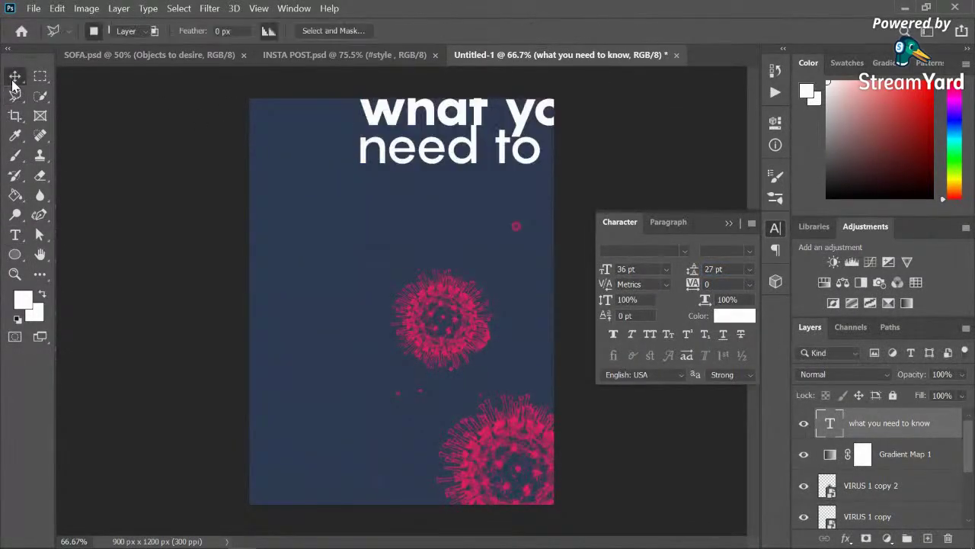
{"action": "left_click_drag", "start_coordinate": [521, 120], "coordinate": [456, 142]}
{"action": "key", "text": "ctrl+t"}
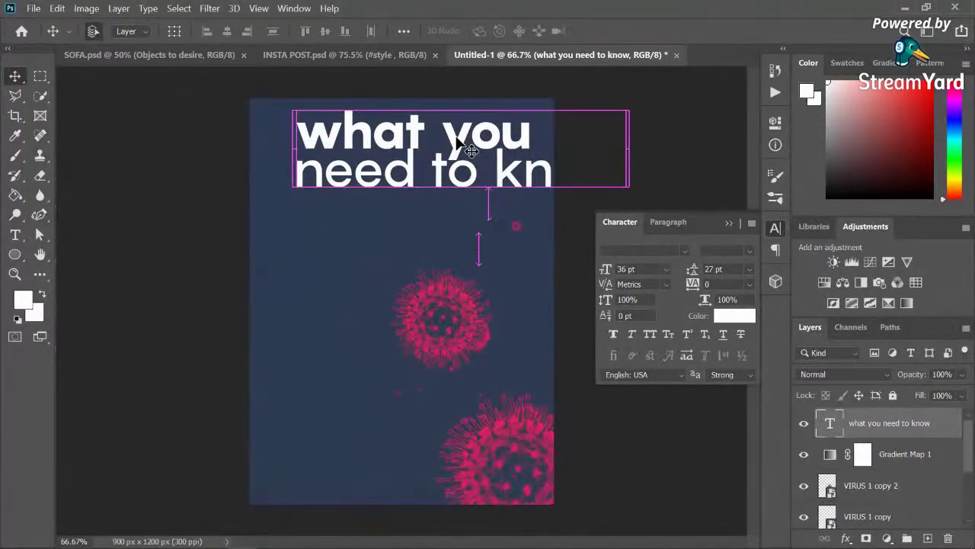
{"action": "left_click_drag", "start_coordinate": [291, 106], "coordinate": [396, 134]}
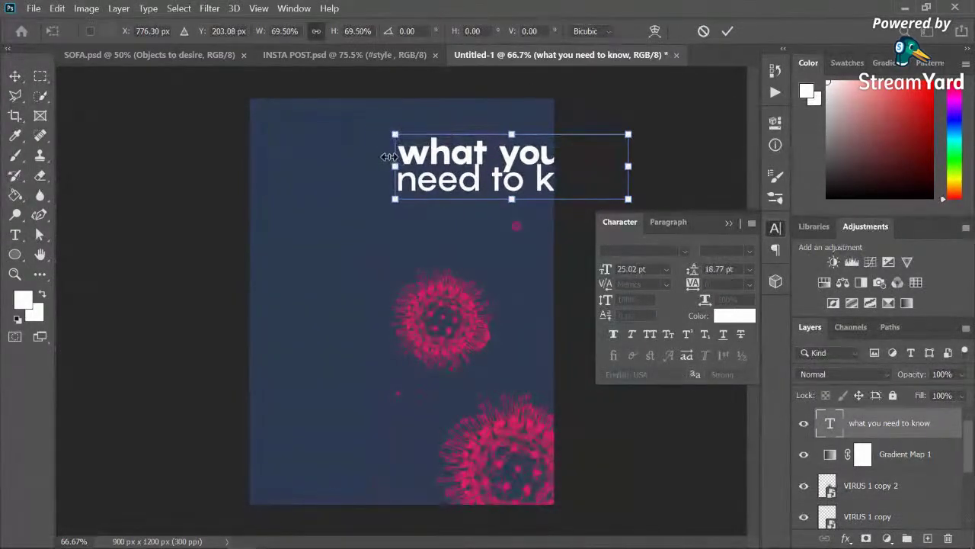
{"action": "left_click_drag", "start_coordinate": [498, 170], "coordinate": [407, 153]}
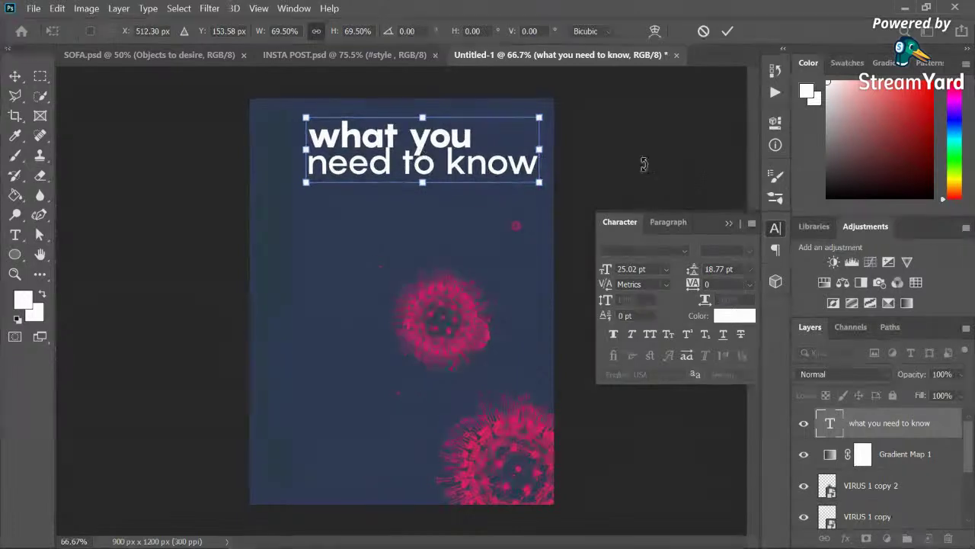
{"action": "left_click", "coordinate": [728, 222]}
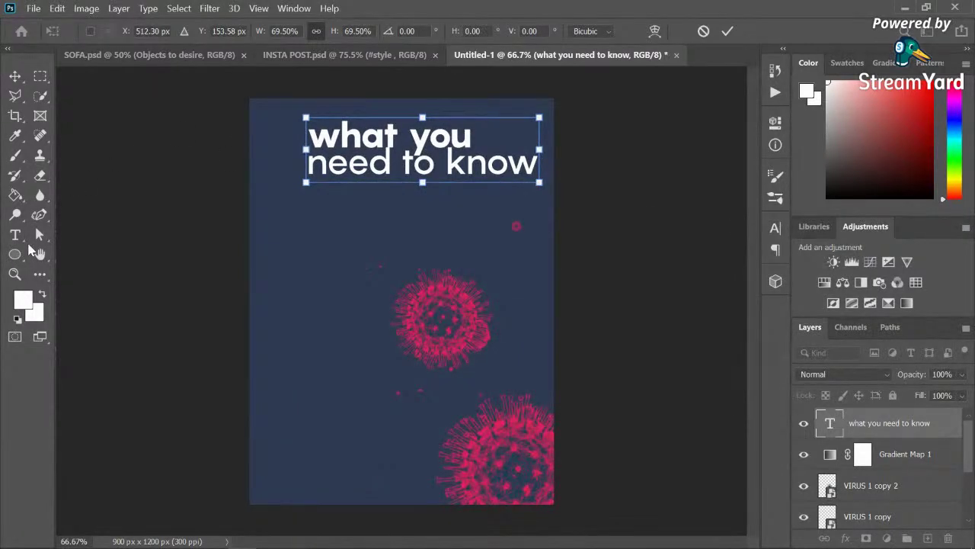
Step: Change the heading's second line, "need to know", to the Light font weight
{"action": "left_click", "coordinate": [15, 235]}
{"action": "left_click", "coordinate": [504, 163]}
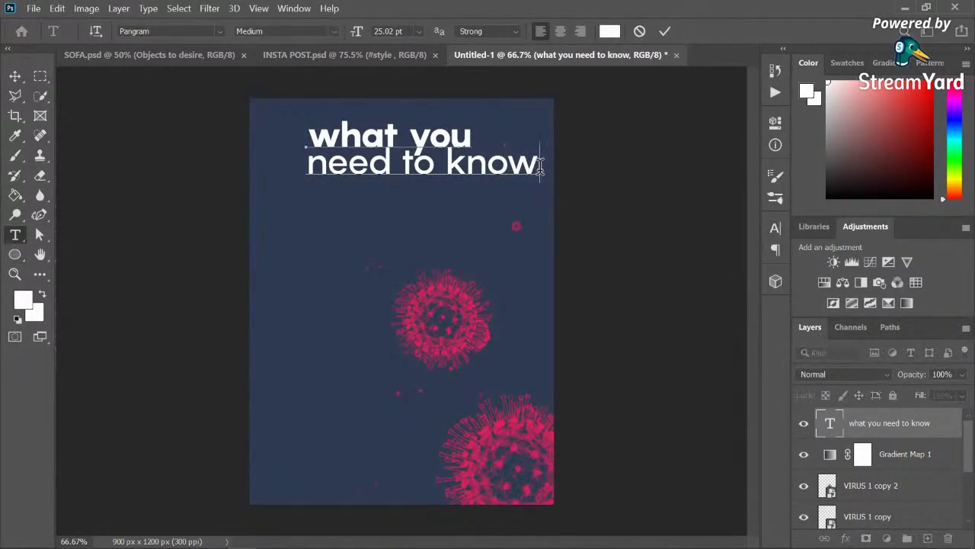
{"action": "left_click_drag", "start_coordinate": [539, 166], "coordinate": [58, 200]}
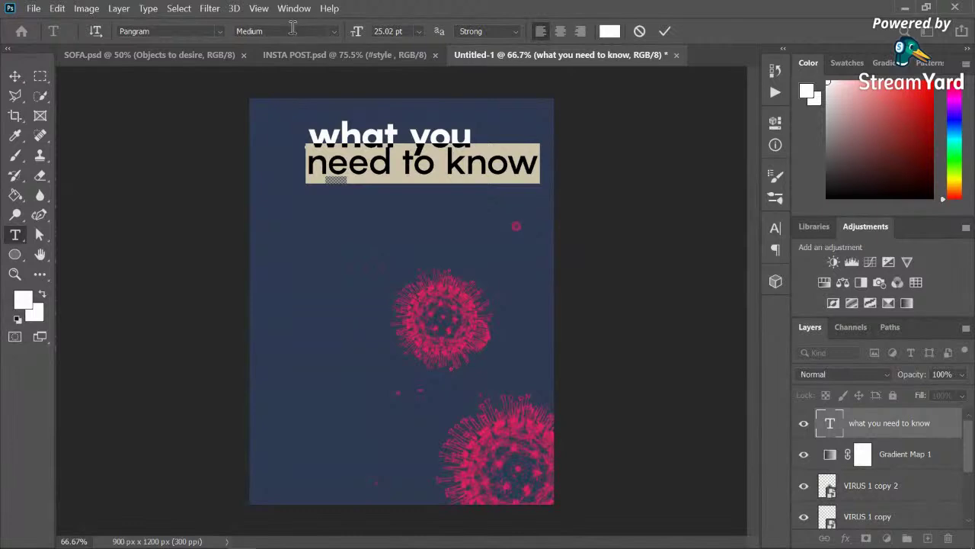
{"action": "left_click", "coordinate": [335, 31]}
{"action": "left_click", "coordinate": [319, 55]}
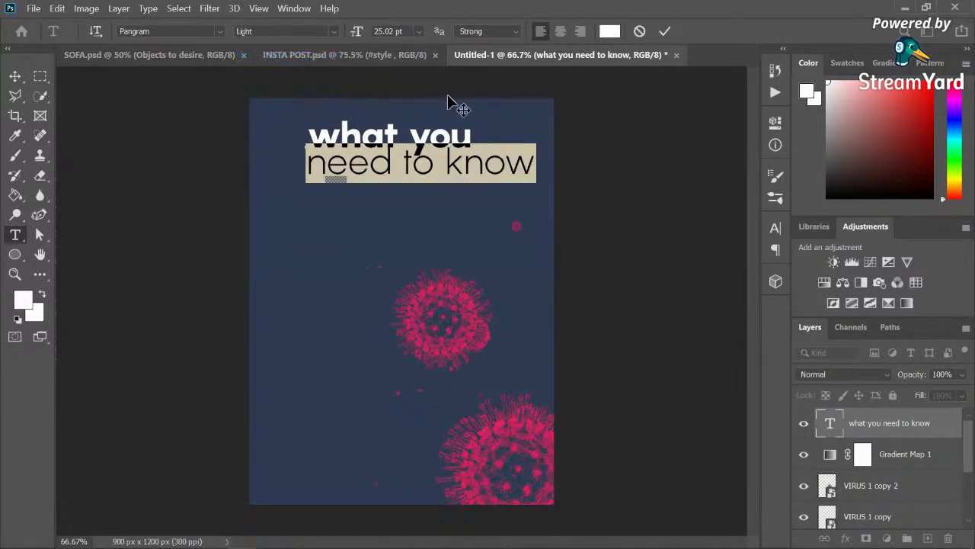
{"action": "left_click", "coordinate": [14, 77]}
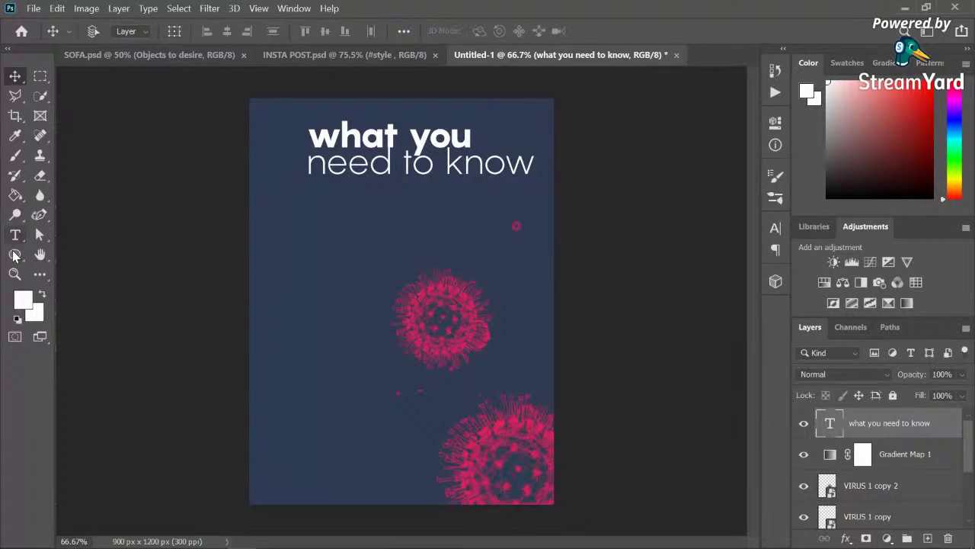
Step: Set the font size of the heading's second line, "need to know", to 24 pt
{"action": "left_click", "coordinate": [15, 235]}
{"action": "left_click", "coordinate": [509, 152]}
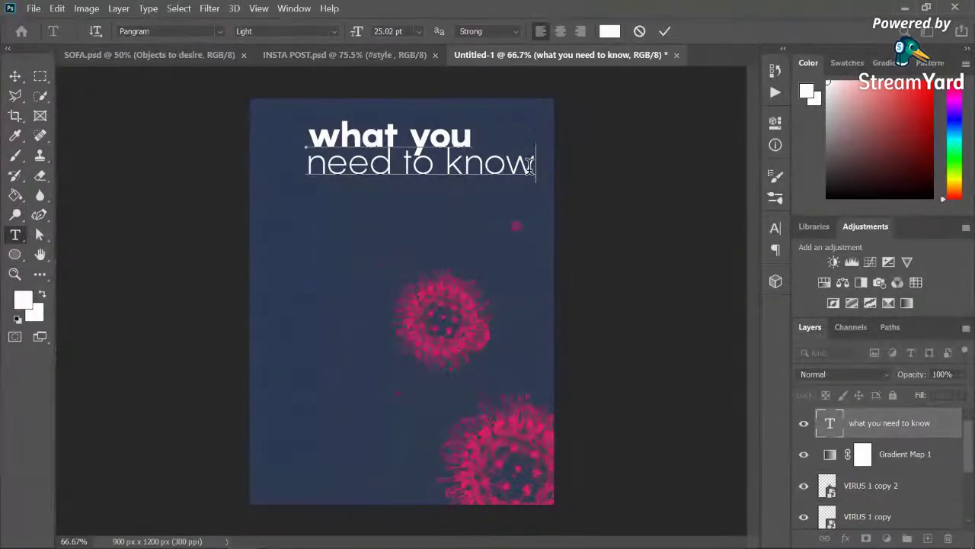
{"action": "left_click_drag", "start_coordinate": [536, 163], "coordinate": [196, 147]}
{"action": "left_click", "coordinate": [418, 32]}
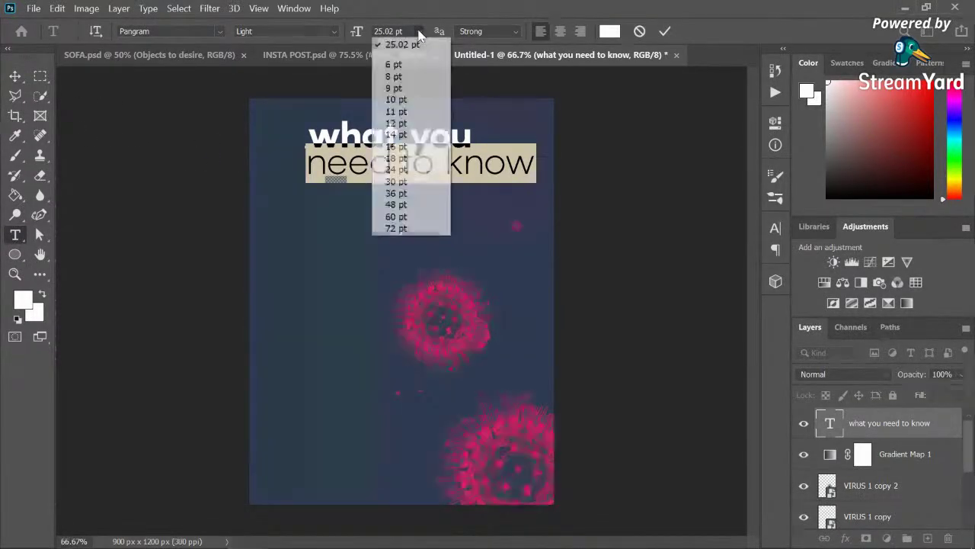
{"action": "left_click", "coordinate": [396, 168]}
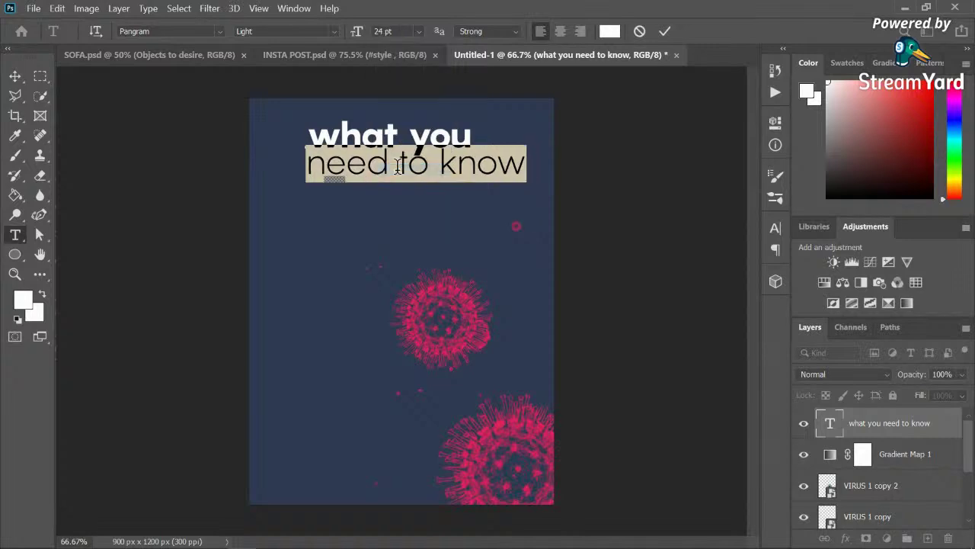
{"action": "left_click", "coordinate": [19, 74]}
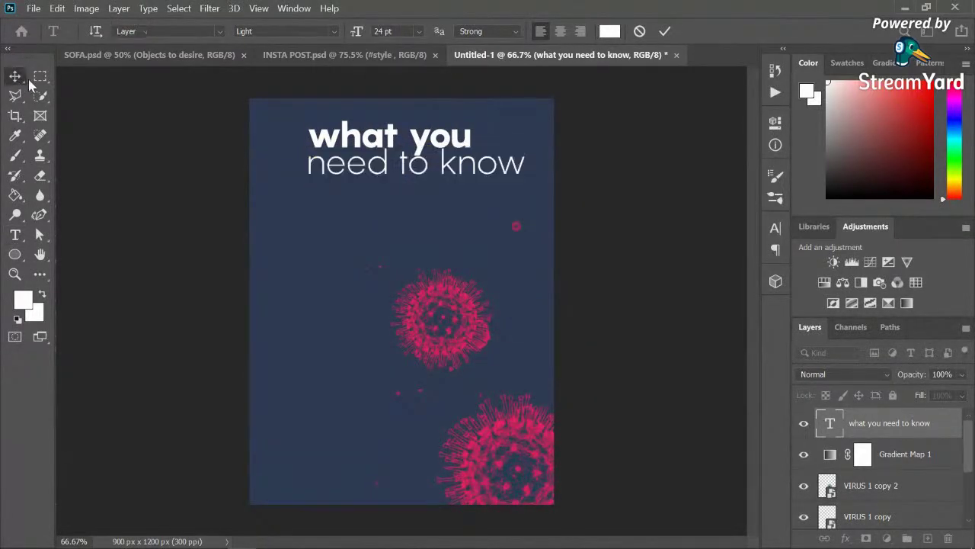
Step: Scale the heading down to about 84.8% and place it in the poster's upper right corner with a small margin
{"action": "left_click_drag", "start_coordinate": [494, 176], "coordinate": [515, 171]}
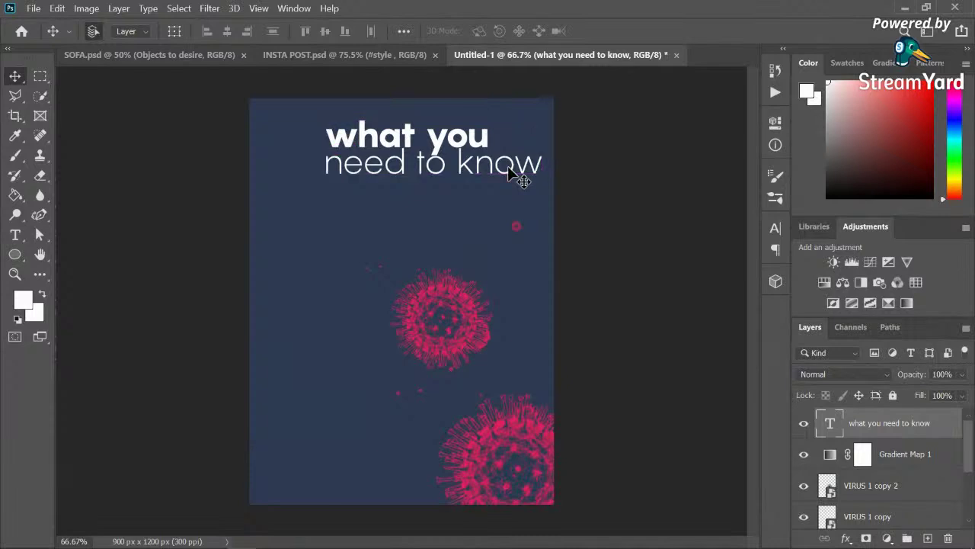
{"action": "key", "text": "ctrl+t"}
{"action": "left_click_drag", "start_coordinate": [323, 120], "coordinate": [357, 127]}
{"action": "mouse_move", "coordinate": [502, 180]}
{"action": "left_mouse_down"}
{"action": "mouse_move", "coordinate": [484, 164]}
{"action": "mouse_move", "coordinate": [491, 169]}
{"action": "left_mouse_up"}
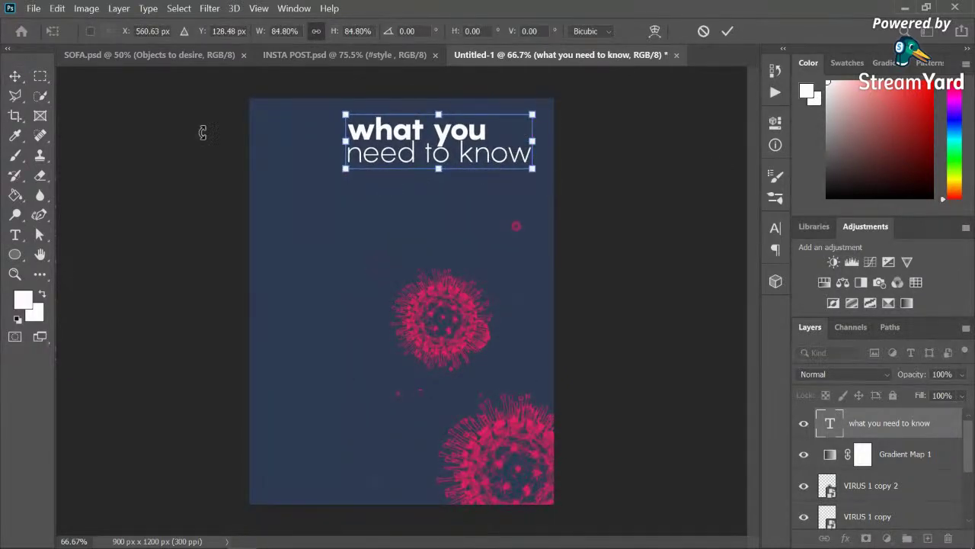
{"action": "left_click", "coordinate": [13, 76]}
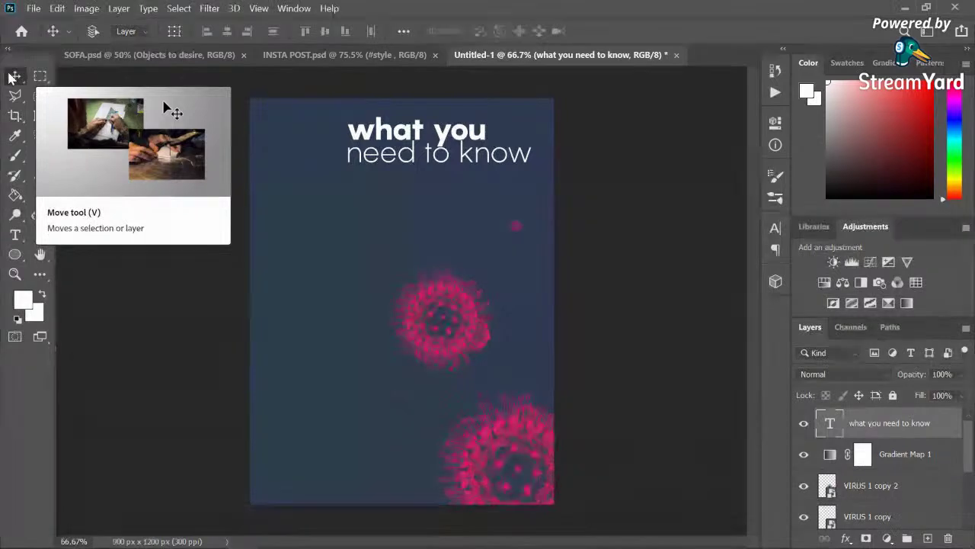
Step: Draw a white rectangle about 56 x 17 px as a dash just after the word "you" in the heading
{"action": "left_click", "coordinate": [16, 254]}
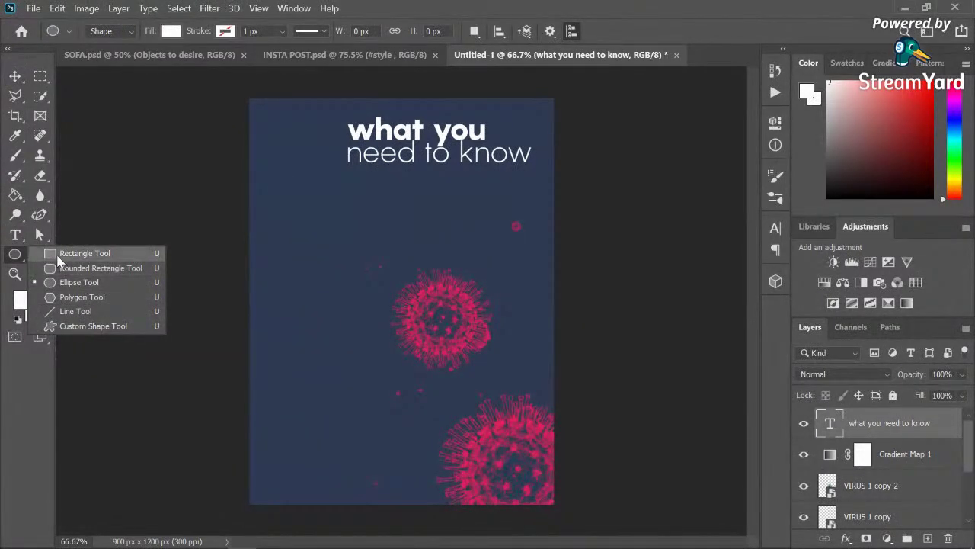
{"action": "left_click", "coordinate": [76, 252]}
{"action": "mouse_move", "coordinate": [492, 129]}
{"action": "left_mouse_down"}
{"action": "mouse_move", "coordinate": [516, 133]}
{"action": "mouse_move", "coordinate": [508, 130]}
{"action": "left_mouse_up"}
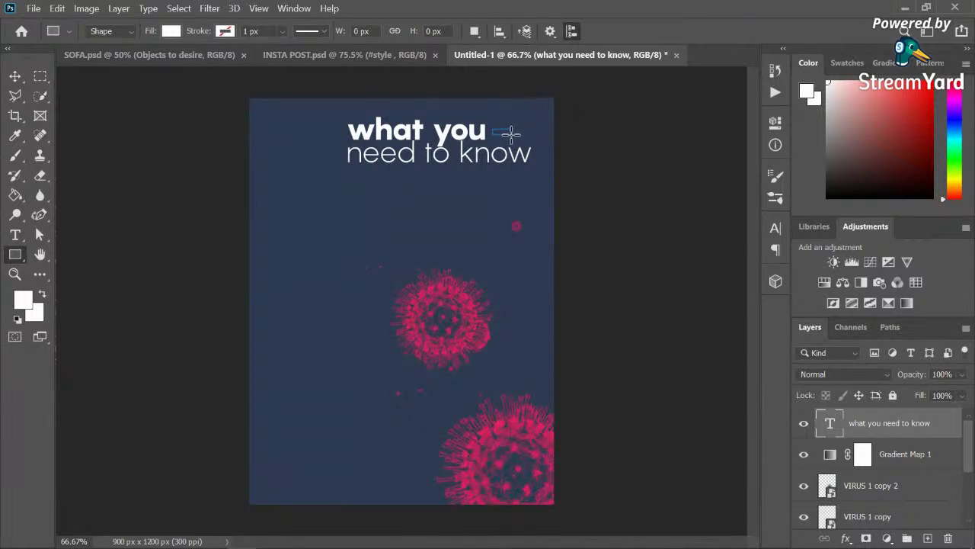
{"action": "double_click", "coordinate": [730, 120]}
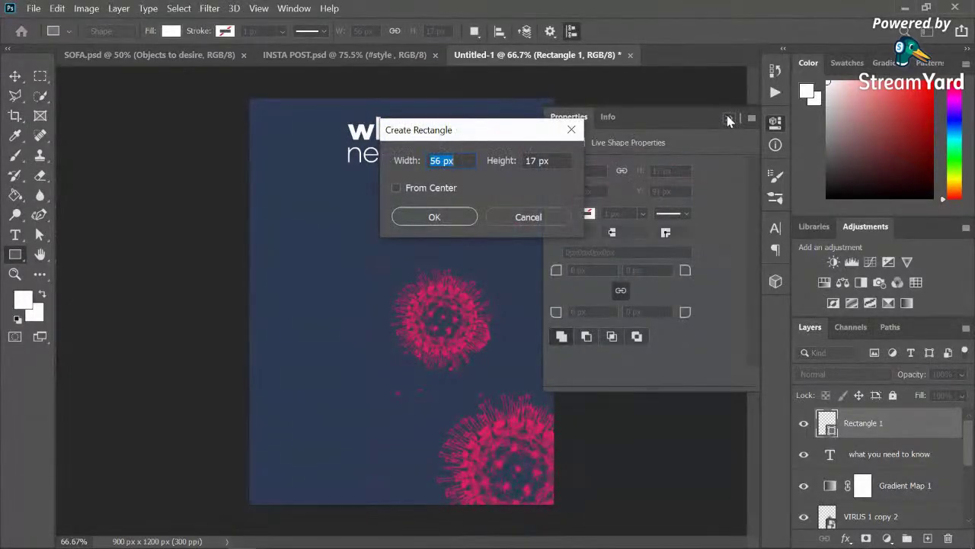
{"action": "left_click", "coordinate": [570, 132]}
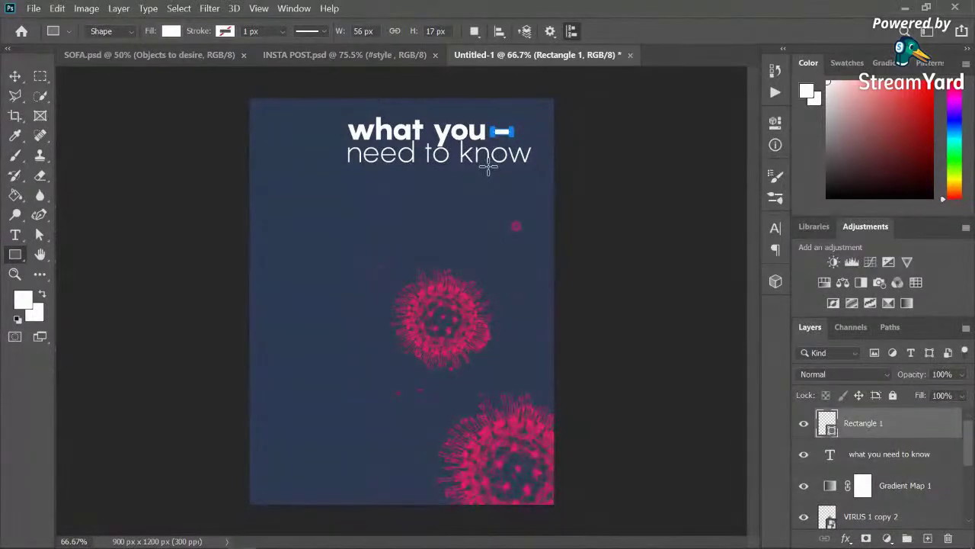
Step: Shrink the dash rectangle to about 45.5 x 9.8 px, leaving a small gap after the word "you"
{"action": "left_click", "coordinate": [15, 76]}
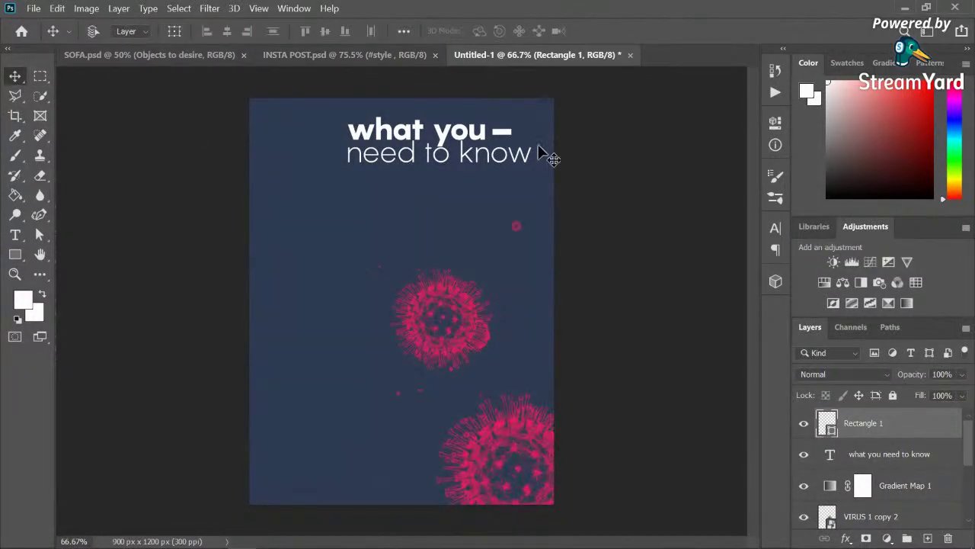
{"action": "key", "text": "ctrl+t"}
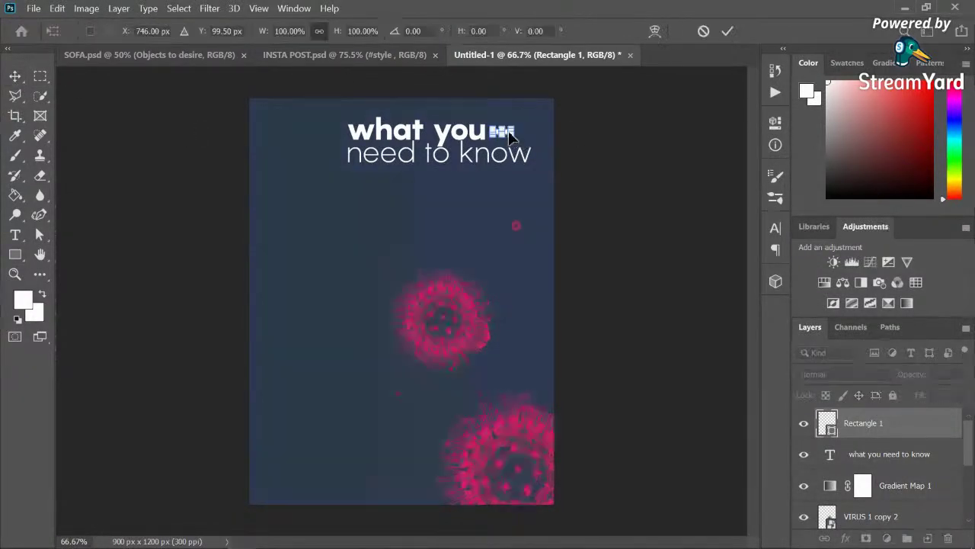
{"action": "key", "text": "ctrl+plus"}
{"action": "key", "text": "ctrl+plus"}
{"action": "key", "text": "ctrl+plus"}
{"action": "scroll", "coordinate": [513, 136], "scroll_direction": "up", "scroll_amount": 15}
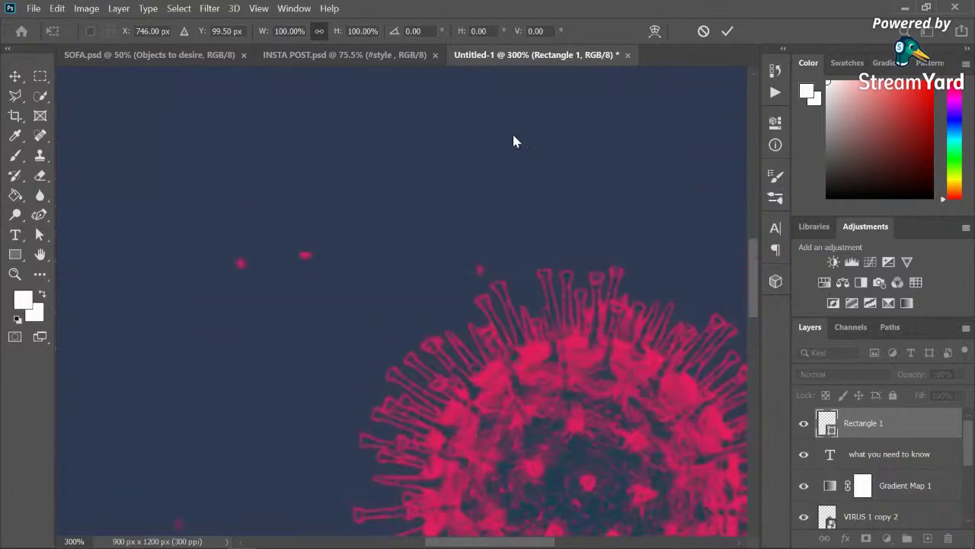
{"action": "scroll", "coordinate": [513, 141], "scroll_direction": "right", "scroll_amount": 10}
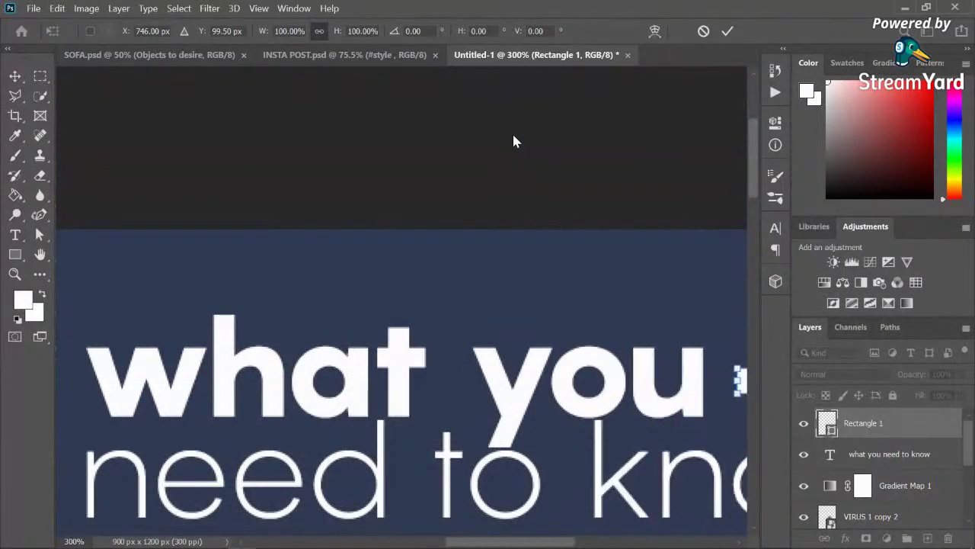
{"action": "left_click_drag", "start_coordinate": [458, 393], "coordinate": [448, 374]}
{"action": "key", "text": "Return"}
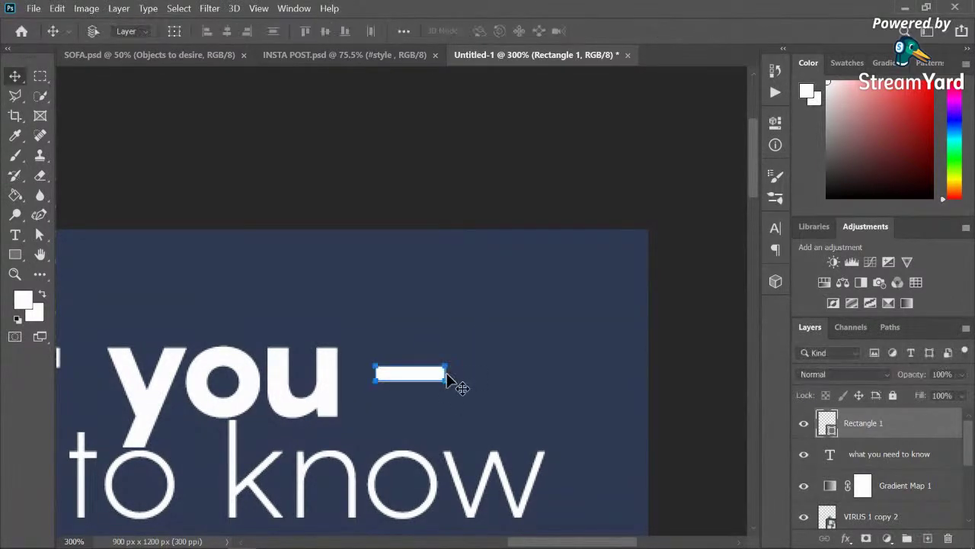
{"action": "key", "text": "ctrl+minus"}
{"action": "key", "text": "ctrl+minus"}
{"action": "key", "text": "ctrl+minus"}
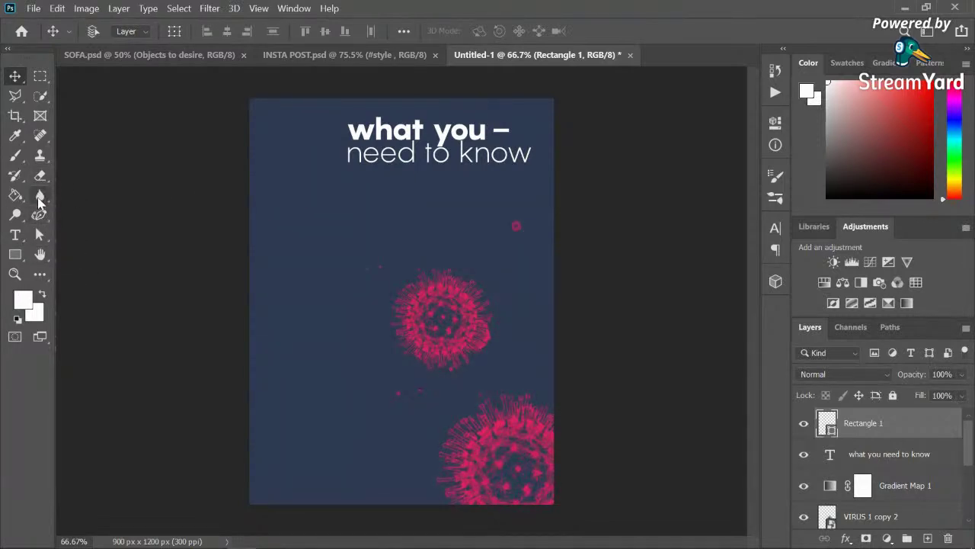
Step: Draw a straight horizontal line about 225 px wide below "need to know" using the Curvature Pen tool
{"action": "left_click", "coordinate": [40, 216]}
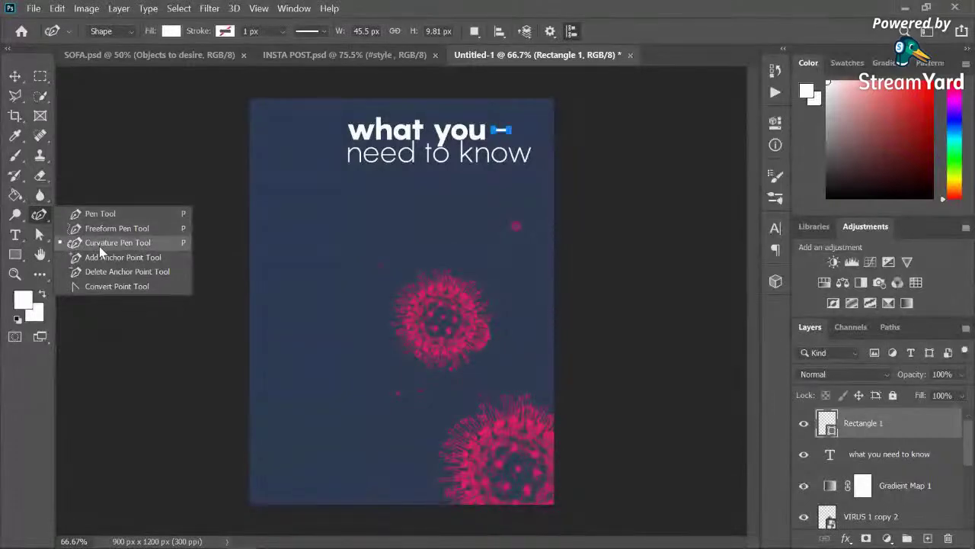
{"action": "left_click", "coordinate": [113, 243]}
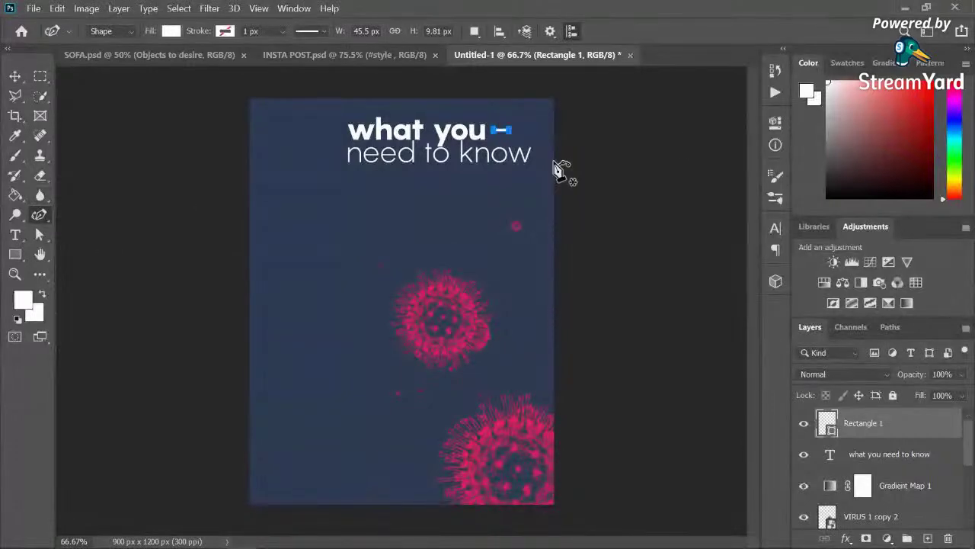
{"action": "left_click", "coordinate": [352, 174]}
{"action": "left_click", "coordinate": [426, 175]}
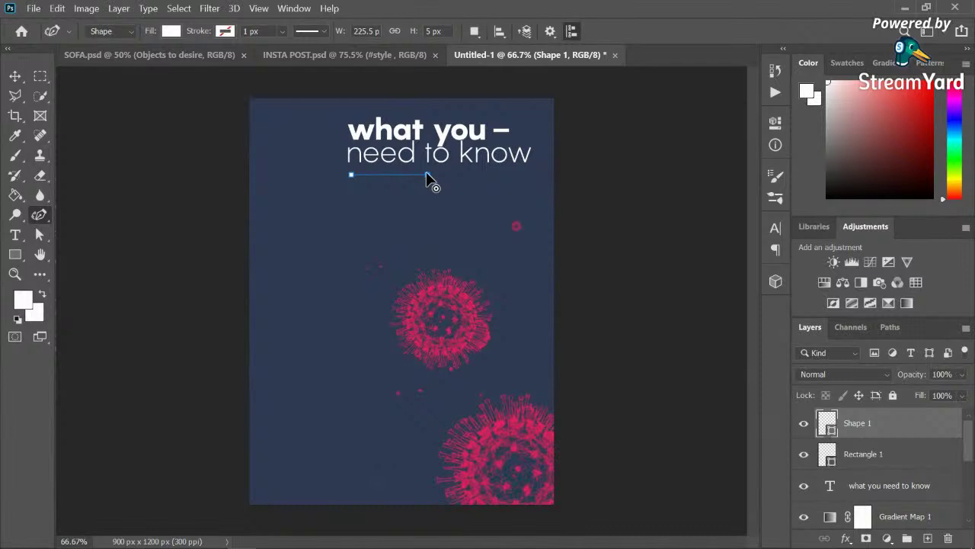
Step: Set the stroke width of the line below the heading to 2 px
{"action": "left_click", "coordinate": [282, 32]}
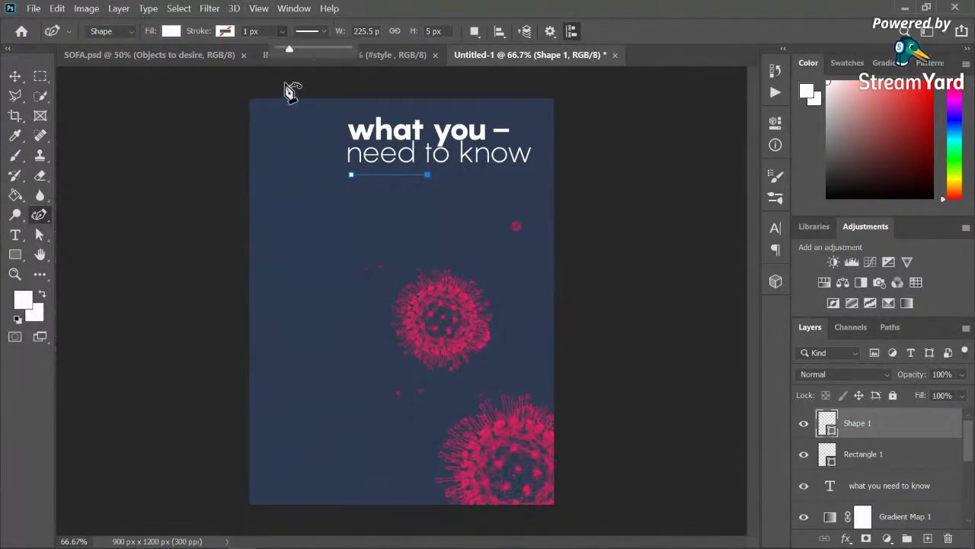
{"action": "mouse_move", "coordinate": [294, 50]}
{"action": "left_mouse_down"}
{"action": "mouse_move", "coordinate": [307, 53]}
{"action": "mouse_move", "coordinate": [288, 56]}
{"action": "left_mouse_up"}
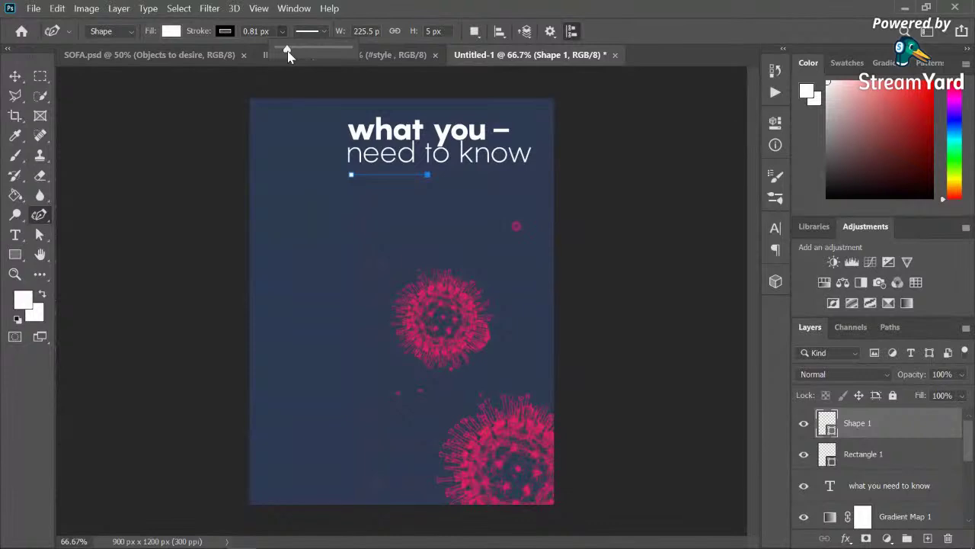
{"action": "left_click", "coordinate": [265, 32]}
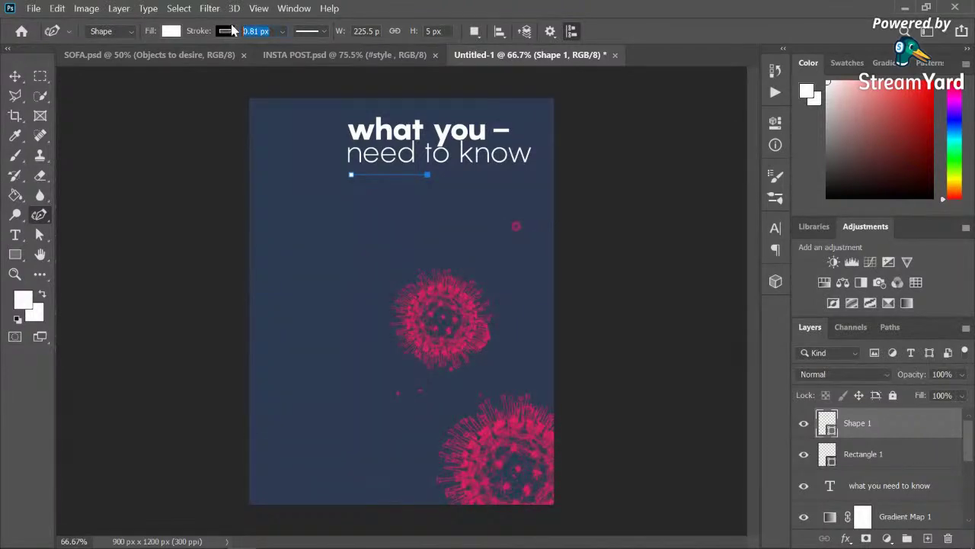
{"action": "type", "text": "2"}
{"action": "key", "text": "Return"}
Step: Remove the line's fill and set its stroke color to white
{"action": "left_click", "coordinate": [172, 31]}
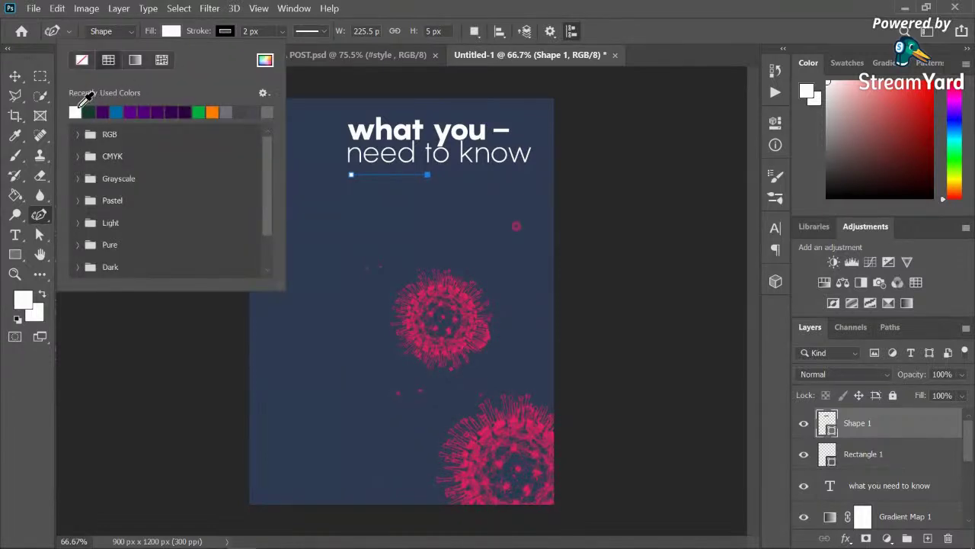
{"action": "left_click", "coordinate": [177, 34]}
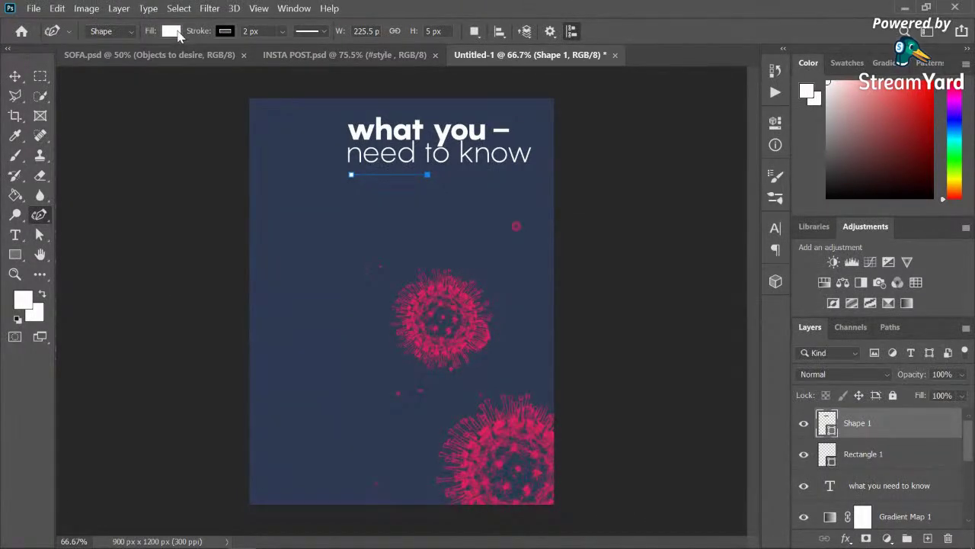
{"action": "left_click", "coordinate": [177, 34]}
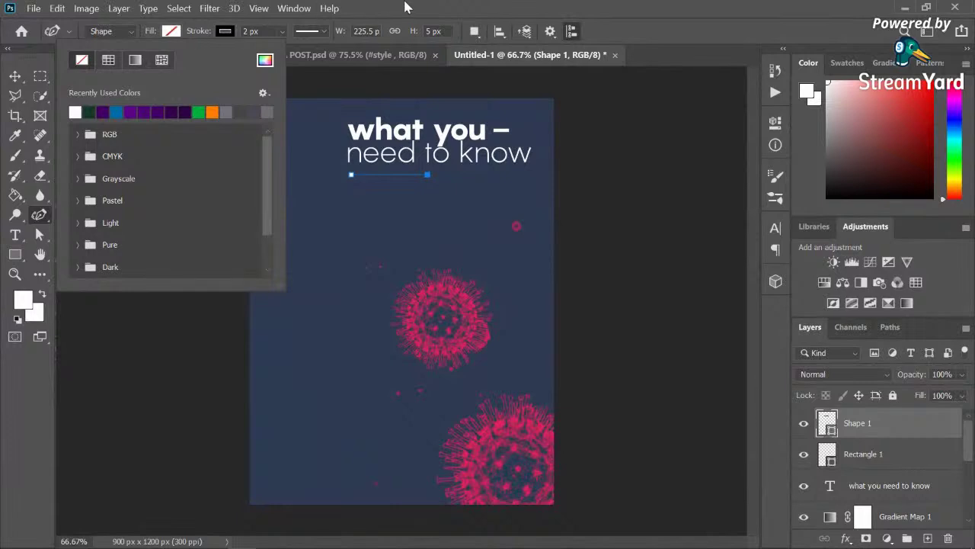
{"action": "left_click", "coordinate": [409, 6]}
{"action": "left_click", "coordinate": [225, 32]}
{"action": "left_click", "coordinate": [130, 112]}
{"action": "left_click", "coordinate": [377, 14]}
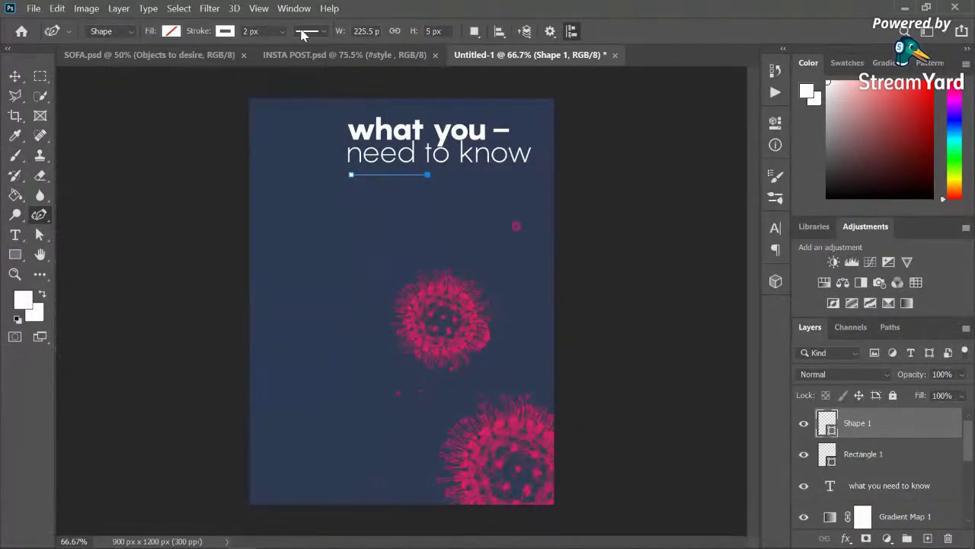
Step: Set the line's stroke width to 2.5 px and shift it about 10 px left to align with the heading's left edge
{"action": "left_click", "coordinate": [266, 31]}
{"action": "type", "text": "2.5"}
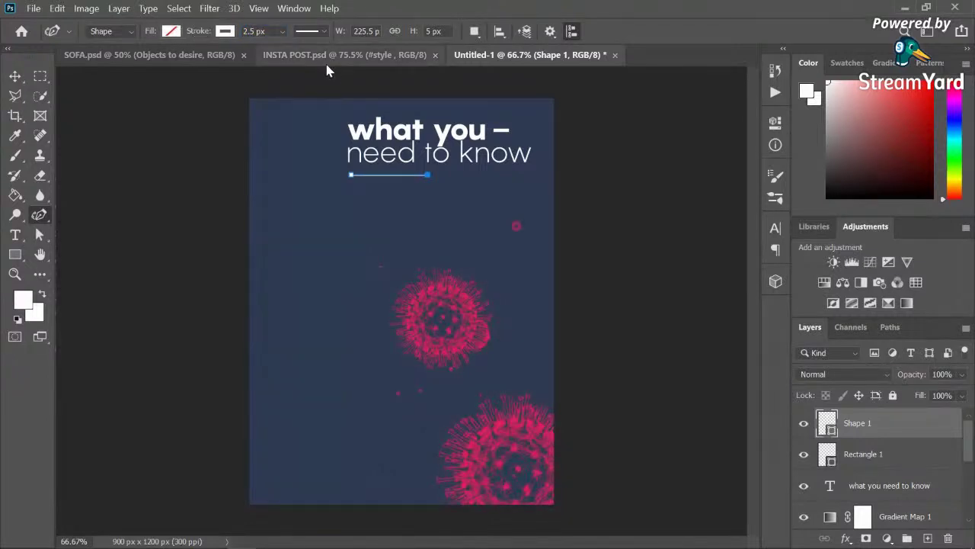
{"action": "left_click", "coordinate": [15, 76]}
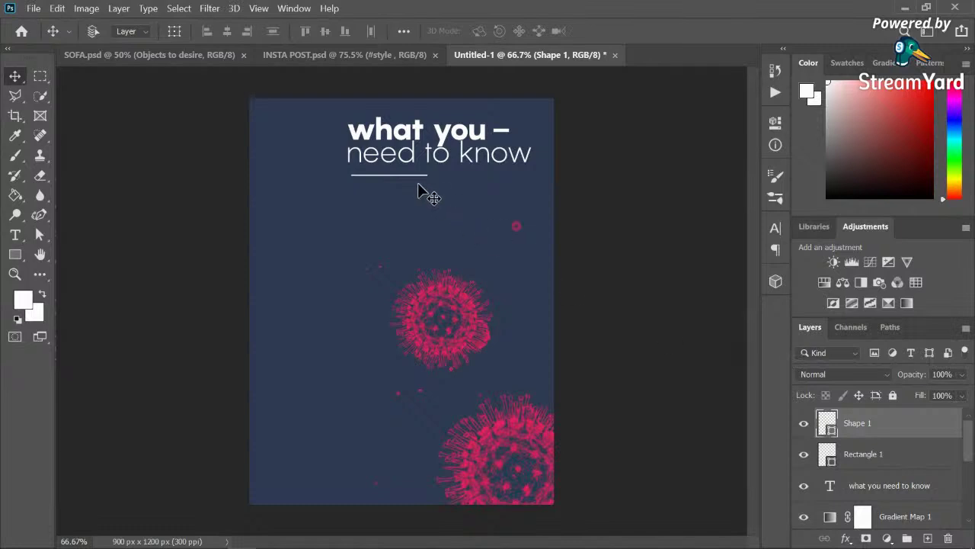
{"action": "key", "text": "ctrl"}
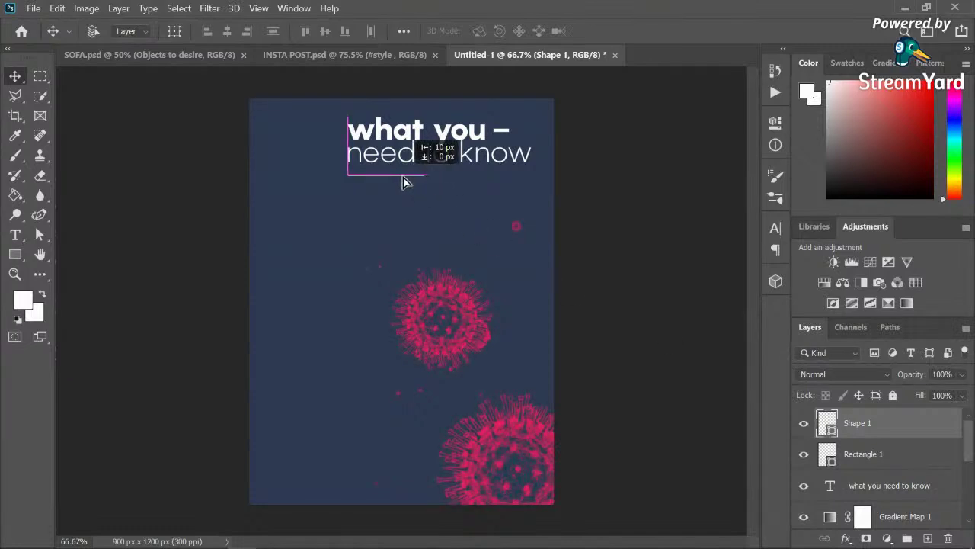
Step: Add the text "SIGNS & SYMPTOMS" as a new text layer just below the line
{"action": "key", "text": "t"}
{"action": "left_click", "coordinate": [339, 213]}
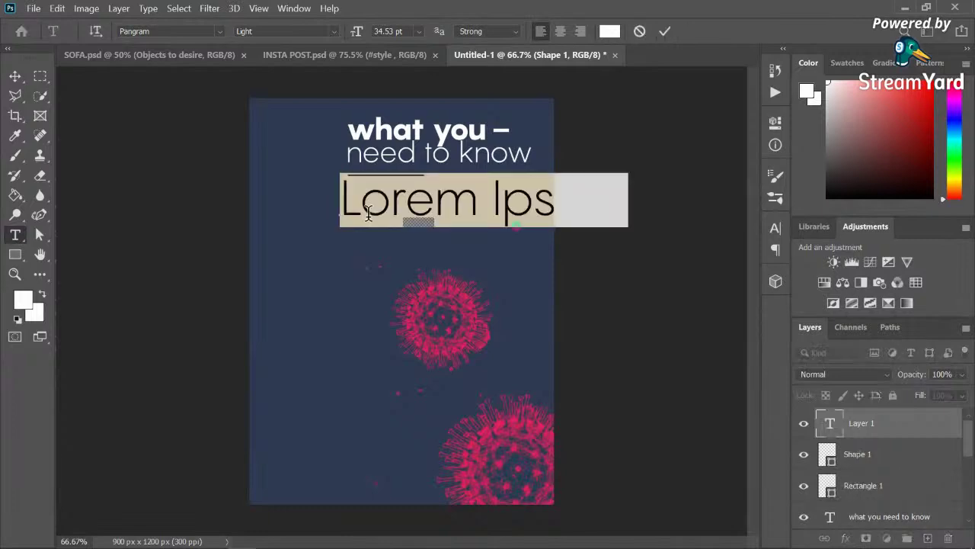
{"action": "key", "text": "BackSpace"}
{"action": "type", "text": "SI"}
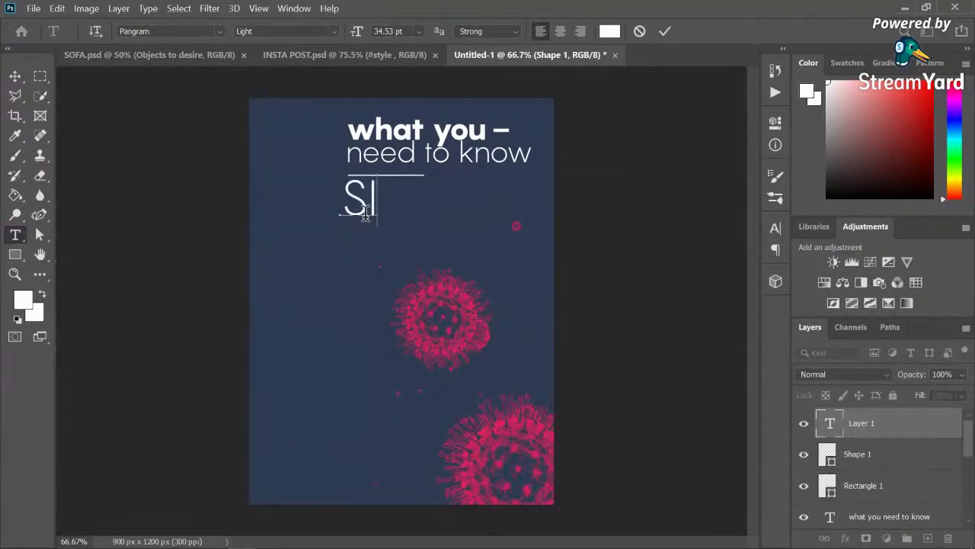
{"action": "type", "text": "GNS"}
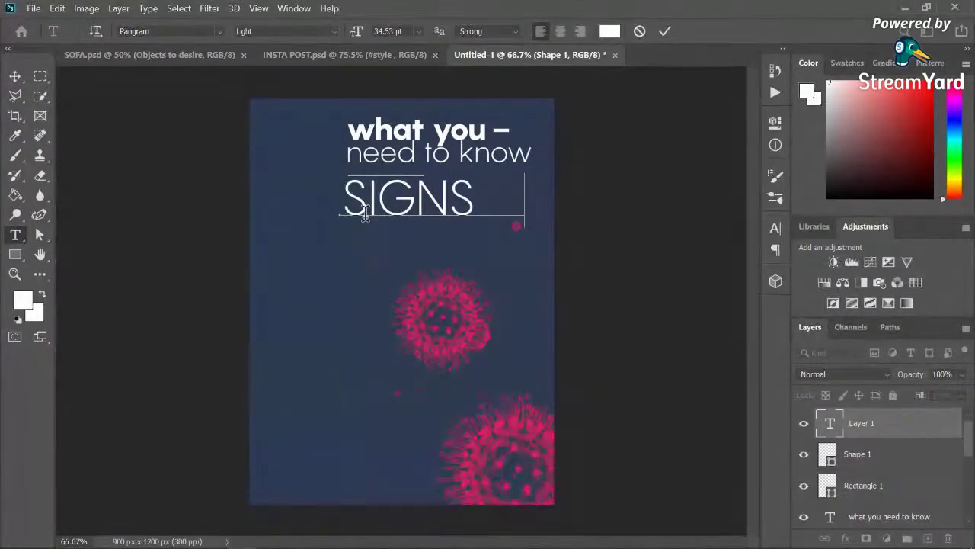
{"action": "type", "text": " & SYMPTO"}
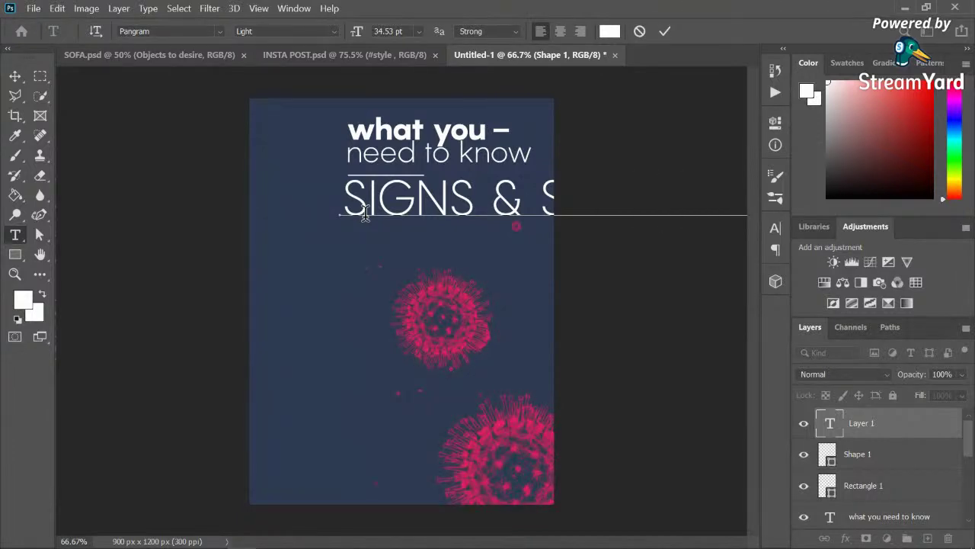
{"action": "key", "text": "ctrl+t"}
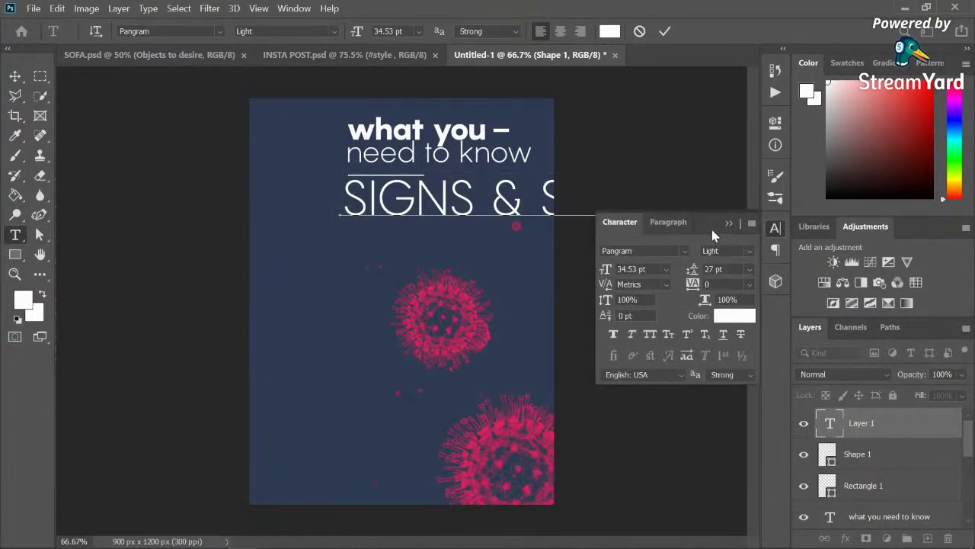
{"action": "left_click", "coordinate": [729, 223]}
{"action": "left_click", "coordinate": [15, 77]}
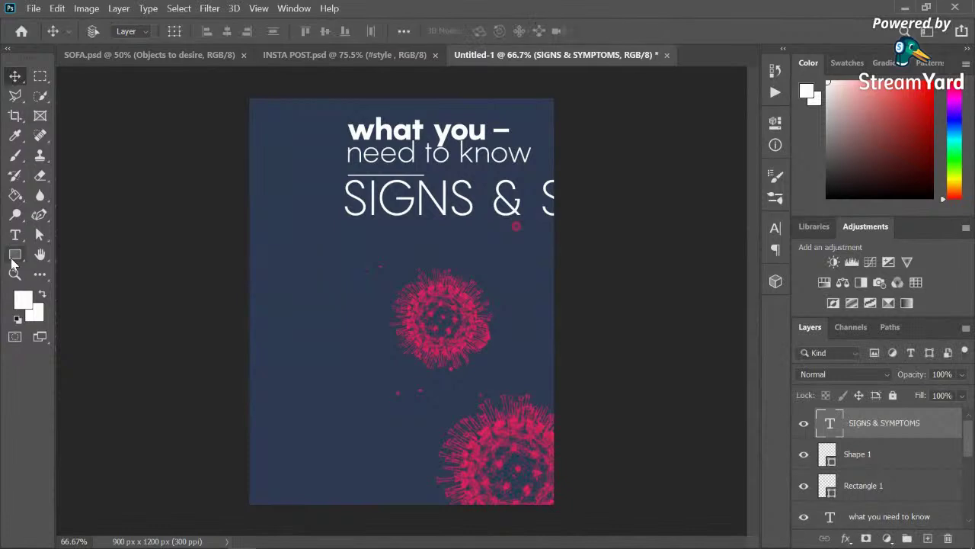
Step: Scale the "SIGNS & SYMPTOMS" text down to about 47% and align its left edge with the heading
{"action": "left_click", "coordinate": [14, 235]}
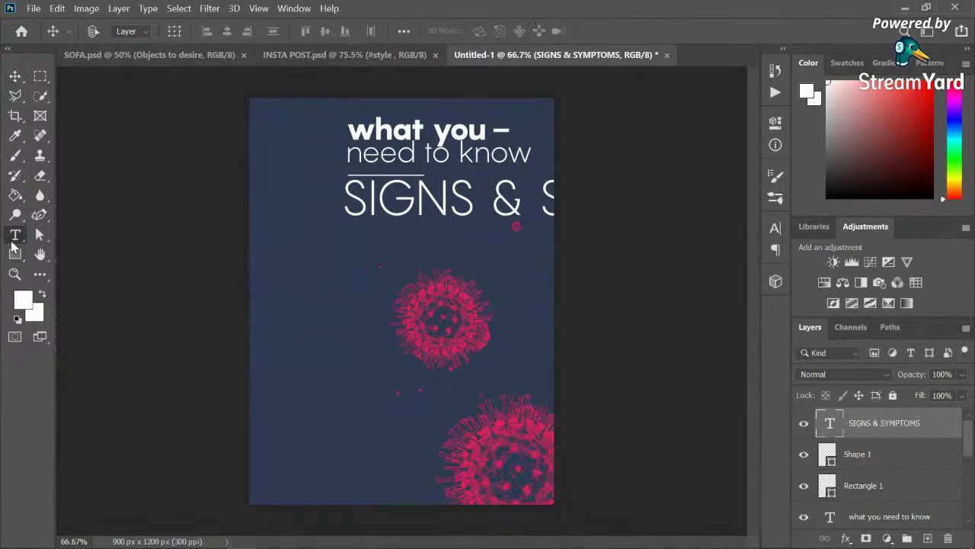
{"action": "left_click", "coordinate": [16, 80]}
{"action": "key", "text": "ctrl+t"}
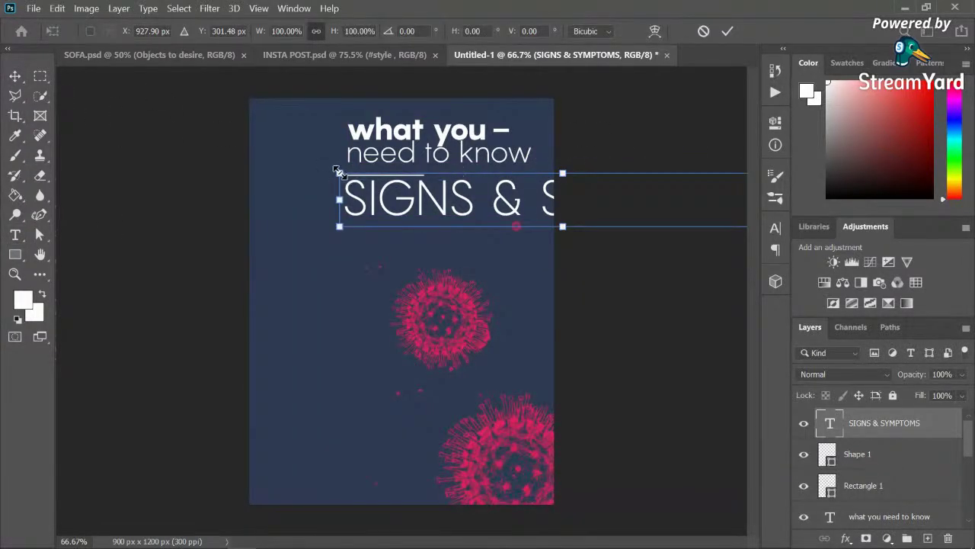
{"action": "left_click_drag", "start_coordinate": [341, 174], "coordinate": [446, 220]}
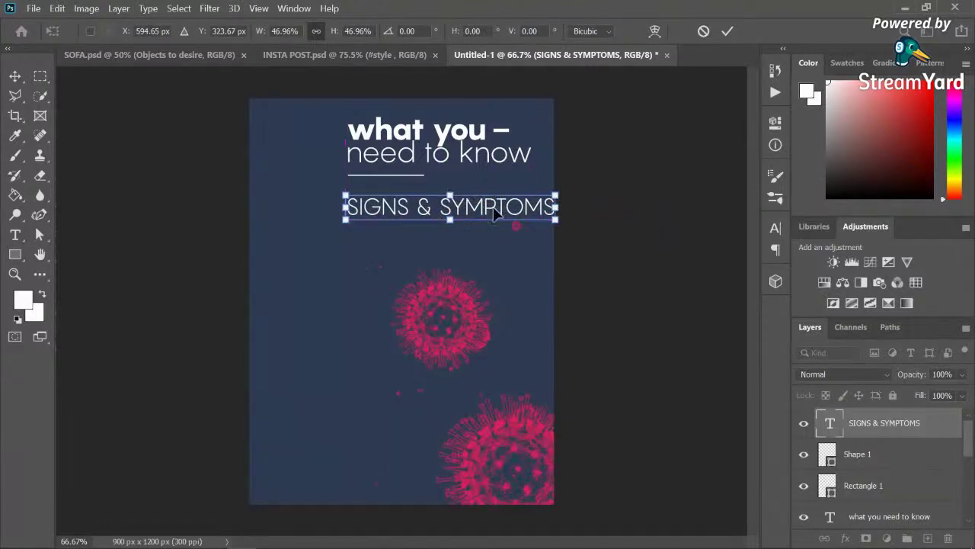
{"action": "key", "text": "Return"}
Step: Set the font style of the "SIGNS & SYMPTOMS" text to Bold
{"action": "double_click", "coordinate": [528, 206]}
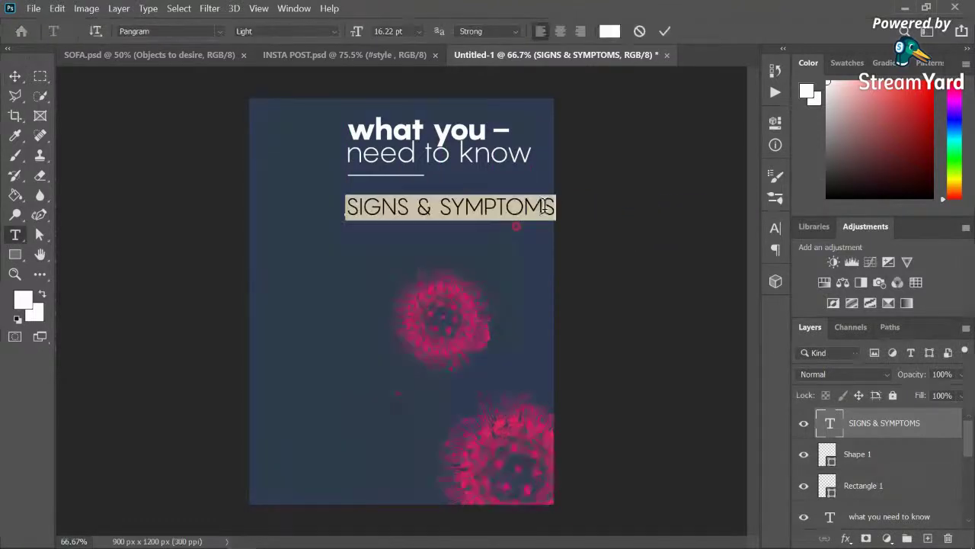
{"action": "left_click", "coordinate": [322, 29]}
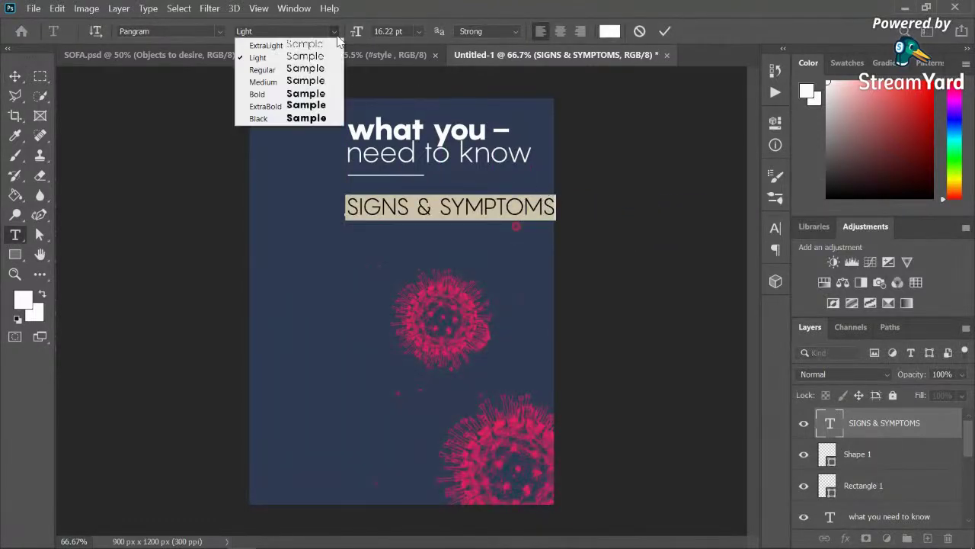
{"action": "left_click", "coordinate": [311, 91]}
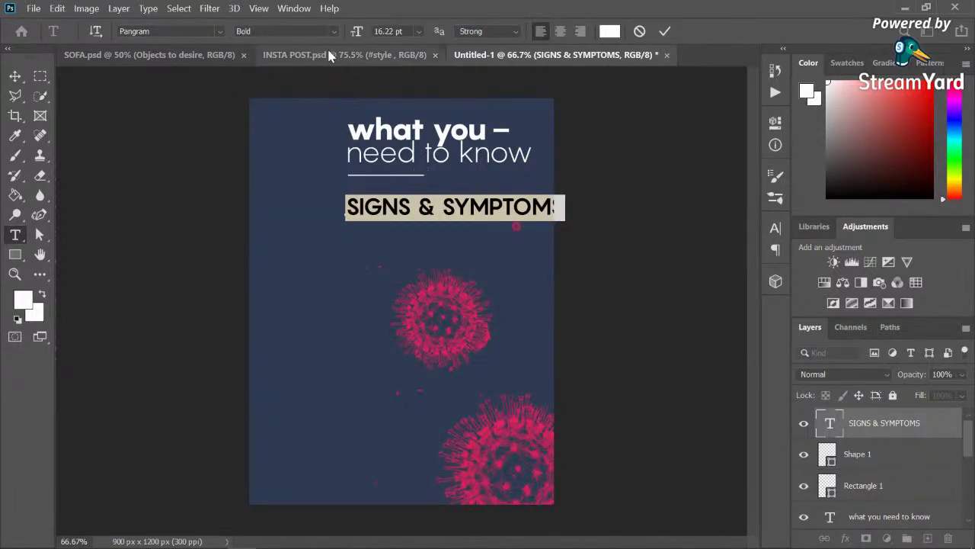
{"action": "left_click", "coordinate": [15, 75]}
Step: Scale the bold "SIGNS & SYMPTOMS" text to about 85.35% so its width matches the heading
{"action": "key", "text": "ctrl+t"}
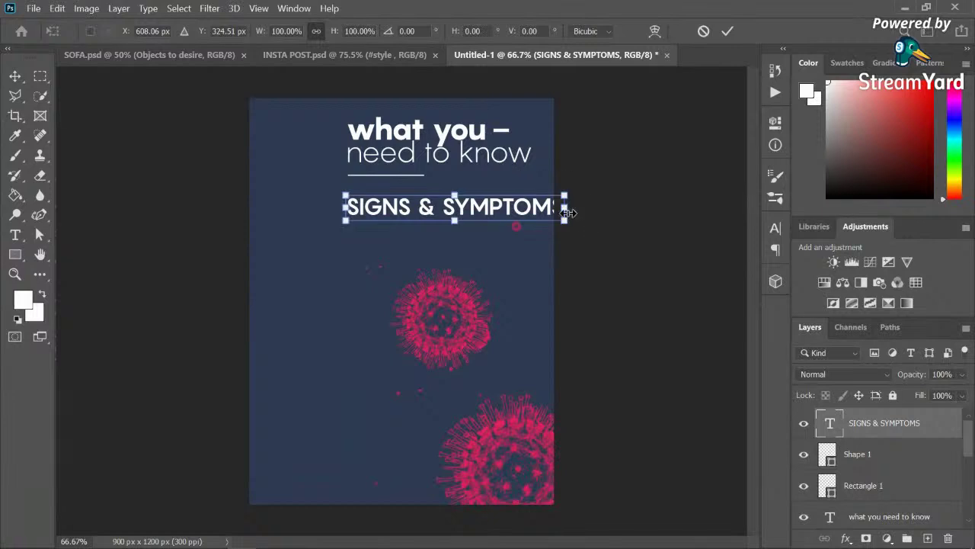
{"action": "left_click_drag", "start_coordinate": [565, 206], "coordinate": [533, 206]}
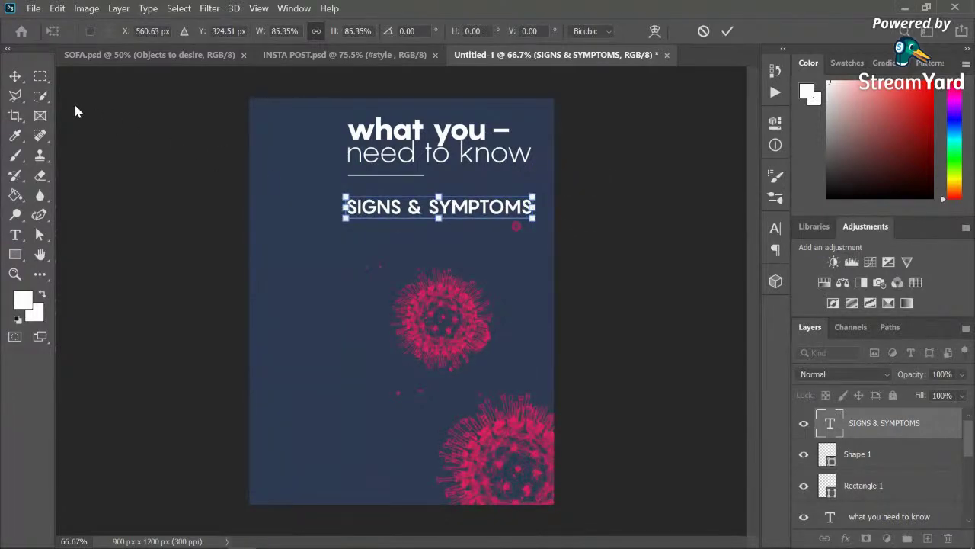
{"action": "left_click", "coordinate": [25, 76]}
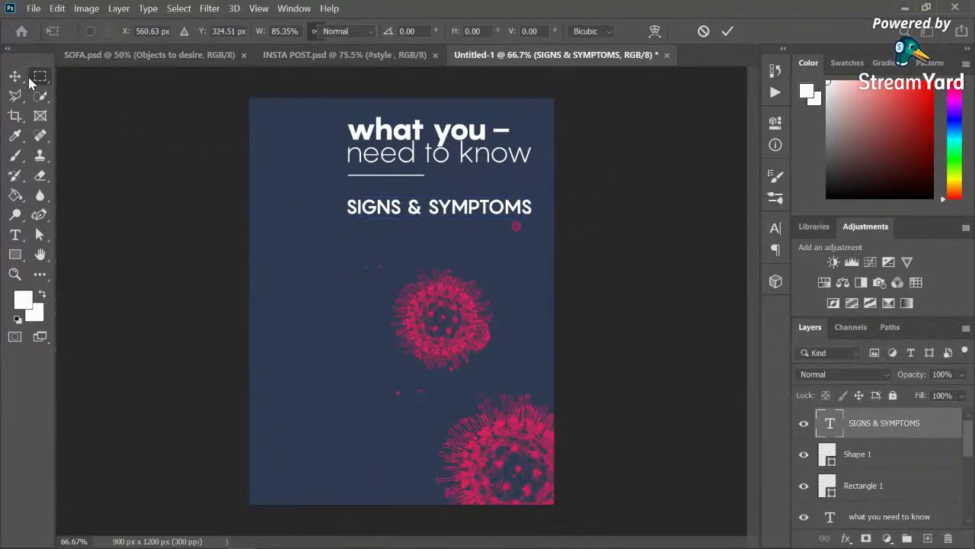
Step: Set only the ampersand in "SIGNS & SYMPTOMS" to Regular weight and move the text slightly up toward the line
{"action": "double_click", "coordinate": [446, 211]}
{"action": "left_click", "coordinate": [424, 206]}
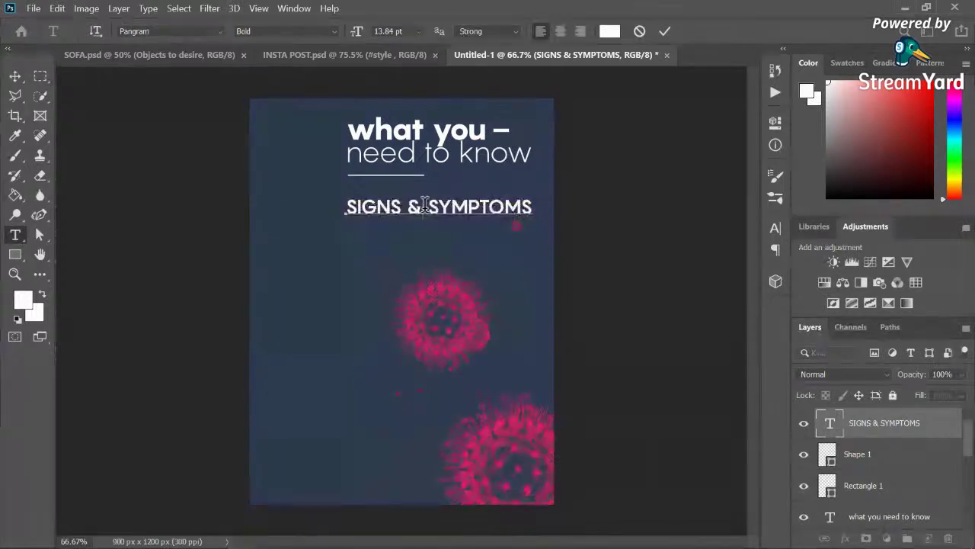
{"action": "double_click", "coordinate": [415, 206]}
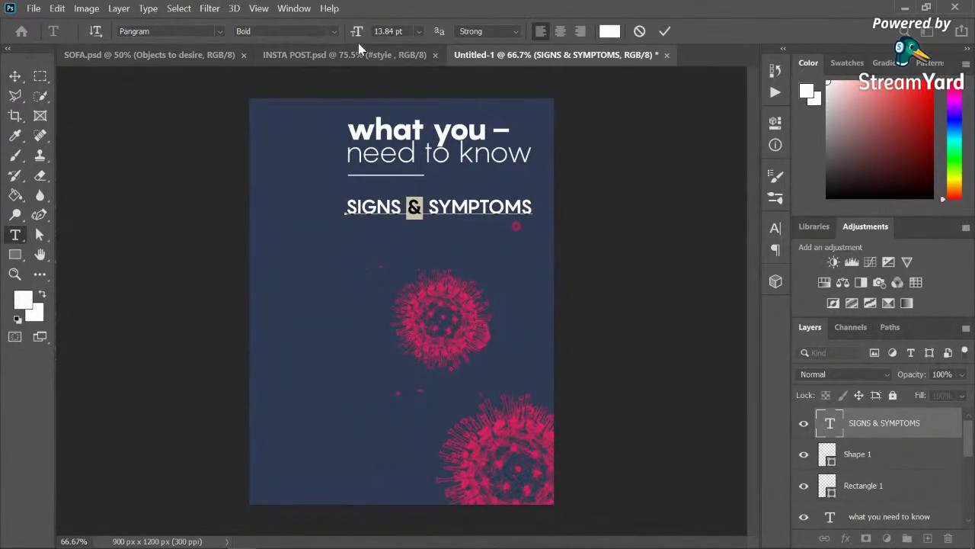
{"action": "left_click", "coordinate": [333, 31]}
{"action": "left_click", "coordinate": [268, 83]}
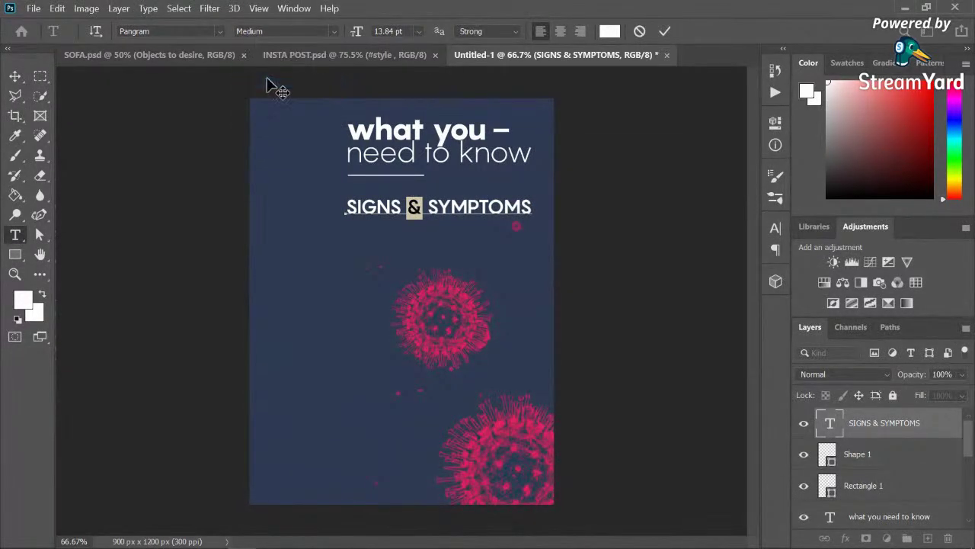
{"action": "left_click", "coordinate": [334, 31]}
{"action": "left_click", "coordinate": [295, 69]}
{"action": "left_click", "coordinate": [14, 77]}
{"action": "left_click_drag", "start_coordinate": [477, 208], "coordinate": [478, 201]}
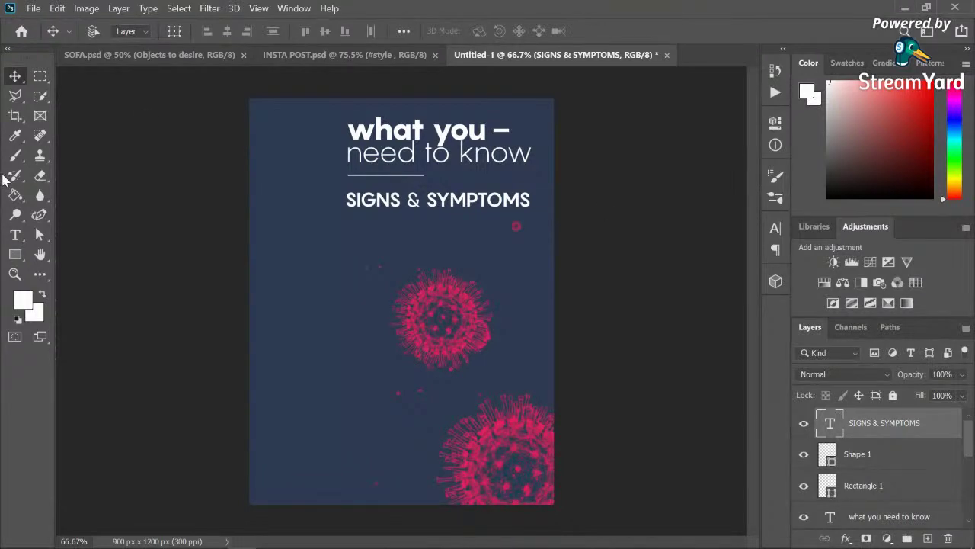
Step: Create a paragraph text box below "SIGNS & SYMPTOMS", about as wide as that text, and set its font size to 14 pt
{"action": "key", "text": "t"}
{"action": "left_click_drag", "start_coordinate": [350, 226], "coordinate": [531, 288]}
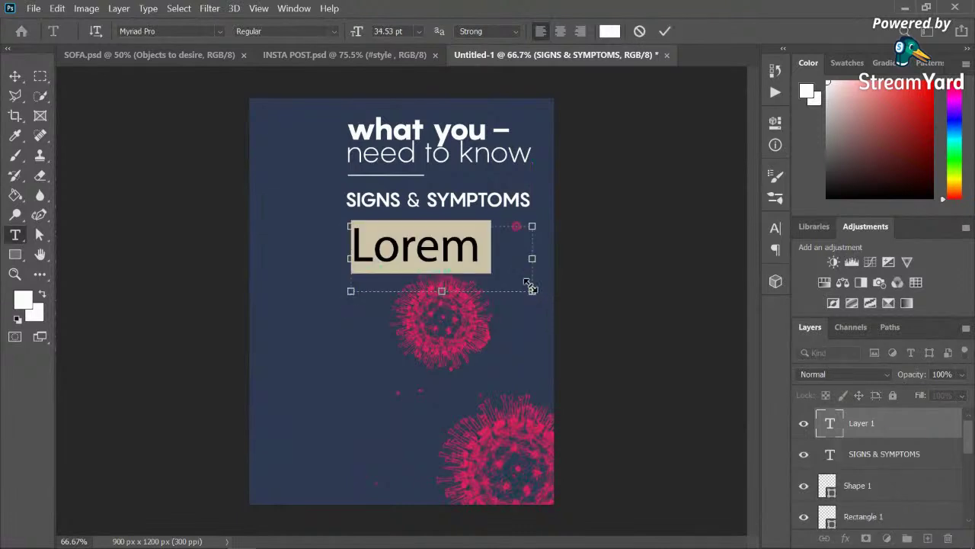
{"action": "left_click", "coordinate": [333, 31]}
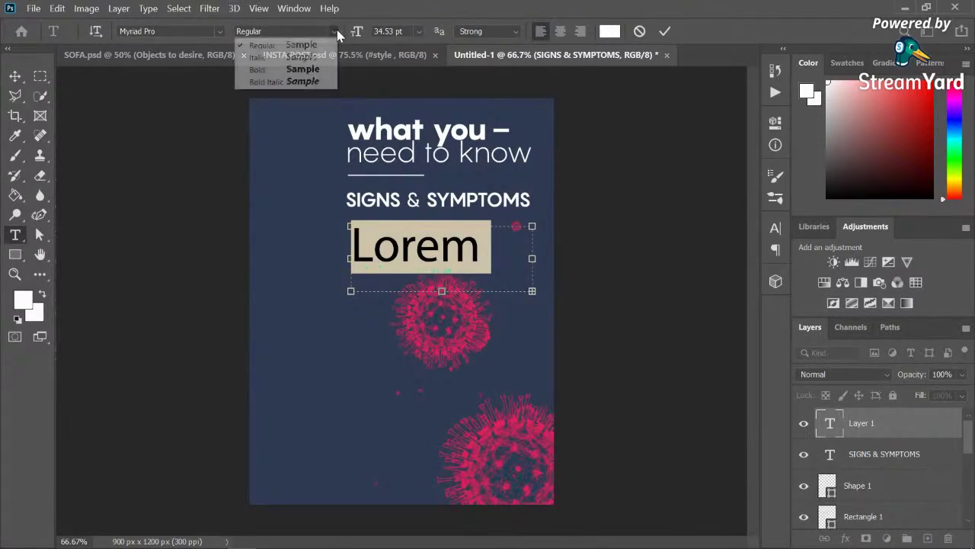
{"action": "left_click", "coordinate": [416, 31]}
{"action": "left_click", "coordinate": [418, 31]}
{"action": "left_click", "coordinate": [406, 135]}
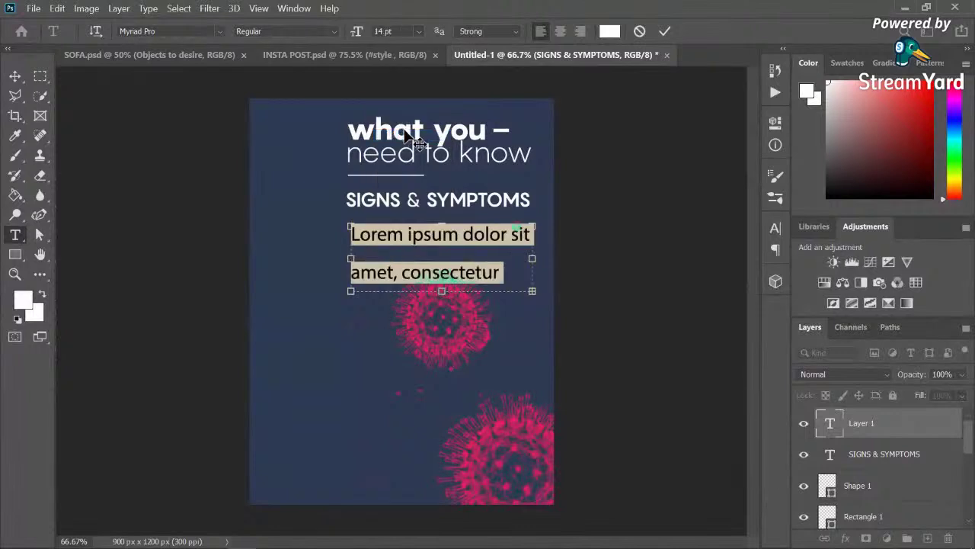
Step: Remove all the placeholder text from the paragraph box below "SIGNS & SYMPTOMS"
{"action": "left_click", "coordinate": [529, 262]}
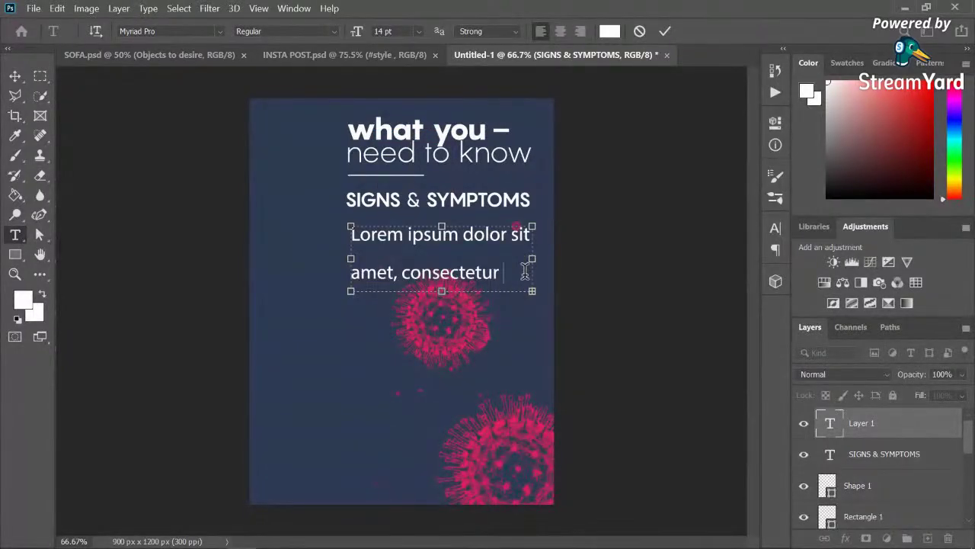
{"action": "left_click_drag", "start_coordinate": [529, 267], "coordinate": [323, 220]}
{"action": "type", "text": "adipiscing elit, sed do eiusmod tempor"}
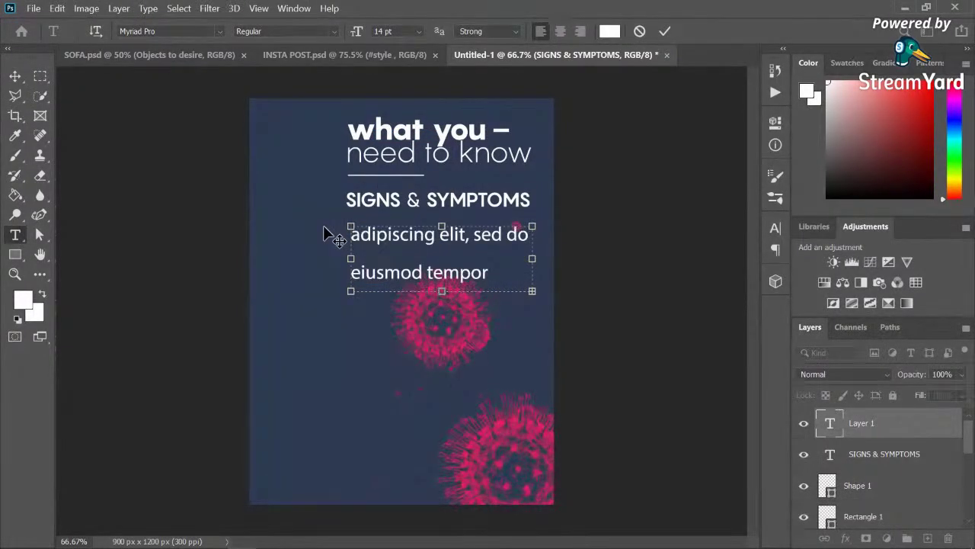
{"action": "key", "text": "ctrl+a"}
{"action": "key", "text": "BackSpace"}
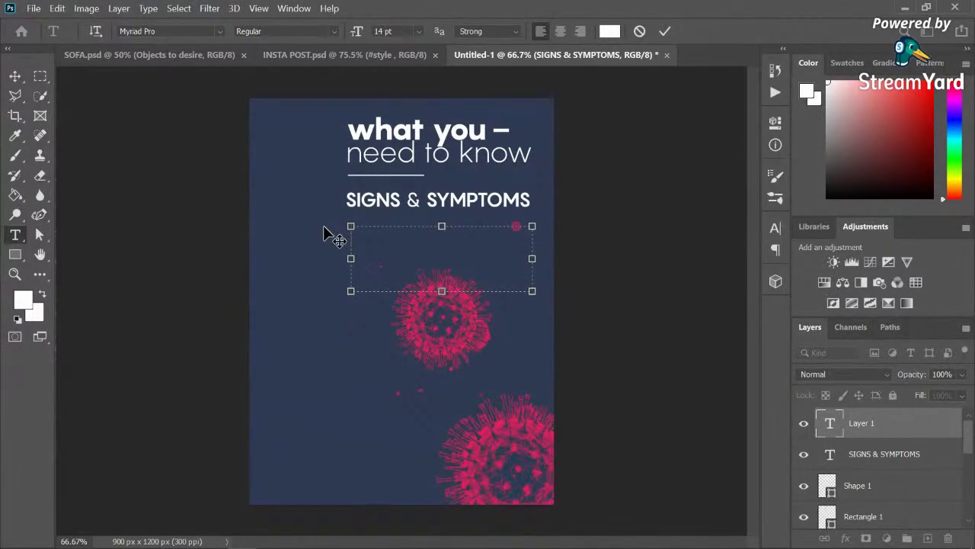
Step: Write "The flu-like syptoms as the name suggests" in the paragraph box and extend the box downward to the lower virus
{"action": "type", "text": "The flu-like"}
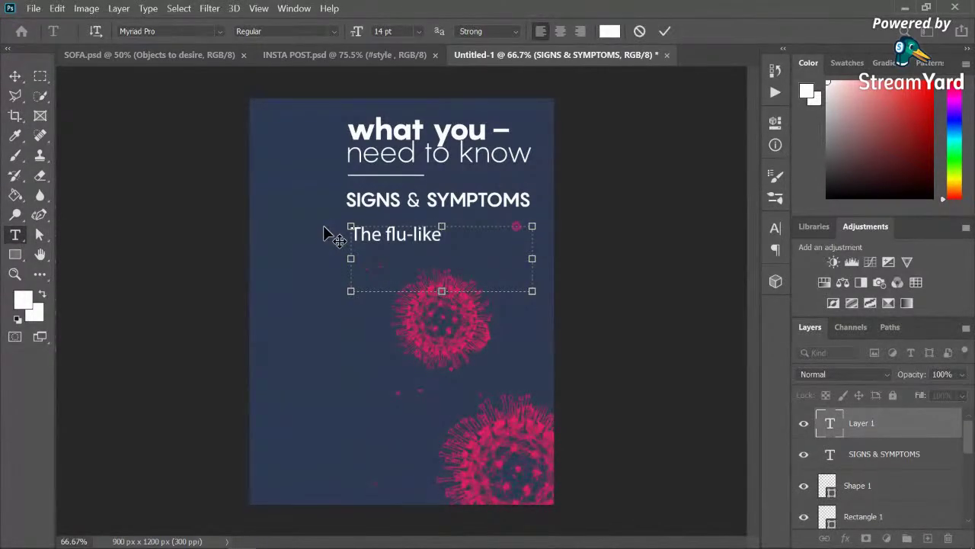
{"action": "type", "text": " syptoms as th"}
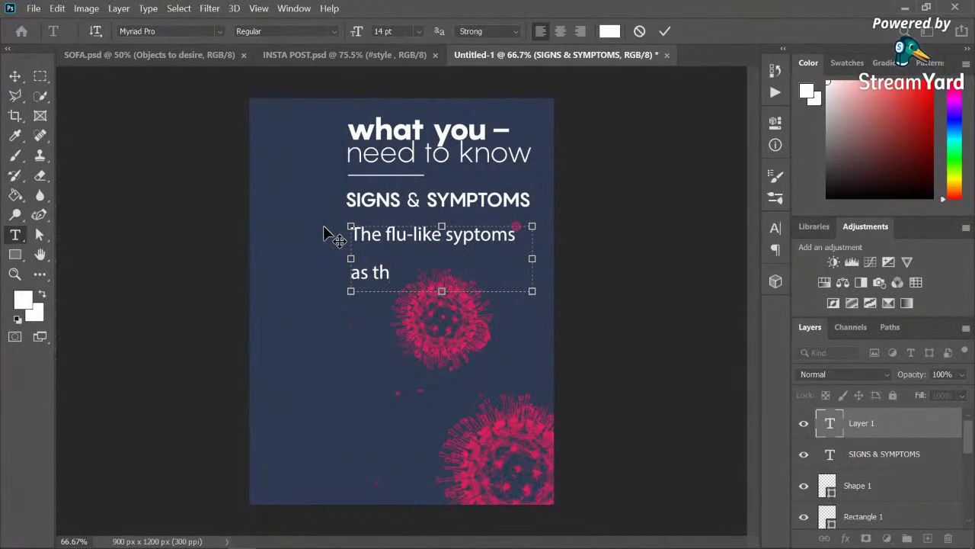
{"action": "type", "text": "e name "}
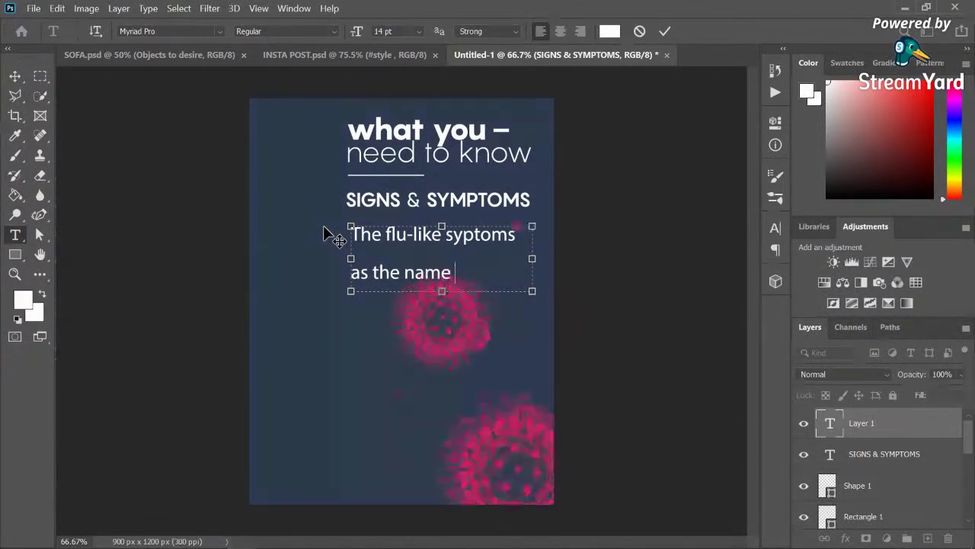
{"action": "type", "text": "suggests"}
{"action": "left_click_drag", "start_coordinate": [442, 291], "coordinate": [461, 463]}
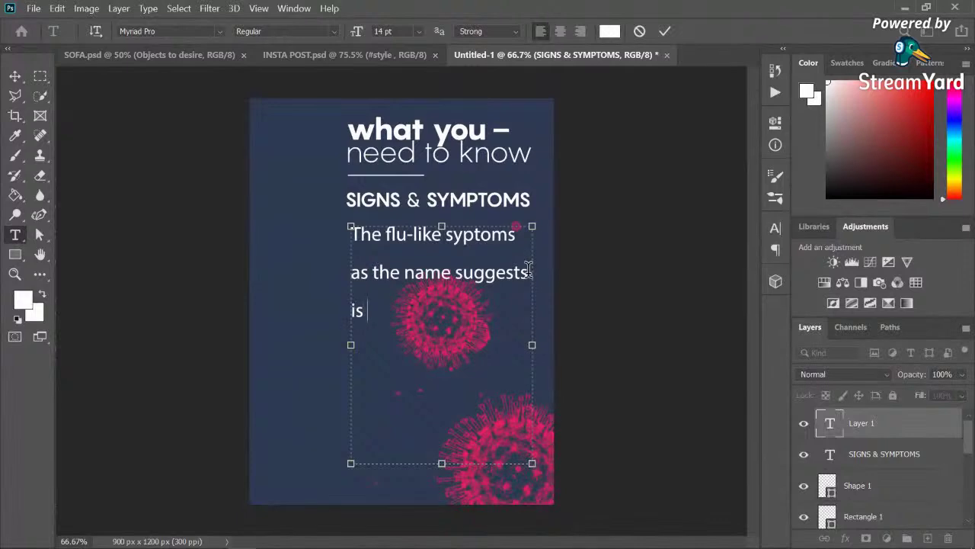
Step: Continue the body text with "is very similar to common cold which could last for few dayd, this includes"
{"action": "type", "text": "is very similar"}
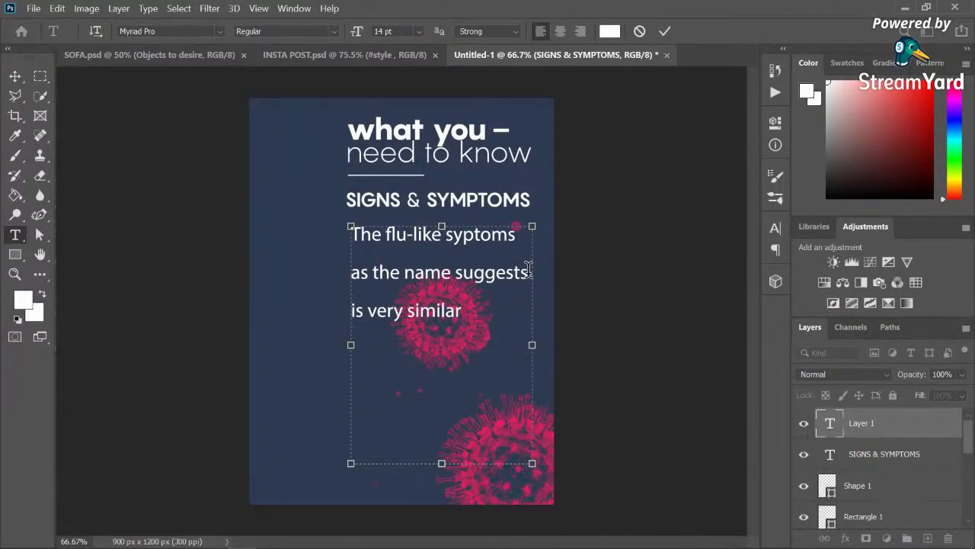
{"action": "type", "text": " to common "}
{"action": "type", "text": "cold "}
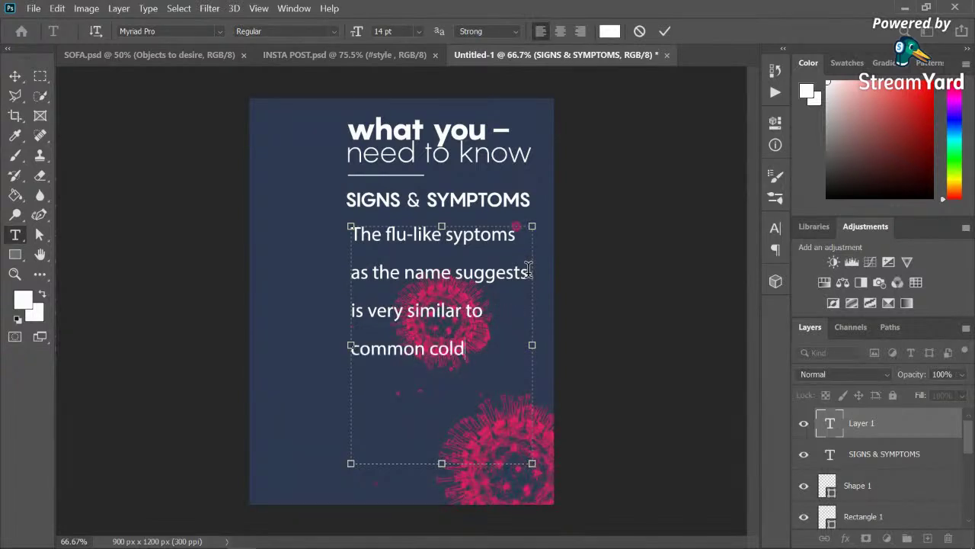
{"action": "type", "text": "which cou"}
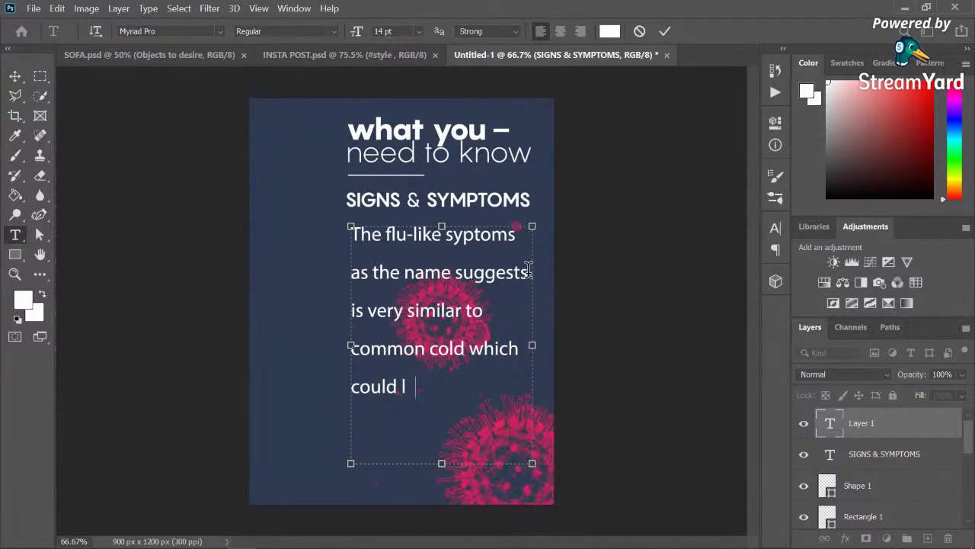
{"action": "type", "text": "ld last for few dayd"}
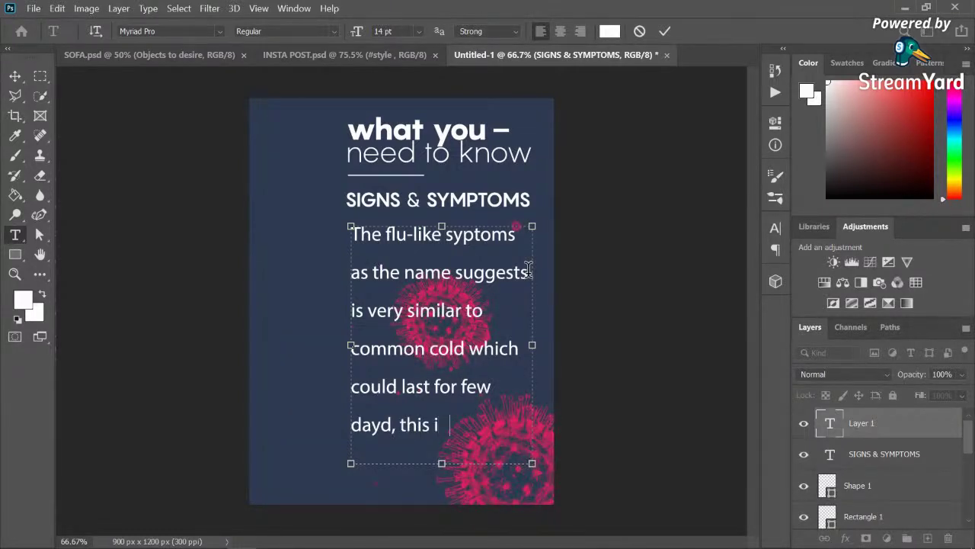
{"action": "type", "text": ", this includes"}
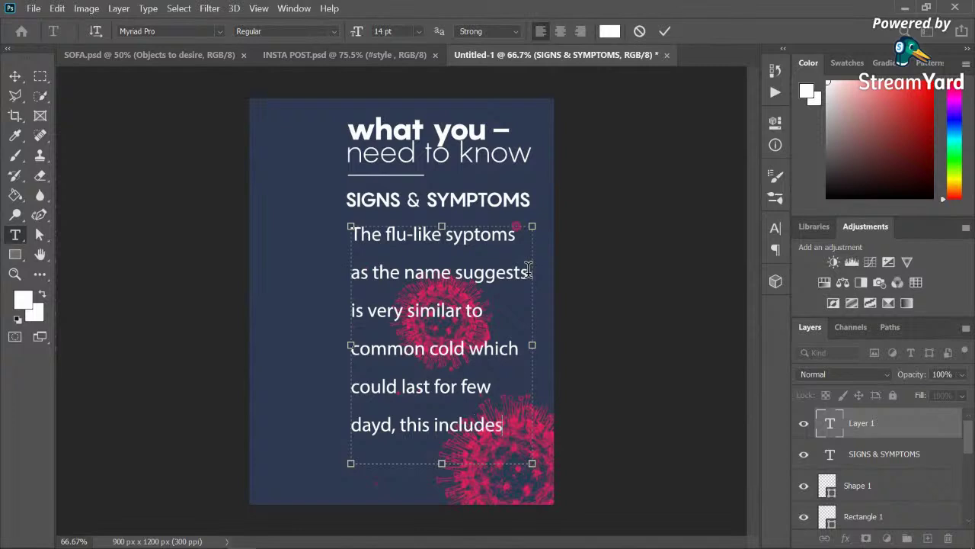
Step: Set the whole body text's leading to 11 pt, shorten its box to just below the last line and widen it slightly
{"action": "left_click_drag", "start_coordinate": [505, 421], "coordinate": [233, 218]}
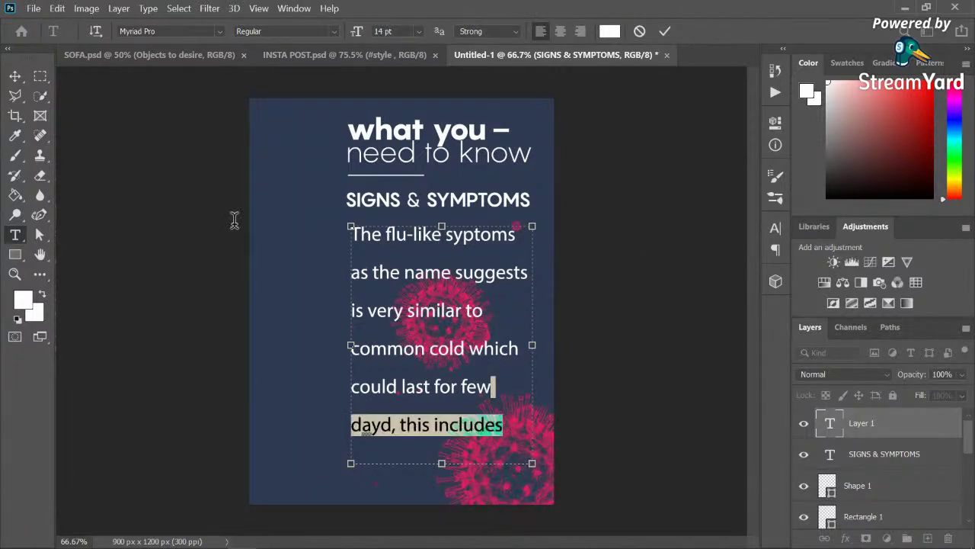
{"action": "left_click", "coordinate": [776, 228]}
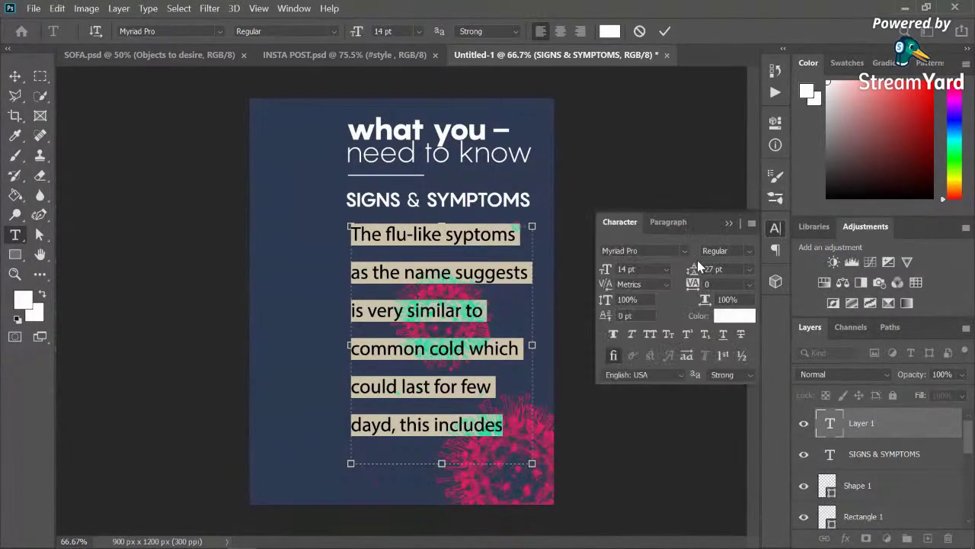
{"action": "left_click", "coordinate": [748, 270]}
{"action": "left_click", "coordinate": [728, 344]}
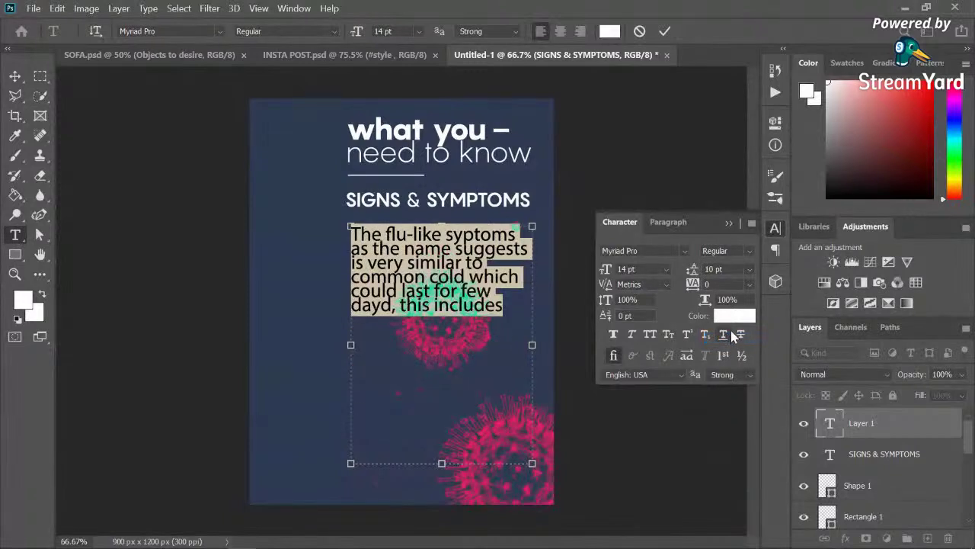
{"action": "left_click", "coordinate": [750, 270]}
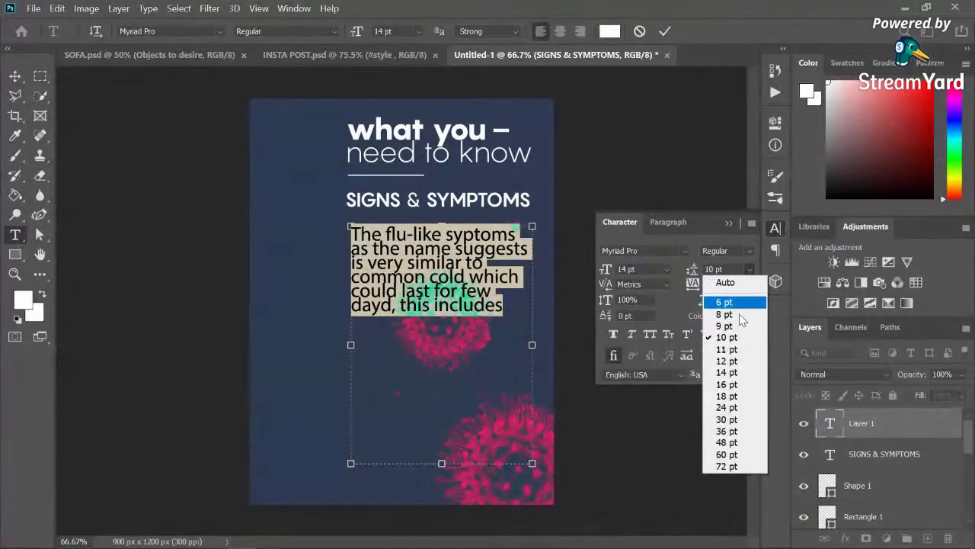
{"action": "left_click", "coordinate": [730, 360]}
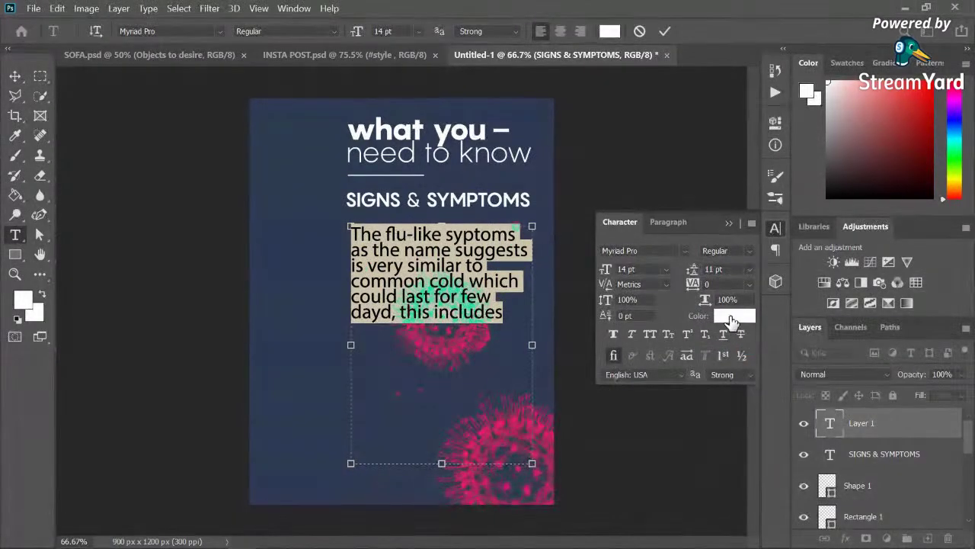
{"action": "left_click_drag", "start_coordinate": [441, 462], "coordinate": [432, 334]}
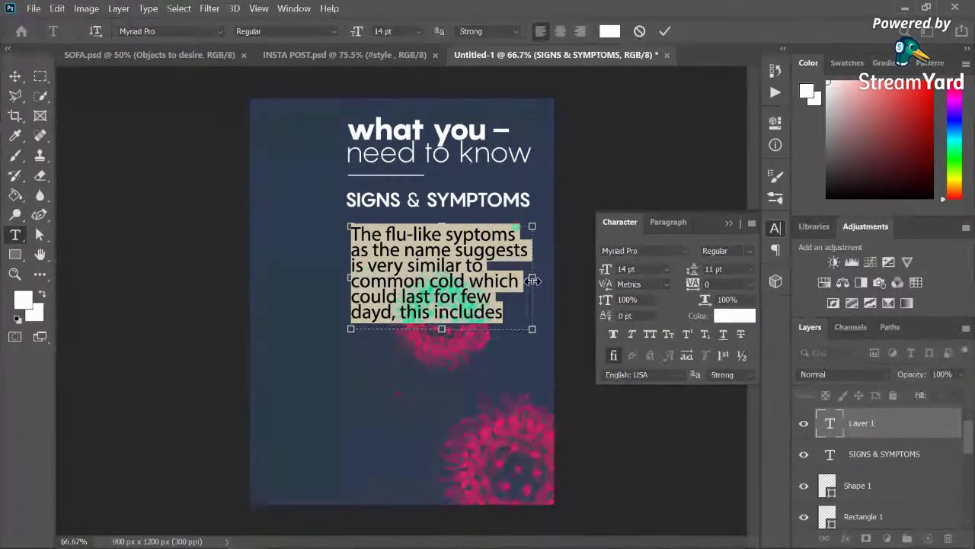
{"action": "left_click_drag", "start_coordinate": [535, 280], "coordinate": [538, 280]}
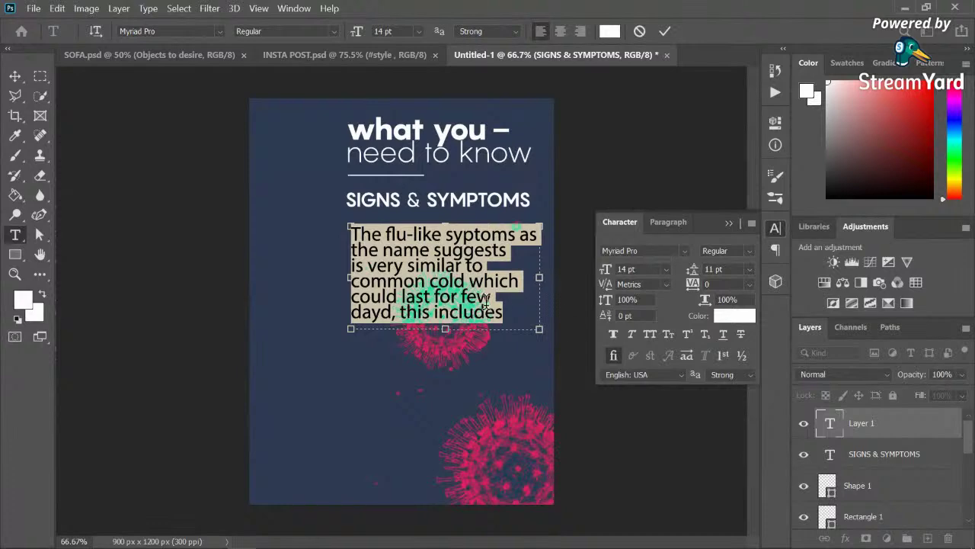
Step: Change the body text's font to Pangram ExtraLight and commit the text
{"action": "left_click", "coordinate": [316, 32]}
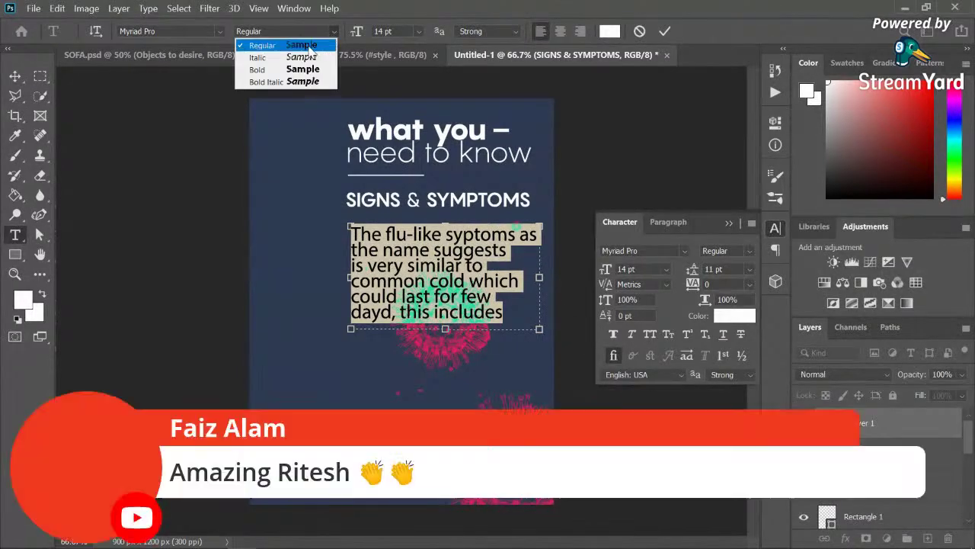
{"action": "left_click", "coordinate": [308, 45]}
{"action": "left_click", "coordinate": [212, 31]}
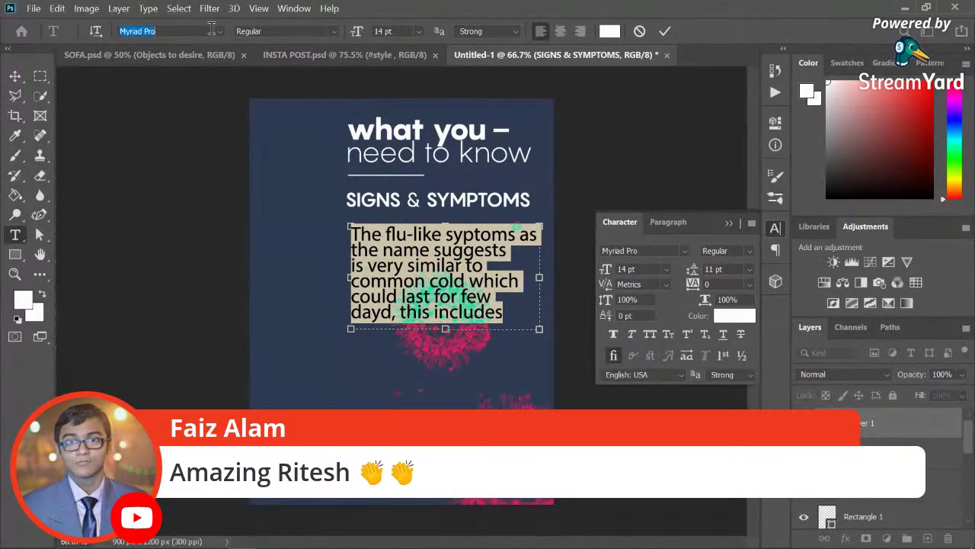
{"action": "type", "text": "pan"}
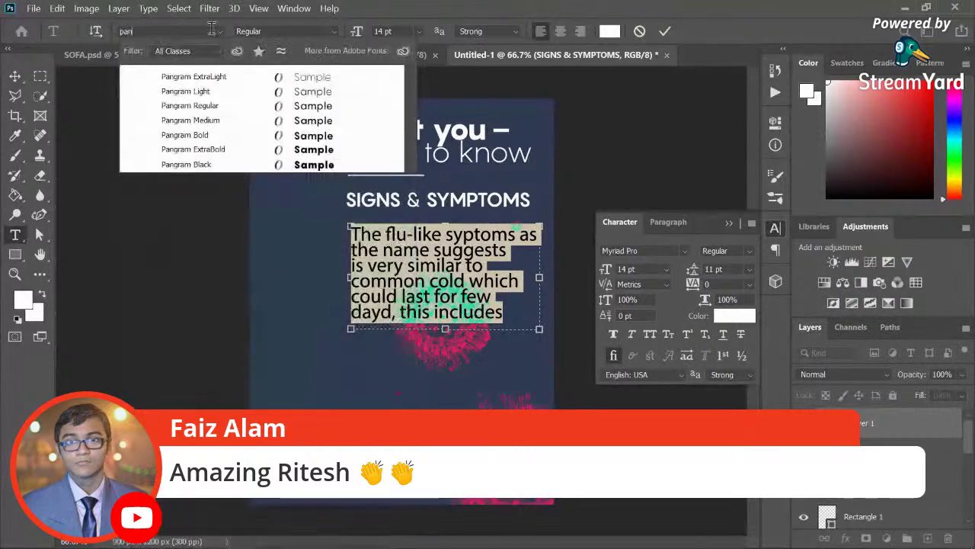
{"action": "left_click", "coordinate": [248, 76]}
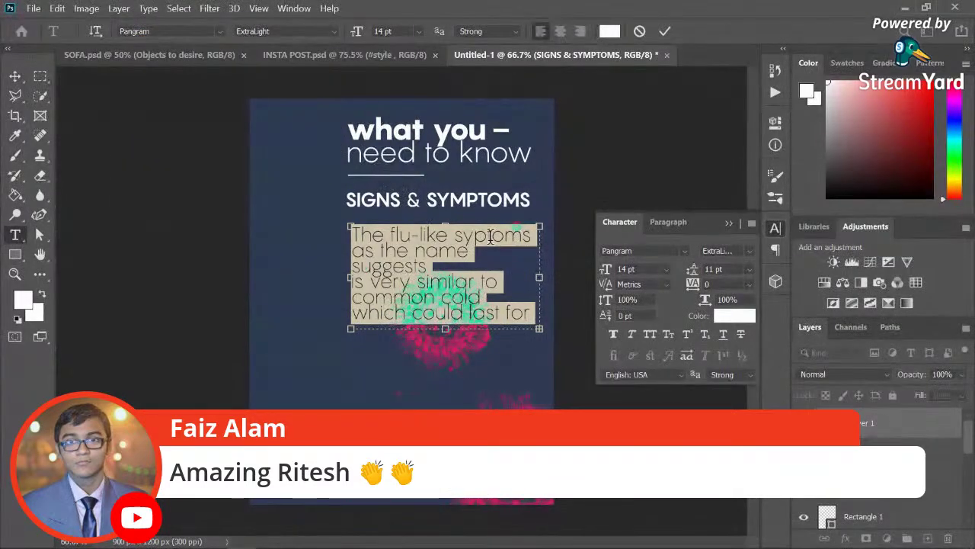
{"action": "left_click", "coordinate": [751, 215]}
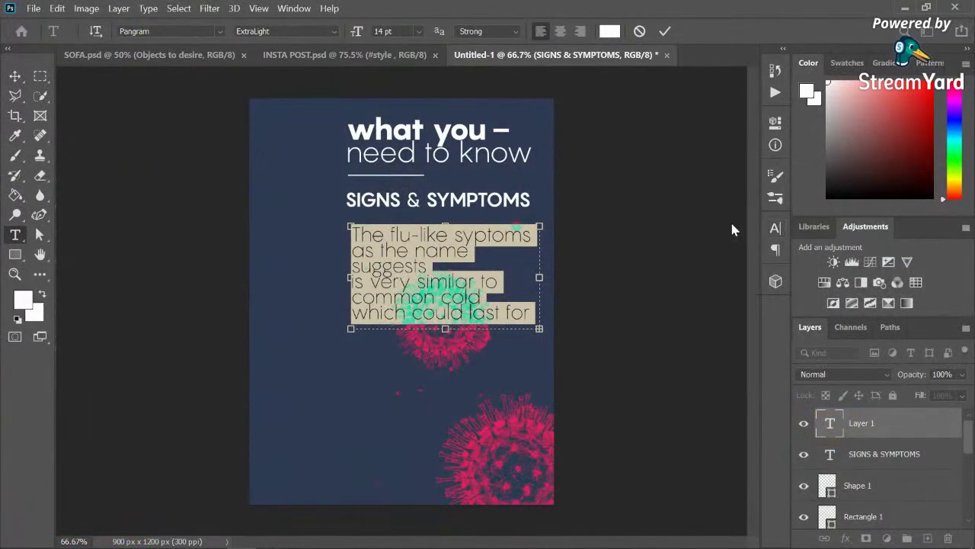
{"action": "left_click", "coordinate": [16, 75]}
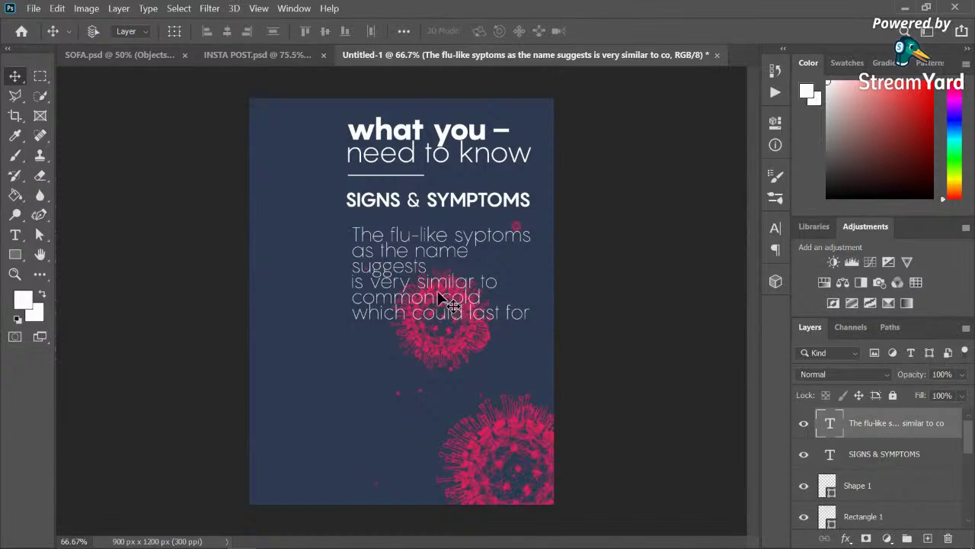
Step: Select the visible body text from "for" back to the start and set its font size to 12 pt
{"action": "key", "text": "ctrl+t"}
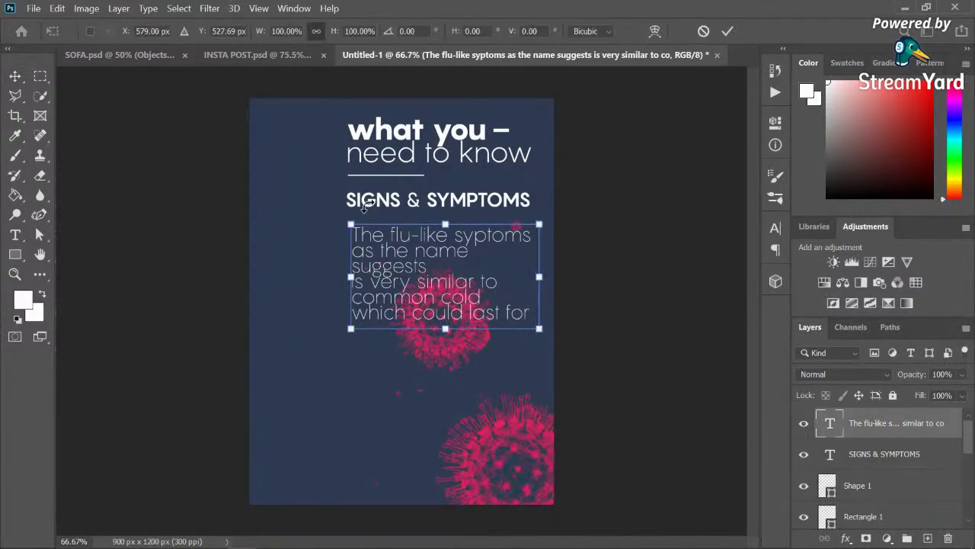
{"action": "left_click", "coordinate": [15, 235]}
{"action": "left_click", "coordinate": [523, 313]}
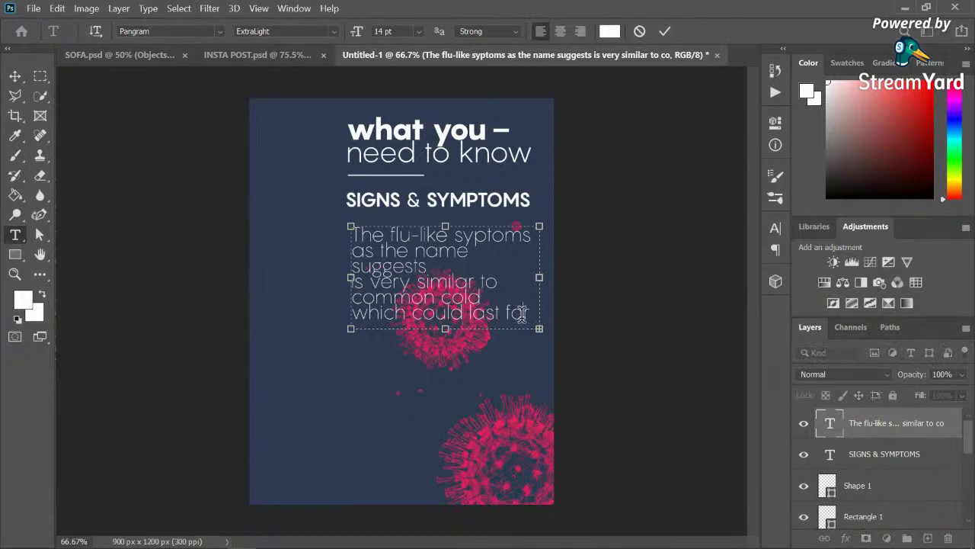
{"action": "left_click_drag", "start_coordinate": [526, 314], "coordinate": [306, 213]}
{"action": "left_click", "coordinate": [418, 32]}
{"action": "left_click", "coordinate": [402, 133]}
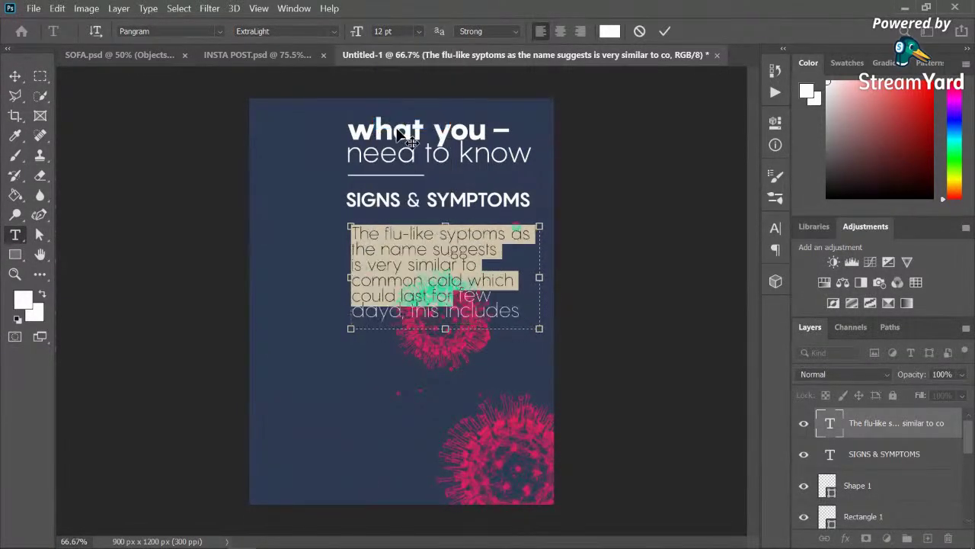
Step: Try to select the remaining larger words at the end of the body text
{"action": "left_click", "coordinate": [523, 311]}
{"action": "double_click", "coordinate": [525, 311]}
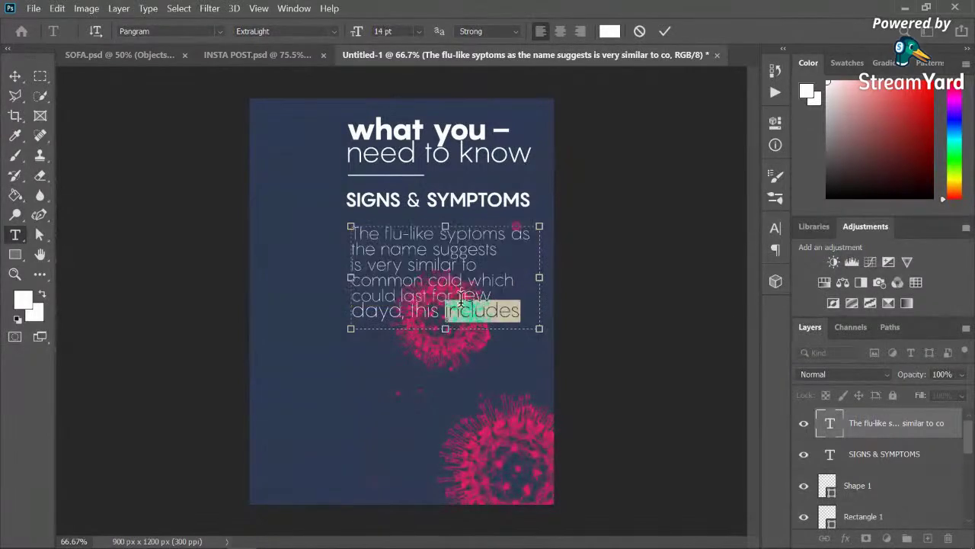
{"action": "double_click", "coordinate": [525, 314]}
{"action": "double_click", "coordinate": [528, 312]}
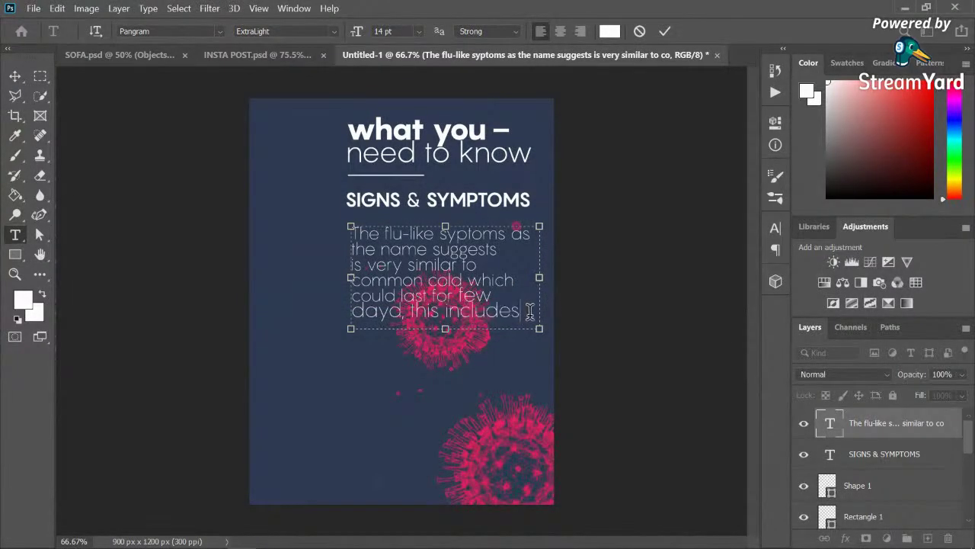
{"action": "left_click", "coordinate": [529, 313]}
{"action": "double_click", "coordinate": [477, 309]}
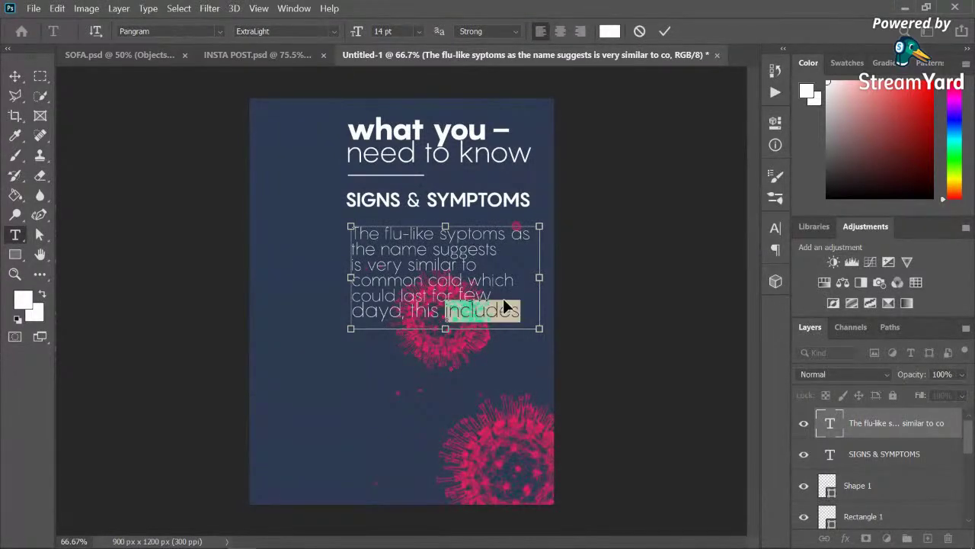
{"action": "left_click", "coordinate": [8, 84]}
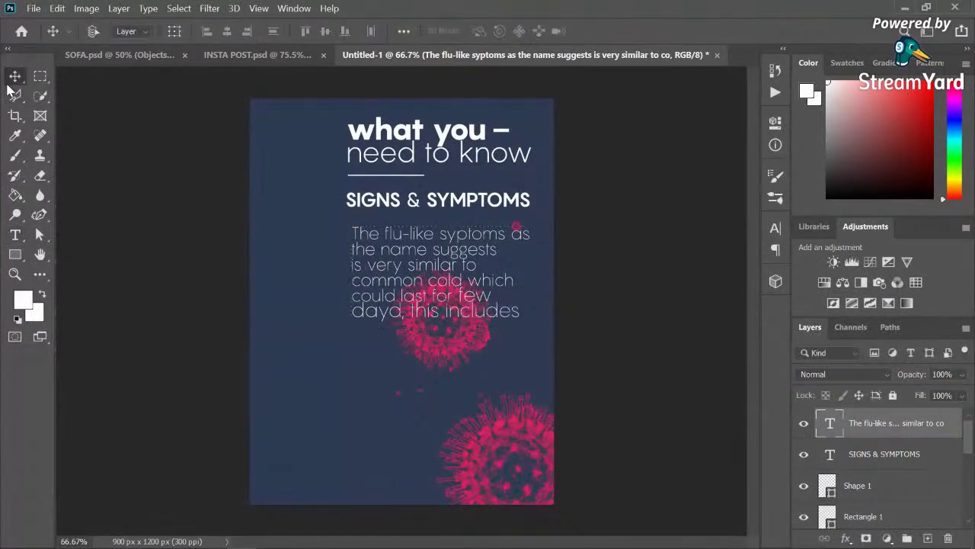
Step: Undo the 12 pt size change while keeping the Pangram ExtraLight body text
{"action": "key", "text": "ctrl+z"}
{"action": "key", "text": "ctrl+z"}
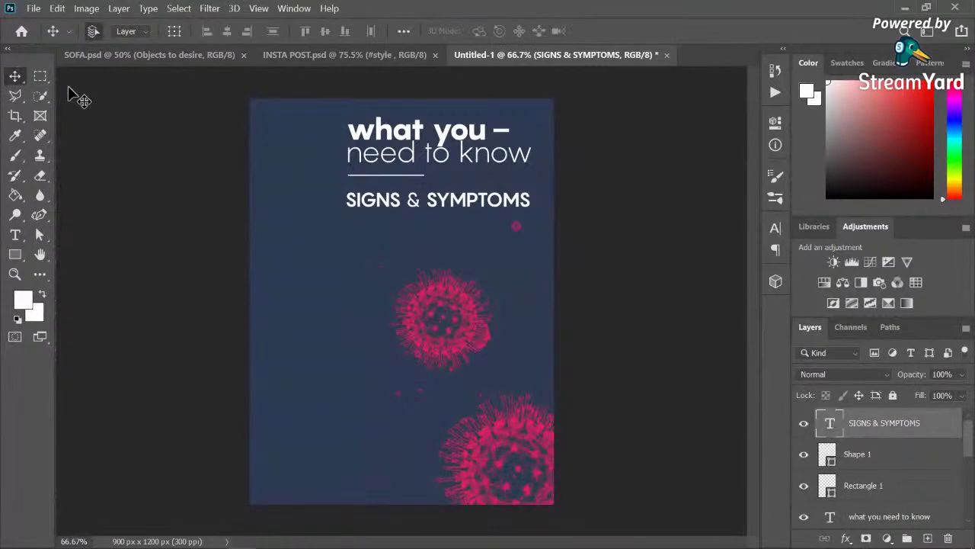
{"action": "key", "text": "ctrl+shift+z"}
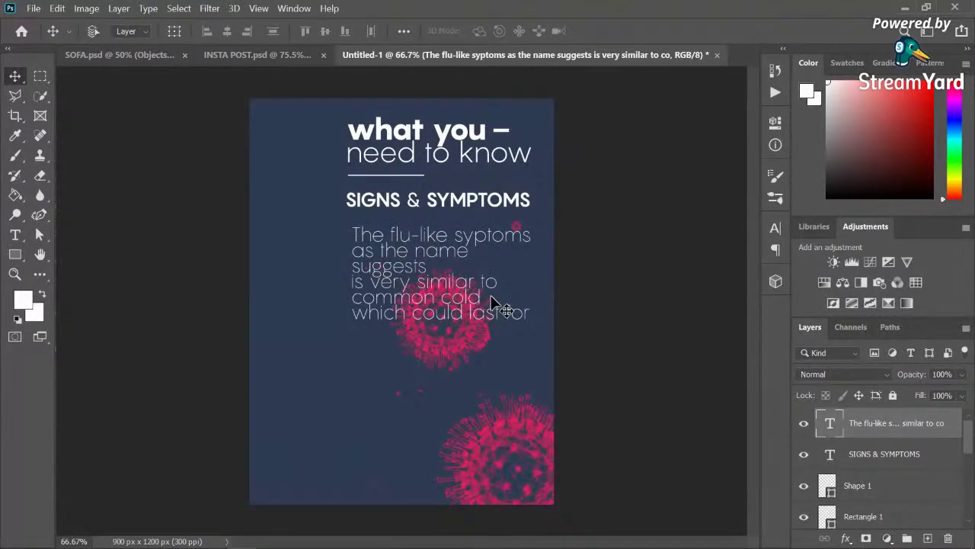
Step: Set all of the body text to 11 pt, then shorten and slightly widen its text box to fit
{"action": "left_click", "coordinate": [15, 235]}
{"action": "left_click", "coordinate": [444, 304]}
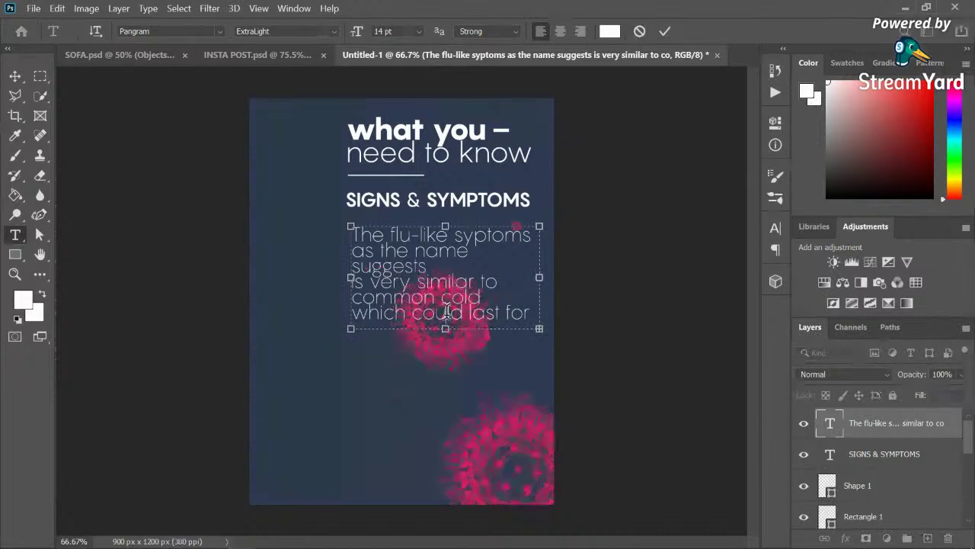
{"action": "left_click_drag", "start_coordinate": [445, 330], "coordinate": [354, 230]}
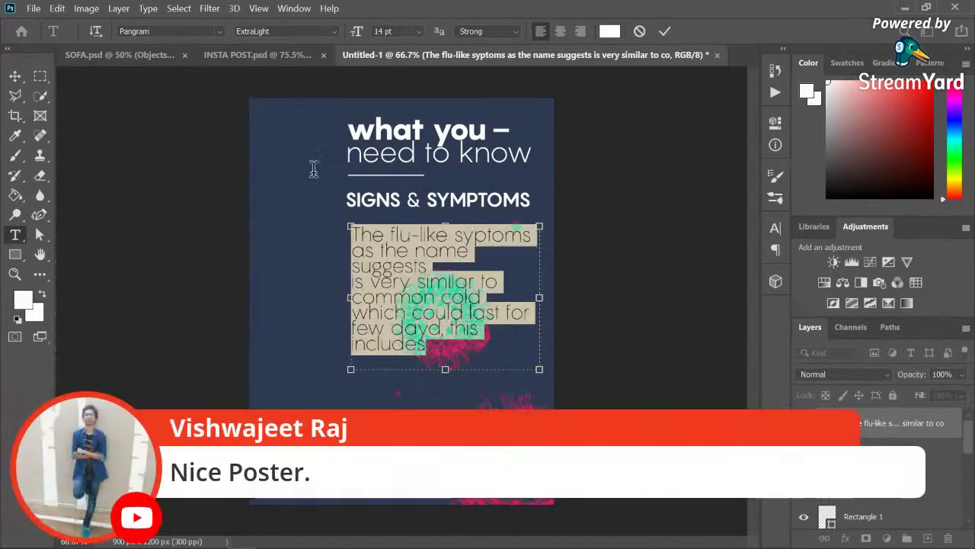
{"action": "left_click", "coordinate": [417, 31]}
{"action": "left_click", "coordinate": [398, 107]}
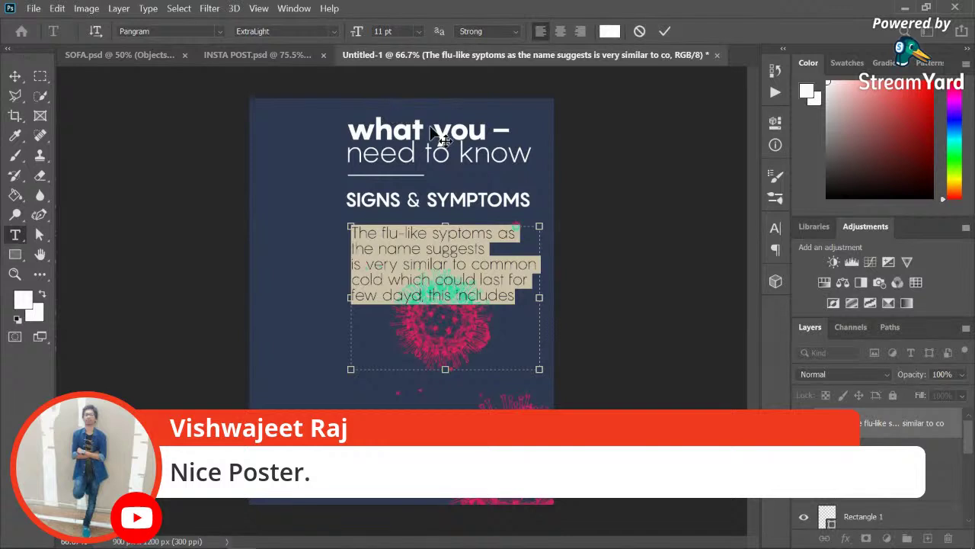
{"action": "left_click_drag", "start_coordinate": [444, 369], "coordinate": [436, 309]}
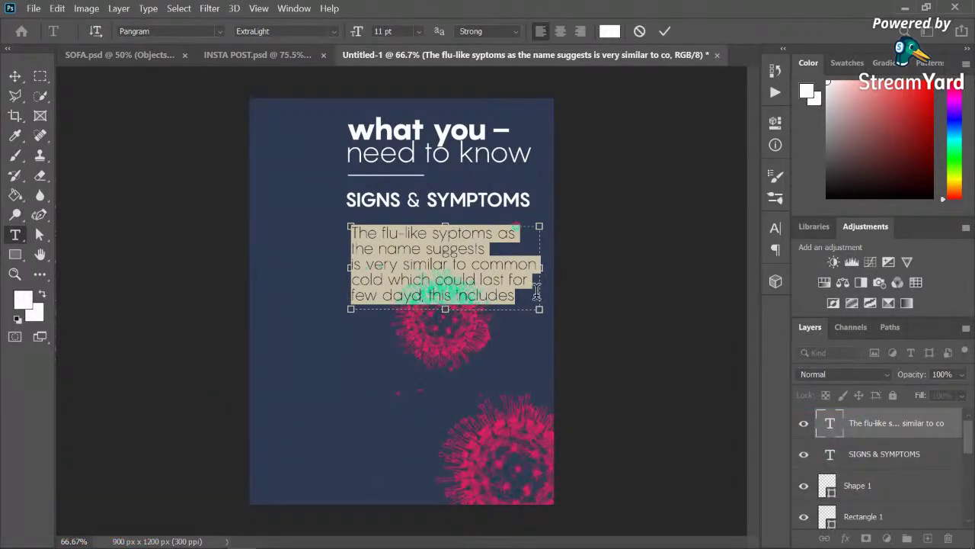
{"action": "left_click_drag", "start_coordinate": [539, 266], "coordinate": [548, 268]}
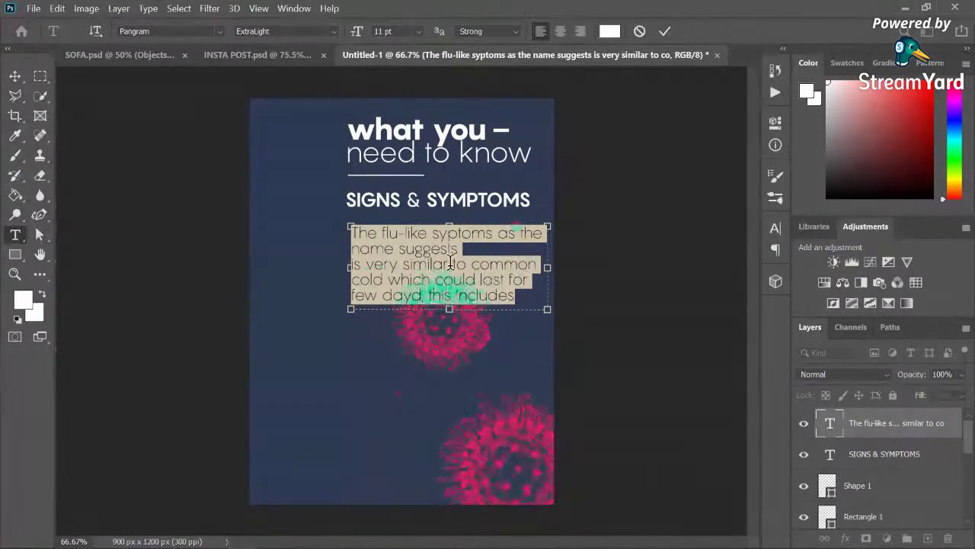
Step: Remove the line break after "suggests" in the body text and align the paragraph with the start of the subheading
{"action": "left_click", "coordinate": [361, 265]}
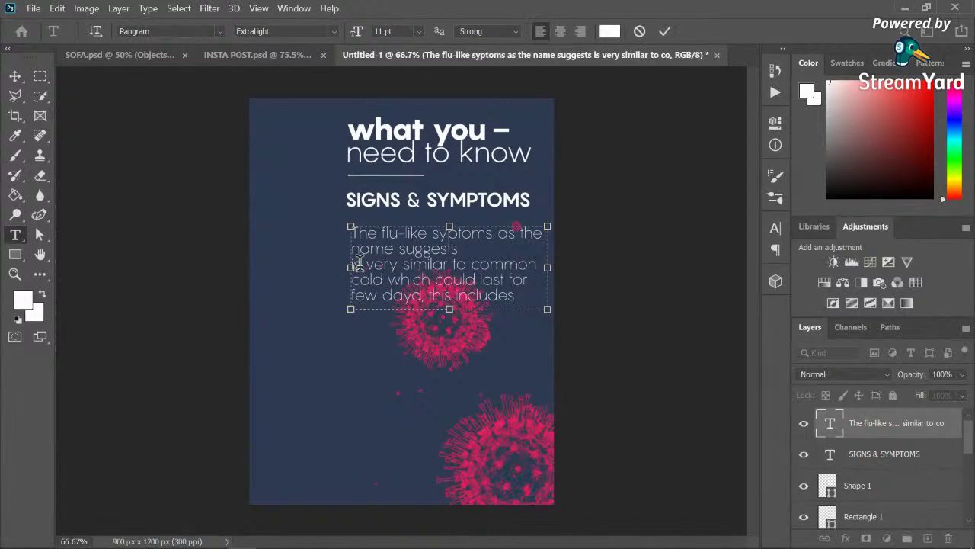
{"action": "key", "text": "Delete"}
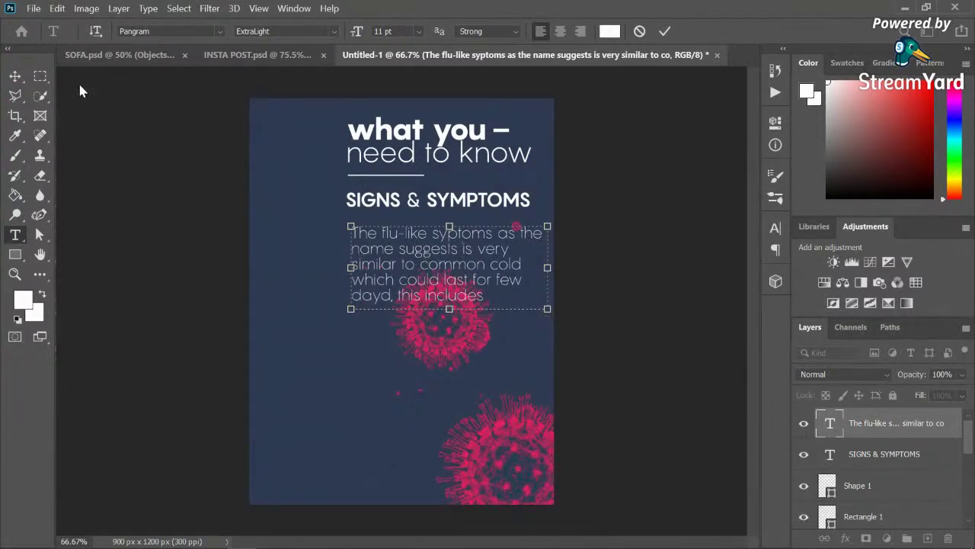
{"action": "left_click", "coordinate": [15, 76]}
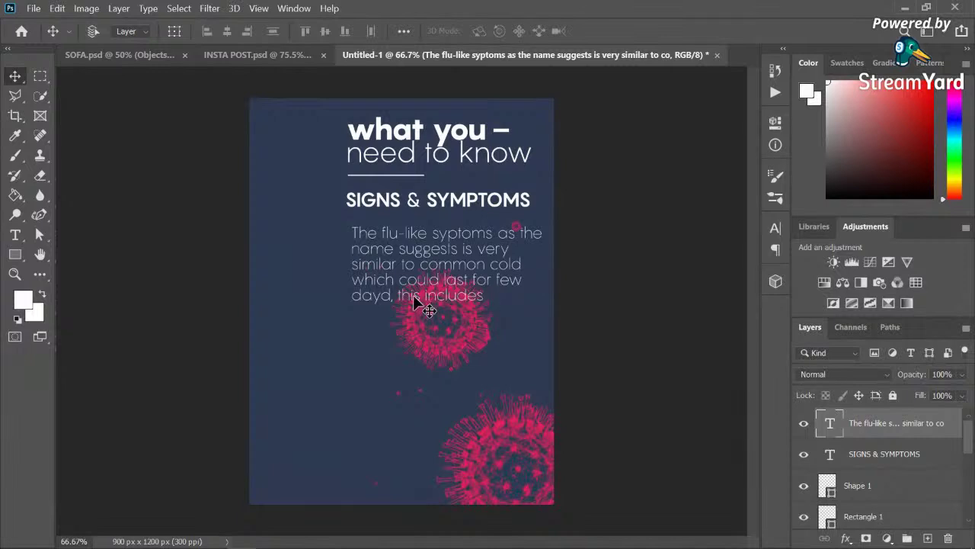
{"action": "left_click_drag", "start_coordinate": [422, 282], "coordinate": [419, 281]}
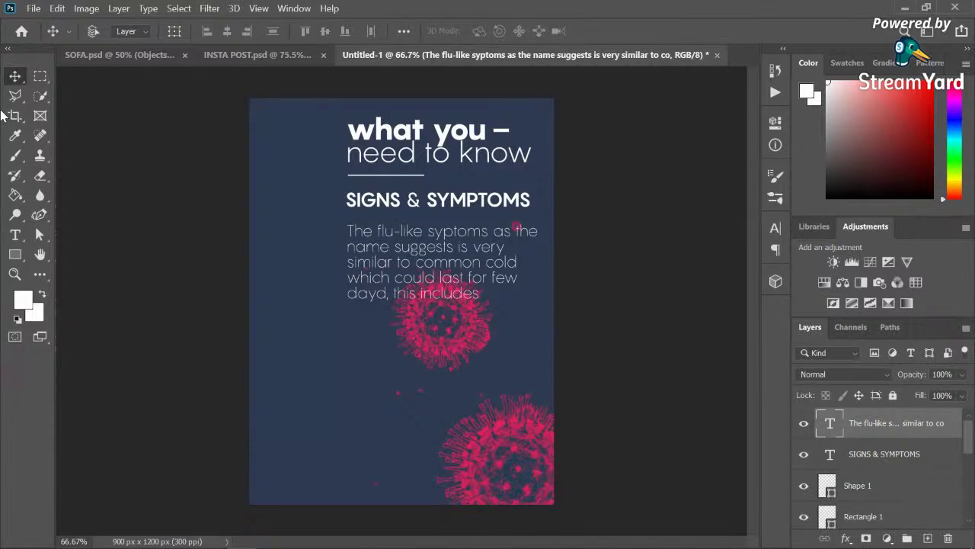
Step: Add a separate text line reading "Fever, Cough, Hard to Breath" below the body text
{"action": "left_click", "coordinate": [15, 235]}
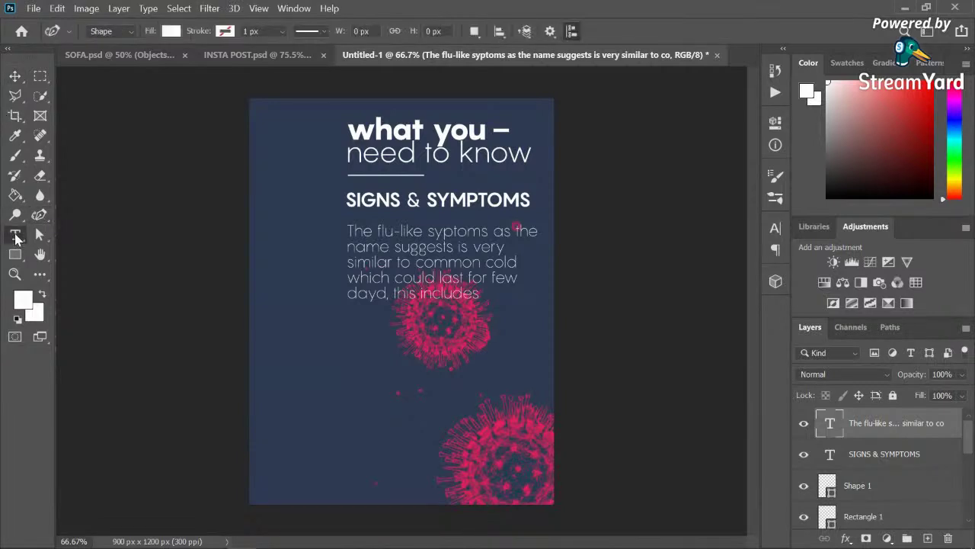
{"action": "left_click", "coordinate": [355, 343]}
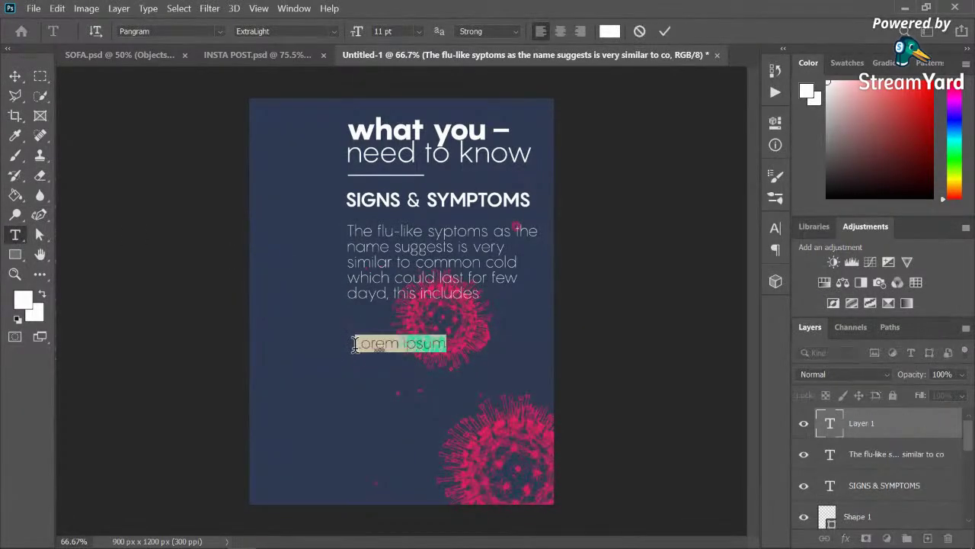
{"action": "key", "text": "BackSpace"}
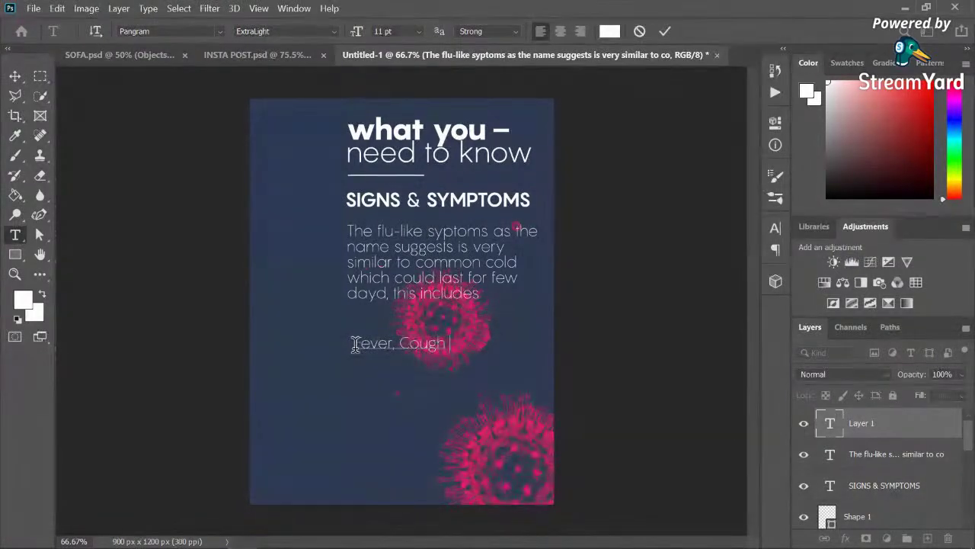
{"action": "type", "text": "Hard"}
{"action": "type", "text": " to Breay"}
{"action": "type", "text": "a"}
{"action": "type", "text": "th"}
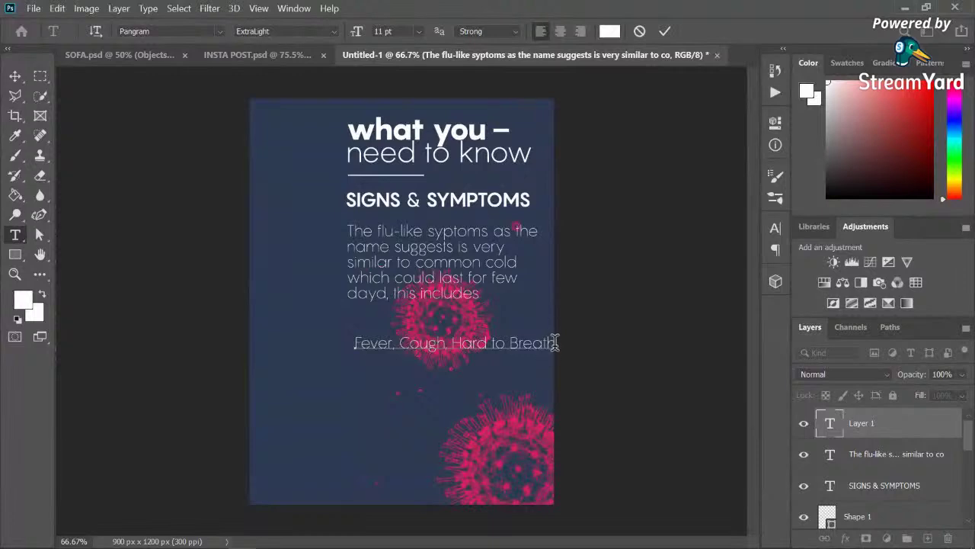
Step: Set the "Fever, Cough, Hard to Breath" line to Bold and place it just beneath the body text, aligned with its starting edge
{"action": "left_click_drag", "start_coordinate": [556, 343], "coordinate": [292, 338]}
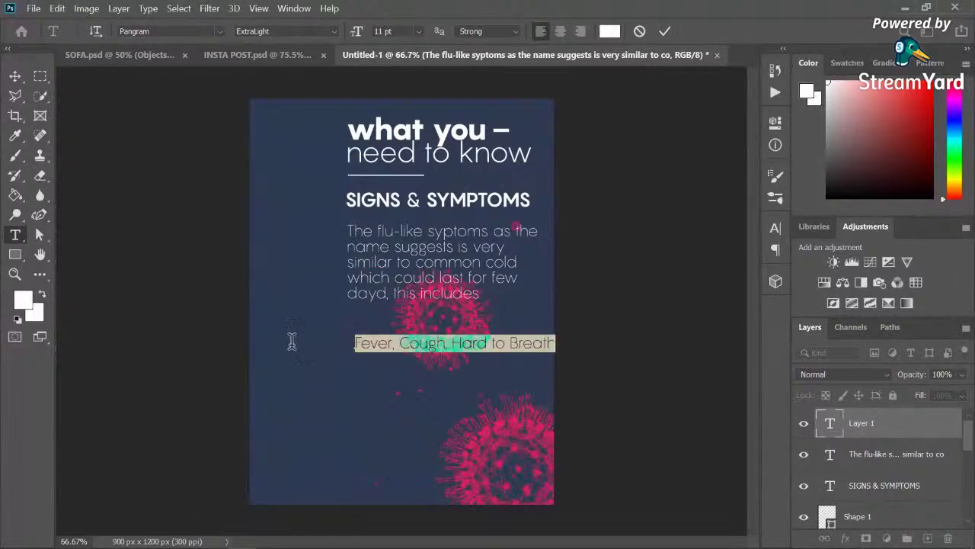
{"action": "left_click", "coordinate": [330, 31]}
{"action": "left_click", "coordinate": [296, 95]}
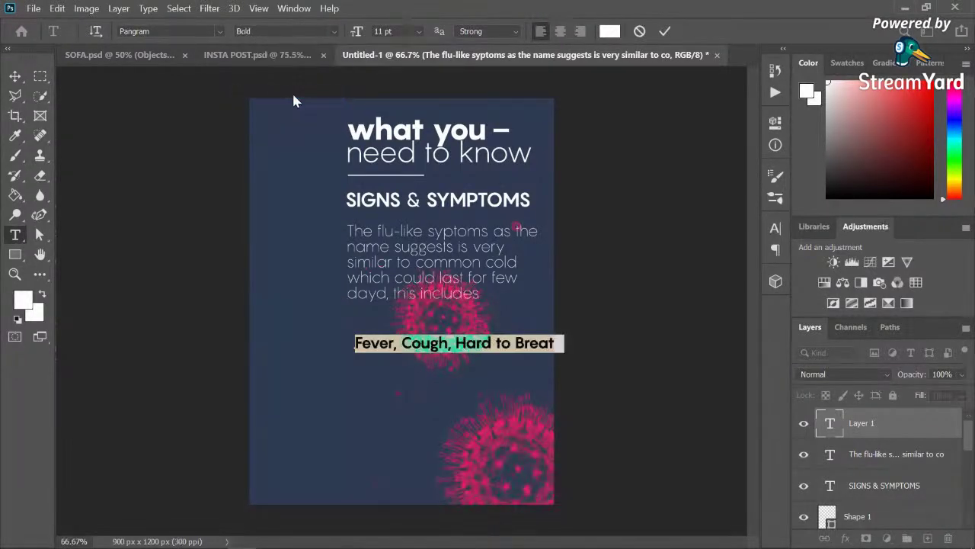
{"action": "left_click", "coordinate": [15, 75]}
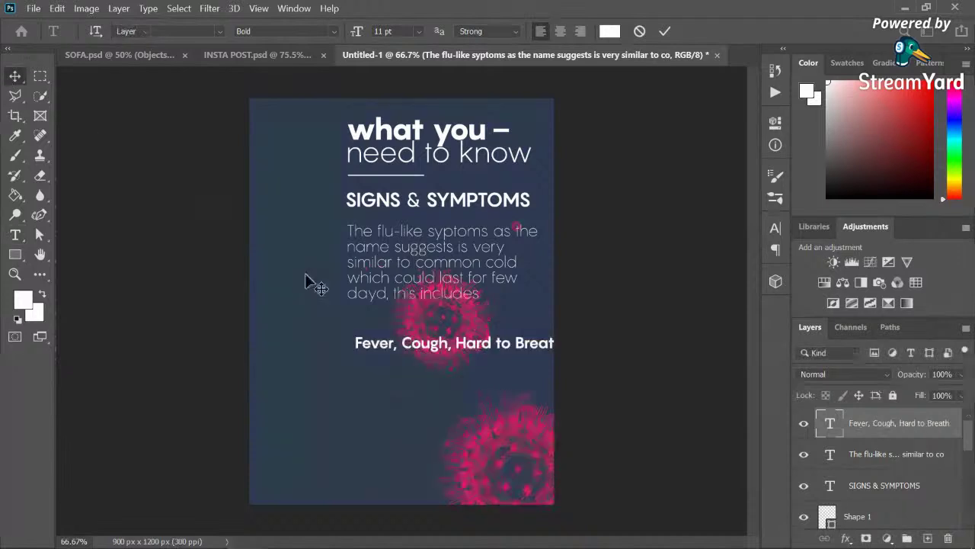
{"action": "left_click_drag", "start_coordinate": [445, 341], "coordinate": [433, 322]}
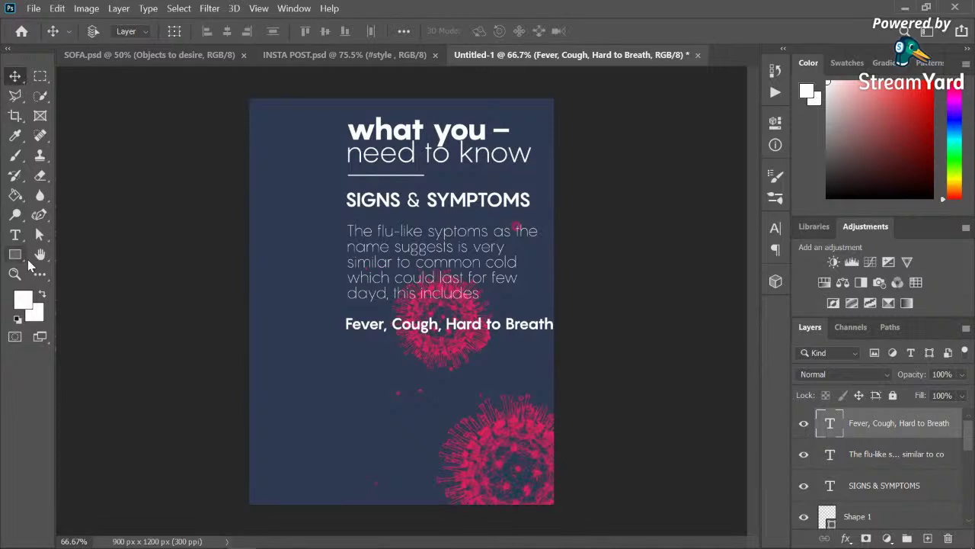
{"action": "left_click", "coordinate": [15, 234]}
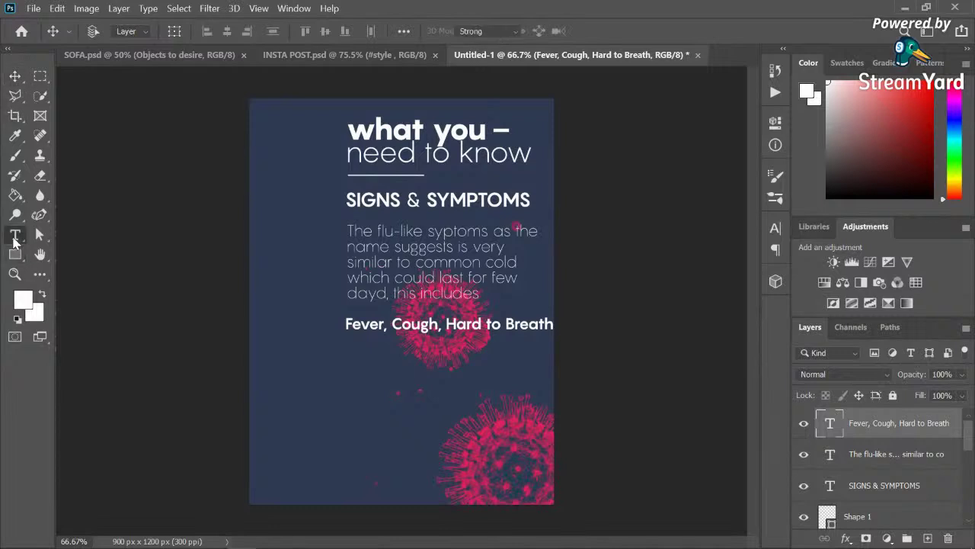
{"action": "left_click", "coordinate": [475, 372]}
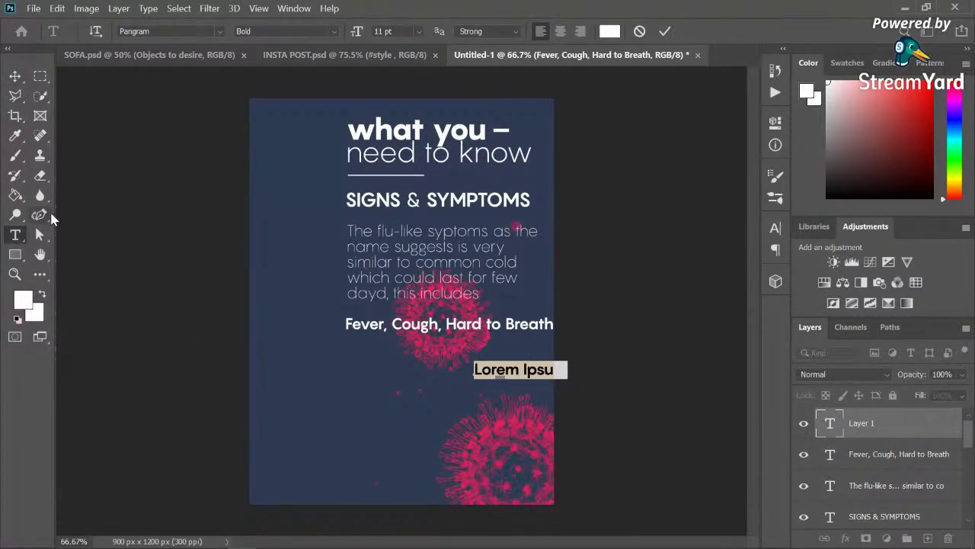
{"action": "left_click_drag", "start_coordinate": [834, 430], "coordinate": [948, 538]}
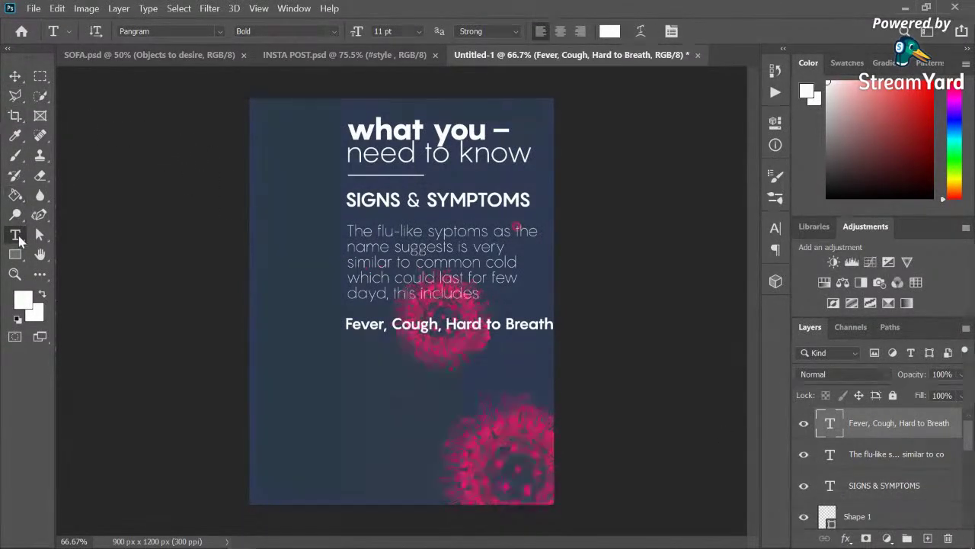
Step: Add a new text layer reading "corona" in the empty area below the symptoms line
{"action": "left_click", "coordinate": [298, 372]}
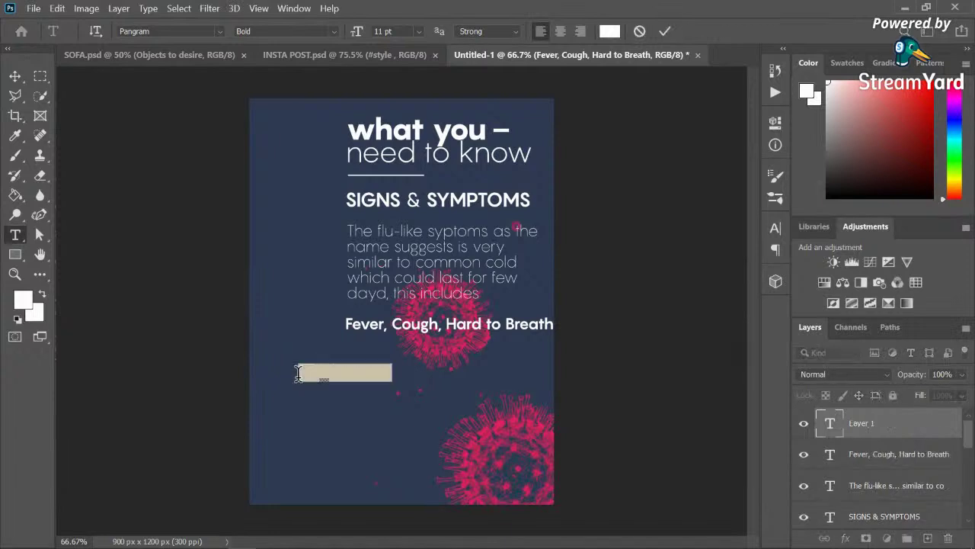
{"action": "key", "text": "BackSpace"}
{"action": "type", "text": "corona"}
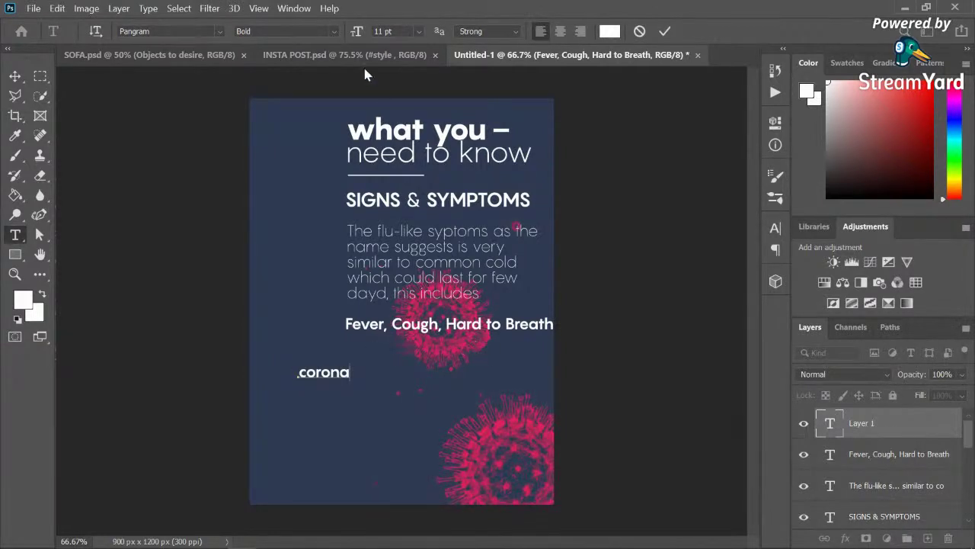
Step: Try to change the "corona" text to ExtraBold at 48 pt
{"action": "left_click", "coordinate": [331, 31]}
{"action": "left_click", "coordinate": [295, 105]}
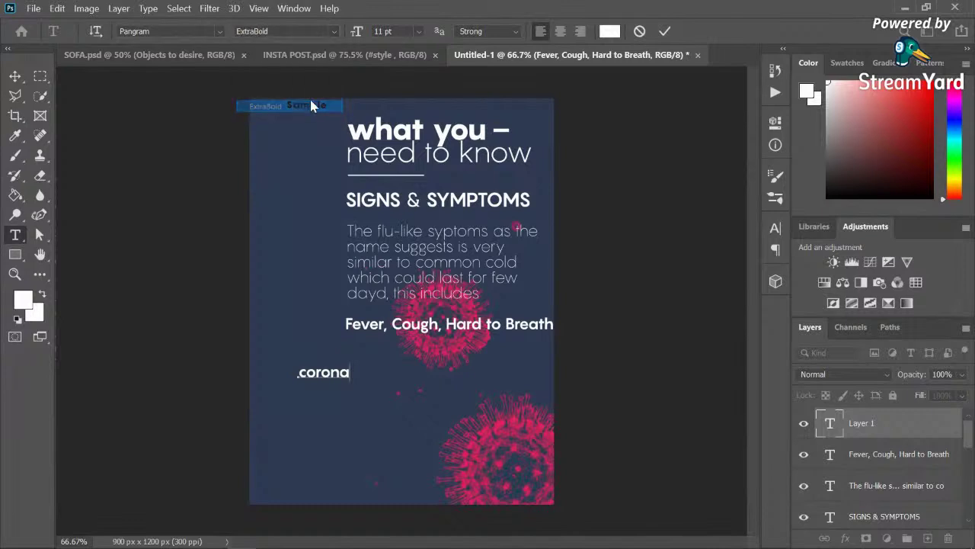
{"action": "left_click", "coordinate": [418, 31]}
{"action": "left_click", "coordinate": [398, 213]}
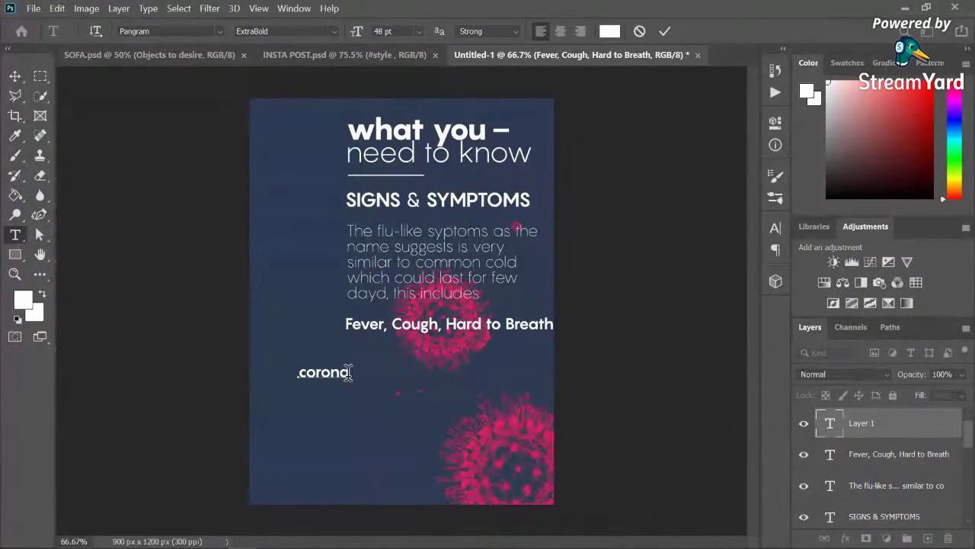
Step: Select the whole word "corona" and set its font size to 72 pt
{"action": "left_click_drag", "start_coordinate": [349, 372], "coordinate": [240, 367]}
{"action": "left_click", "coordinate": [418, 31]}
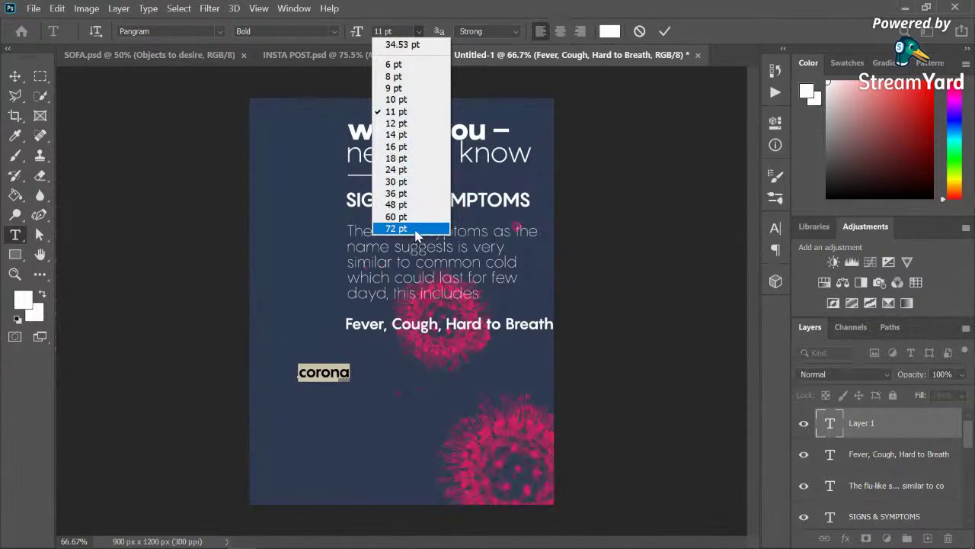
{"action": "left_click", "coordinate": [416, 221]}
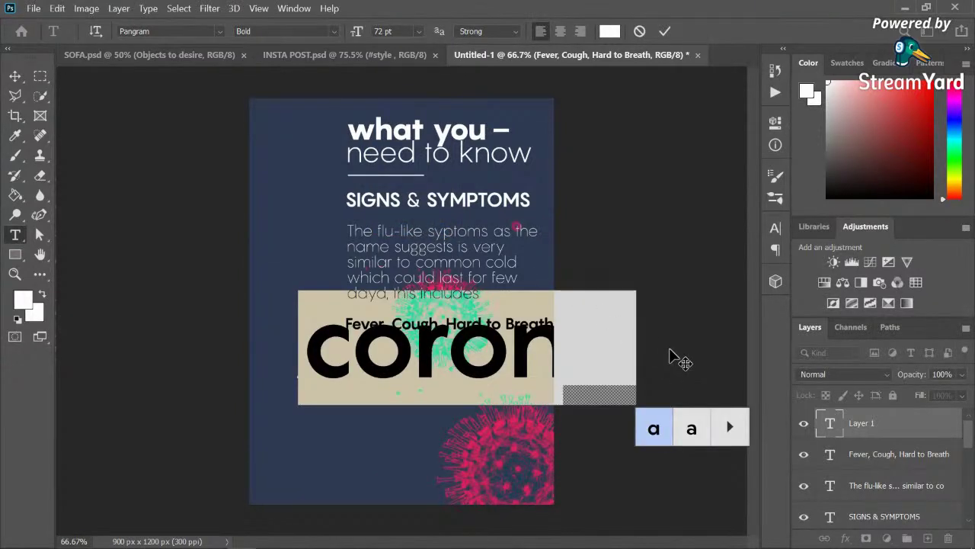
Step: Rotate "corona" to about -89.4°, place it vertically along the poster's left edge and stretch its width to about 106.8%
{"action": "left_click", "coordinate": [16, 73]}
{"action": "key", "text": "ctrl+t"}
{"action": "left_click_drag", "start_coordinate": [664, 294], "coordinate": [392, 111]}
{"action": "left_click_drag", "start_coordinate": [461, 352], "coordinate": [303, 305]}
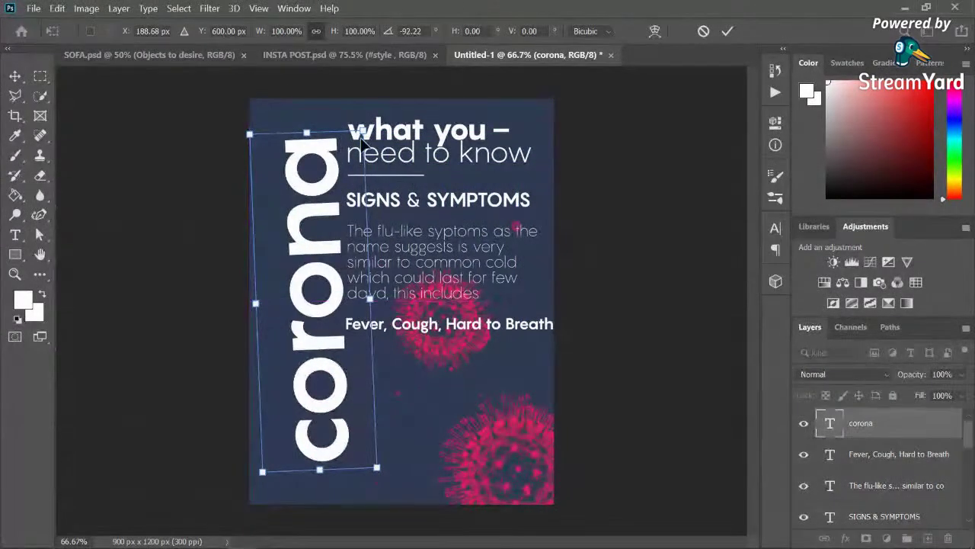
{"action": "left_click_drag", "start_coordinate": [376, 113], "coordinate": [383, 122]}
{"action": "left_click_drag", "start_coordinate": [332, 297], "coordinate": [300, 281]}
{"action": "left_click_drag", "start_coordinate": [283, 455], "coordinate": [283, 476]}
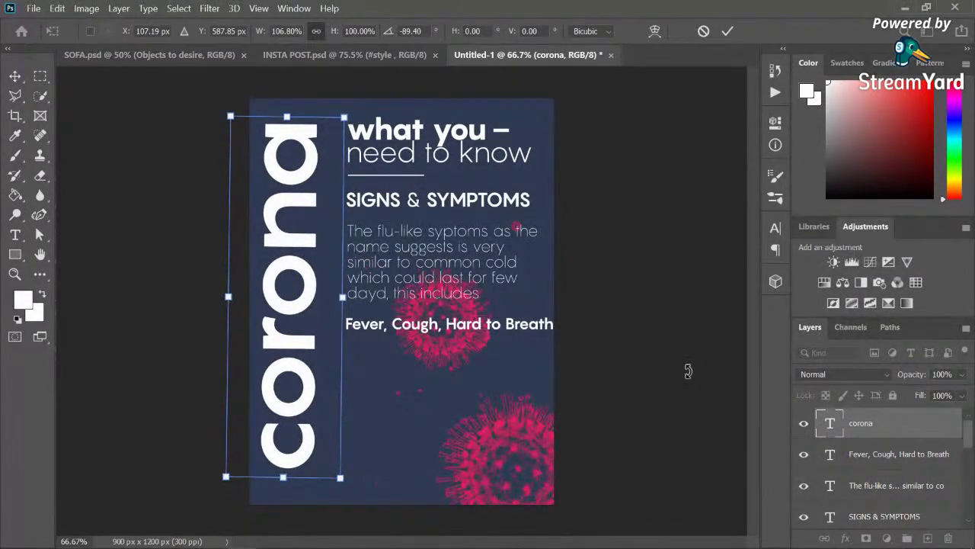
{"action": "key", "text": "Return"}
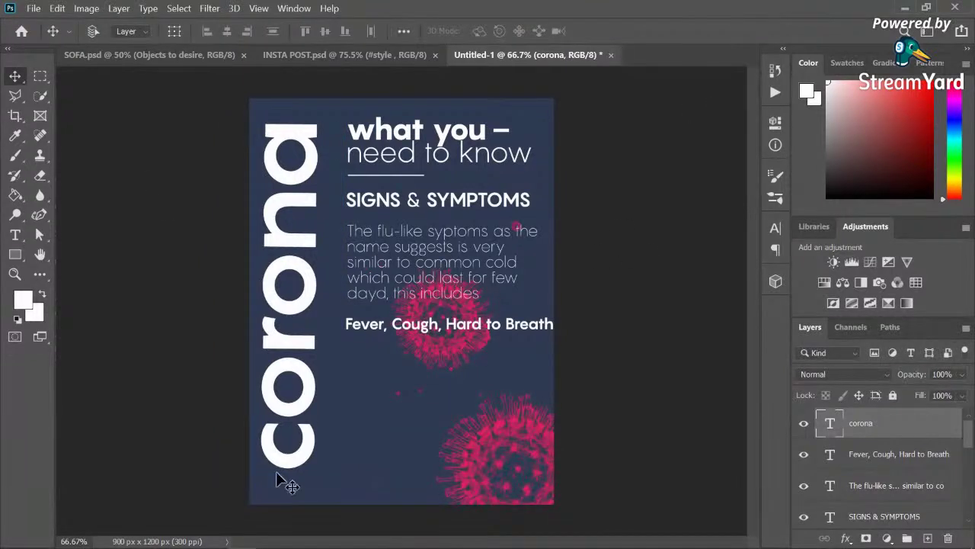
Step: Start a new text layer in the empty area below the symptoms line with the font size set to 45 pt
{"action": "left_click", "coordinate": [15, 235]}
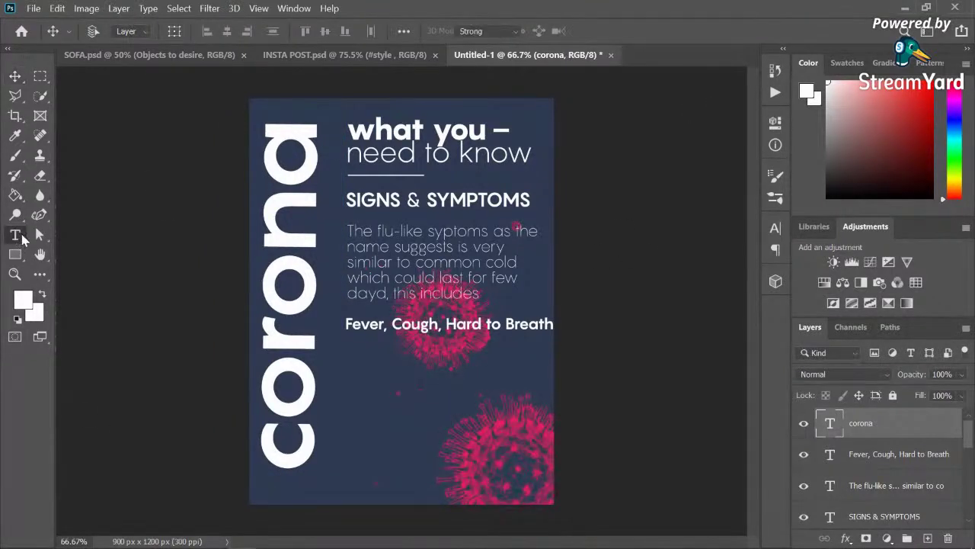
{"action": "left_click", "coordinate": [405, 390]}
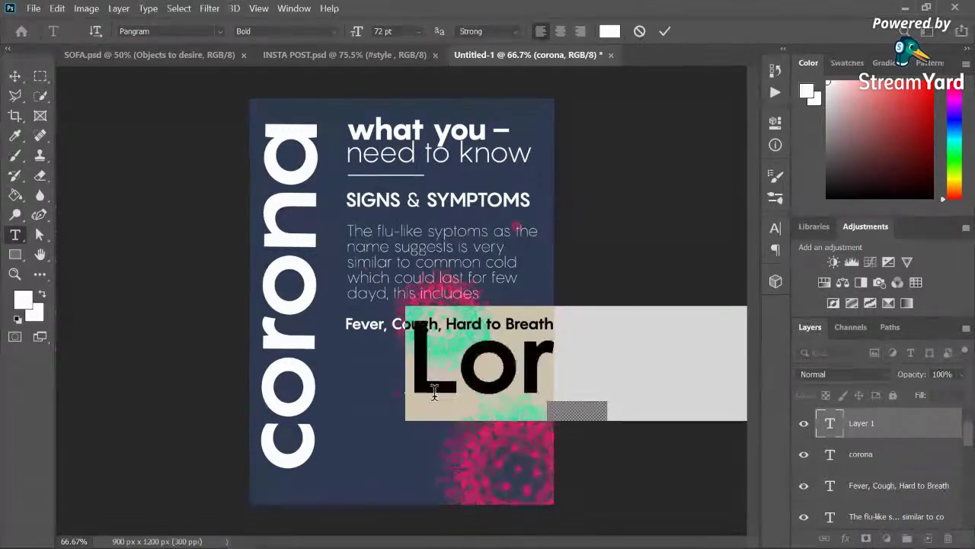
{"action": "left_click", "coordinate": [418, 32]}
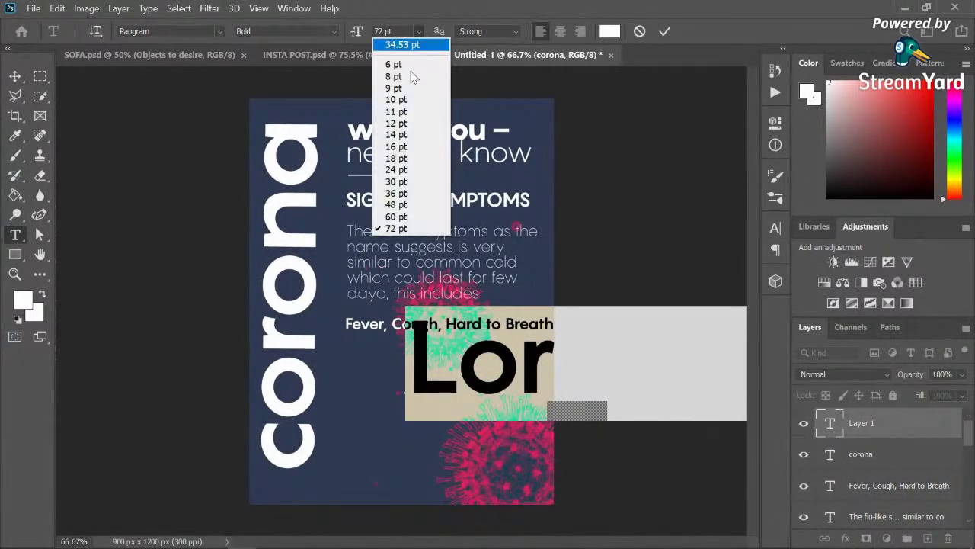
{"action": "left_click", "coordinate": [402, 204]}
{"action": "left_click", "coordinate": [418, 33]}
{"action": "left_click", "coordinate": [406, 34]}
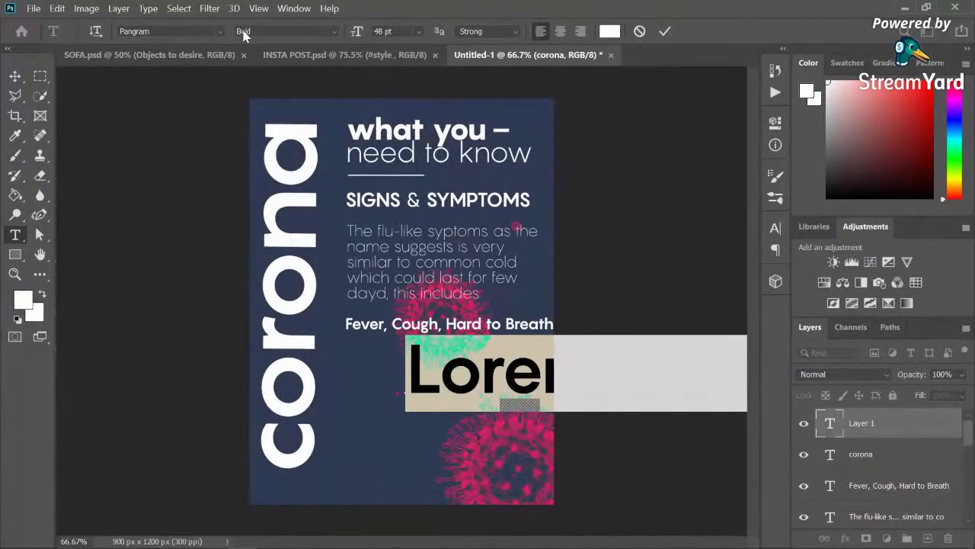
{"action": "left_click", "coordinate": [414, 29]}
{"action": "type", "text": "45"}
{"action": "key", "text": "Return"}
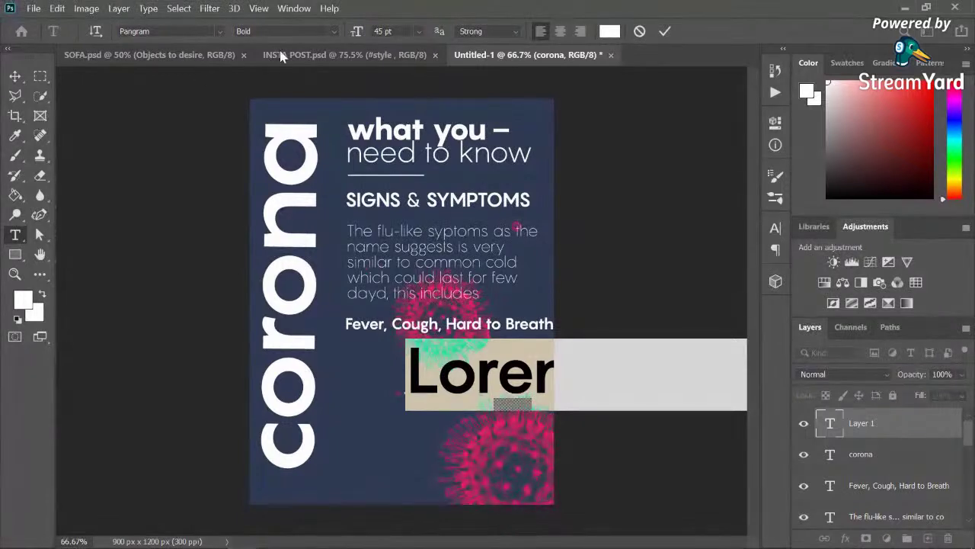
Step: Set the new text layer's weight to Pangram Medium and enter "virus" as its text
{"action": "left_click", "coordinate": [329, 32]}
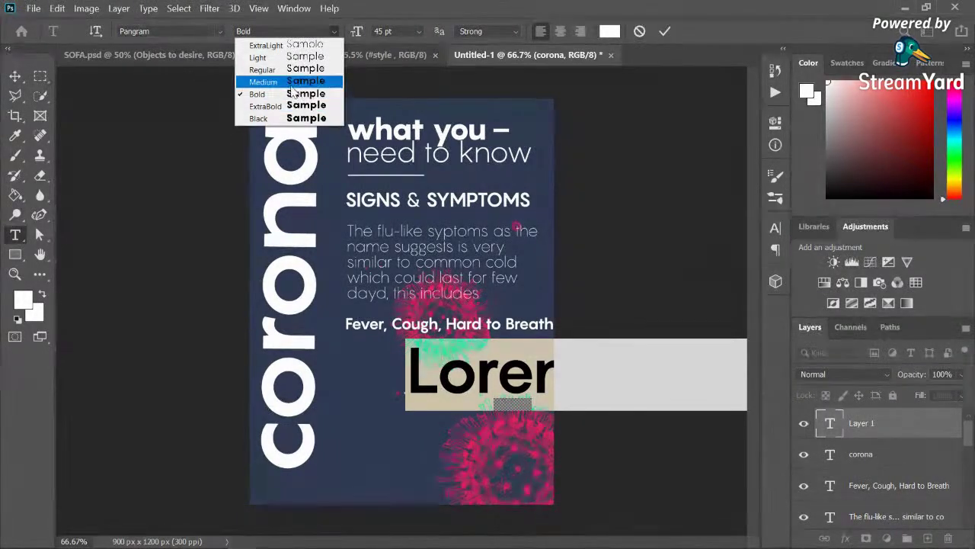
{"action": "left_click", "coordinate": [263, 81]}
{"action": "key", "text": "BackSpace"}
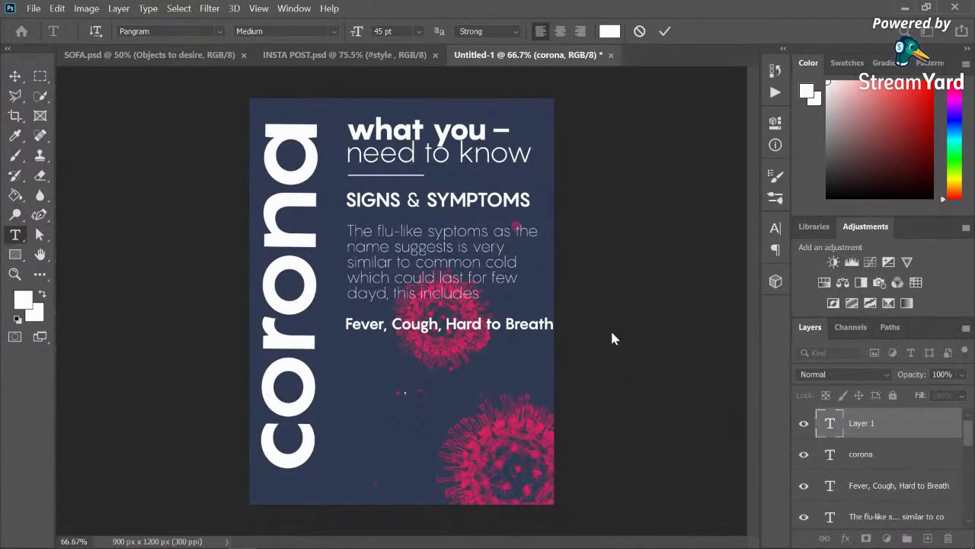
{"action": "type", "text": "V"}
{"action": "key", "text": "BackSpace"}
{"action": "type", "text": "virus"}
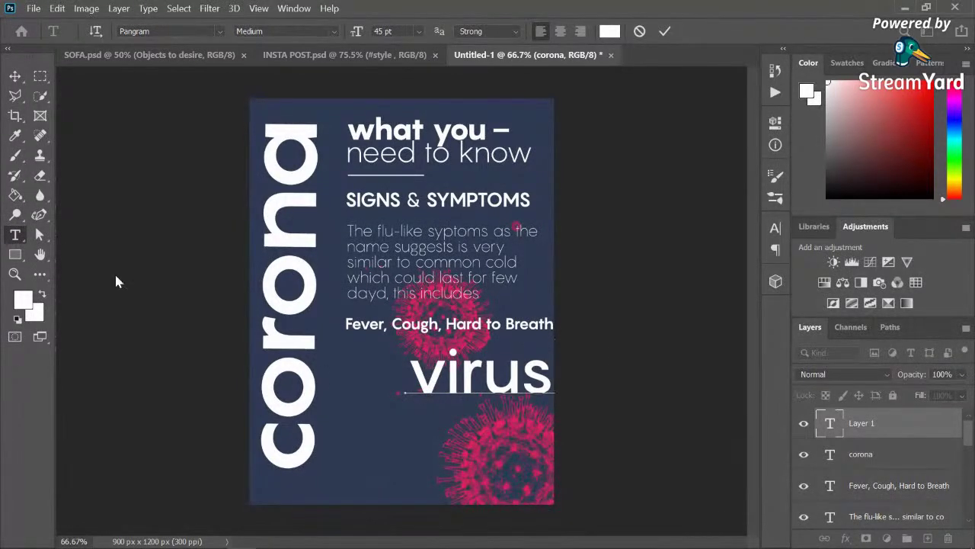
{"action": "left_click", "coordinate": [11, 78]}
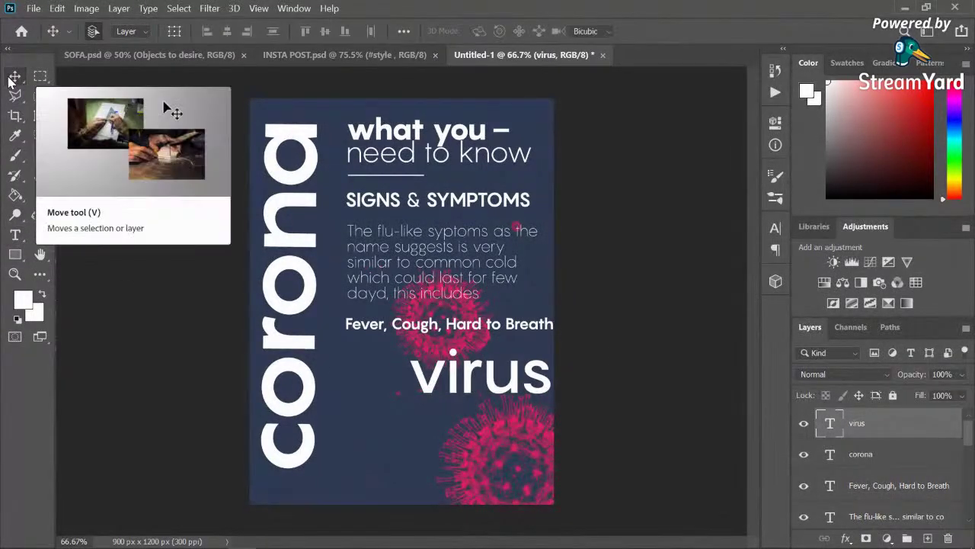
Step: Rotate "virus" to about -89.7° and place it vertically beside the lower part of "corona"
{"action": "key", "text": "ctrl+t"}
{"action": "left_click_drag", "start_coordinate": [562, 326], "coordinate": [451, 327]}
{"action": "left_click_drag", "start_coordinate": [464, 363], "coordinate": [376, 406]}
{"action": "left_click_drag", "start_coordinate": [419, 313], "coordinate": [424, 316]}
{"action": "left_click_drag", "start_coordinate": [393, 381], "coordinate": [384, 378]}
{"action": "left_click_drag", "start_coordinate": [424, 315], "coordinate": [425, 316]}
{"action": "left_click_drag", "start_coordinate": [370, 386], "coordinate": [362, 384]}
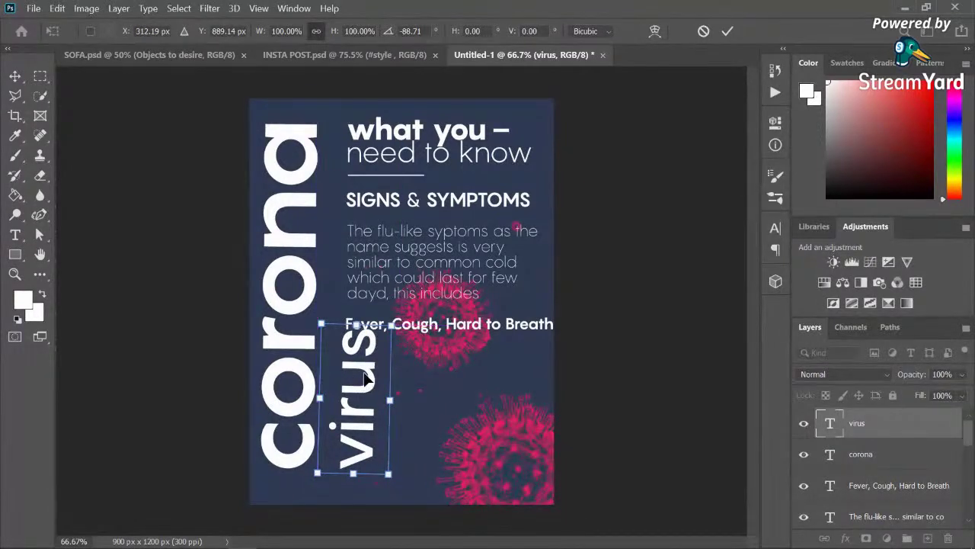
{"action": "left_click_drag", "start_coordinate": [403, 307], "coordinate": [400, 307]}
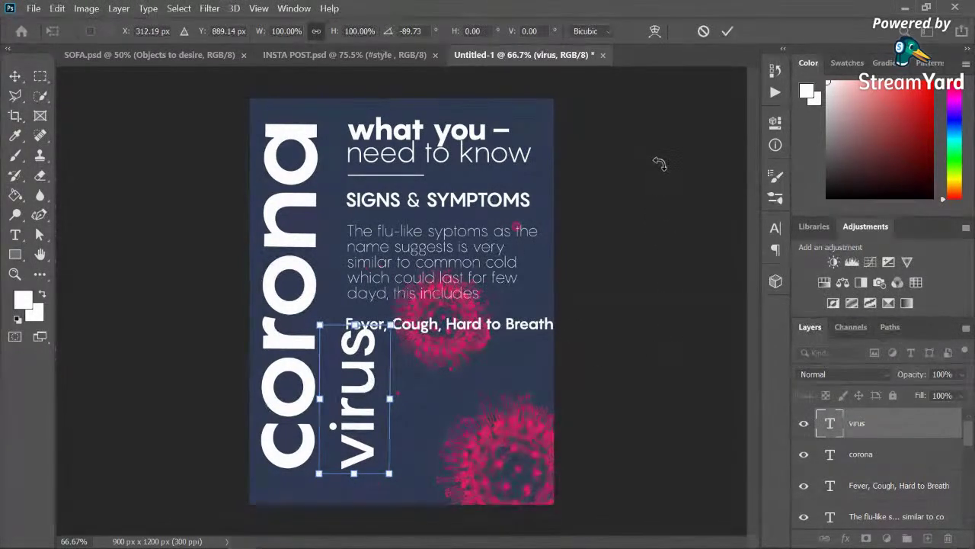
{"action": "left_click", "coordinate": [15, 77]}
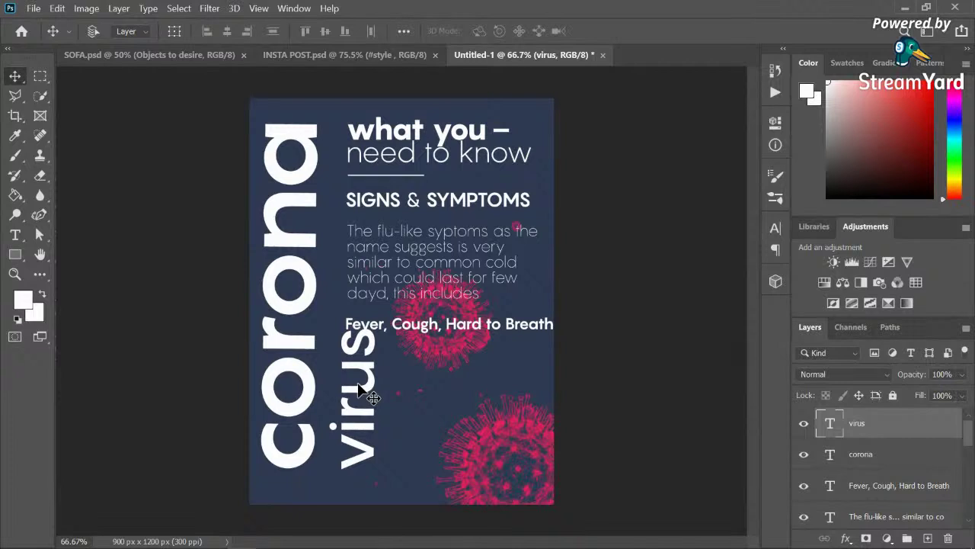
Step: Scale "virus" down to about 89.5% and change its font weight to Regular
{"action": "key", "text": "ctrl+t"}
{"action": "mouse_move", "coordinate": [355, 323]}
{"action": "left_mouse_down"}
{"action": "mouse_move", "coordinate": [358, 350]}
{"action": "mouse_move", "coordinate": [357, 318]}
{"action": "mouse_move", "coordinate": [354, 339]}
{"action": "left_mouse_up"}
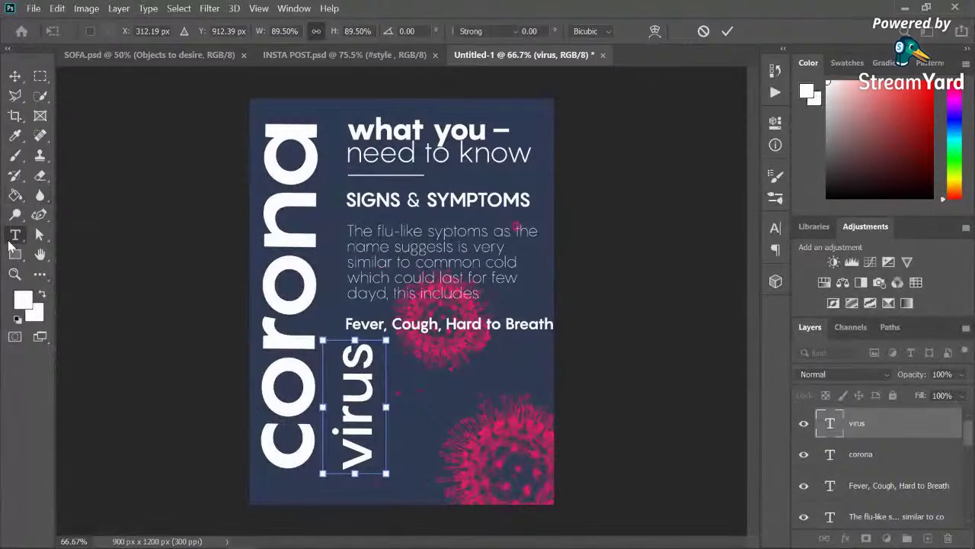
{"action": "left_click", "coordinate": [15, 235]}
{"action": "double_click", "coordinate": [359, 338]}
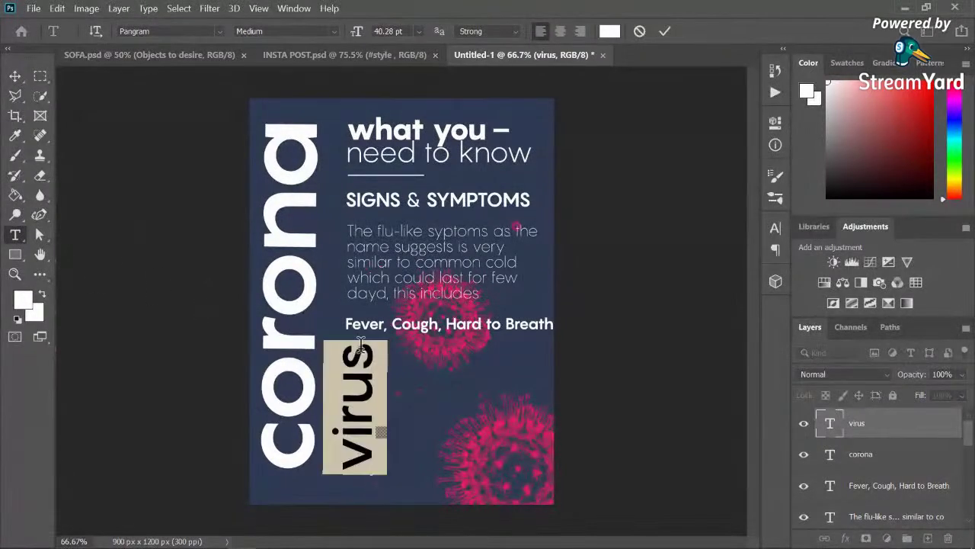
{"action": "left_click", "coordinate": [333, 31]}
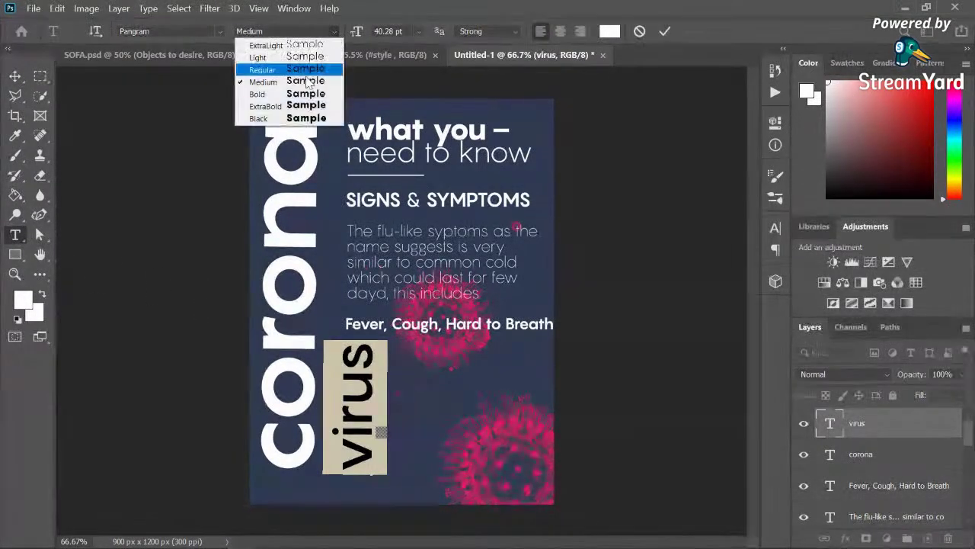
{"action": "left_click", "coordinate": [312, 68]}
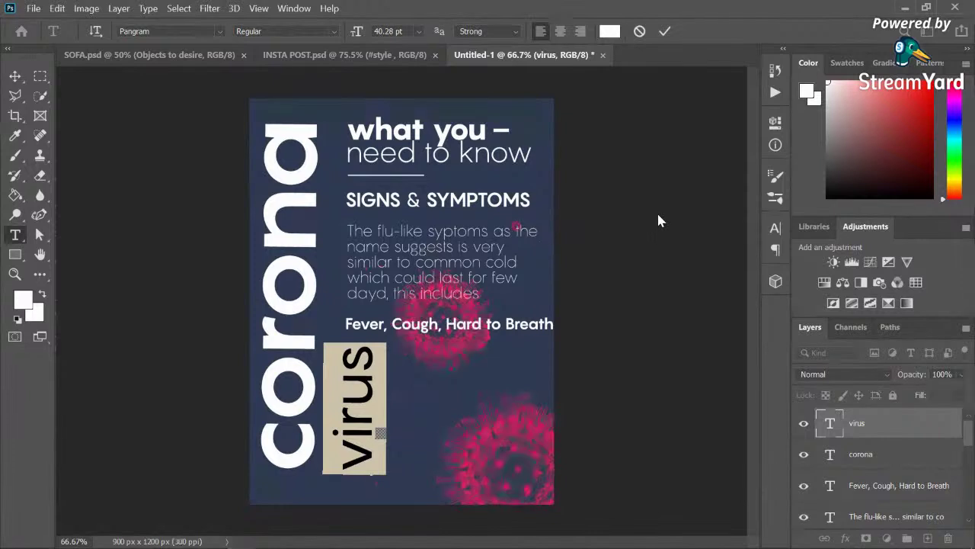
{"action": "left_click", "coordinate": [9, 76]}
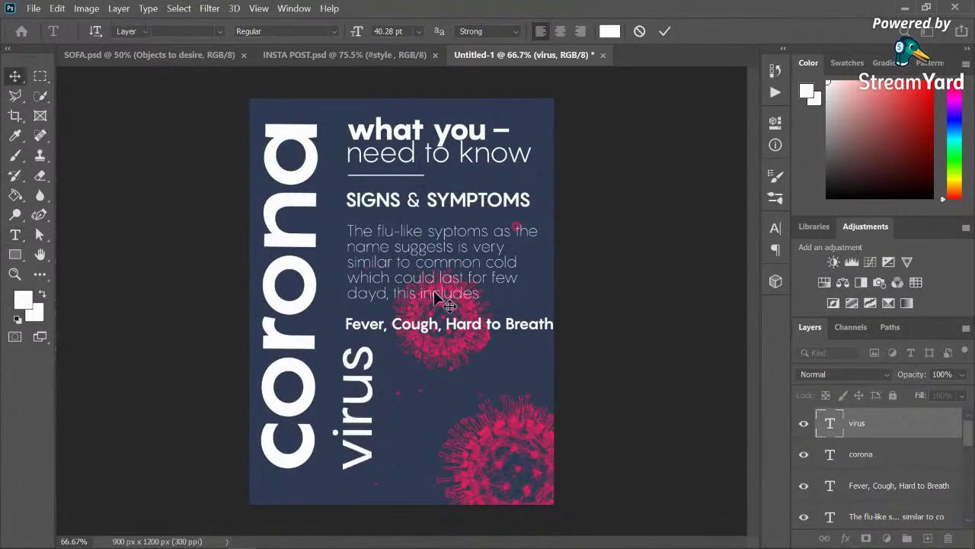
Step: Recolor the whole word "virus" with the pink hex color ff1c5e
{"action": "key", "text": "t"}
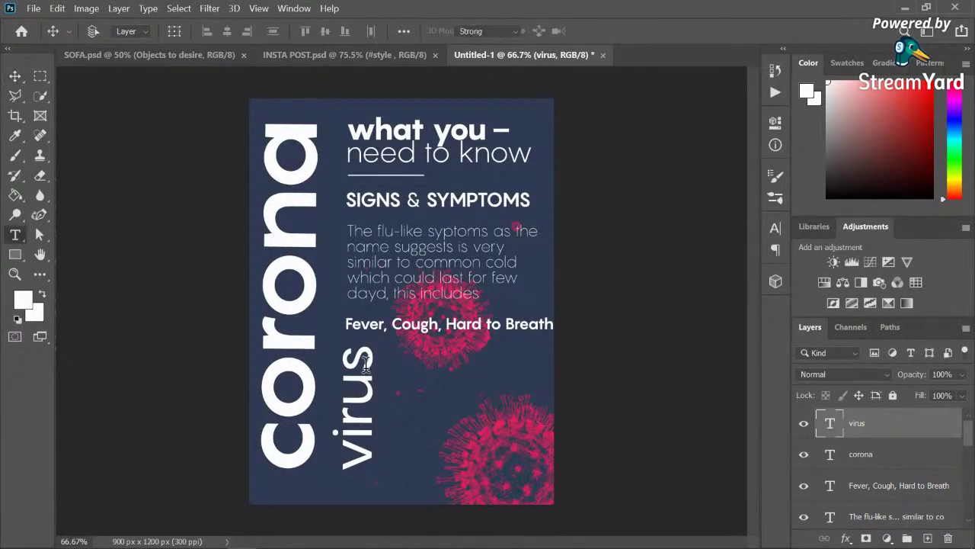
{"action": "double_click", "coordinate": [366, 373]}
{"action": "left_click", "coordinate": [609, 31]}
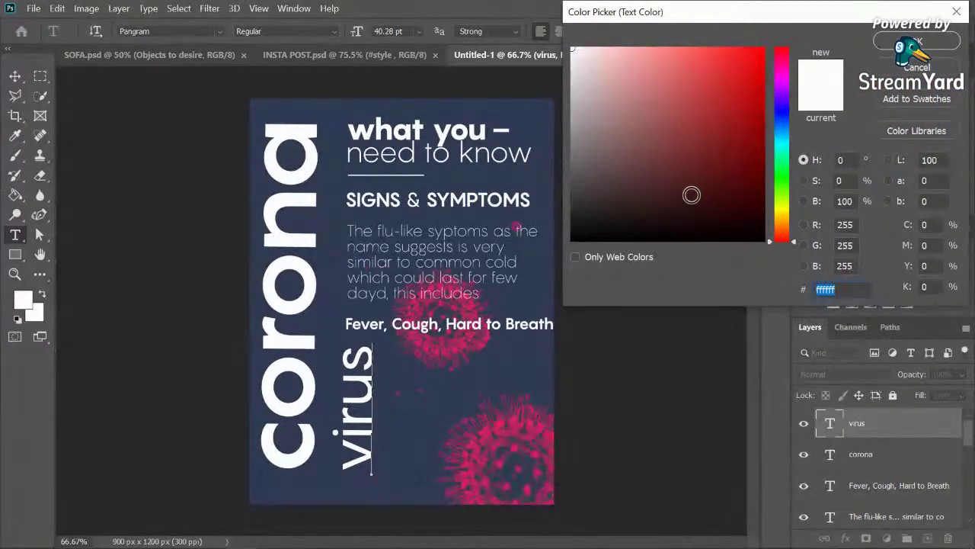
{"action": "key", "text": "BackSpace"}
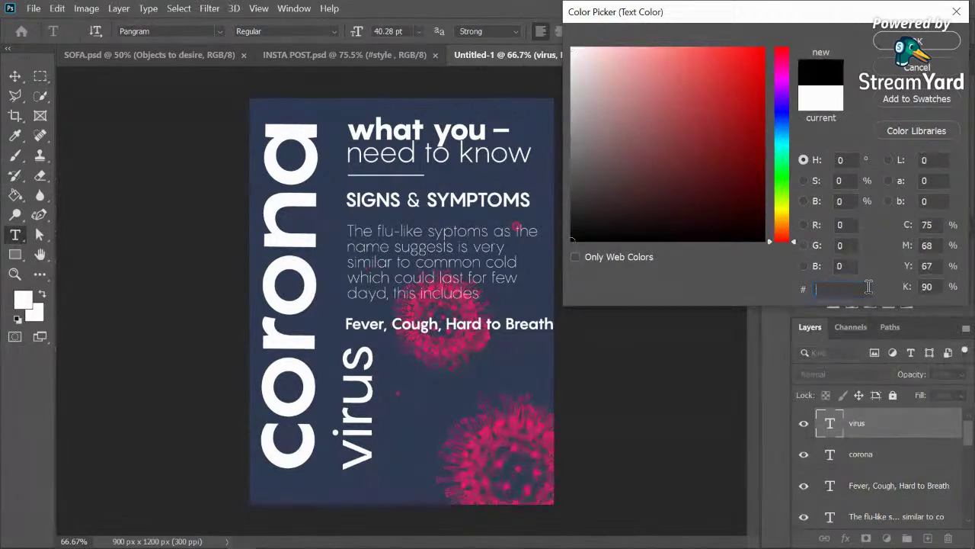
{"action": "type", "text": "ff"}
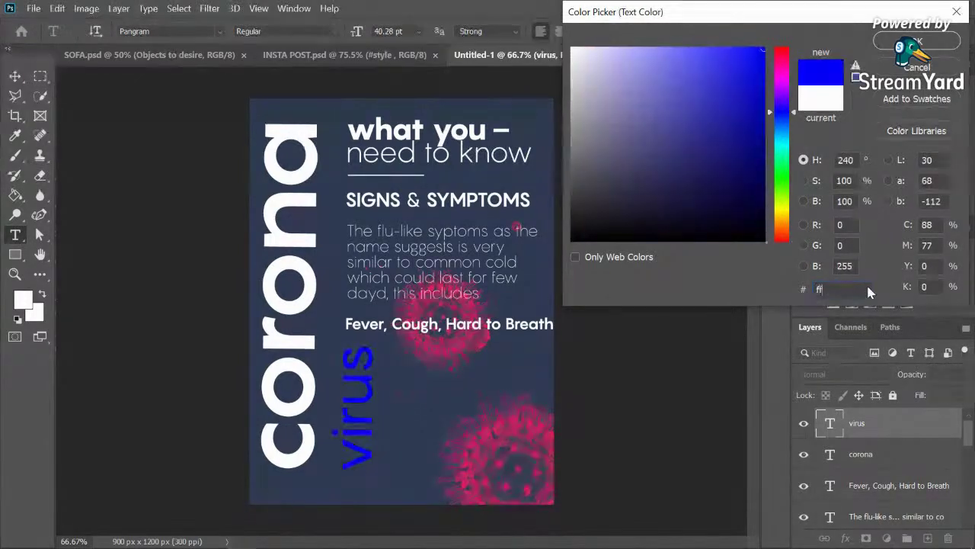
{"action": "type", "text": "1c5e"}
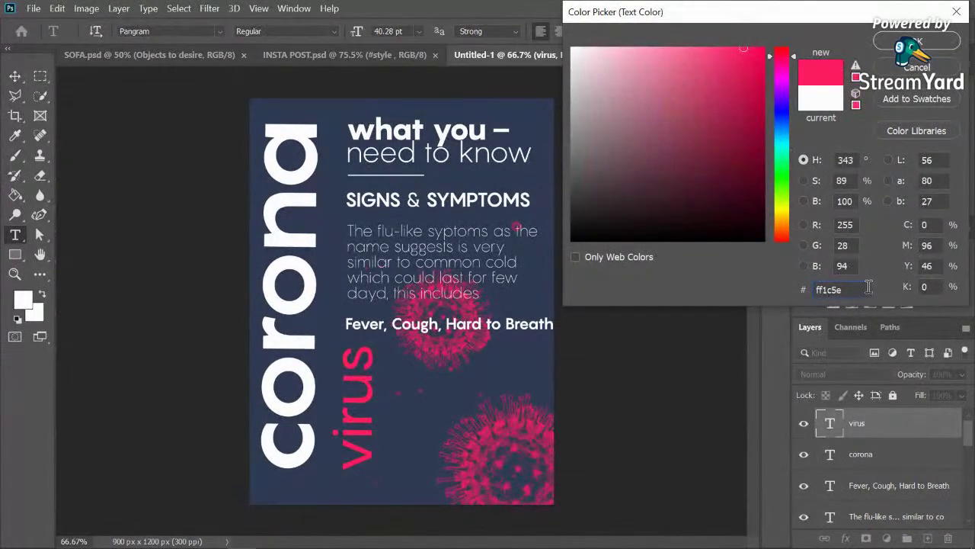
{"action": "key", "text": "Return"}
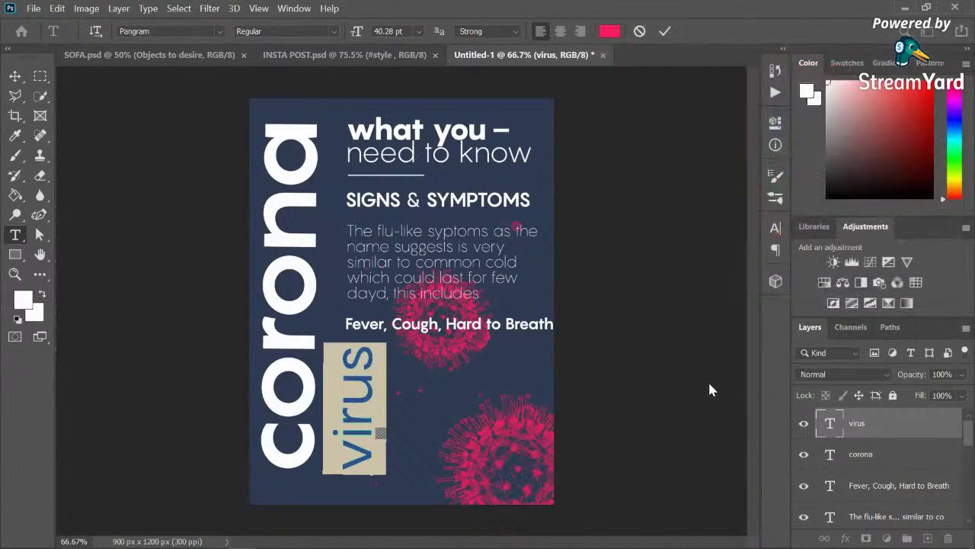
{"action": "key", "text": "ctrl+Return"}
{"action": "key", "text": "v"}
Step: Select the whole word "corona" on its layer and set its text color to ff1c5e
{"action": "left_click", "coordinate": [866, 459]}
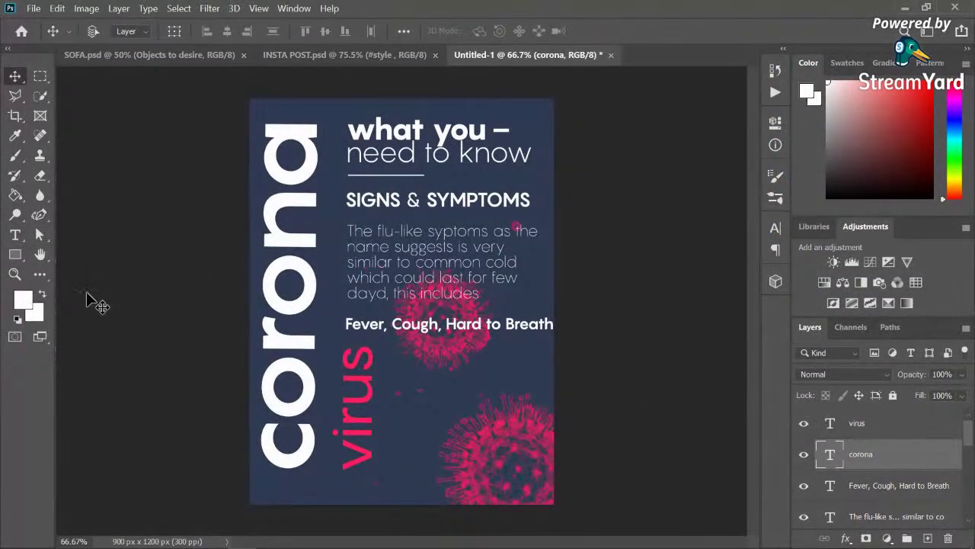
{"action": "left_click", "coordinate": [14, 235]}
{"action": "left_click", "coordinate": [277, 266]}
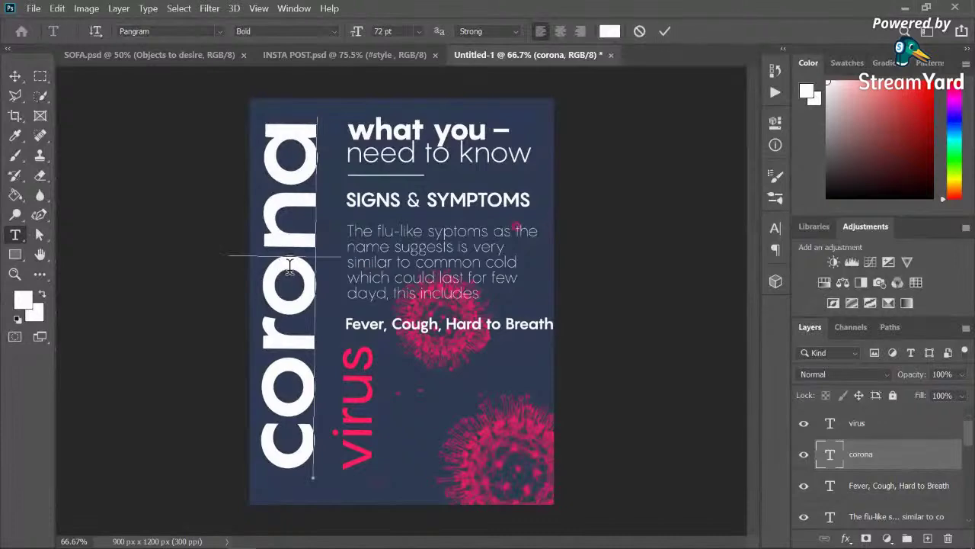
{"action": "left_click_drag", "start_coordinate": [275, 135], "coordinate": [288, 528]}
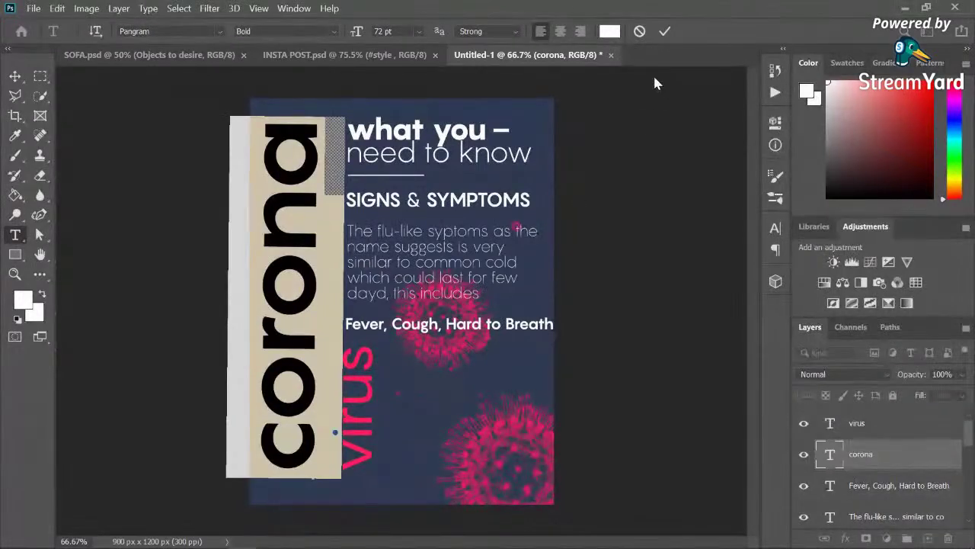
{"action": "left_click", "coordinate": [610, 31]}
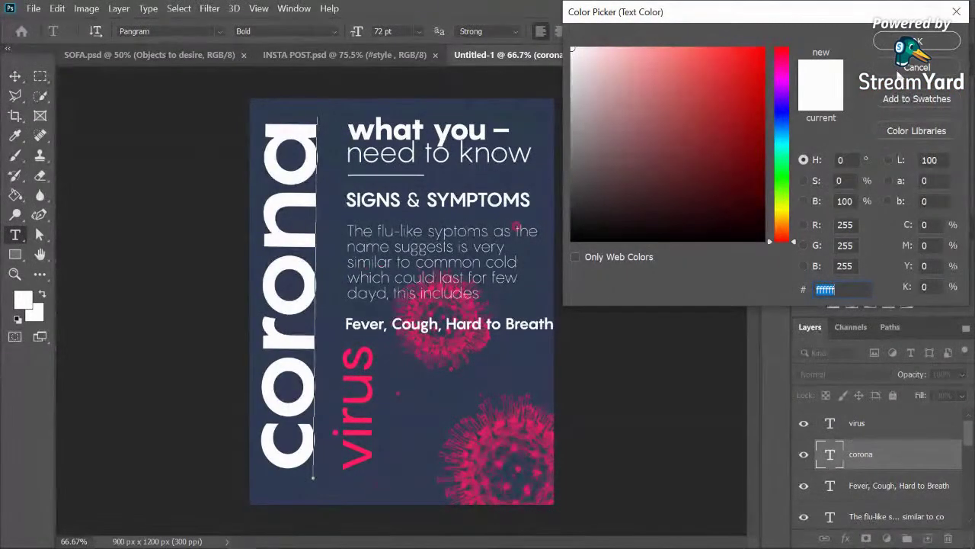
{"action": "left_click", "coordinate": [366, 394]}
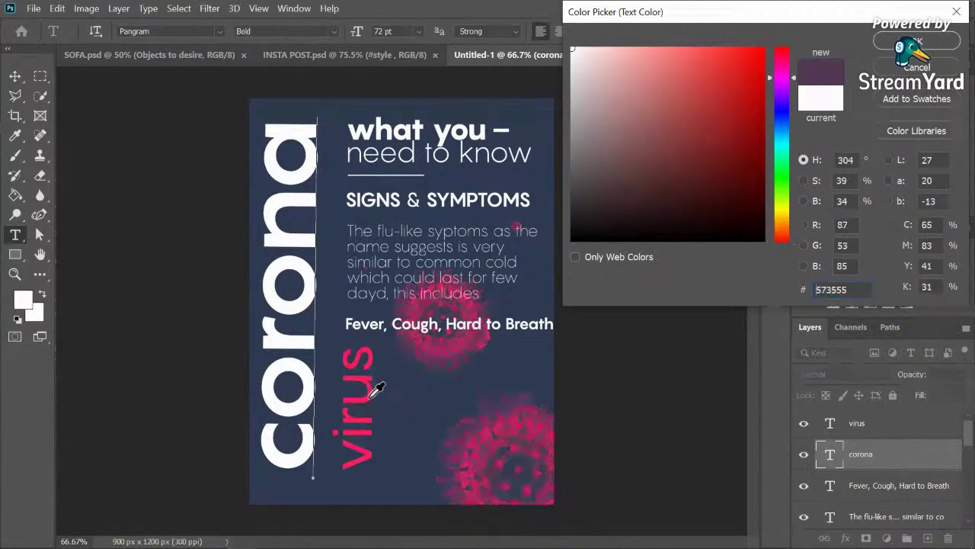
{"action": "left_click", "coordinate": [369, 375]}
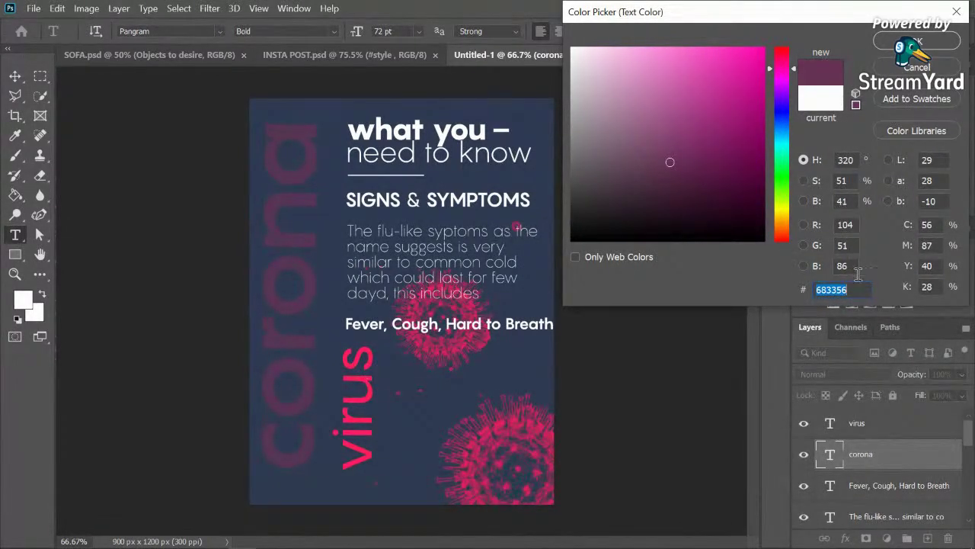
{"action": "key", "text": "BackSpace"}
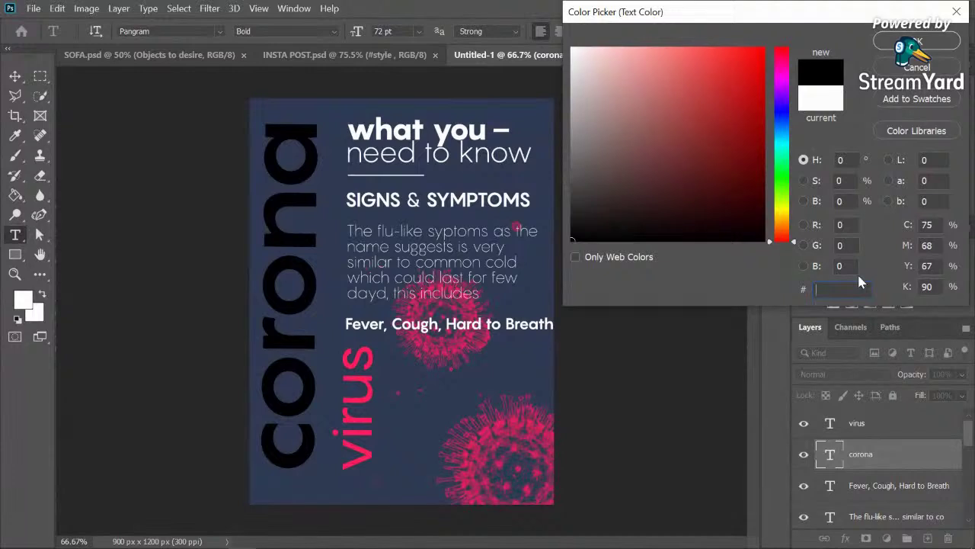
{"action": "type", "text": "ff1c"}
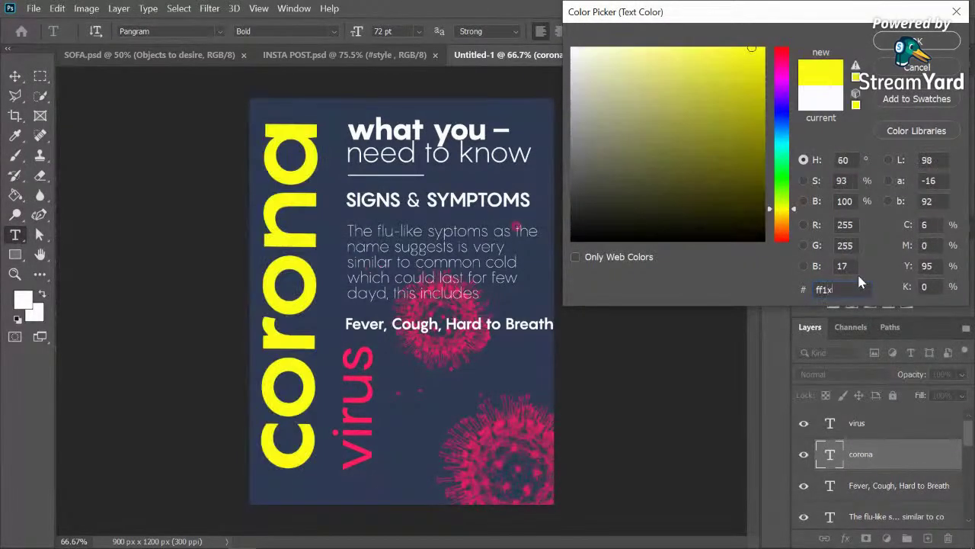
{"action": "type", "text": "5e"}
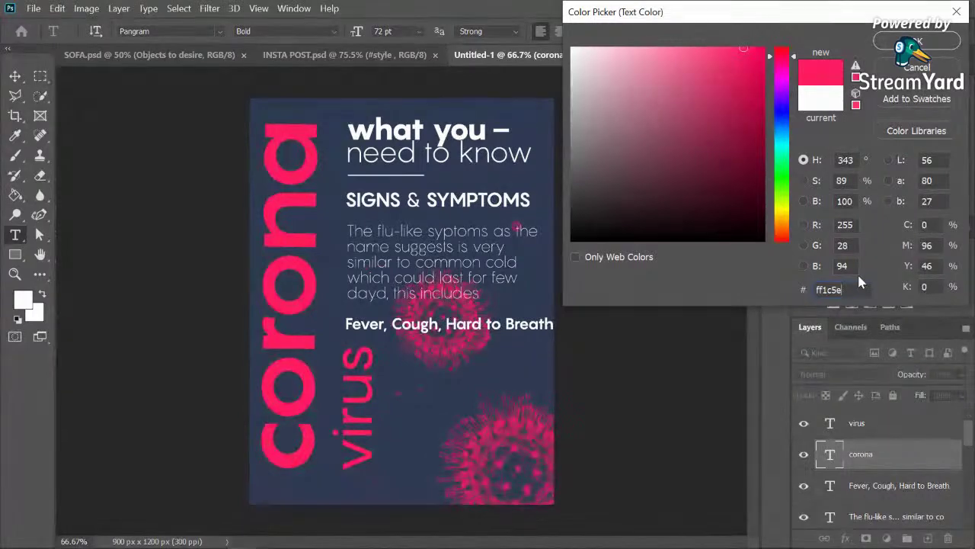
{"action": "key", "text": "Return"}
{"action": "left_click", "coordinate": [14, 75]}
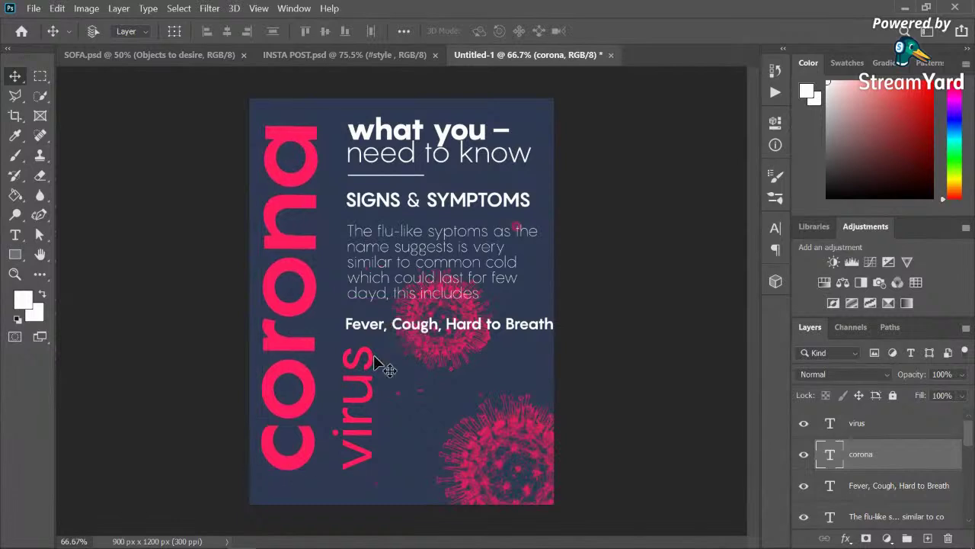
Step: Move the "virus" text slightly closer to the vertical "corona" title
{"action": "left_click", "coordinate": [825, 423]}
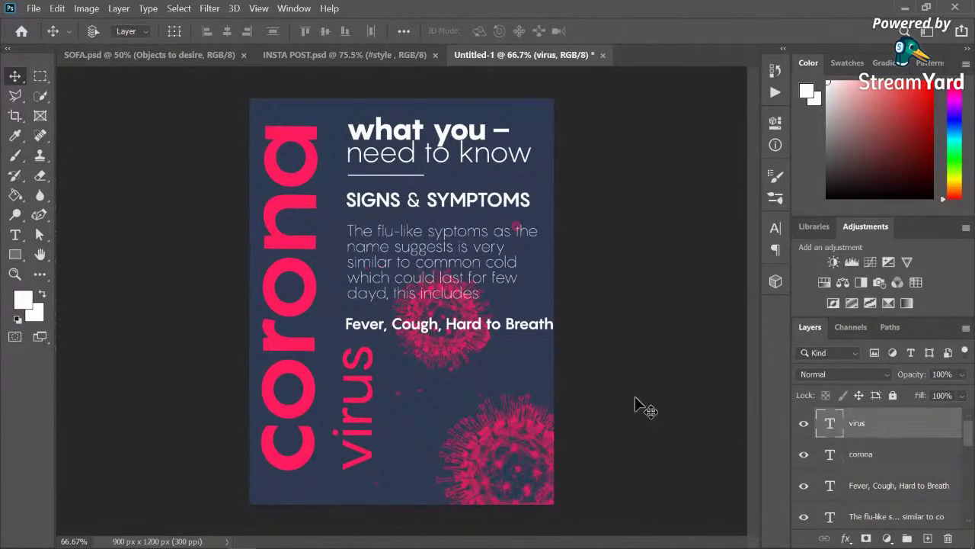
{"action": "left_click_drag", "start_coordinate": [357, 356], "coordinate": [346, 355]}
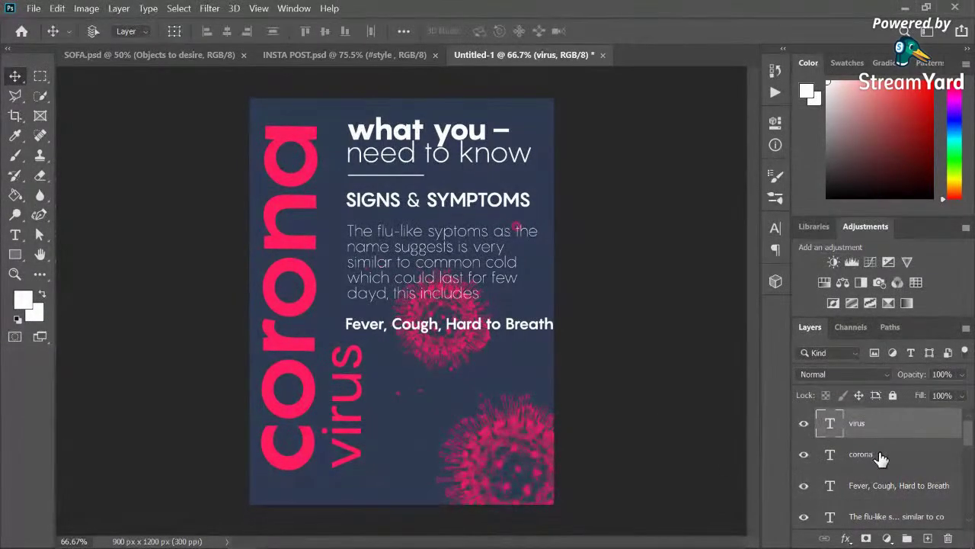
{"action": "left_click", "coordinate": [877, 488]}
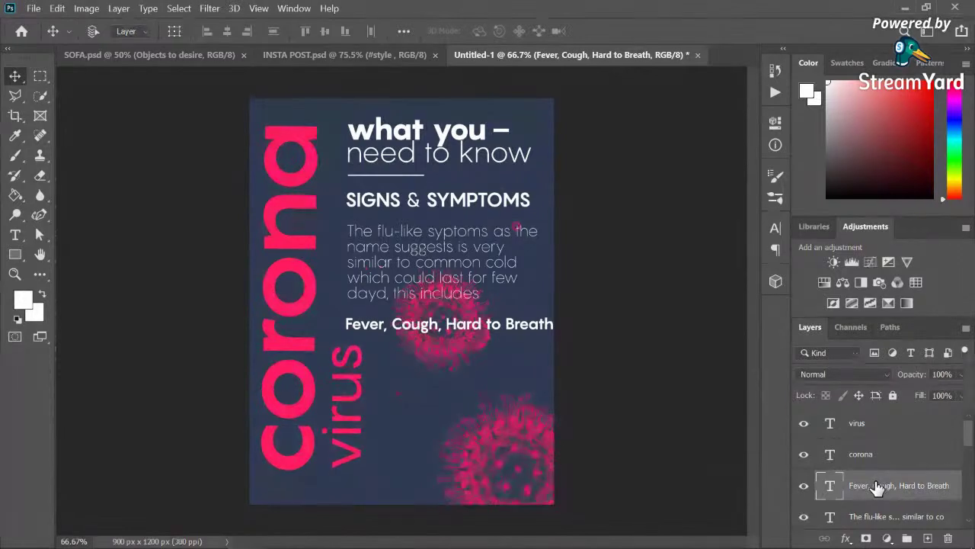
{"action": "left_click", "coordinate": [888, 518], "text": "shift"}
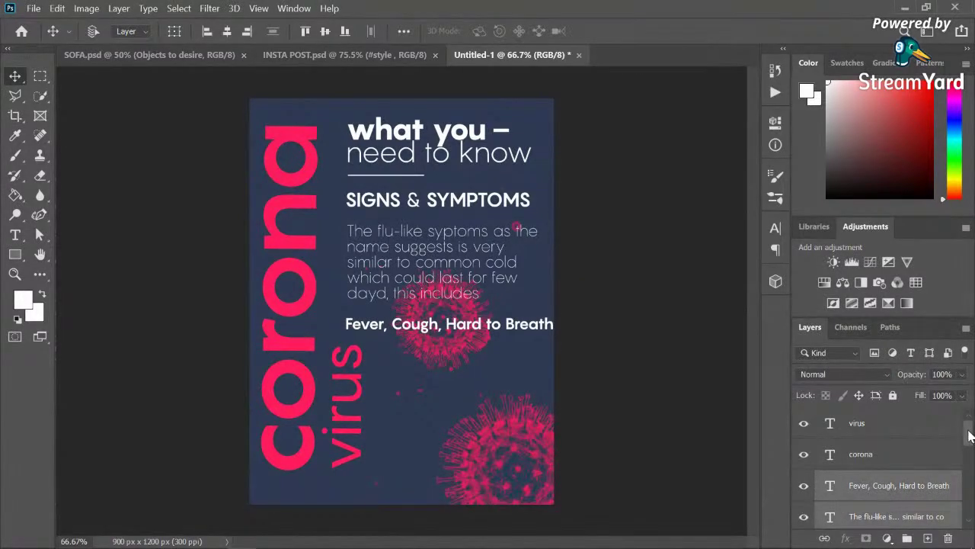
{"action": "scroll", "coordinate": [969, 439], "scroll_direction": "down", "scroll_amount": 1}
{"action": "scroll", "coordinate": [969, 442], "scroll_direction": "down", "scroll_amount": 2}
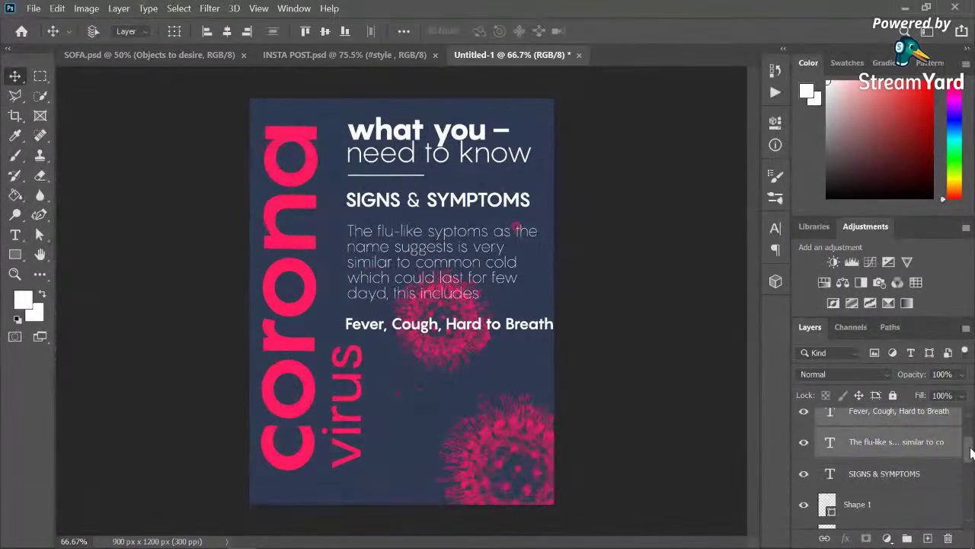
{"action": "left_click", "coordinate": [919, 478], "text": "shift"}
{"action": "scroll", "coordinate": [969, 448], "scroll_direction": "down", "scroll_amount": 3}
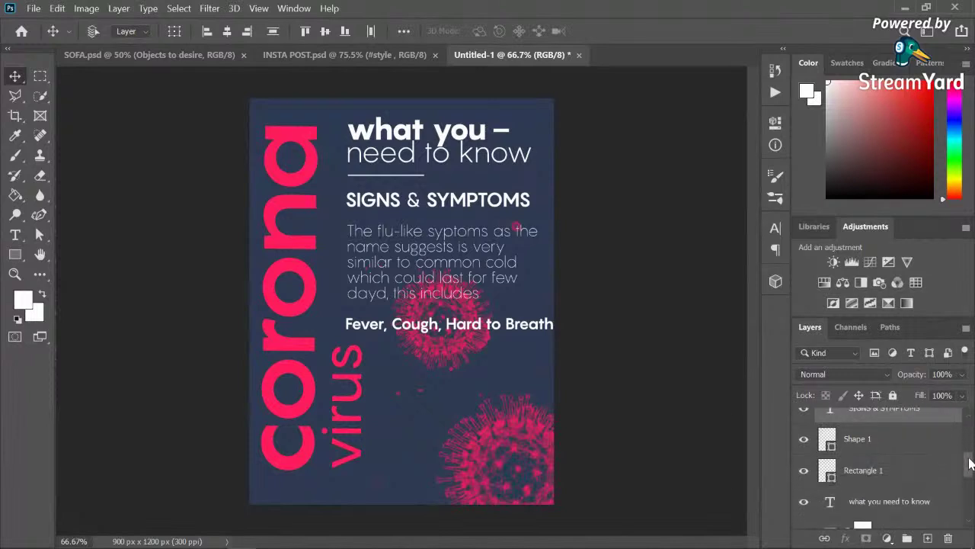
{"action": "left_click", "coordinate": [936, 478], "text": "shift"}
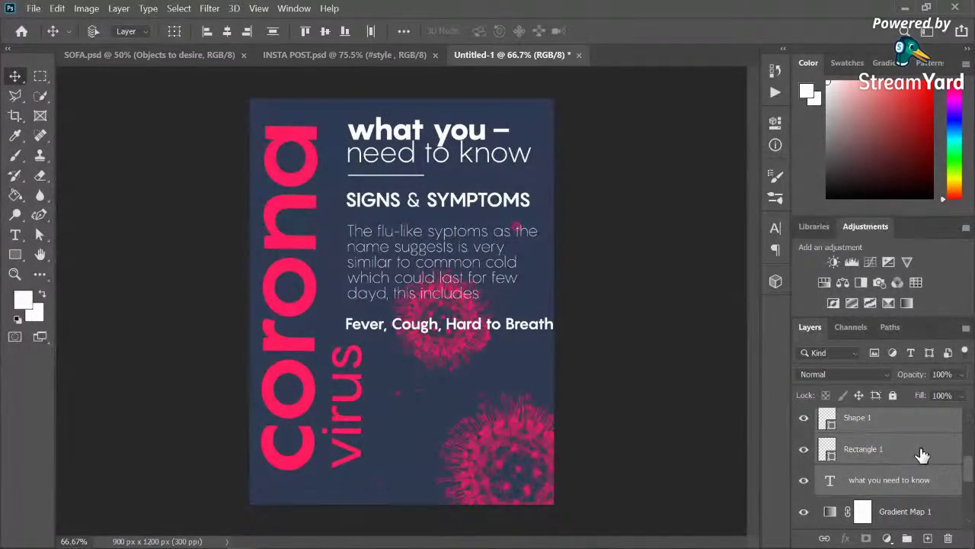
{"action": "left_click", "coordinate": [915, 449], "text": "shift"}
{"action": "left_click", "coordinate": [901, 429]}
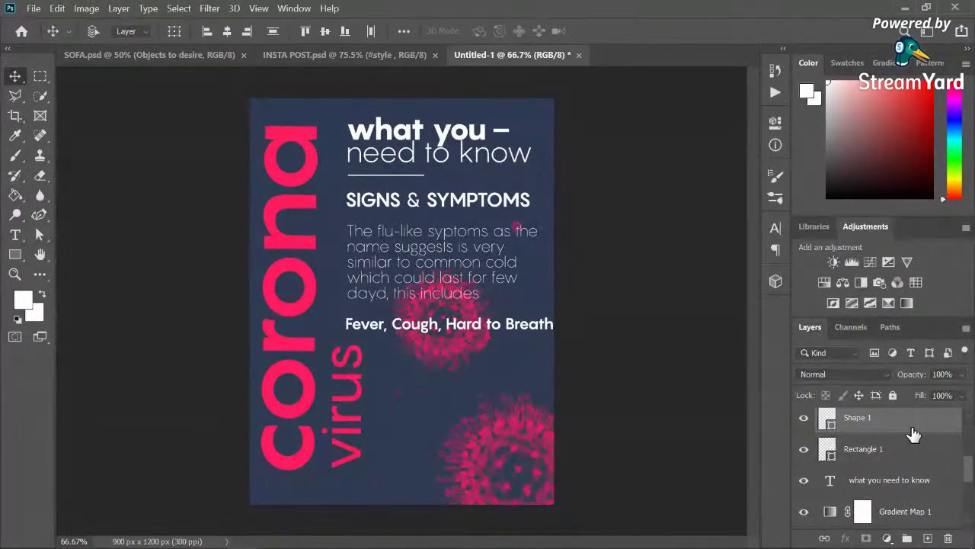
Step: Select the "SIGNS & SYMPTOMS", flu-like paragraph and "Fever, Cough, Hard to Breath" text layers together and shift them left toward the vertical title
{"action": "scroll", "coordinate": [911, 434], "scroll_direction": "up", "scroll_amount": 3}
{"action": "left_click", "coordinate": [899, 477]}
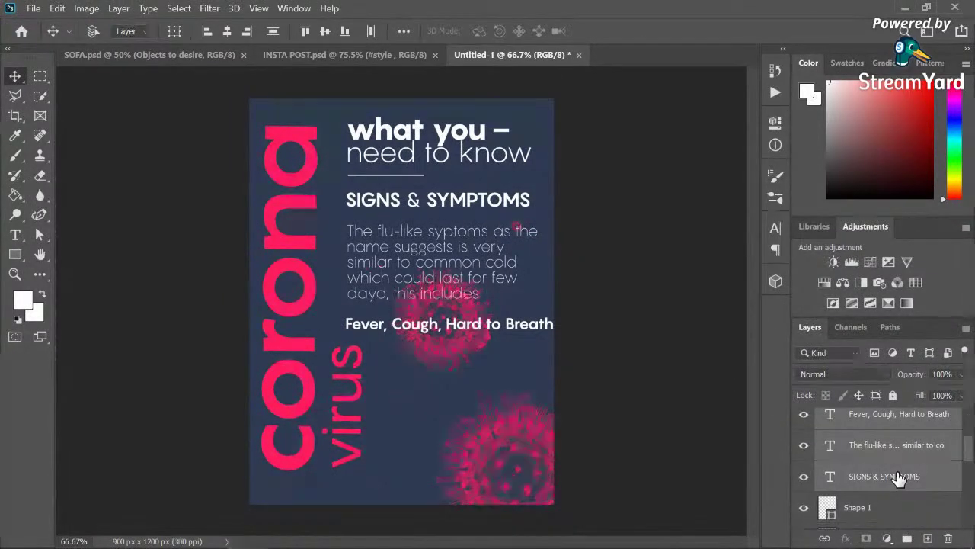
{"action": "key", "text": "Left"}
{"action": "key", "text": "Left"}
{"action": "key", "text": "Left"}
{"action": "key", "text": "Left"}
{"action": "key", "text": "Left"}
{"action": "key", "text": "Left"}
{"action": "key", "text": "Left"}
{"action": "key", "text": "Left"}
{"action": "key", "text": "Left"}
{"action": "key", "text": "Left"}
{"action": "key", "text": "Left"}
{"action": "key", "text": "Left"}
{"action": "key", "text": "Left"}
{"action": "key", "text": "Left"}
{"action": "key", "text": "Left"}
{"action": "key", "text": "Left"}
{"action": "key", "text": "Left"}
{"action": "key", "text": "Left"}
{"action": "key", "text": "Left"}
{"action": "key", "text": "Left"}
{"action": "key", "text": "Left"}
{"action": "key", "text": "Left"}
{"action": "key", "text": "Left"}
{"action": "key", "text": "Left"}
{"action": "key", "text": "Left"}
{"action": "key", "text": "Left"}
{"action": "key", "text": "Left"}
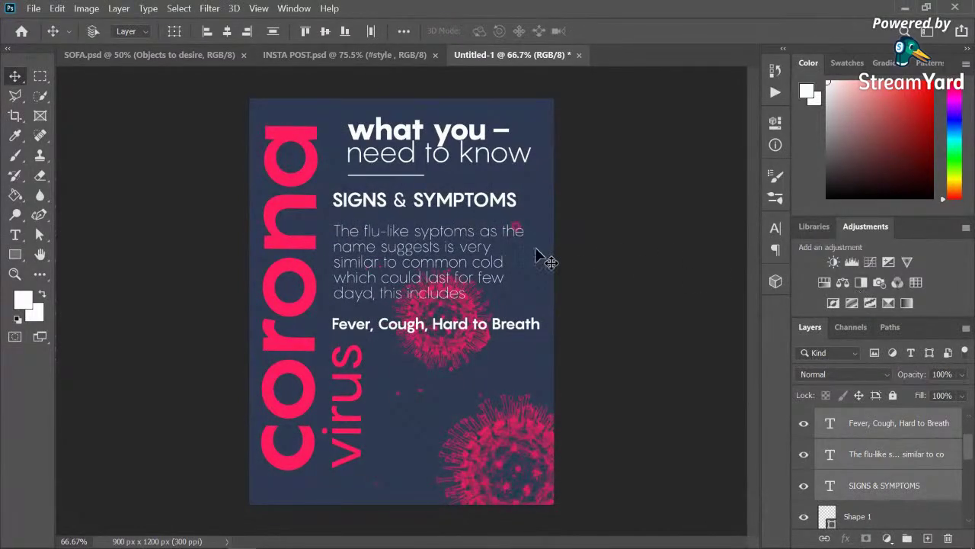
Step: Move the "what you need to know" heading left until it aligns with the left edge of the text below
{"action": "scroll", "coordinate": [937, 445], "scroll_direction": "down", "scroll_amount": 5}
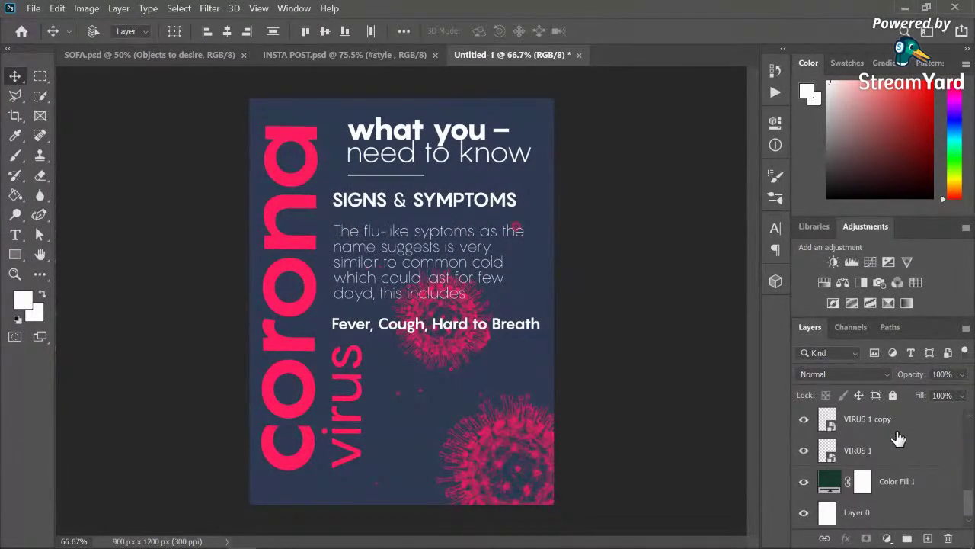
{"action": "scroll", "coordinate": [899, 438], "scroll_direction": "up", "scroll_amount": 3}
{"action": "left_click", "coordinate": [895, 451]}
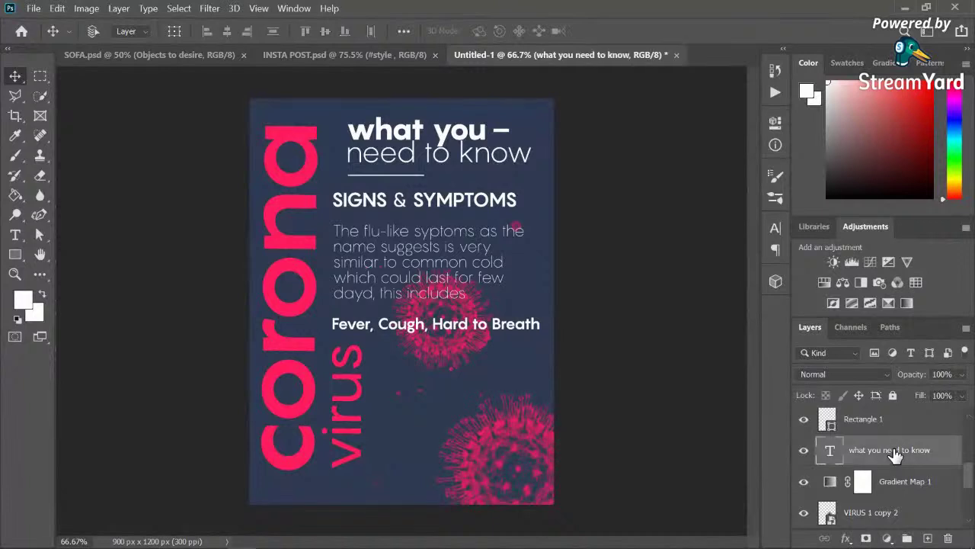
{"action": "key", "text": "Left"}
{"action": "key", "text": "Left"}
{"action": "key", "text": "Left"}
{"action": "key", "text": "Left"}
{"action": "key", "text": "Left"}
{"action": "key", "text": "Left"}
{"action": "key", "text": "Left"}
{"action": "key", "text": "Left"}
{"action": "key", "text": "Left"}
{"action": "key", "text": "Left"}
{"action": "key", "text": "Left"}
{"action": "key", "text": "Left"}
{"action": "key", "text": "Left"}
{"action": "key", "text": "Left"}
{"action": "key", "text": "Left"}
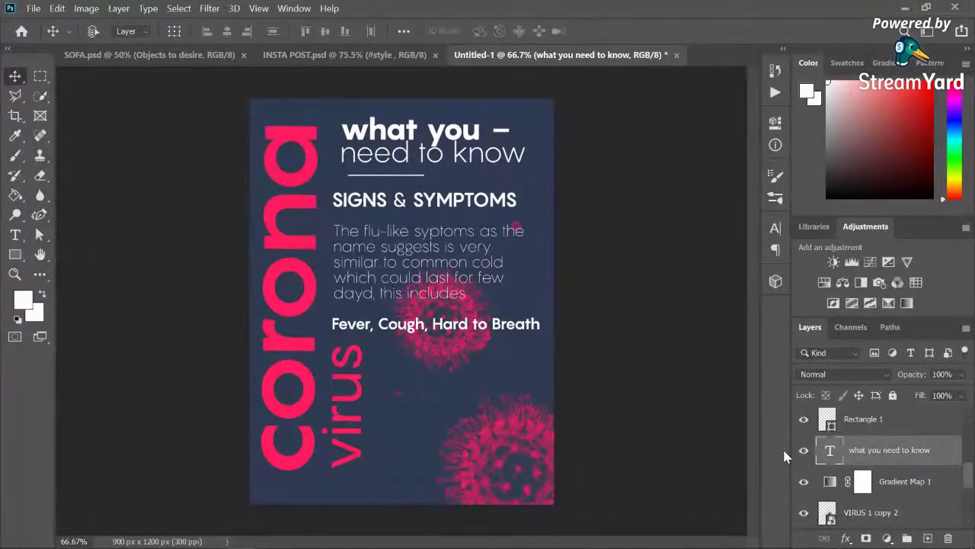
{"action": "key", "text": "Left"}
{"action": "key", "text": "Left"}
{"action": "key", "text": "Left"}
{"action": "key", "text": "Left"}
{"action": "key", "text": "Left"}
{"action": "key", "text": "Left"}
{"action": "key", "text": "Left"}
{"action": "key", "text": "Left"}
{"action": "key", "text": "Left"}
{"action": "key", "text": "Left"}
{"action": "key", "text": "Left"}
{"action": "key", "text": "Left"}
{"action": "key", "text": "Left"}
{"action": "key", "text": "Left"}
{"action": "key", "text": "Left"}
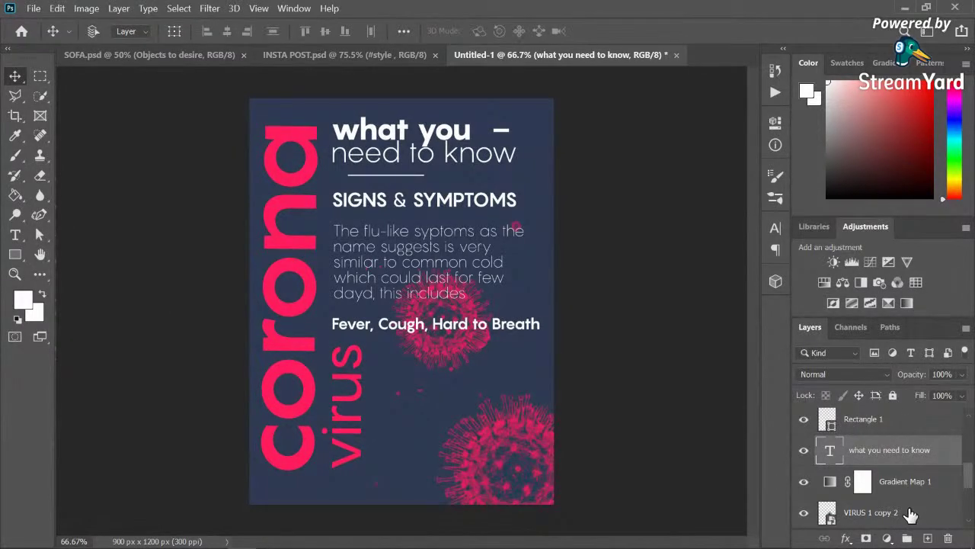
Step: Shift the heading's dash (Rectangle 1) and the divider line (Shape 1) left to line up with the moved heading
{"action": "left_click", "coordinate": [867, 420]}
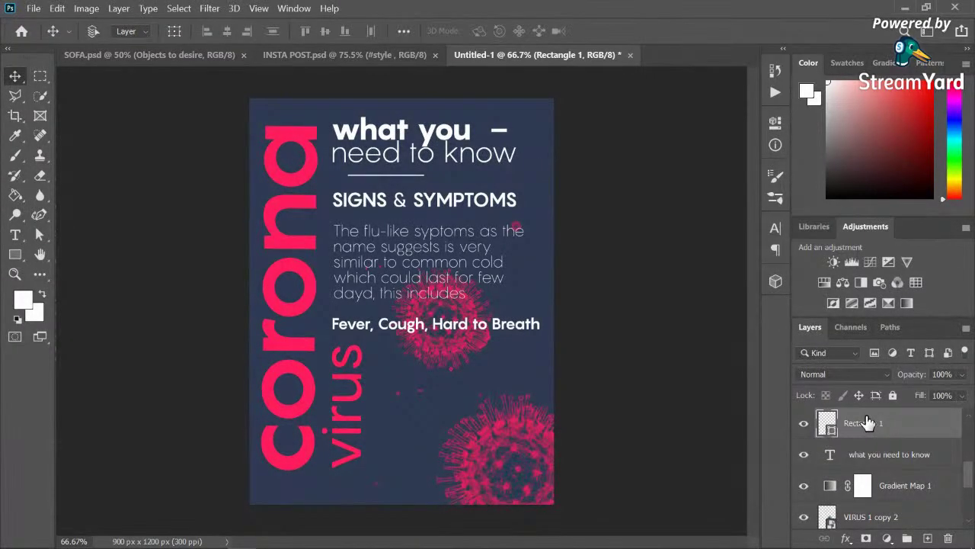
{"action": "key", "text": "shift+Left"}
{"action": "key", "text": "shift+Left"}
{"action": "key", "text": "shift+Left"}
{"action": "scroll", "coordinate": [897, 453], "scroll_direction": "up", "scroll_amount": 1}
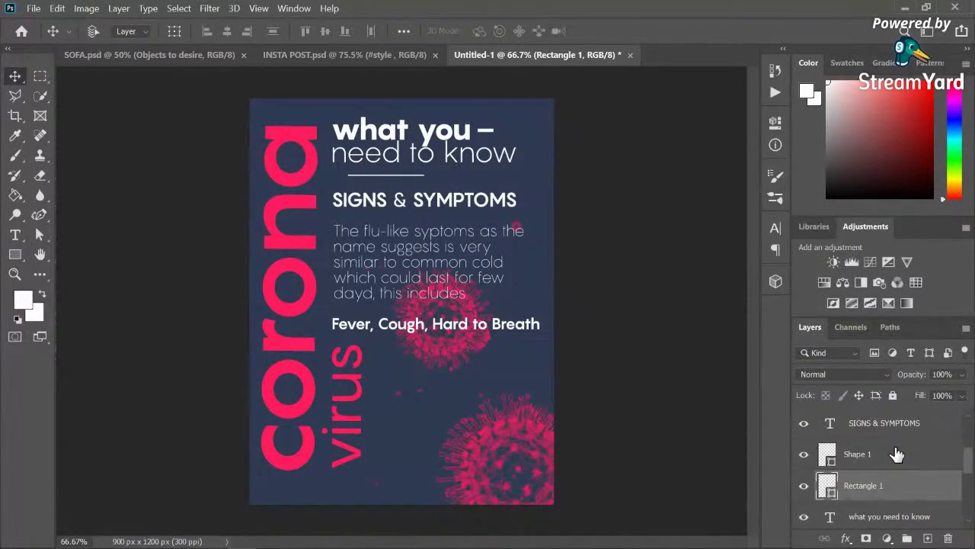
{"action": "left_click", "coordinate": [888, 455]}
{"action": "key", "text": "shift+Left"}
{"action": "key", "text": "shift+Left"}
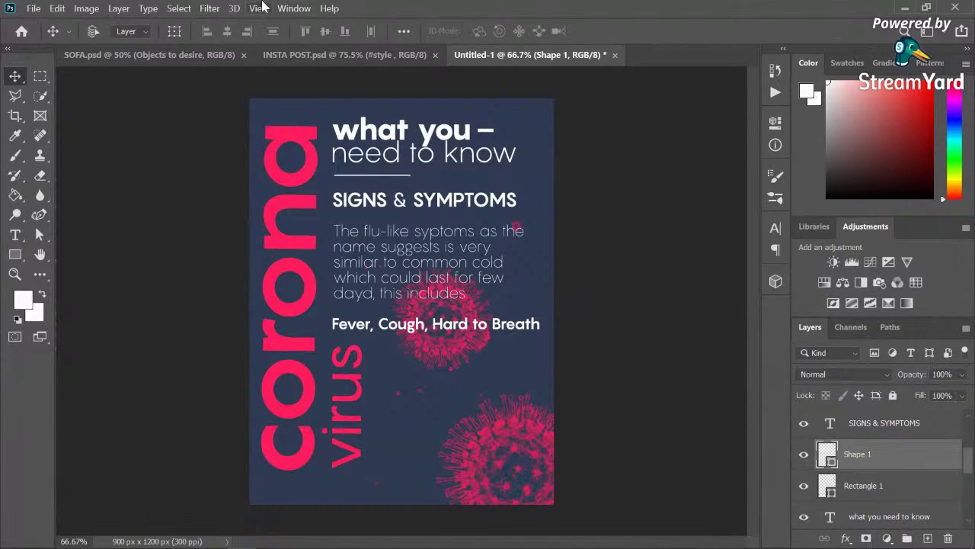
Step: Save the poster on the computer in the Day 5 folder as the template Corona.psdt with Maximize Compatibility
{"action": "left_click", "coordinate": [33, 9]}
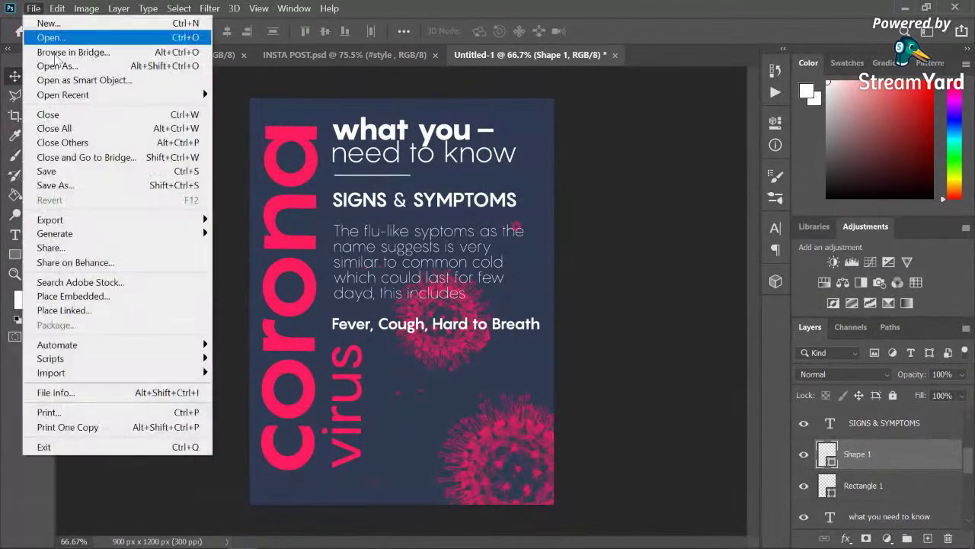
{"action": "left_click", "coordinate": [87, 185]}
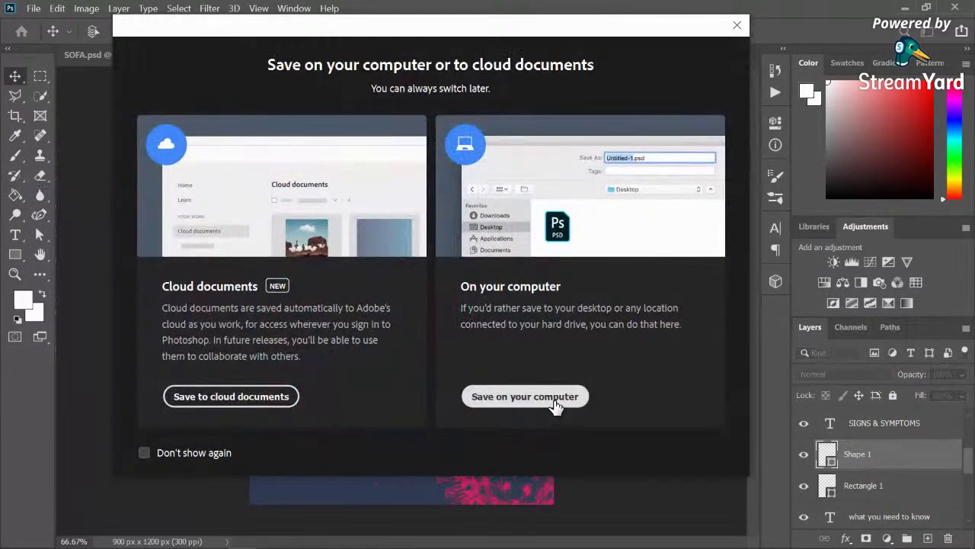
{"action": "left_click", "coordinate": [555, 402]}
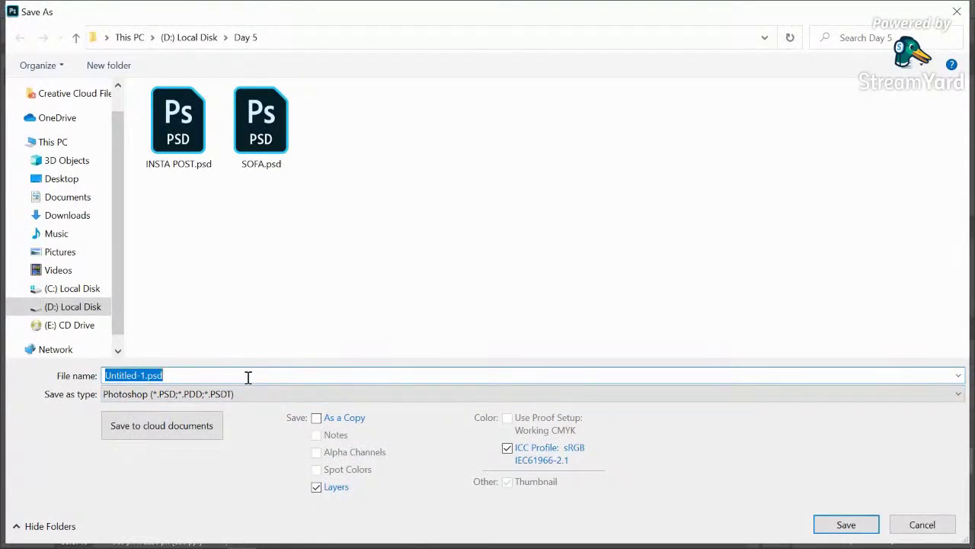
{"action": "key", "text": "BackSpace"}
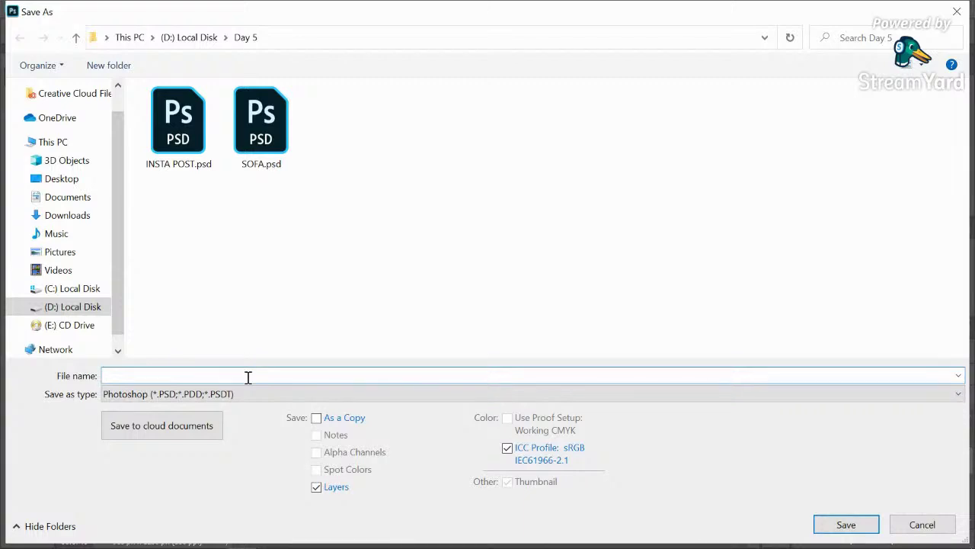
{"action": "type", "text": "Corona.psdt"}
{"action": "left_click", "coordinate": [846, 524]}
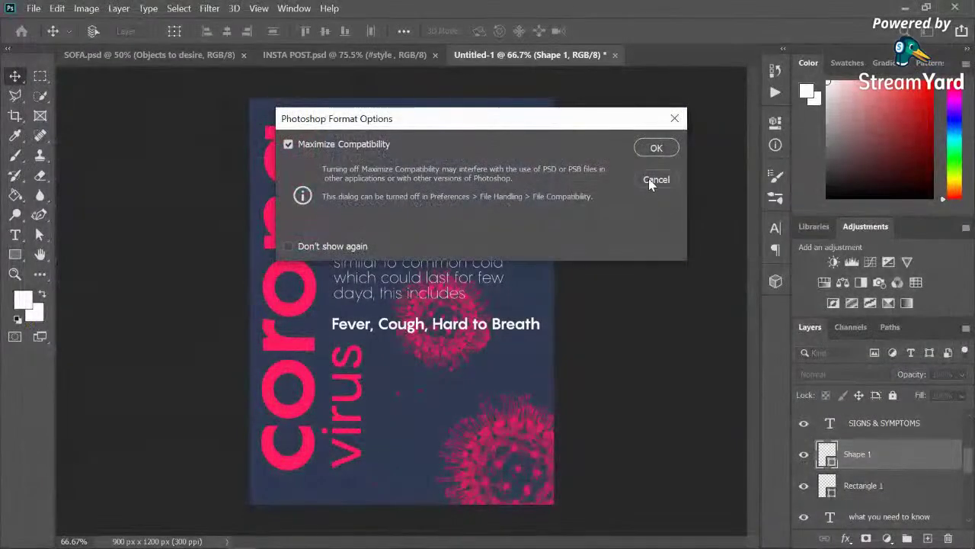
{"action": "left_click", "coordinate": [654, 148]}
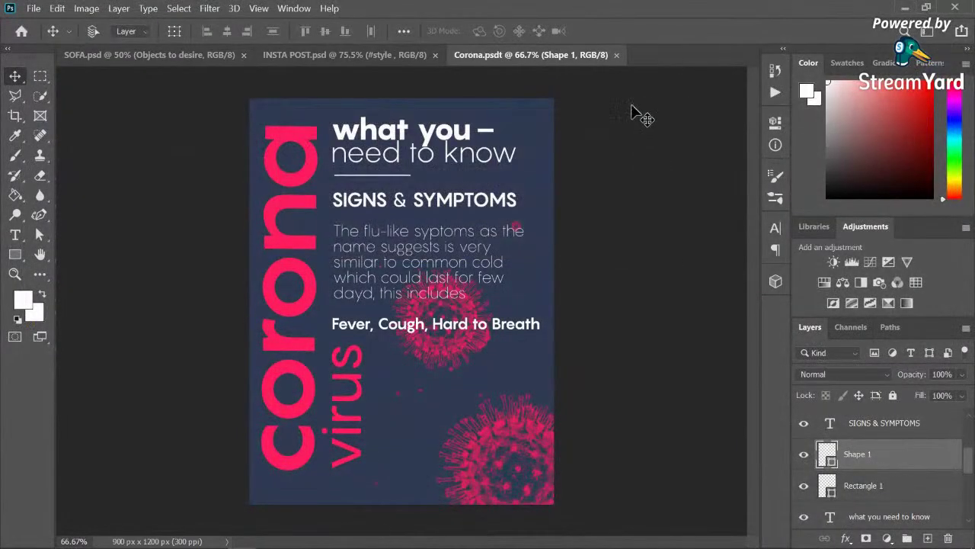
Step: Close the saved document and reopen Corona.psdt from the Day 5 folder in File Explorer
{"action": "left_click", "coordinate": [616, 55]}
{"action": "left_click", "coordinate": [902, 9]}
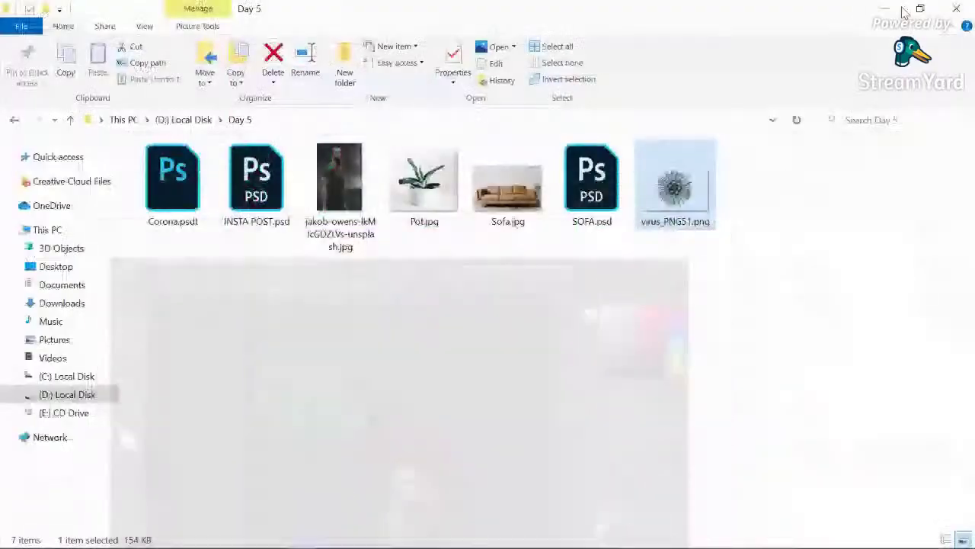
{"action": "left_click", "coordinate": [887, 8]}
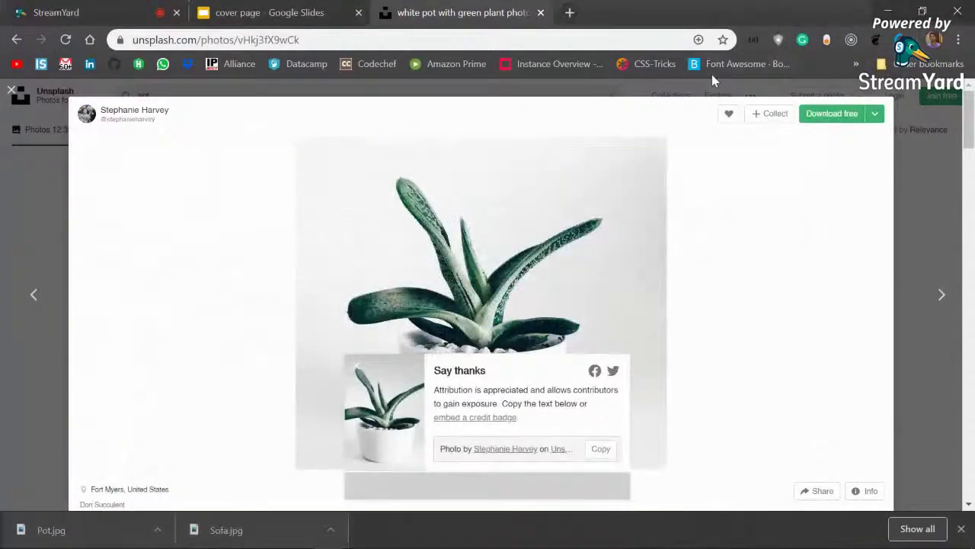
{"action": "left_click", "coordinate": [885, 9]}
{"action": "left_click", "coordinate": [296, 538]}
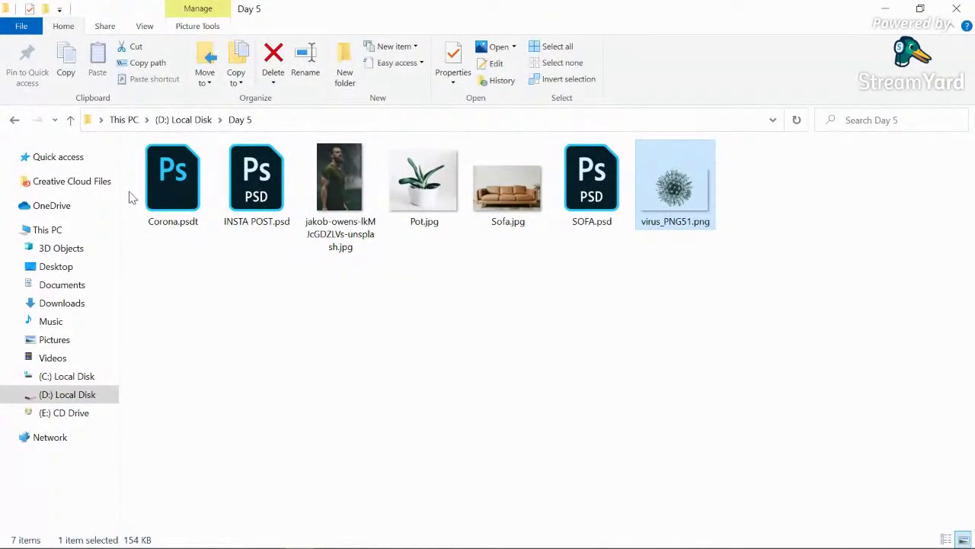
{"action": "left_click", "coordinate": [143, 198]}
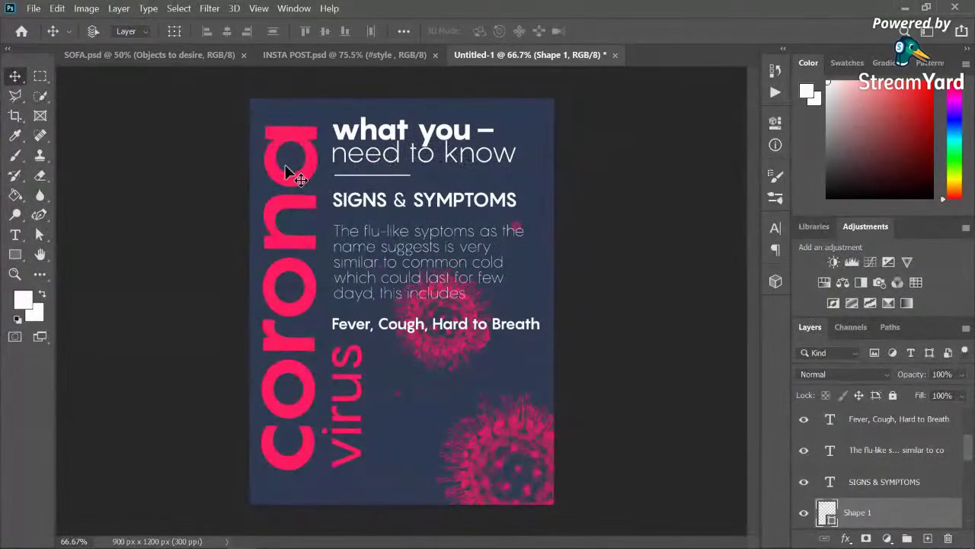
Step: Delete the "Fever, Cough, Hard to Breath" text layer from the reopened poster
{"action": "left_click", "coordinate": [14, 235]}
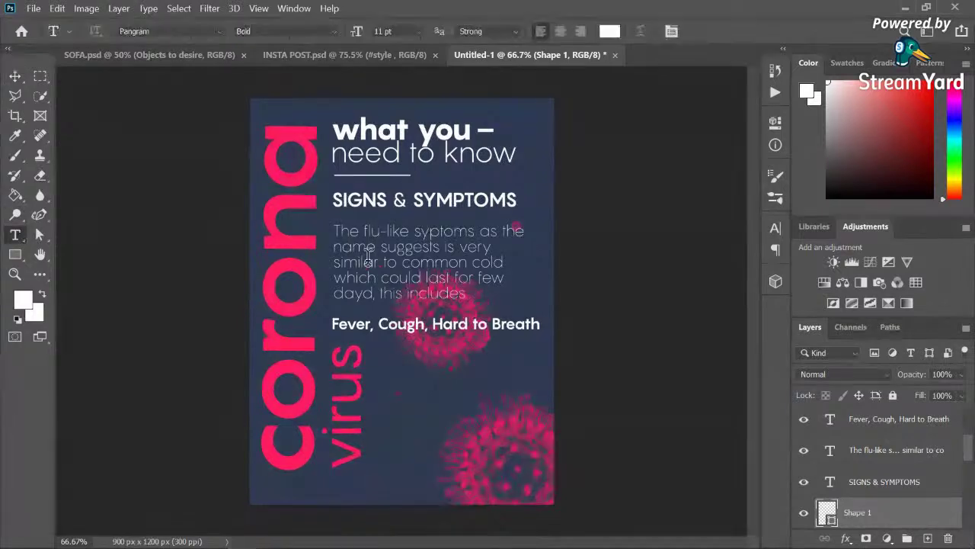
{"action": "left_click", "coordinate": [465, 324]}
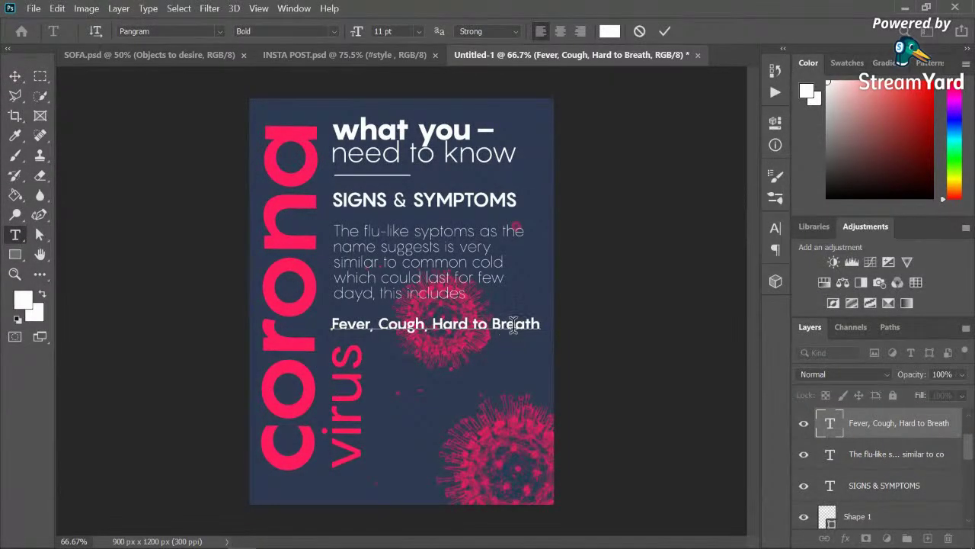
{"action": "left_click_drag", "start_coordinate": [880, 426], "coordinate": [948, 537]}
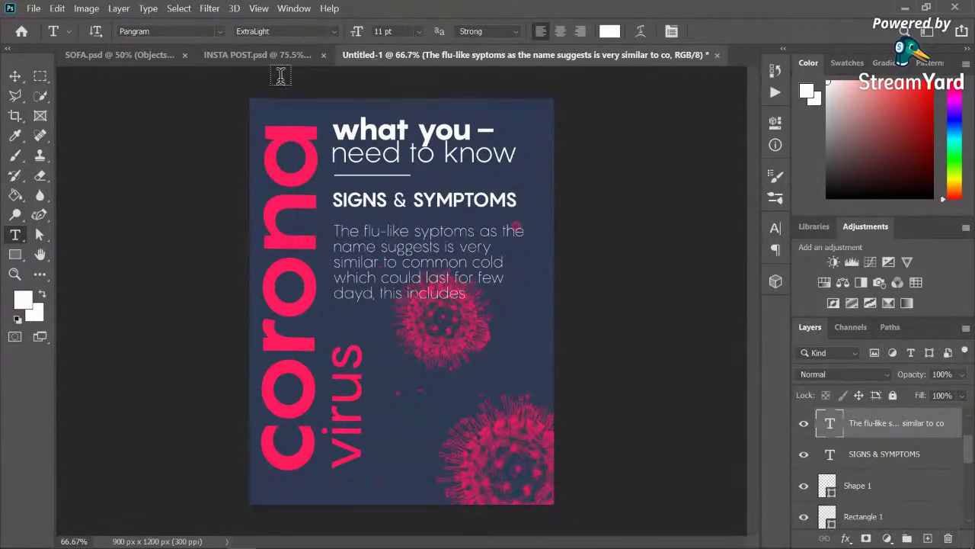
Step: Save the edited poster on the computer in the Day 5 folder as corona2.psd, accepting the format options
{"action": "key", "text": "ctrl+s"}
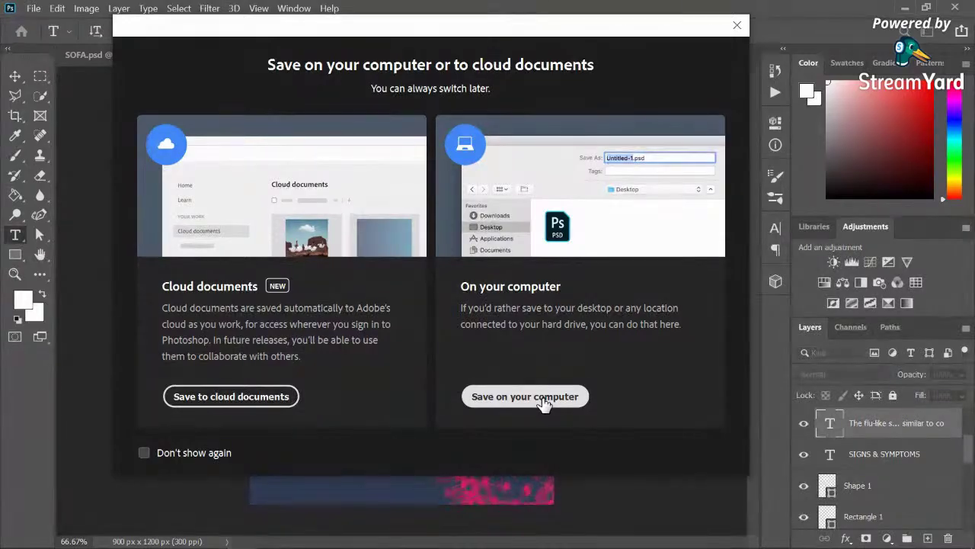
{"action": "left_click", "coordinate": [543, 403]}
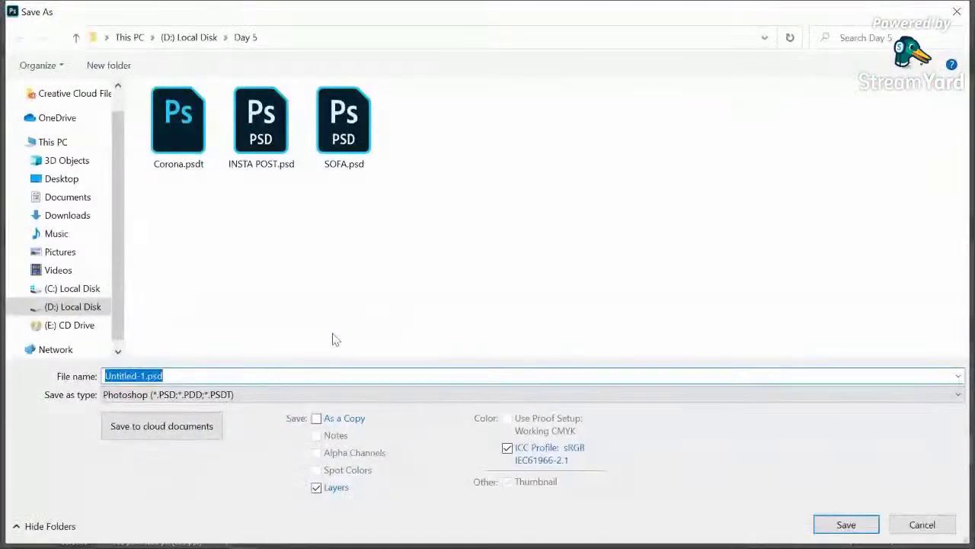
{"action": "key", "text": "BackSpace"}
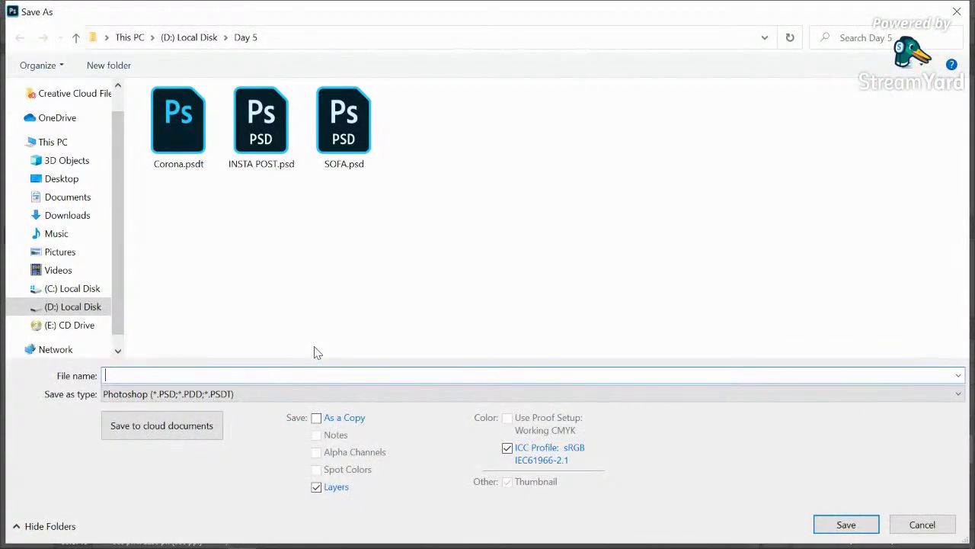
{"action": "type", "text": "c"}
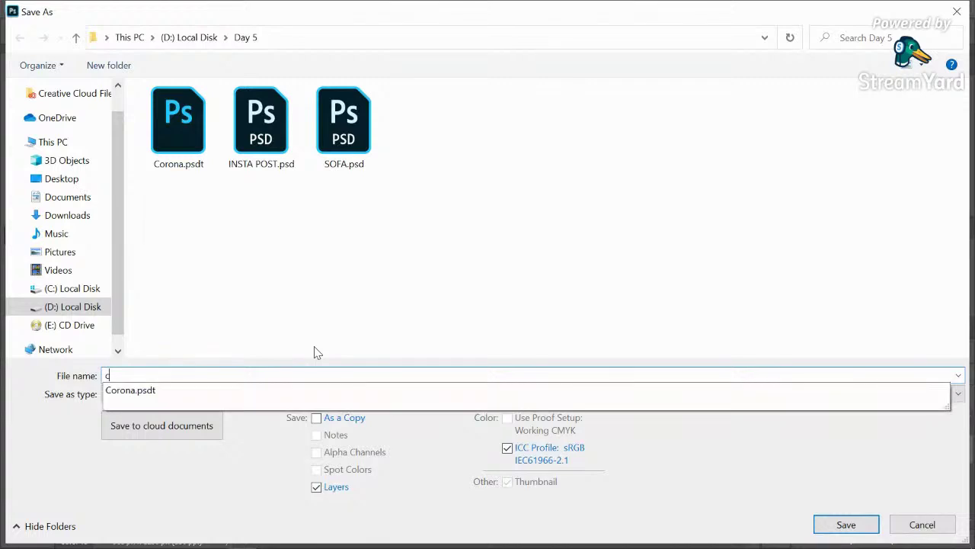
{"action": "type", "text": "orona2.psd"}
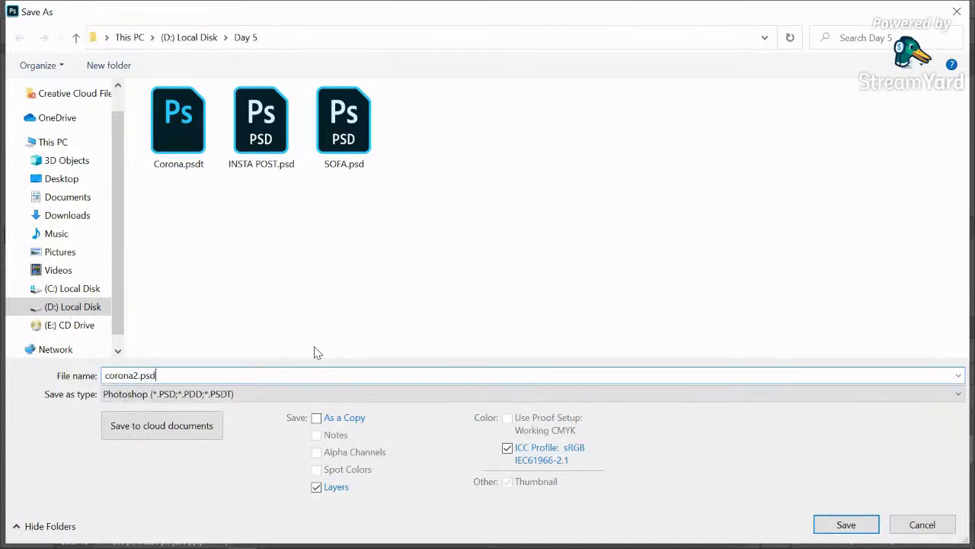
{"action": "key", "text": "Return"}
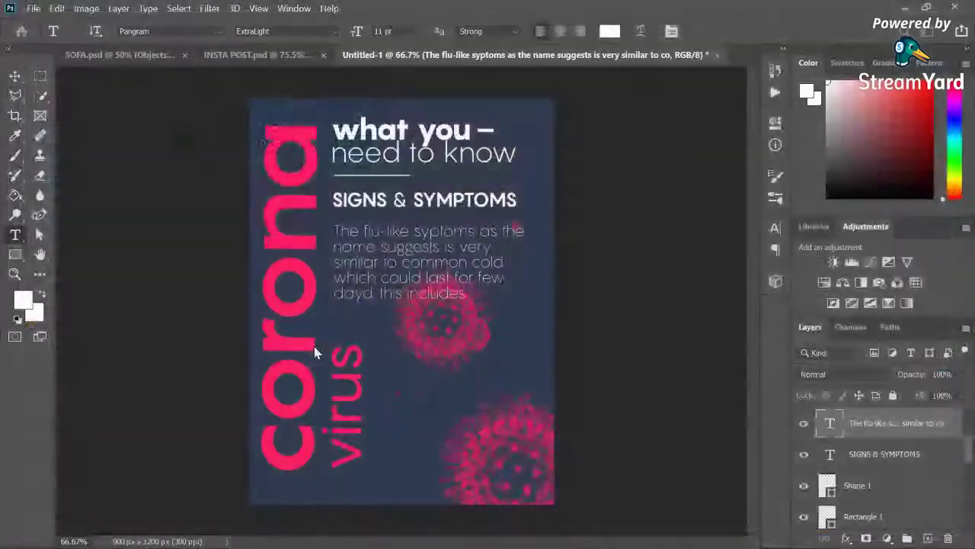
{"action": "left_click", "coordinate": [646, 149]}
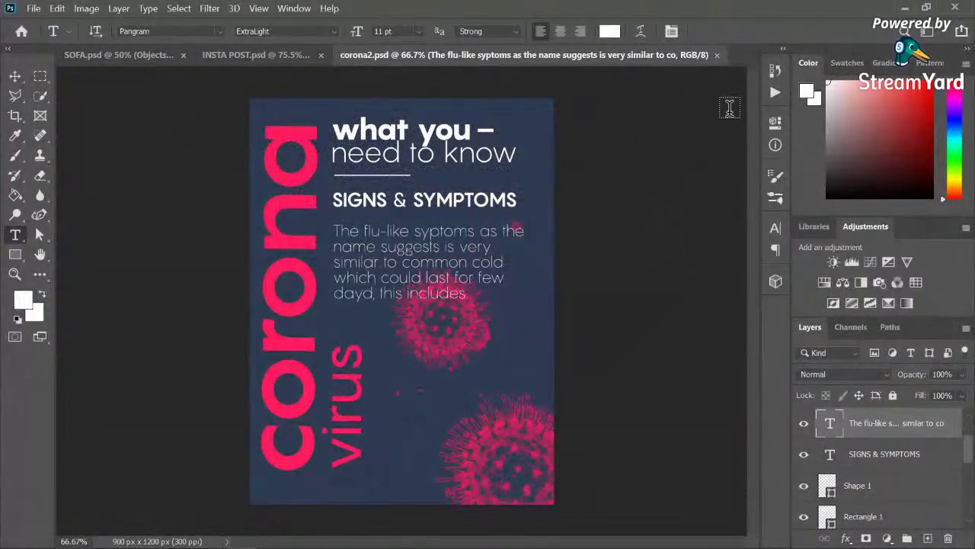
Step: Close corona2.psd and open both the template Corona.psdt and corona2.psd from the Day 5 folder in File Explorer
{"action": "left_click", "coordinate": [716, 56]}
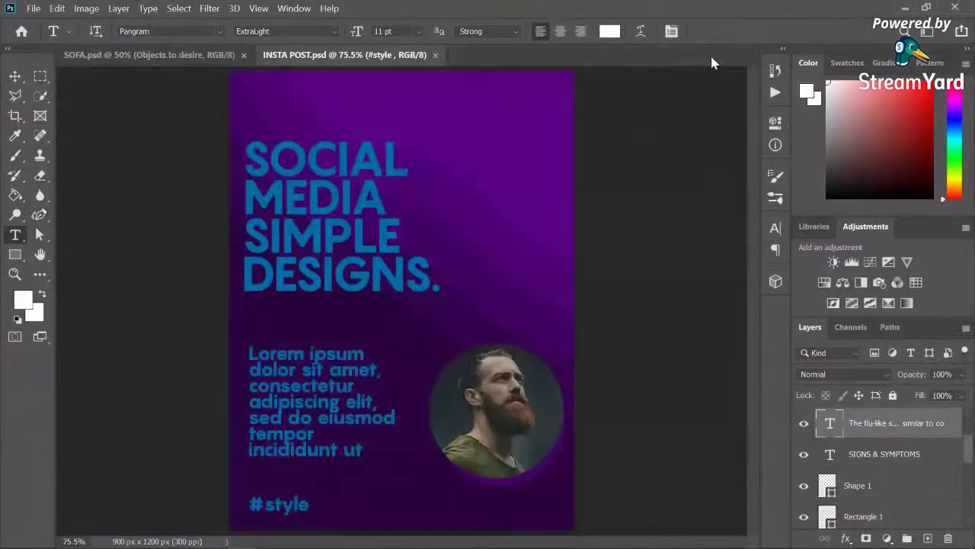
{"action": "left_click", "coordinate": [905, 7]}
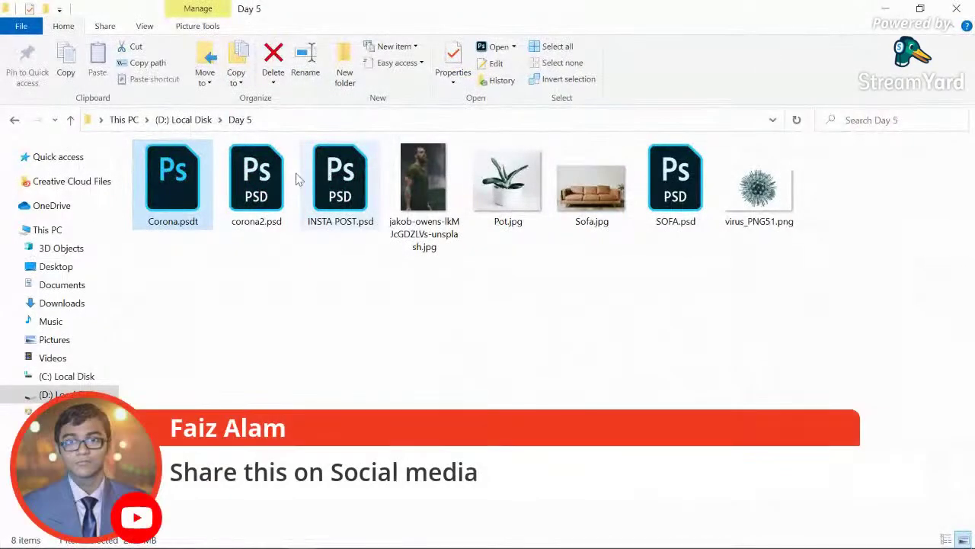
{"action": "double_click", "coordinate": [182, 183]}
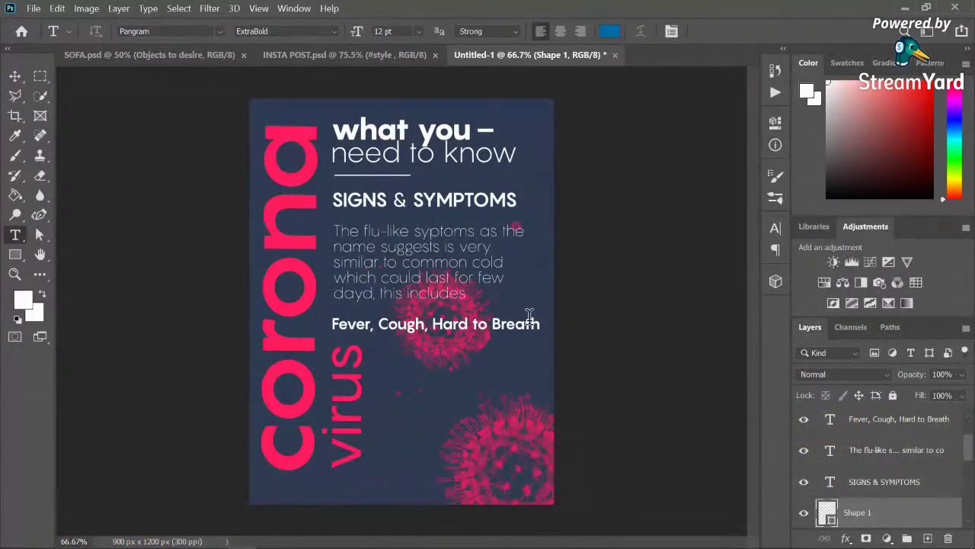
{"action": "left_click", "coordinate": [905, 7]}
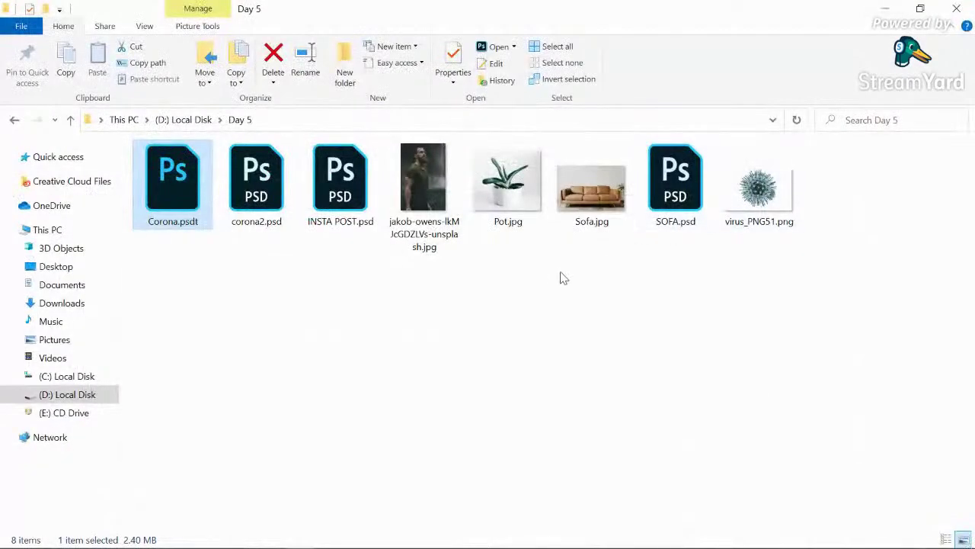
{"action": "double_click", "coordinate": [271, 217]}
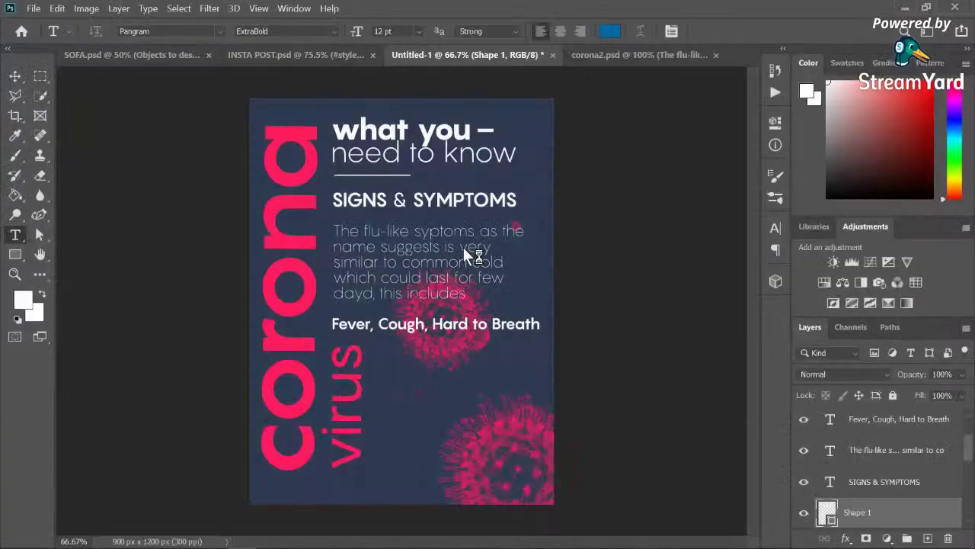
Step: Delete the "The flu-like syptoms" paragraph text layer from corona2.psd and save the file
{"action": "left_click", "coordinate": [14, 76]}
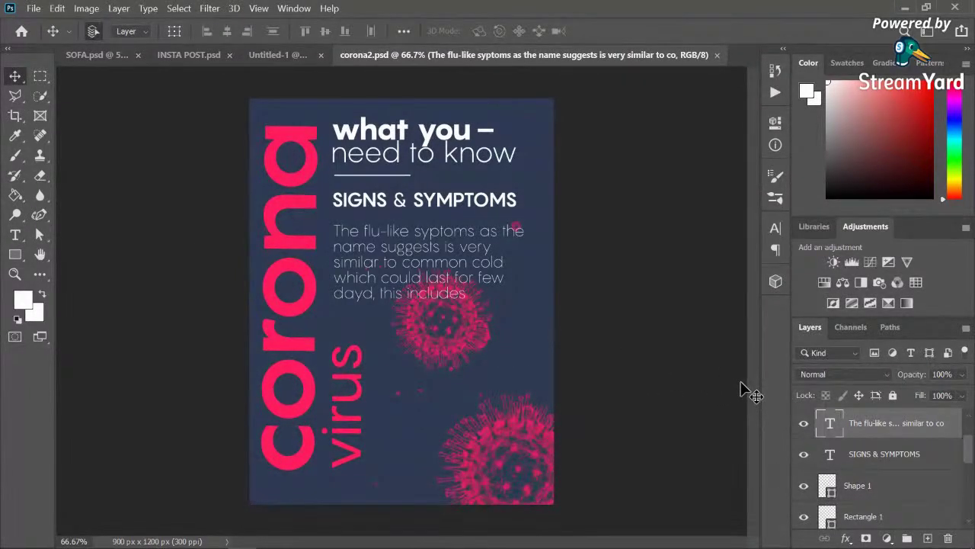
{"action": "left_click_drag", "start_coordinate": [397, 276], "coordinate": [413, 288]}
{"action": "left_click_drag", "start_coordinate": [912, 421], "coordinate": [947, 538]}
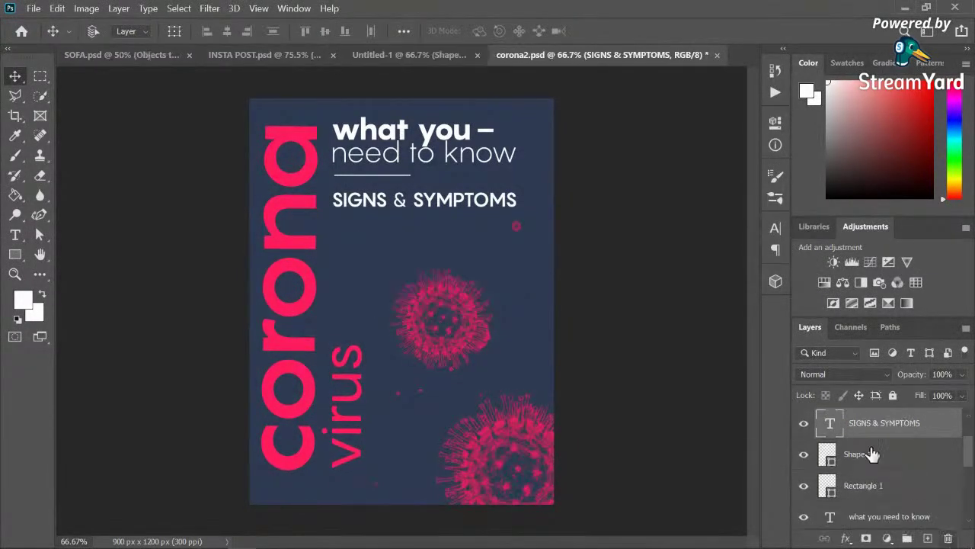
{"action": "key", "text": "ctrl+s"}
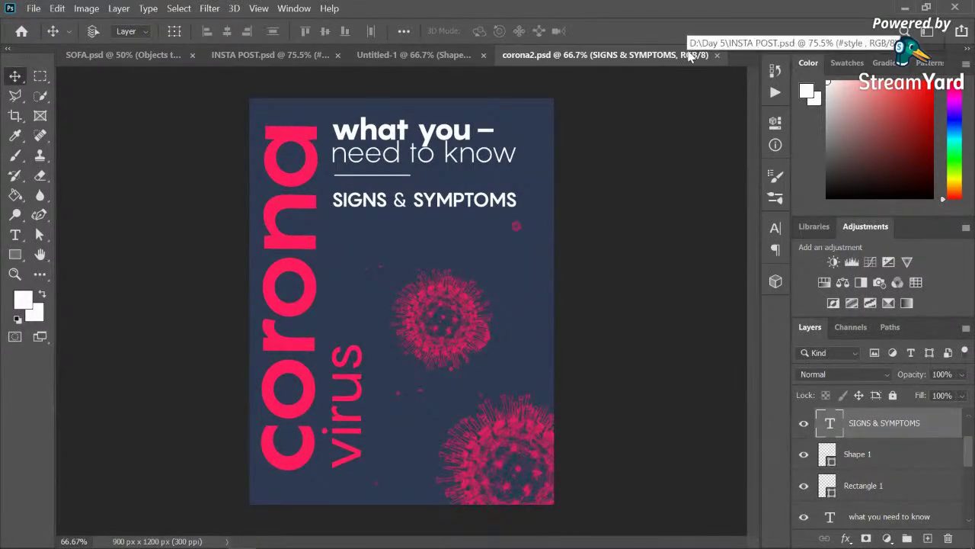
Step: Close corona2.psd and reopen it from the Day 5 folder in File Explorer to check the saved edit
{"action": "left_click", "coordinate": [715, 54]}
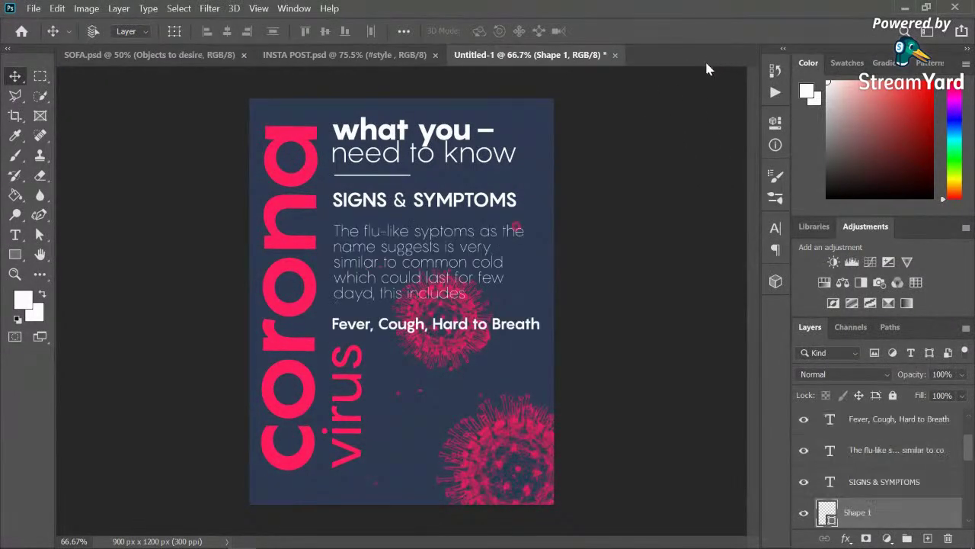
{"action": "left_click", "coordinate": [904, 7]}
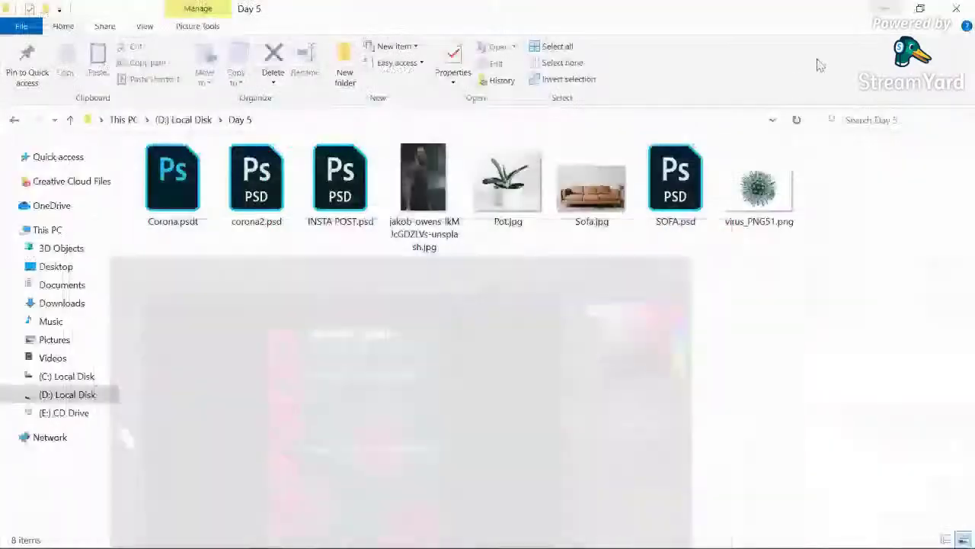
{"action": "double_click", "coordinate": [243, 194]}
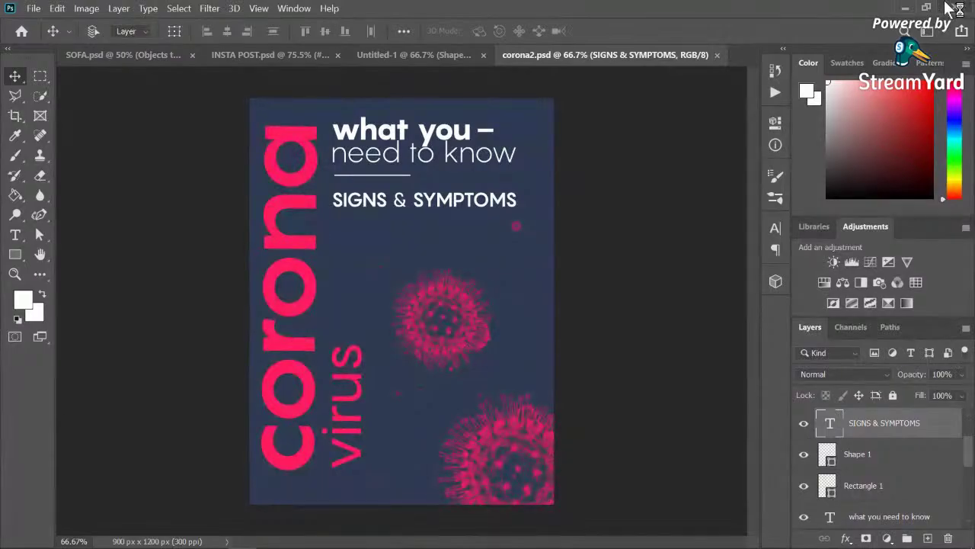
Step: Examine Corona.psdt, corona2.psd and the other project files in the Day 5 folder, and return to the desktop
{"action": "left_click", "coordinate": [905, 7]}
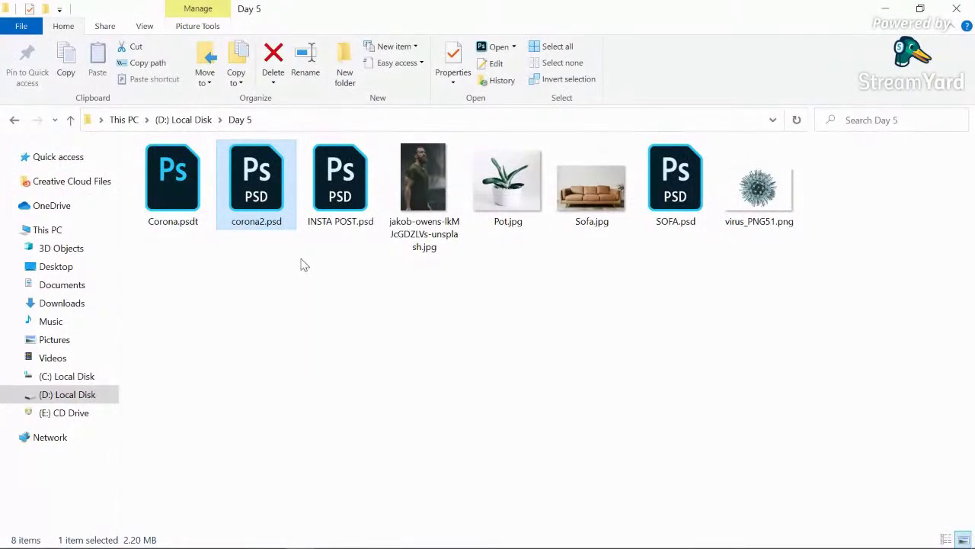
{"action": "left_click", "coordinate": [302, 264]}
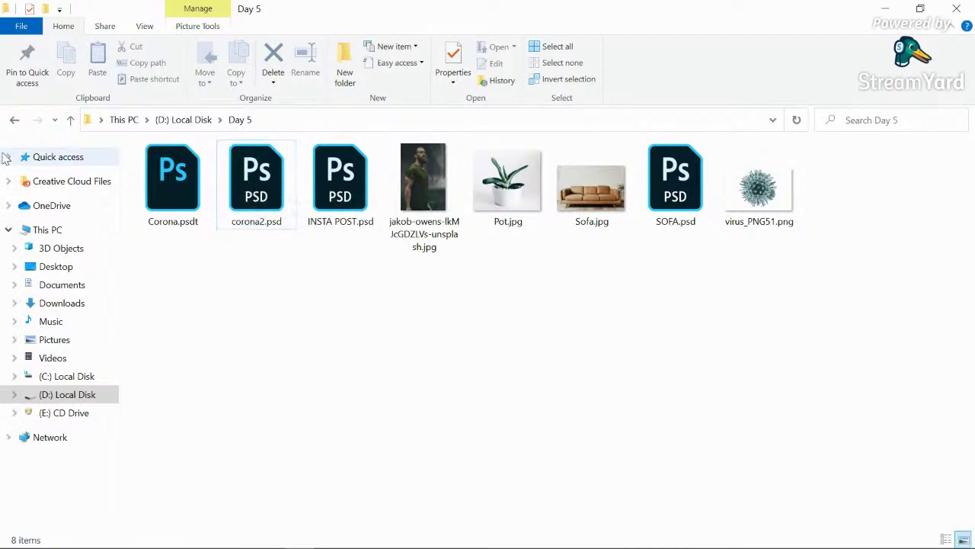
{"action": "left_click", "coordinate": [181, 187]}
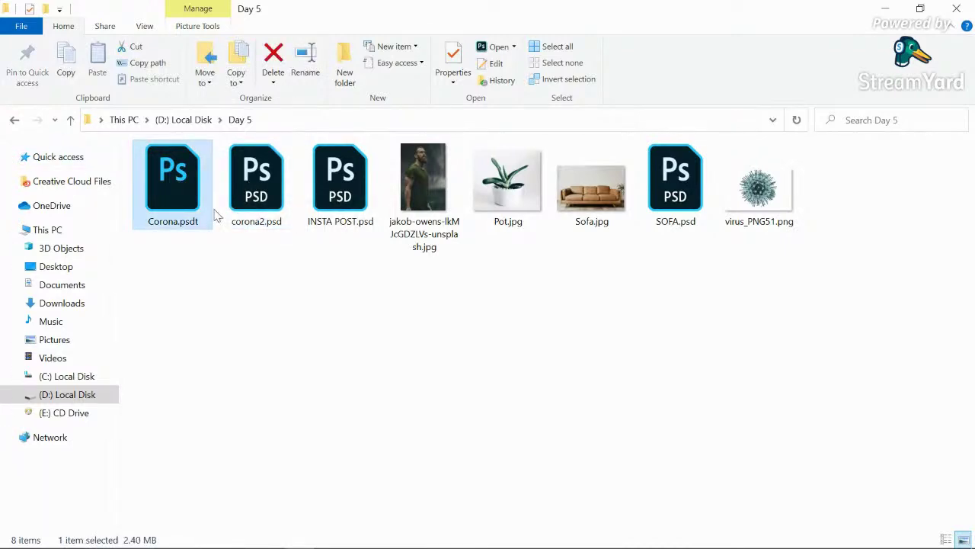
{"action": "left_click", "coordinate": [251, 227]}
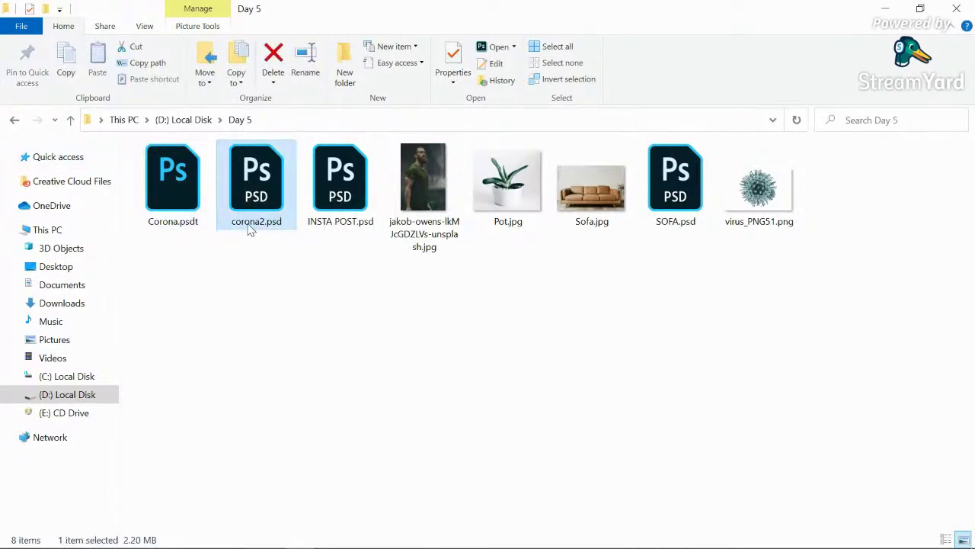
{"action": "left_click", "coordinate": [384, 183]}
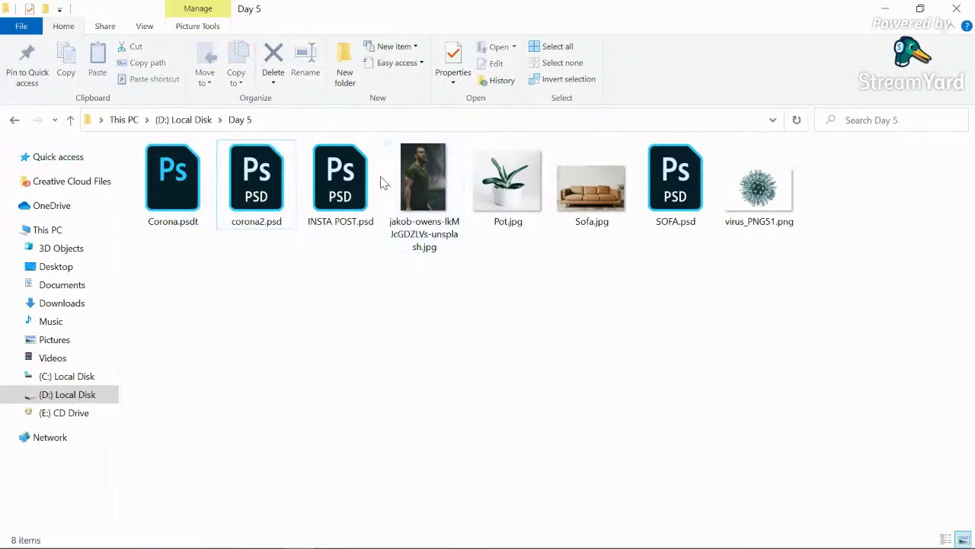
{"action": "left_click", "coordinate": [592, 162]}
{"action": "left_click", "coordinate": [677, 169]}
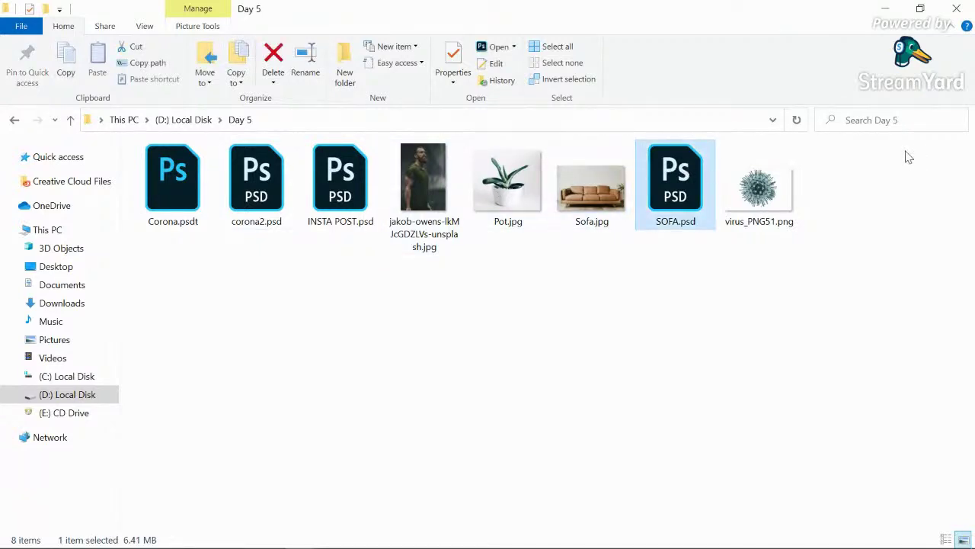
{"action": "left_click", "coordinate": [790, 205]}
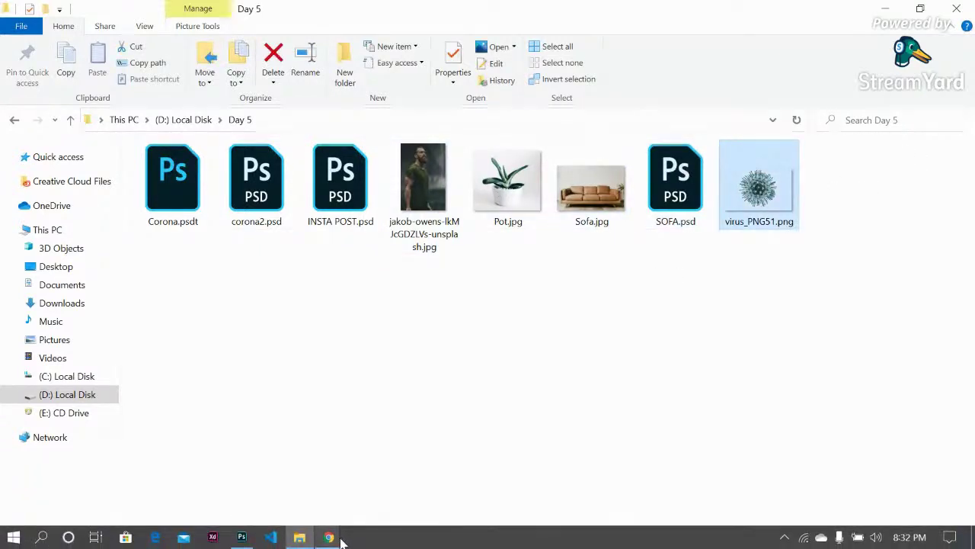
{"action": "mouse_move", "coordinate": [328, 537]}
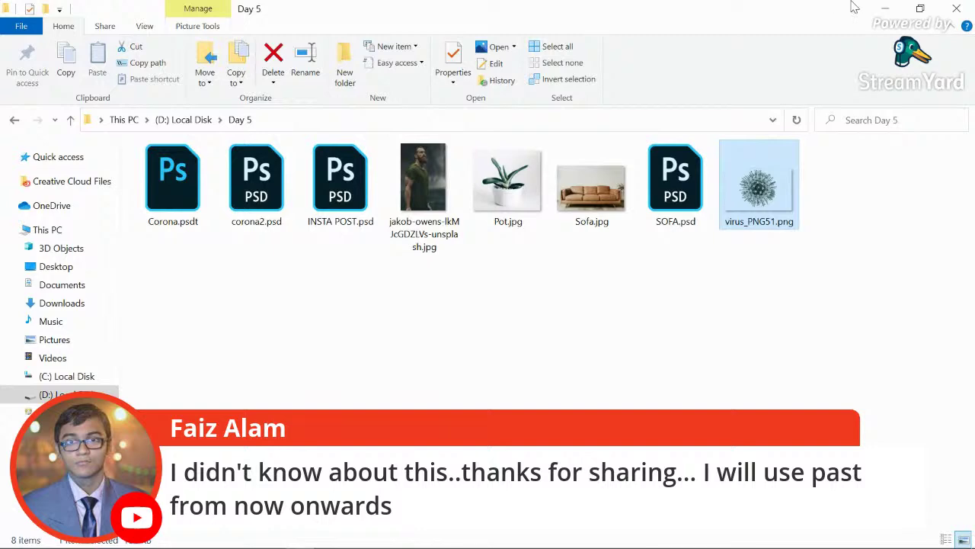
{"action": "left_click", "coordinate": [886, 8]}
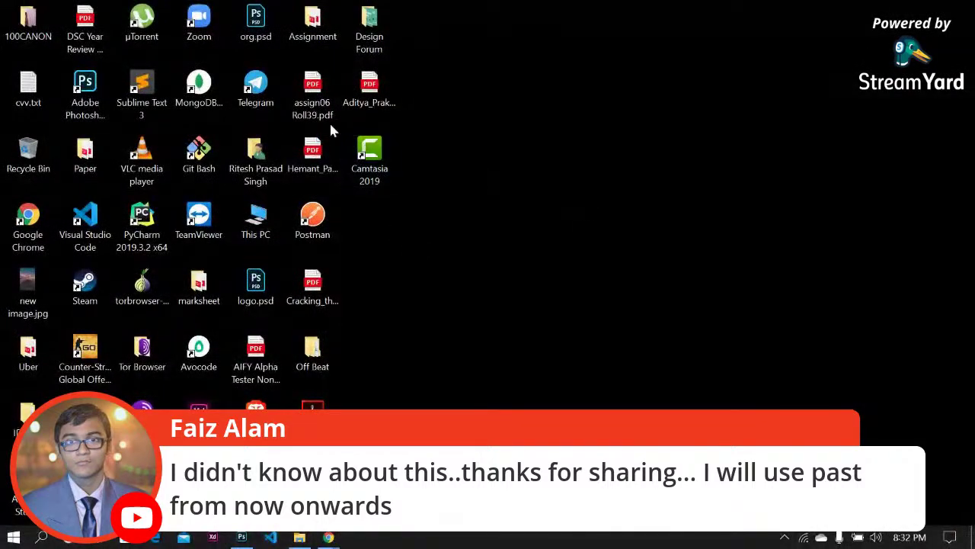